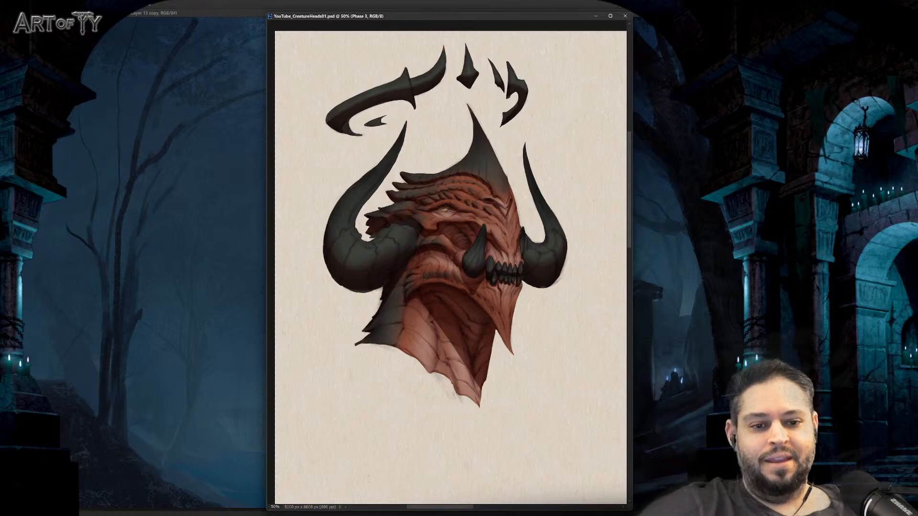
Step: Add a new layer and replace the pale paper background behind the creature head with a neutral grey
left_click_drag(513, 282, 515, 289)
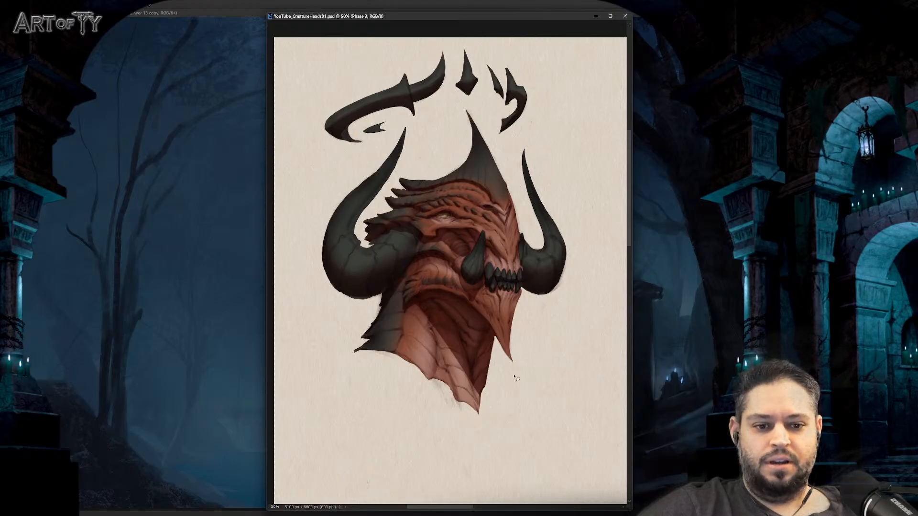
left_click_drag(511, 331, 511, 329)
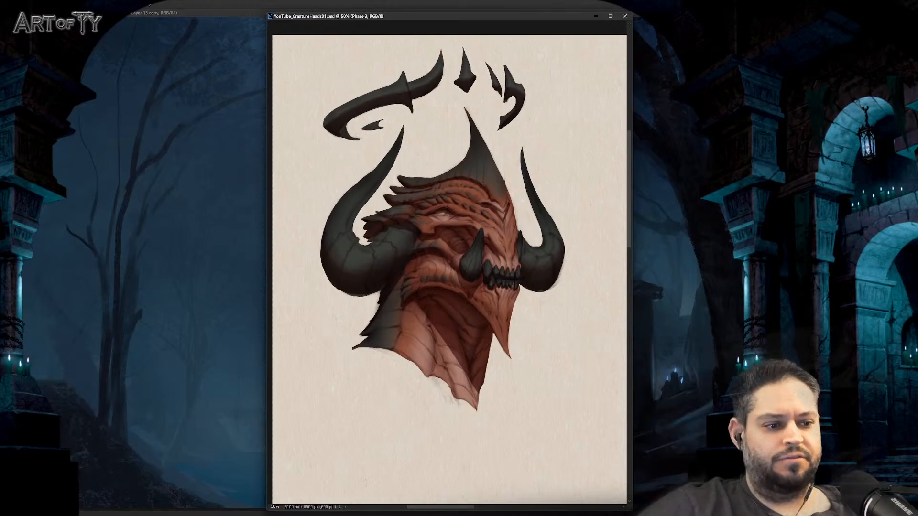
key("ctrl+shift+n")
key("Return")
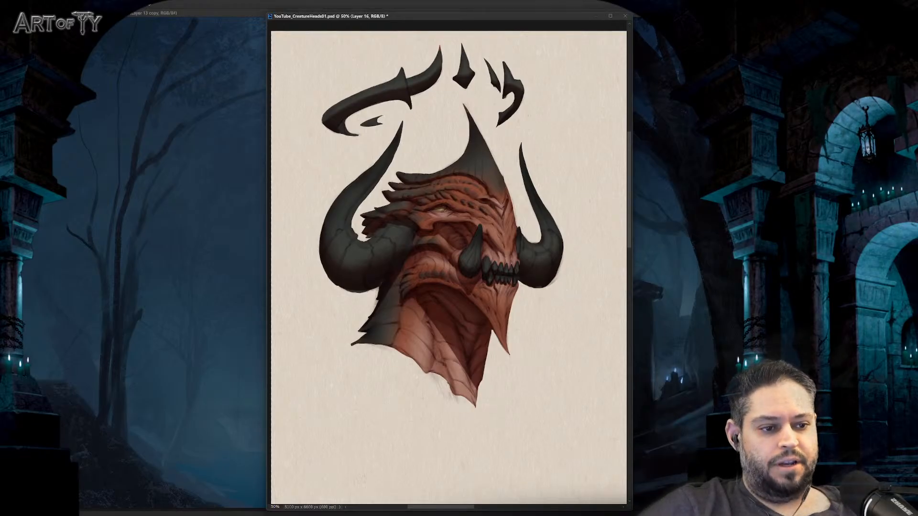
left_click(574, 349)
left_click_drag(568, 356, 570, 357)
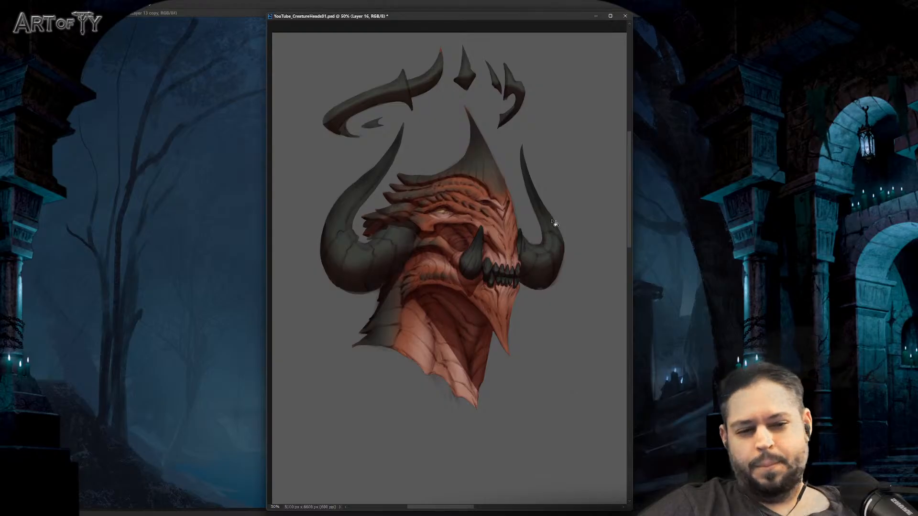
left_click_drag(550, 252, 549, 334)
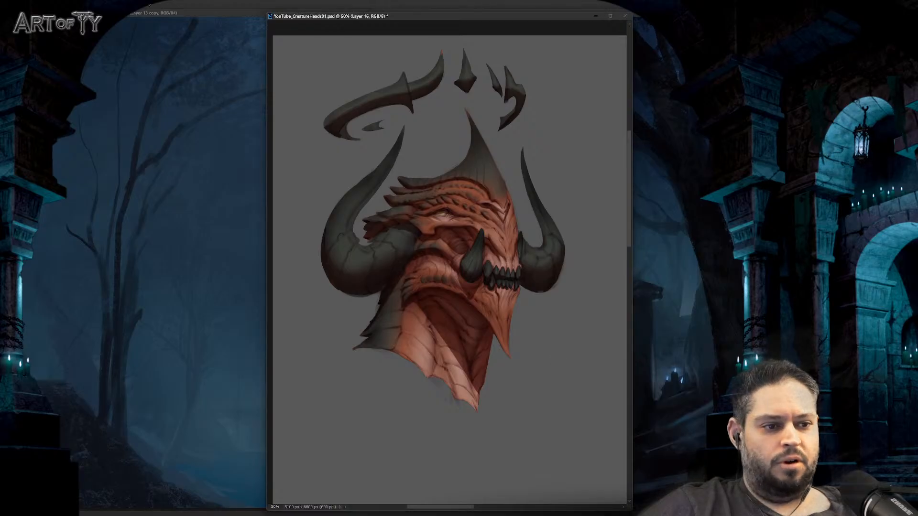
Step: Test warm grey and blue-grey fills on the background and settle on a dark slate grey
key("alt+BackSpace")
key("ctrl+z")
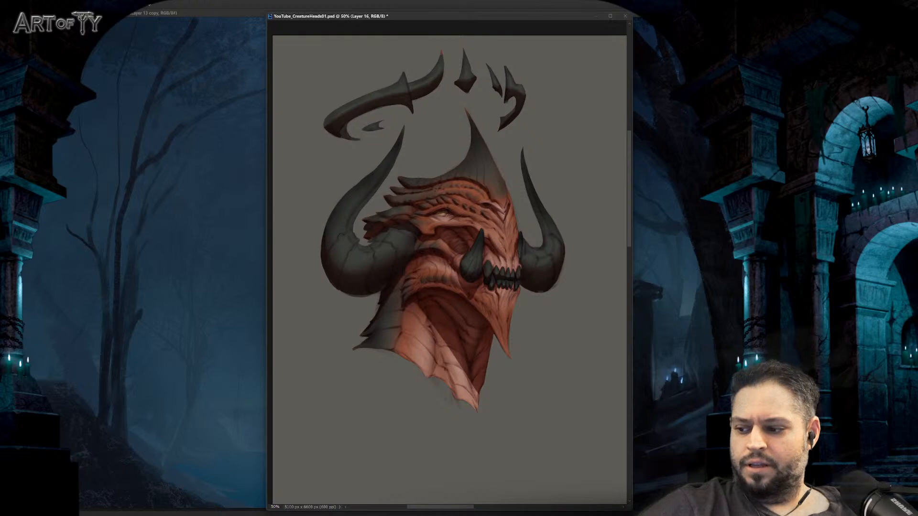
key("alt+BackSpace")
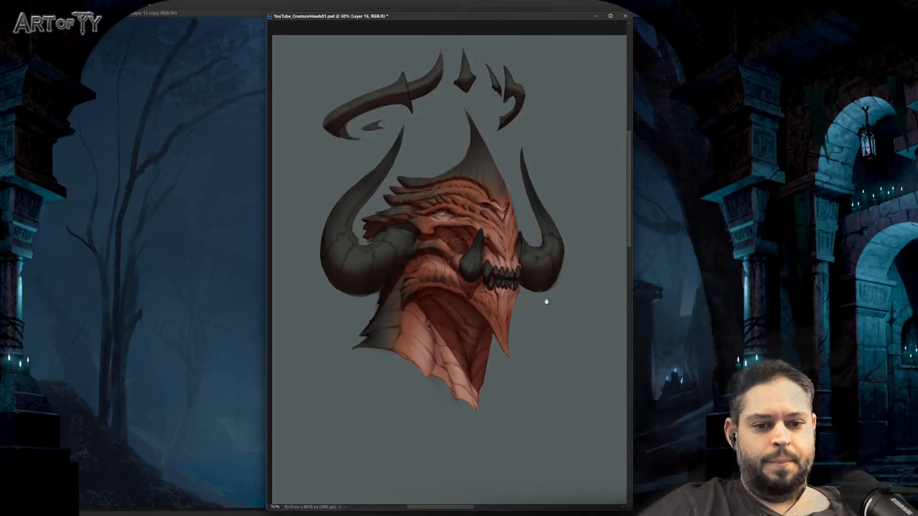
left_click_drag(544, 303, 544, 298)
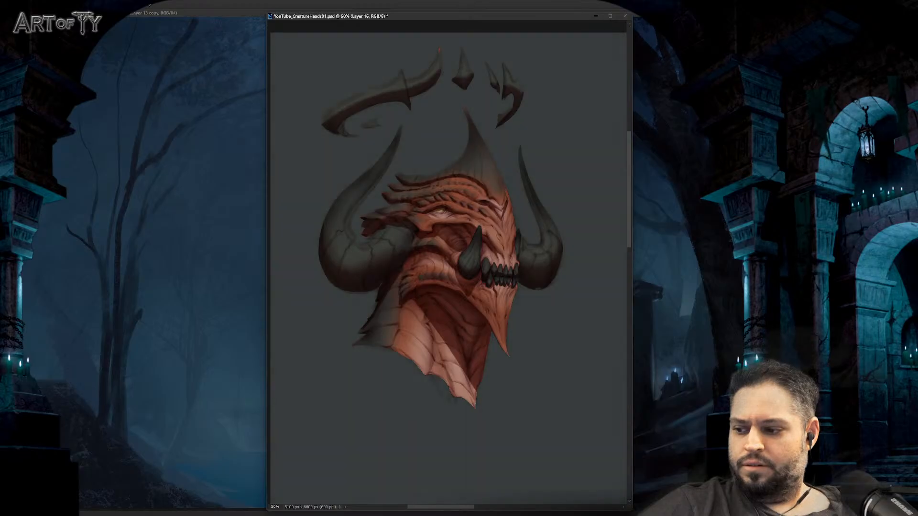
left_click_drag(539, 292, 544, 294)
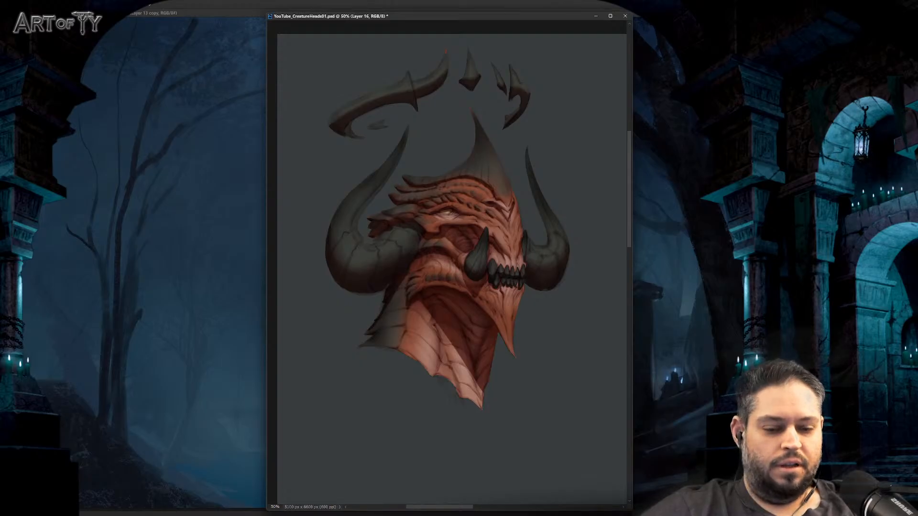
left_click_drag(566, 267, 578, 272)
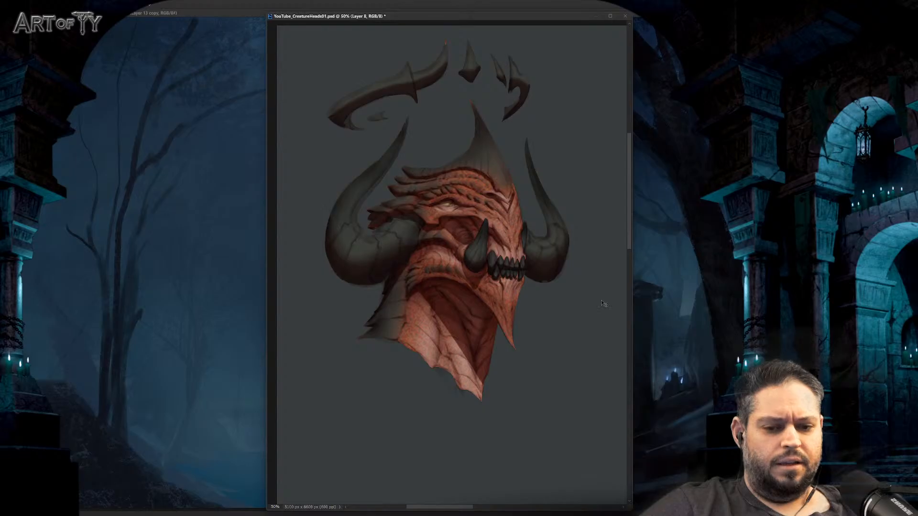
Step: Try mottled textures and red, pink and orange tints on the creature's skin on Layer 8, undoing the rejected variations
key("ctrl+plus")
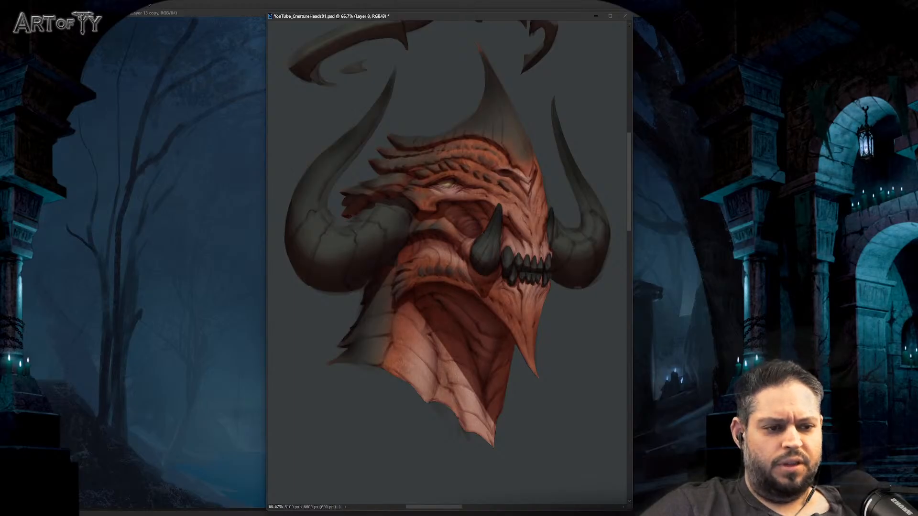
key("ctrl+z")
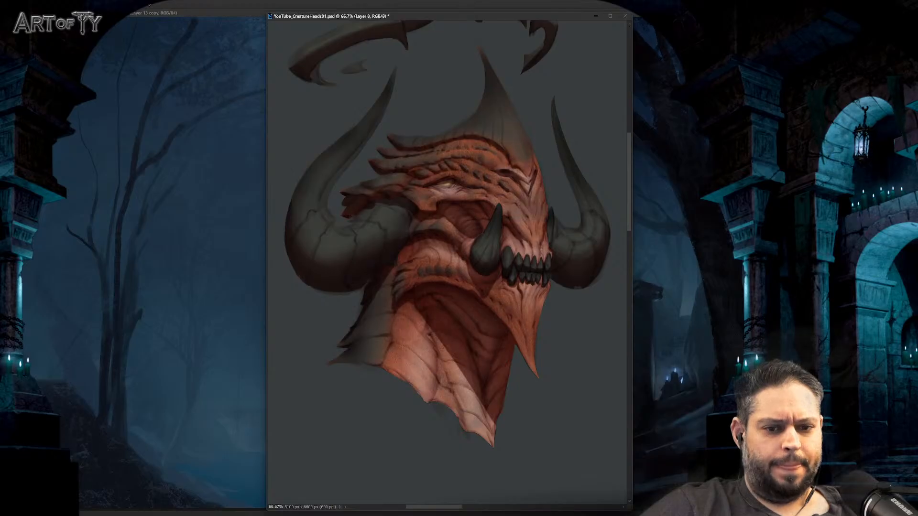
key("ctrl+z")
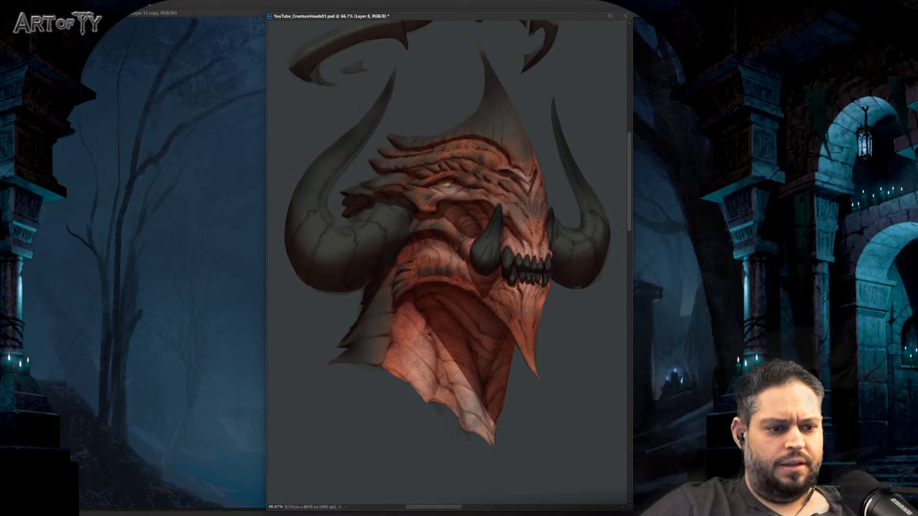
key("ctrl+z")
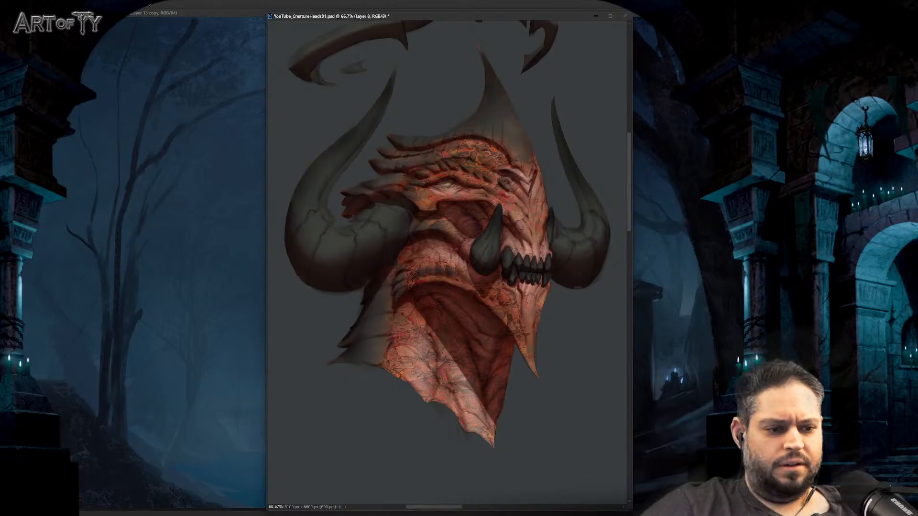
key("ctrl+z")
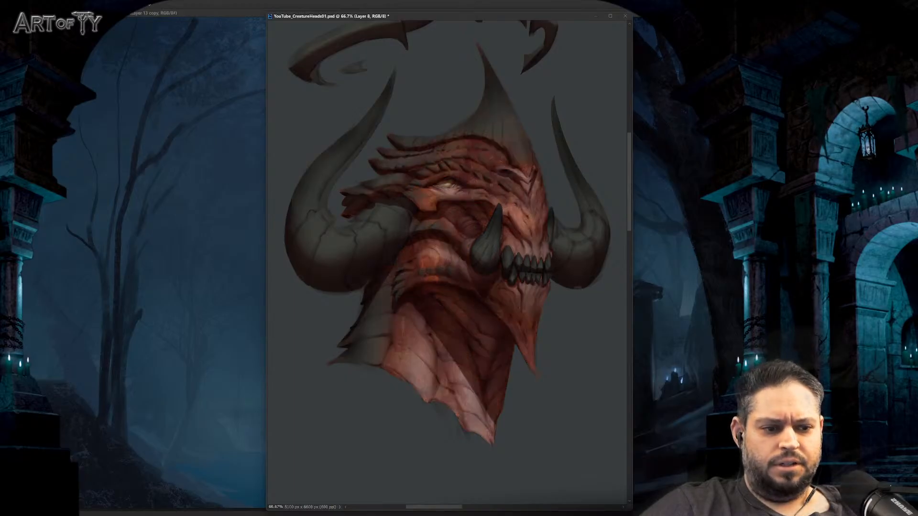
key("ctrl+shift+z")
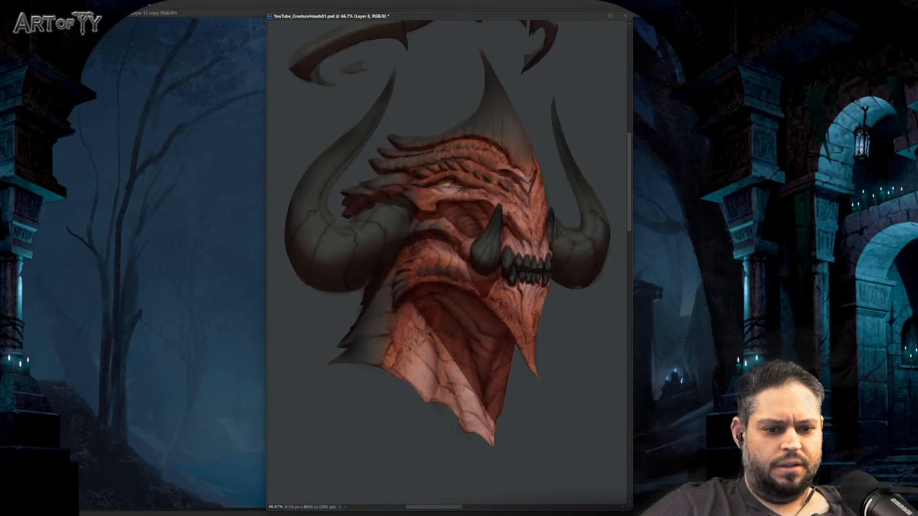
key("ctrl+z")
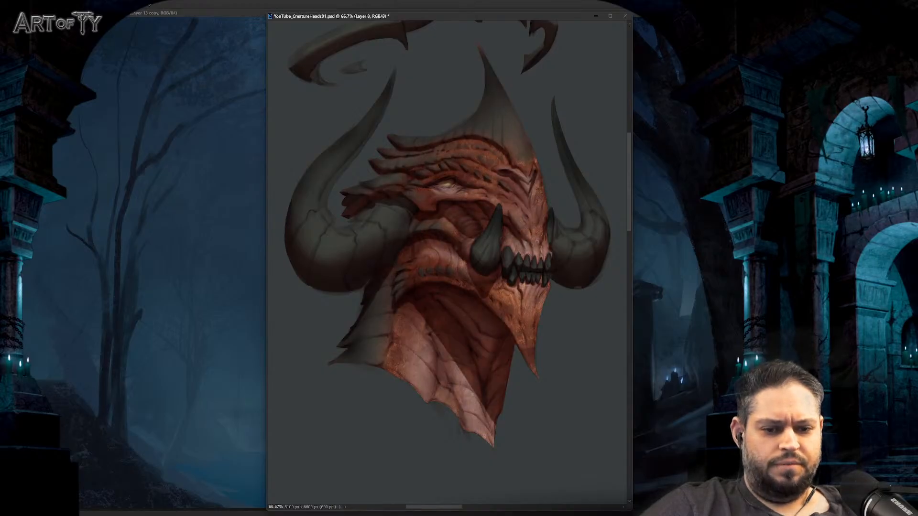
key("ctrl+shift+z")
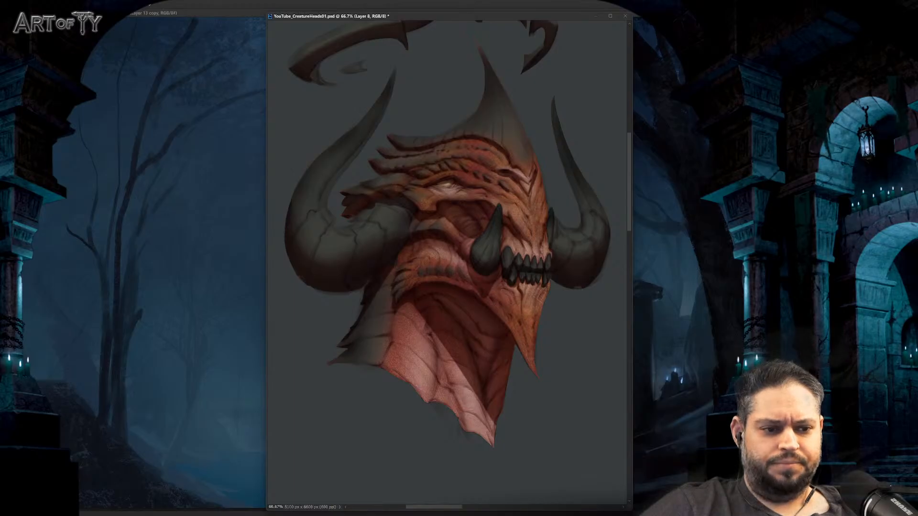
key("ctrl+shift+z")
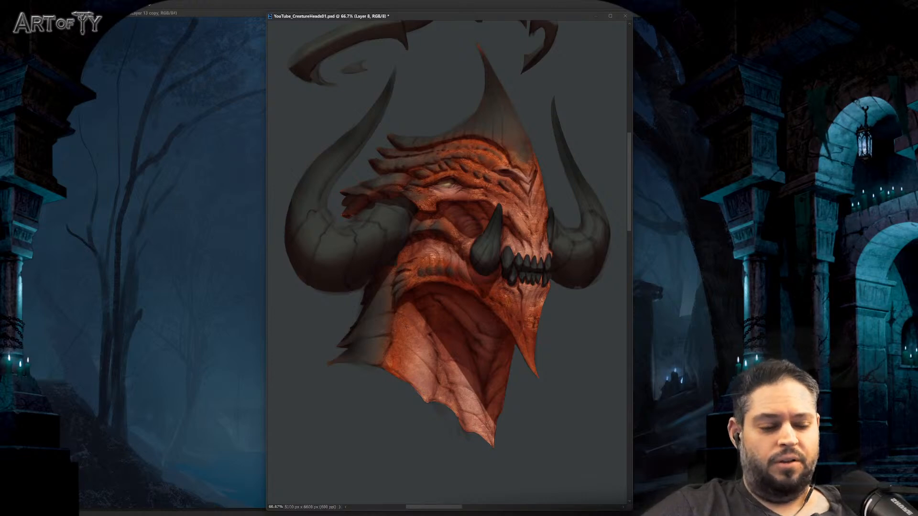
Step: Compare muted red and yellow-orange skin variations and give the head an orange-red skin with a paler neck
key("ctrl+z")
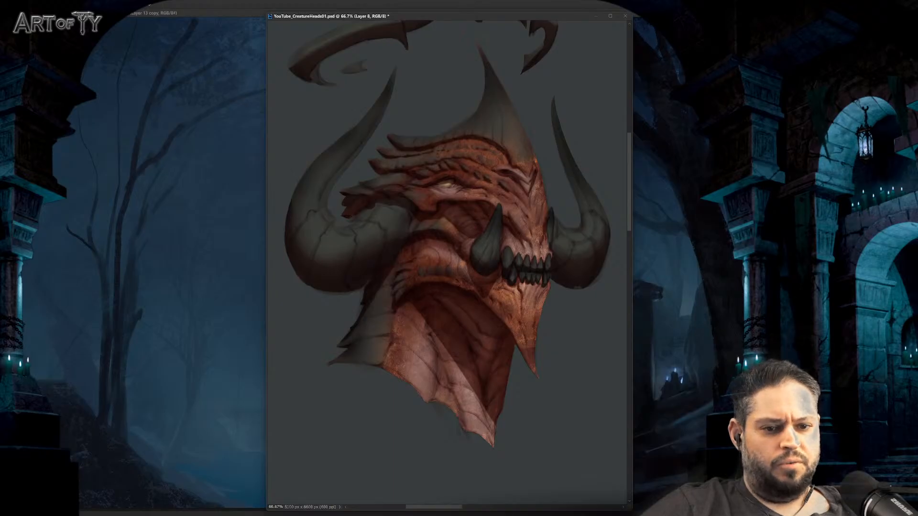
key("ctrl+shift+z")
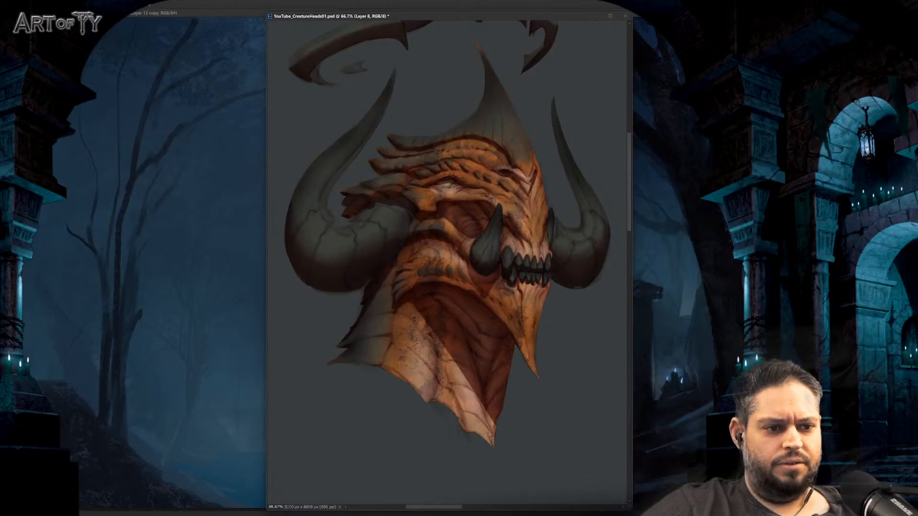
key("ctrl+z")
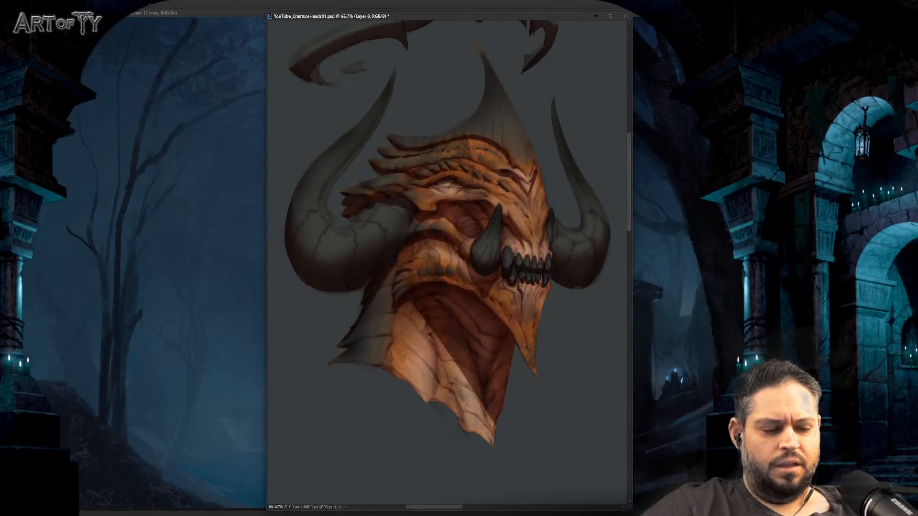
key("ctrl+z")
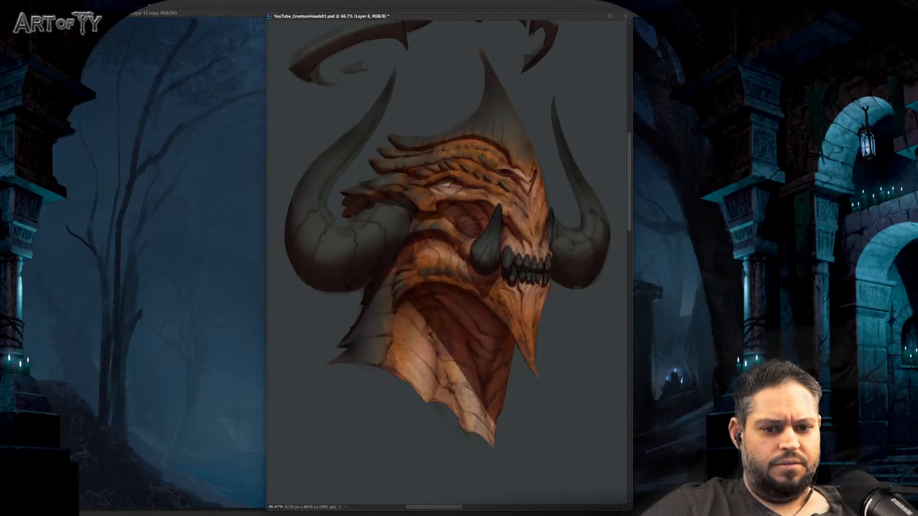
key("ctrl+z")
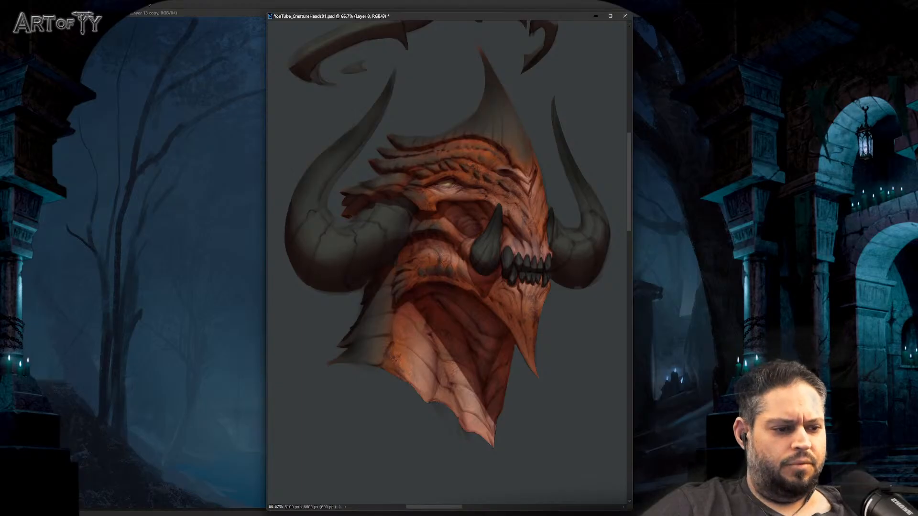
Step: Touch up the tones of the orange-red skin on the face and neck, undoing the unwanted changes
left_click_drag(584, 291, 582, 295)
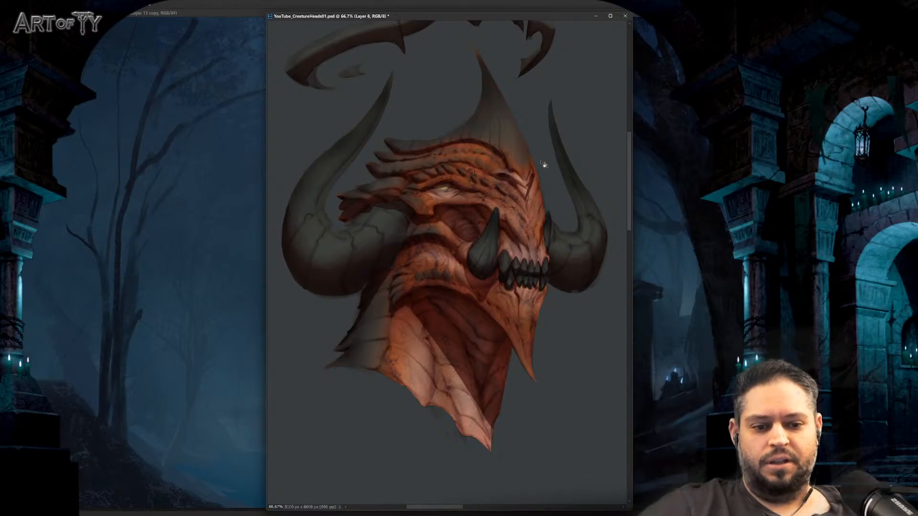
key("ctrl+z")
key("ctrl+z")
key("ctrl+z")
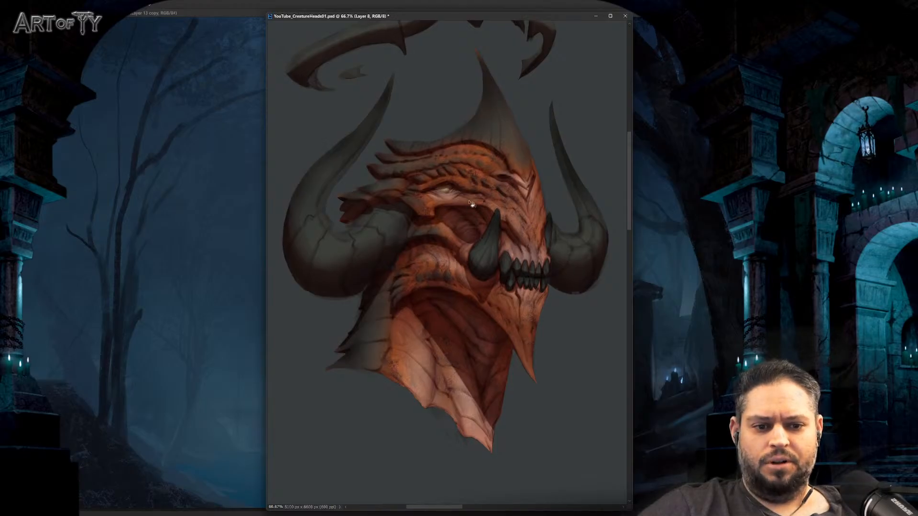
key("ctrl+z")
key("ctrl+z")
key("ctrl+z")
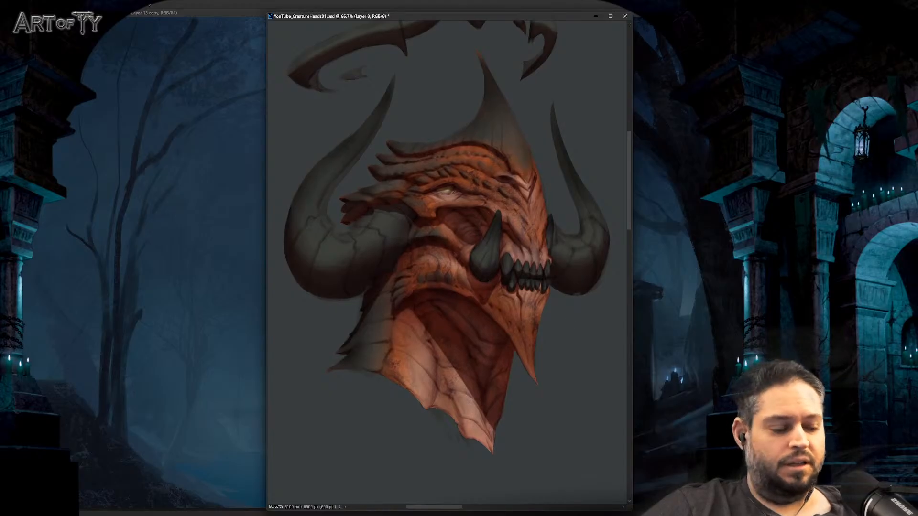
key("ctrl+z")
key("ctrl+shift+z")
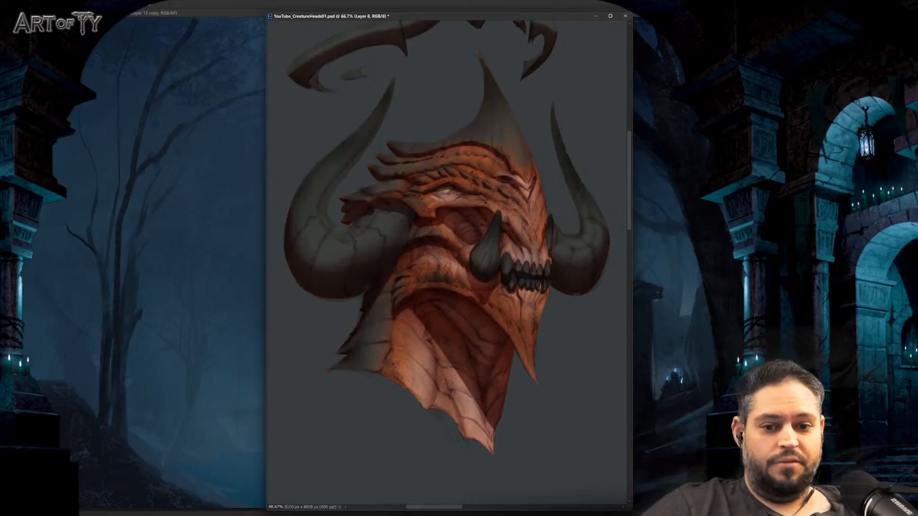
Step: Try olive-green tints on the horns, crest and teeth on Layer 11
key("ctrl+alt+shift+n")
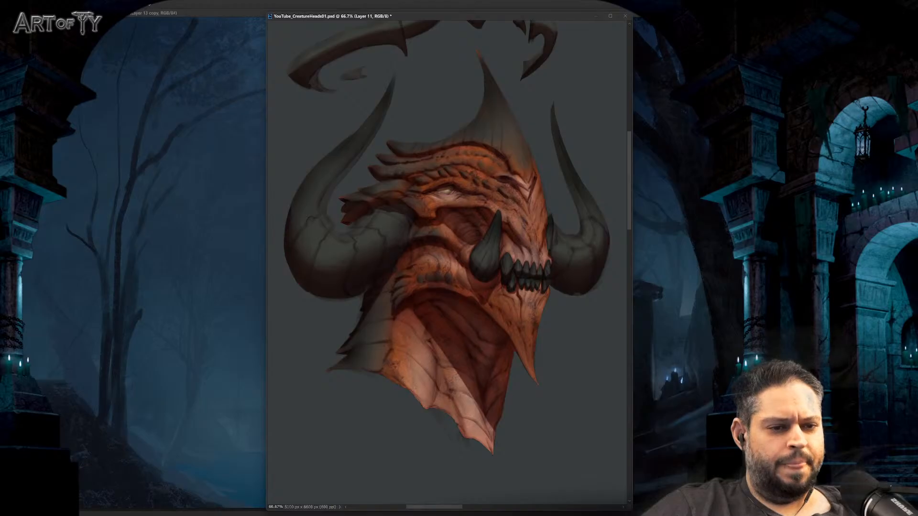
key("ctrl+z")
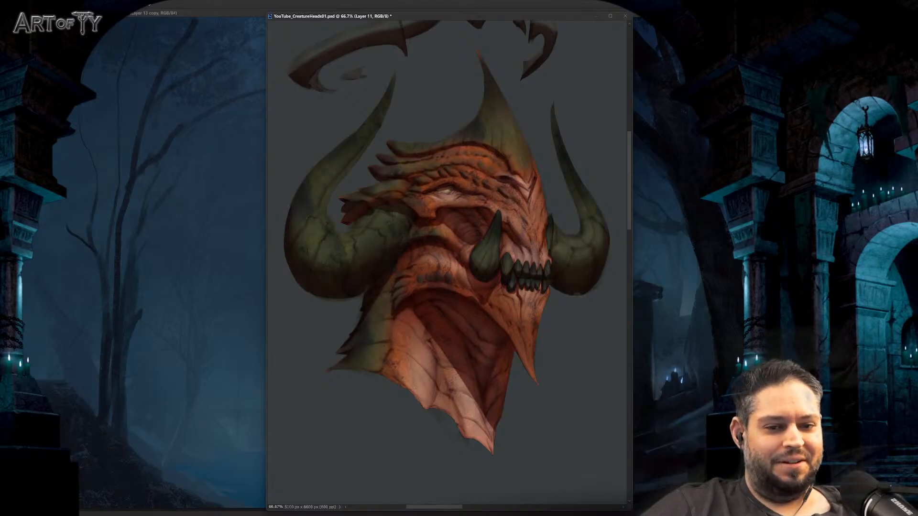
key("ctrl+shift+z")
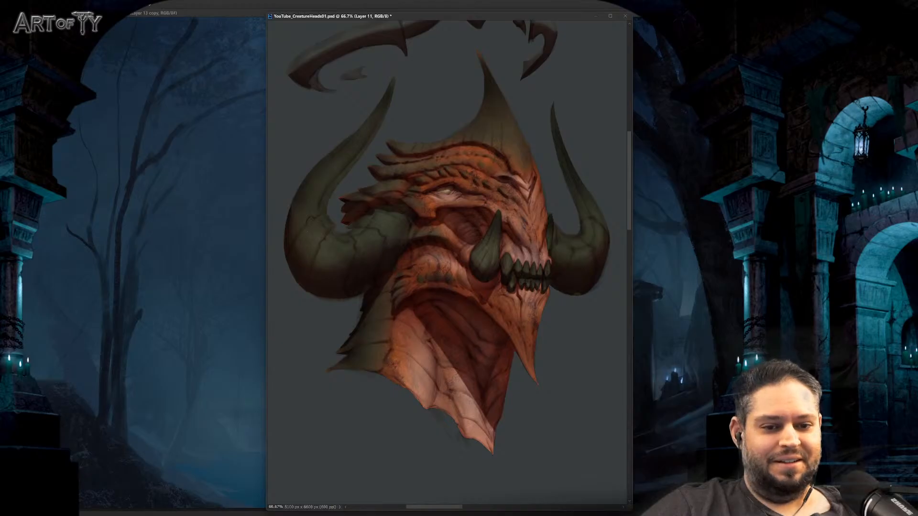
Step: Compare dark grey, brown-grey and greenish variations on the horns, crest and teeth and keep a dark grey-green tone
key("ctrl+shift+z")
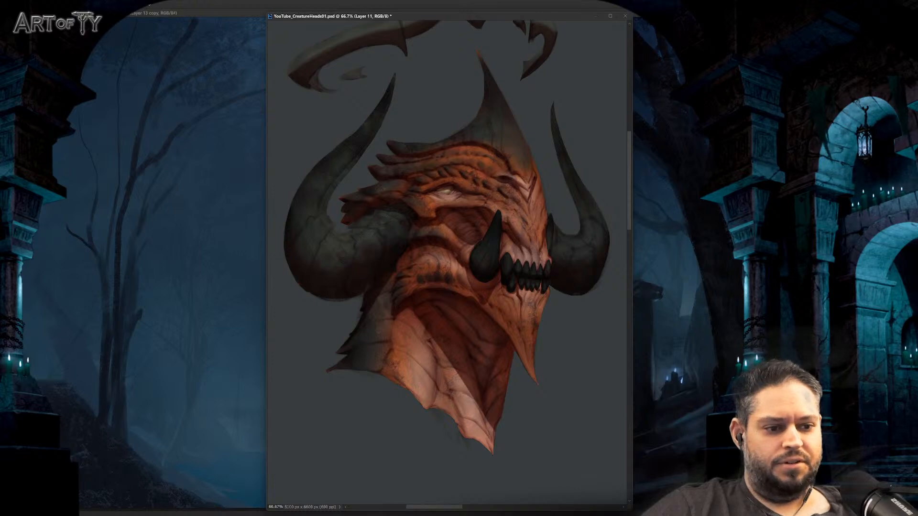
key("ctrl+z")
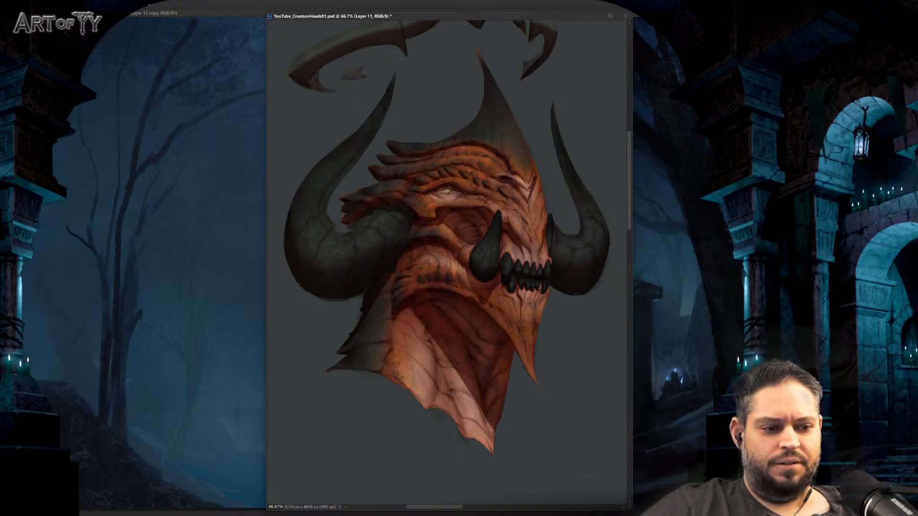
key("ctrl+shift+z")
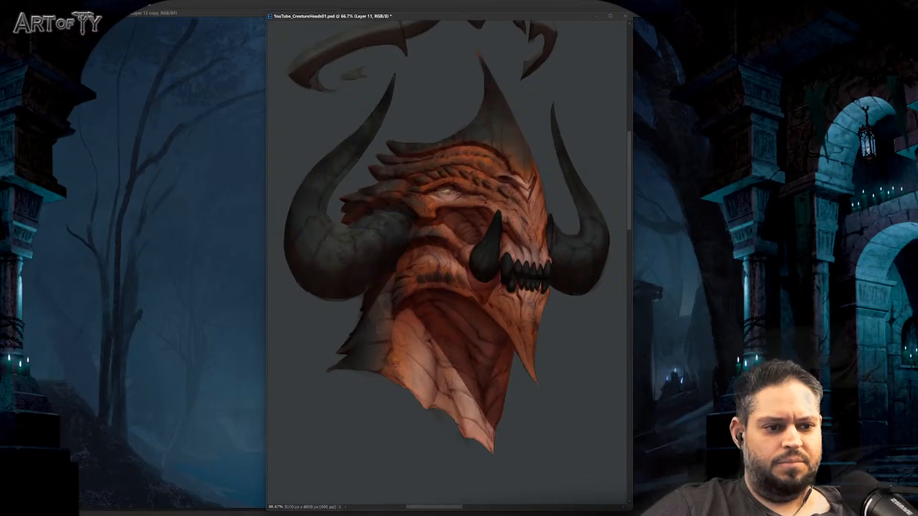
key("ctrl+z")
key("ctrl+z")
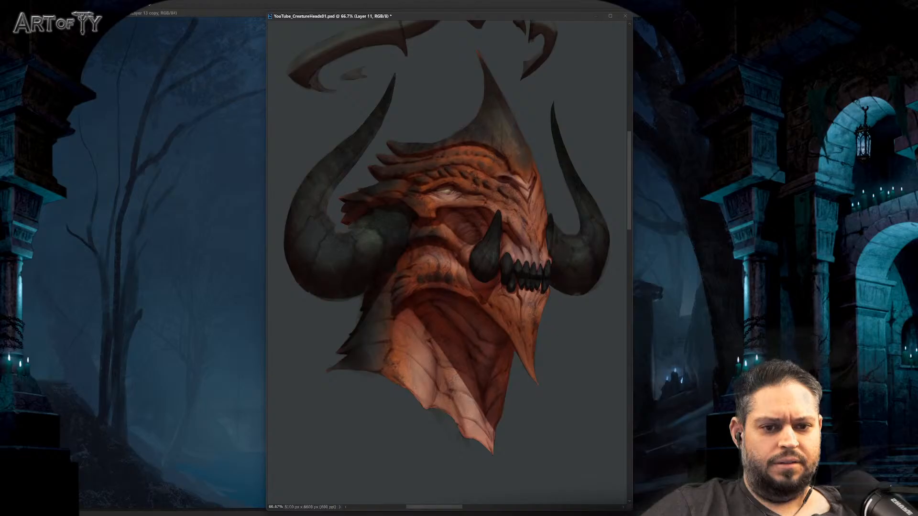
key("ctrl+z")
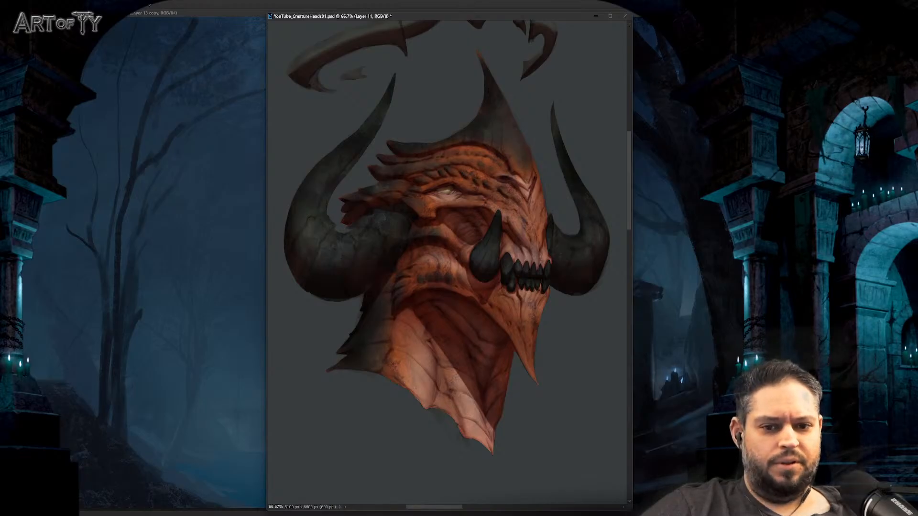
key("ctrl+shift+z")
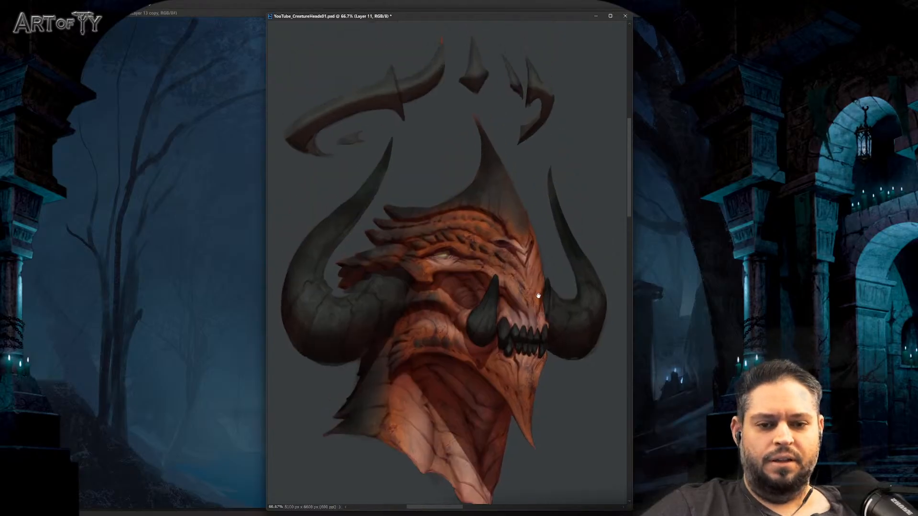
Step: Shift the detached horn pieces above the head to a dark grey-green tone on Layer 13, matching the main horns
left_click_drag(538, 233, 543, 284)
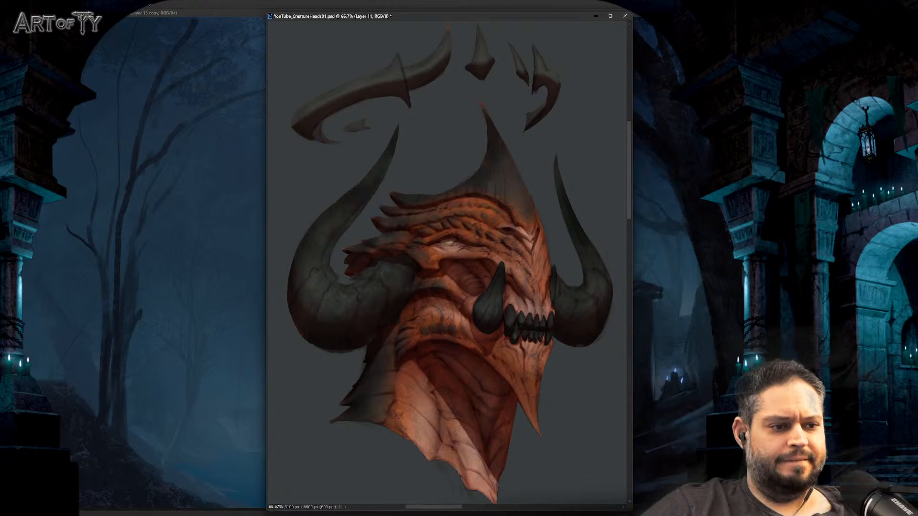
key("alt+bracketright")
key("alt+bracketright")
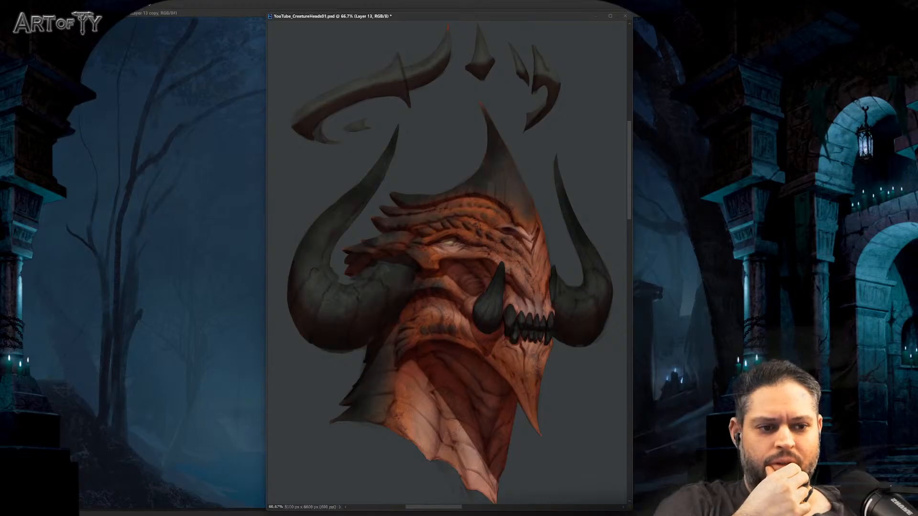
key("ctrl+z")
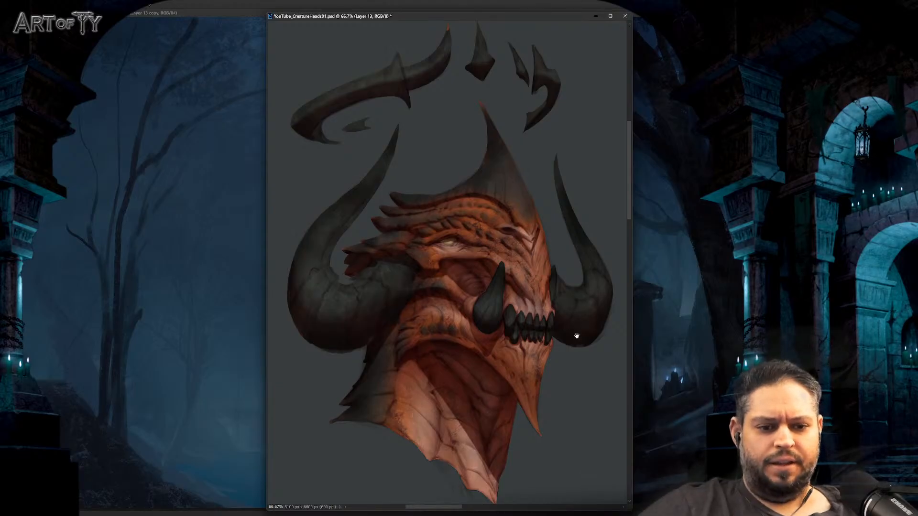
scroll(539, 260, "up", 3)
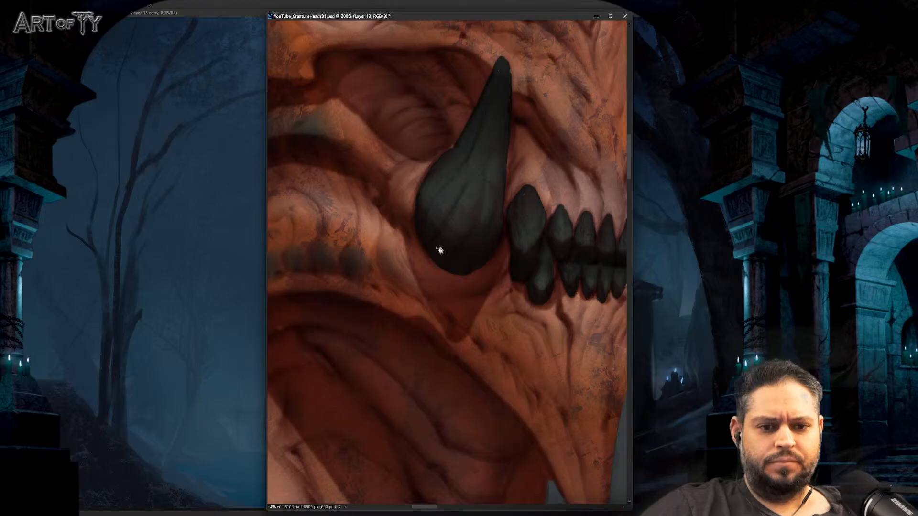
scroll(436, 254, "down", 3)
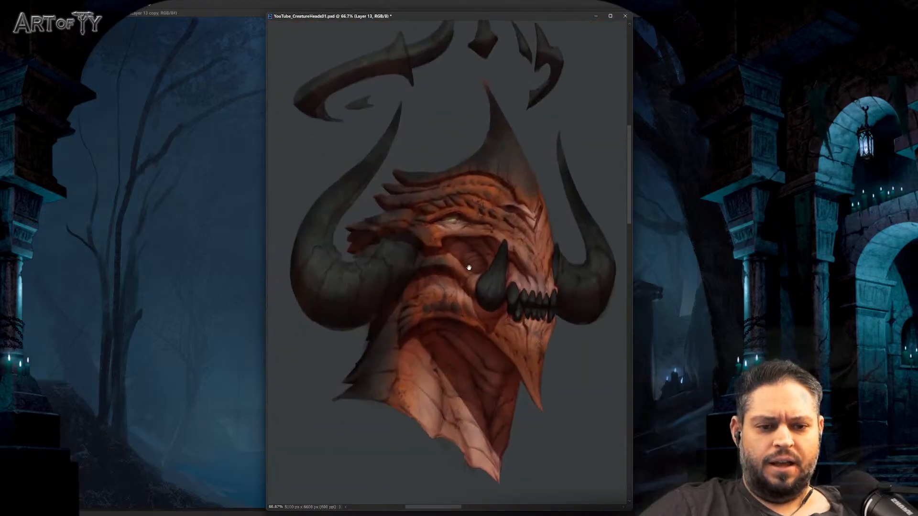
mouse_move(494, 222)
left_mouse_down()
mouse_move(506, 223)
mouse_move(500, 217)
left_mouse_up()
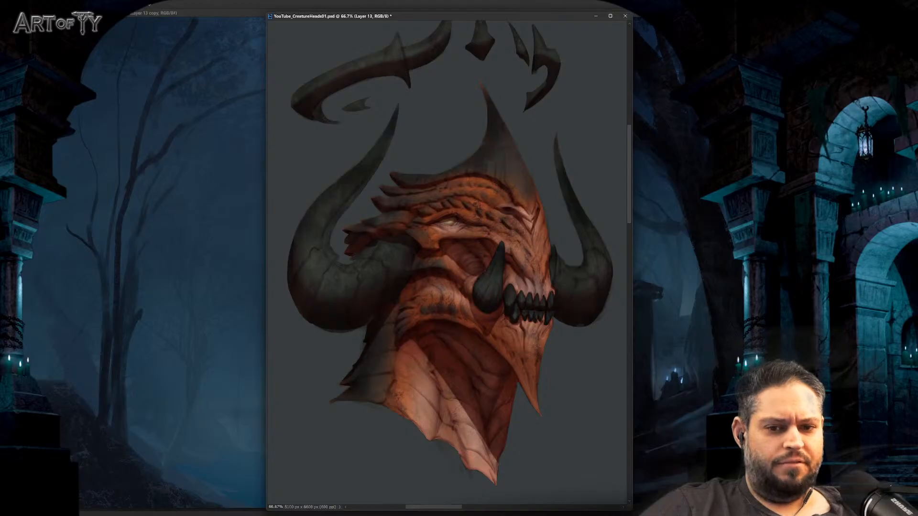
Step: Make Layer 12 the active layer by picking it from the creature's smaller far-side horn
right_click(591, 265)
left_click(591, 265)
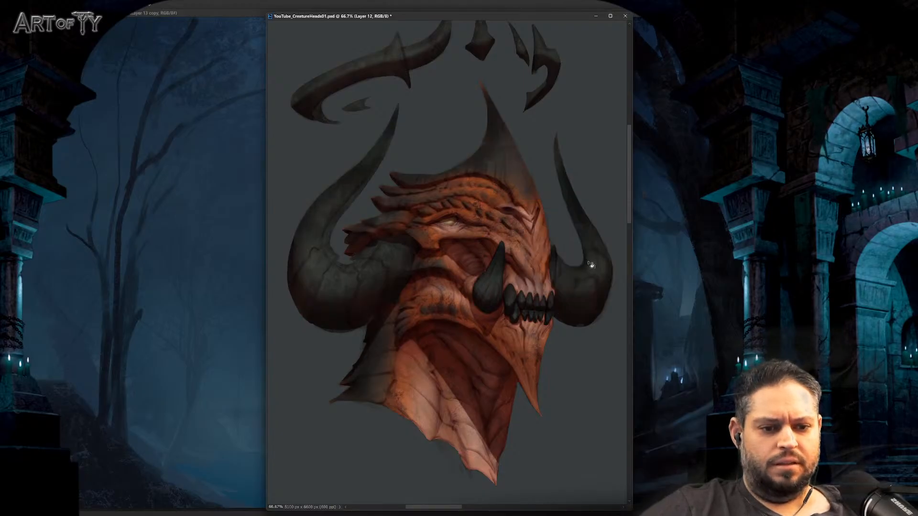
right_click(591, 265)
left_click(597, 261)
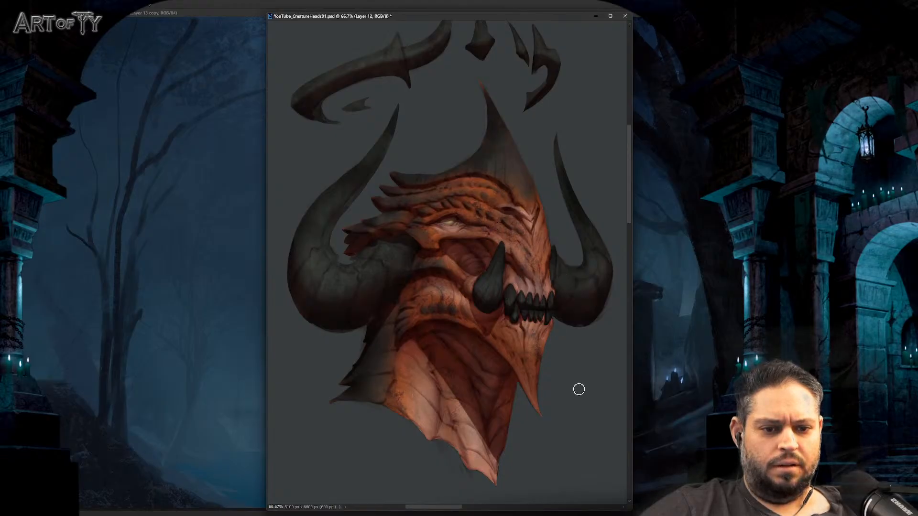
Step: Examine the whole creature painting at reduced size to judge its overall colour and contrast
key("ctrl+minus")
key("ctrl+plus")
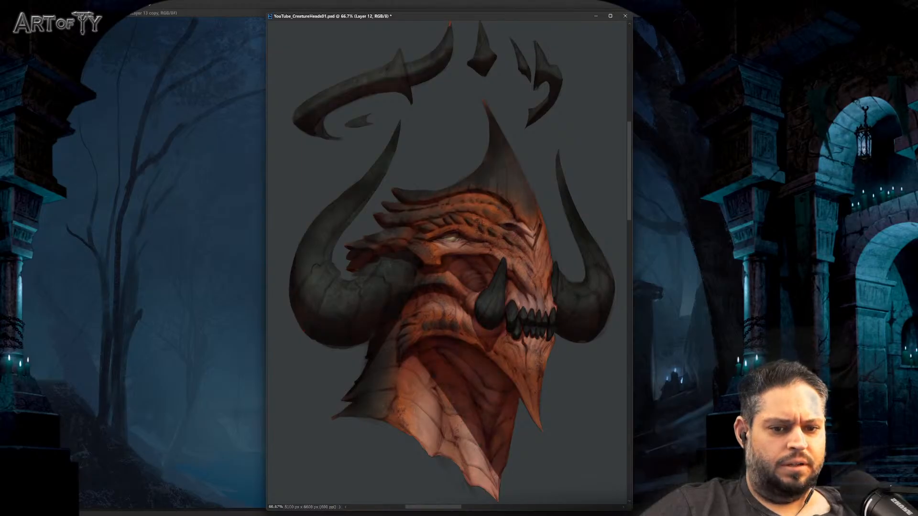
key("ctrl+minus")
key("ctrl+minus")
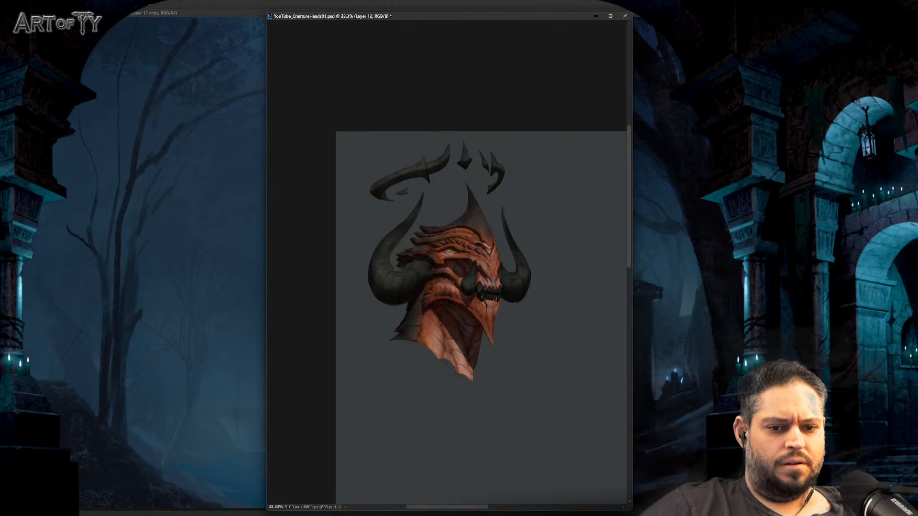
key("ctrl+minus")
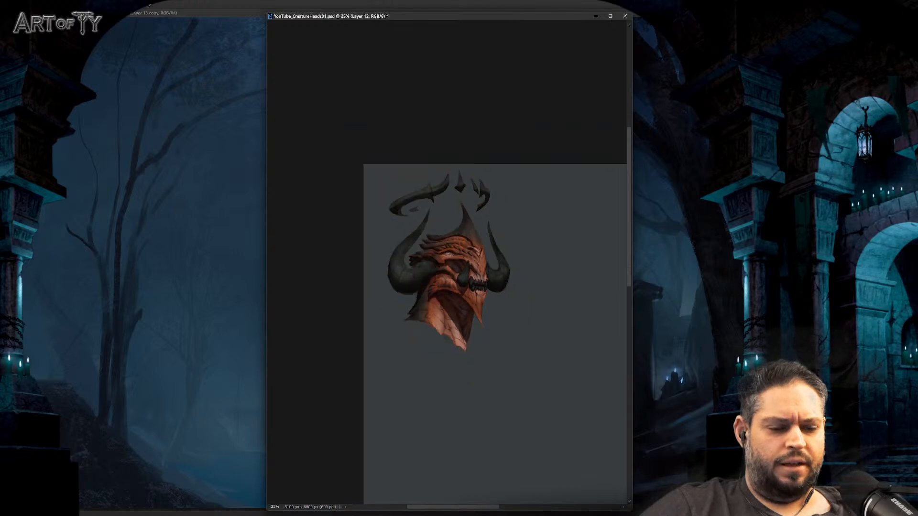
key("ctrl+plus")
key("ctrl+plus")
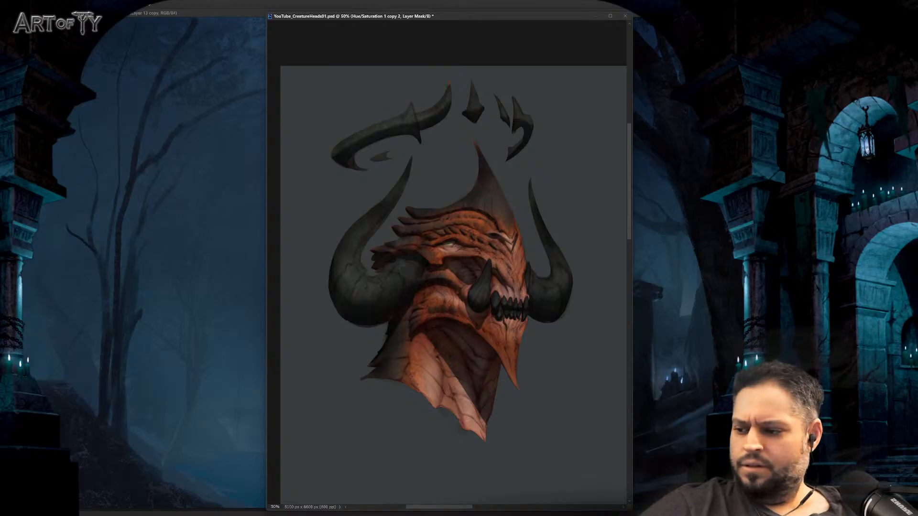
Step: Add a new layer and reselect the creature's silhouette, keeping the selection outline hidden
scroll(560, 206, "down", 1)
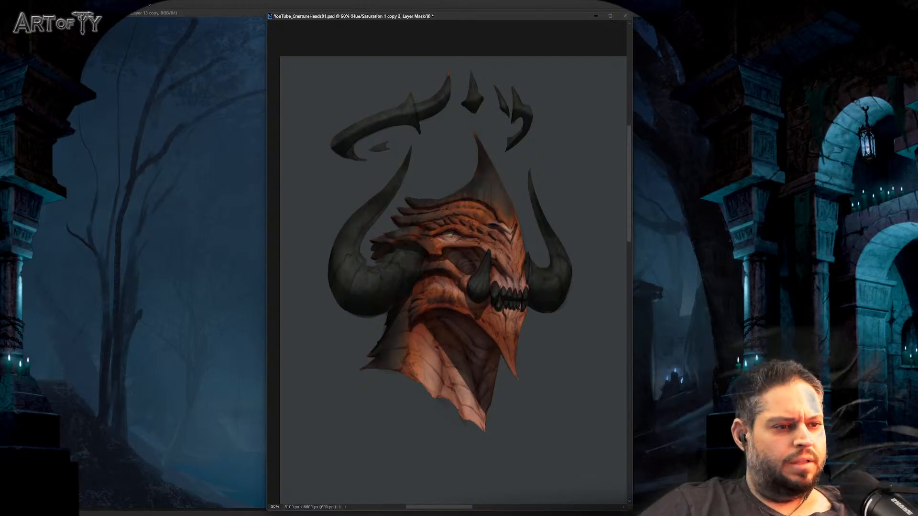
key("ctrl+shift+n")
key("Return")
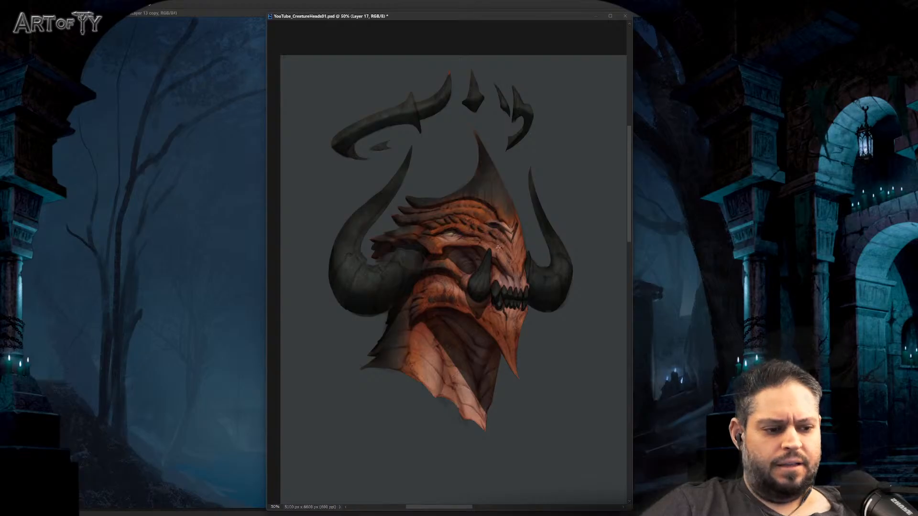
left_click_drag(442, 435, 442, 309)
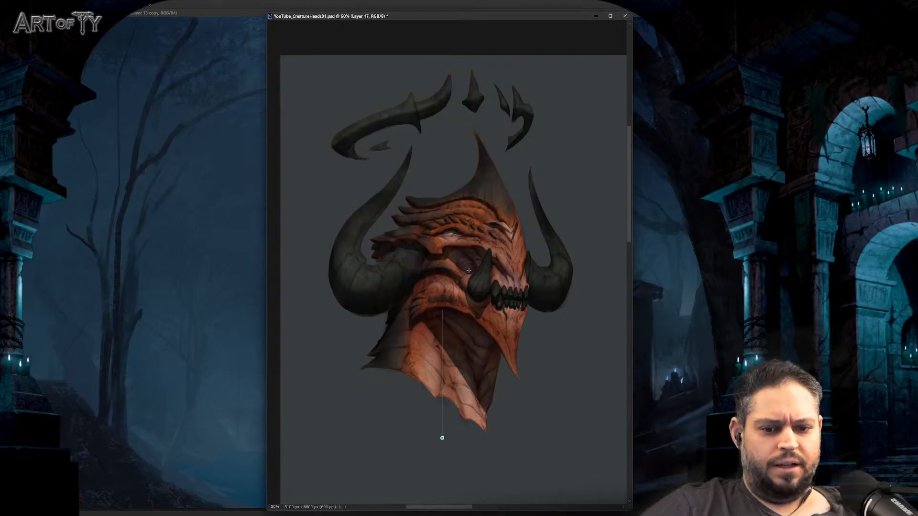
key("ctrl+z")
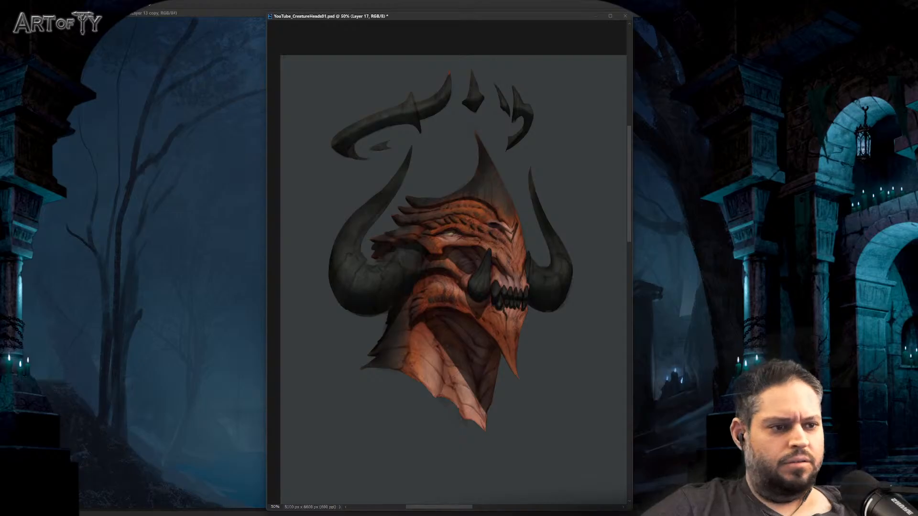
key("ctrl+shift+d")
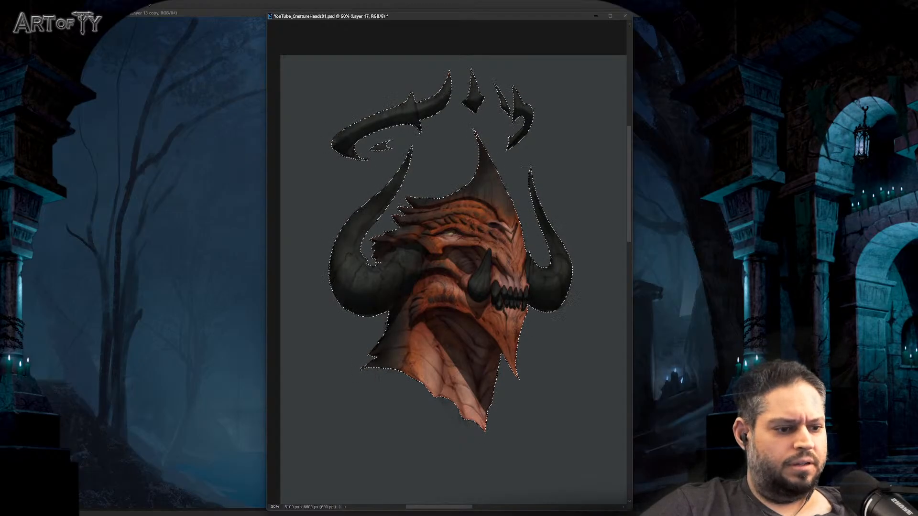
key("ctrl+2")
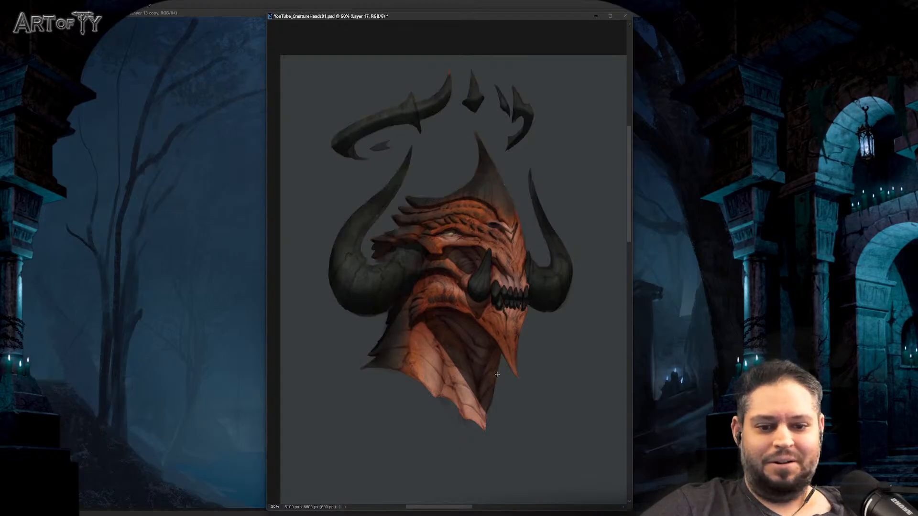
Step: Try darkening gradients rising from below the neck over the creature, undoing each attempt
left_click_drag(438, 436, 439, 121)
key("ctrl+z")
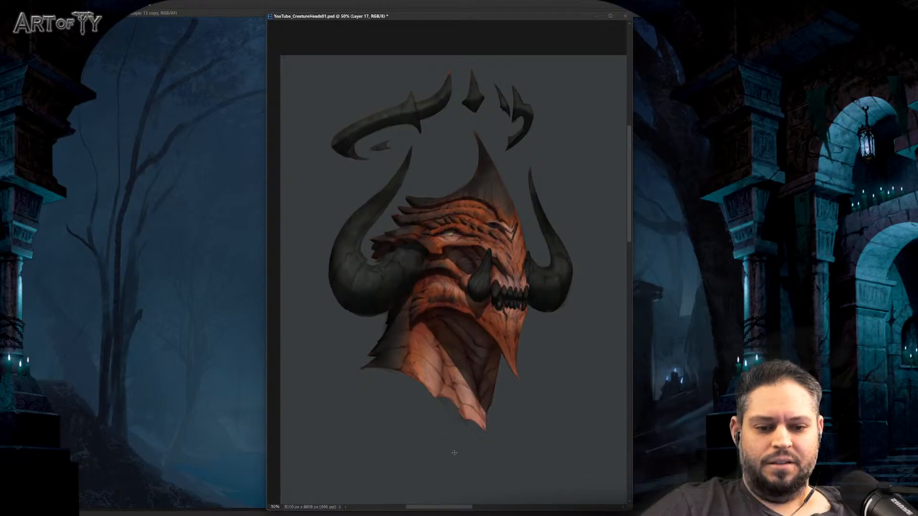
left_click_drag(439, 431, 432, 227)
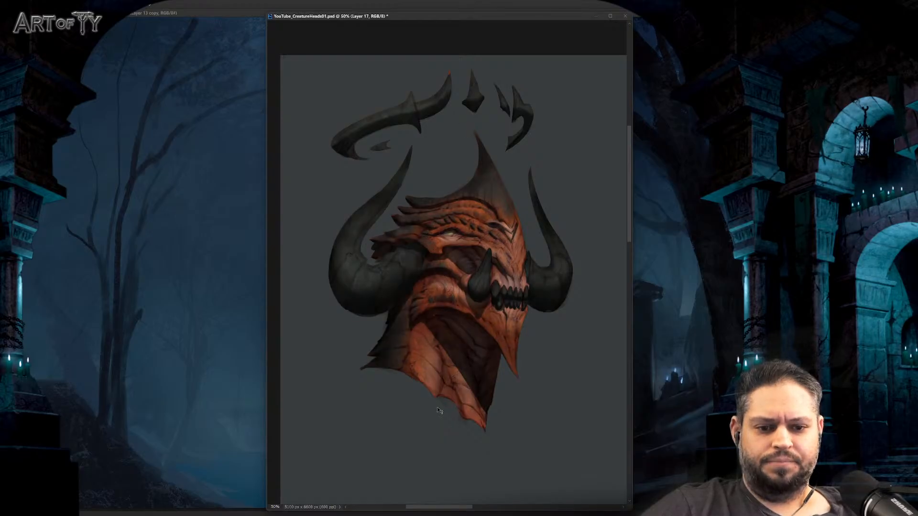
key("ctrl+z")
key("ctrl+shift+z")
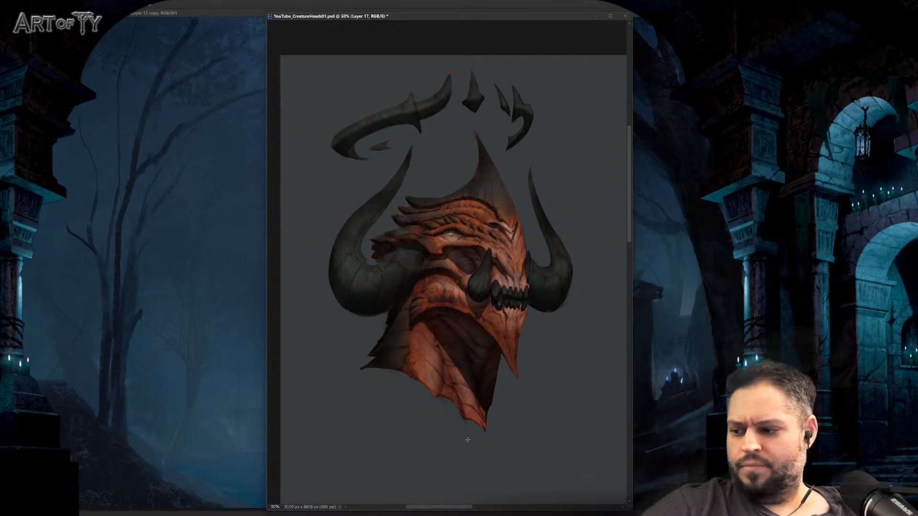
key("ctrl+z")
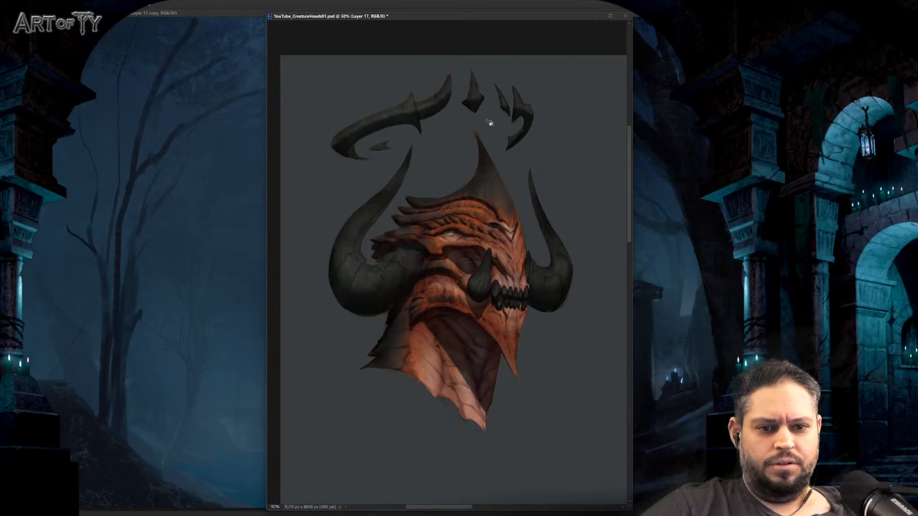
Step: Try a light gradient from above the horns and a dark red one from below the neck, undoing both
left_click_drag(486, 76, 484, 414)
key("ctrl+z")
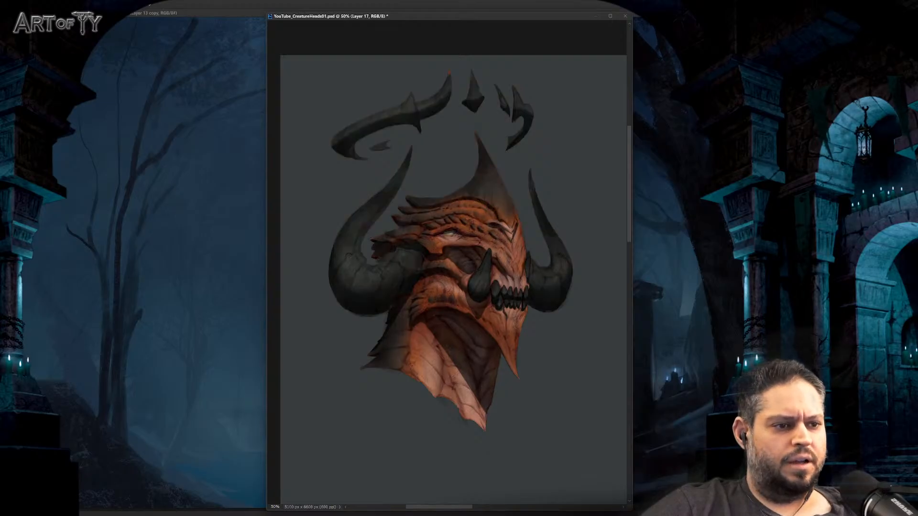
left_click_drag(594, 262, 596, 261)
left_click_drag(492, 79, 511, 356)
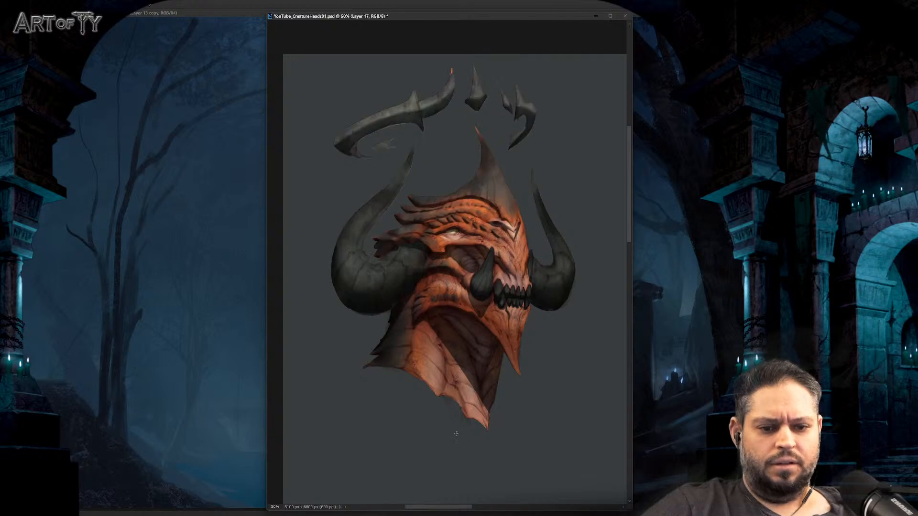
left_click_drag(456, 433, 456, 297)
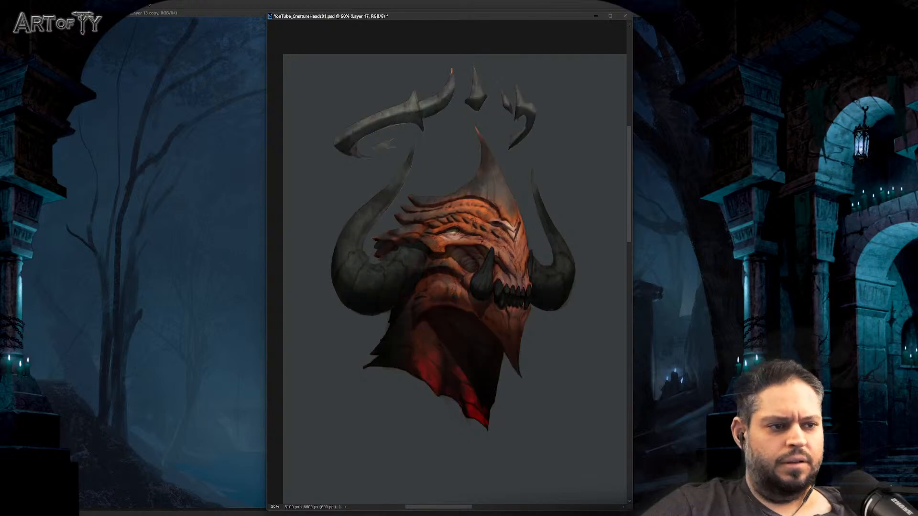
key("ctrl+z")
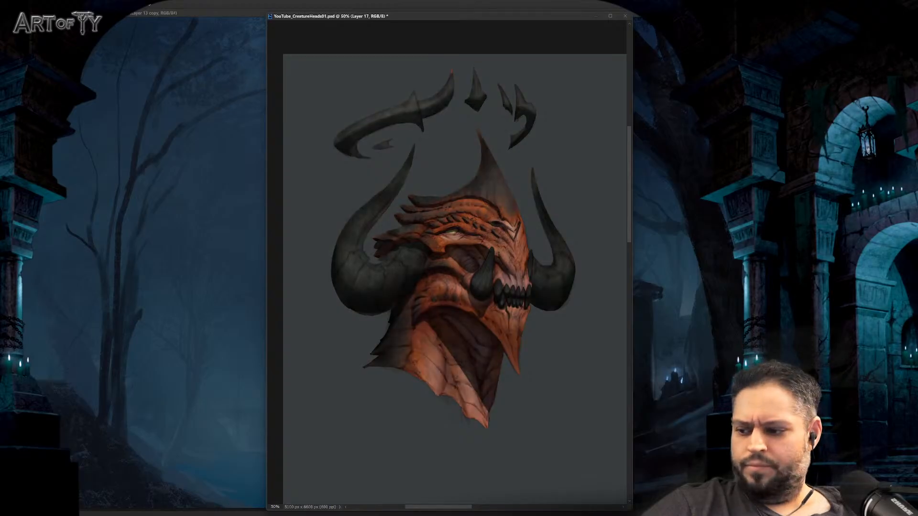
Step: Compare the creature head with and without the latest tonal change on Layer 17
left_click_drag(606, 277, 605, 273)
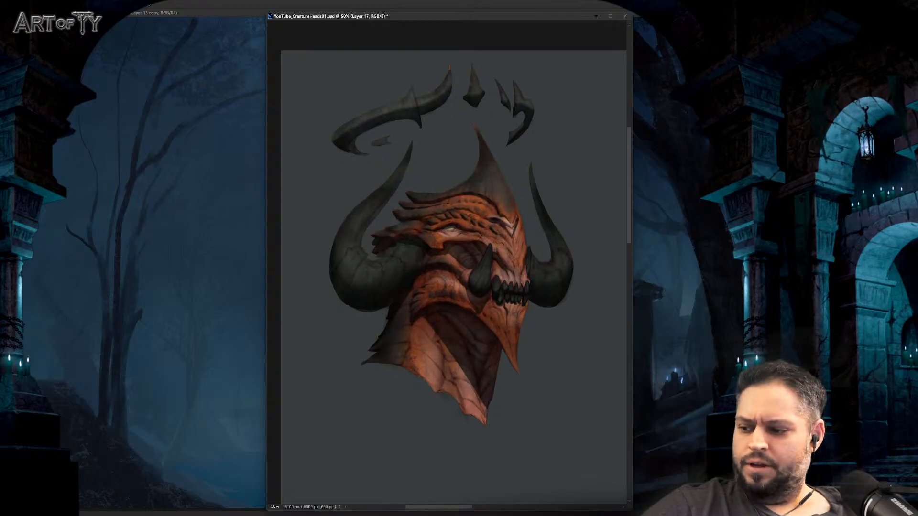
key("ctrl+z")
key("ctrl+shift+z")
key("ctrl+z")
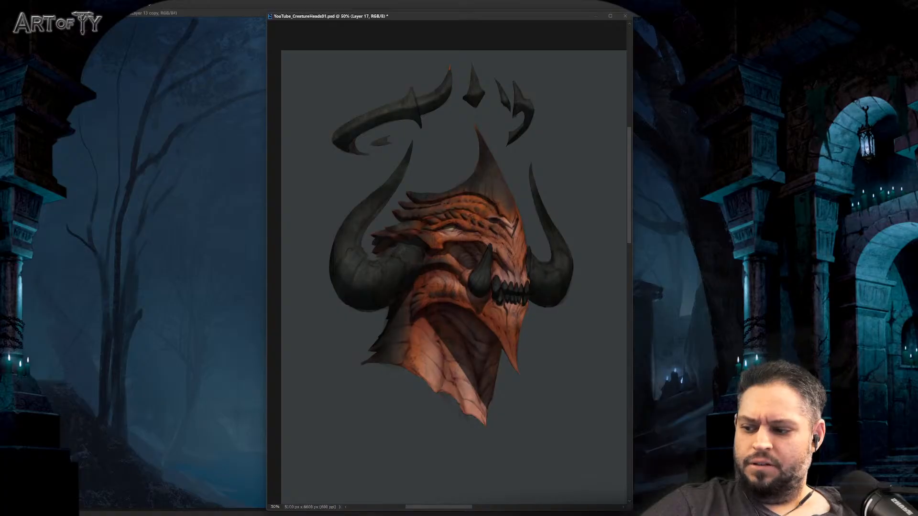
key("ctrl+shift+z")
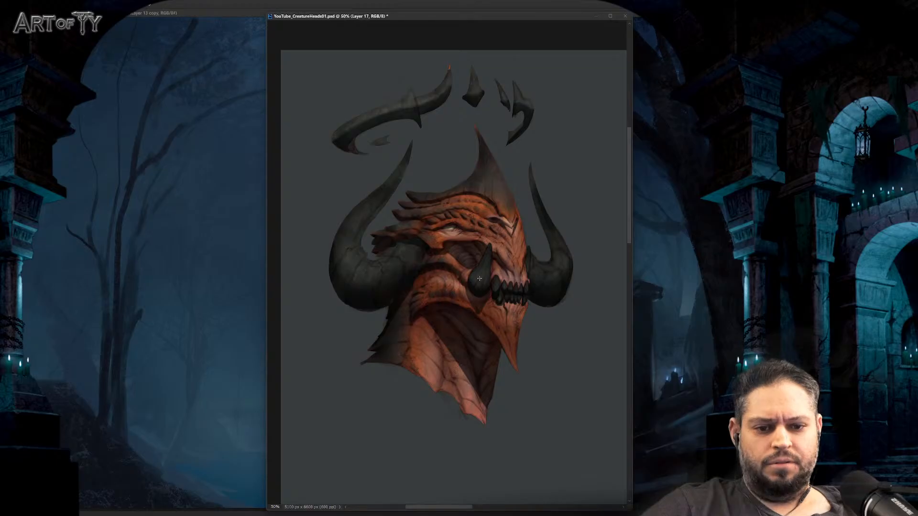
Step: Toggle the most recent edit on Layer 17 to judge how it affects the skin and horns
key("ctrl+z")
key("ctrl+shift+z")
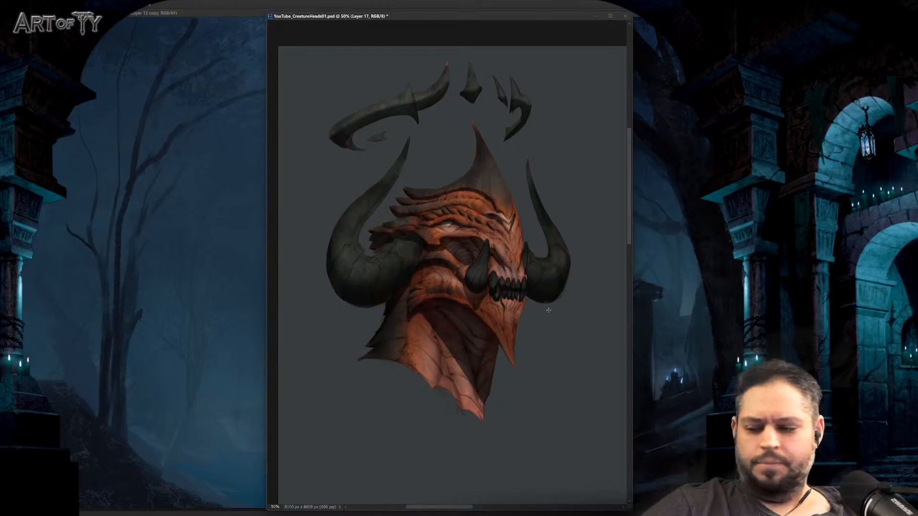
key("ctrl+z")
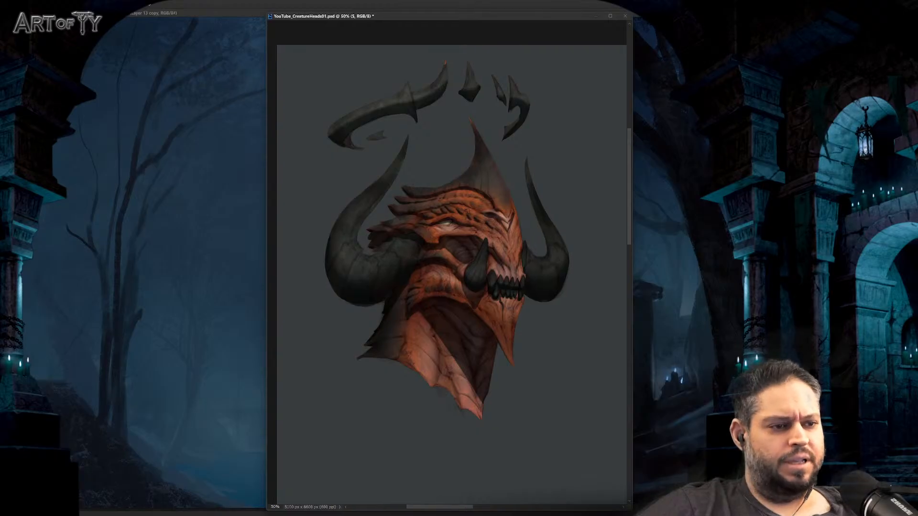
Step: Add a new layer and place it in a new group named A with an orange colour label
key("ctrl+shift+alt+n")
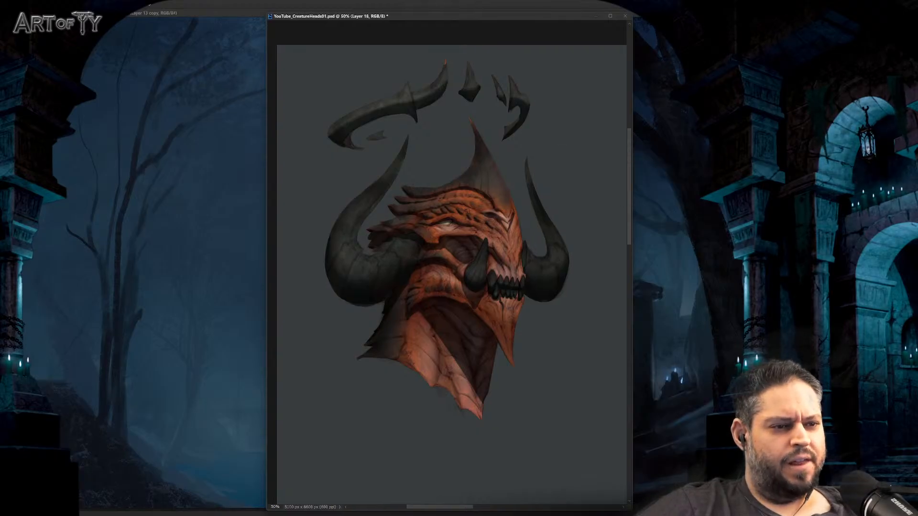
key("ctrl+g")
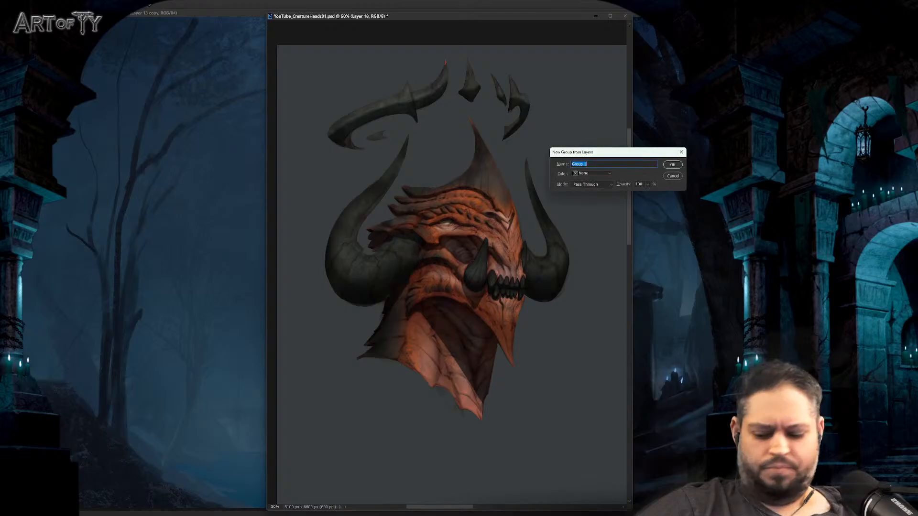
type("A")
left_click(589, 183)
left_click(590, 184)
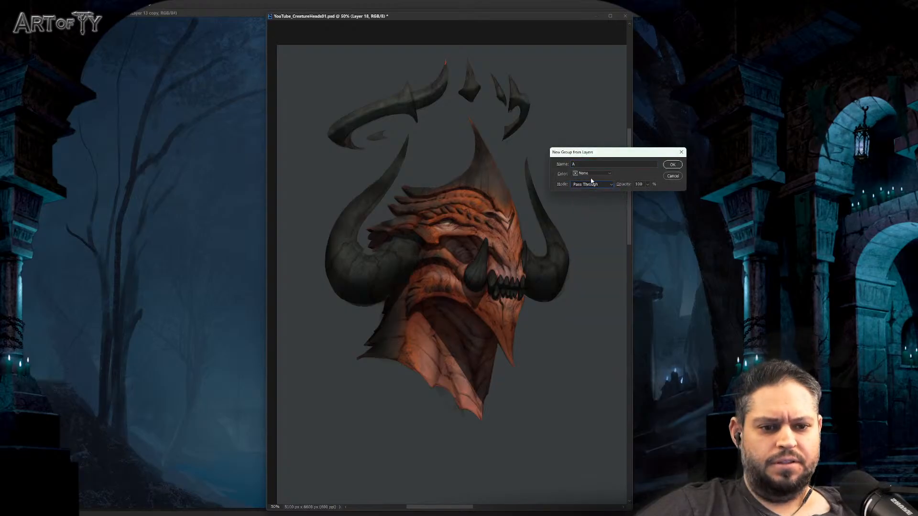
left_click(592, 173)
left_click(591, 198)
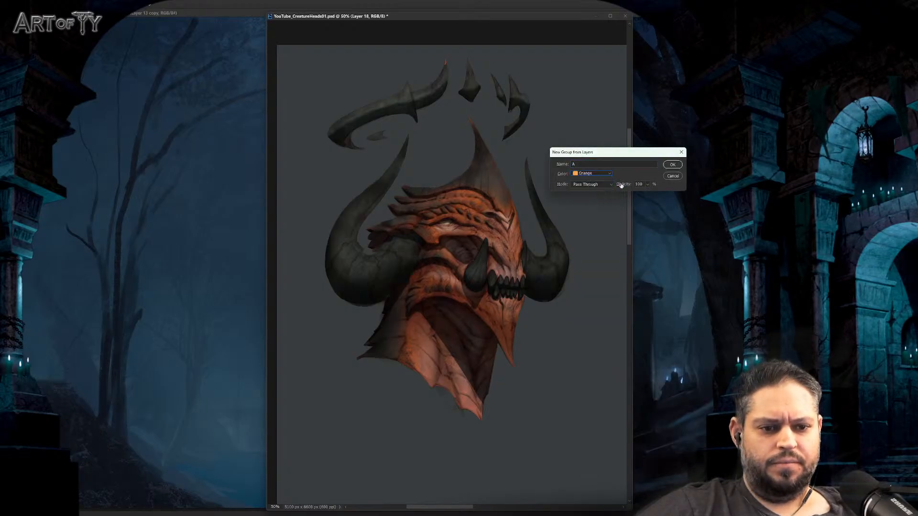
left_click(672, 164)
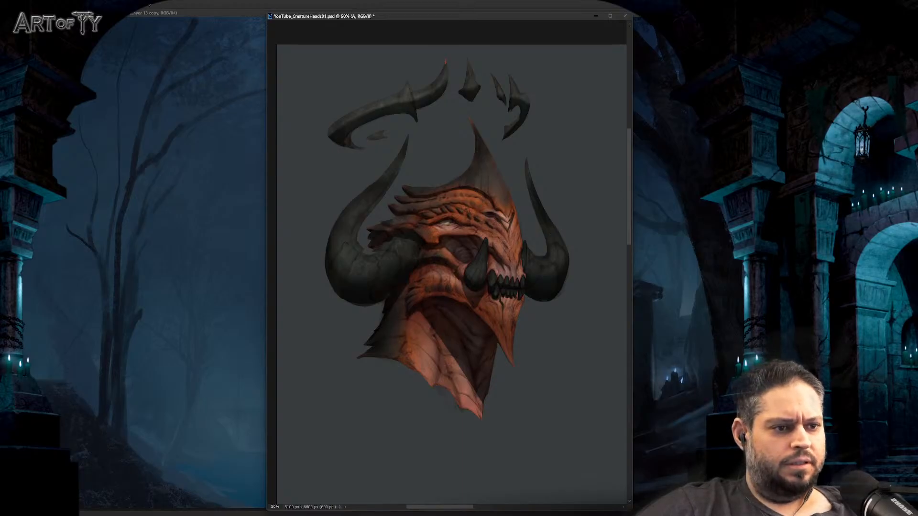
Step: On Layer 18, refine the brow ridge above the eye with a textured smudge brush and lighter pinkish highlights
key("ctrl+shift+alt+n")
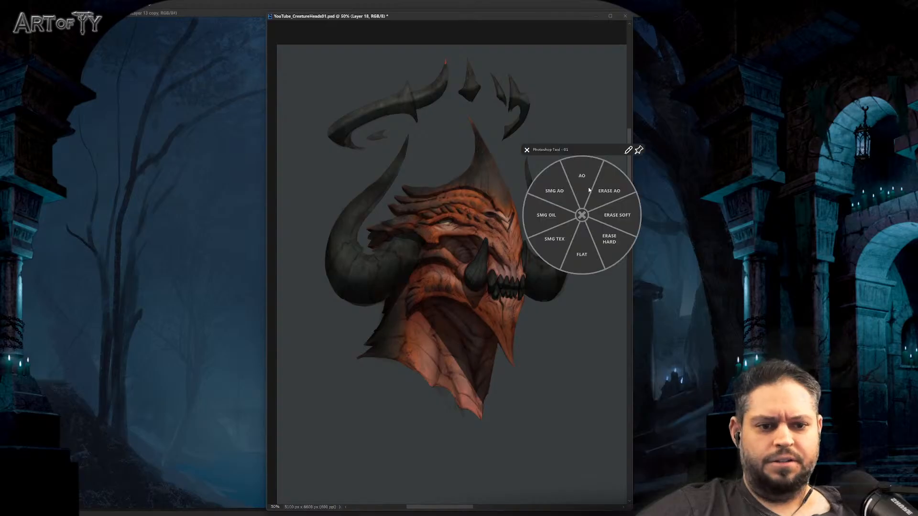
left_click(544, 231)
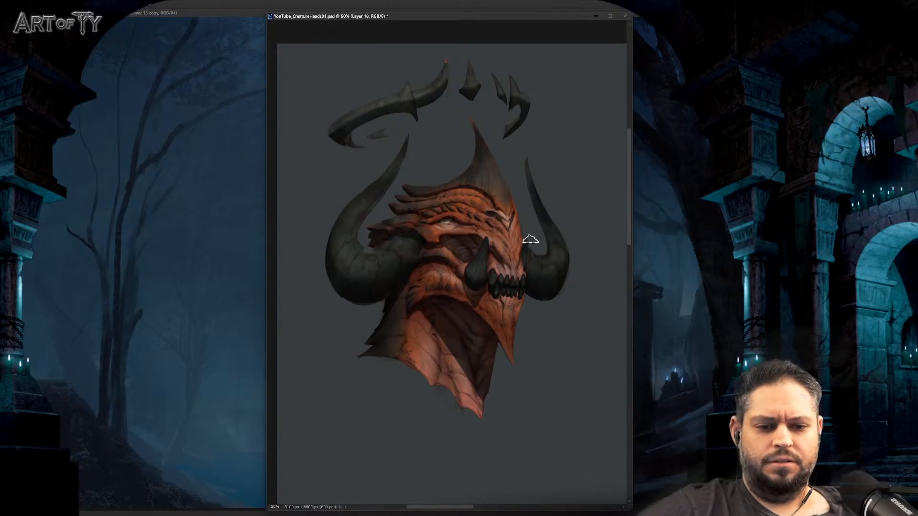
key("ctrl+plus")
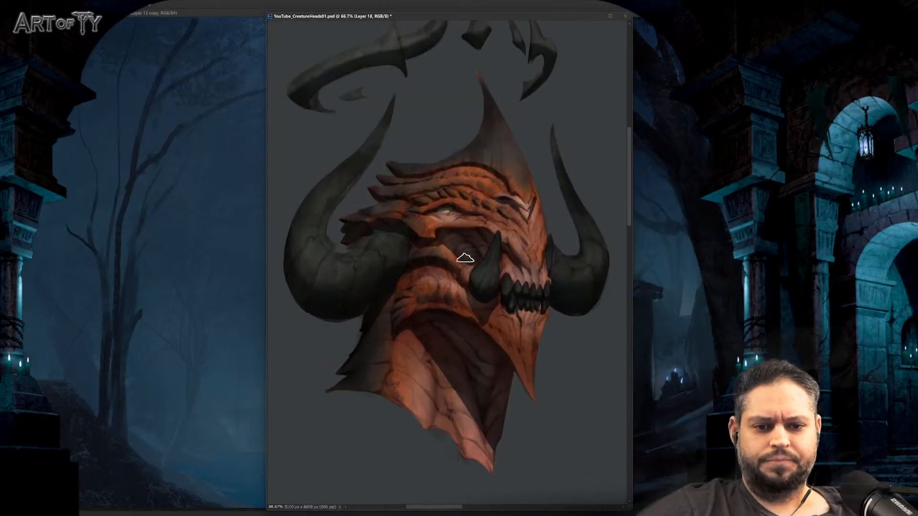
left_click_drag(453, 282, 463, 292)
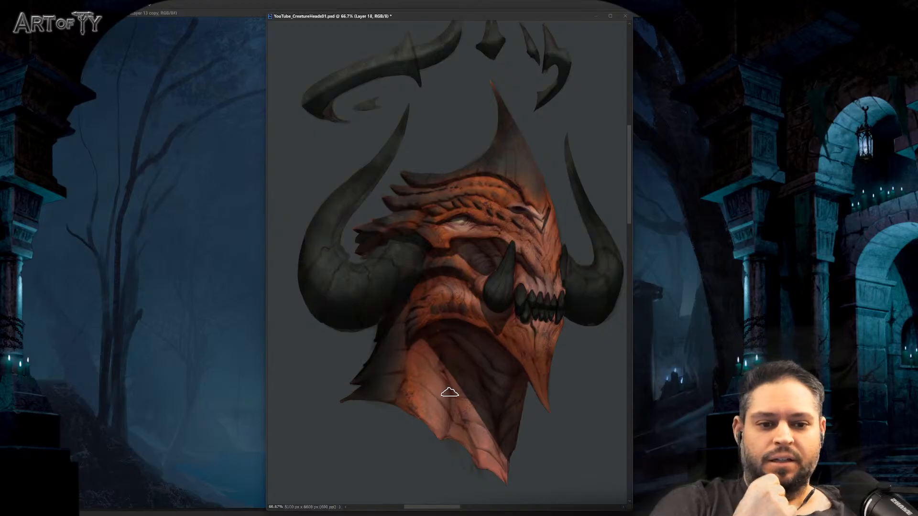
left_click_drag(467, 275, 458, 294)
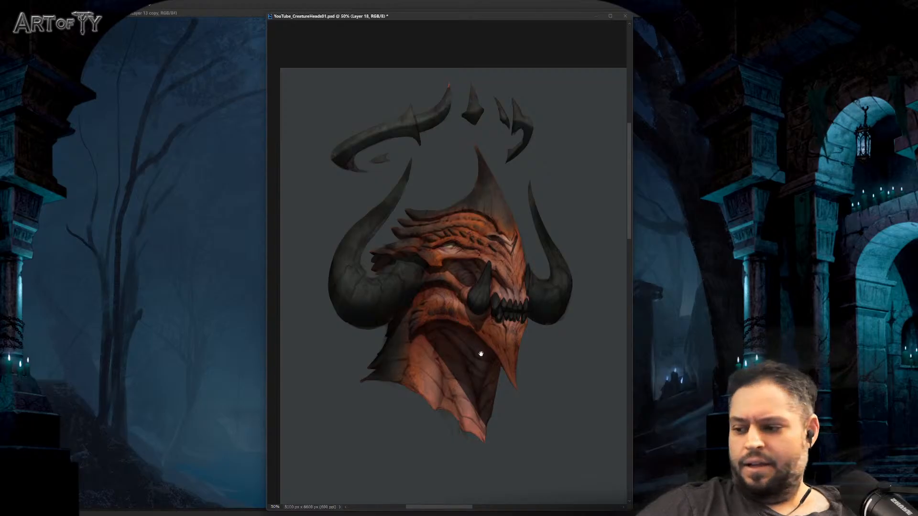
key("ctrl+minus")
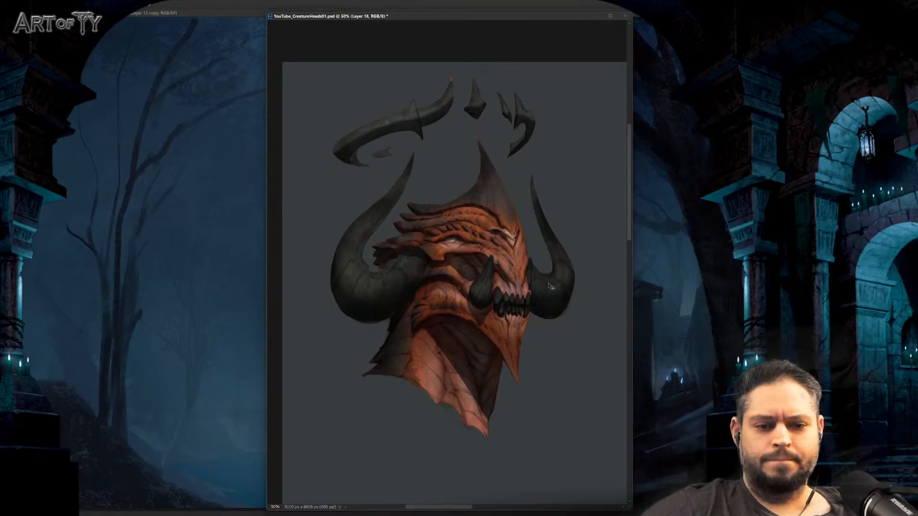
scroll(550, 286, "up", 4)
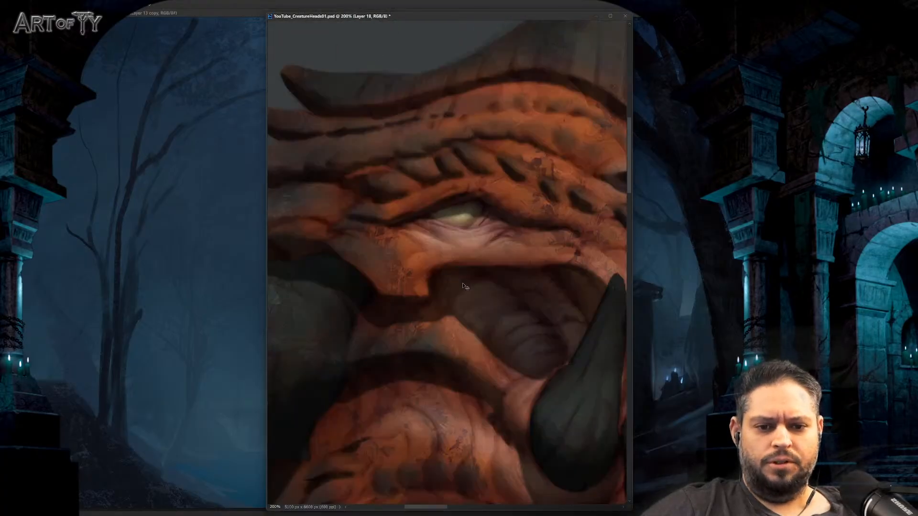
left_click_drag(463, 285, 409, 325)
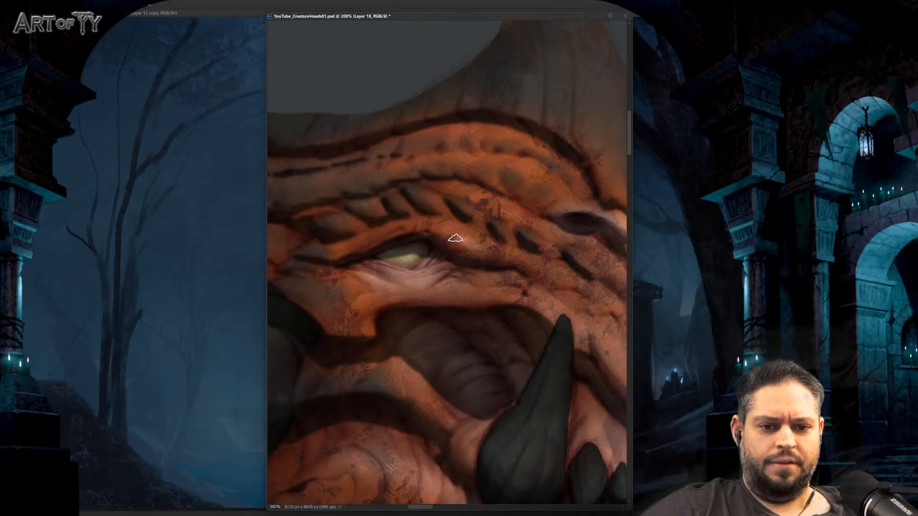
key("h")
left_click(486, 211)
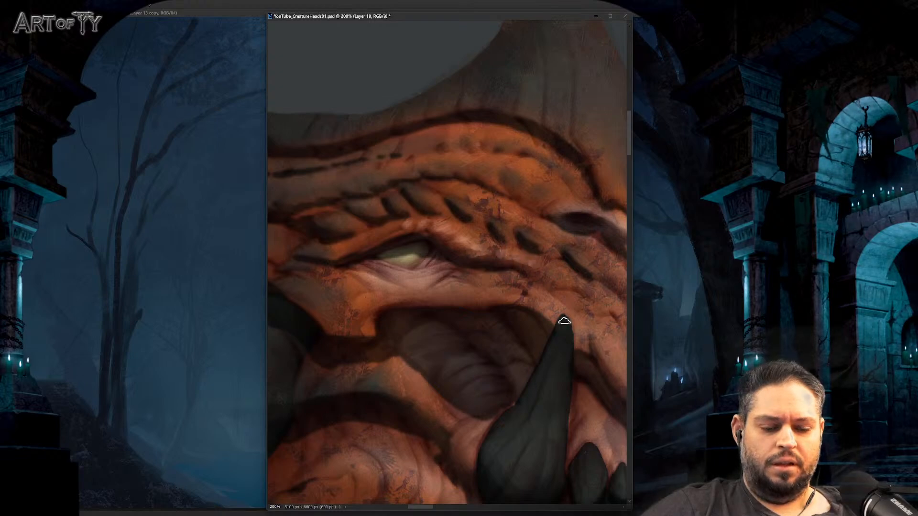
key("ctrl+minus")
key("ctrl+minus")
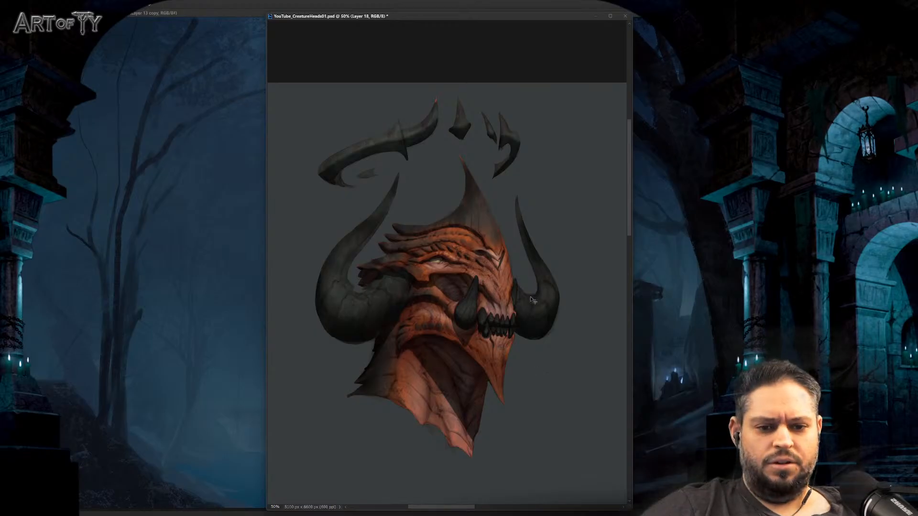
Step: Load a selection of the creature's shading on Layer 7, invert it, and add a new layer
scroll(533, 299, "down", 1)
scroll(529, 306, "up", 2)
left_click_drag(518, 342, 522, 312)
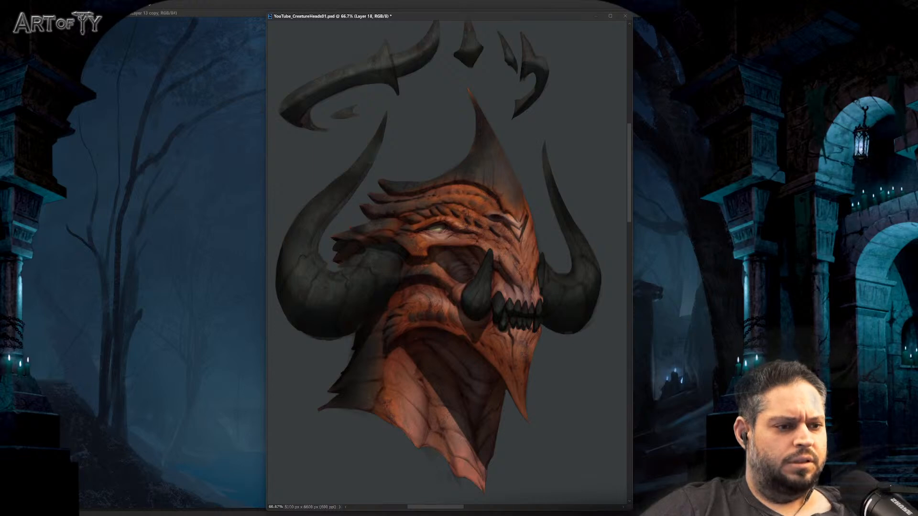
key("alt+bracketleft")
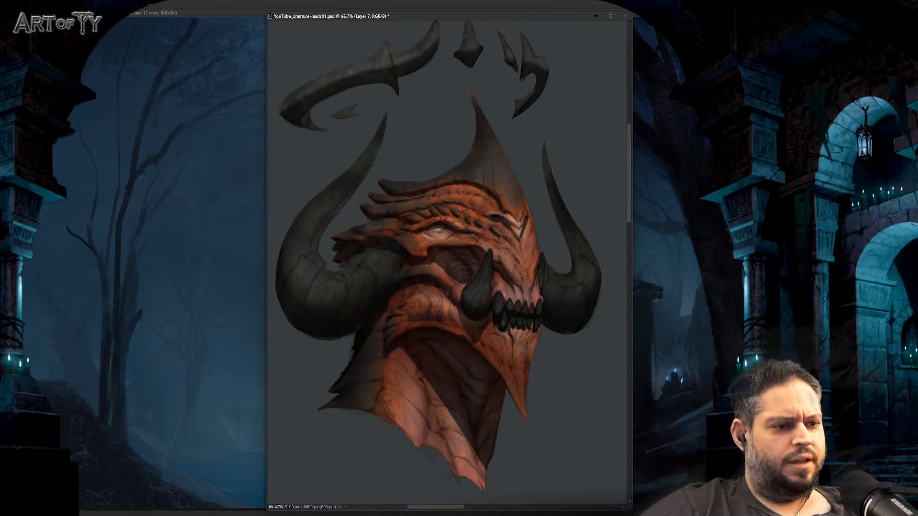
key("ctrl+alt+2")
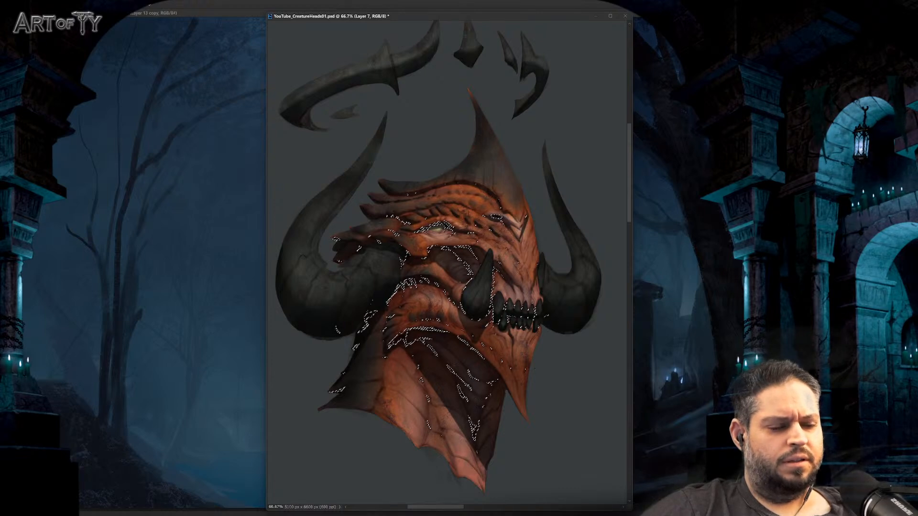
key("ctrl+shift+i")
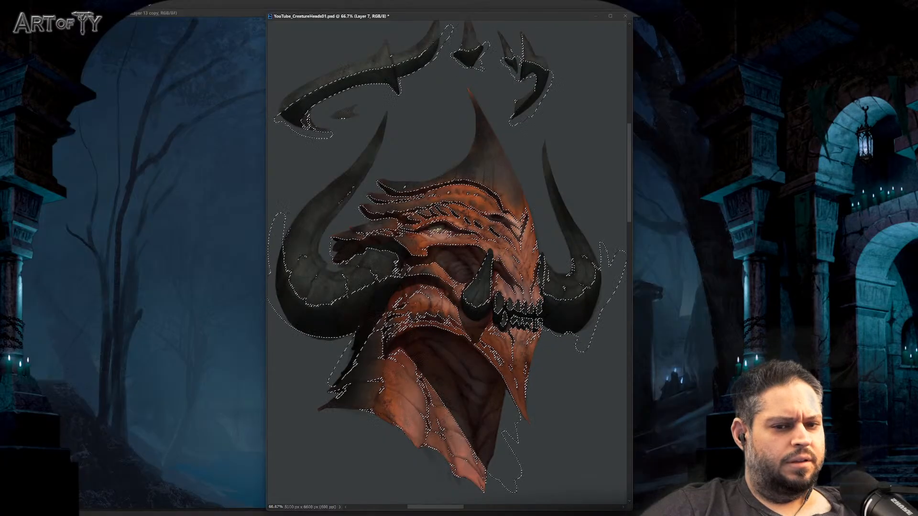
key("ctrl+j")
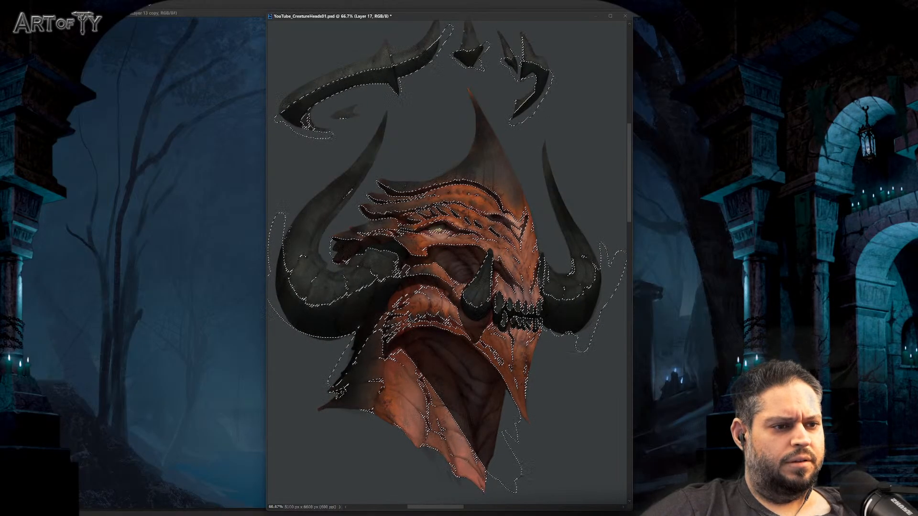
key("ctrl+j")
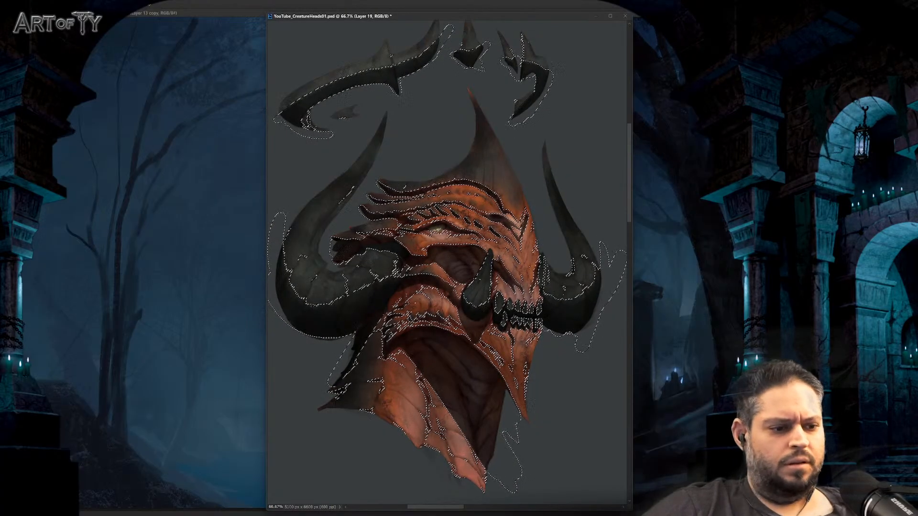
Step: Mask group A with the creature's silhouette instead of masking Layer 19, and make Layer 19 active
key("ctrl+shift+m")
key("ctrl+z")
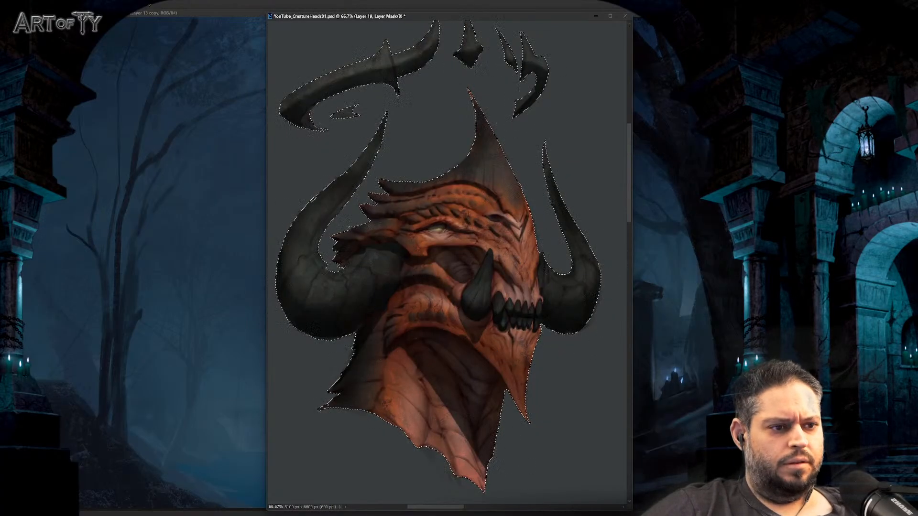
key("alt+bracketleft")
key("alt+bracketright")
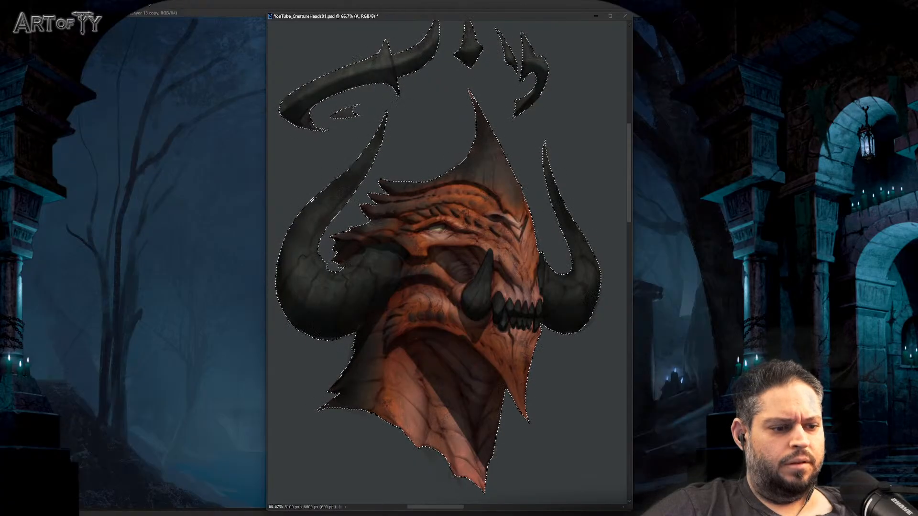
key("ctrl+shift+m")
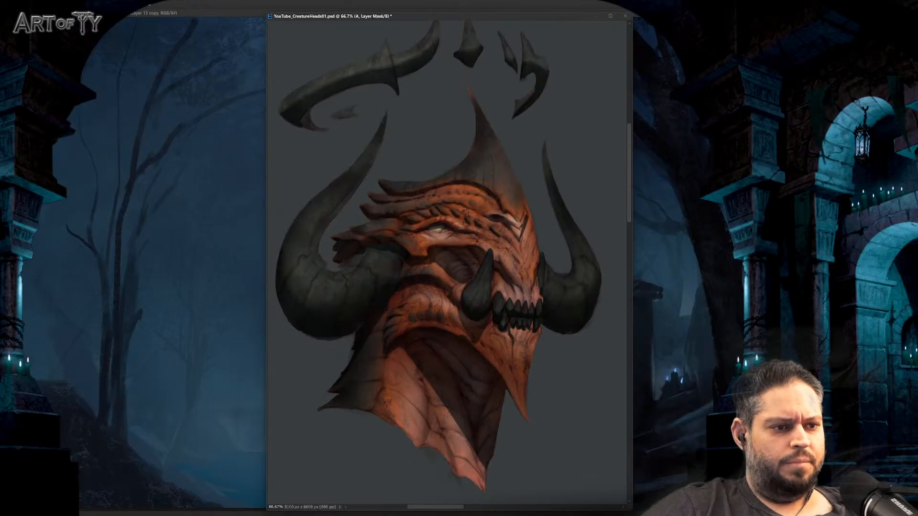
key("alt+bracketright")
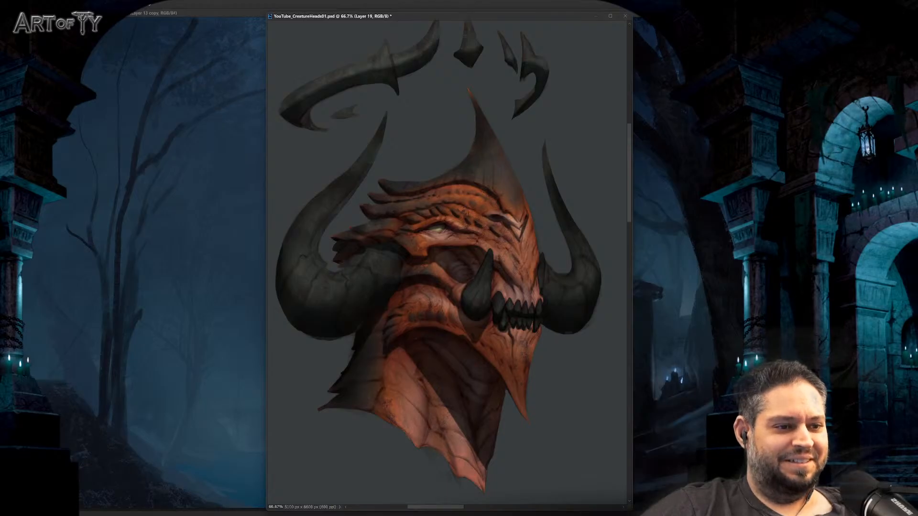
Step: Try blue tints of varying extent and strength over the creature's skin on Layer 19, stepping back from the strong versions
key("ctrl+z")
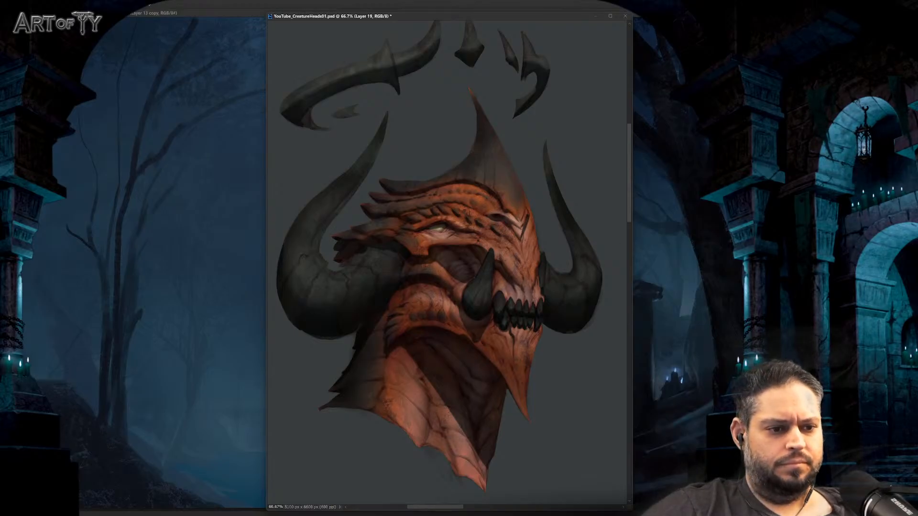
key("ctrl+shift+z")
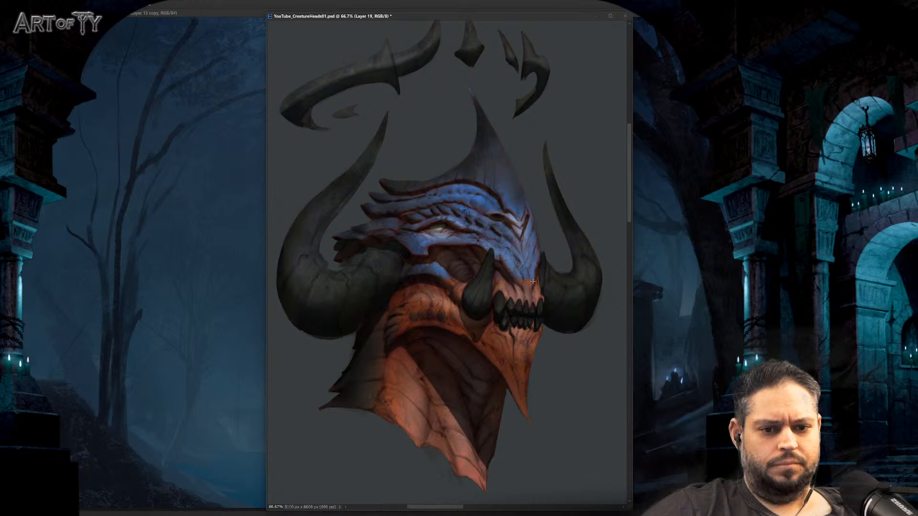
key("ctrl+z")
key("ctrl+shift+z")
key("ctrl+shift+z")
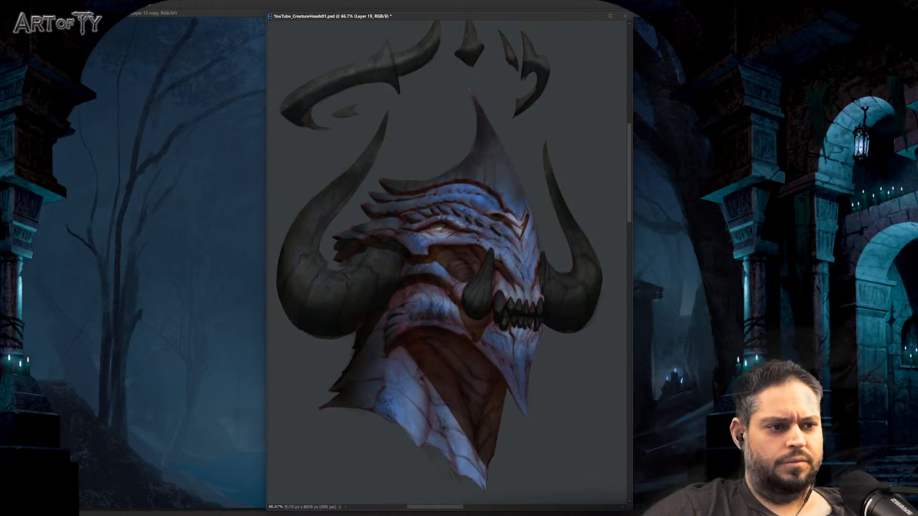
key("ctrl+z")
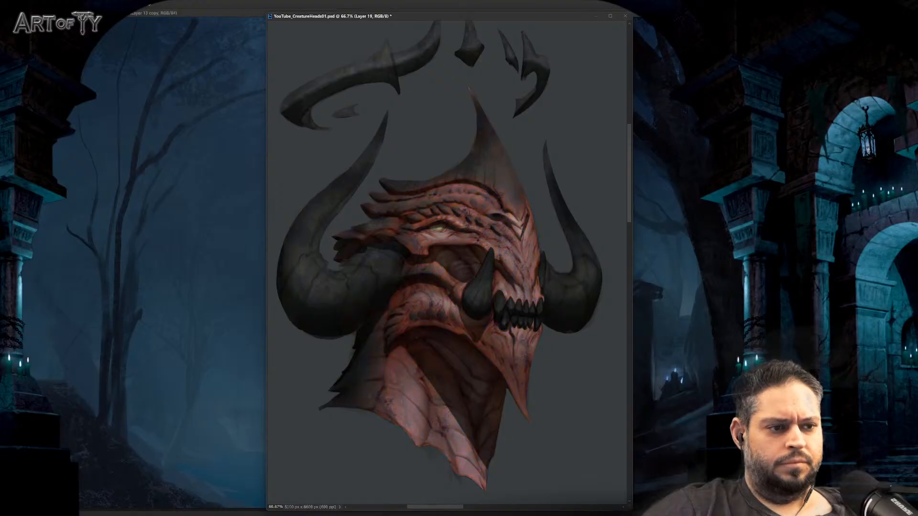
key("ctrl+z")
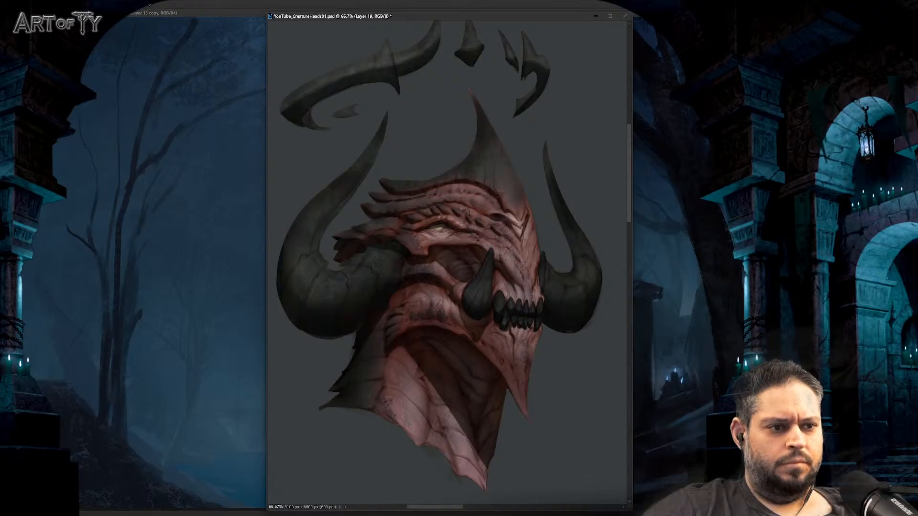
Step: Tint the horns and head crest a dark cool blue on Layer 19, and make the Hue/Saturation 1 copy 2 mask active
key("ctrl+shift+z")
key("ctrl+shift+z")
key("ctrl+shift+z")
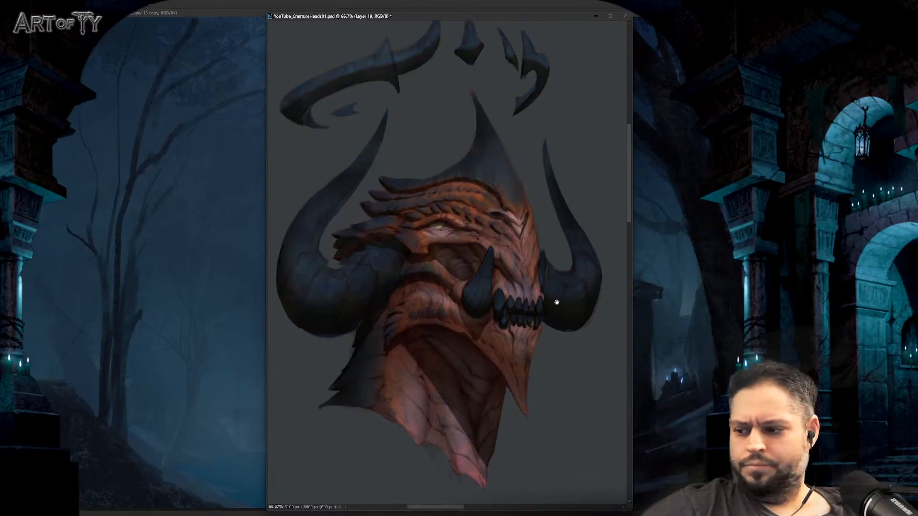
key("ctrl+z")
key("ctrl+z")
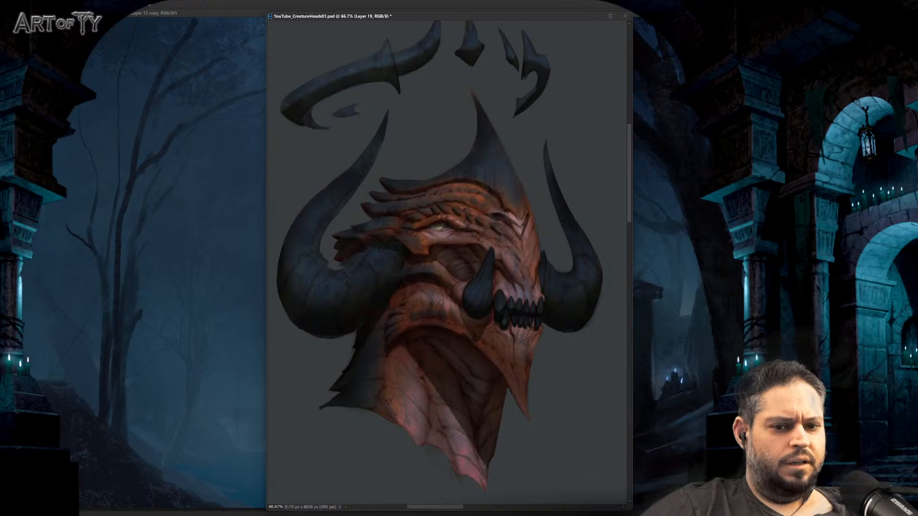
key("alt+]")
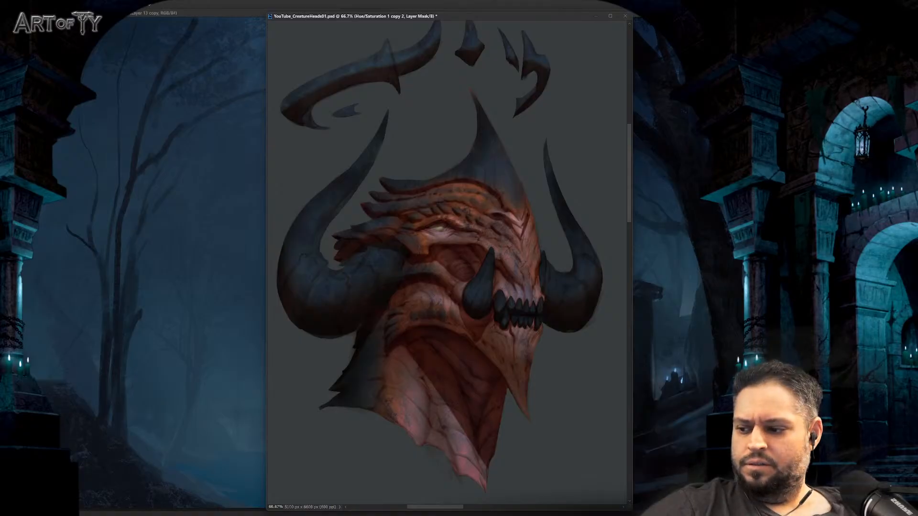
Step: Switch from the Hue/Saturation 1 copy 2 mask to the Hue/Saturation 2 layer, and make Layer 18 active
left_click_drag(539, 304, 542, 304)
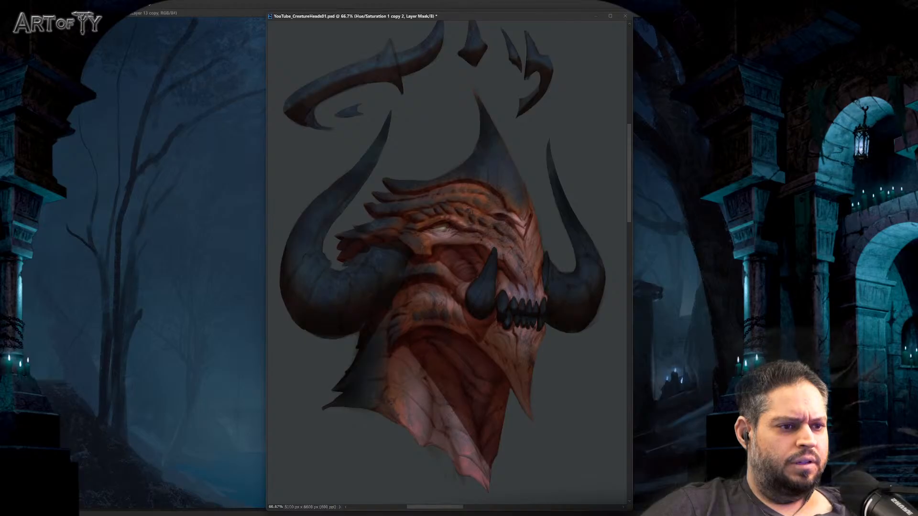
key("ctrl+shift+alt+n")
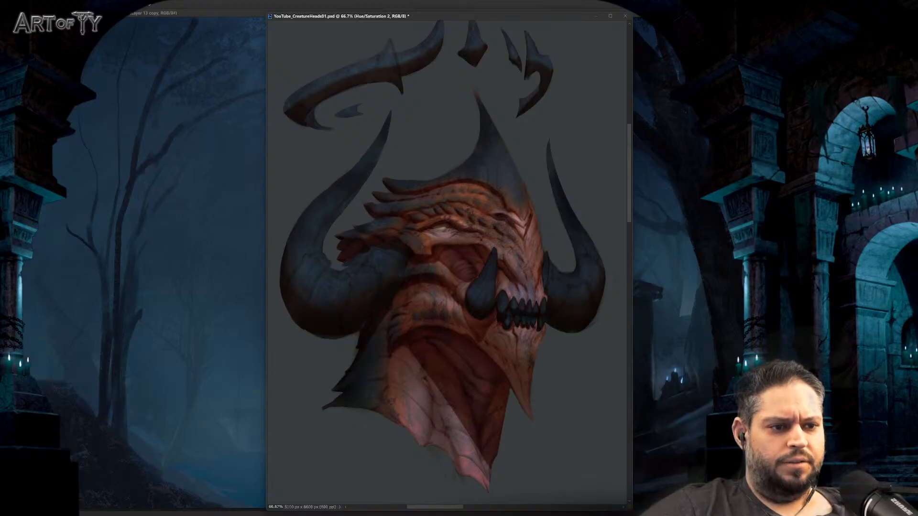
left_click_drag(507, 277, 508, 281)
scroll(508, 281, "up", 3)
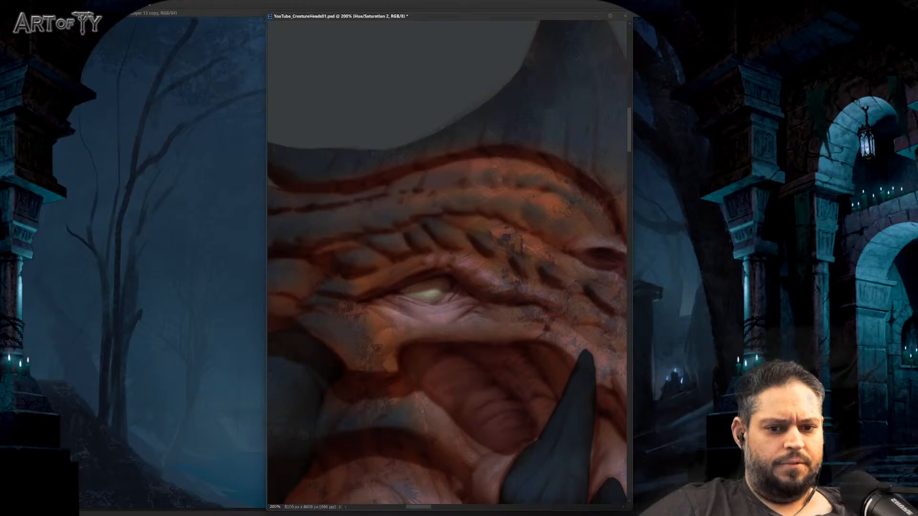
scroll(526, 302, "down", 1)
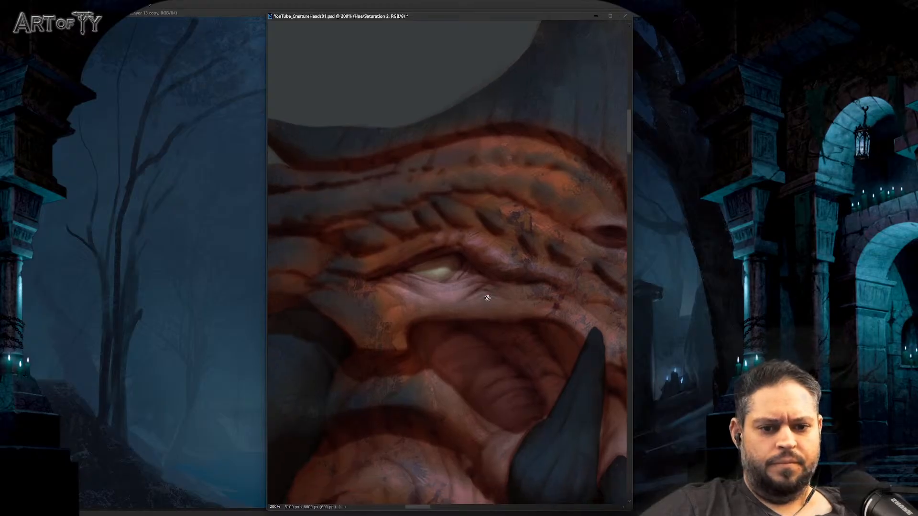
key("ctrl+e")
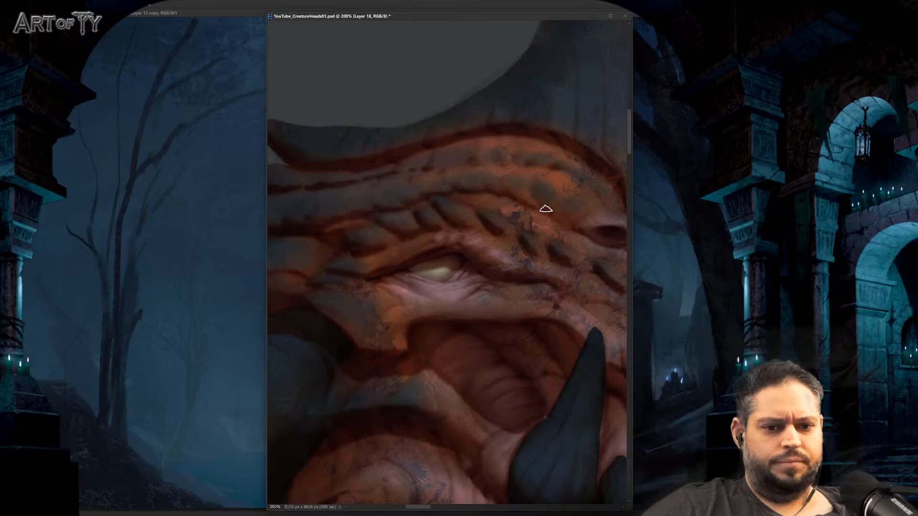
Step: Try a pale warm highlight on the rounded bump of the brow ridge below the crest on Layer 18
left_click_drag(545, 196, 508, 223)
scroll(508, 223, "down", 1)
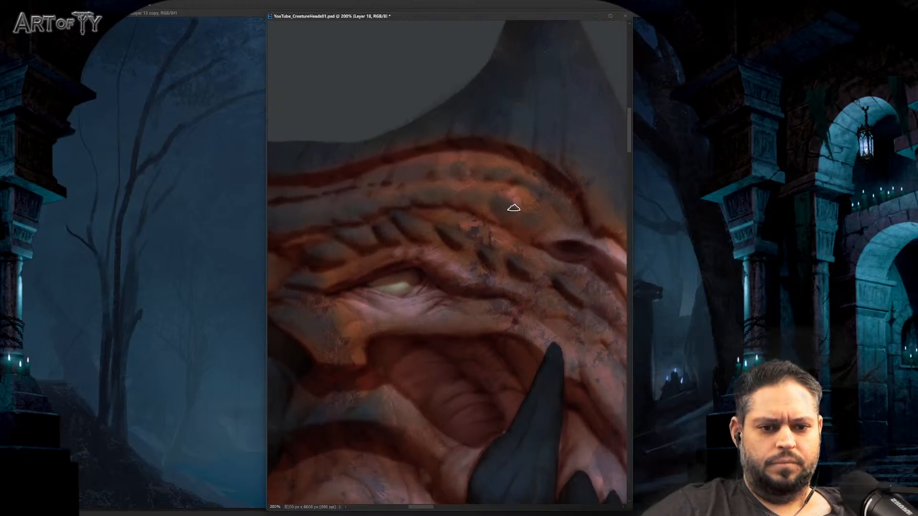
scroll(486, 301, "down", 3)
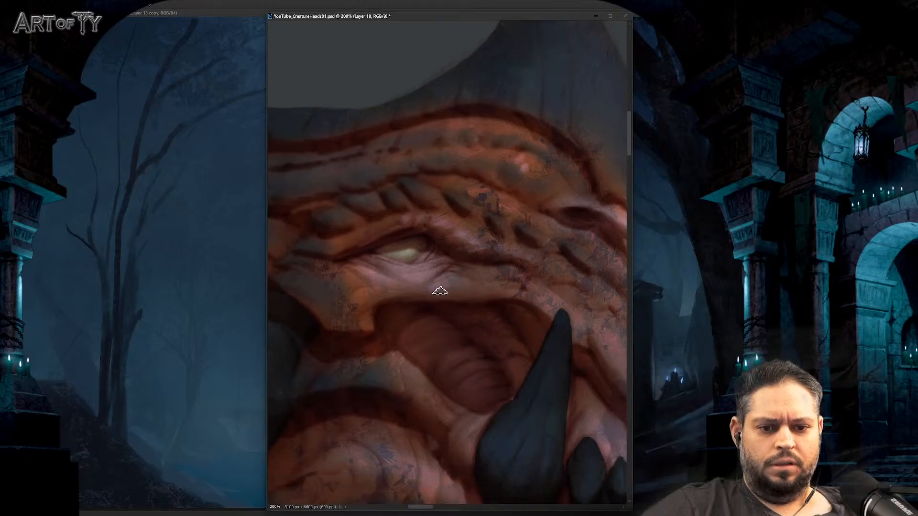
key("ctrl+minus")
key("ctrl+minus")
key("ctrl+minus")
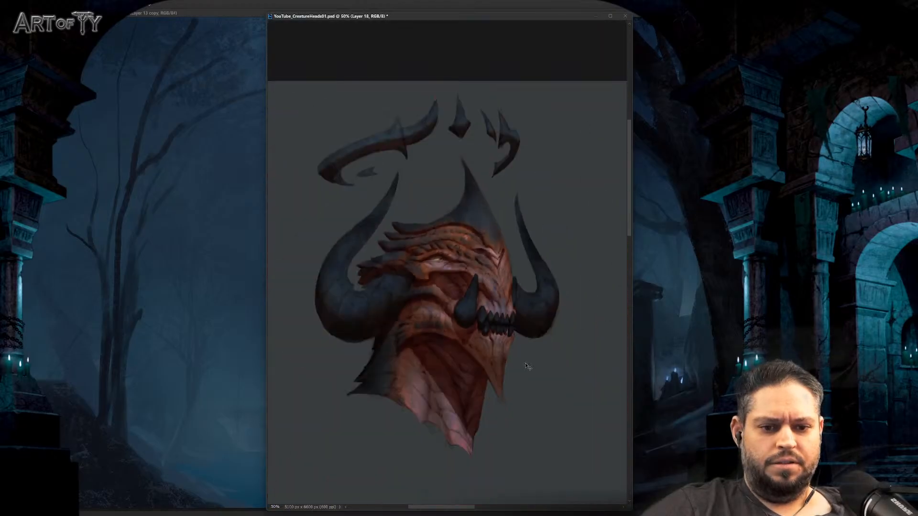
Step: Try pale blue highlights on the fold above the eye and the ridge beneath it
key("ctrl+plus")
key("ctrl+plus")
key("ctrl+plus")
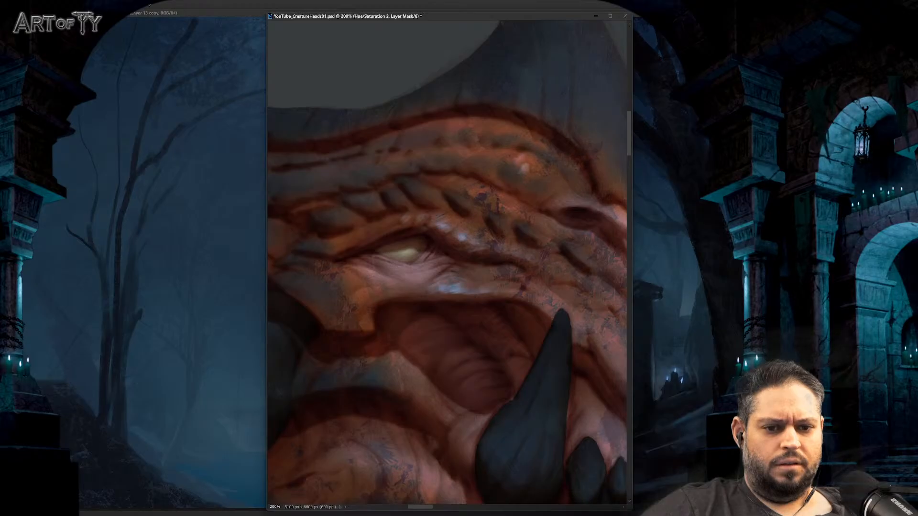
left_click_drag(475, 298, 475, 283)
key("ctrl+minus")
key("ctrl+minus")
key("ctrl+minus")
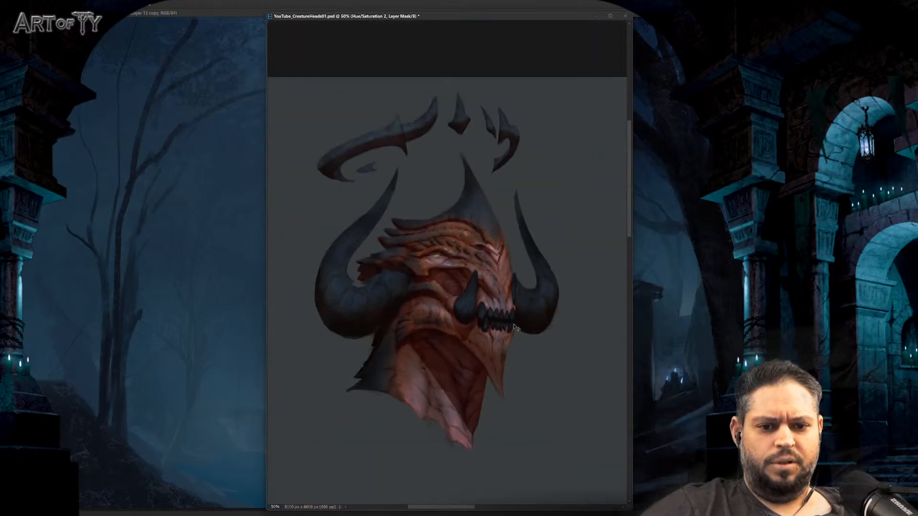
Step: Try extending the pale highlights along the brow fold towards the outer corner of the eye on Layer 18
key("ctrl+plus")
key("ctrl+plus")
key("ctrl+plus")
scroll(448, 240, "up", 2)
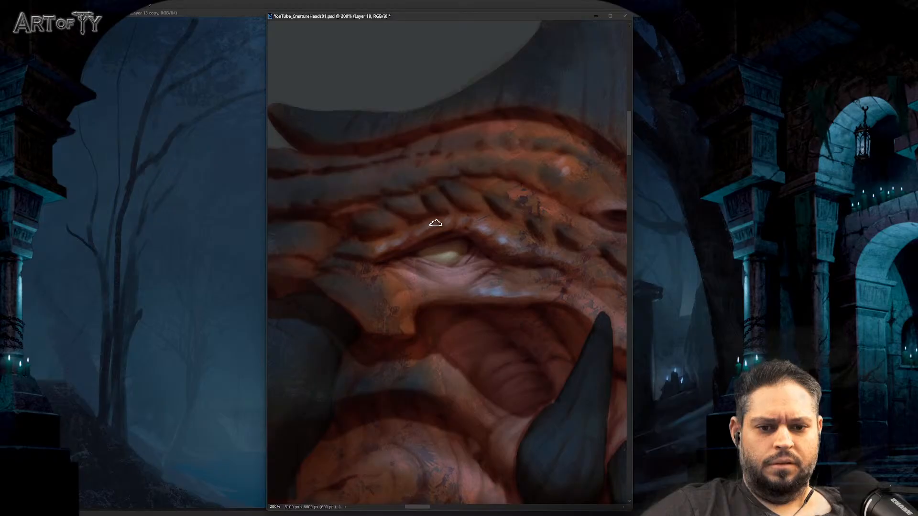
left_click(446, 324)
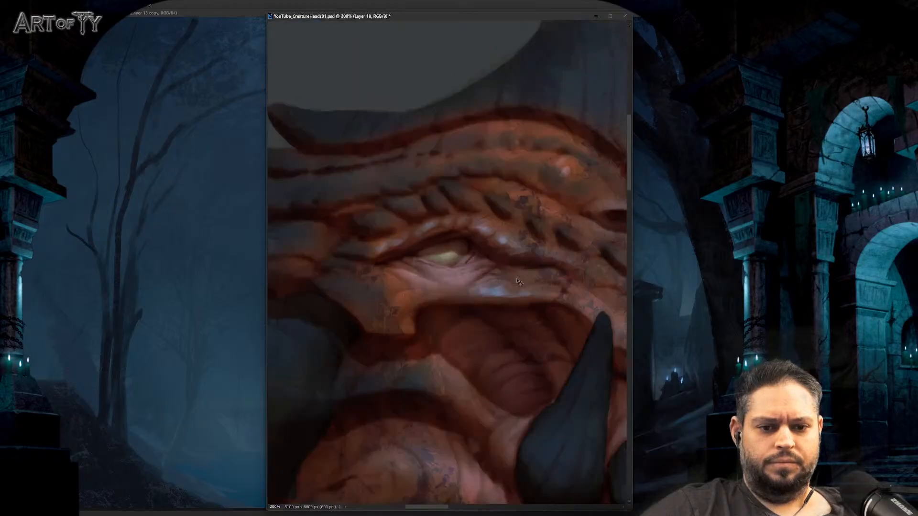
Step: Try softening the eye highlights with another brush and adding cool blue highlights to the outer brow bump and cheekbone corner
key("bracketleft")
key("bracketleft")
key("bracketleft")
key("bracketleft")
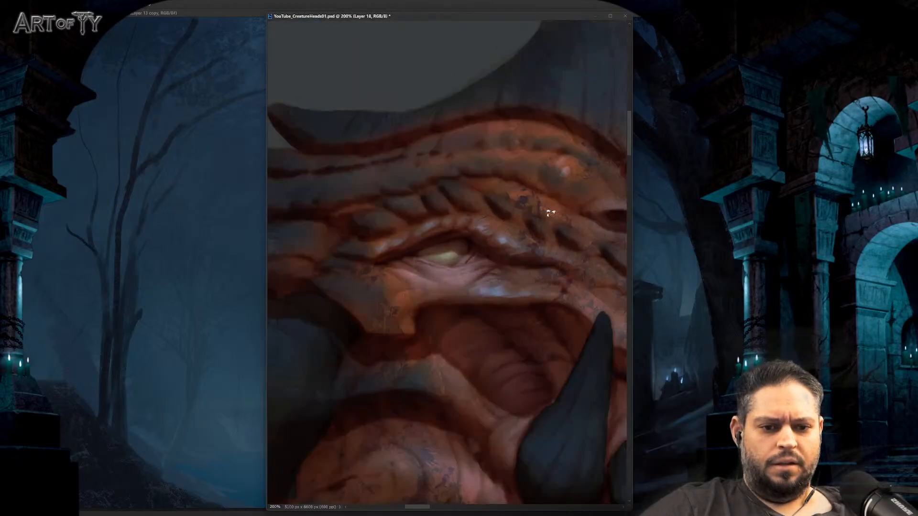
right_click(518, 263)
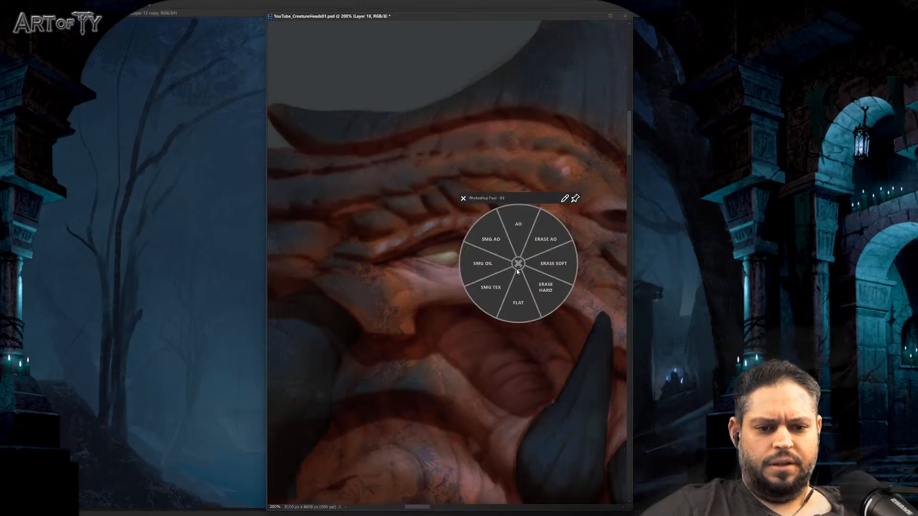
left_click(510, 282)
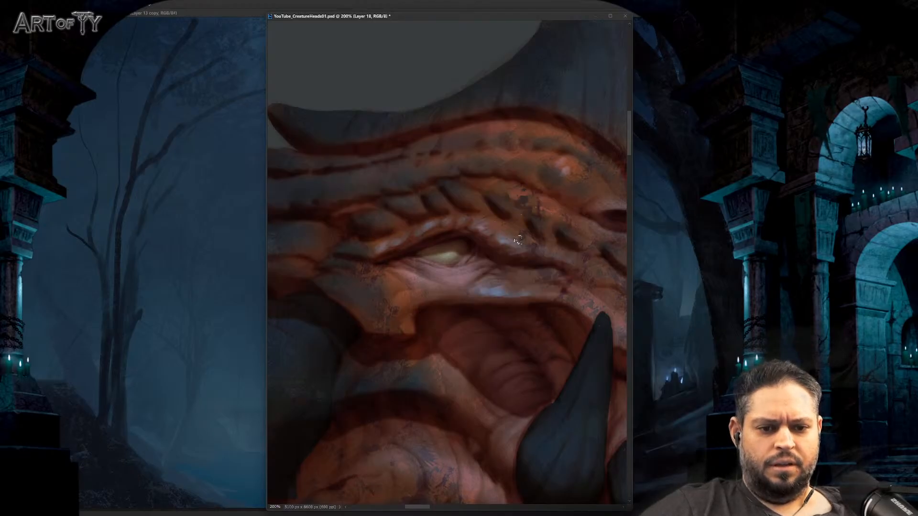
key("bracketright")
key("bracketright")
key("bracketright")
key("bracketright")
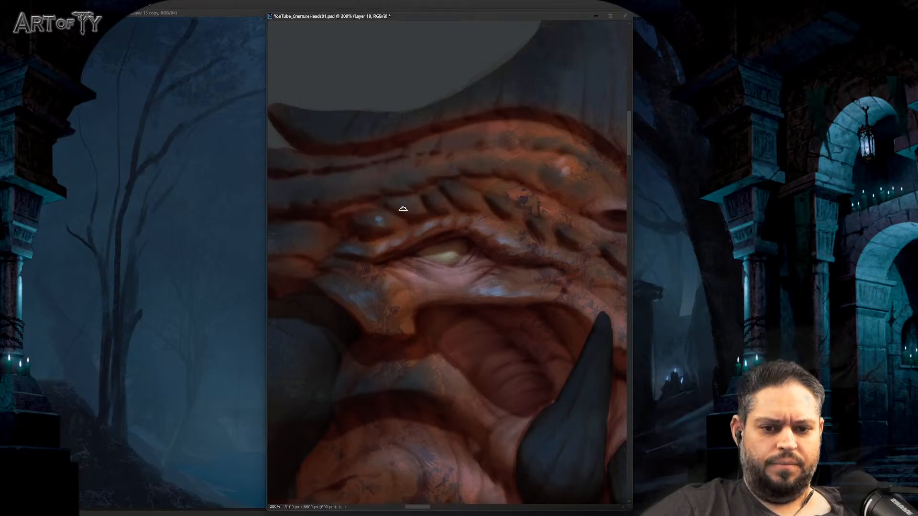
Step: Examine the brow and eye highlights against the whole head at several zoom levels
key("ctrl+minus")
key("ctrl+minus")
key("ctrl+minus")
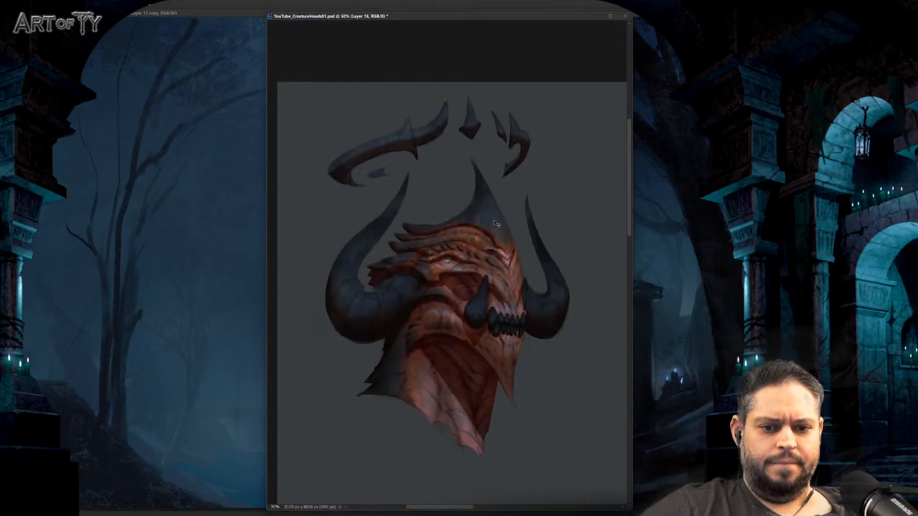
key("ctrl+plus")
key("ctrl+plus")
left_click_drag(491, 287, 515, 267)
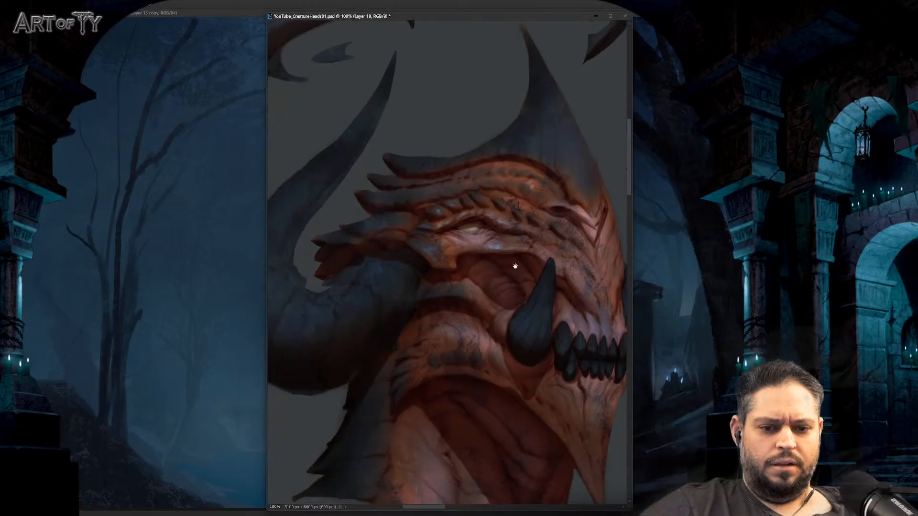
key("ctrl+minus")
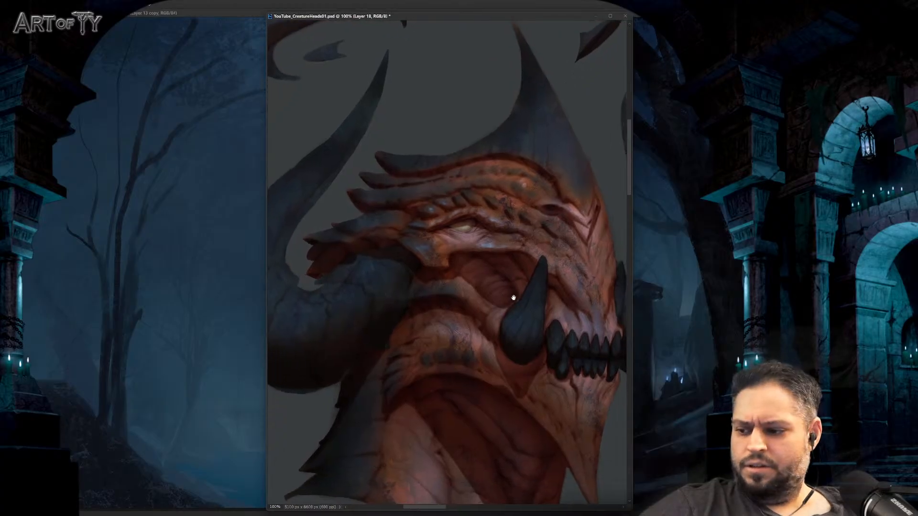
key("ctrl+minus")
key("ctrl+plus")
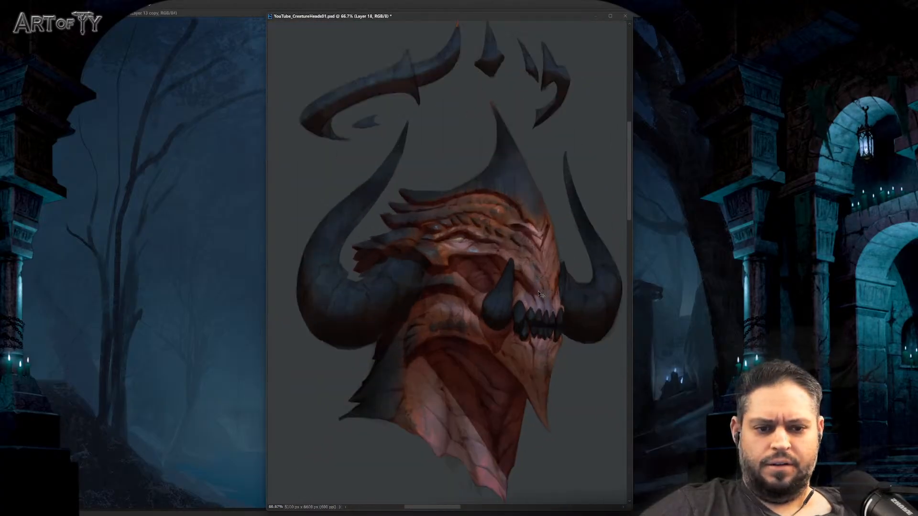
key("ctrl+plus")
key("ctrl+plus")
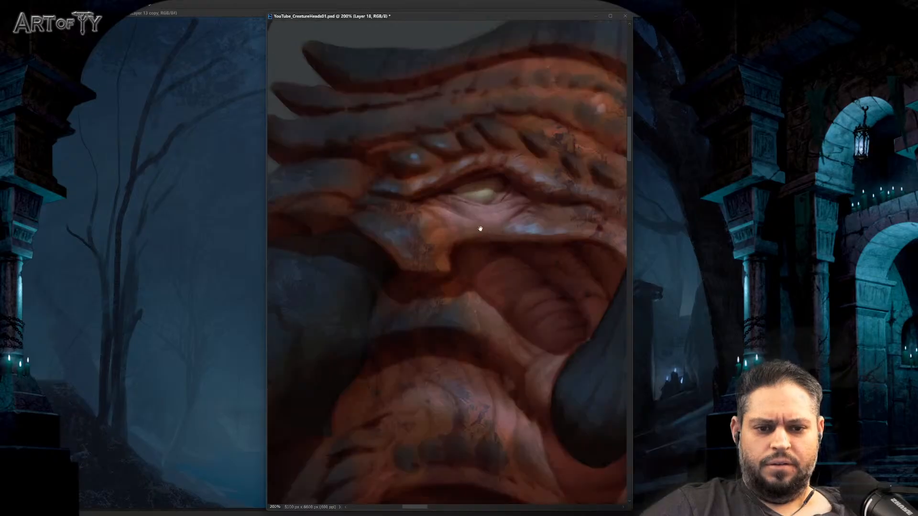
Step: Try a bright blue highlight on the base of the near horn on Layer 18
scroll(479, 230, "up", 1)
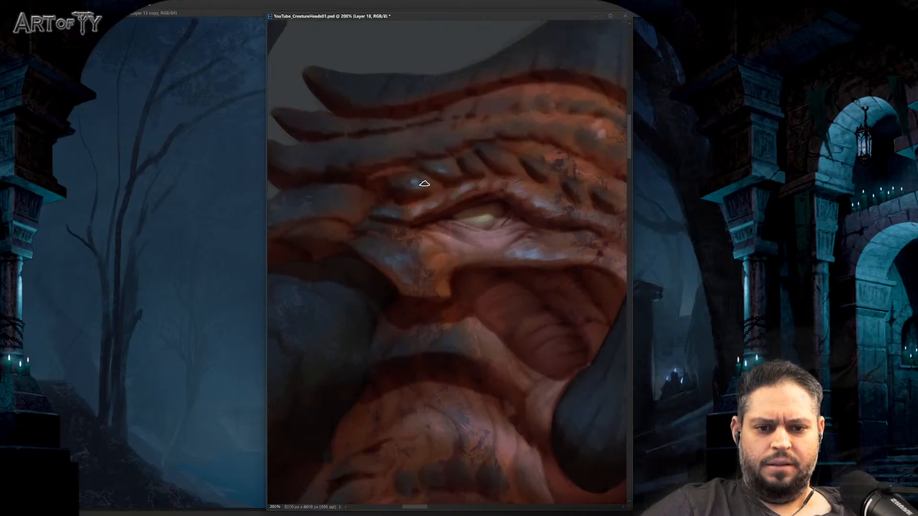
scroll(488, 211, "down", 1)
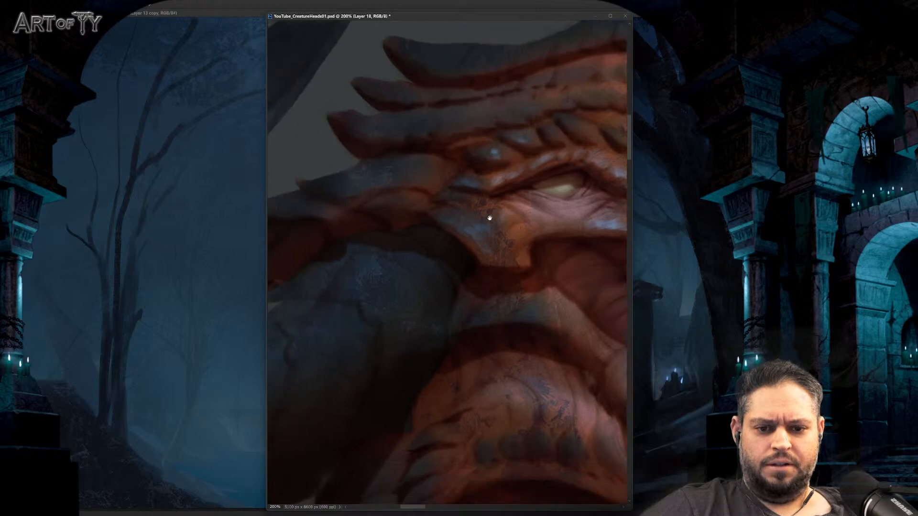
scroll(375, 280, "left", 3)
mouse_move(410, 301)
left_mouse_down()
mouse_move(366, 281)
mouse_move(407, 268)
mouse_move(432, 275)
left_mouse_up()
key("ctrl+minus")
key("ctrl+minus")
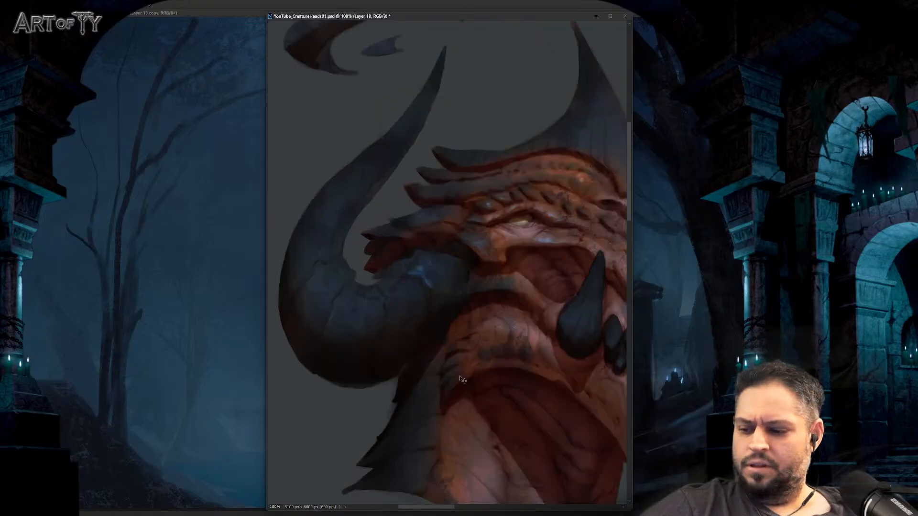
key("ctrl+plus")
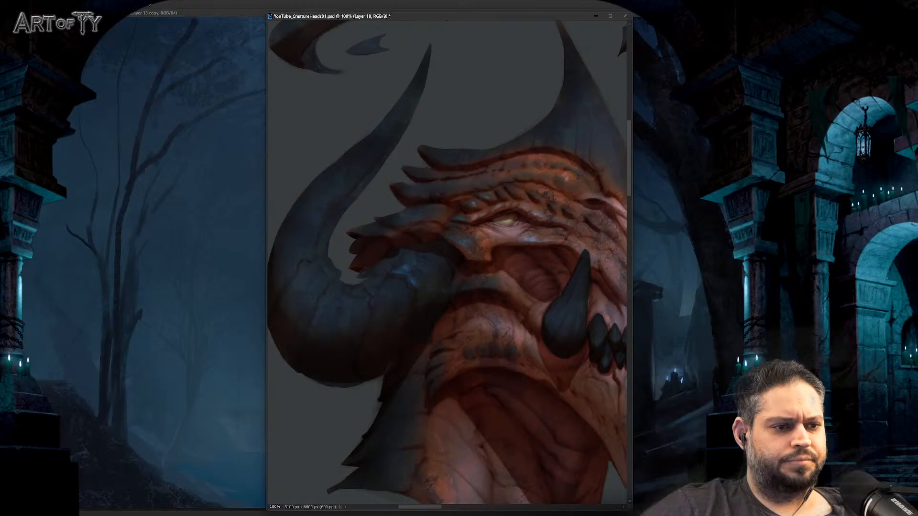
Step: Check Layer 19 and the Hue/Saturation 2 mask, and clear the trial highlights from Layer 18
scroll(449, 263, "right", 2)
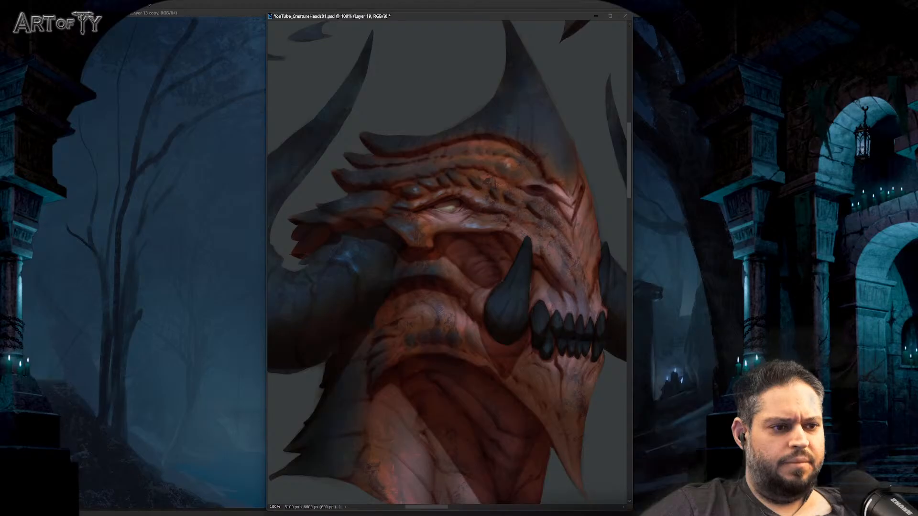
key("alt+bracketright")
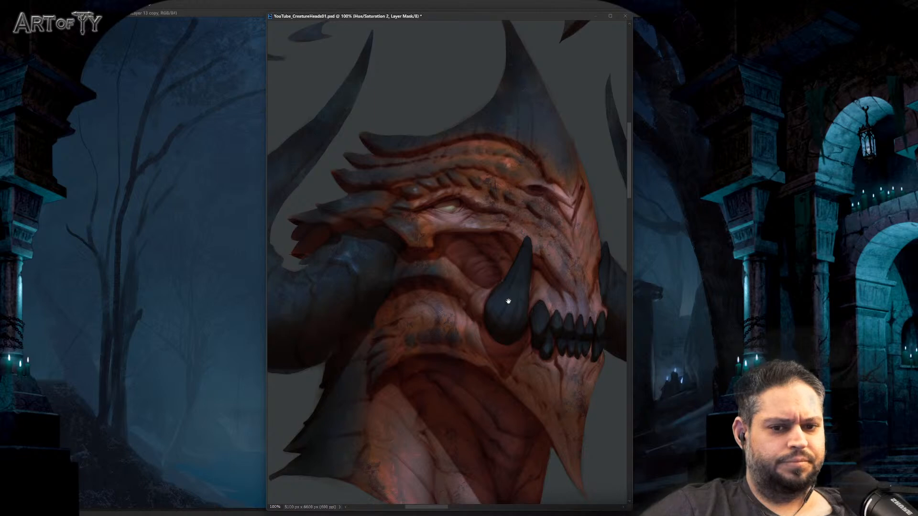
left_click_drag(508, 301, 517, 307)
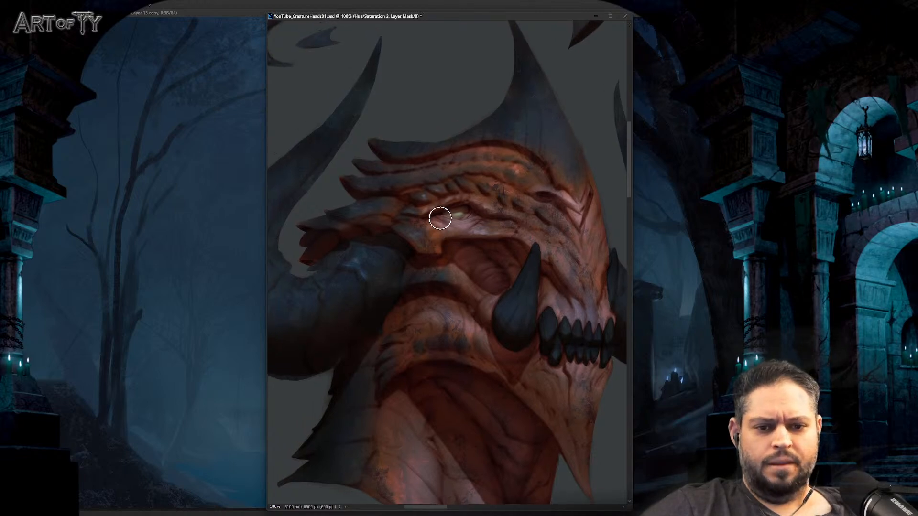
left_click_drag(486, 256, 489, 261)
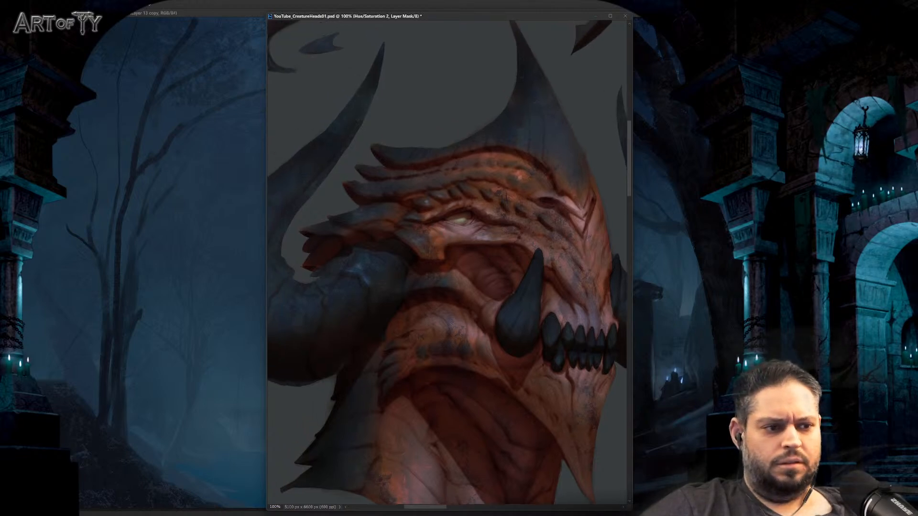
key("alt+bracketright")
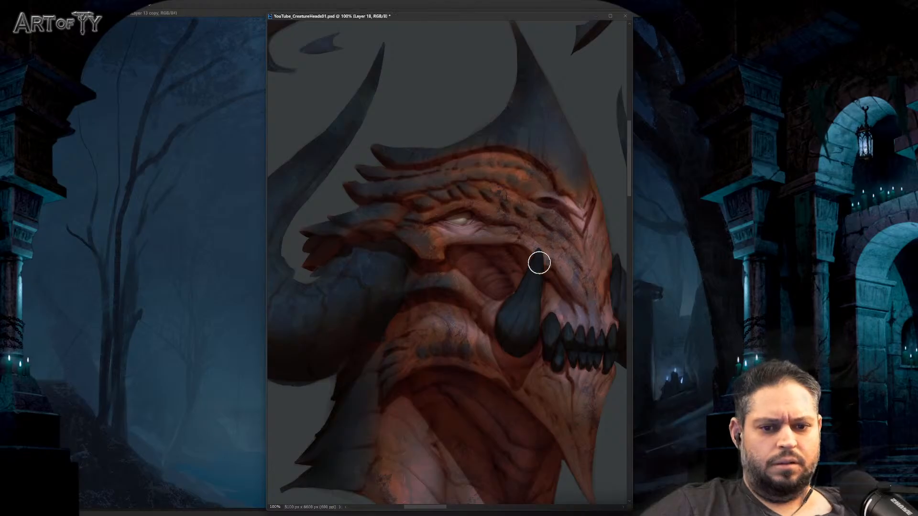
Step: Paint small cool blue highlights on the fold above the eye, the outer eye corner and the ridge below it on Layer 18
key("ctrl+plus")
mouse_move(455, 273)
left_mouse_down()
mouse_move(426, 284)
mouse_move(398, 278)
mouse_move(486, 282)
mouse_move(410, 291)
mouse_move(440, 286)
left_mouse_up()
mouse_move(486, 217)
left_mouse_down()
mouse_move(498, 213)
mouse_move(492, 221)
left_mouse_up()
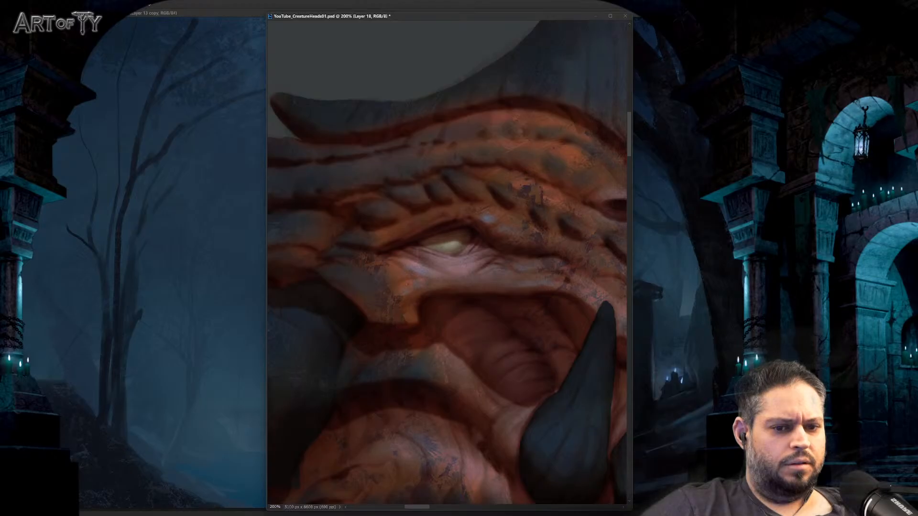
scroll(486, 275, "down", 1)
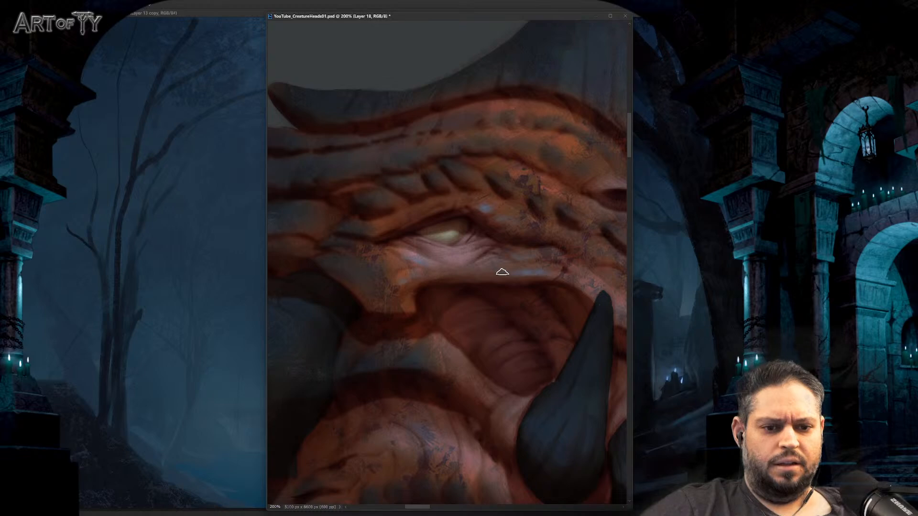
key("ctrl+minus")
key("ctrl+minus")
key("ctrl+plus")
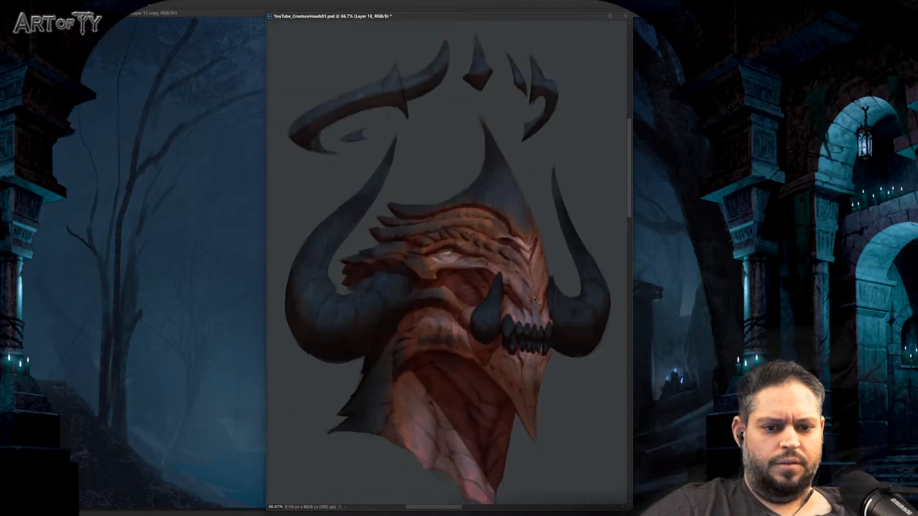
Step: Paint pale blue highlights on the cheek folds beside the base of the large tusk on Layer 18
key("ctrl+plus")
key("ctrl+plus")
mouse_move(522, 269)
left_mouse_down()
mouse_move(498, 262)
mouse_move(496, 273)
left_mouse_up()
scroll(496, 273, "down", 3)
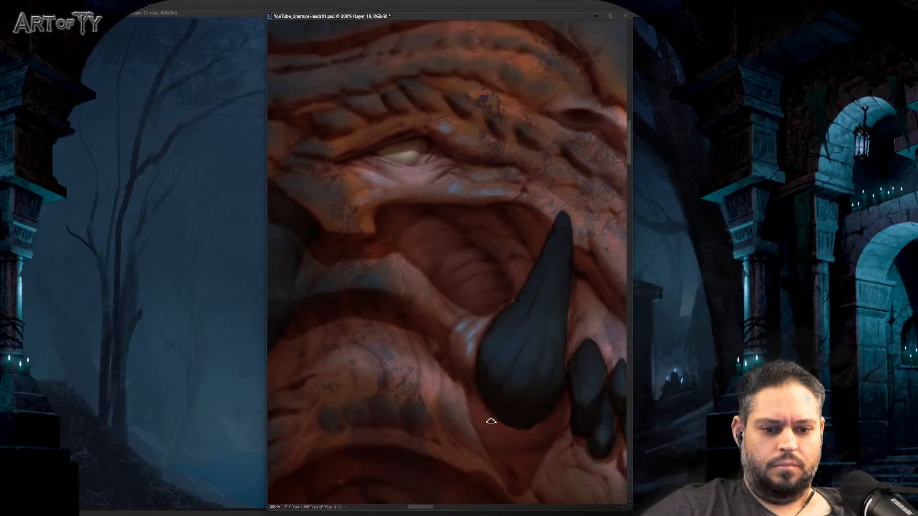
key("ctrl+minus")
key("ctrl+minus")
key("ctrl+minus")
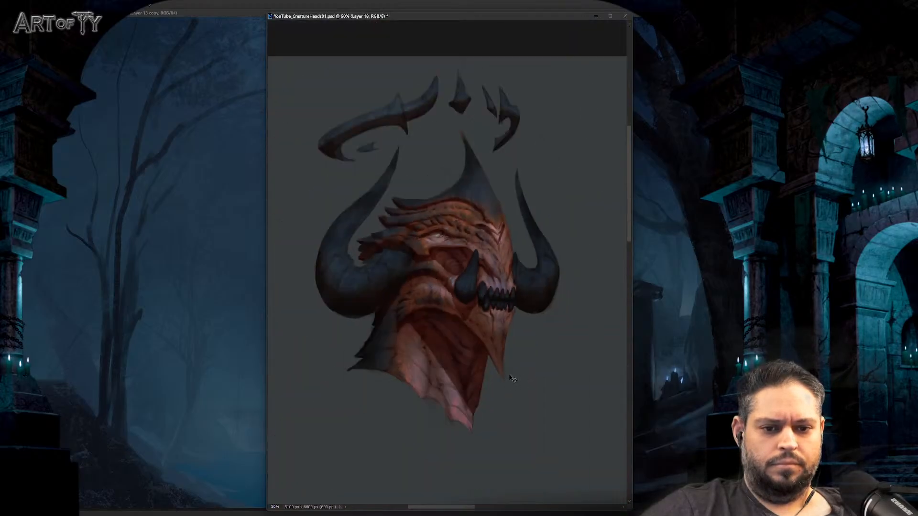
Step: Examine the eye, brow folds and large tusk up close and against the full creature head
key("ctrl+plus")
key("ctrl+plus")
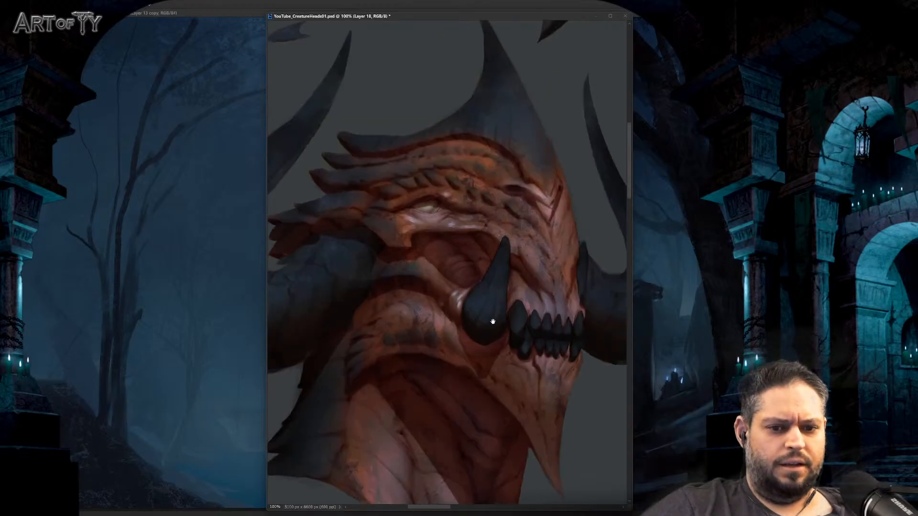
key("ctrl+plus")
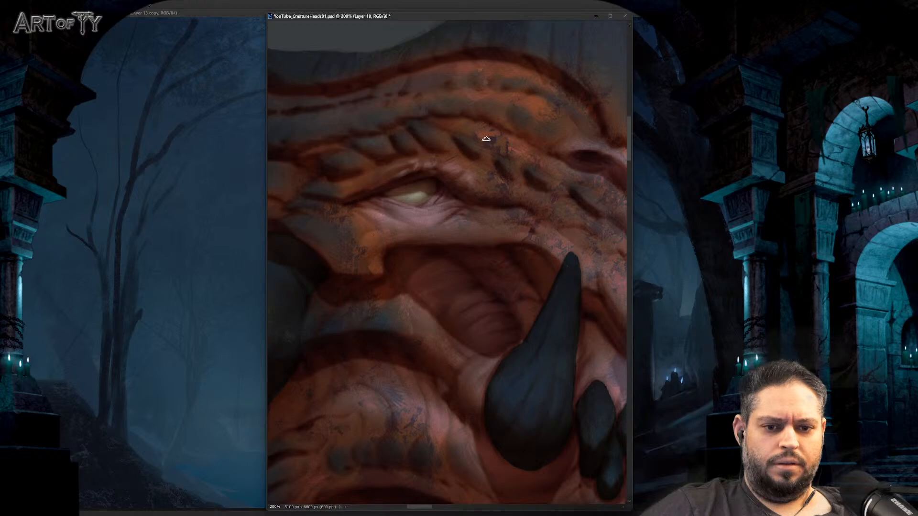
key("ctrl+minus")
key("ctrl+minus")
key("ctrl+minus")
key("ctrl+plus")
key("ctrl+plus")
key("ctrl+plus")
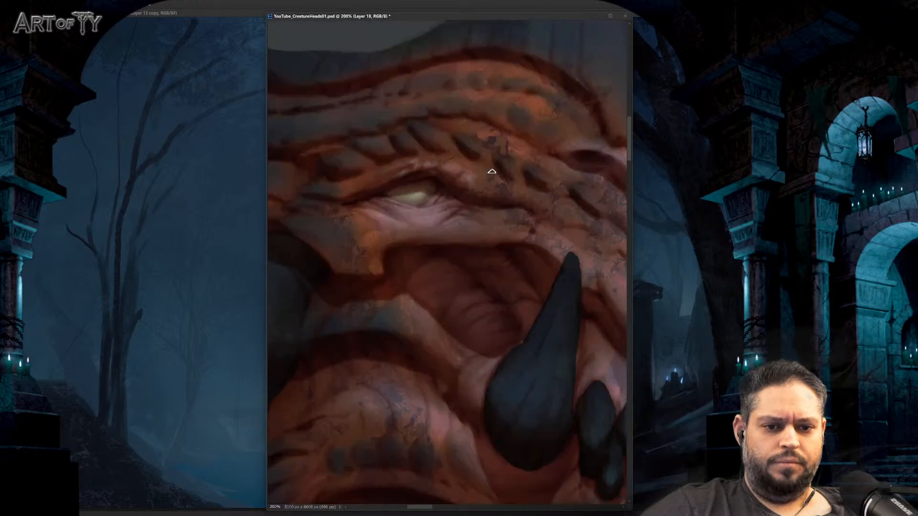
left_click_drag(497, 153, 496, 204)
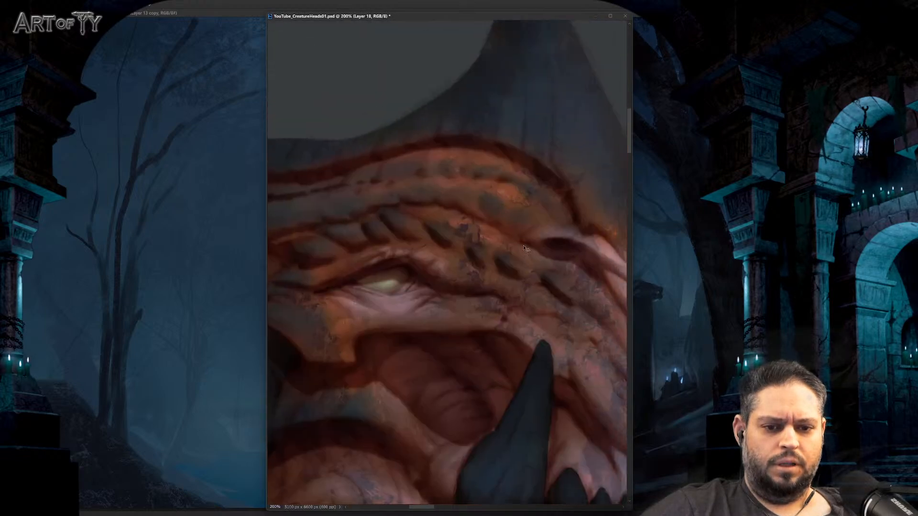
key("ctrl+minus")
key("ctrl+minus")
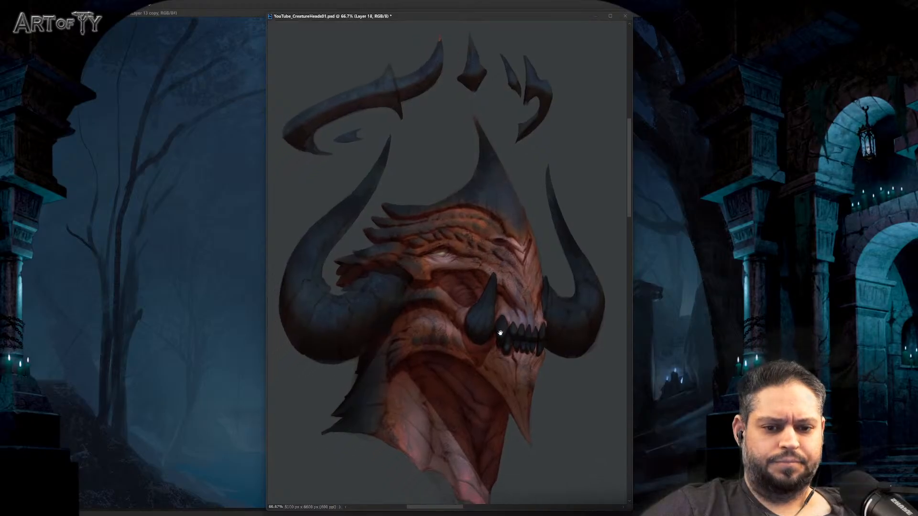
Step: Paint a small pale cool highlight on the chin just below the lower teeth on Layer 18
left_click_drag(502, 354, 416, 260)
key("ctrl+plus")
key("ctrl+plus")
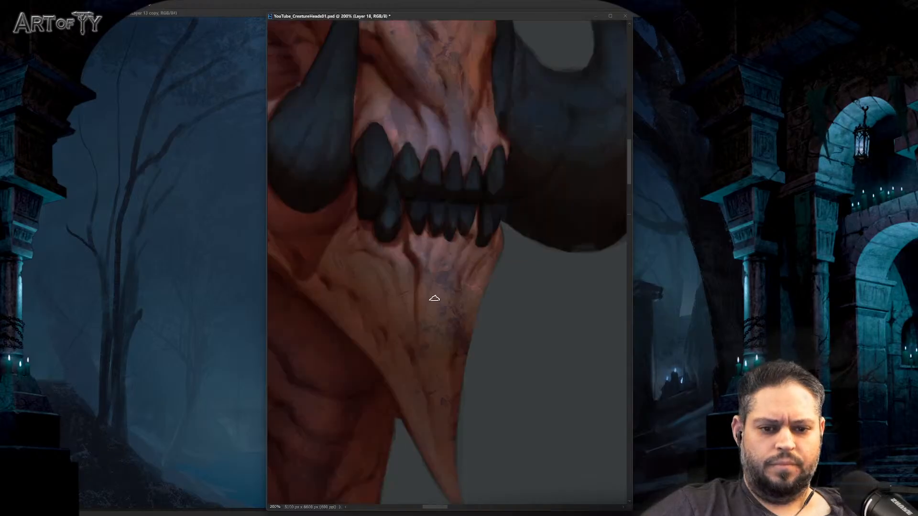
mouse_move(435, 290)
left_mouse_down()
mouse_move(438, 301)
mouse_move(446, 296)
left_mouse_up()
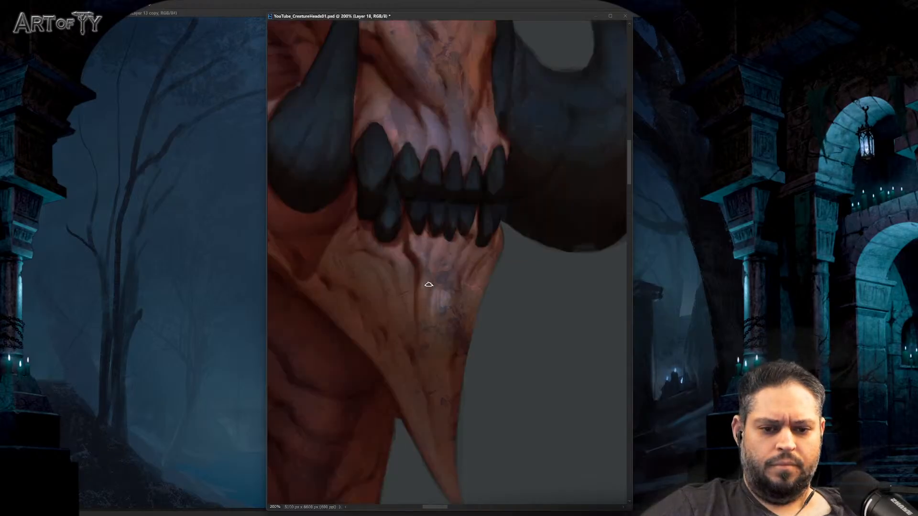
key("ctrl+minus")
key("ctrl+minus")
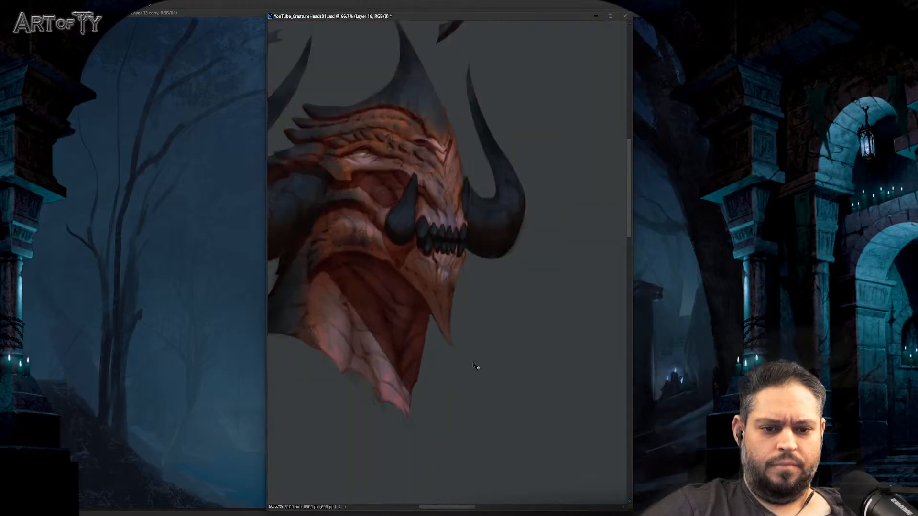
key("ctrl+minus")
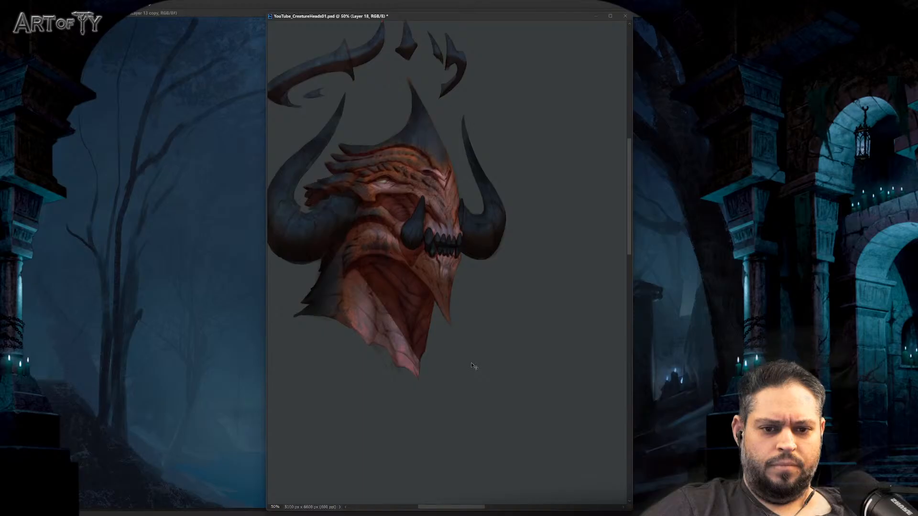
Step: Paint pale cool highlights on the upper lip folds between the large tusk and the front teeth on Layer 18
scroll(471, 362, "up", 3)
scroll(438, 283, "up", 3)
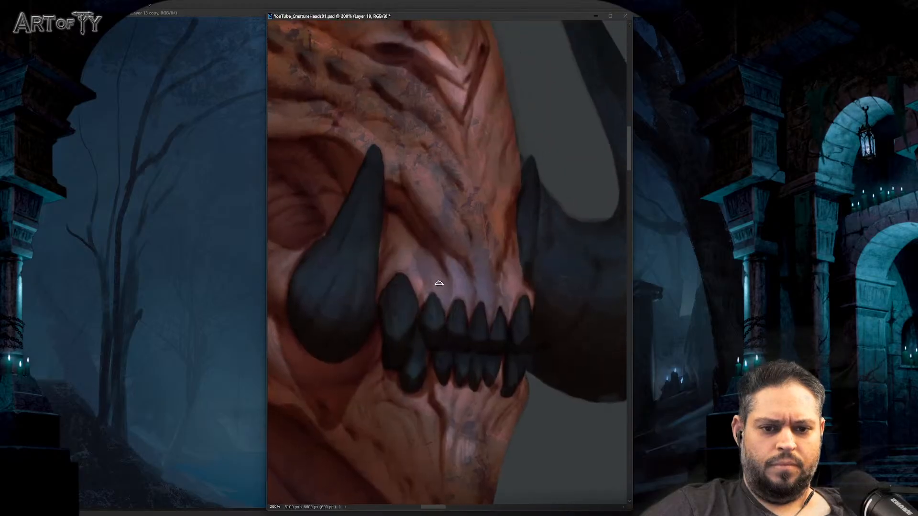
mouse_move(399, 249)
left_mouse_down()
mouse_move(409, 269)
mouse_move(444, 292)
mouse_move(483, 291)
mouse_move(489, 268)
left_mouse_up()
scroll(511, 331, "down", 5)
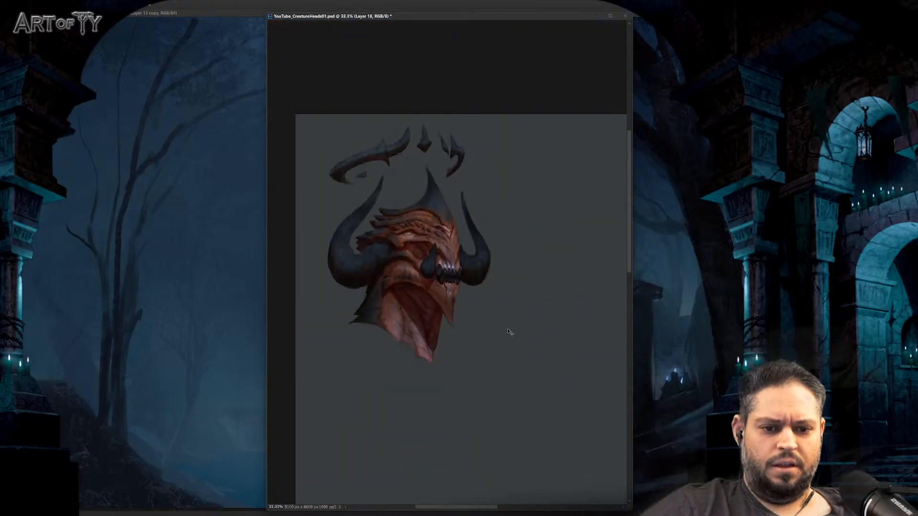
scroll(510, 332, "up", 1)
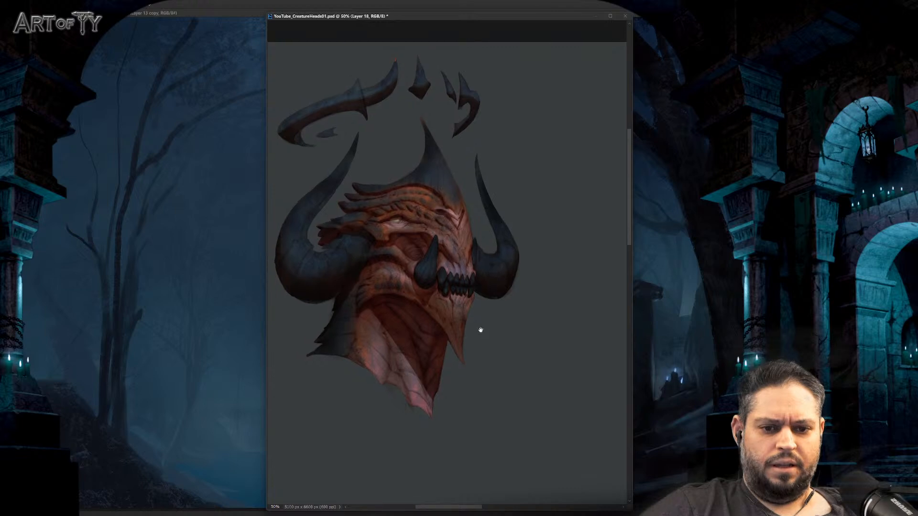
left_click_drag(480, 330, 506, 343)
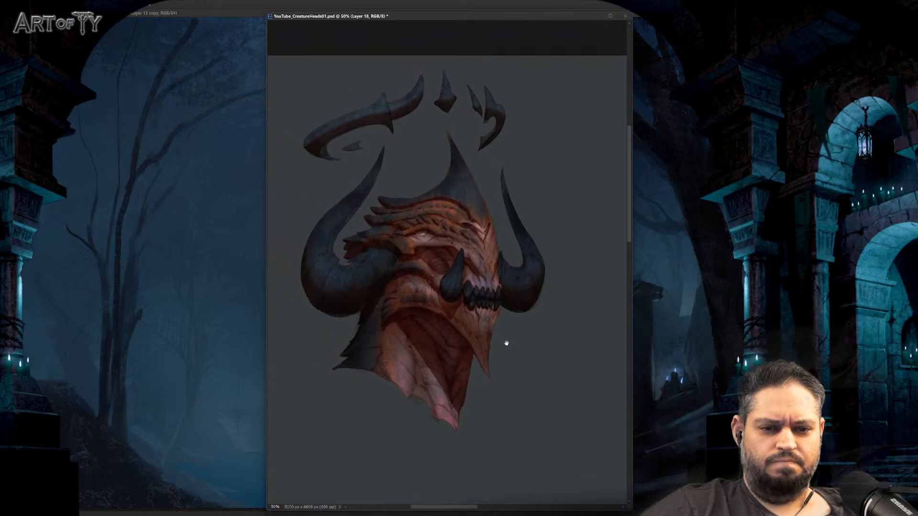
left_click_drag(506, 343, 578, 342)
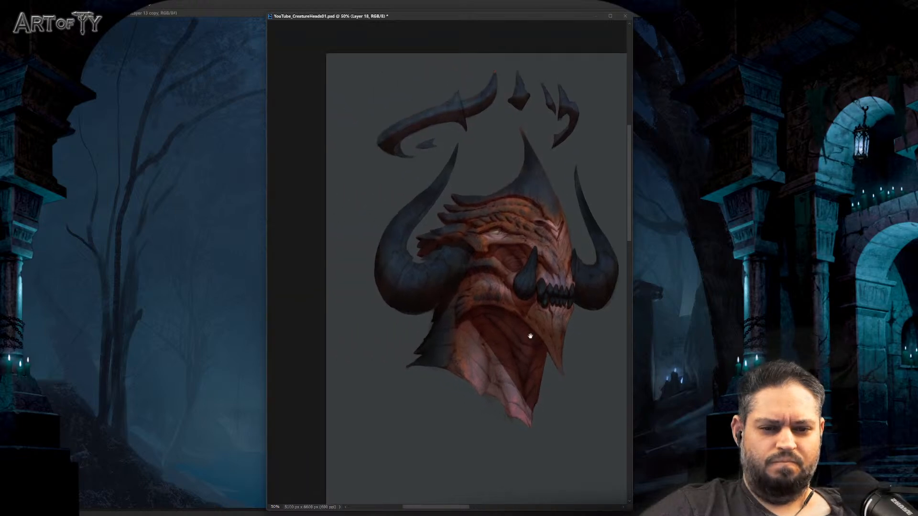
Step: Try broad soft blue highlights along the base and lower curve of the near horn on Layer 18
scroll(456, 300, "up", 1)
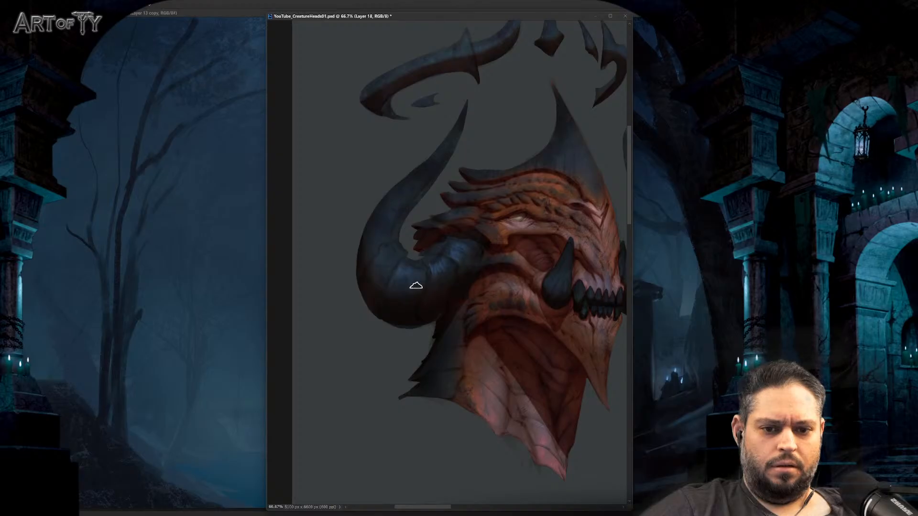
key("ctrl+minus")
key("ctrl+minus")
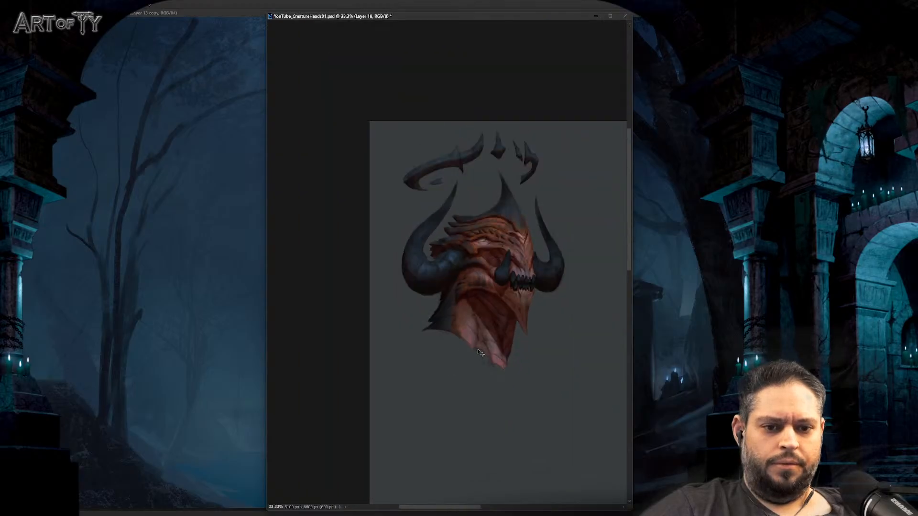
key("ctrl+minus")
key("ctrl+plus")
key("ctrl+plus")
key("ctrl+plus")
key("ctrl+plus")
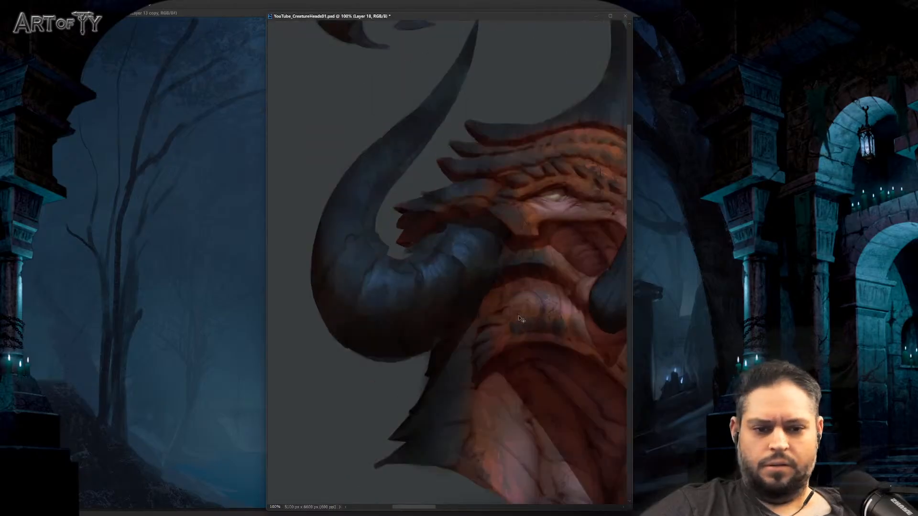
mouse_move(519, 311)
left_mouse_down()
mouse_move(447, 313)
mouse_move(510, 303)
left_mouse_up()
key("ctrl+minus")
key("ctrl+plus")
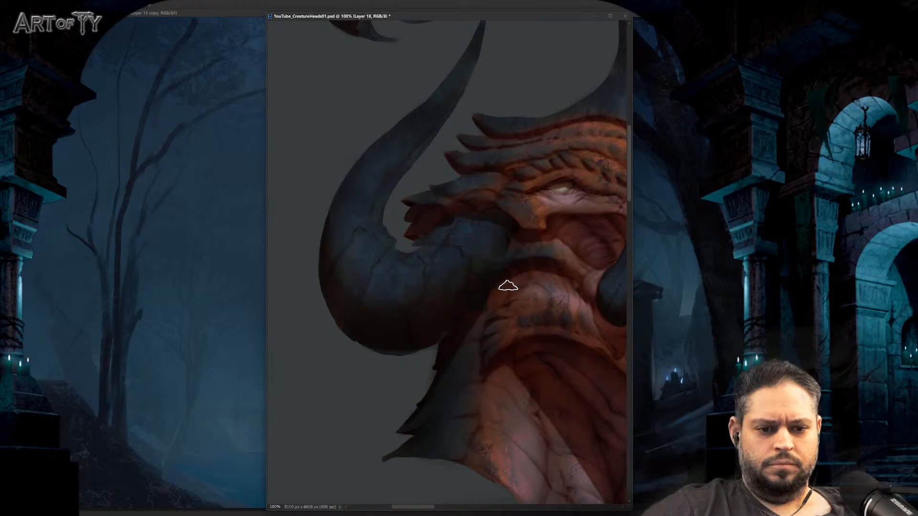
Step: Paint pale blue highlights on the near horn's lower curve on Layer 18 and tone them on the Hue/Saturation 2 mask
left_click(459, 280)
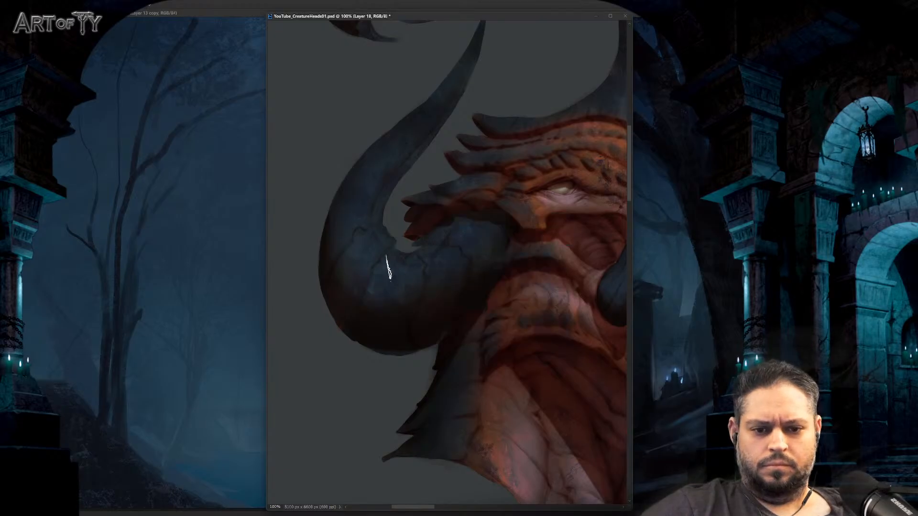
mouse_move(386, 256)
left_mouse_down()
mouse_move(423, 306)
mouse_move(431, 254)
left_mouse_up()
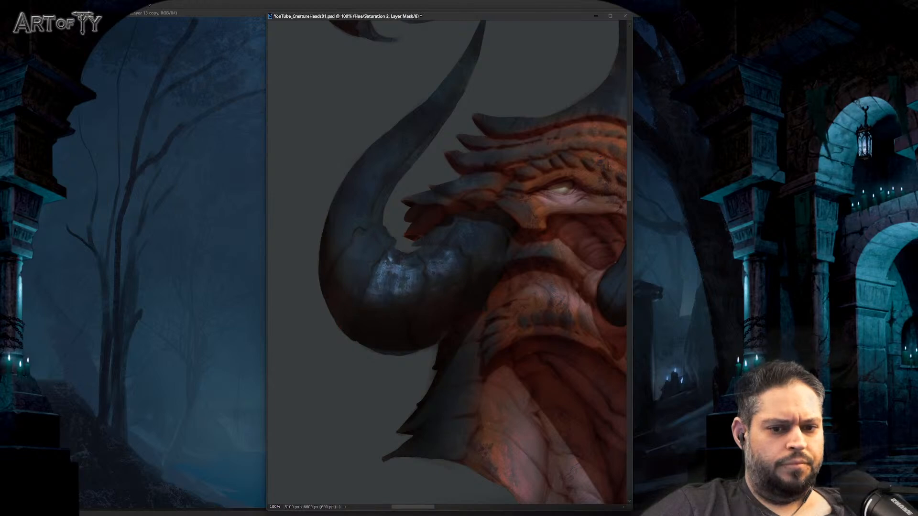
left_click_drag(382, 268, 404, 286)
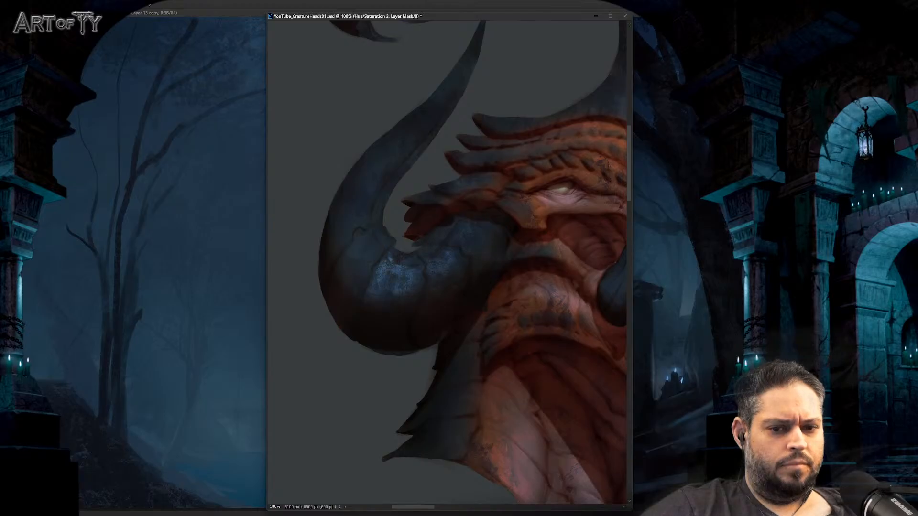
key("ctrl+minus")
key("ctrl+minus")
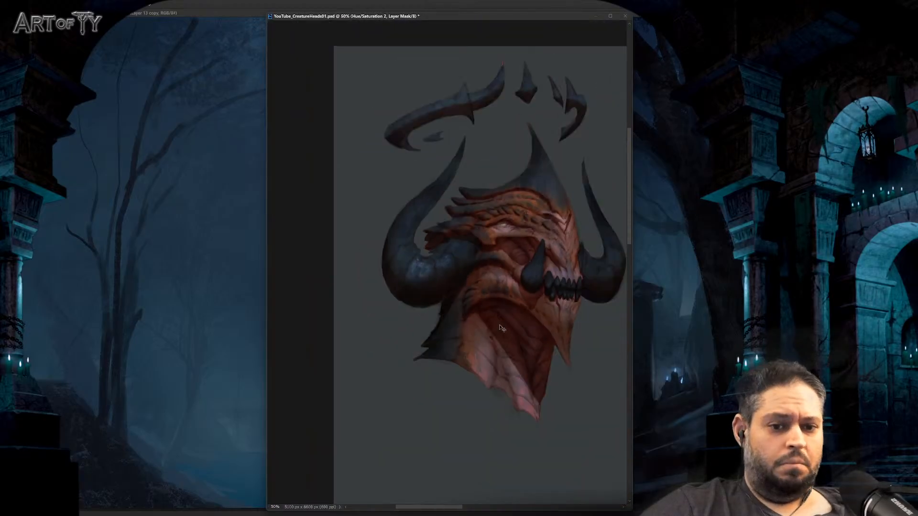
key("ctrl+plus")
key("ctrl+plus")
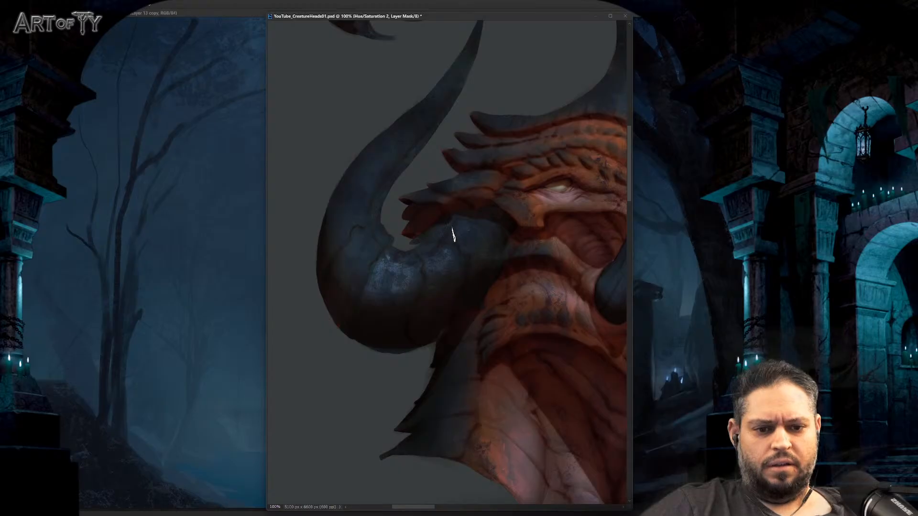
Step: Extend the pale blue highlights to the near horn's base and its outer bend on Layer 18
left_click(632, 187)
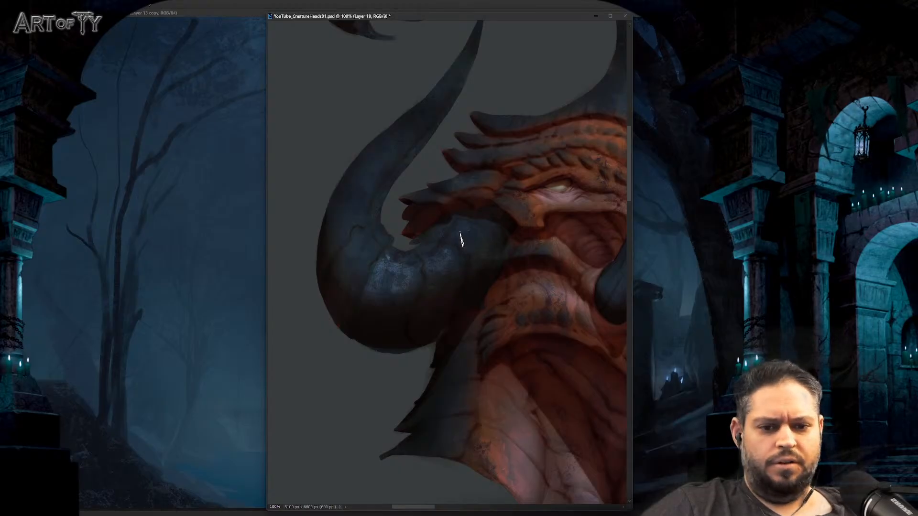
left_click_drag(453, 228, 469, 243)
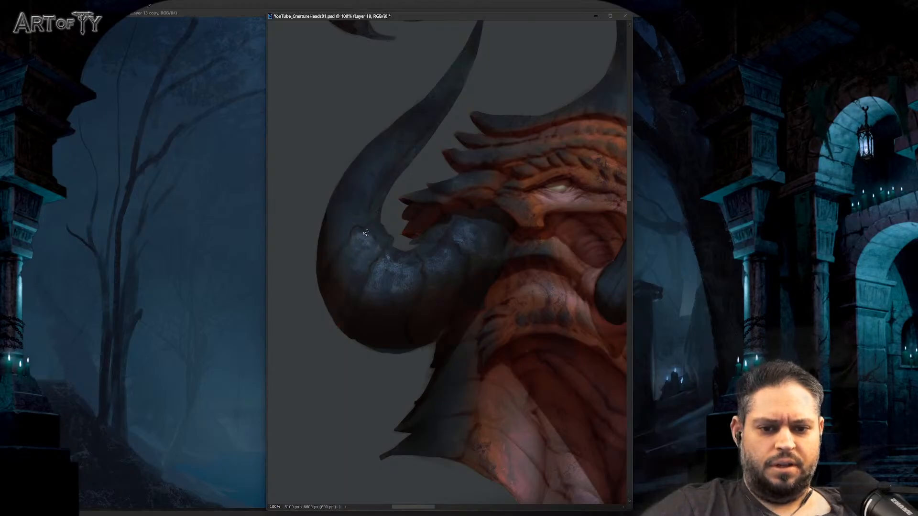
key("ctrl+minus")
key("ctrl+minus")
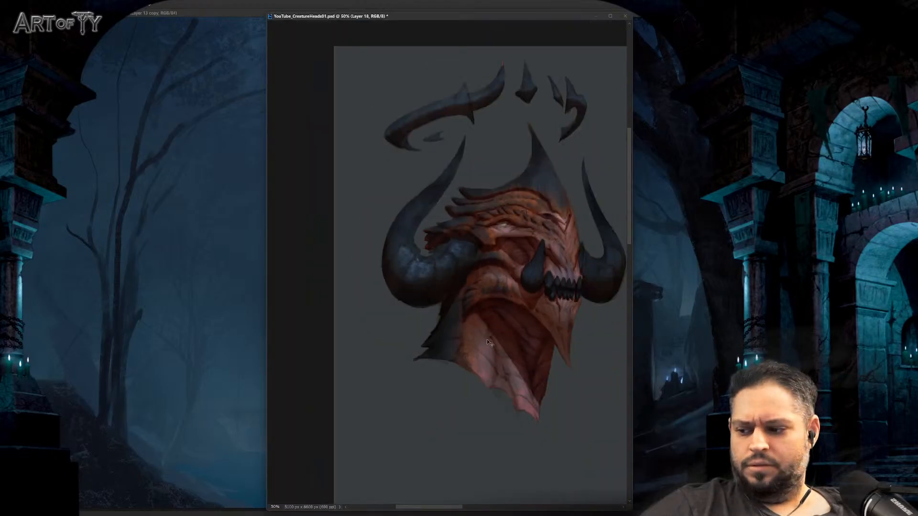
Step: Select the mask of layer F, try a Vibrance adjustment, and use a Hue/Saturation adjustment instead to mute the skin colours
key("alt+bracketleft")
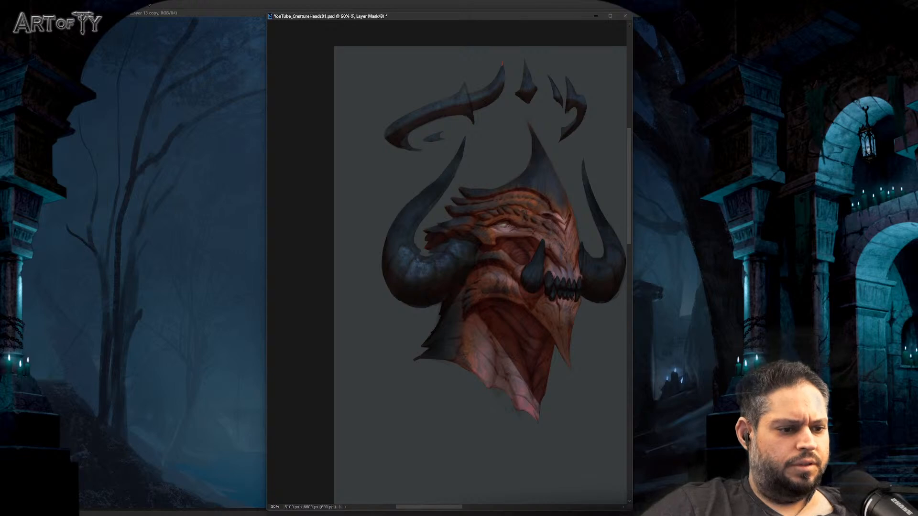
key("alt+bracketleft")
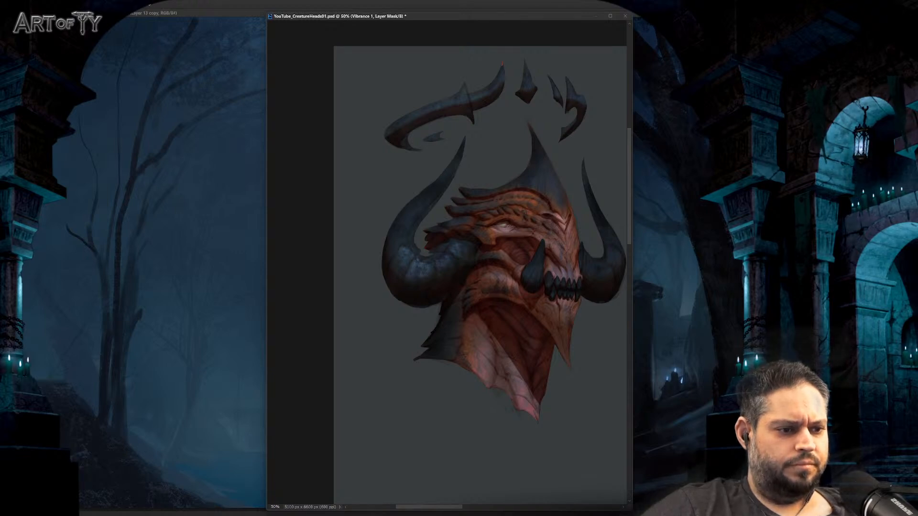
key("alt+bracketright")
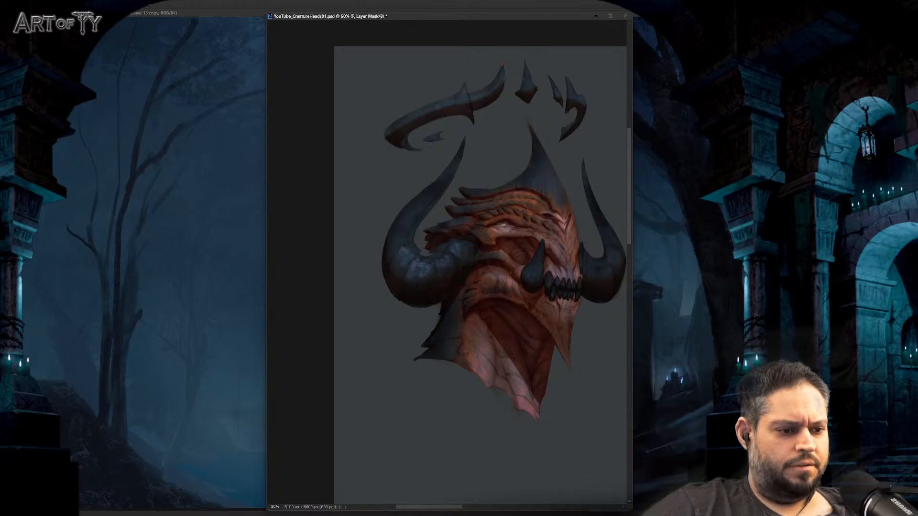
key("alt+bracketright")
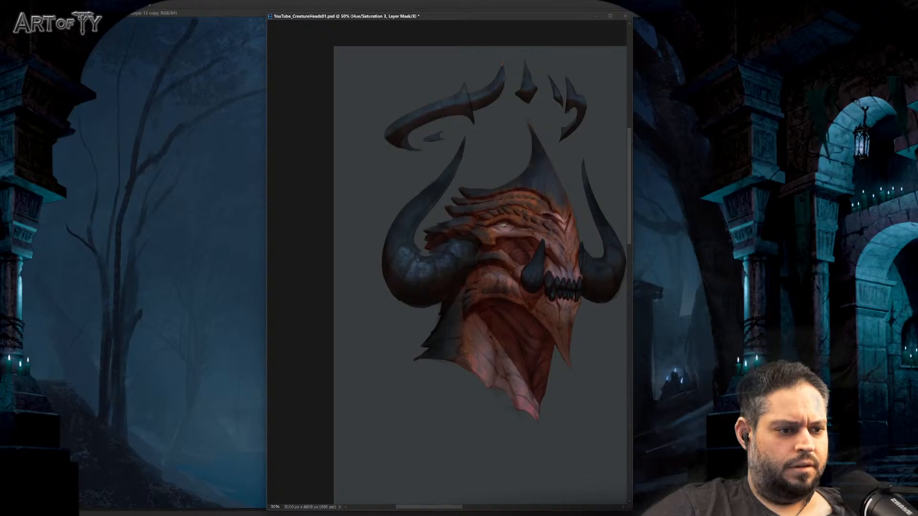
key("ctrl+2")
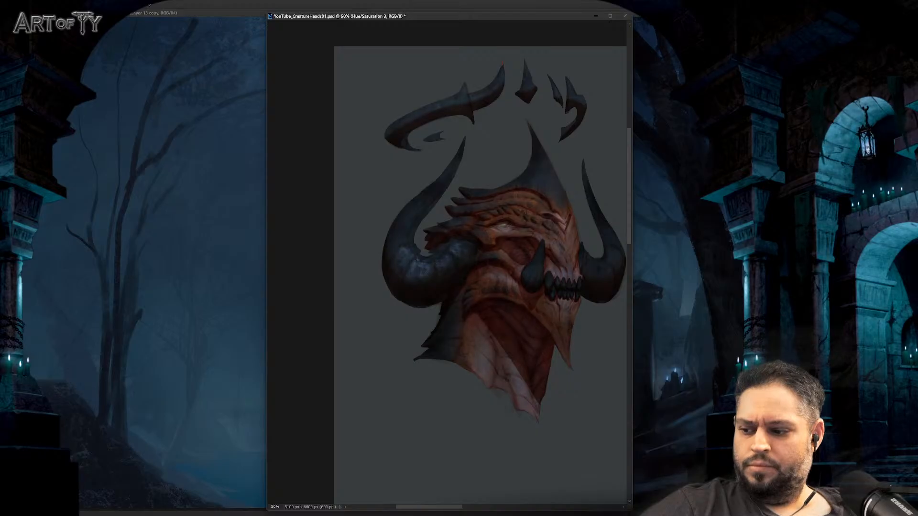
Step: Check the painting's values in the grayscale proof view and compare them with the full-colour creature head
key("ctrl+y")
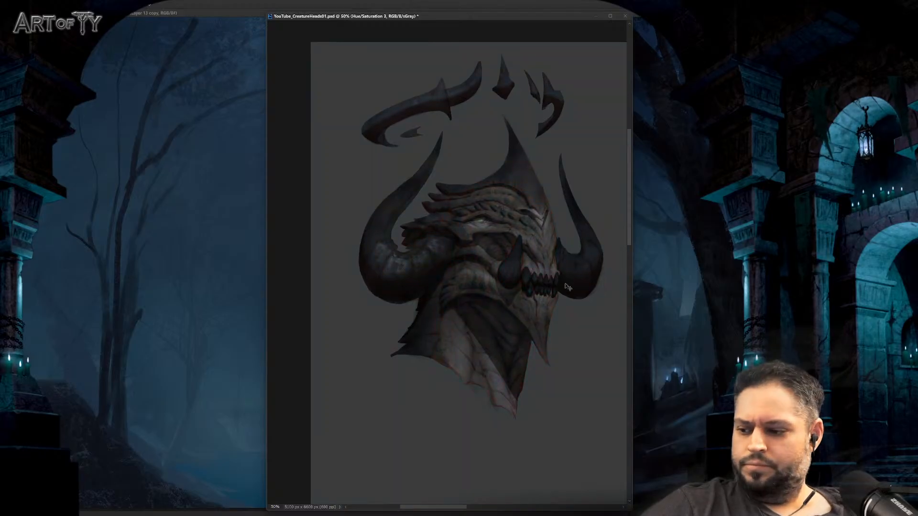
key("ctrl+y")
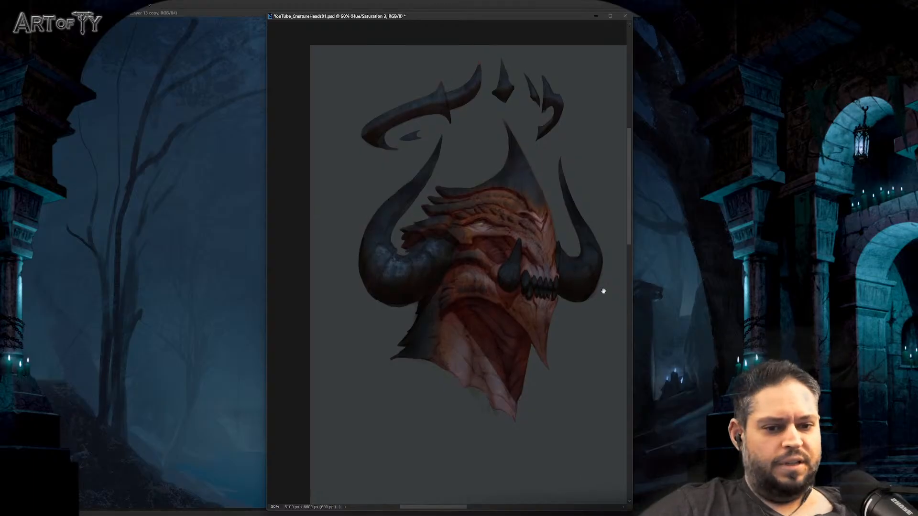
left_click_drag(603, 291, 605, 285)
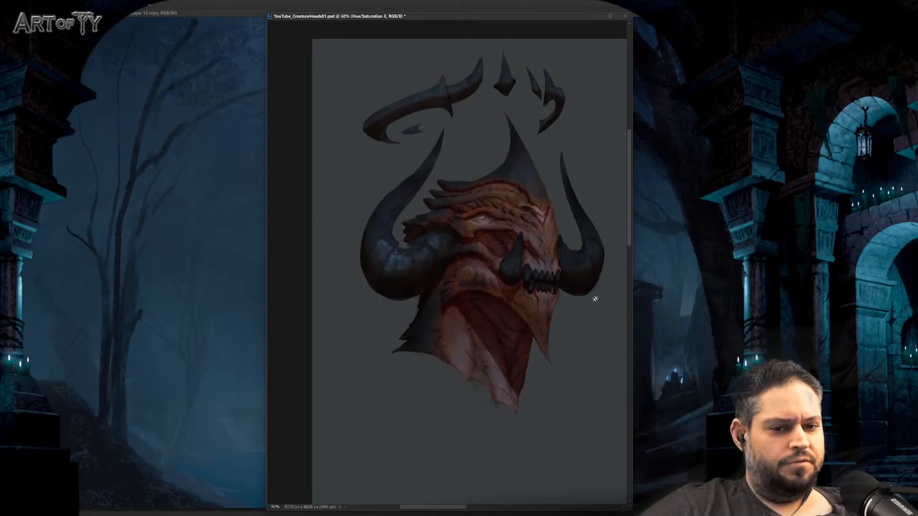
left_click_drag(523, 271, 505, 288)
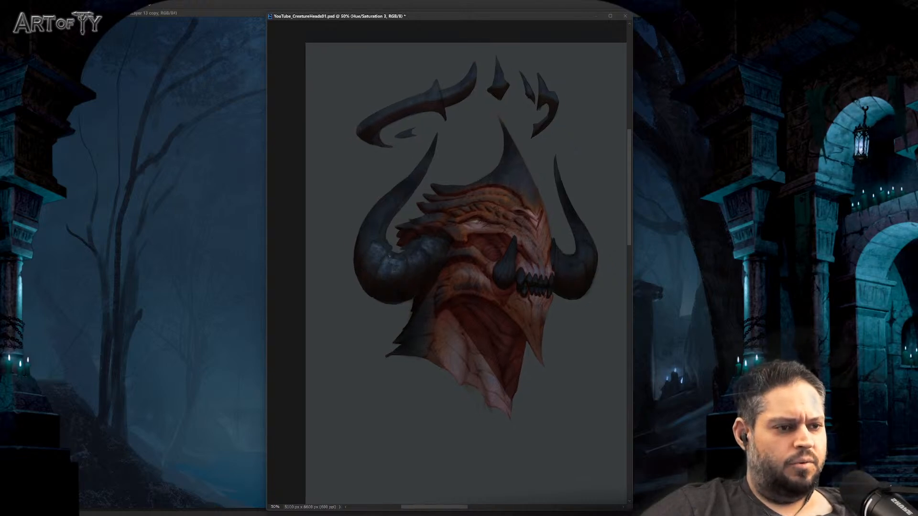
Step: Switch repeatedly between the grayscale proof and full colour to recheck the creature head's values against its muted colours
key("ctrl+y")
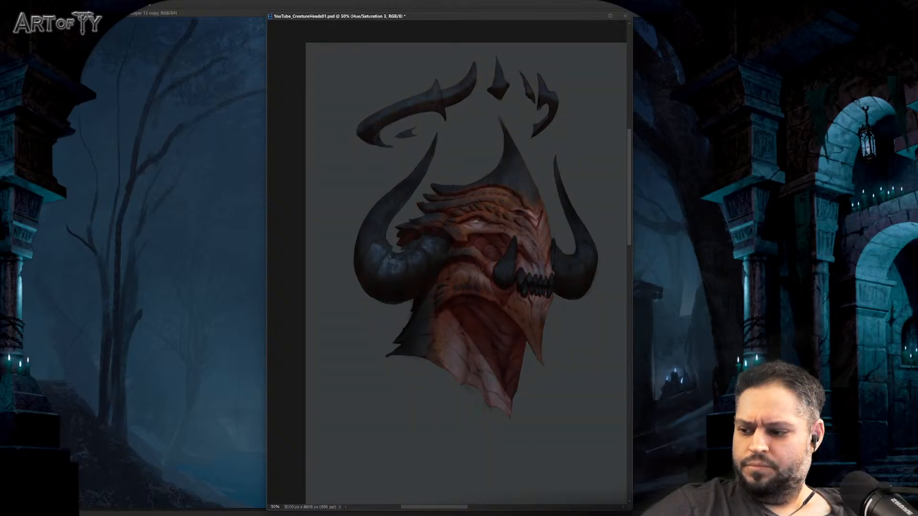
key("ctrl+y")
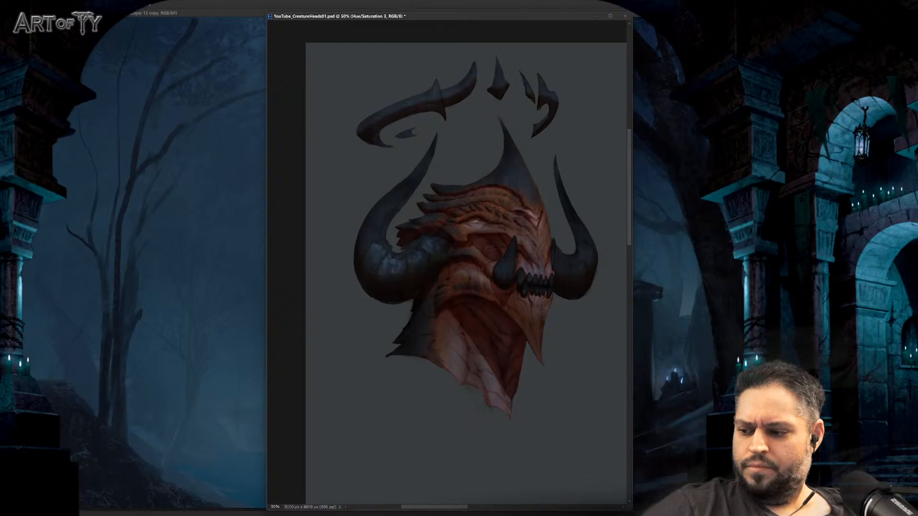
key("ctrl+y")
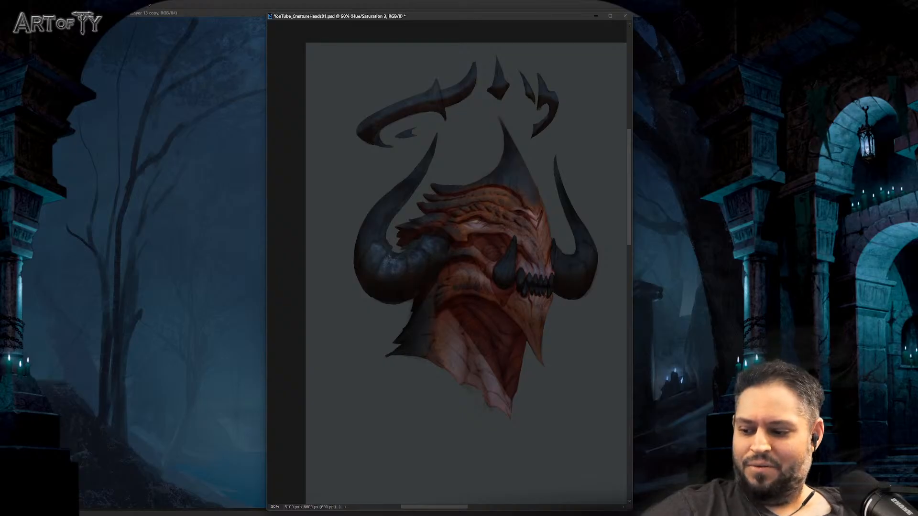
key("ctrl+y")
key("ctrl+y")
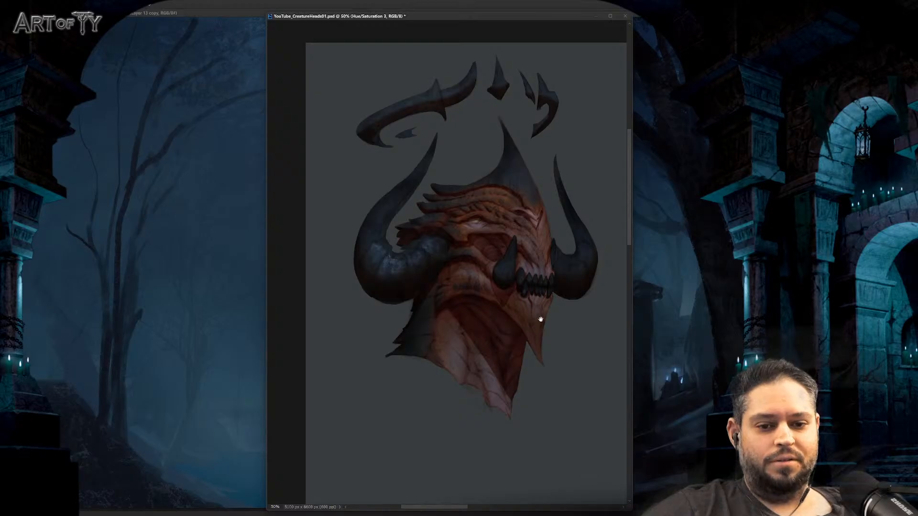
Step: Paint pale blue highlights on Layer 18 along the near horn's inner bend and up its shaft to the tip
left_click_drag(540, 320, 549, 316)
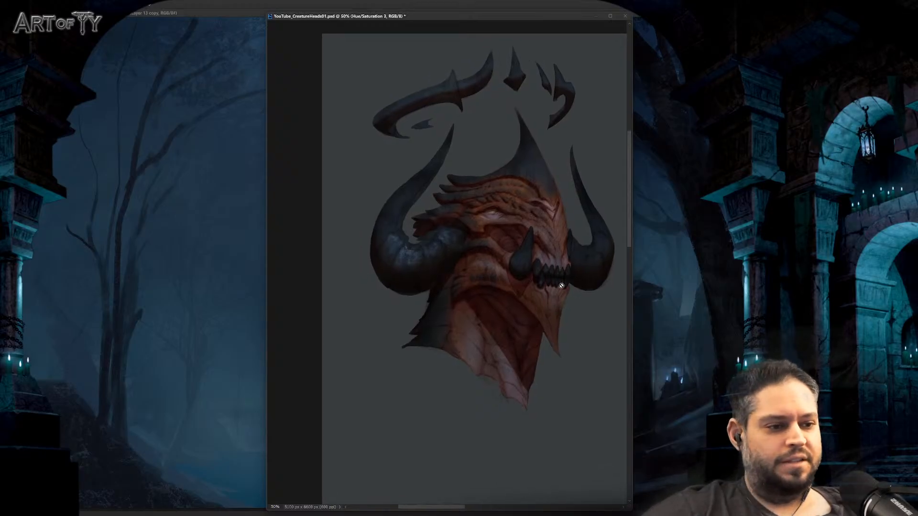
key("ctrl+plus")
key("ctrl+plus")
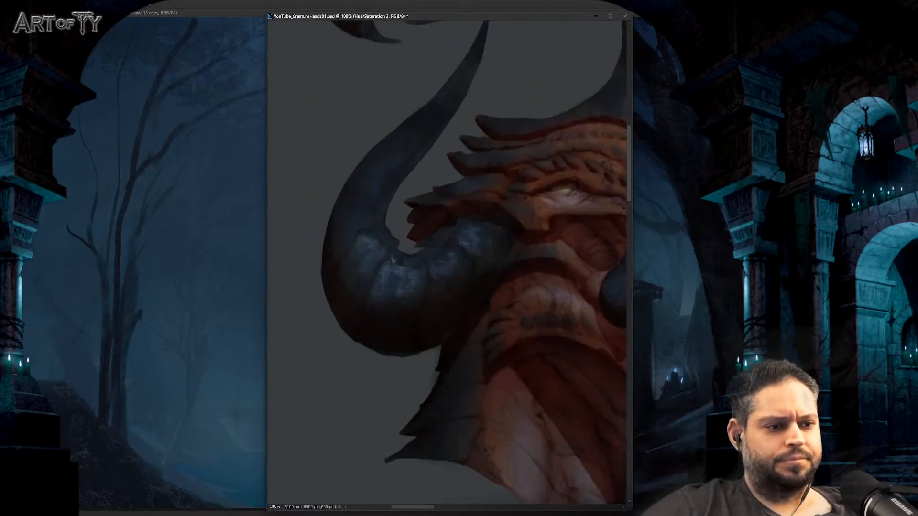
key("ctrl+shift+alt+n")
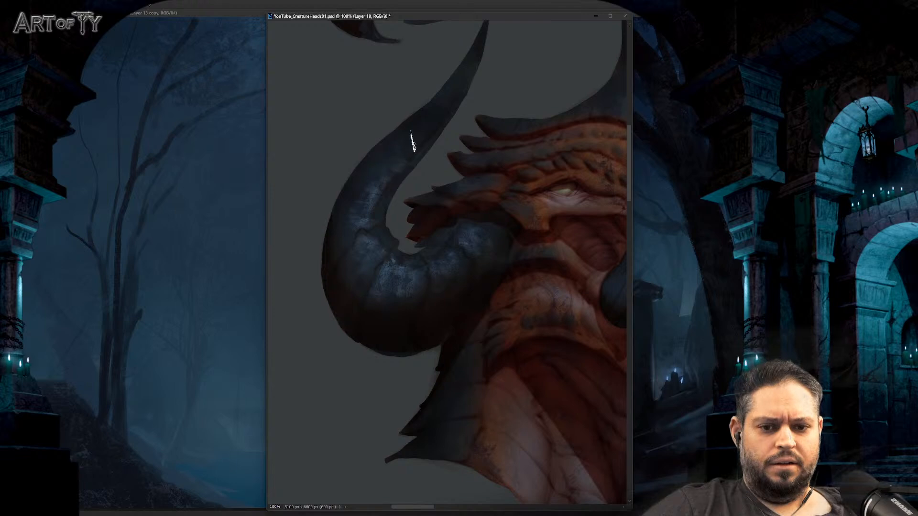
scroll(478, 122, "up", 3)
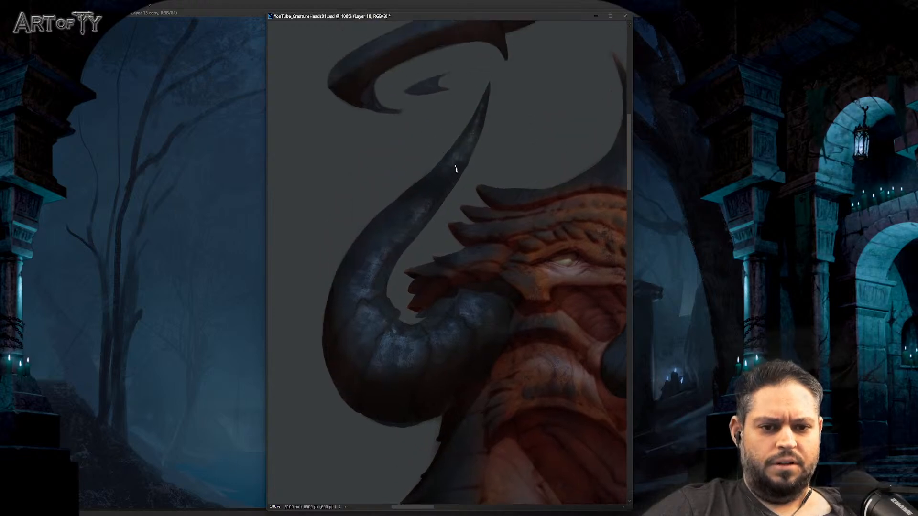
scroll(437, 317, "down", 1)
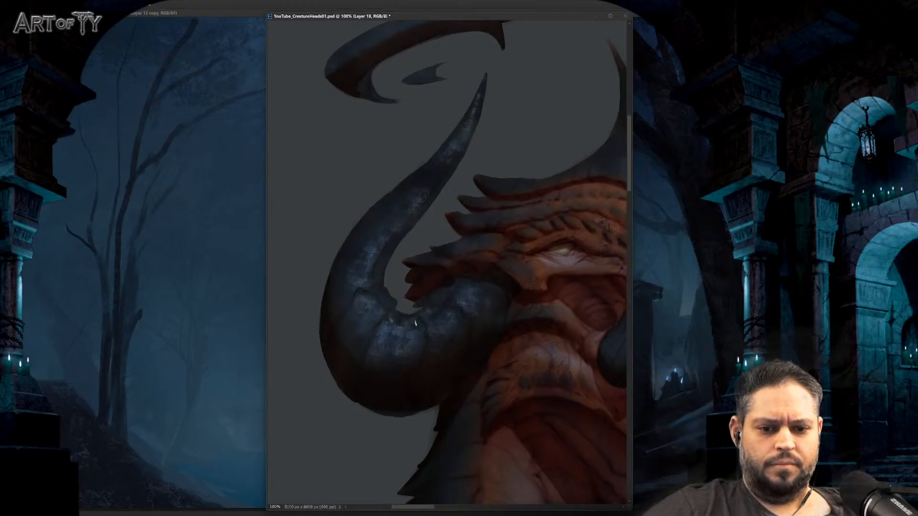
left_click_drag(402, 351, 407, 345)
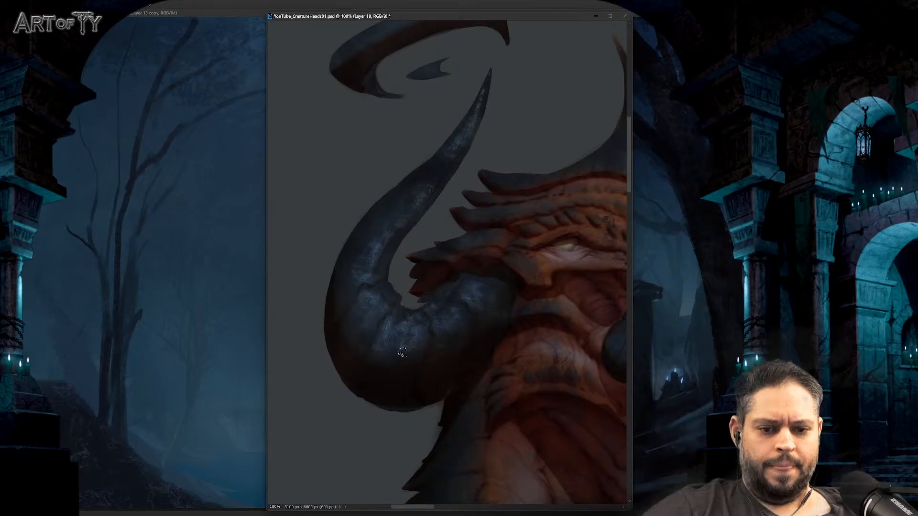
Step: Add pale blue highlights to the cheek tusk and to the cheek ridge beside the near horn's base
left_click_drag(451, 346, 481, 230)
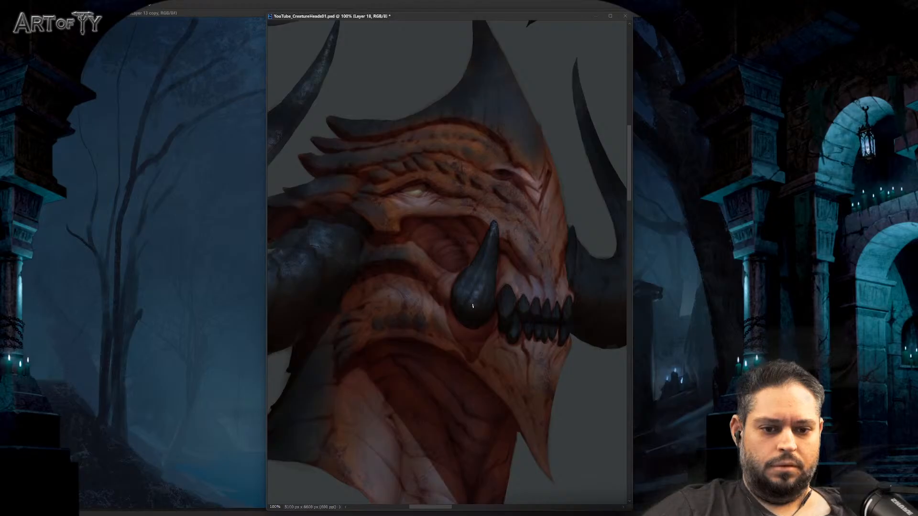
key("ctrl+0")
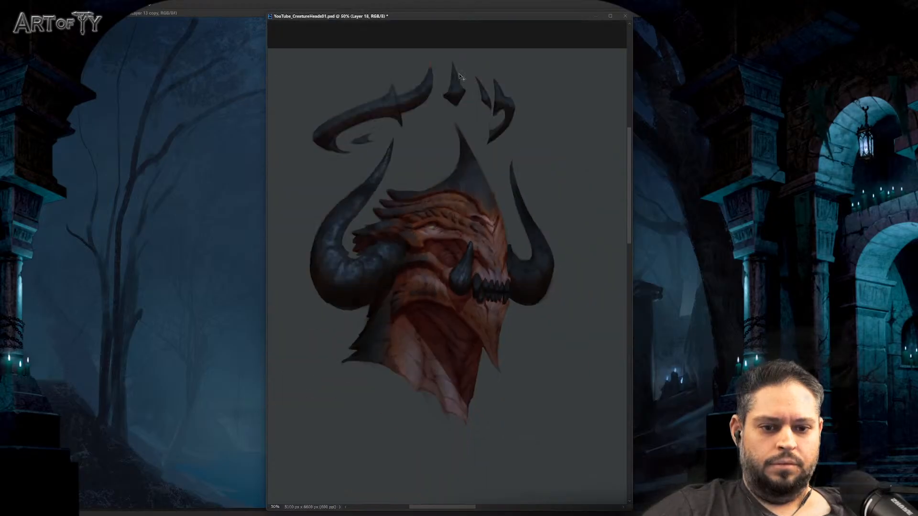
key("ctrl+1")
key("ctrl+plus")
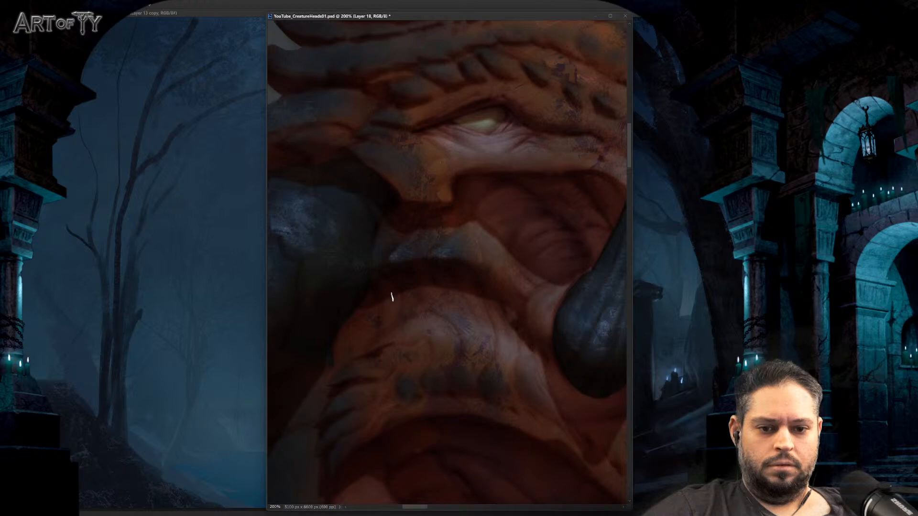
Step: Paint cool blue highlights on the swept-back spikes behind the brow on Layer 18
scroll(428, 282, "up", 3)
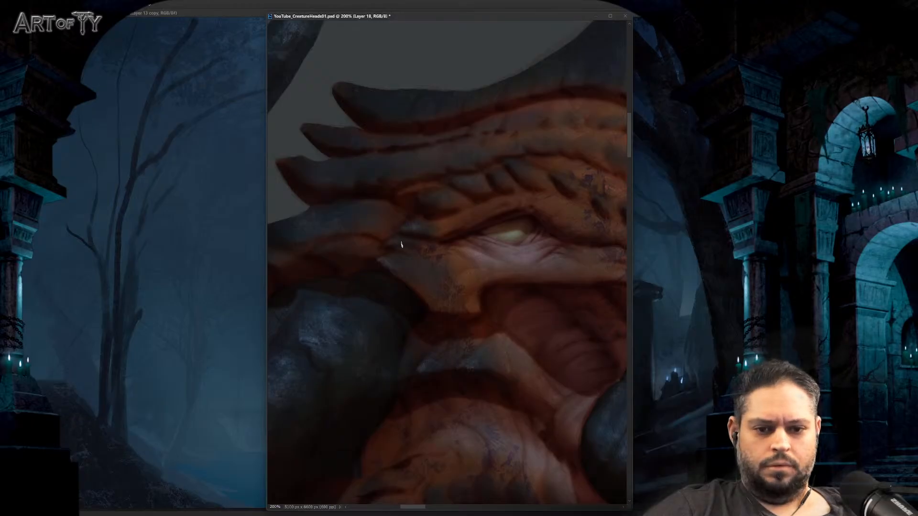
left_click_drag(382, 222, 440, 278)
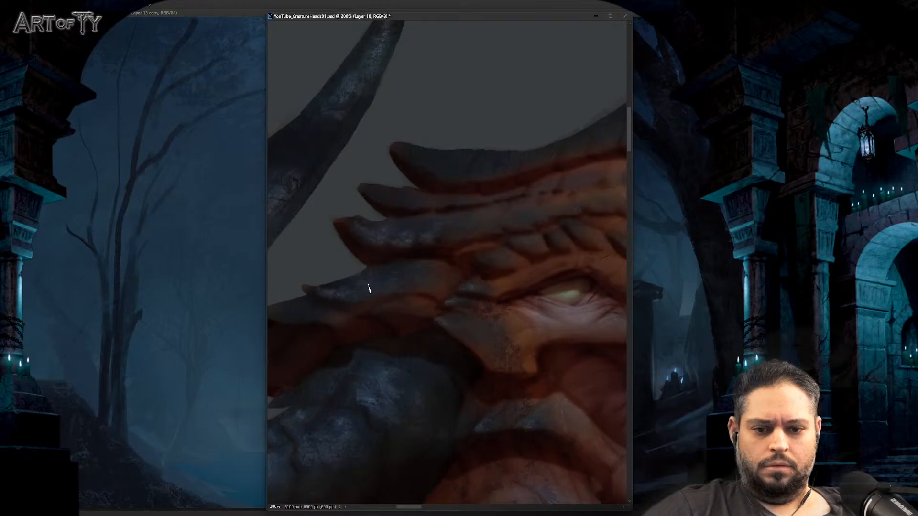
left_click_drag(340, 322, 375, 286)
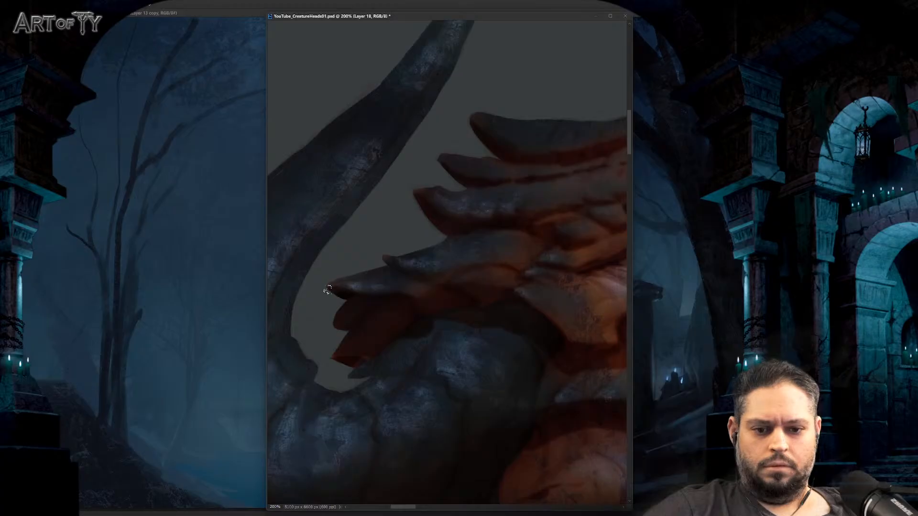
scroll(386, 286, "down", 3)
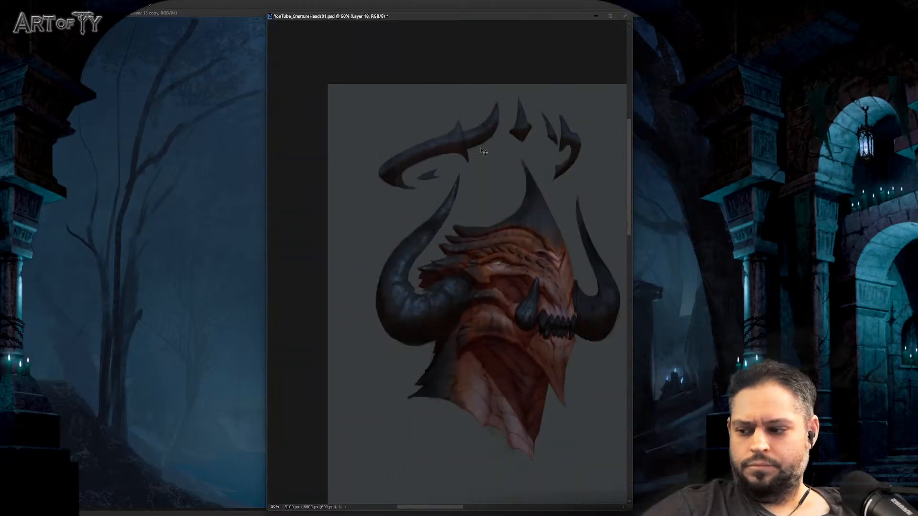
Step: Paint pale blue highlights on the dark neck fin and along a crease on the near horn's lower curve
key("ctrl+plus")
left_click_drag(458, 384, 444, 259)
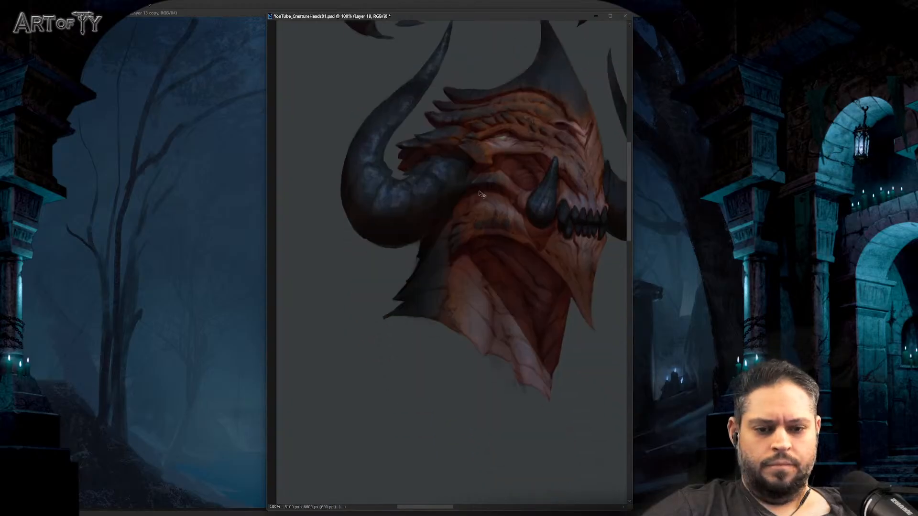
key("ctrl+plus")
key("ctrl+plus")
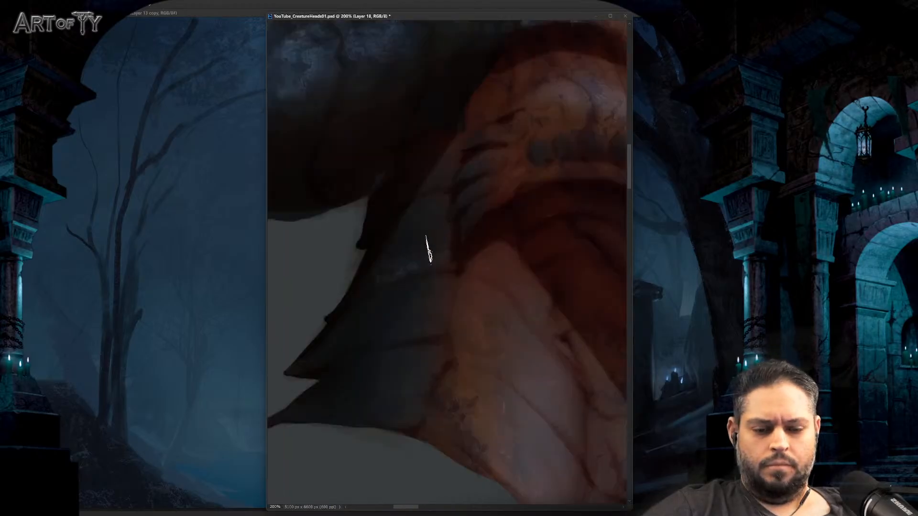
mouse_move(404, 249)
left_mouse_down()
mouse_move(420, 205)
mouse_move(371, 272)
mouse_move(440, 269)
left_mouse_up()
left_click_drag(445, 232, 461, 308)
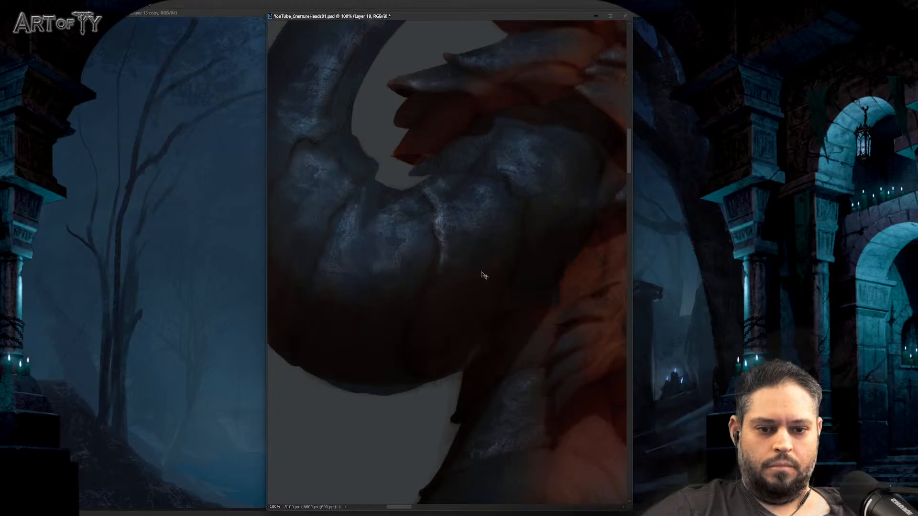
key("ctrl+minus")
key("ctrl+minus")
key("ctrl+minus")
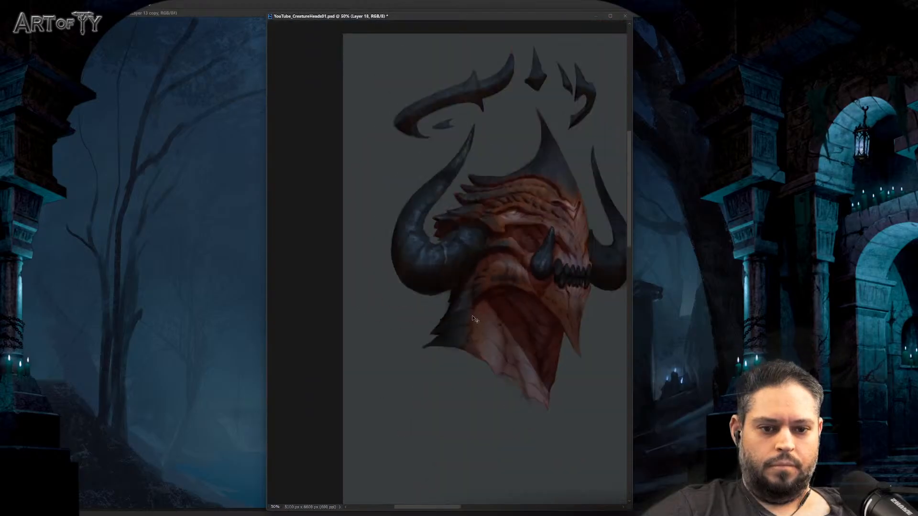
key("h")
left_click(510, 349)
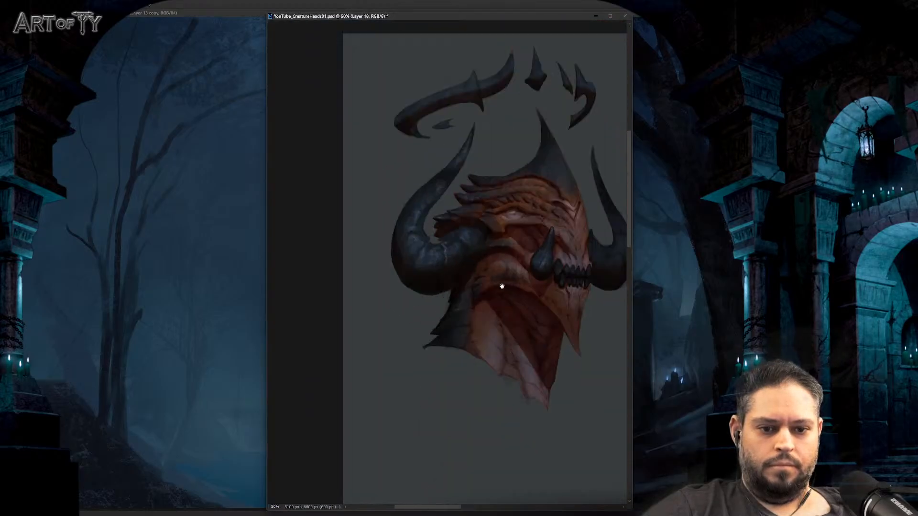
left_click_drag(501, 286, 430, 317)
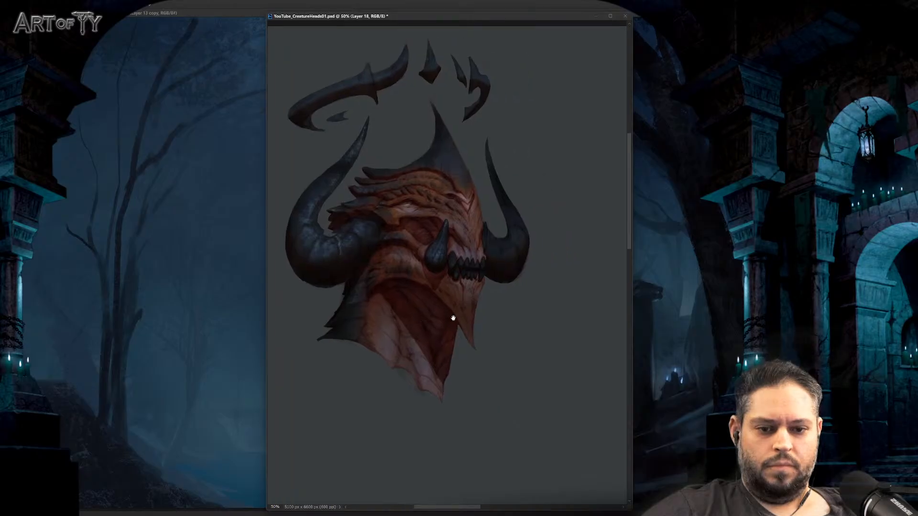
Step: Toggle layer visibility to find the layer holding the pale pink face highlights, and select Layer 14
key("ctrl+plus")
key("ctrl+plus")
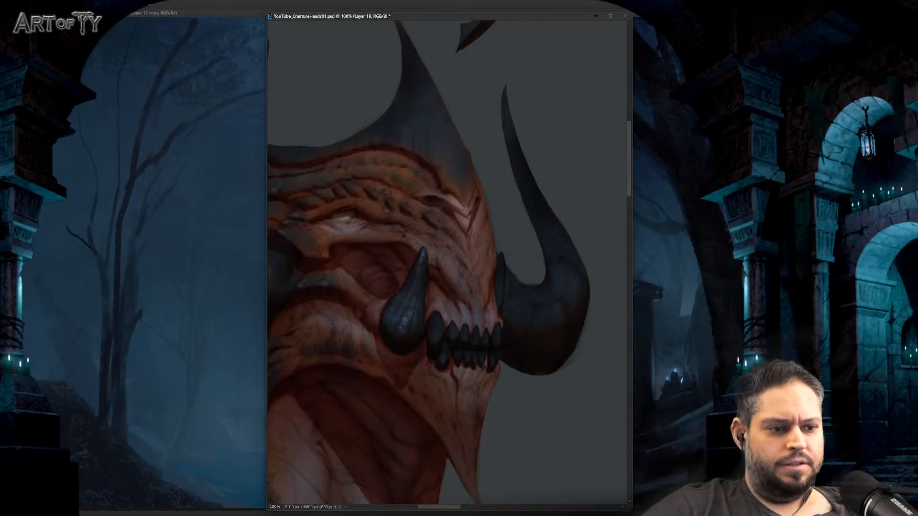
key("ctrl+comma")
key("ctrl+comma")
key("ctrl+comma")
key("ctrl+comma")
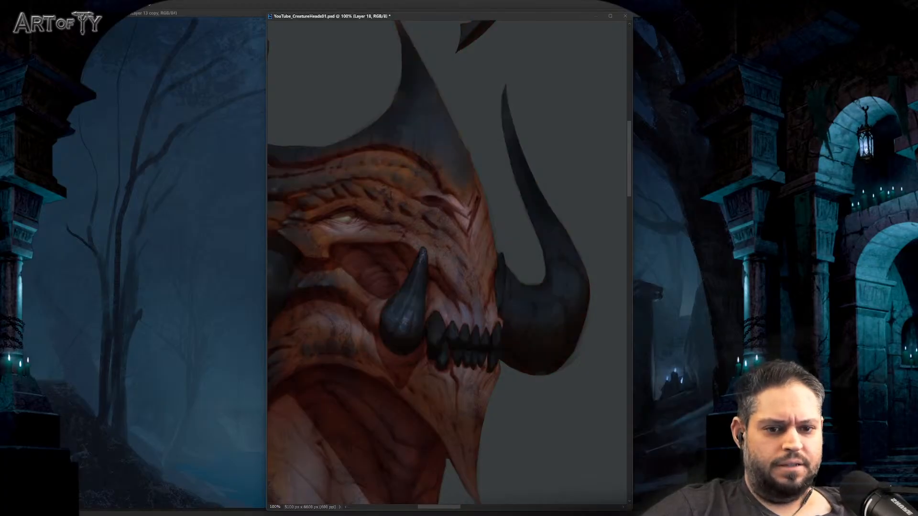
key("ctrl+comma")
key("ctrl+comma")
key("ctrl+comma")
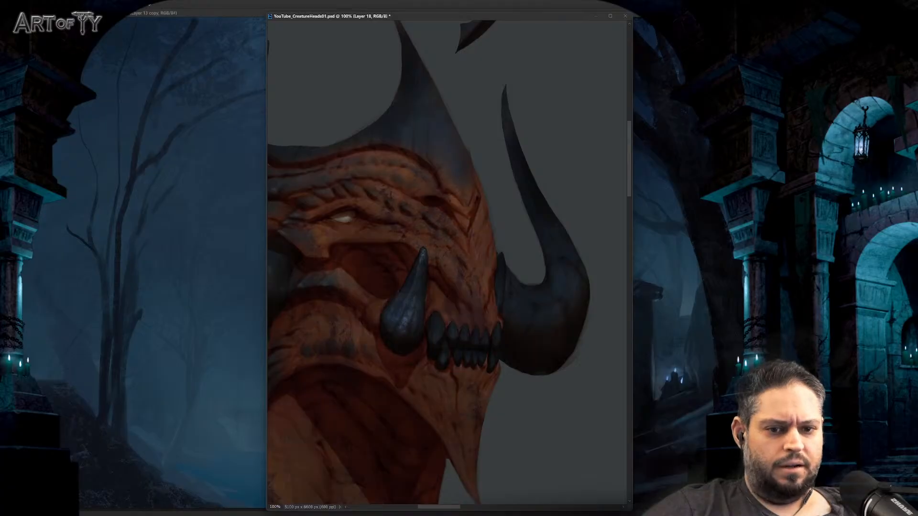
key("ctrl+comma")
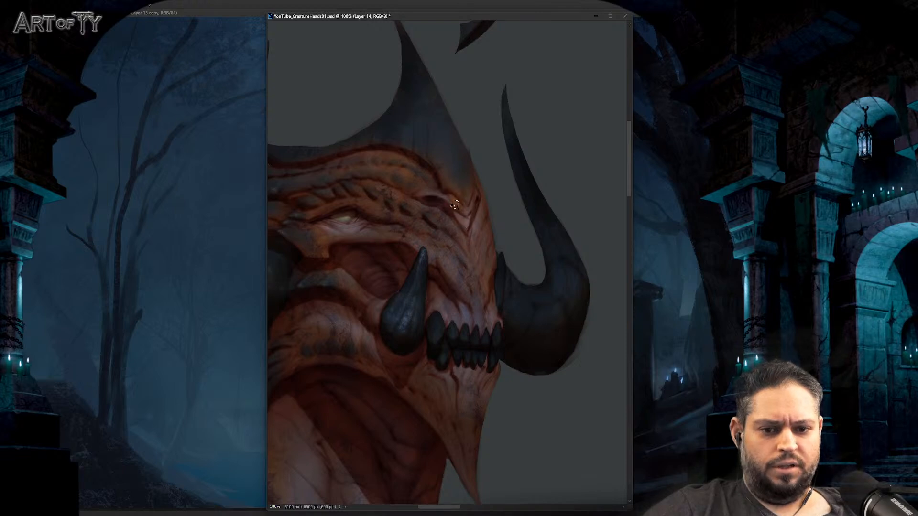
Step: Paint the creature's eye a glowing yellow-orange
key("ctrl+minus")
key("ctrl+minus")
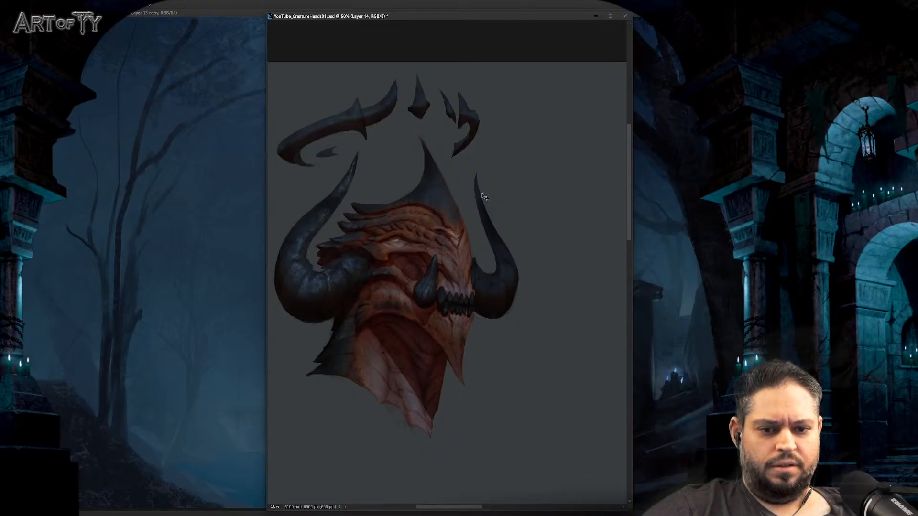
key("ctrl+minus")
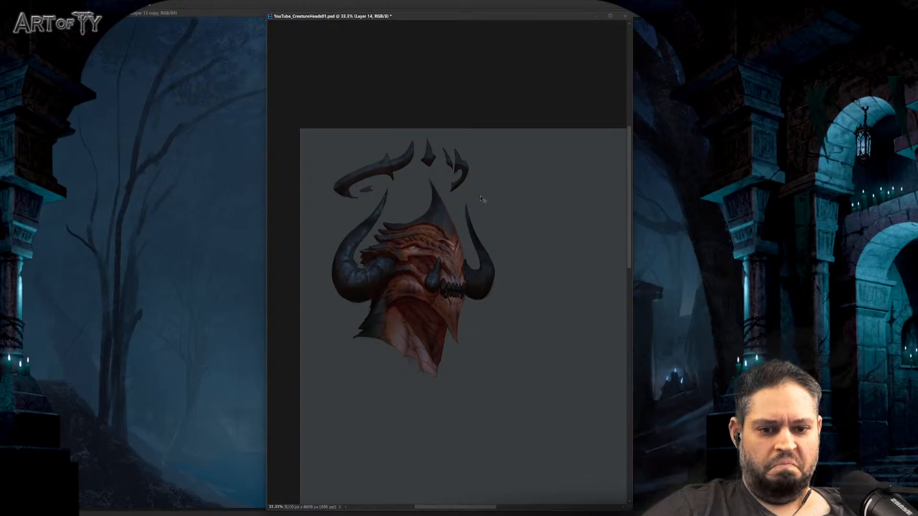
key("ctrl+plus")
key("ctrl+plus")
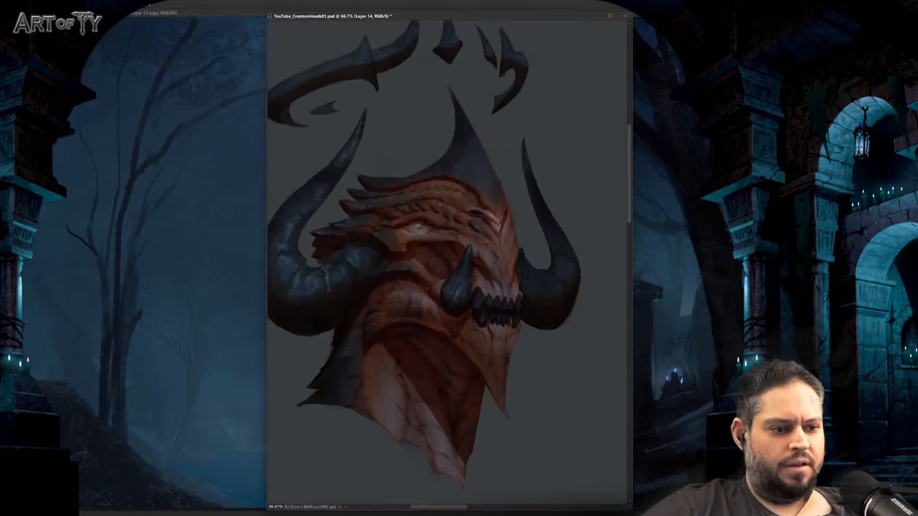
key("ctrl+e")
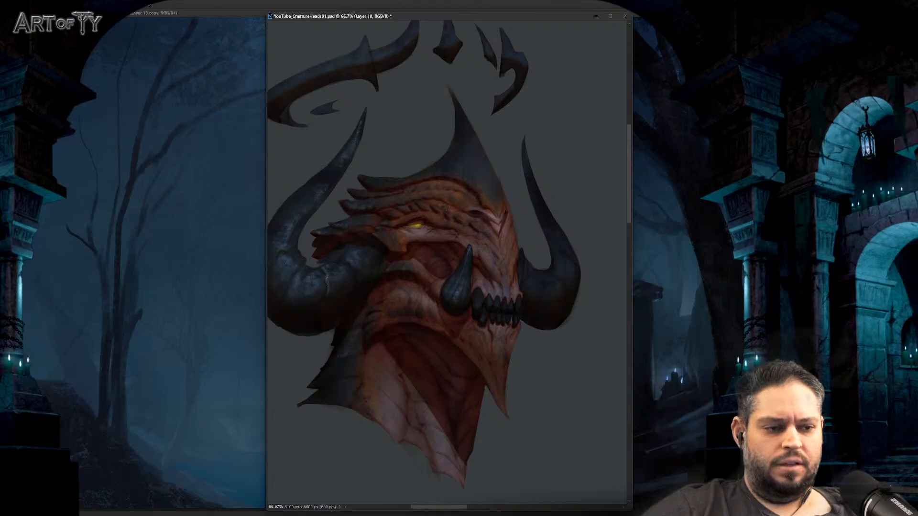
key("ctrl+minus")
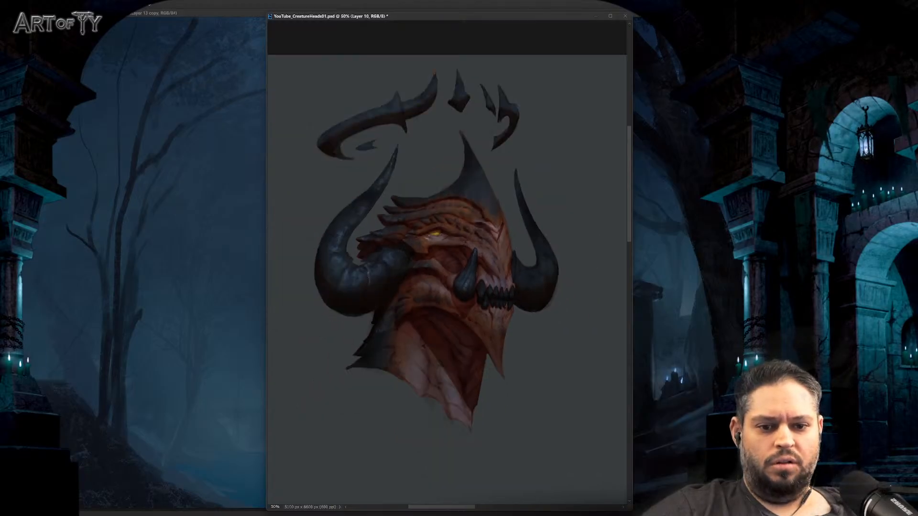
left_click_drag(427, 238, 431, 236)
key("ctrl+minus")
key("ctrl+plus")
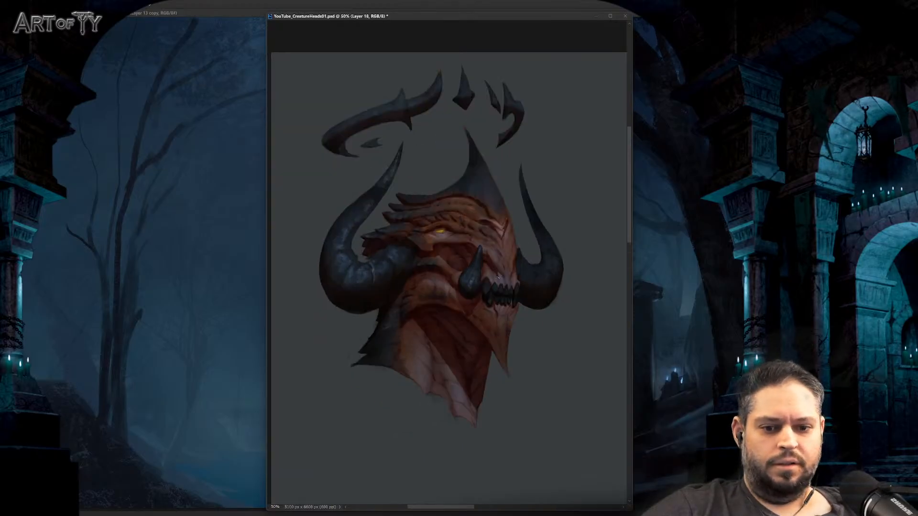
Step: Paint pale blue highlight streaks at the base of the central crest horn on Layer 18
key("ctrl+plus")
key("ctrl+plus")
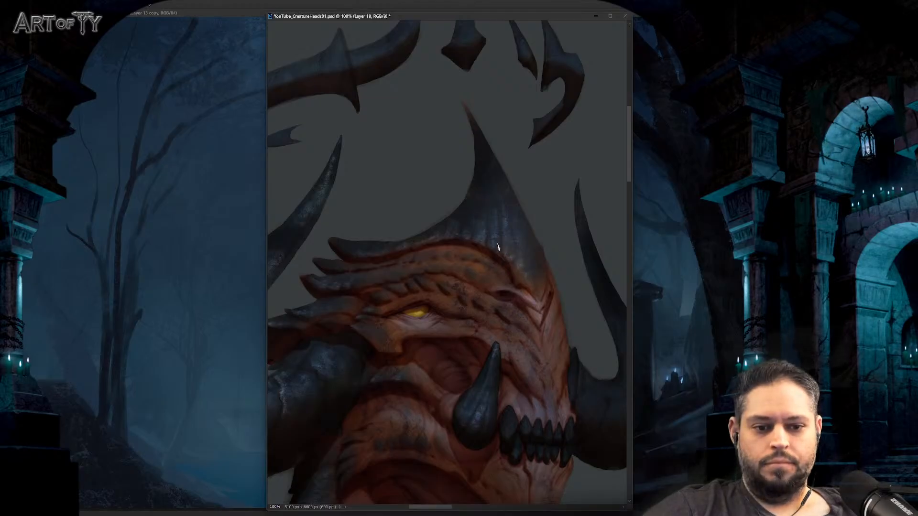
key("ctrl+minus")
key("ctrl+minus")
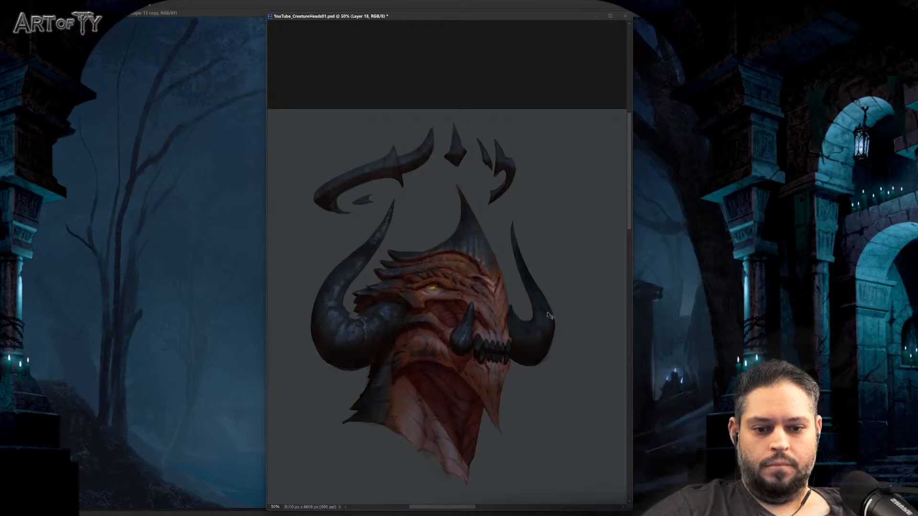
Step: Paint cool blue highlights on the small scales beneath the creature's jaw and along the side of its neck
key("ctrl+plus")
key("ctrl+plus")
key("ctrl+plus")
key("ctrl+plus")
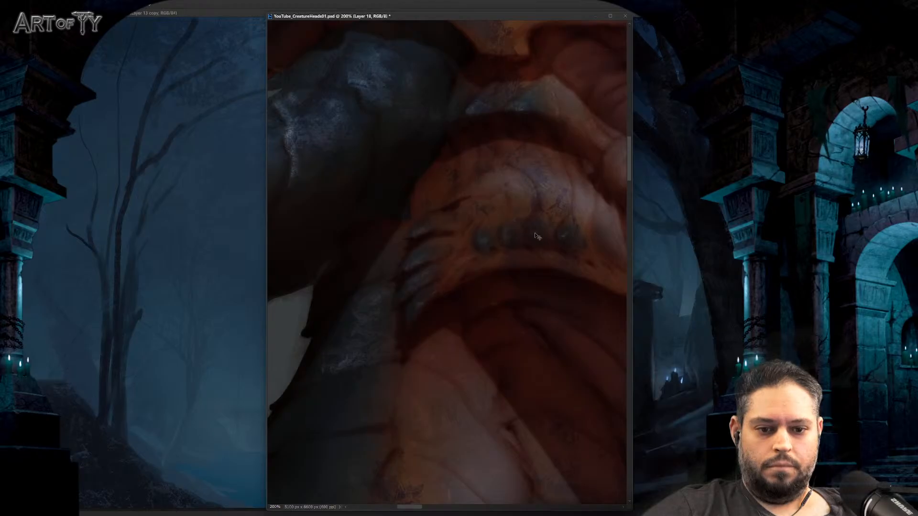
scroll(513, 273, "down", 3)
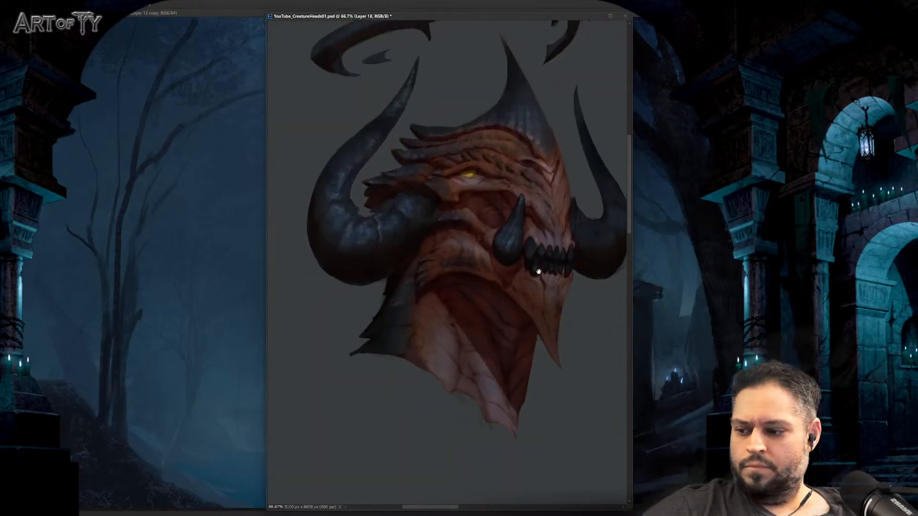
Step: Paint pale blue highlights on the creature's dark upper and lower front teeth on Layer 18
scroll(538, 318, "up", 5)
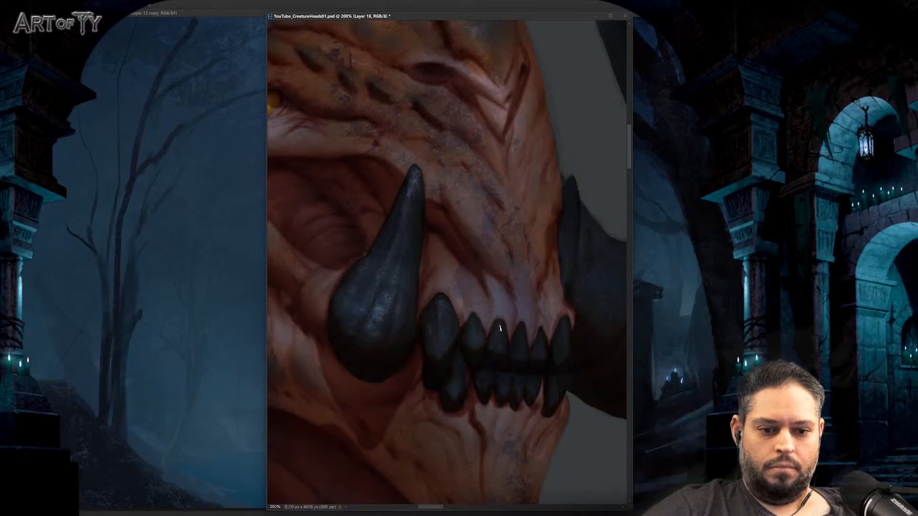
left_click_drag(501, 342, 474, 303)
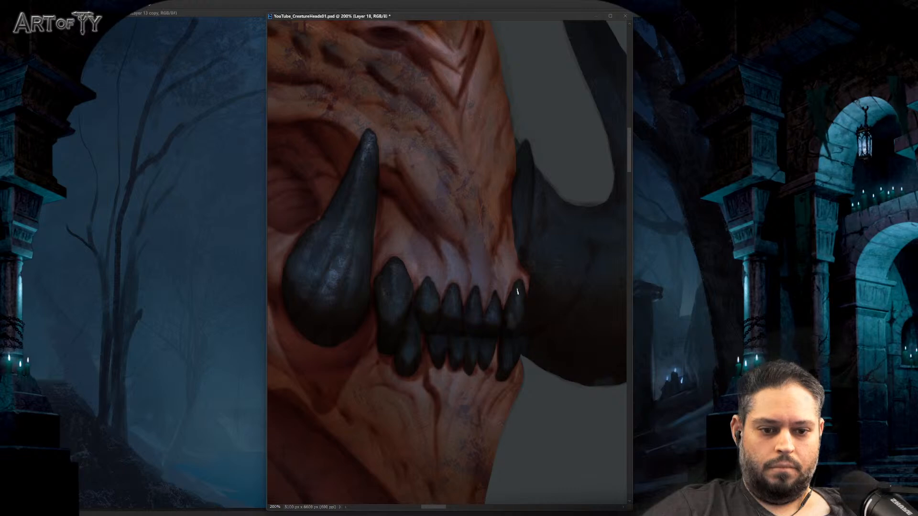
left_click_drag(425, 344, 437, 328)
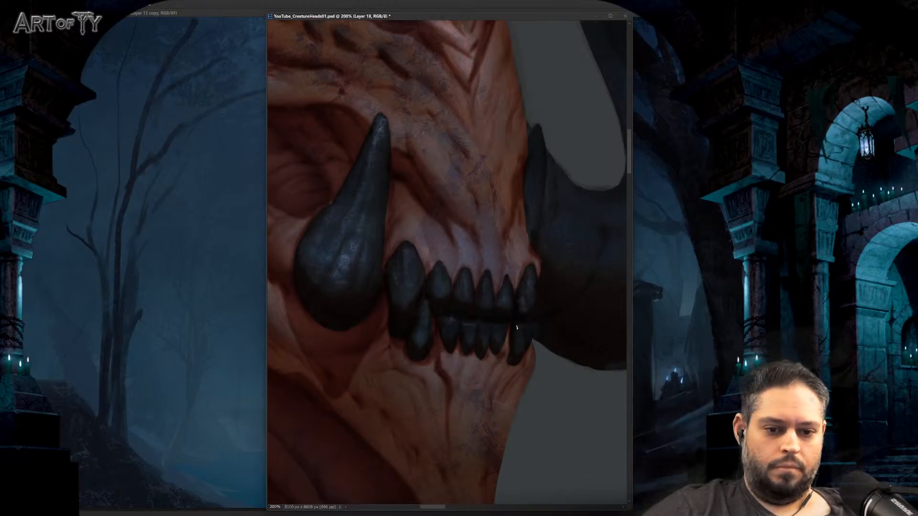
scroll(517, 388, "down", 3)
left_click_drag(539, 334, 522, 245)
scroll(520, 234, "left", 2)
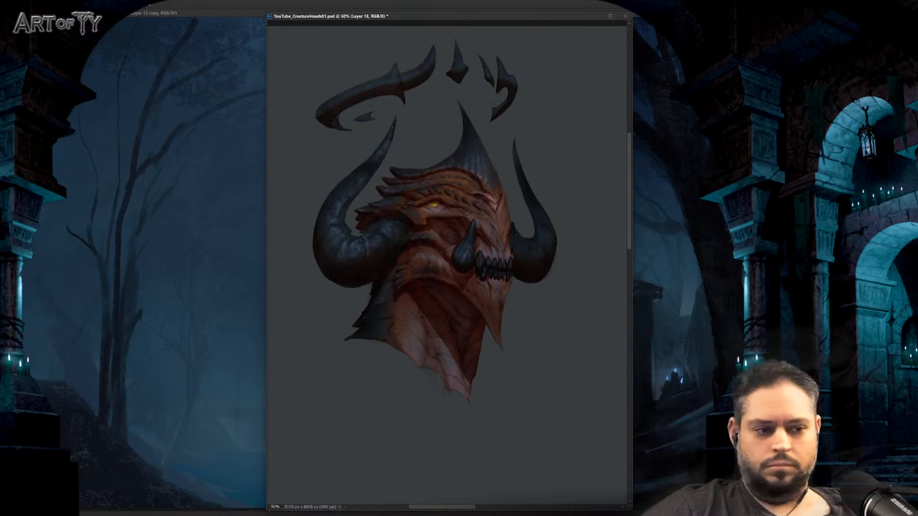
Step: Paint cool blue highlights on the far horn, from its thick lower curve up to its tip, on Layer 18
key("alt+bracketright")
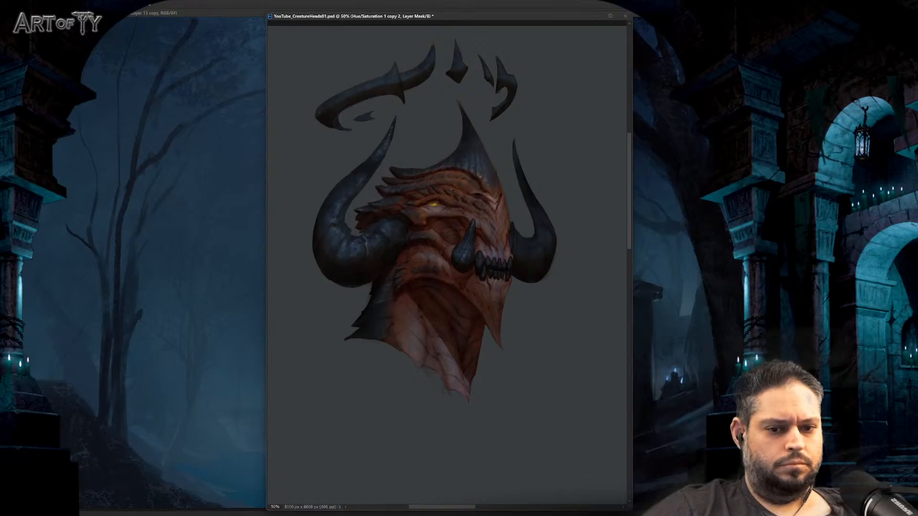
scroll(509, 230, "up", 2)
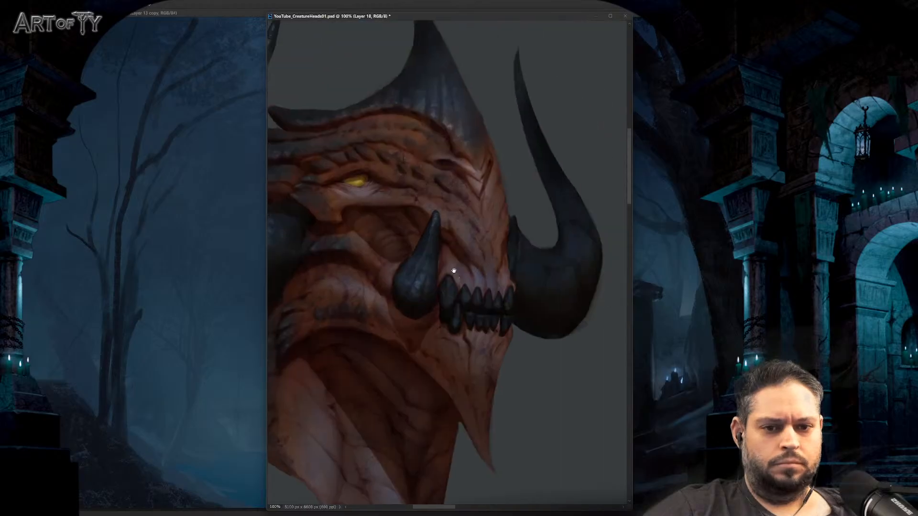
left_click_drag(453, 271, 434, 274)
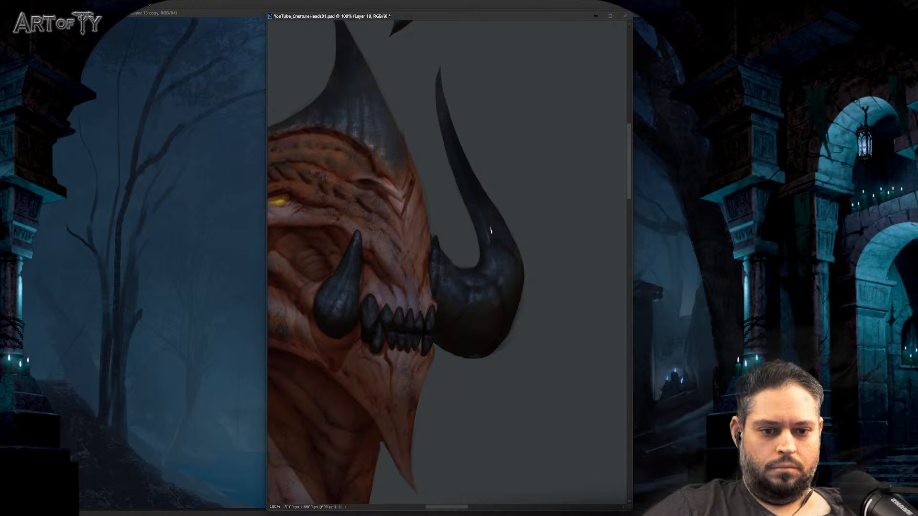
scroll(482, 230, "up", 2)
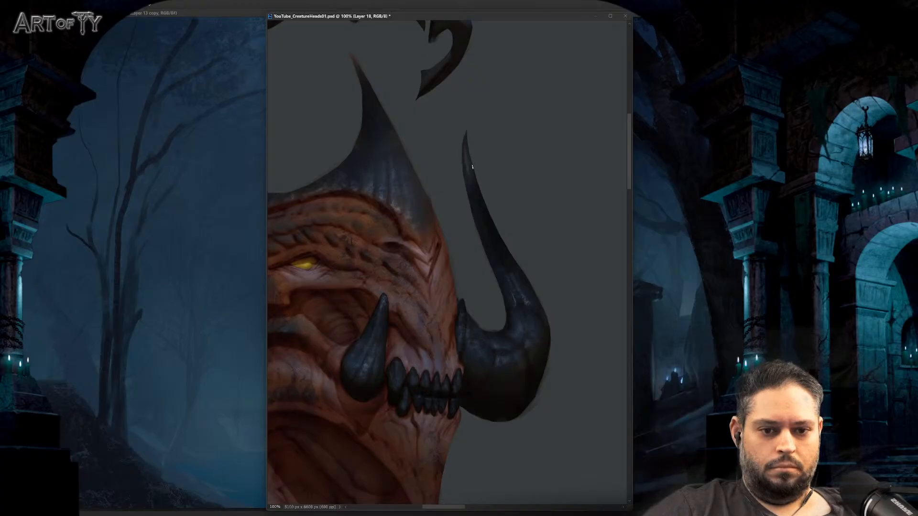
scroll(484, 232, "down", 1)
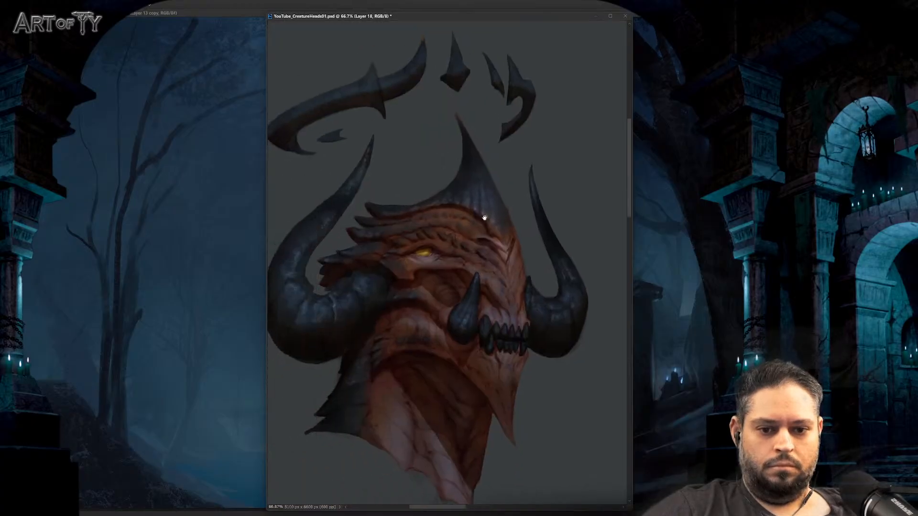
scroll(467, 210, "up", 2)
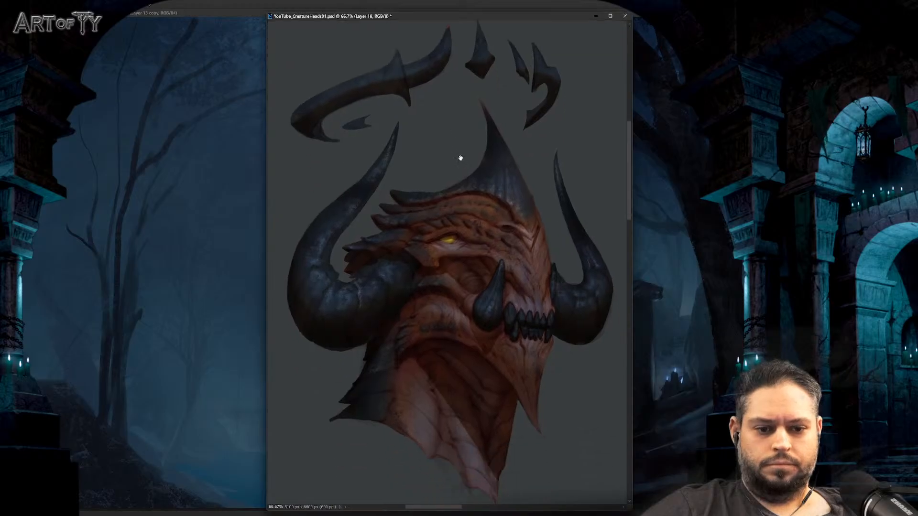
Step: Paint a pale blue highlight near the lower tip of the dark neck fin
scroll(495, 239, "up", 1)
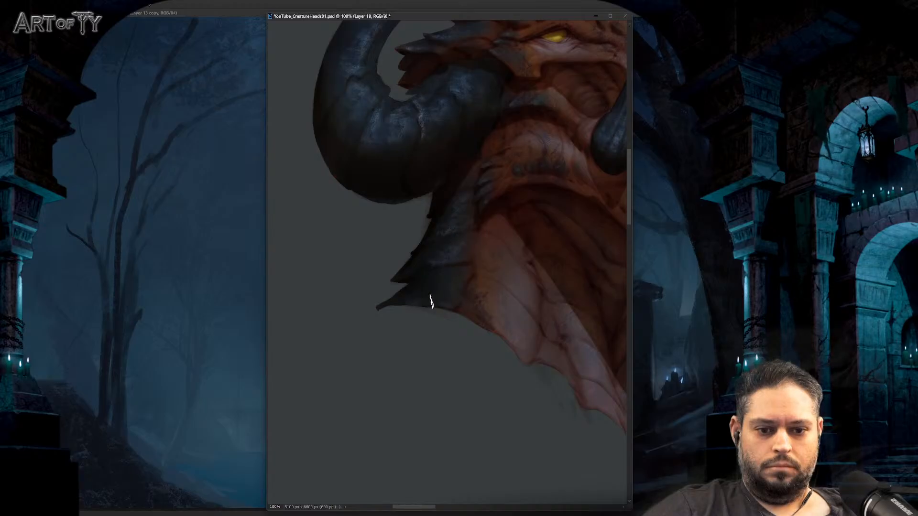
left_click_drag(459, 308, 432, 321)
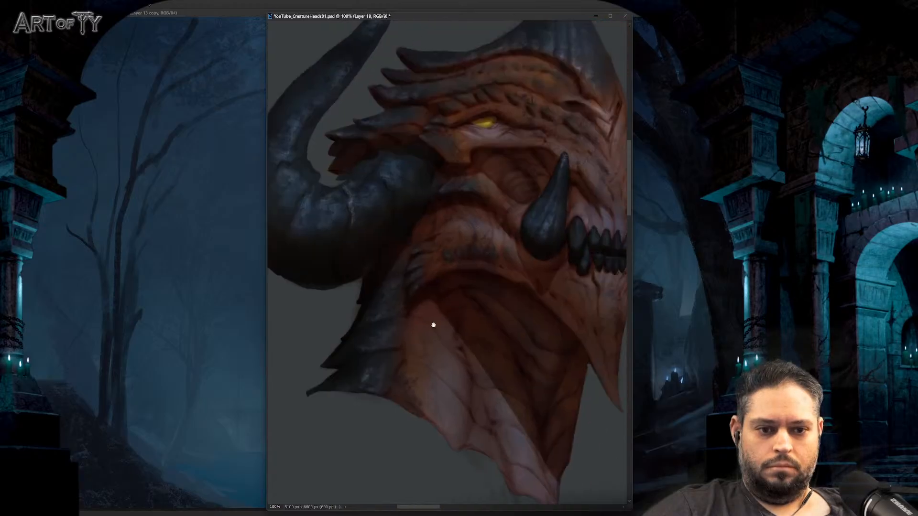
left_click_drag(476, 289, 483, 331)
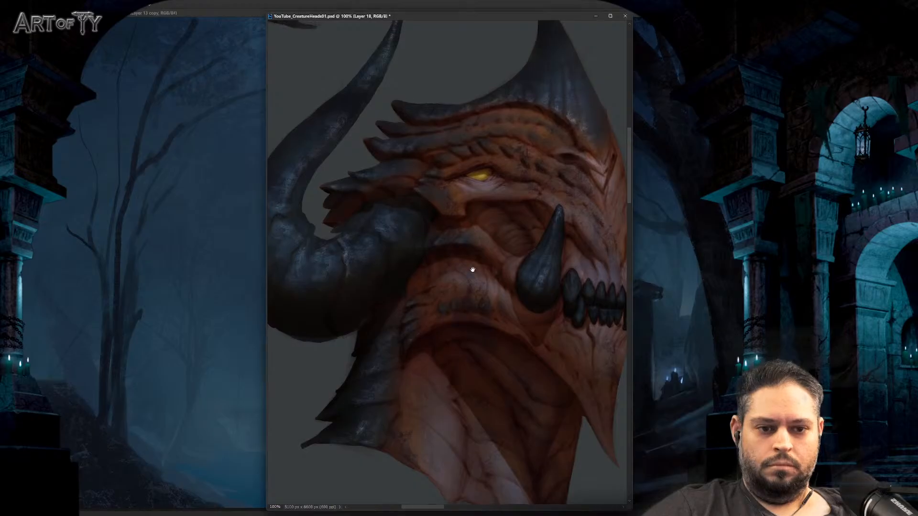
Step: Paint pale blue highlights on the detached horn and spike pieces floating above the creature's head
left_click_drag(471, 268, 477, 315)
left_click_drag(457, 210, 492, 384)
left_click_drag(441, 257, 445, 266)
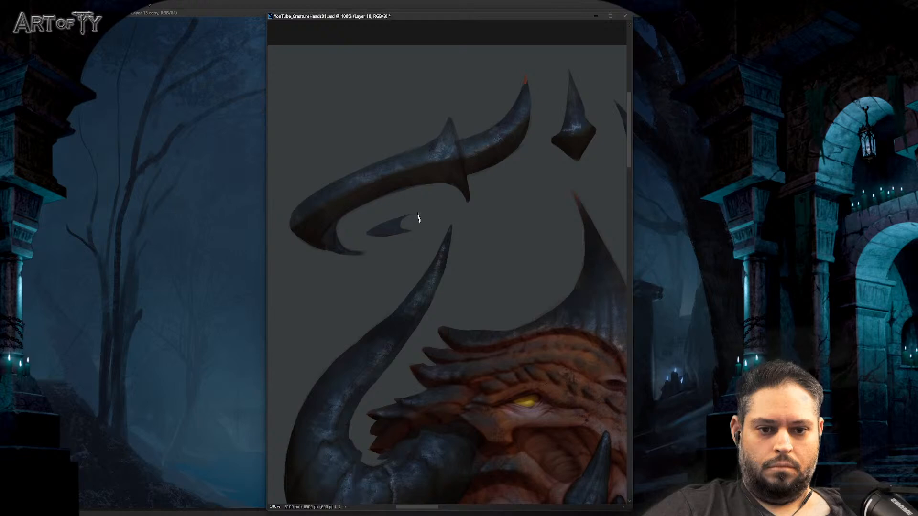
left_click_drag(622, 175, 492, 192)
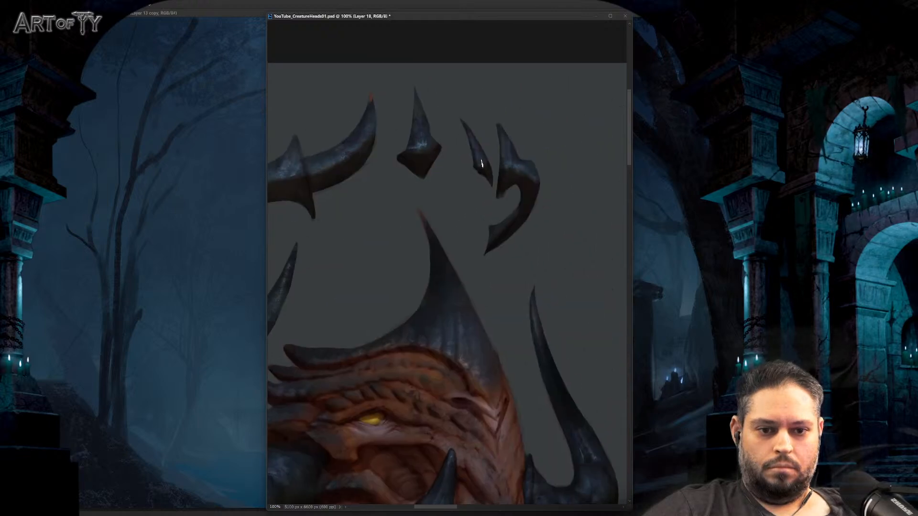
key("ctrl+minus")
key("ctrl+minus")
key("ctrl+minus")
left_click_drag(488, 275, 510, 210)
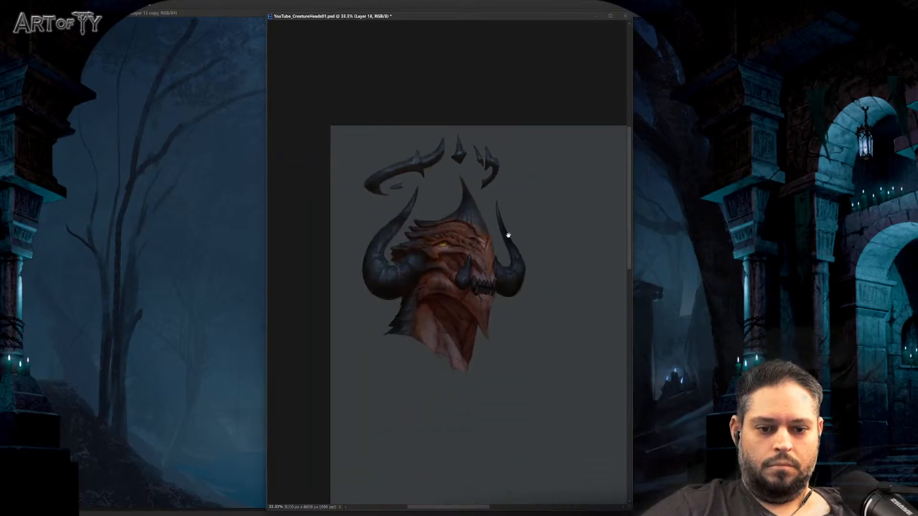
left_click_drag(514, 329, 524, 305)
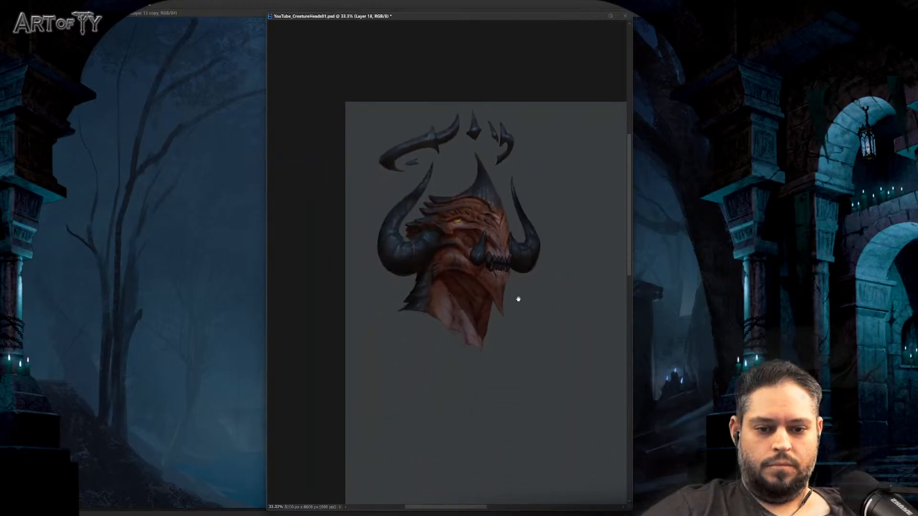
key("ctrl+plus")
key("ctrl+plus")
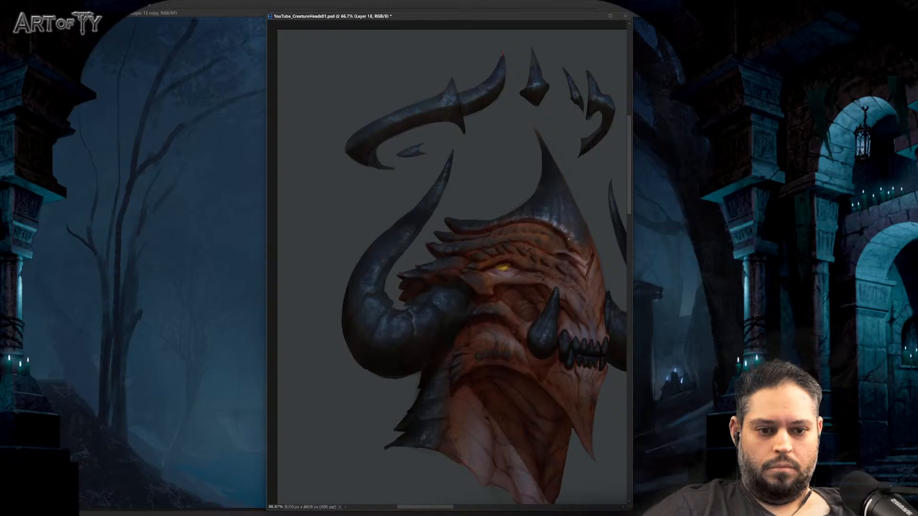
Step: Examine the cool highlights on the central crest horn and near horn, both up close and across the whole head
scroll(590, 263, "down", 1)
scroll(570, 218, "up", 2)
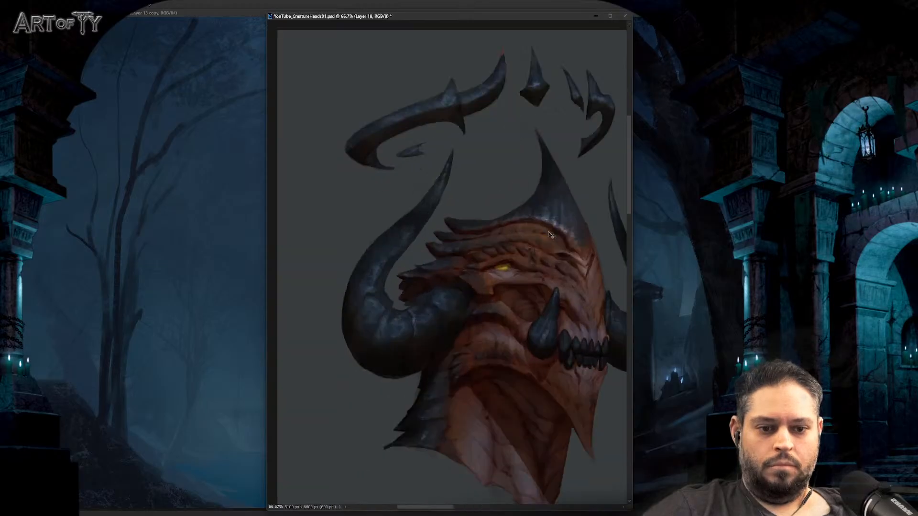
left_click_drag(495, 256, 507, 206)
left_click_drag(554, 301, 395, 282)
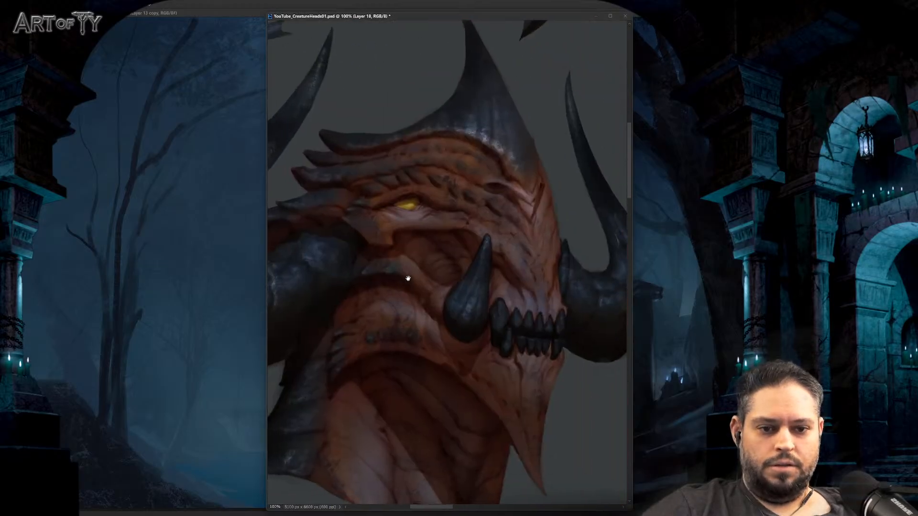
scroll(508, 203, "up", 3)
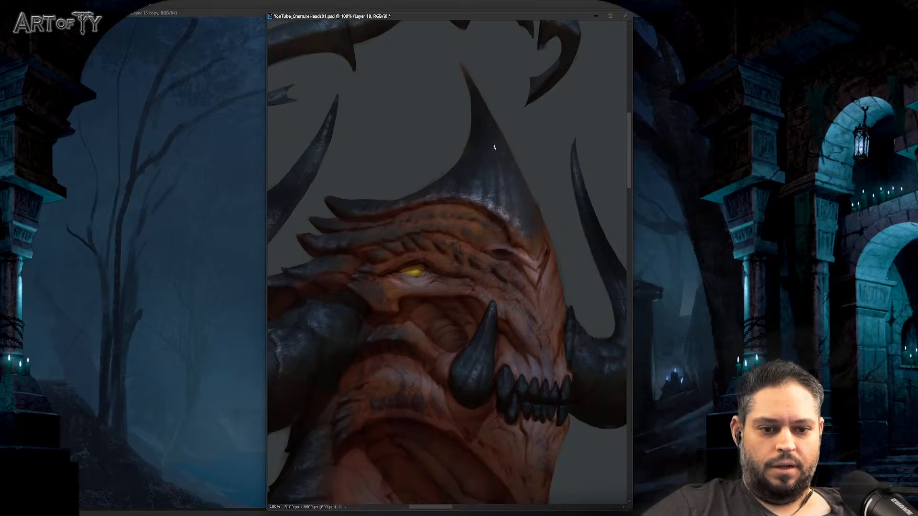
left_click_drag(346, 344, 433, 304)
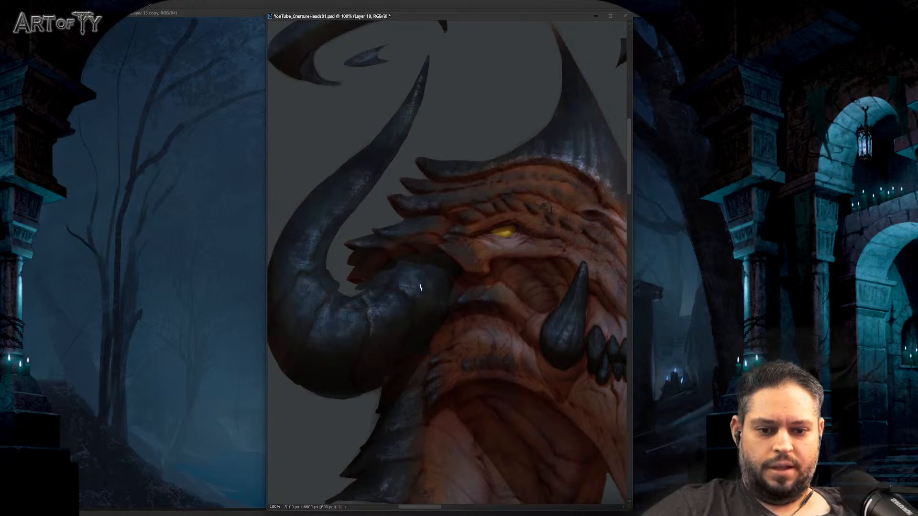
scroll(345, 321, "left", 1)
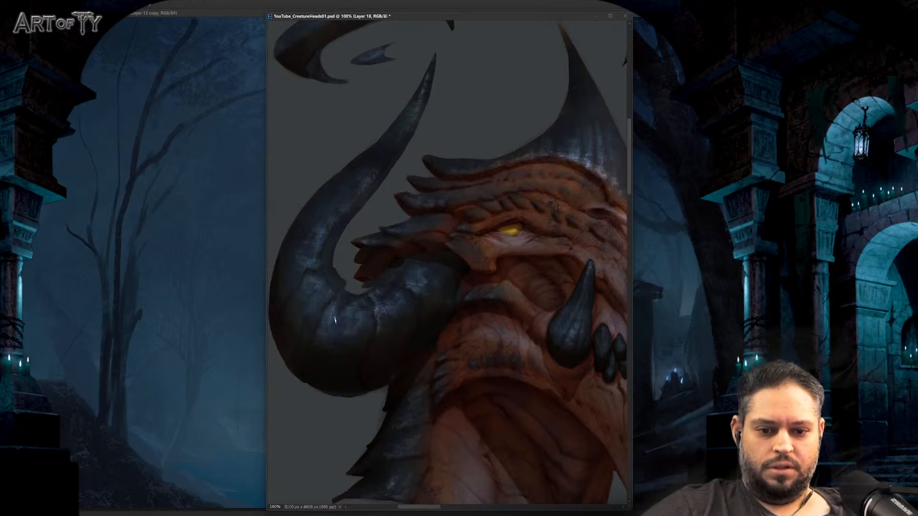
scroll(327, 319, "down", 4)
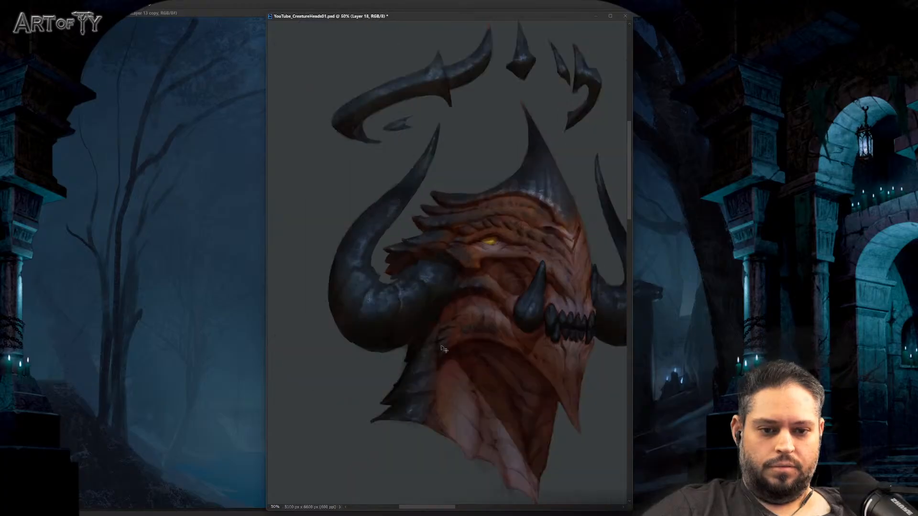
scroll(402, 314, "up", 3)
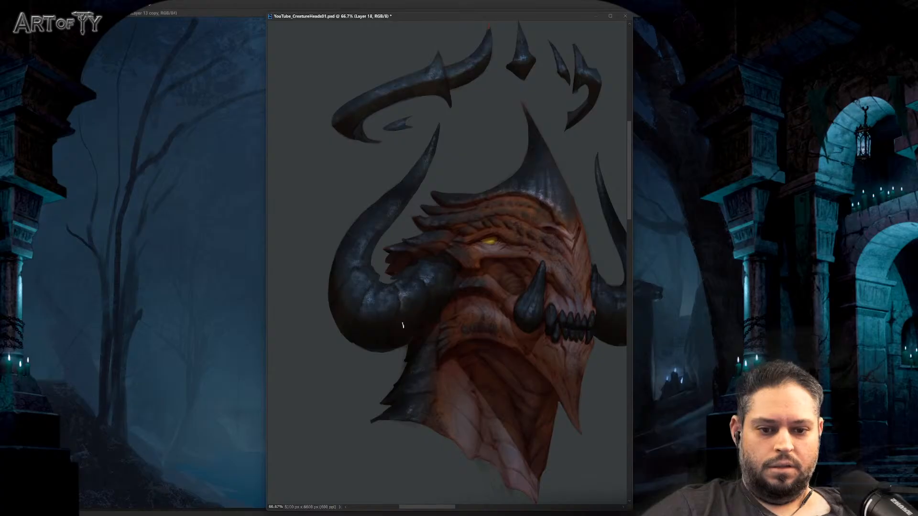
scroll(423, 283, "down", 2)
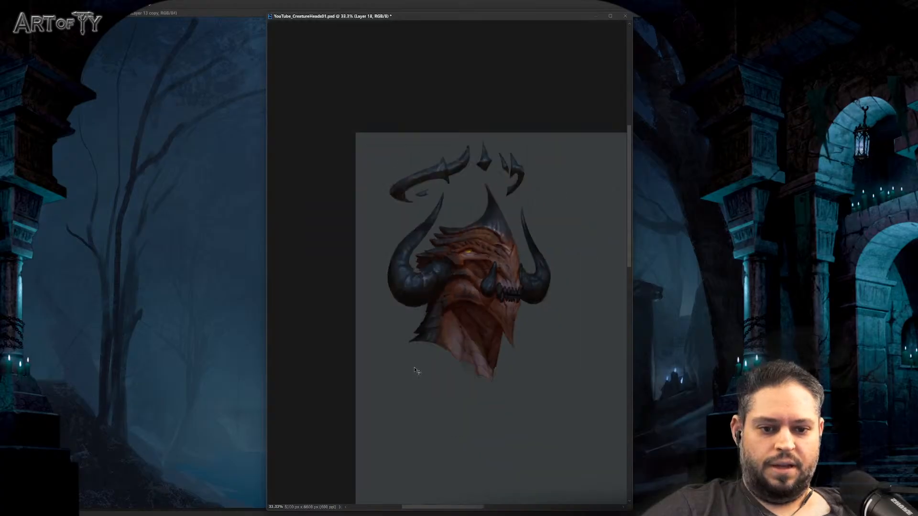
scroll(449, 261, "up", 2)
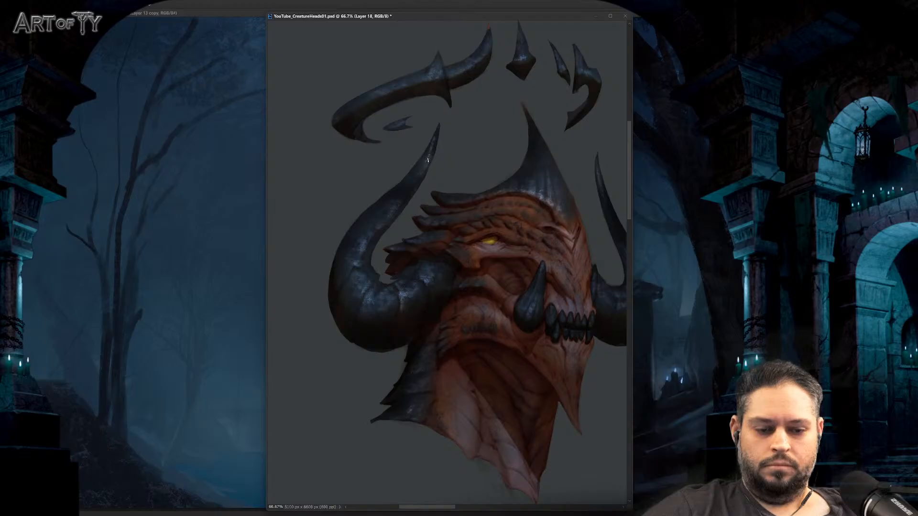
Step: Examine the tusk, brow spikes, eye and far horn, comparing close detail with the overall balance of the head
left_click_drag(501, 232, 447, 186)
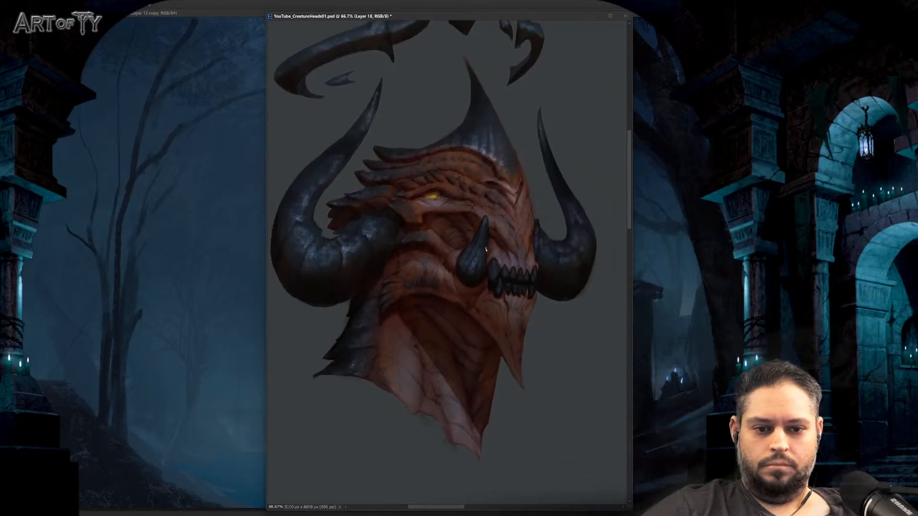
left_click_drag(439, 225, 441, 233)
scroll(440, 233, "up", 2)
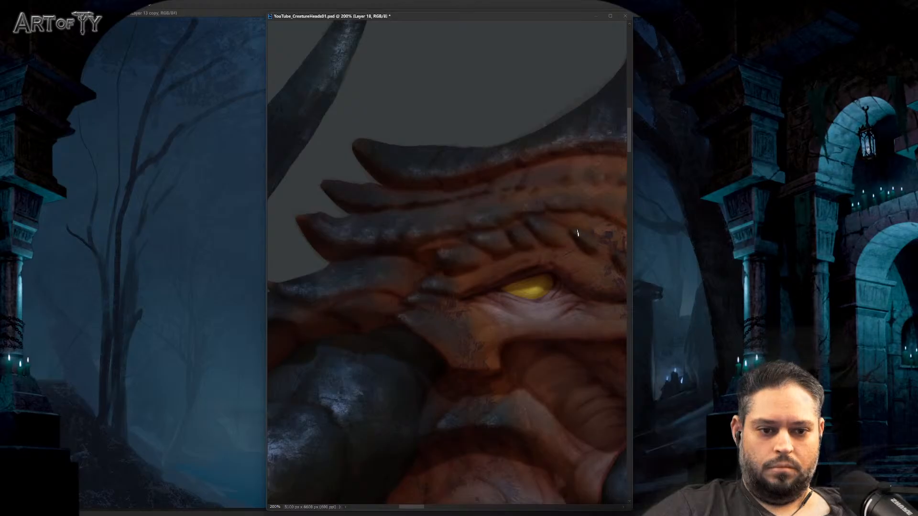
key("ctrl+minus")
key("ctrl+minus")
key("ctrl+plus")
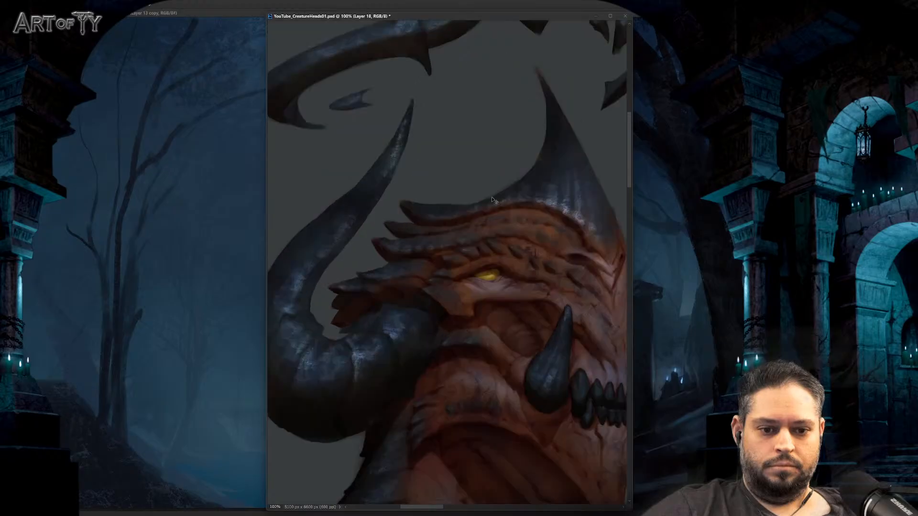
key("ctrl+minus")
left_click_drag(586, 303, 563, 291)
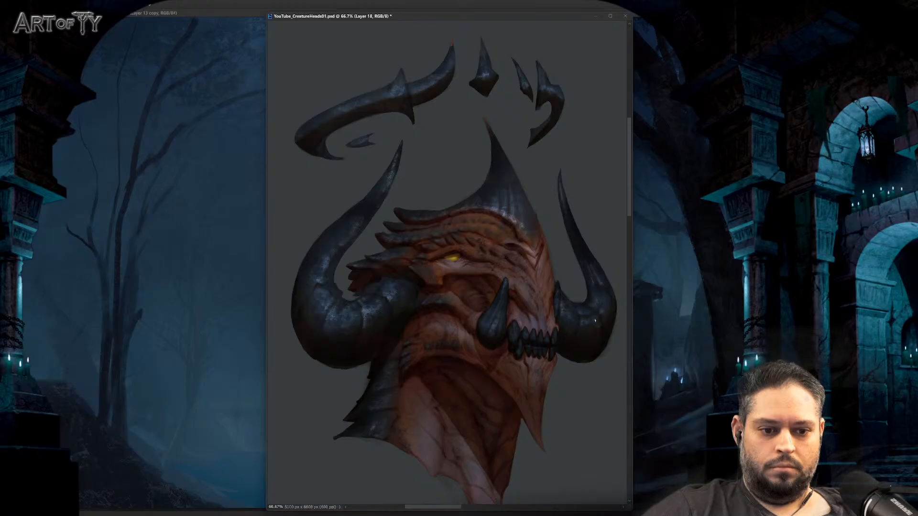
key("ctrl+minus")
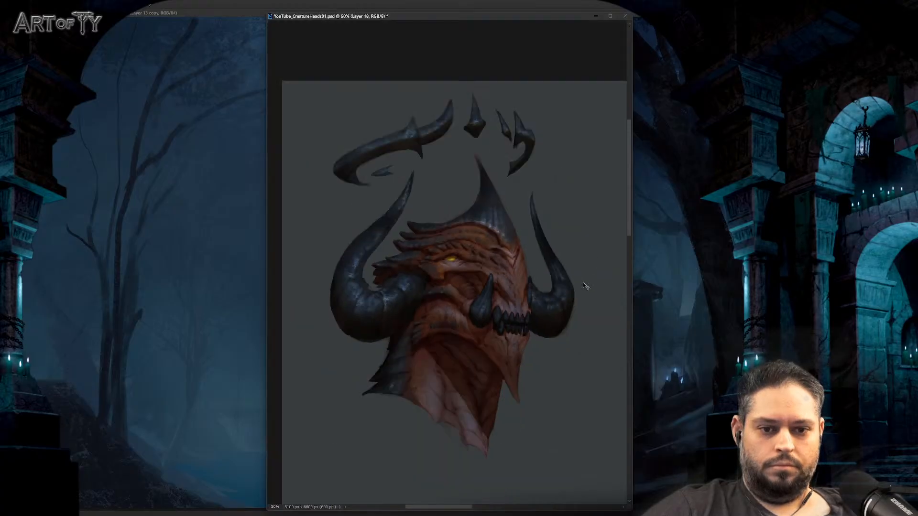
key("ctrl+plus")
key("ctrl+plus")
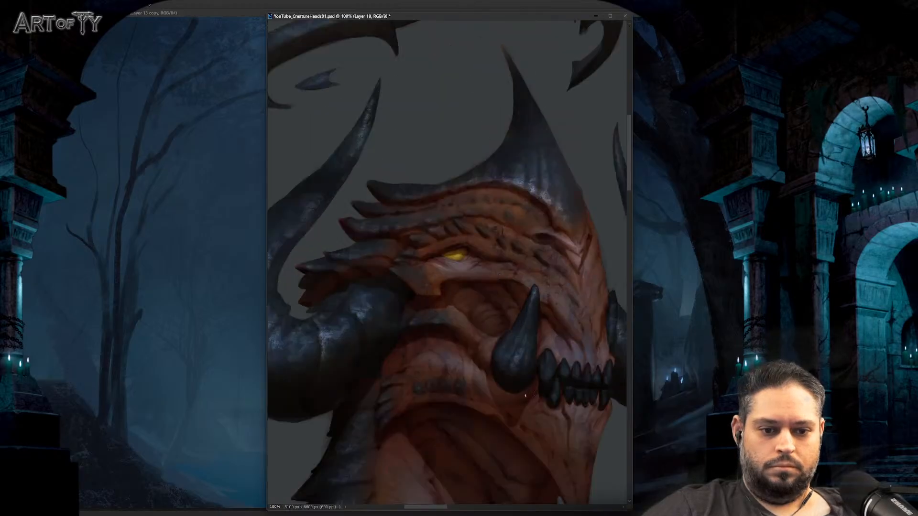
Step: Compare the whole head with and without the dark blue-grey colouring on its horns, teeth and spikes
key("ctrl+minus")
key("ctrl+minus")
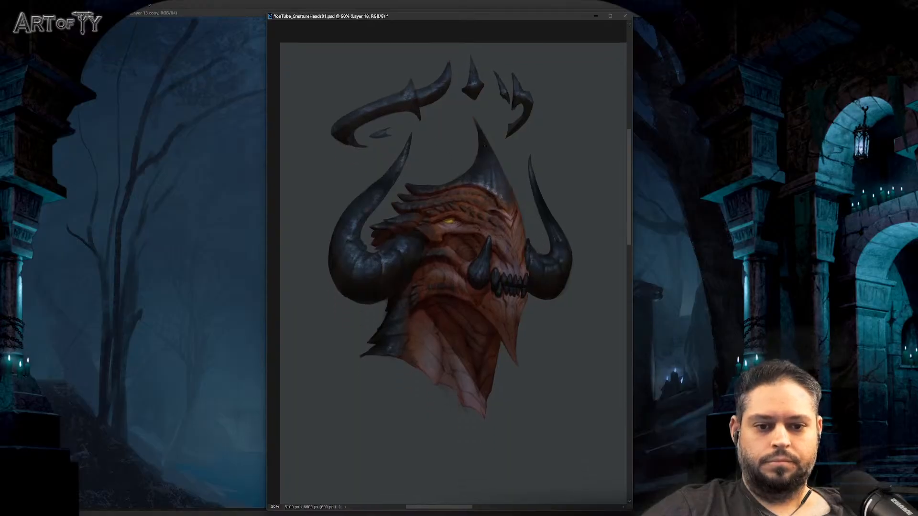
left_click_drag(538, 203, 532, 203)
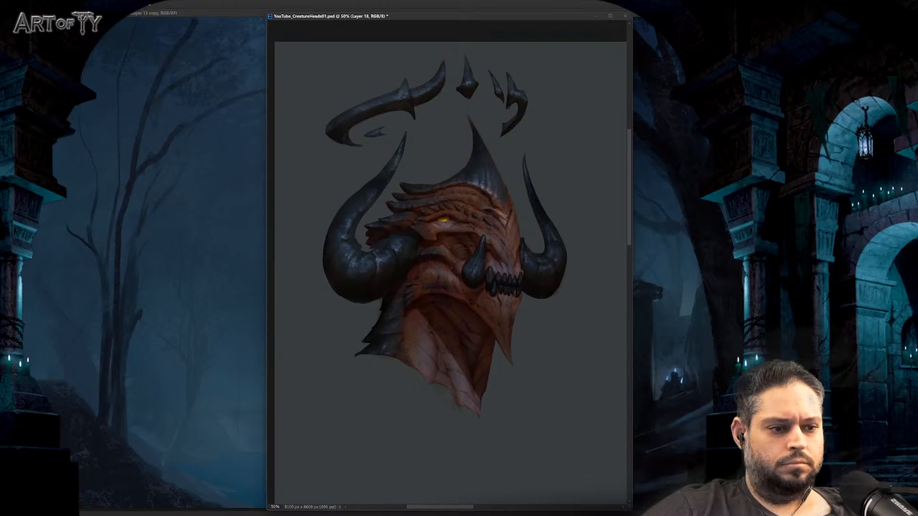
key("ctrl+z")
key("ctrl+shift+z")
key("ctrl+z")
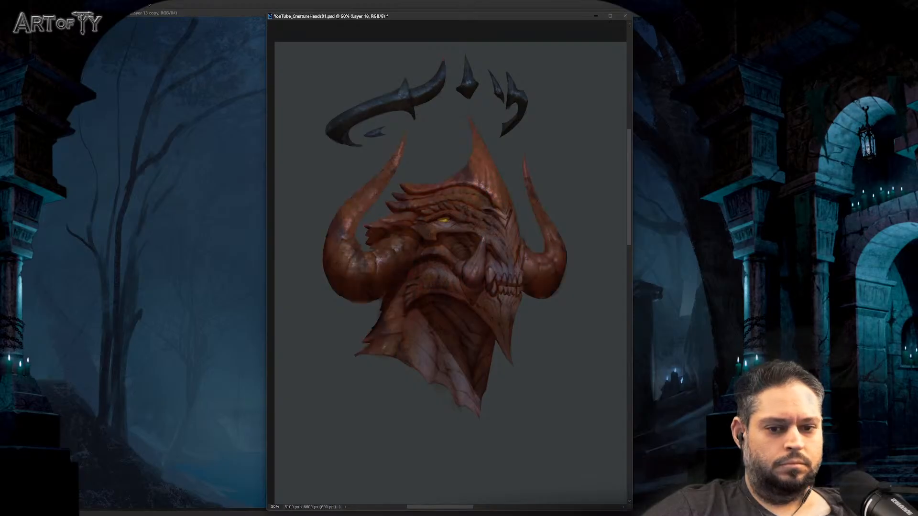
key("ctrl+shift+z")
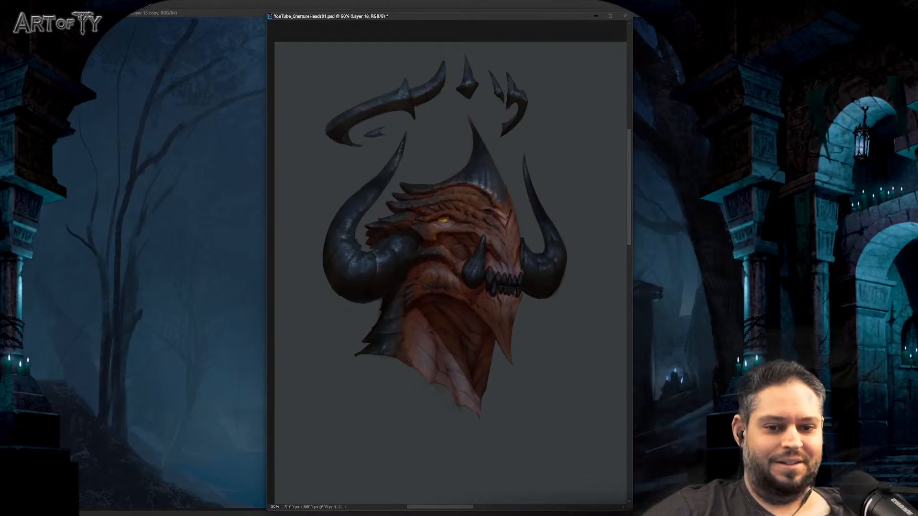
Step: Try yellow and green skin colours on the creature's face and neck on Layer 8
key("alt+bracketleft")
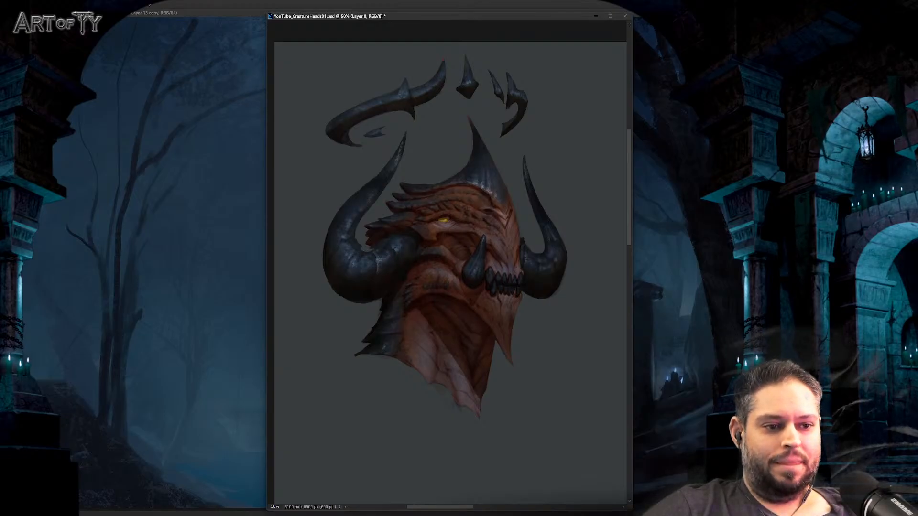
key("ctrl+z")
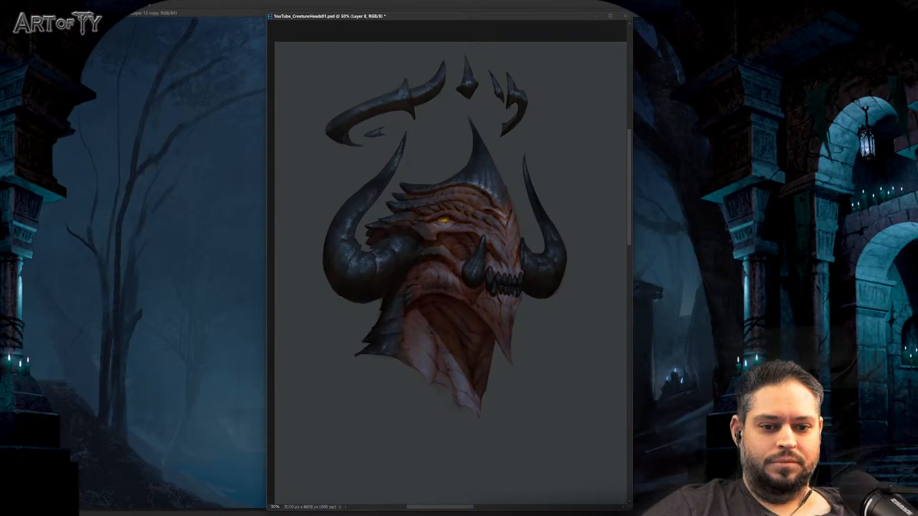
key("ctrl+z")
key("ctrl+z")
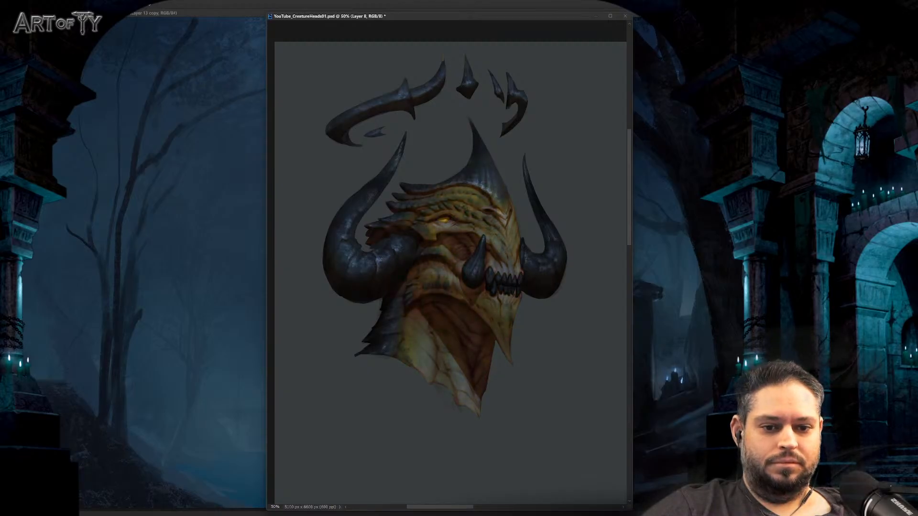
key("ctrl+z")
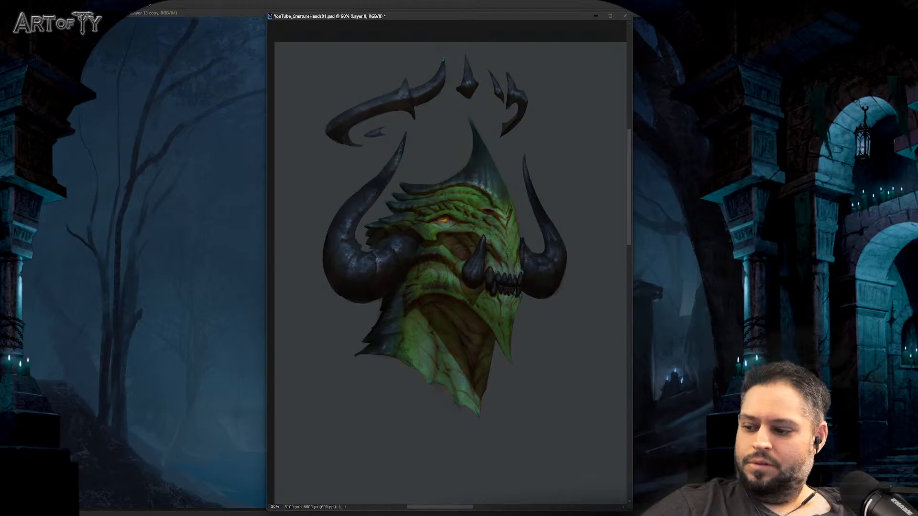
key("ctrl+z")
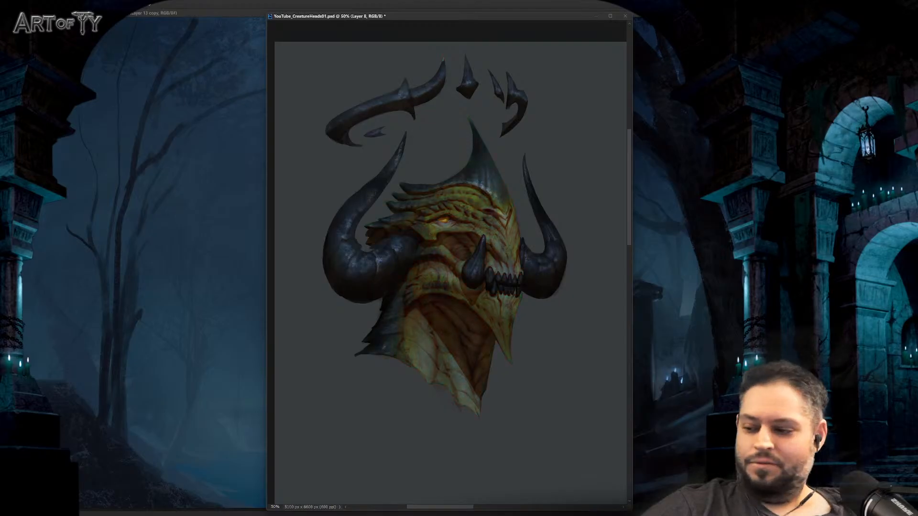
key("ctrl+z")
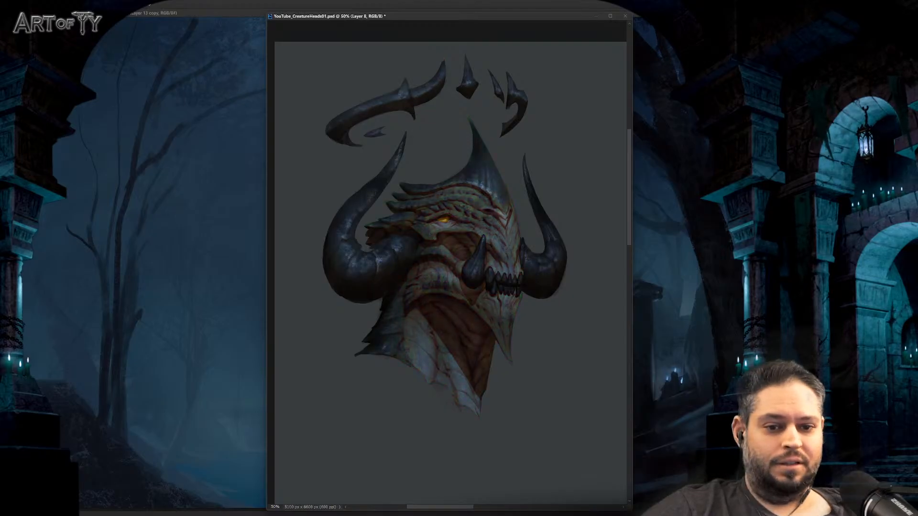
Step: Compare pale blue-grey skin with the red-orange skin on the face and neck, and restore the red-orange version
key("ctrl+z")
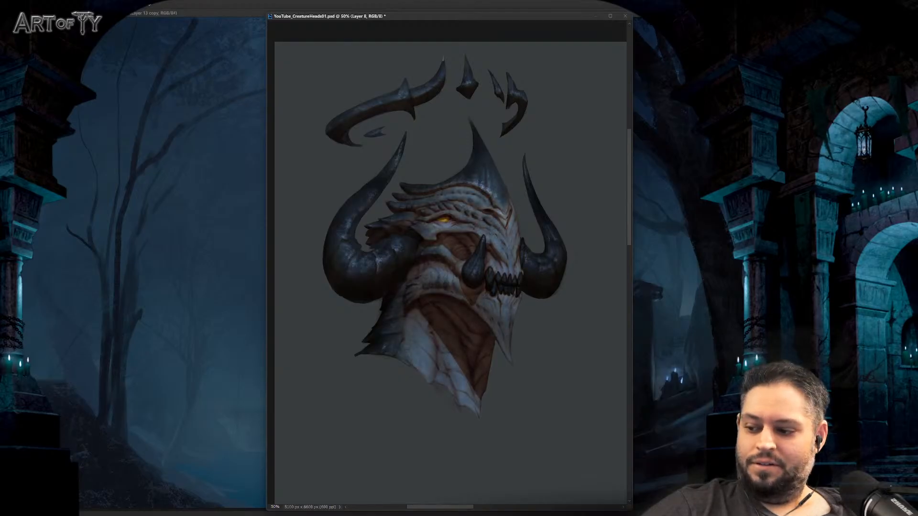
key("ctrl+z")
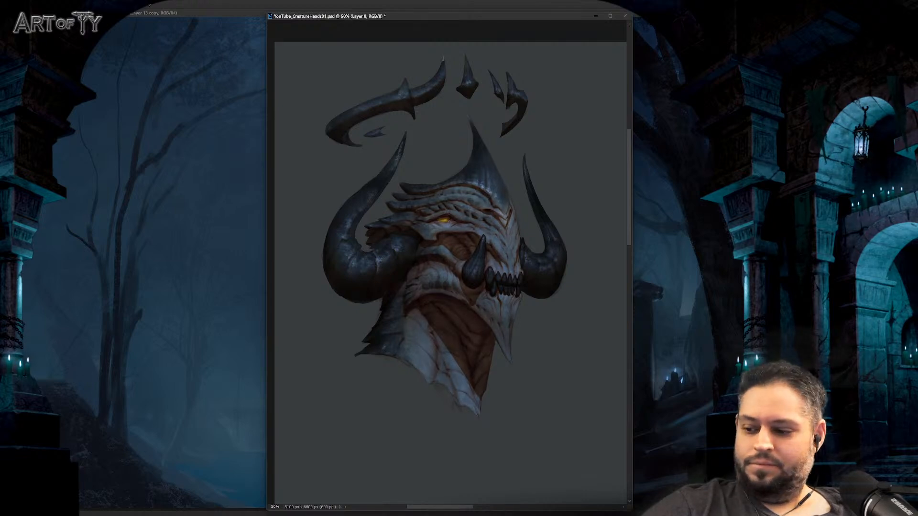
key("ctrl+z")
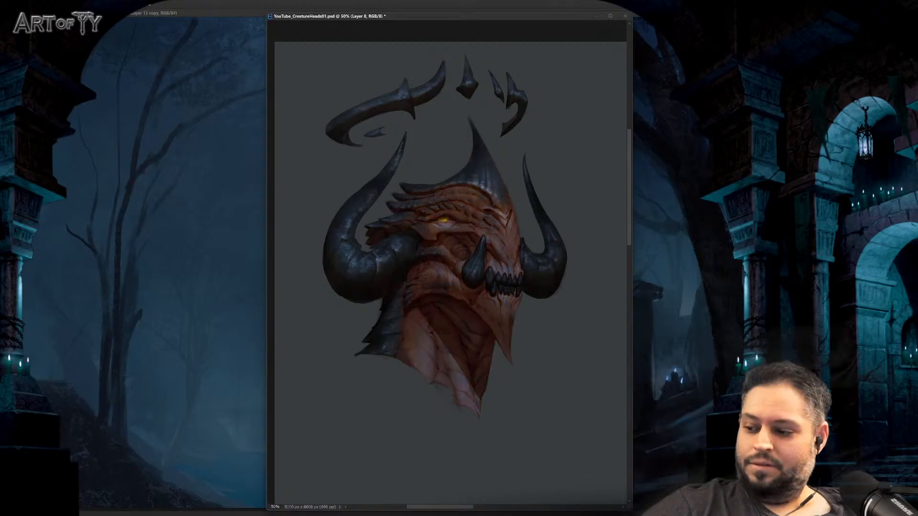
key("ctrl+shift+z")
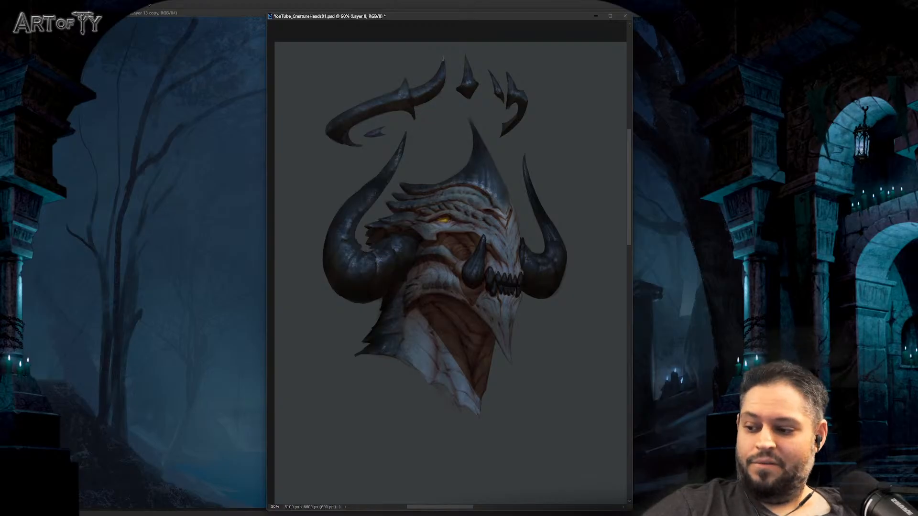
key("ctrl+z")
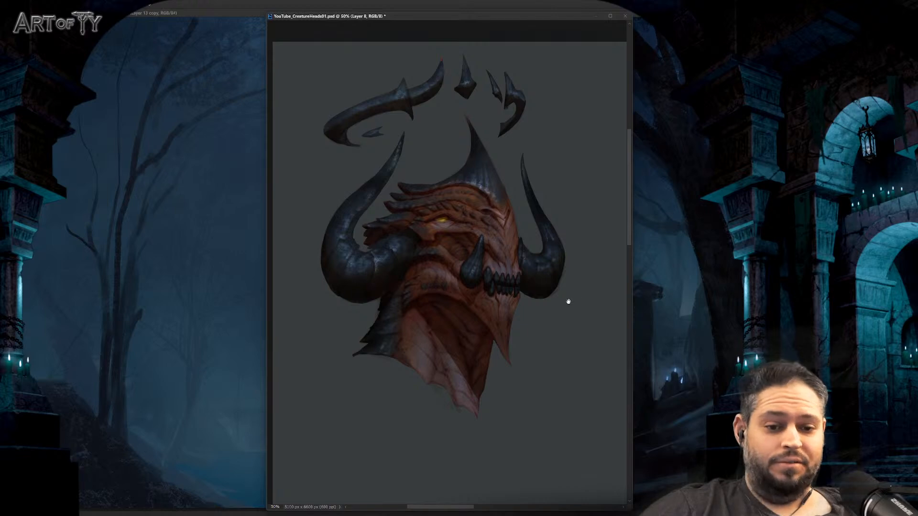
key("ctrl+z")
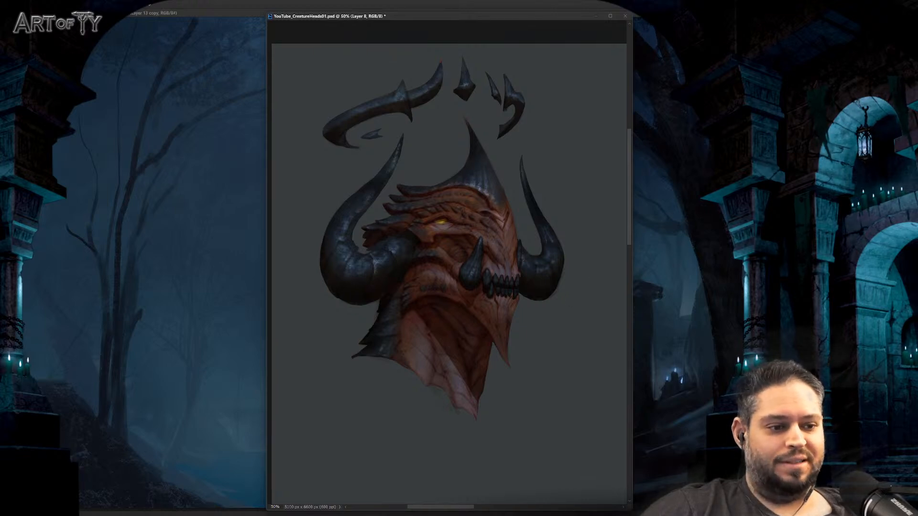
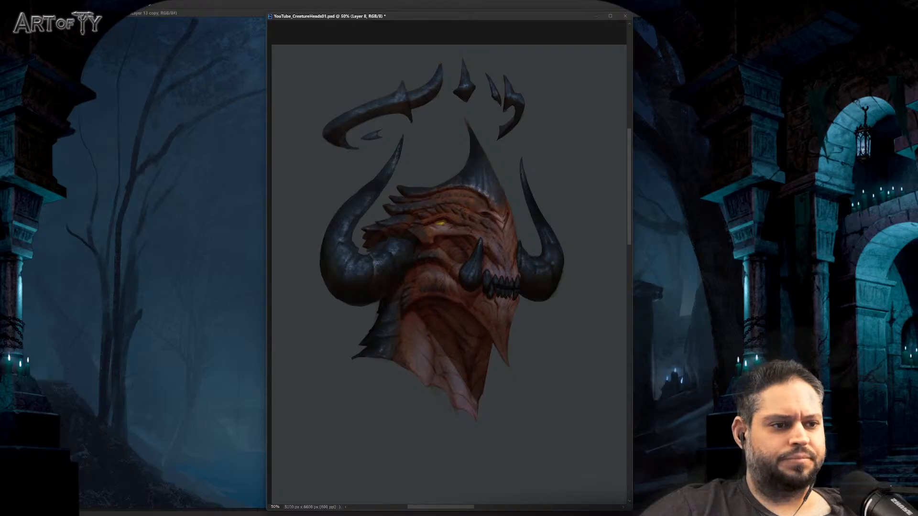
Step: Add a new layer and paint a dark red tint on the underside of the near horn
key("ctrl+shift+alt+n")
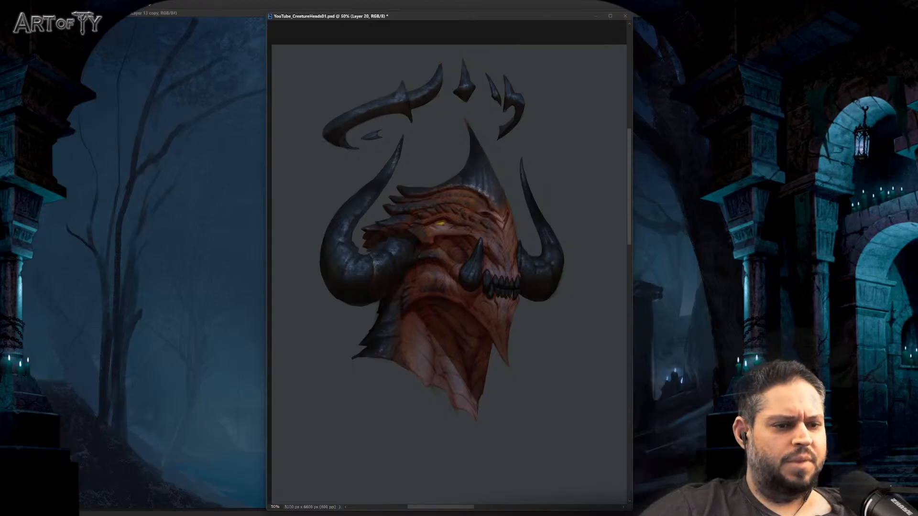
right_click(582, 187)
left_click(583, 173)
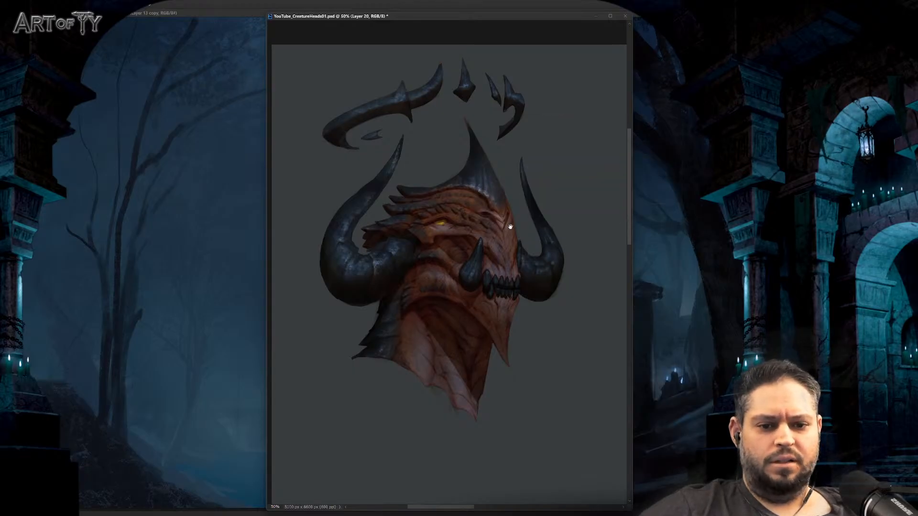
scroll(467, 190, "up", 1)
scroll(440, 225, "up", 1)
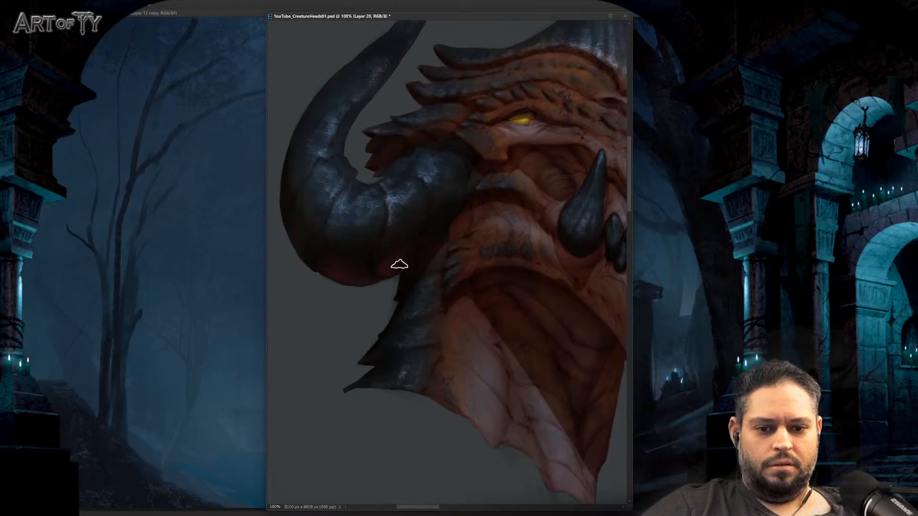
Step: Extend the dark red tint along the near horn's lower curve, towards its outer edge and its base
key("ctrl+minus")
key("ctrl+minus")
key("ctrl+plus")
key("ctrl+plus")
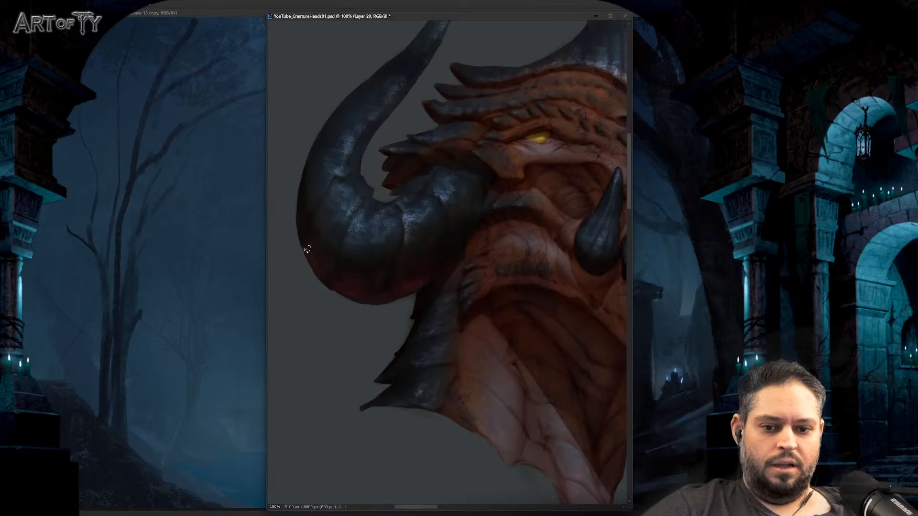
key("h")
left_click(343, 238)
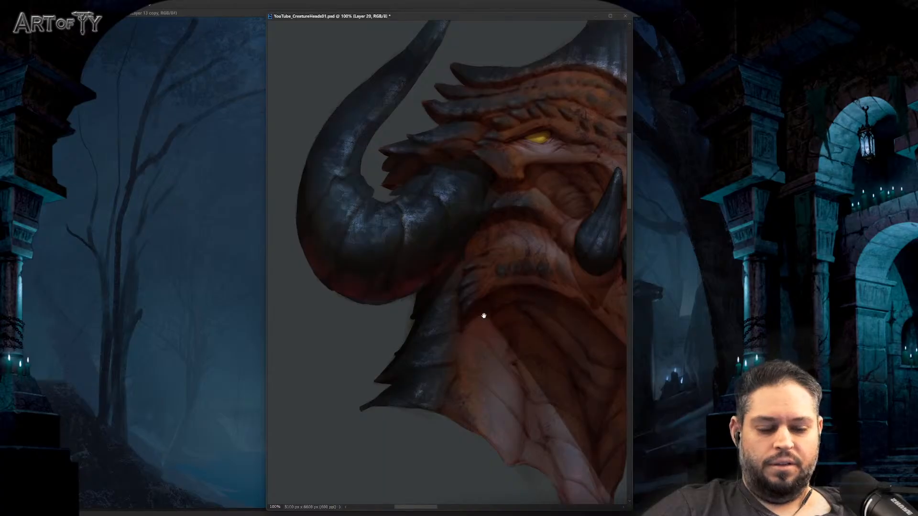
Step: Paint a dark red tint along the middle spike of the dark neck fin and check it against the whole head
scroll(483, 318, "down", 2)
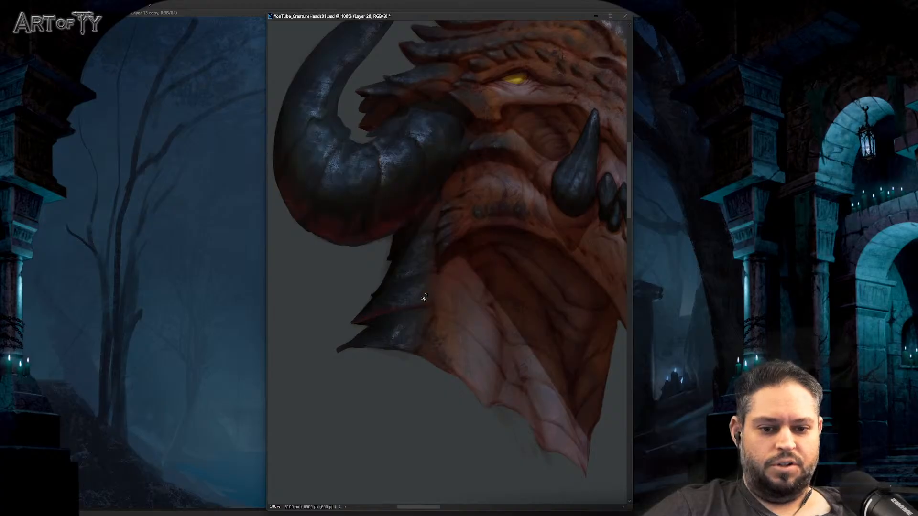
key("h")
left_click_drag(536, 268, 497, 239)
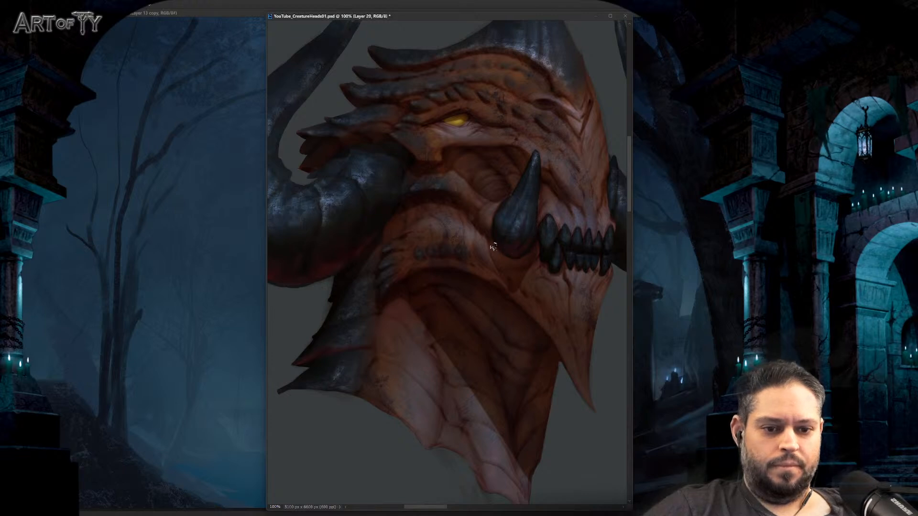
key("ctrl+minus")
key("ctrl+minus")
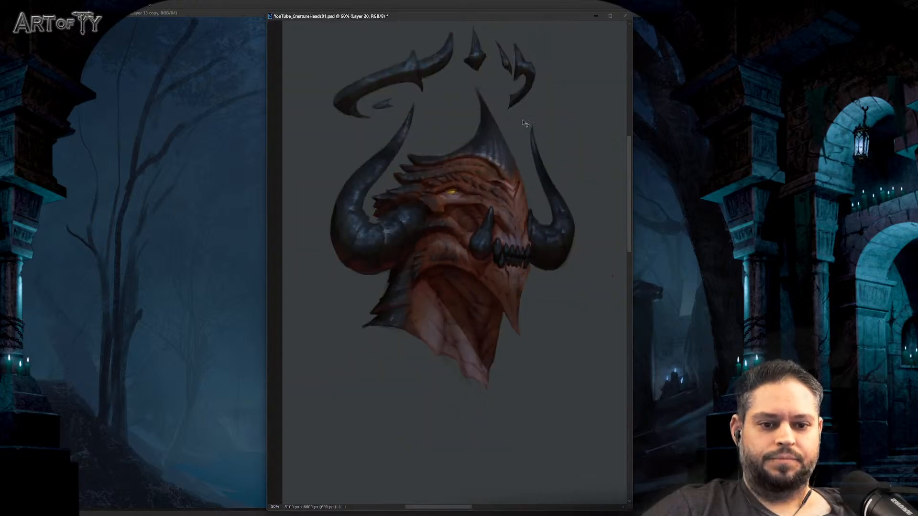
key("ctrl+plus")
key("ctrl+plus")
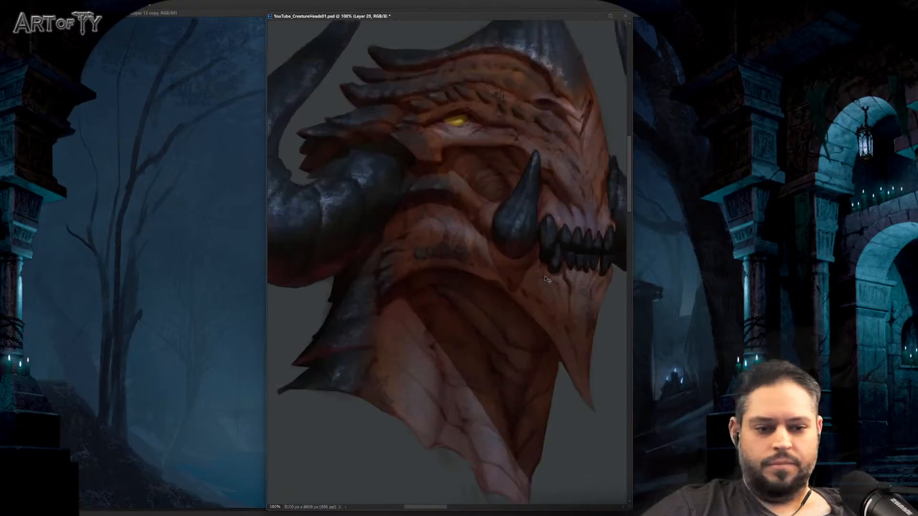
Step: Paint a dark red tint on the underside of the far horn and check it against the whole head
left_click_drag(566, 261, 436, 243)
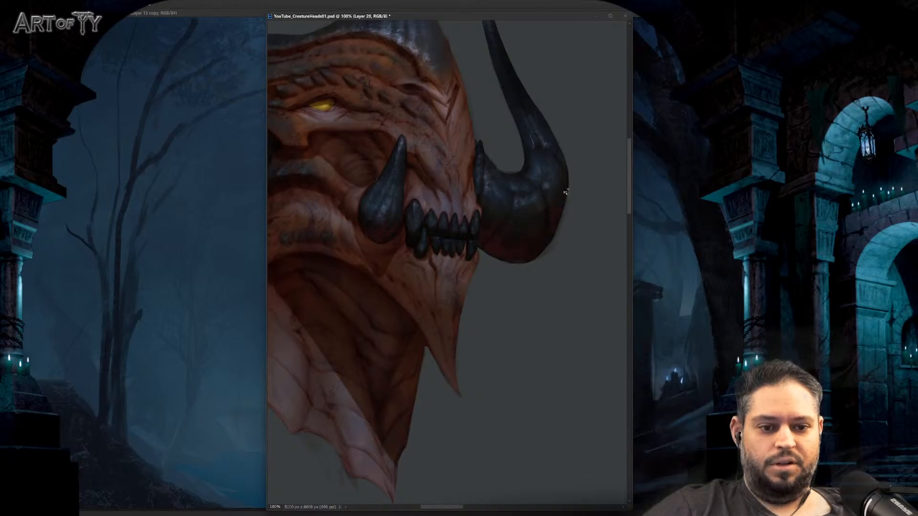
key("ctrl+minus")
key("ctrl+minus")
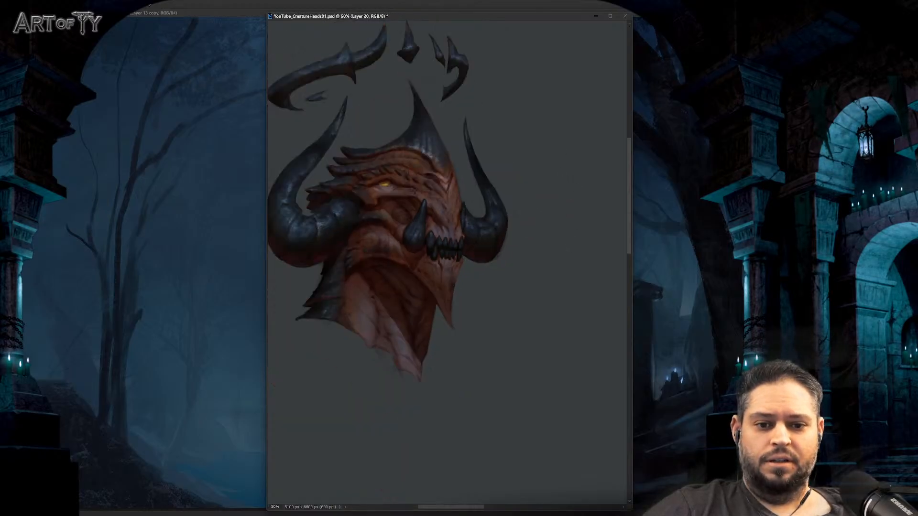
left_click_drag(493, 255, 539, 252)
mouse_move(528, 291)
left_mouse_down()
mouse_move(543, 277)
mouse_move(514, 286)
left_mouse_up()
key("ctrl+plus")
key("ctrl+plus")
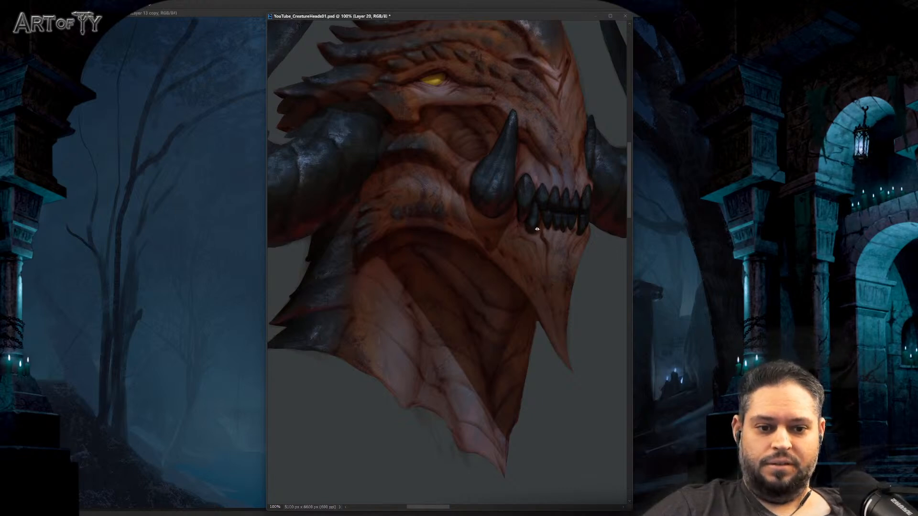
Step: Paint dark red on the tips of the spikes behind the brow and along the near horn's outer edge
left_click_drag(405, 266, 449, 258)
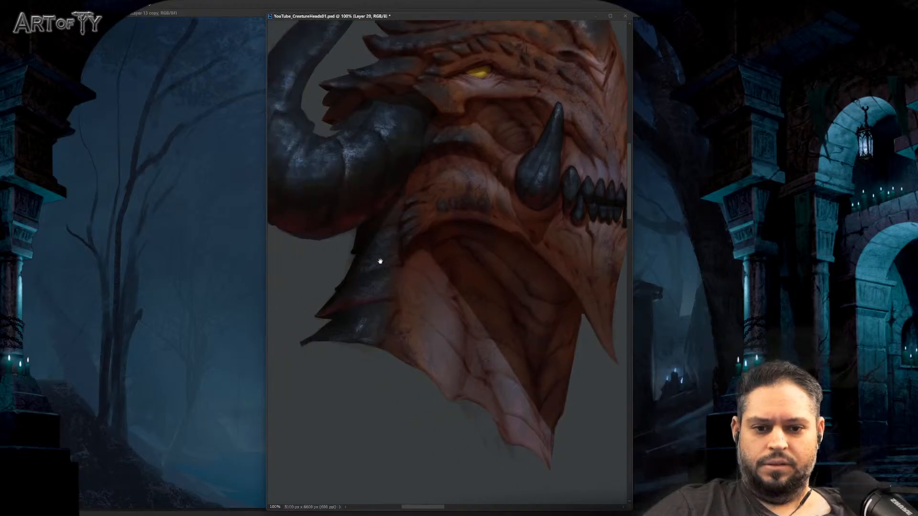
left_click_drag(380, 261, 376, 297)
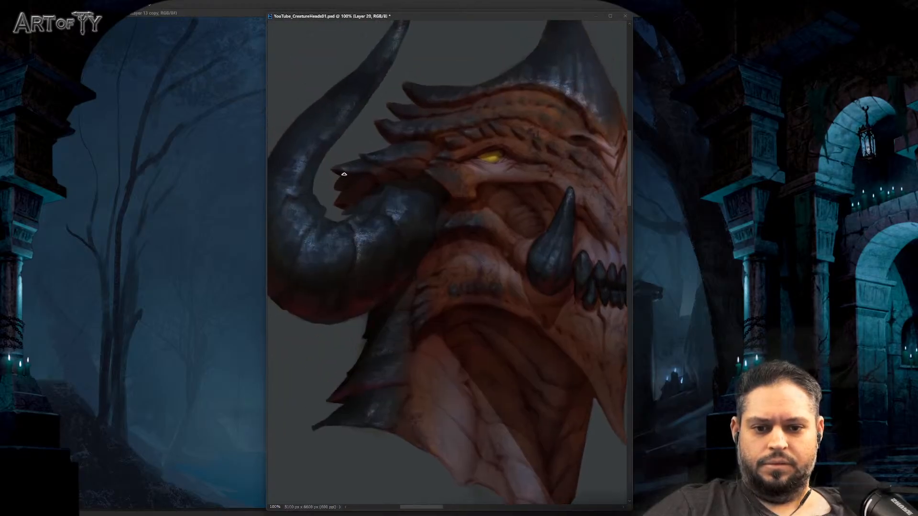
left_click_drag(409, 159, 446, 225)
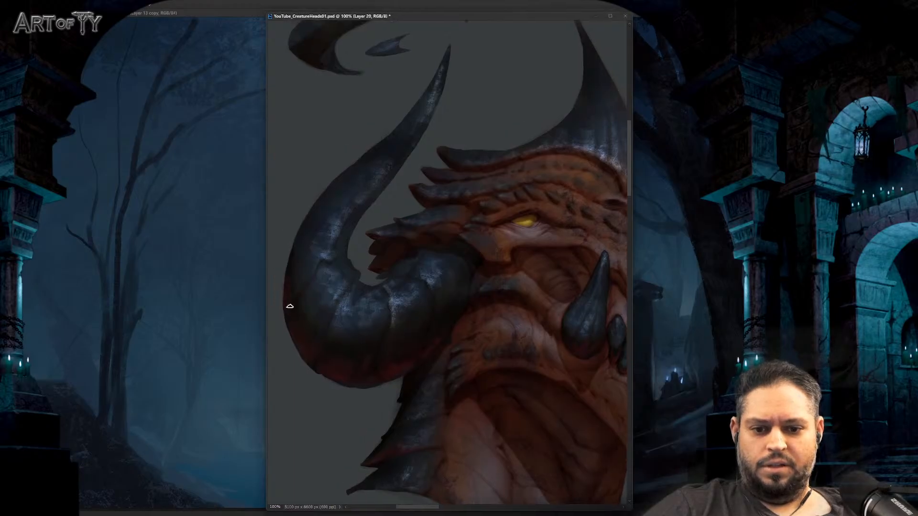
Step: Paint dark red tints along the undersides of the detached horn and spike above the head, and check the overall balance
left_click_drag(381, 152, 352, 205)
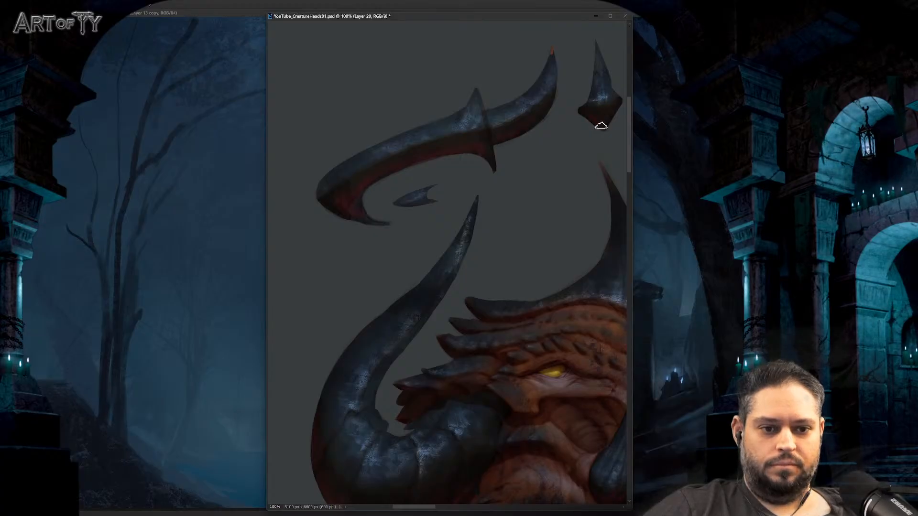
key("ctrl+minus")
key("ctrl+minus")
left_click_drag(576, 252, 566, 235)
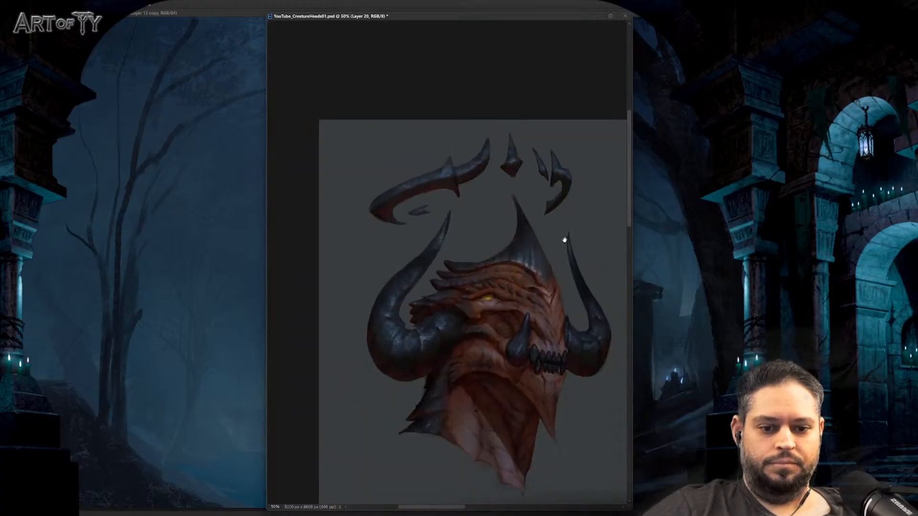
left_click_drag(555, 275, 518, 270)
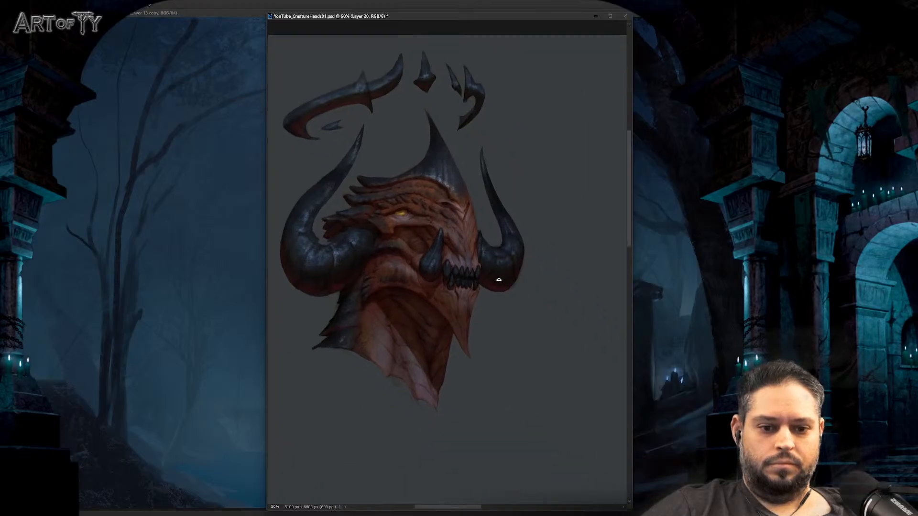
Step: Check the values of the whole creature head in a grayscale proof, then return to the colour view
left_click_drag(545, 214, 580, 206)
key("ctrl+y")
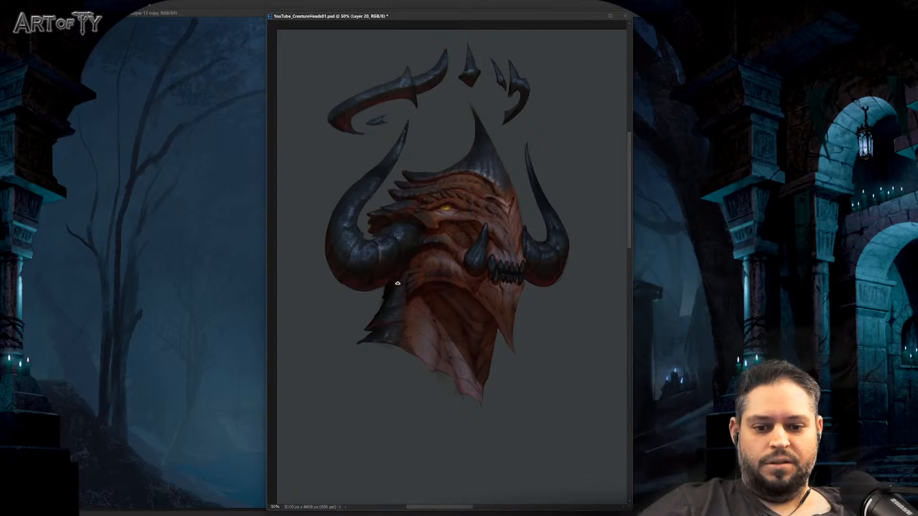
key("ctrl+y")
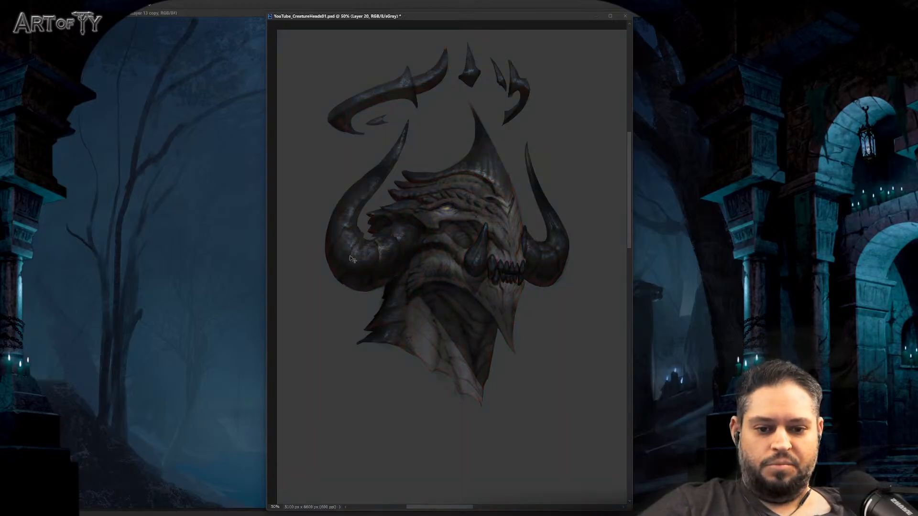
key("ctrl+y")
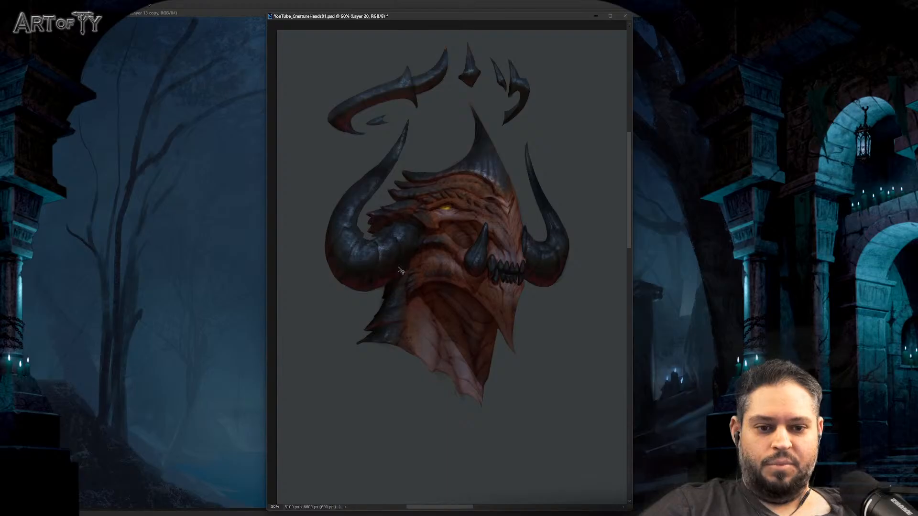
left_click_drag(480, 250, 477, 253)
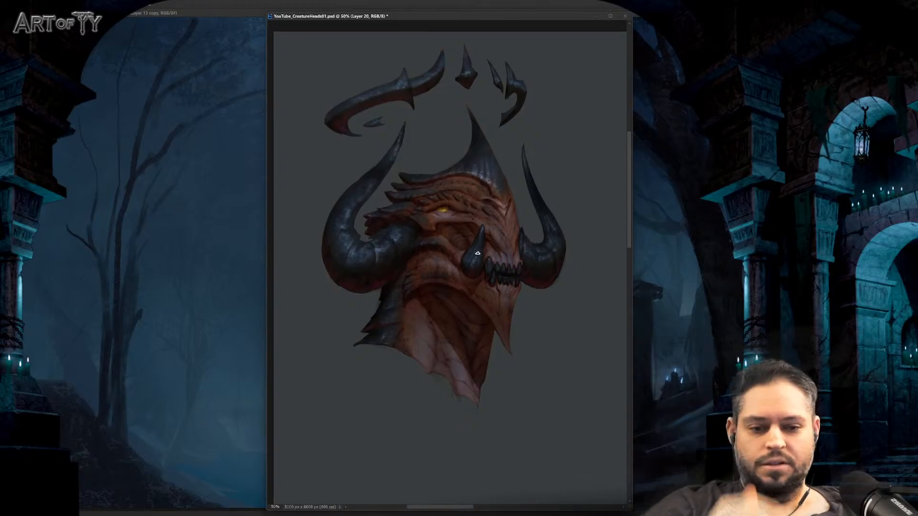
scroll(497, 243, "up", 3)
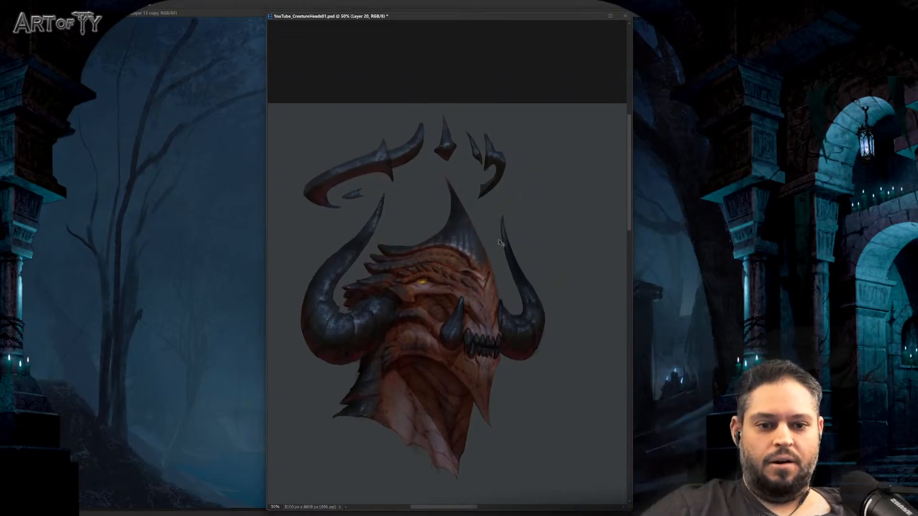
Step: Paint dark red tints on the small hooked spike detached above the head and check them against the whole head
key("ctrl+plus")
key("ctrl+plus")
scroll(507, 144, "up", 3)
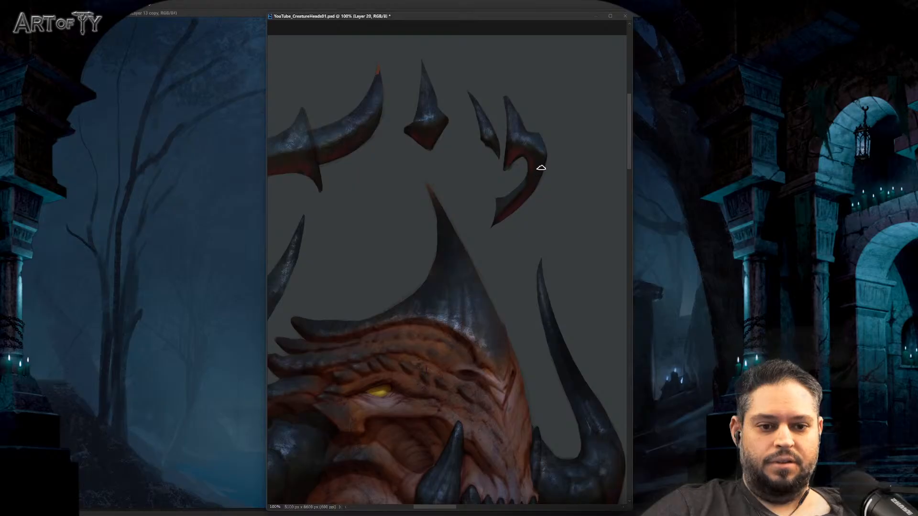
key("ctrl+minus")
left_click_drag(509, 262, 491, 169)
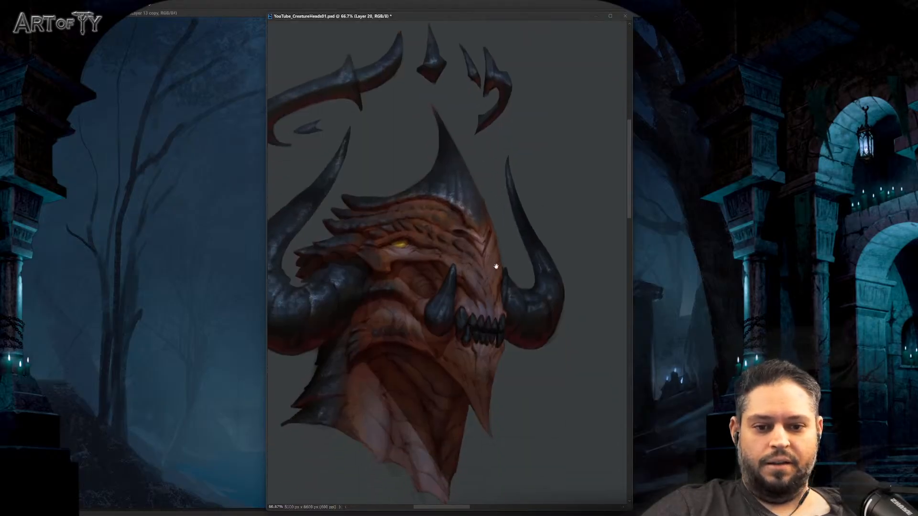
key("ctrl+minus")
scroll(528, 213, "down", 1)
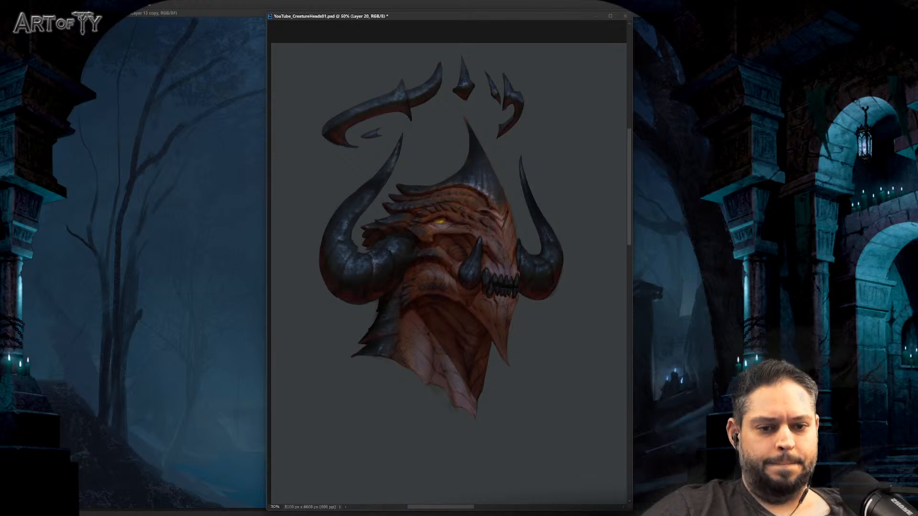
Step: Rename Layer 20 as Bounce and Layer 19 as Key Tint
key("ctrl+shift+n")
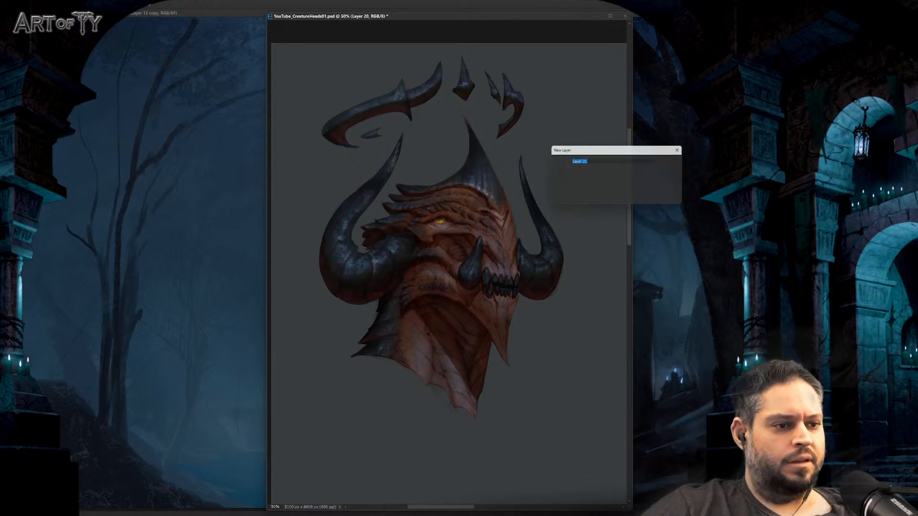
key("Return")
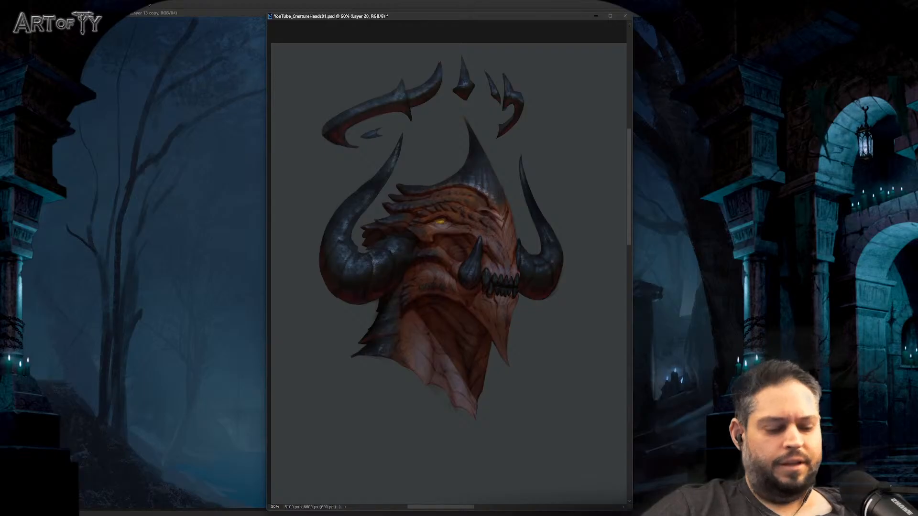
type("Bounce")
key("Return")
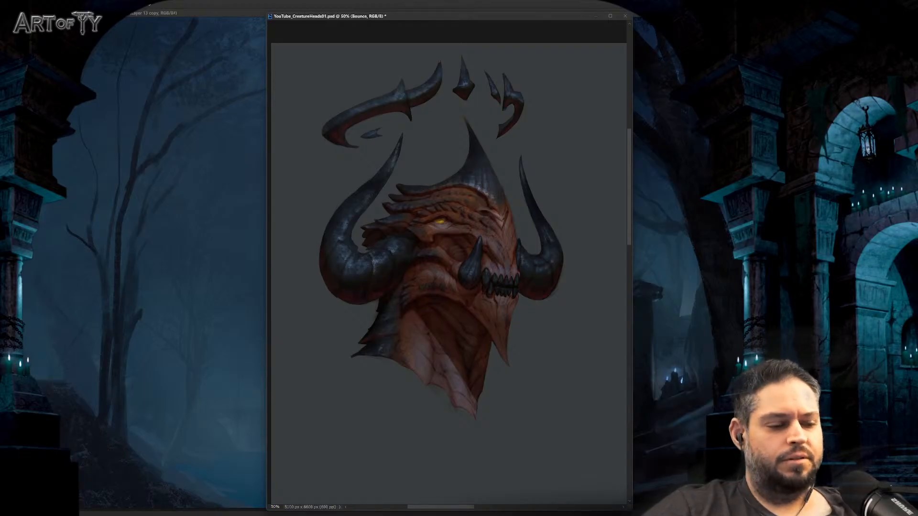
key("alt+bracketleft")
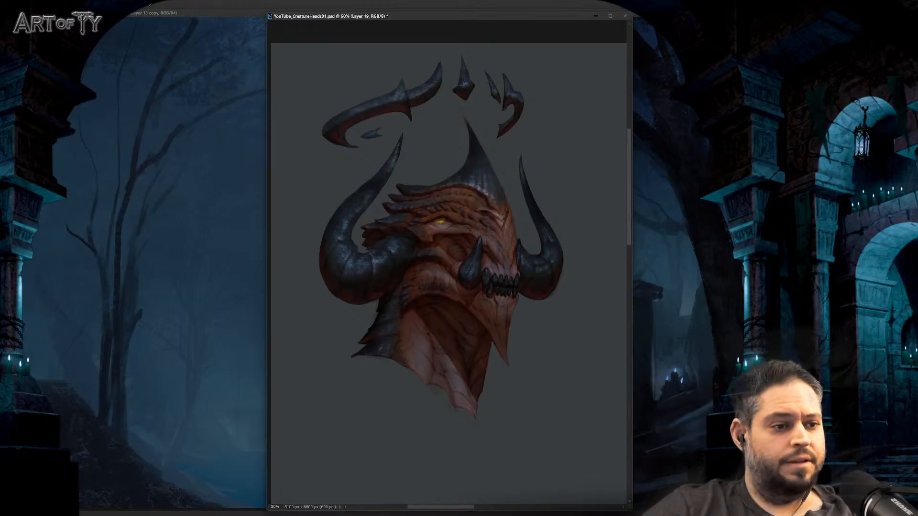
key("alt+bracketleft")
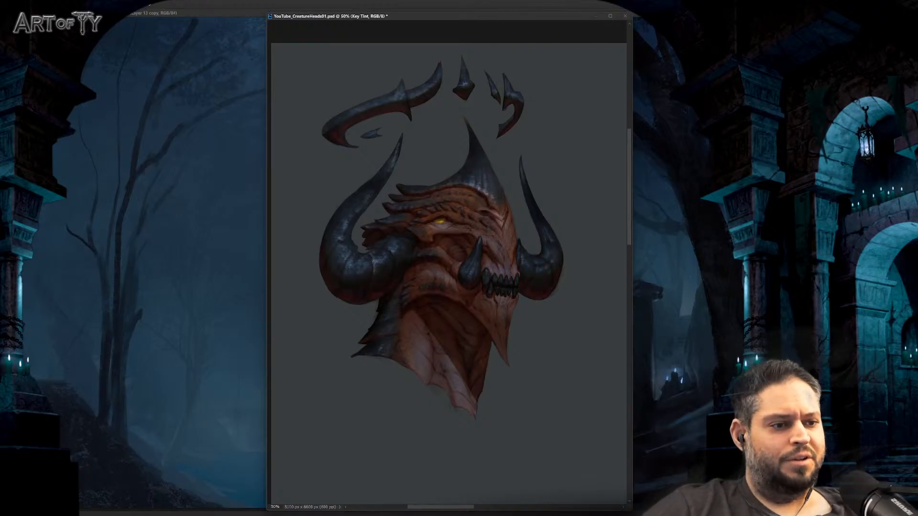
Step: Add a new layer named Rim and choose the INK HVY brush
key("alt+bracketleft")
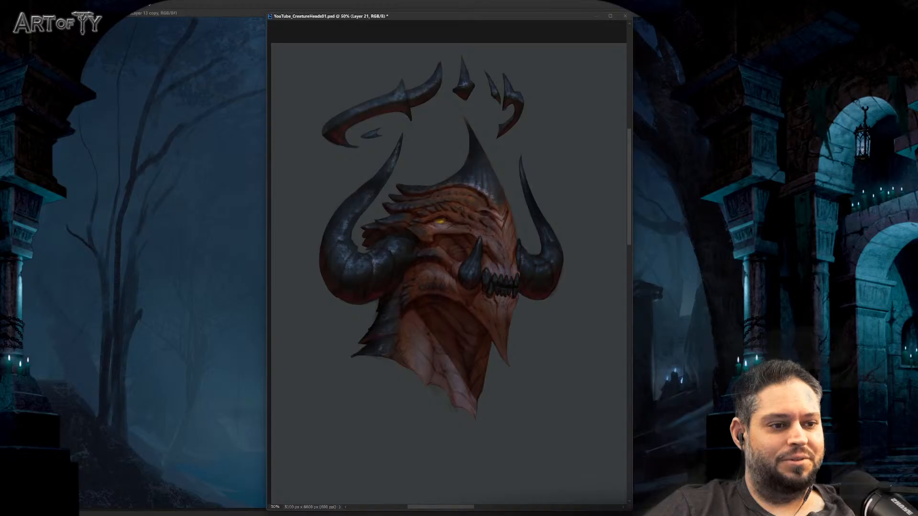
key("alt+bracketleft")
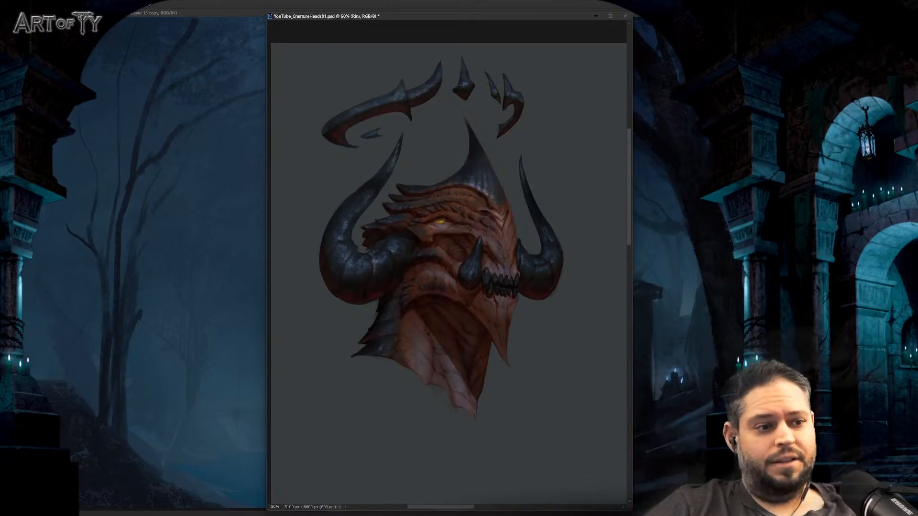
scroll(449, 274, "left", 1)
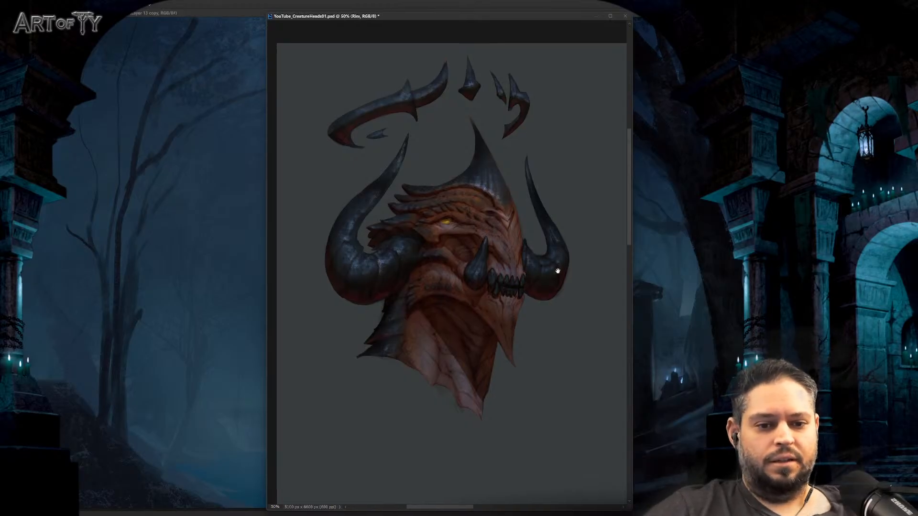
middle_click(478, 201)
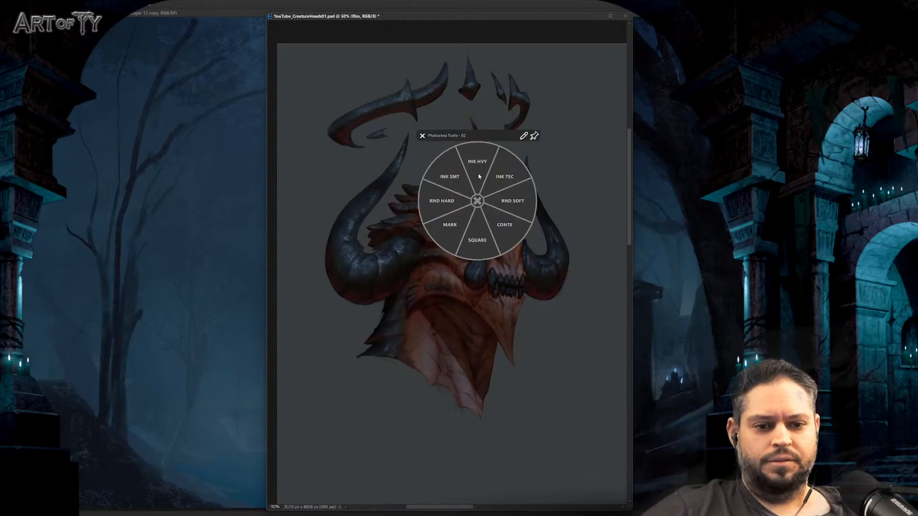
left_click(479, 176)
Step: Paint a thin white rim light down the front edge of the face from the brow to the teeth
left_click_drag(500, 284, 486, 303)
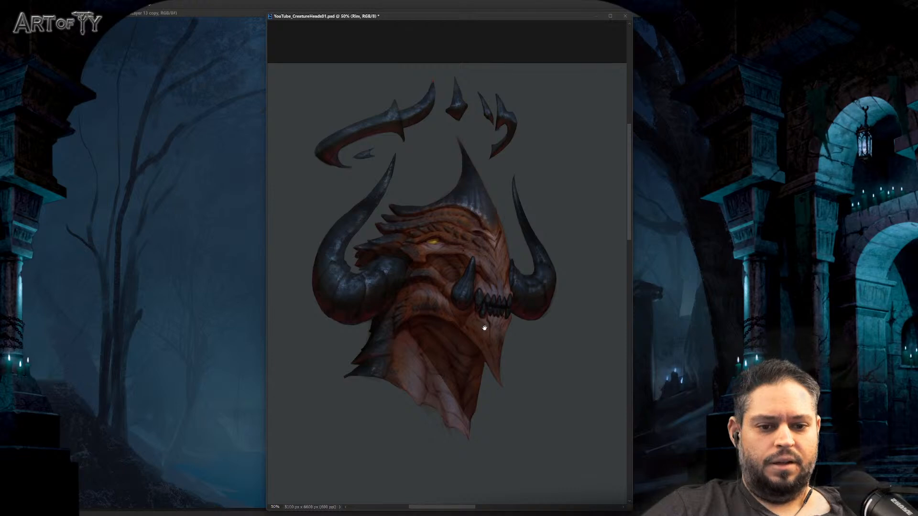
left_click_drag(483, 330, 453, 328)
key("ctrl+equal")
left_click_drag(477, 207, 489, 266)
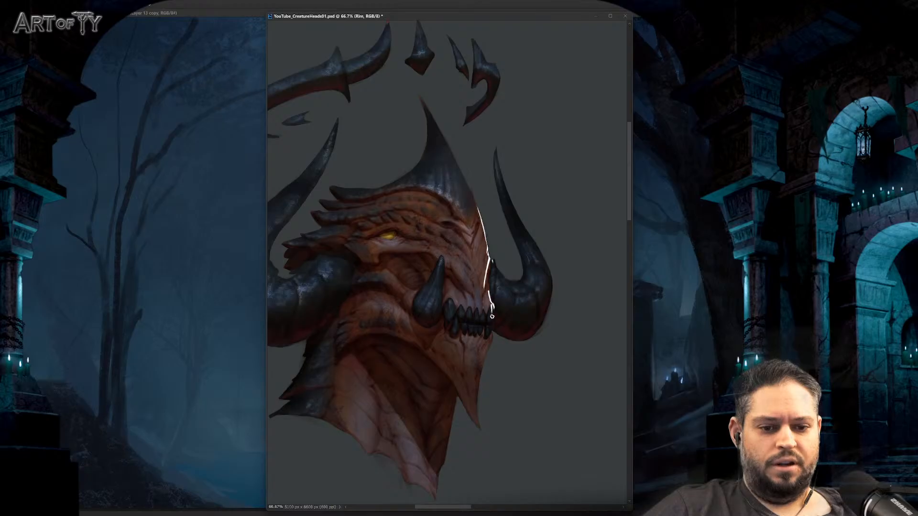
key("ctrl+minus")
key("ctrl+minus")
mouse_move(482, 212)
left_mouse_down()
mouse_move(497, 267)
mouse_move(482, 242)
left_mouse_up()
key("ctrl+equal")
key("ctrl+equal")
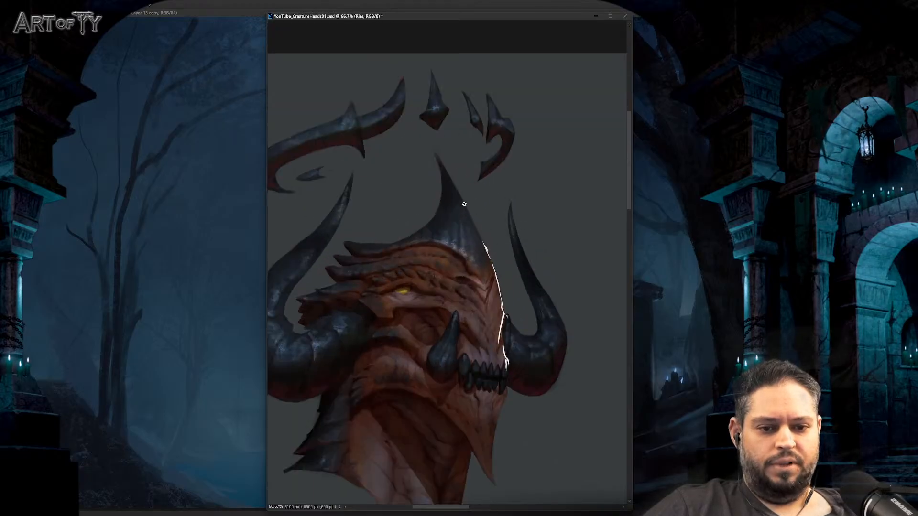
Step: Extend the white rim light along the front edge of the head crest up to its tip and check it from afar
left_click_drag(463, 200, 484, 244)
left_click_drag(439, 158, 434, 152)
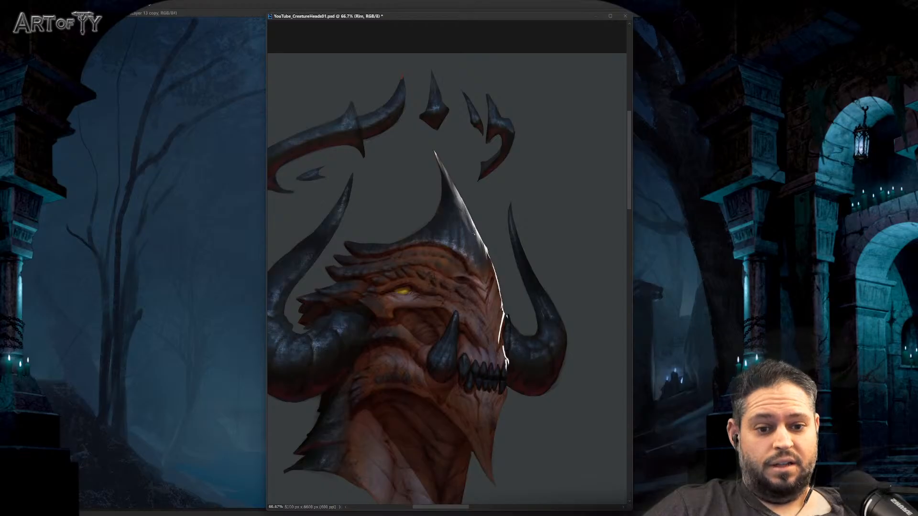
key("ctrl+minus")
key("ctrl+minus")
key("ctrl+minus")
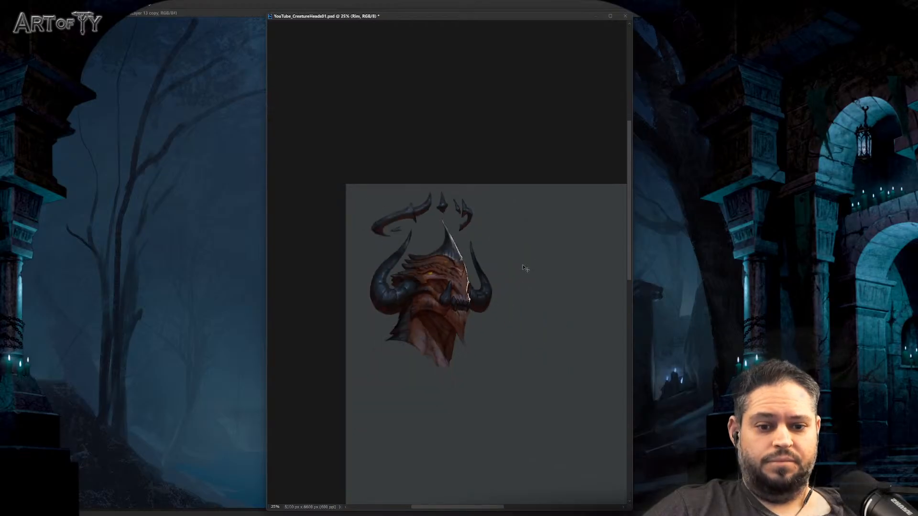
key("ctrl+plus")
key("ctrl+plus")
key("ctrl+plus")
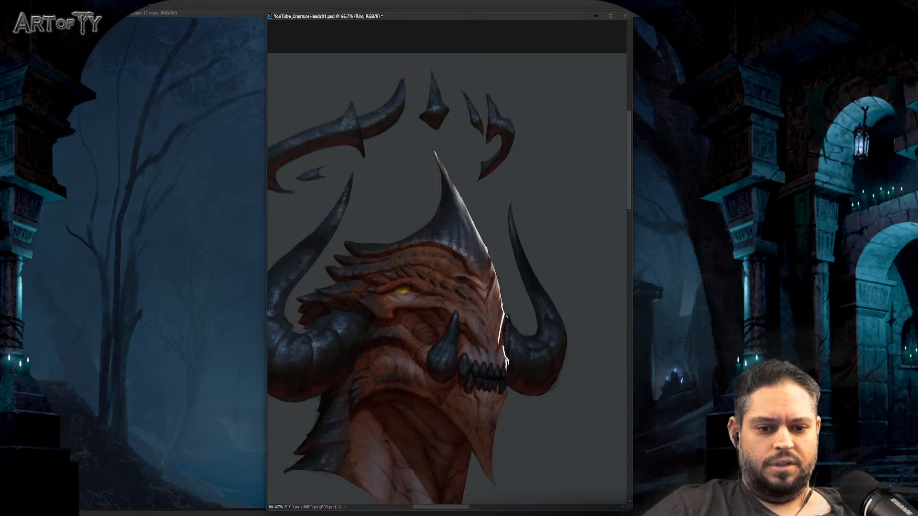
Step: Refine the rim light along the muzzle and crest edge, and check its values in a grayscale proof
left_click_drag(501, 310, 501, 332)
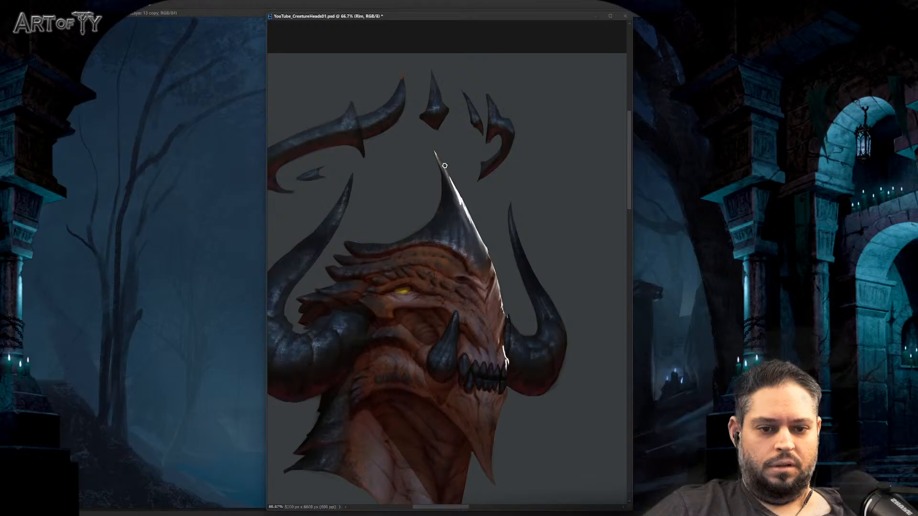
key("ctrl+minus")
key("ctrl+minus")
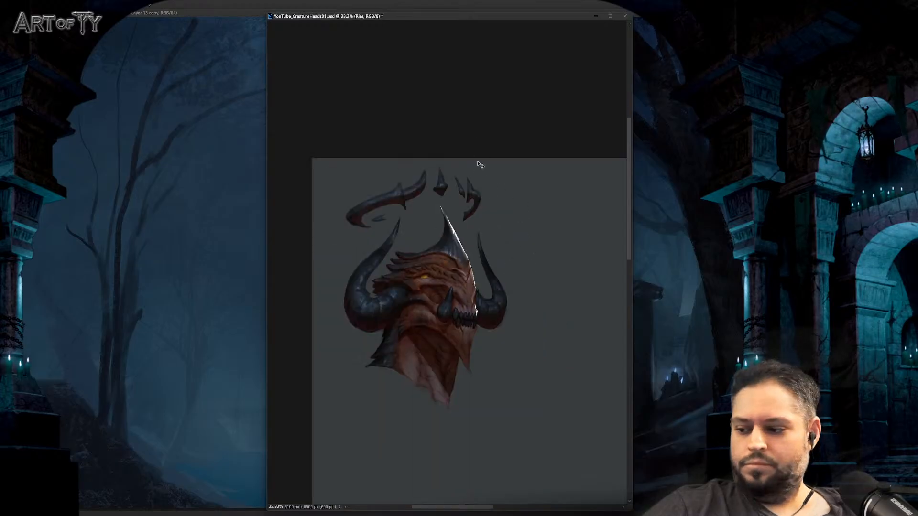
key("ctrl+y")
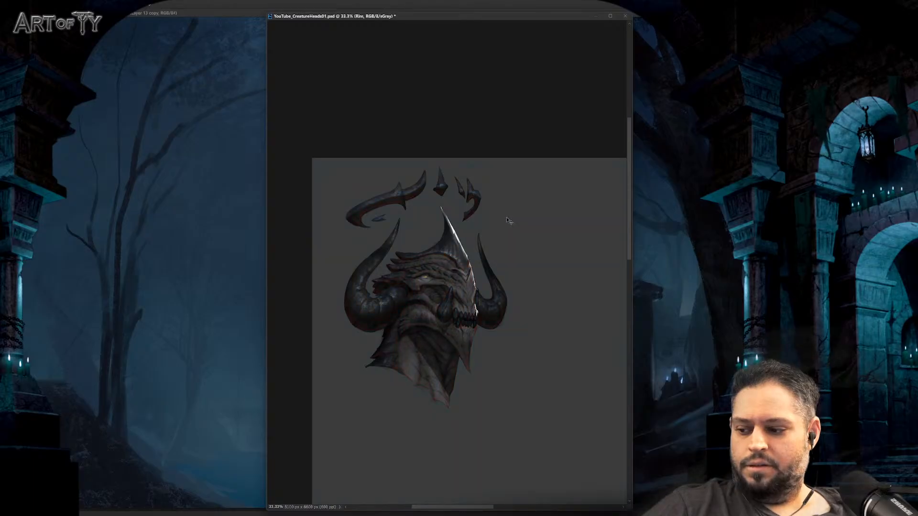
key("ctrl+y")
key("ctrl+plus")
key("ctrl+plus")
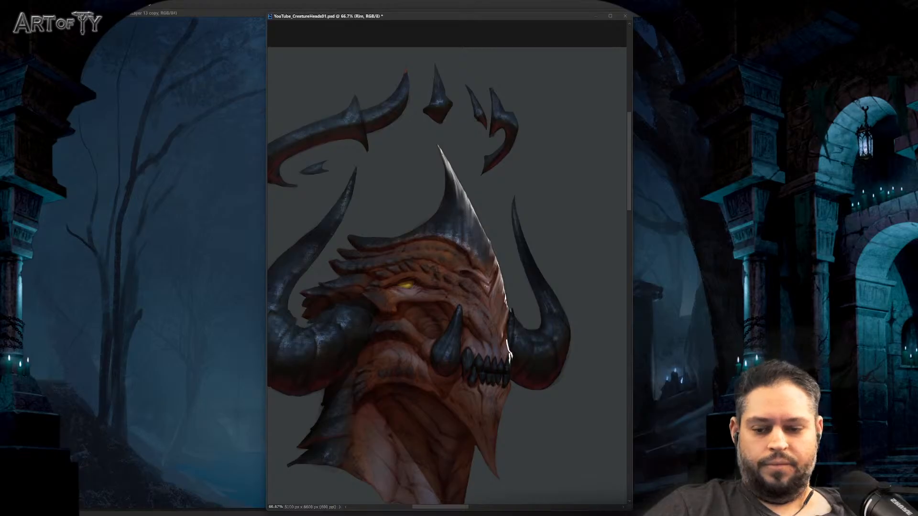
Step: Paint a small white rim highlight on the tip of the cheek tusk and check it against the whole head
left_click_drag(487, 286, 476, 254)
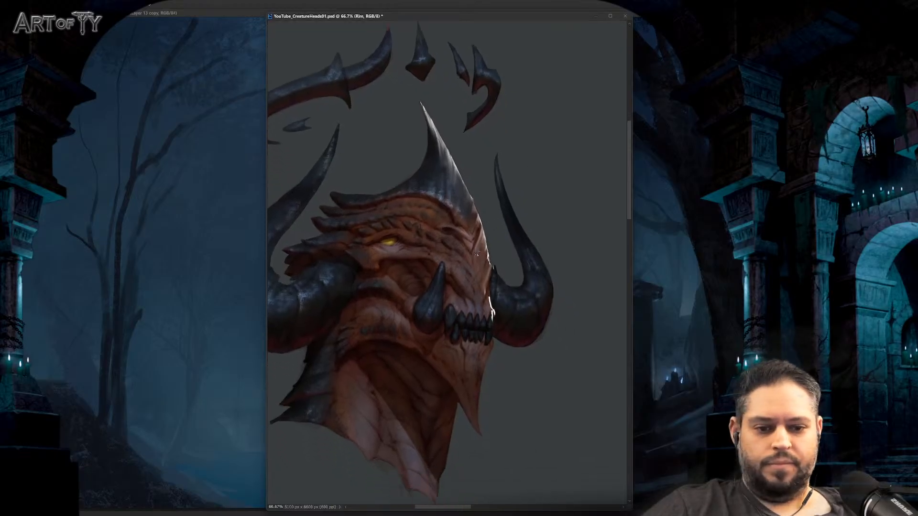
scroll(439, 263, "up", 1)
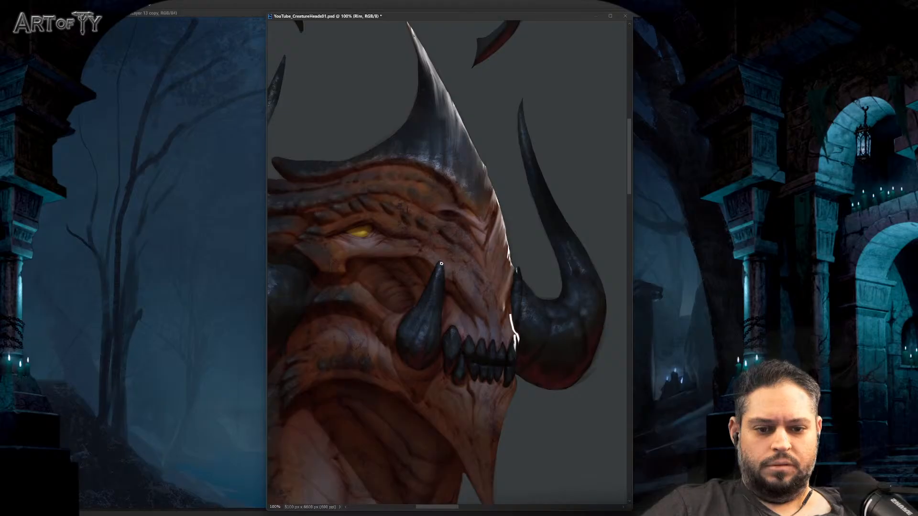
mouse_move(440, 263)
left_mouse_down()
mouse_move(440, 327)
mouse_move(439, 268)
left_mouse_up()
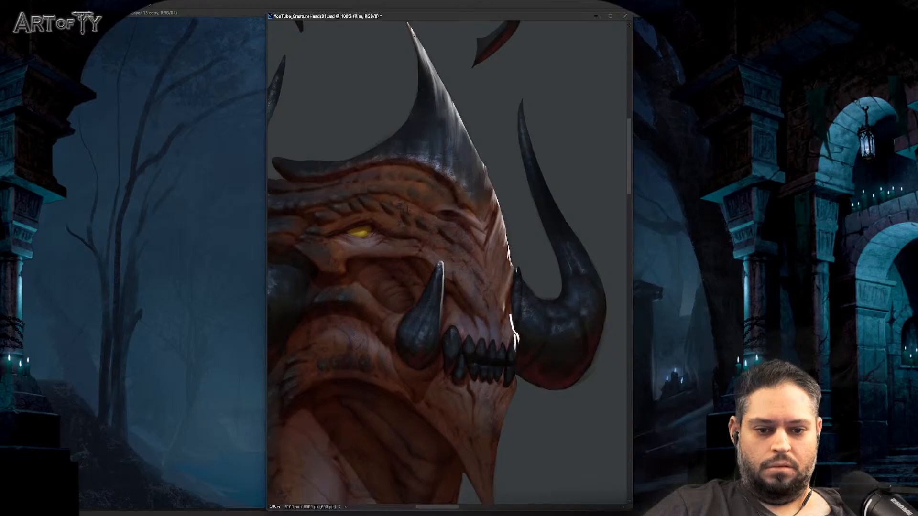
key("ctrl+minus")
key("ctrl+minus")
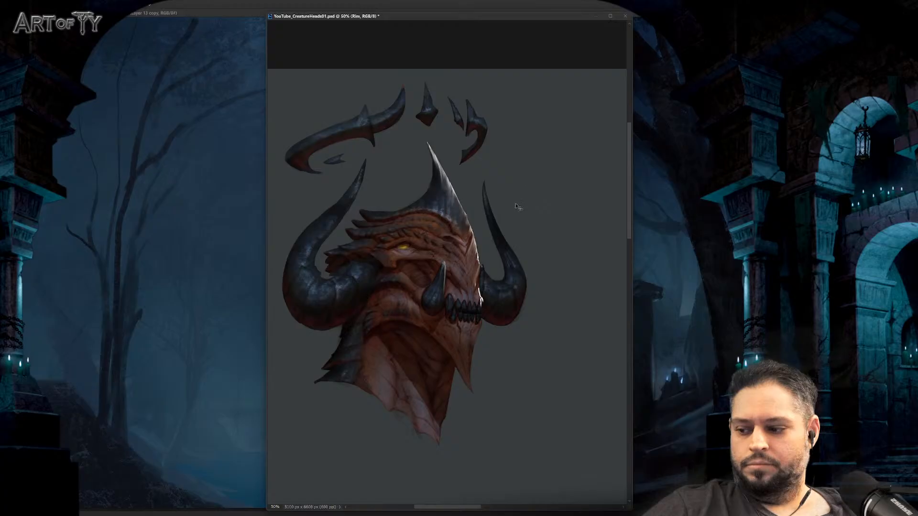
key("ctrl+plus")
key("ctrl+plus")
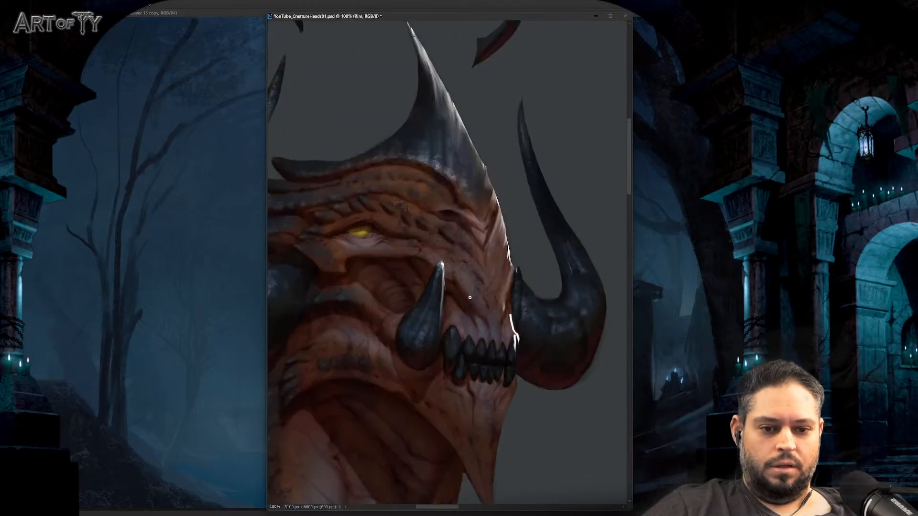
key("ctrl+minus")
key("ctrl+minus")
key("ctrl+plus")
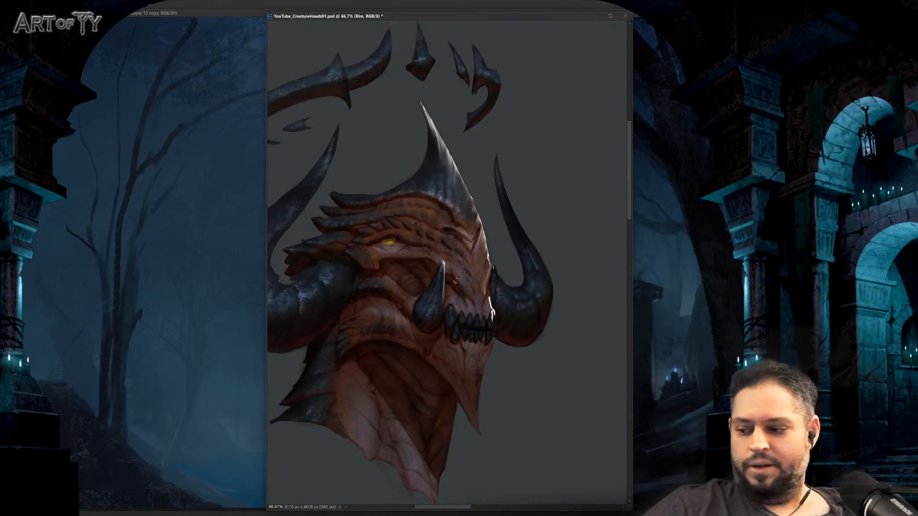
Step: Paint a white rim light along the upper edge of the far horn's base beside the muzzle and check it from afar
left_click_drag(508, 262, 503, 262)
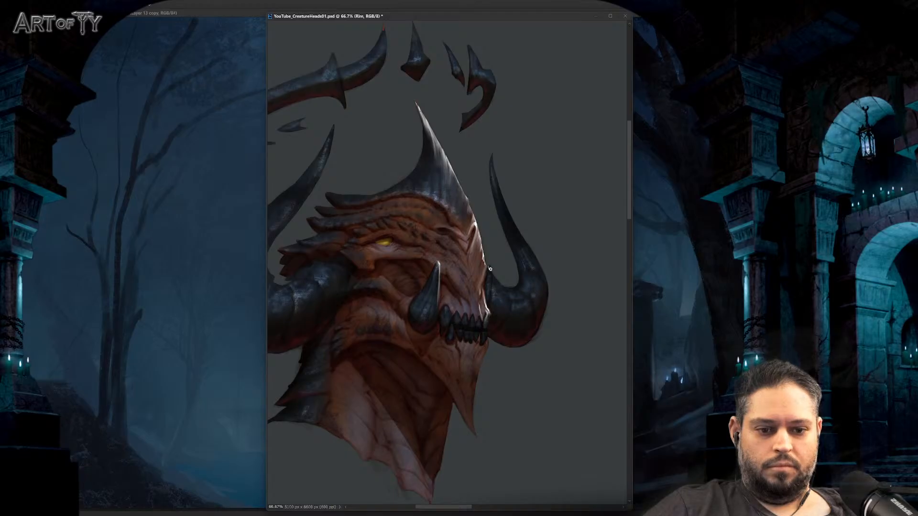
mouse_move(489, 267)
left_mouse_down()
mouse_move(508, 293)
mouse_move(490, 285)
mouse_move(508, 302)
left_mouse_up()
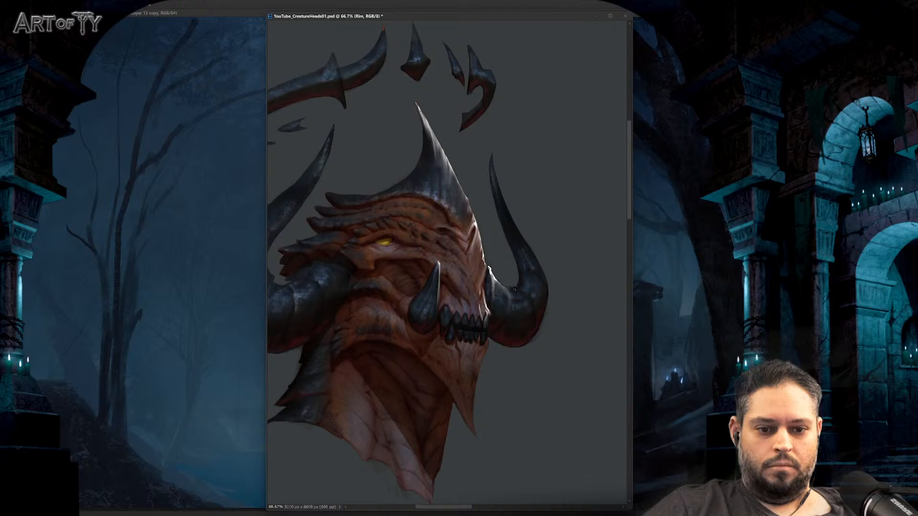
key("ctrl+minus")
key("ctrl+minus")
key("ctrl+plus")
key("ctrl+plus")
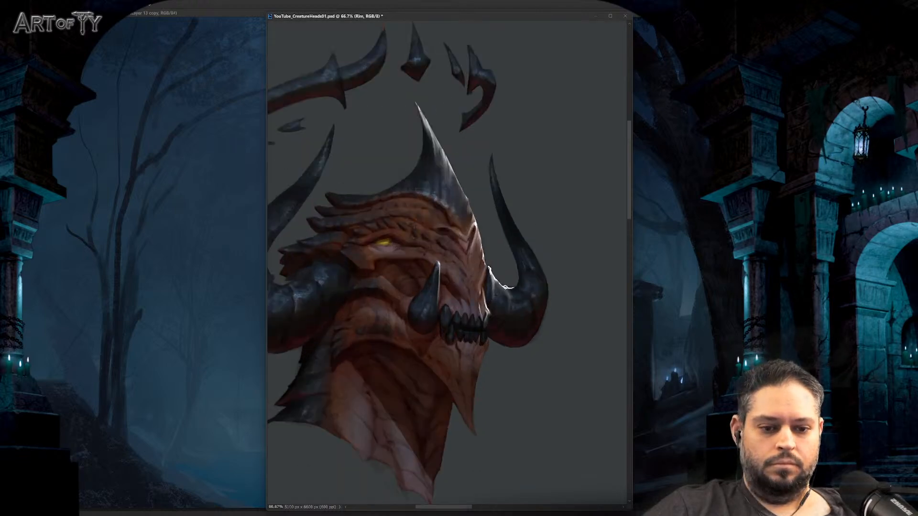
mouse_move(505, 287)
left_mouse_down()
mouse_move(517, 290)
mouse_move(520, 273)
left_mouse_up()
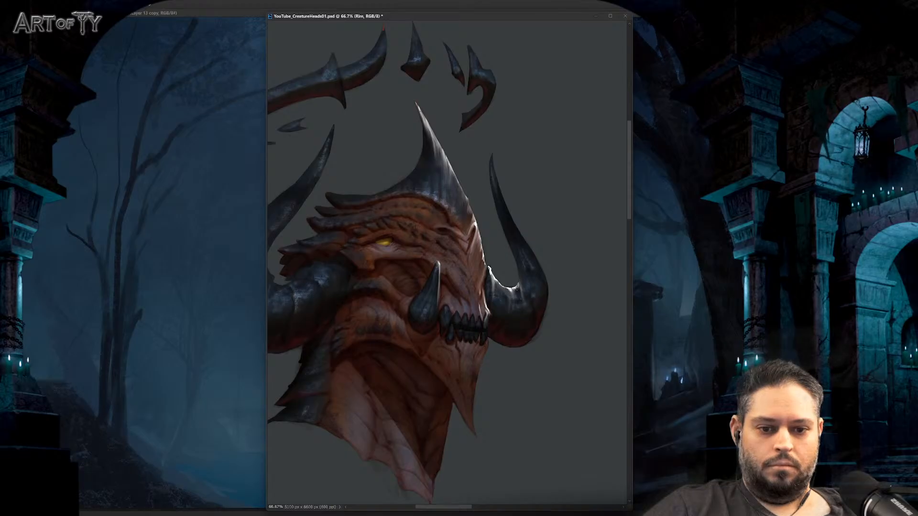
key("ctrl+minus")
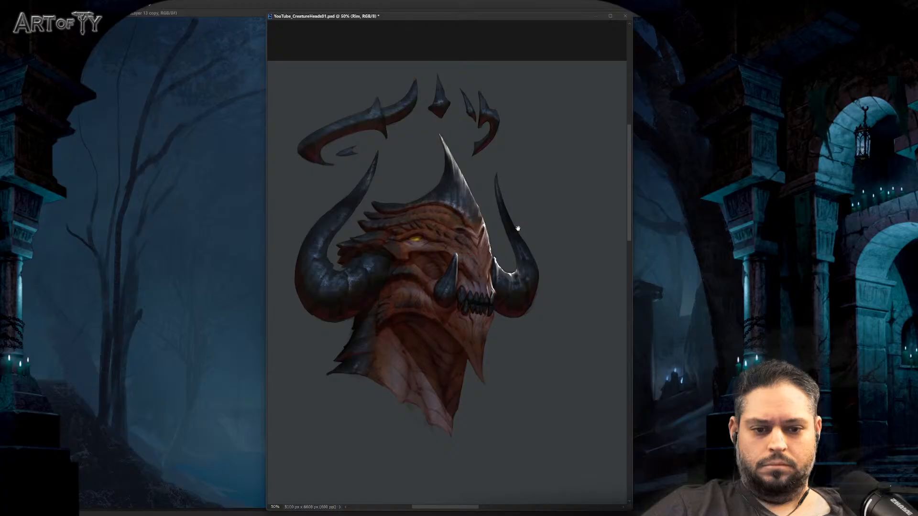
Step: Paint a thin white rim light on the far horn from its tip down the shaft, checking it against the whole head
scroll(503, 220, "up", 1)
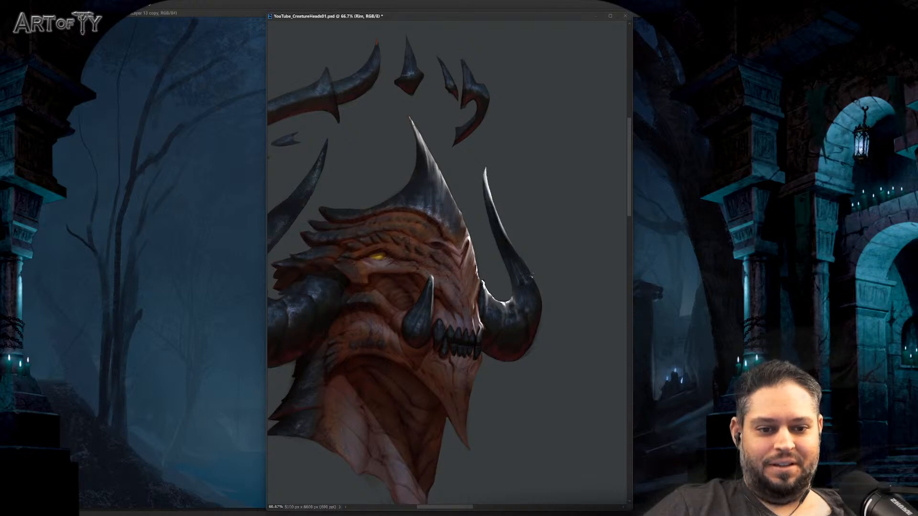
key("ctrl+minus")
key("ctrl+minus")
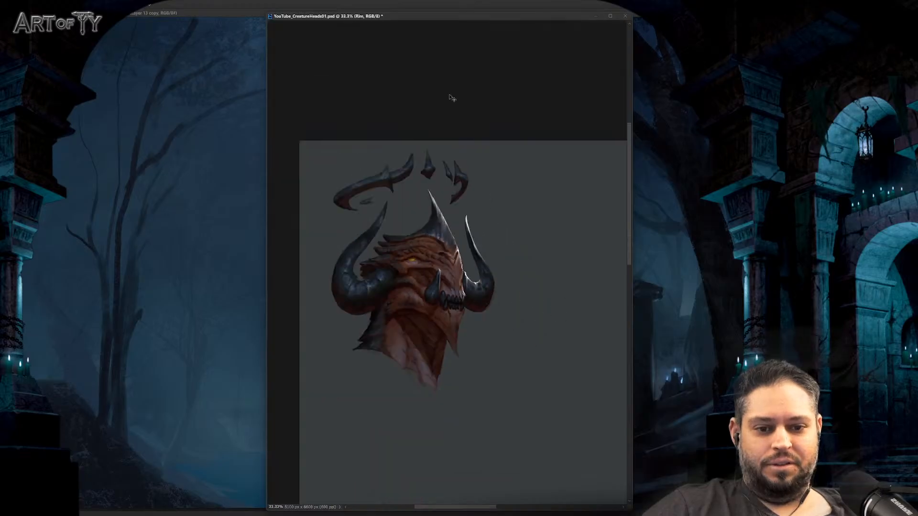
key("ctrl+plus")
key("ctrl+plus")
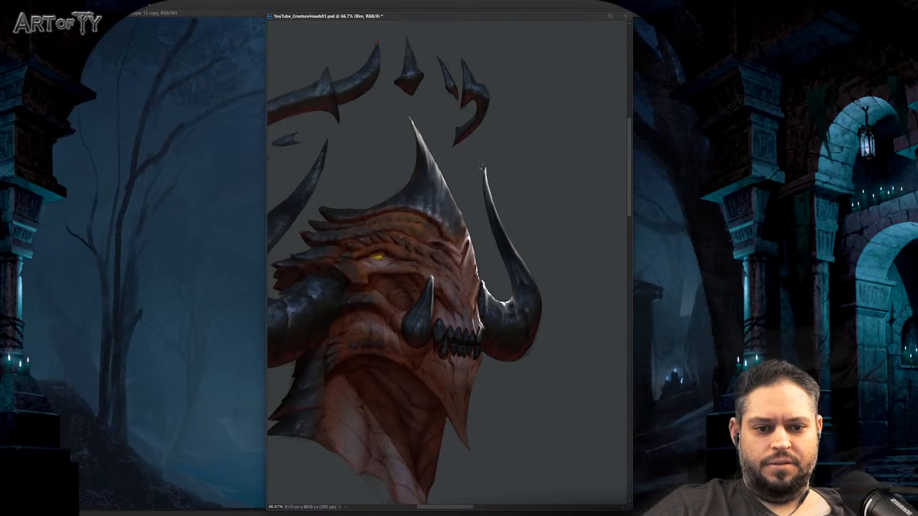
mouse_move(480, 168)
left_mouse_down()
mouse_move(508, 33)
mouse_move(507, 235)
left_mouse_up()
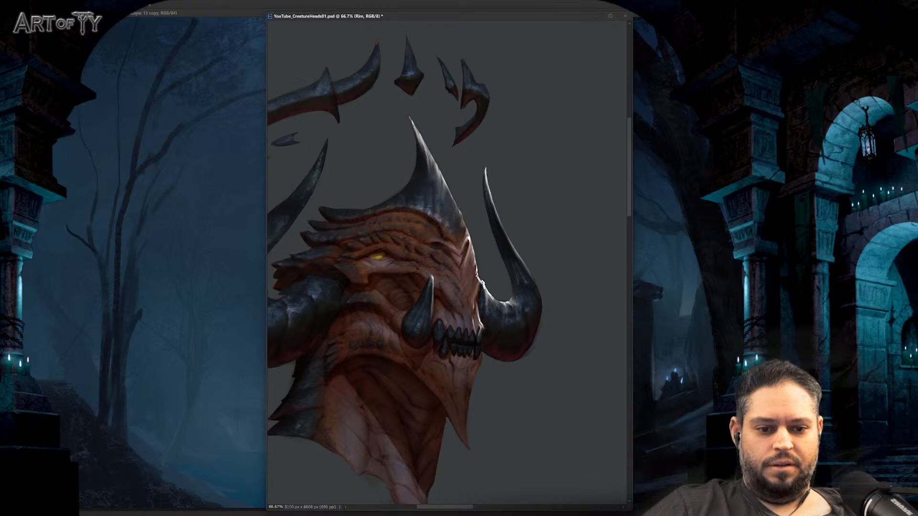
left_click_drag(524, 237, 510, 277)
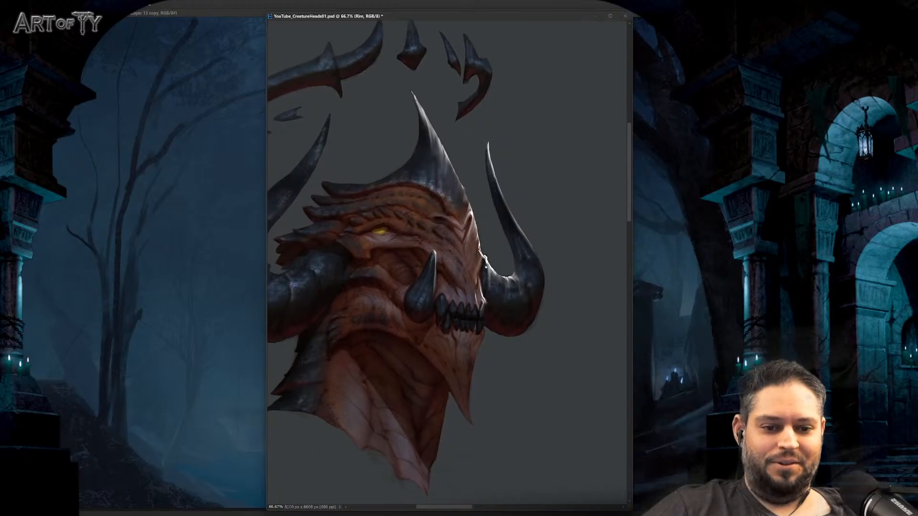
key("ctrl+plus")
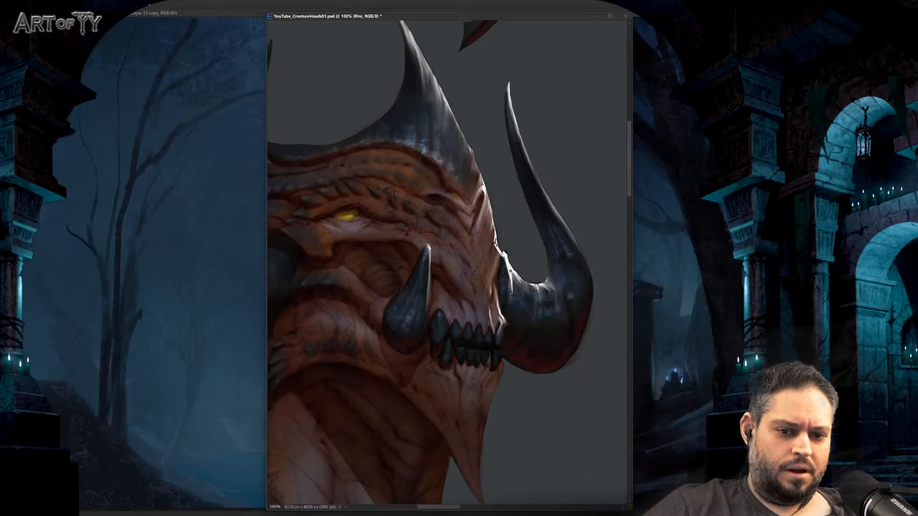
key("ctrl+minus")
key("ctrl+minus")
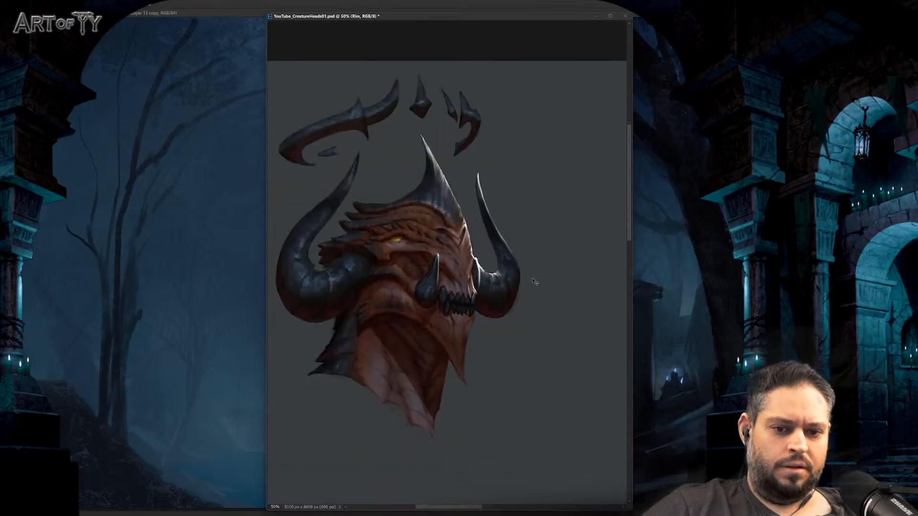
key("ctrl+minus")
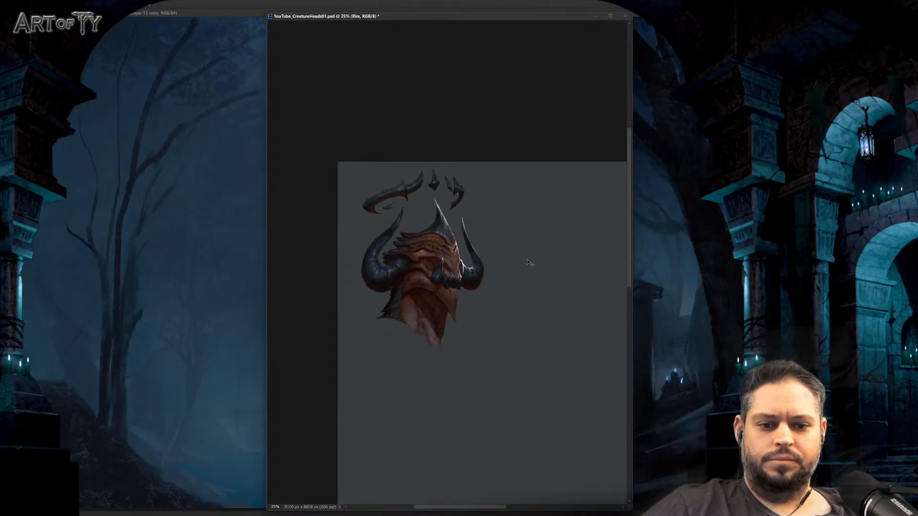
key("ctrl+plus")
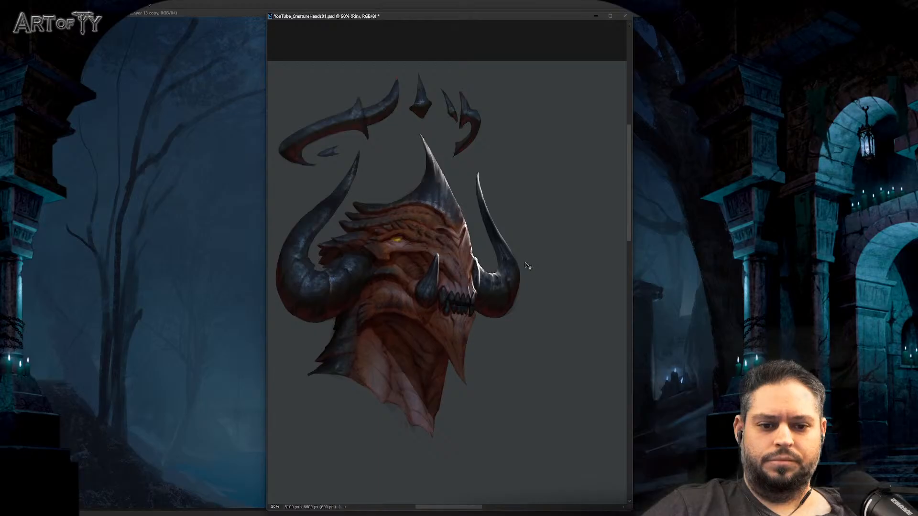
key("ctrl+plus")
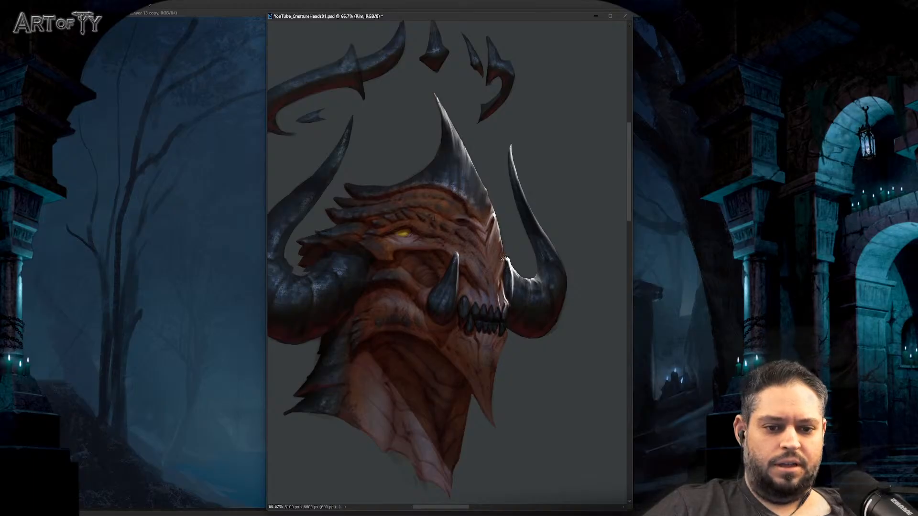
key("ctrl+minus")
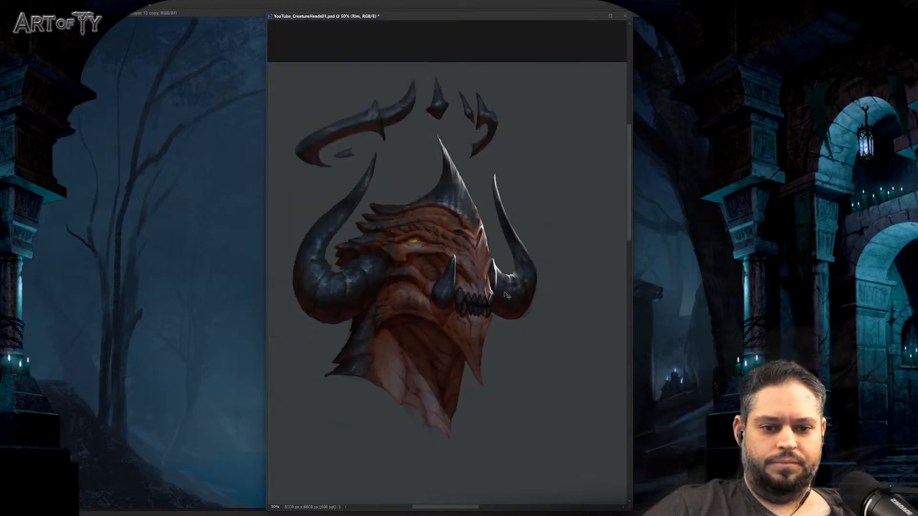
key("ctrl+plus")
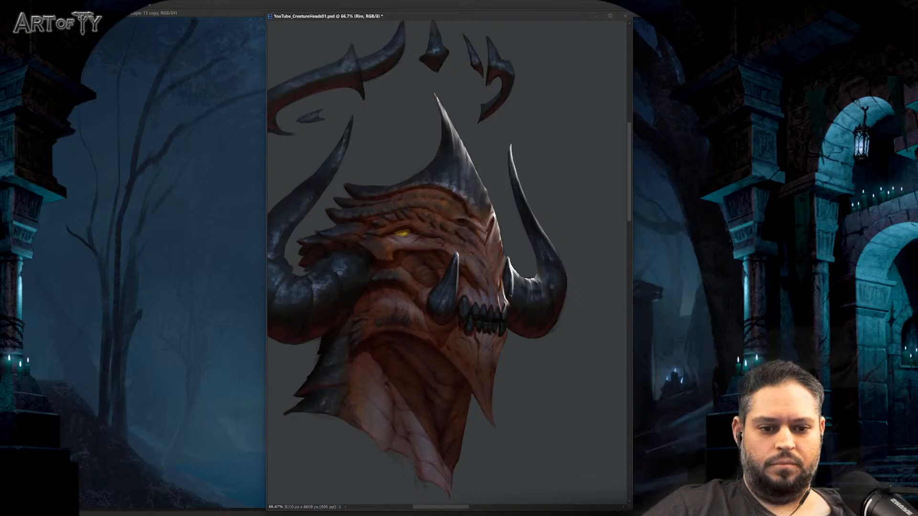
key("ctrl+minus")
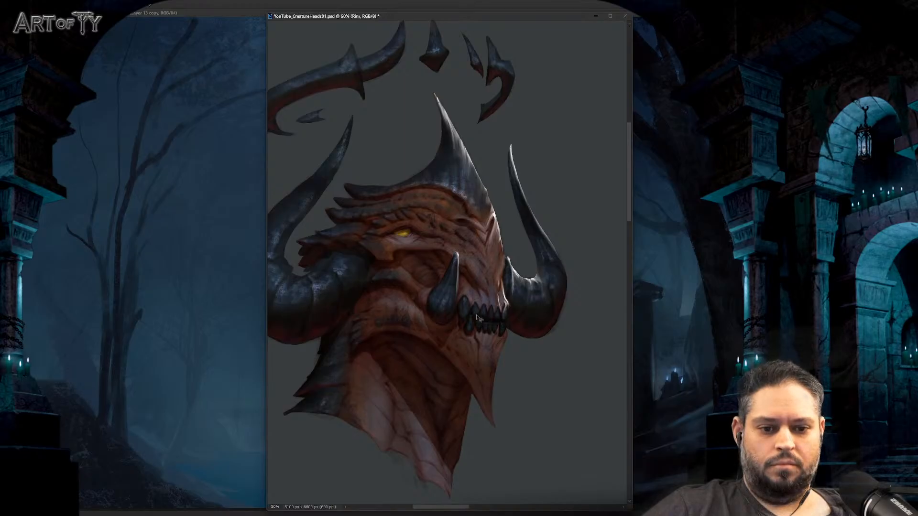
key("ctrl+plus")
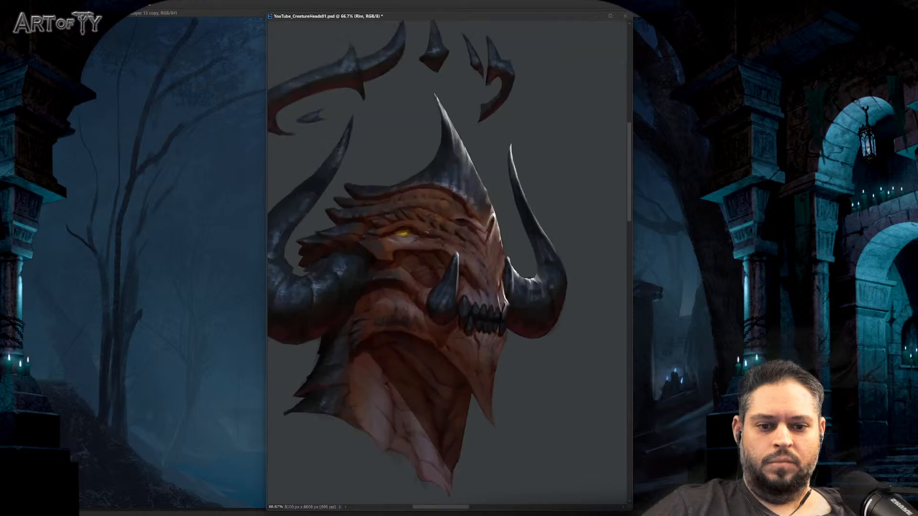
Step: Paint a thin bright rim highlight along the upper edge of the creature's topmost brow spike on the Rim layer
left_click_drag(426, 231, 451, 264)
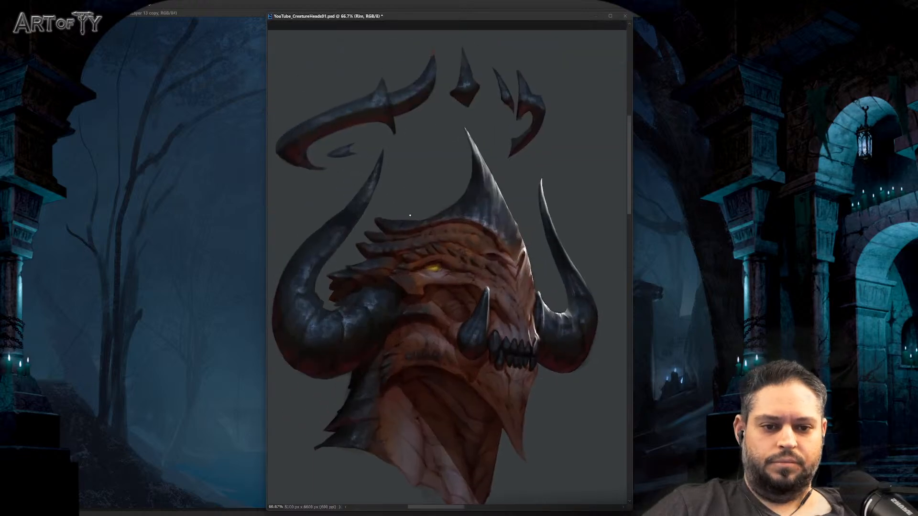
mouse_move(377, 218)
left_mouse_down()
mouse_move(413, 220)
mouse_move(383, 223)
left_mouse_up()
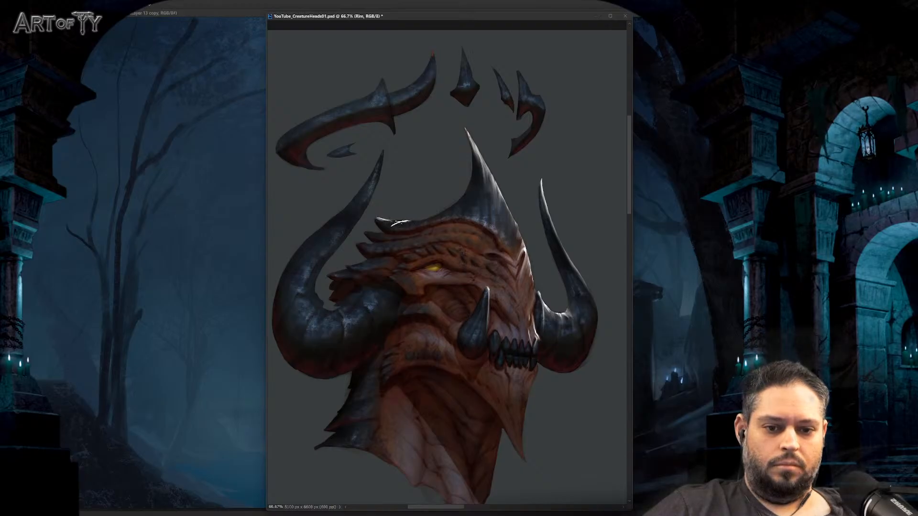
mouse_move(395, 223)
left_mouse_down()
mouse_move(412, 222)
mouse_move(401, 225)
left_mouse_up()
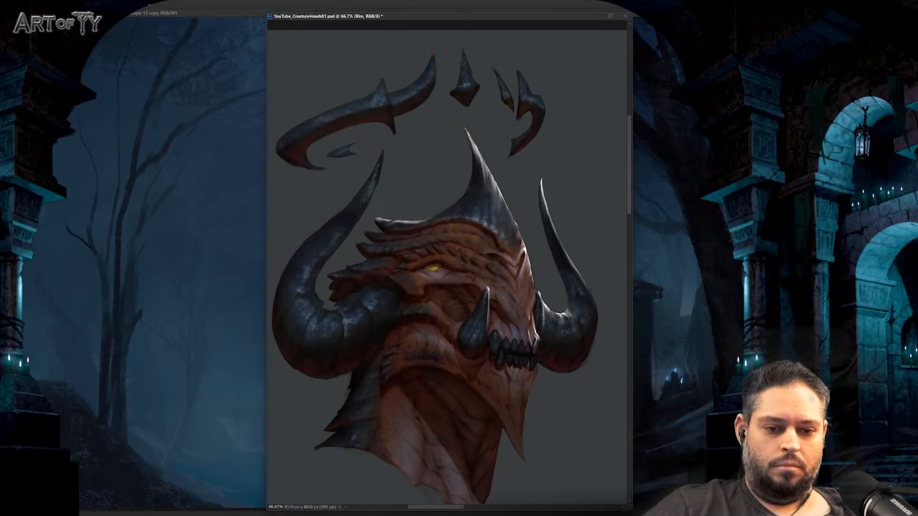
key("ctrl+minus")
key("ctrl+minus")
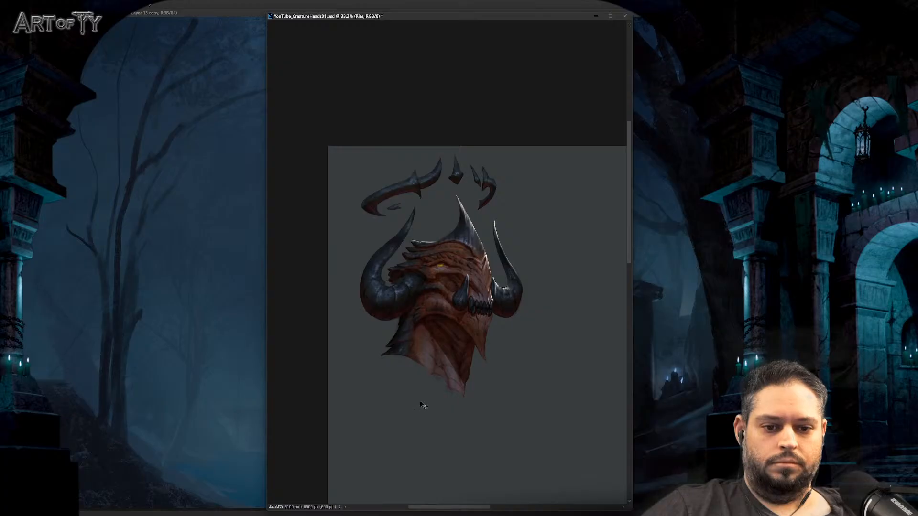
Step: Paint a rim highlight along the inner edge of the large left horn near its tip
key("ctrl+plus")
key("ctrl+plus")
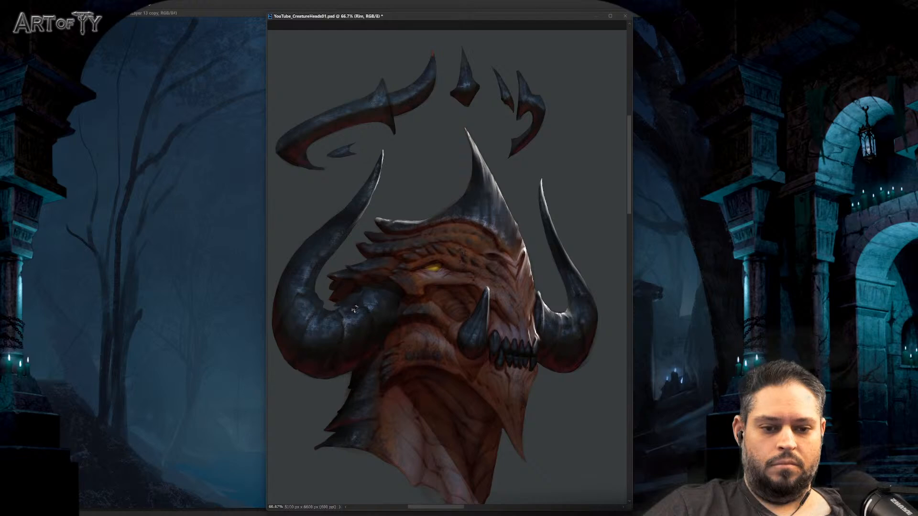
key("ctrl+minus")
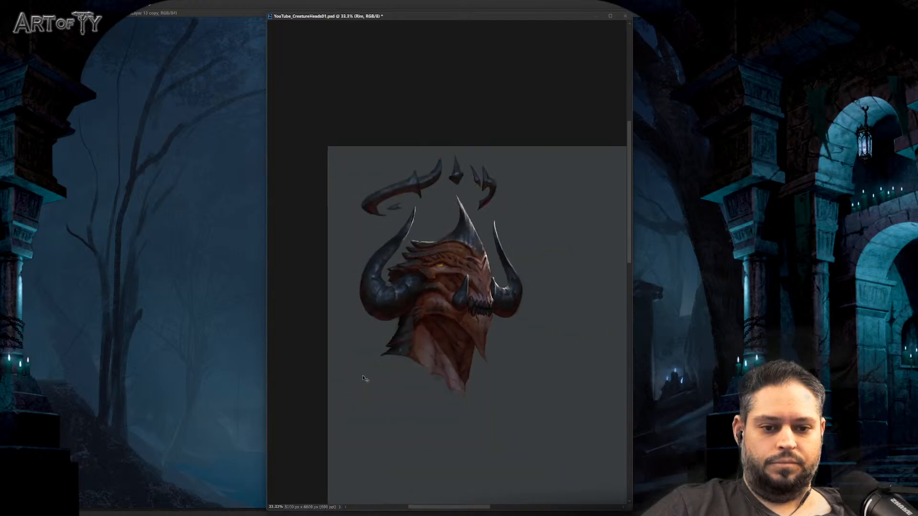
key("ctrl+minus")
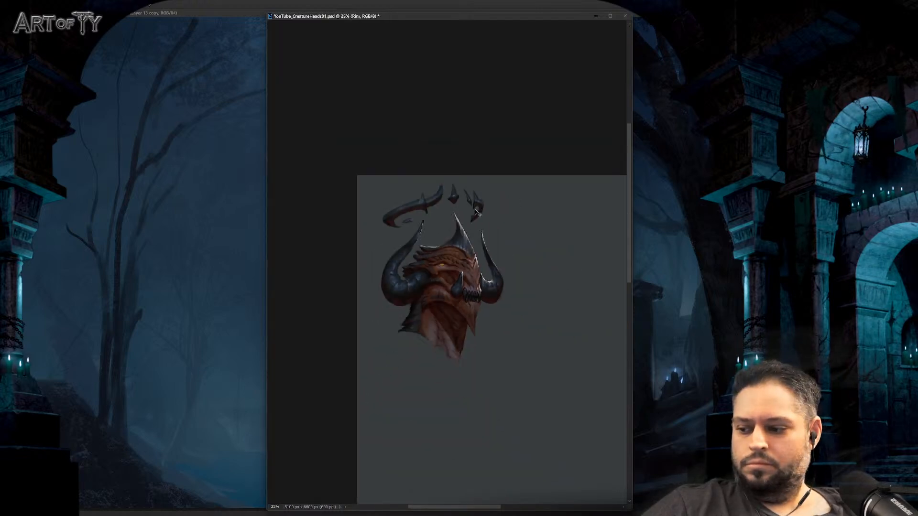
Step: Paint subtle rim light along the outer edge of the creature's jaw and pointed chin
key("ctrl+plus")
key("ctrl+plus")
key("ctrl+plus")
scroll(503, 299, "down", 2)
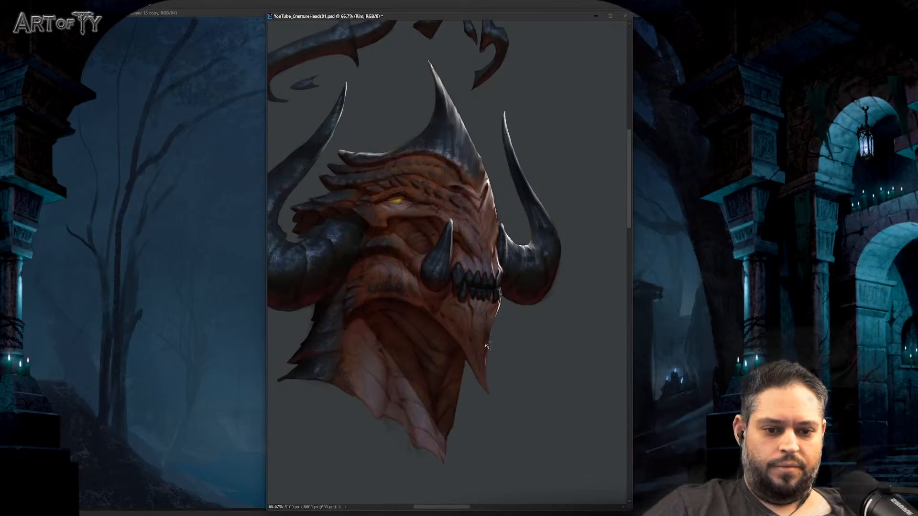
key("ctrl+minus")
key("ctrl+minus")
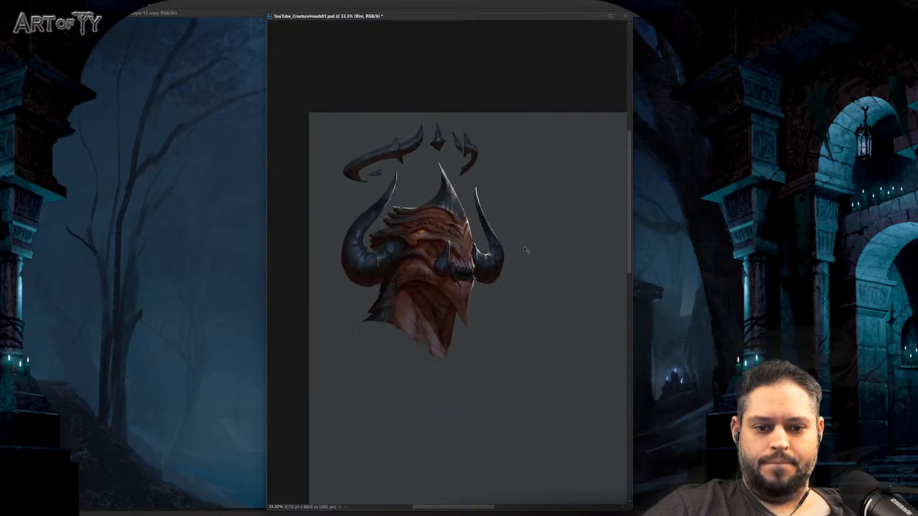
Step: Paint a thin rim highlight down the front edge of the neck below the chin
key("ctrl+plus")
key("ctrl+plus")
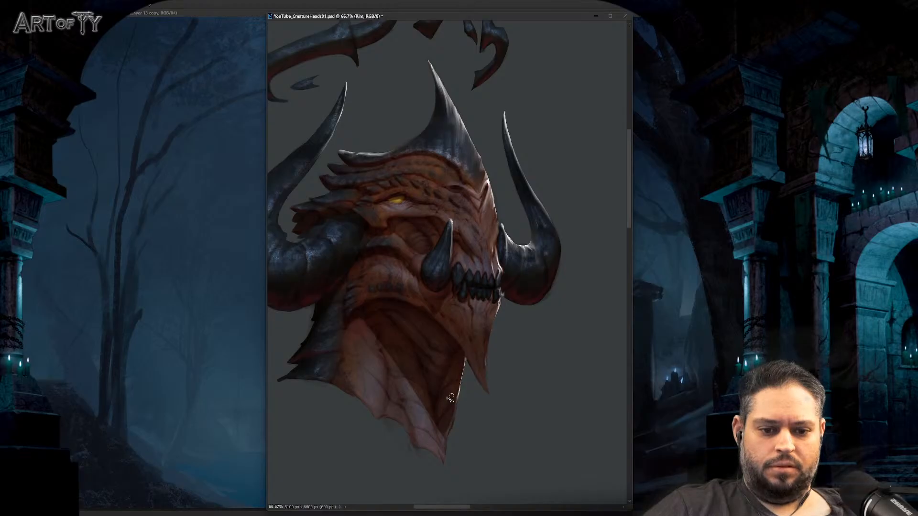
key("ctrl+minus")
key("ctrl+minus")
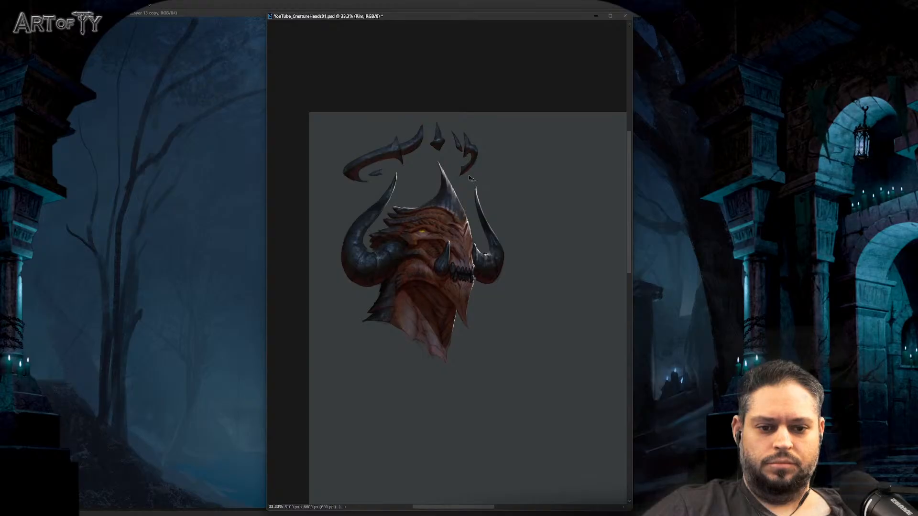
Step: Paint rim highlights on the floating central spike and the two pointed shards beside it above the head
key("ctrl+plus")
key("ctrl+plus")
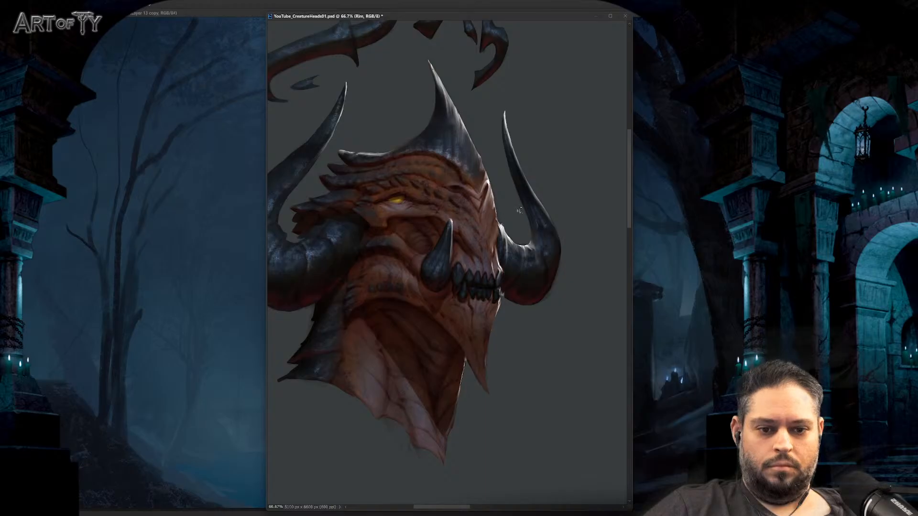
left_click_drag(508, 197, 512, 208)
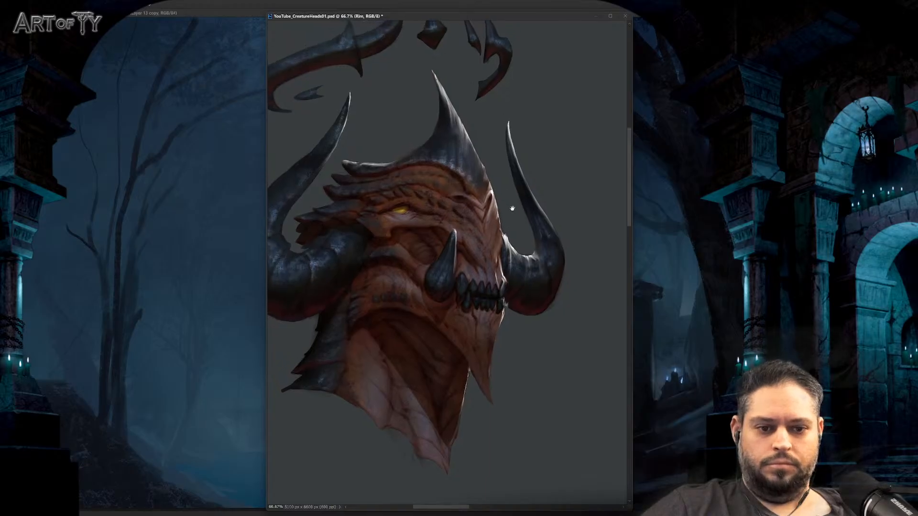
scroll(512, 209, "up", 5)
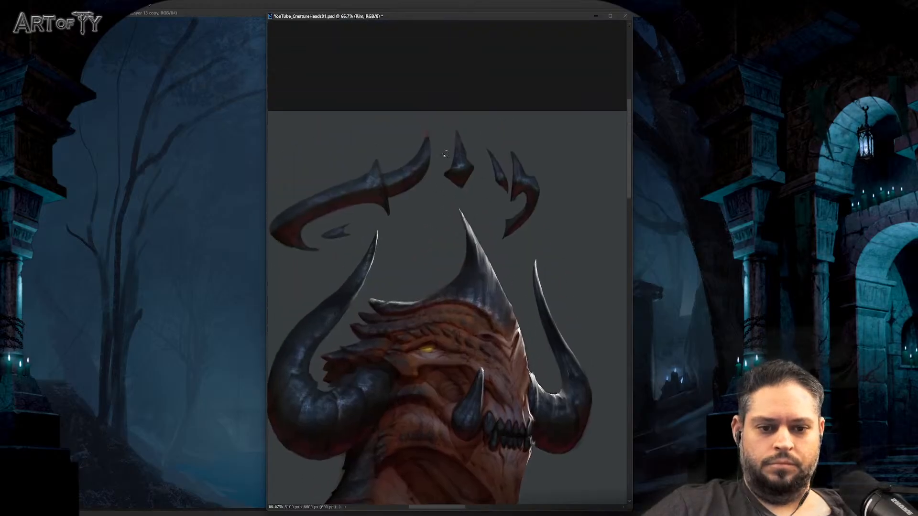
left_click_drag(456, 129, 469, 164)
mouse_move(456, 130)
left_mouse_down()
mouse_move(469, 164)
mouse_move(456, 135)
mouse_move(465, 157)
mouse_move(502, 166)
mouse_move(510, 191)
left_mouse_up()
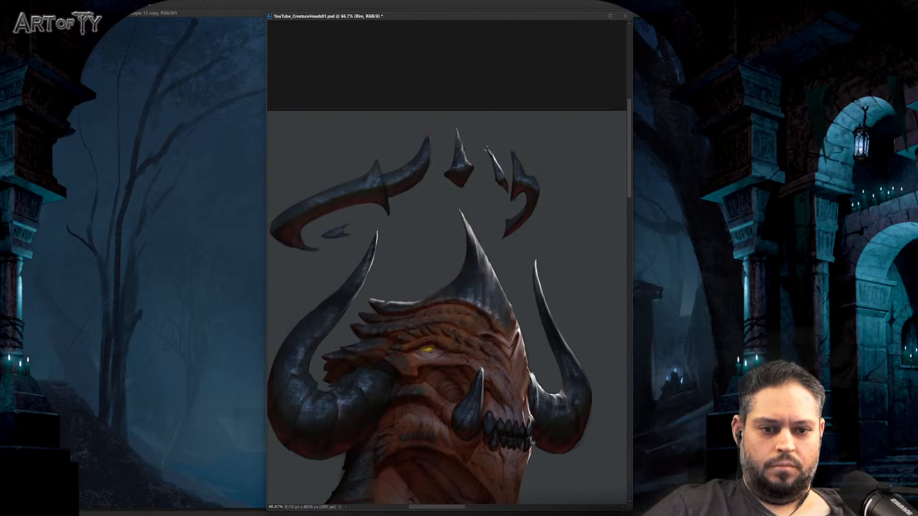
left_click_drag(519, 156, 528, 177)
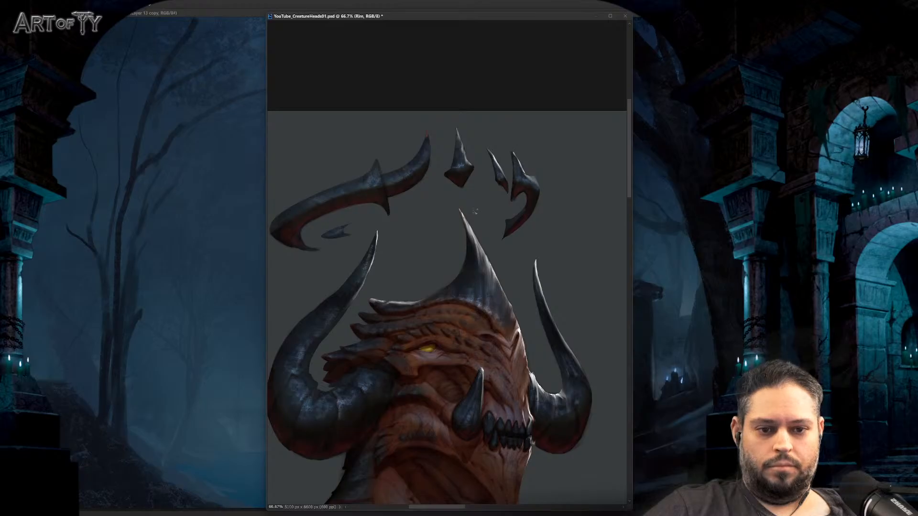
key("ctrl+minus")
key("ctrl+minus")
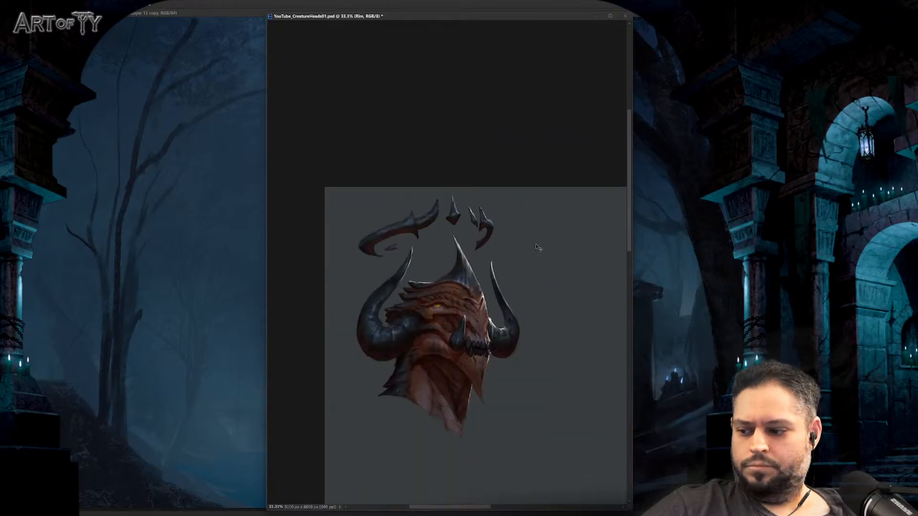
Step: Paint rim highlights on the long floating crescent's tips and cross spike, the small shard beneath it, and the hooked piece opposite
key("ctrl+plus")
key("ctrl+plus")
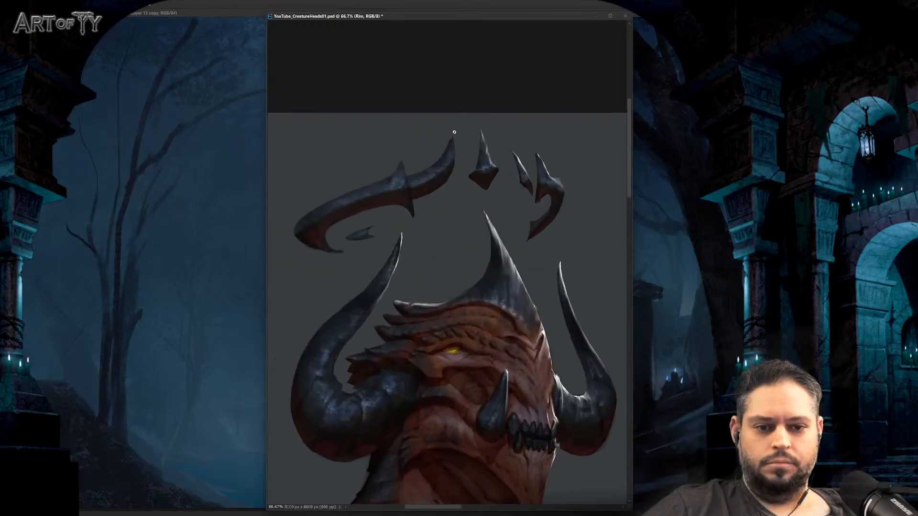
mouse_move(452, 132)
left_mouse_down()
mouse_move(460, 168)
mouse_move(451, 177)
mouse_move(450, 148)
left_mouse_up()
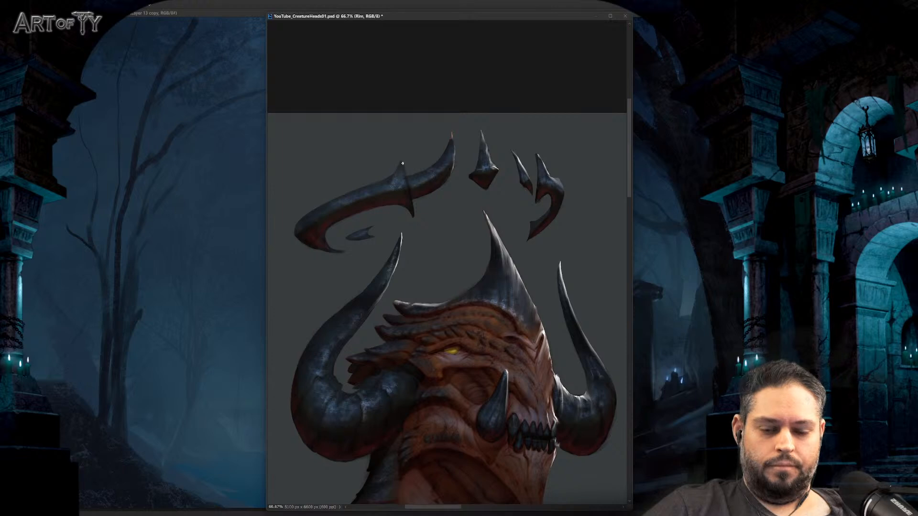
left_click_drag(402, 164, 412, 206)
left_click_drag(450, 237, 550, 192)
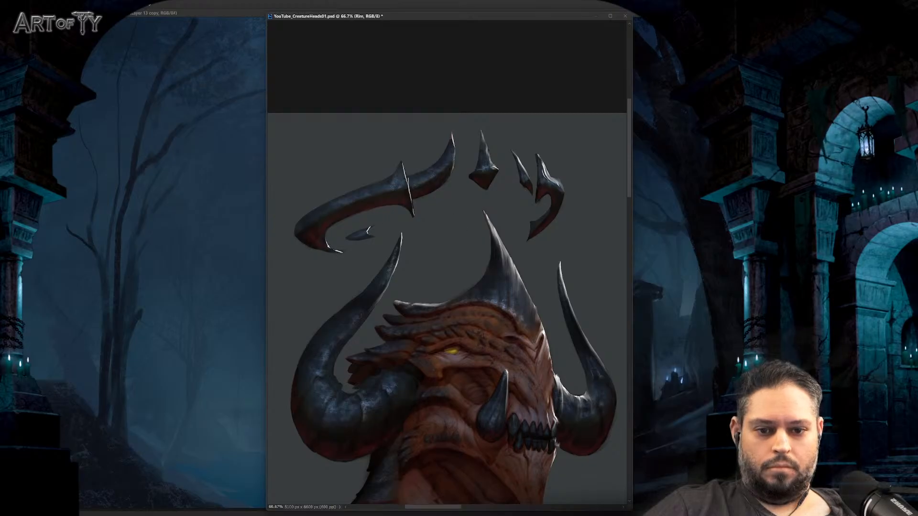
left_click_drag(324, 235, 327, 247)
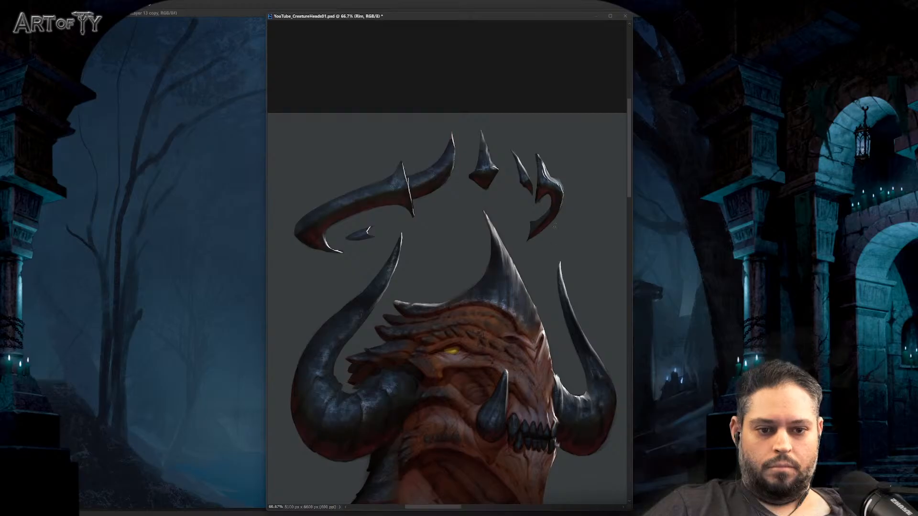
key("ctrl+minus")
key("ctrl+minus")
scroll(541, 269, "down", 2)
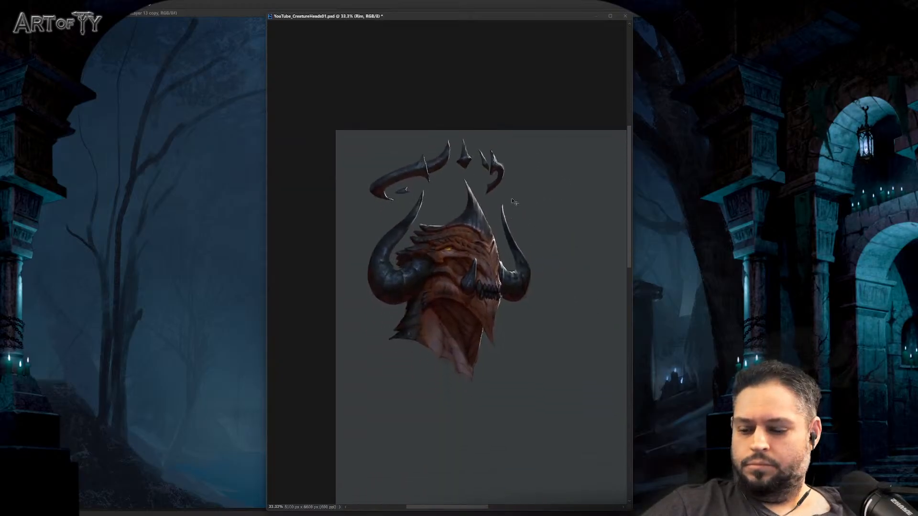
Step: Switch to the Hue/Saturation 3 layer mask and return to the Rim layer
key("ctrl+plus")
key("ctrl+minus")
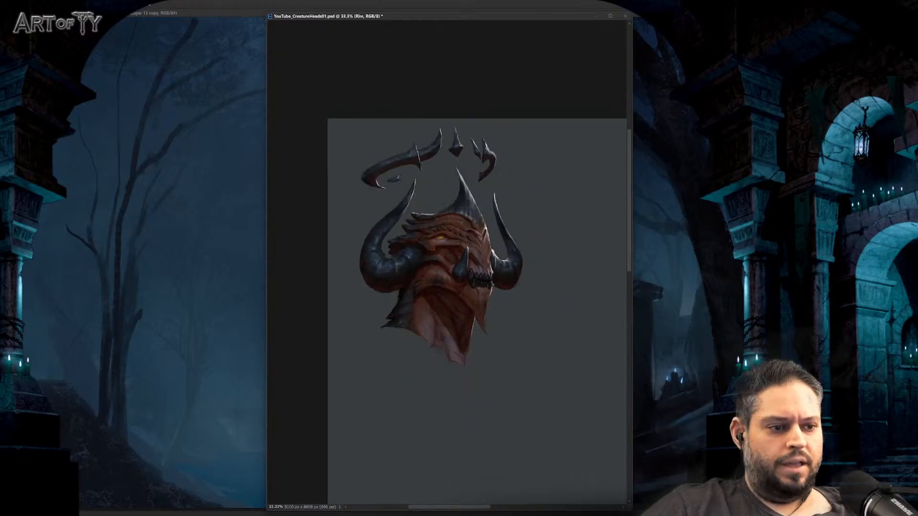
key("alt+bracketright")
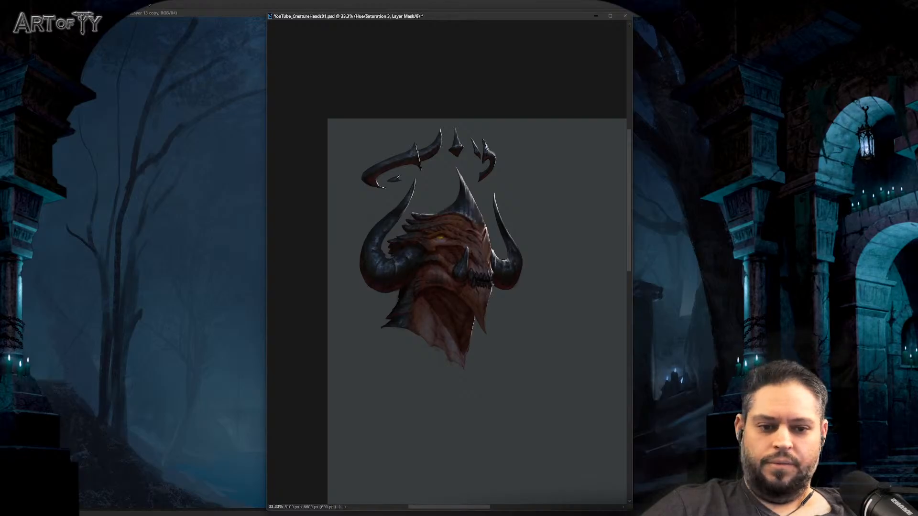
key("alt+]")
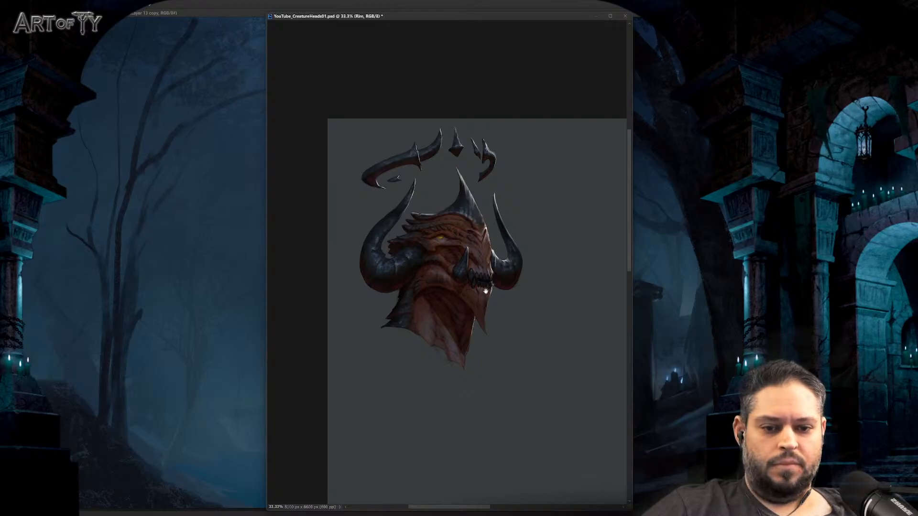
Step: Check the painting's values in a grayscale proof and return to full colour
key("ctrl+y")
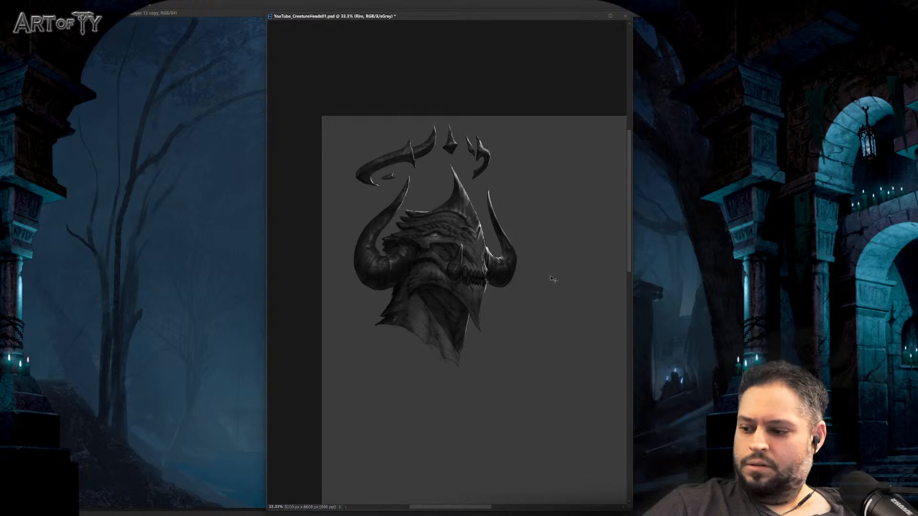
key("ctrl+y")
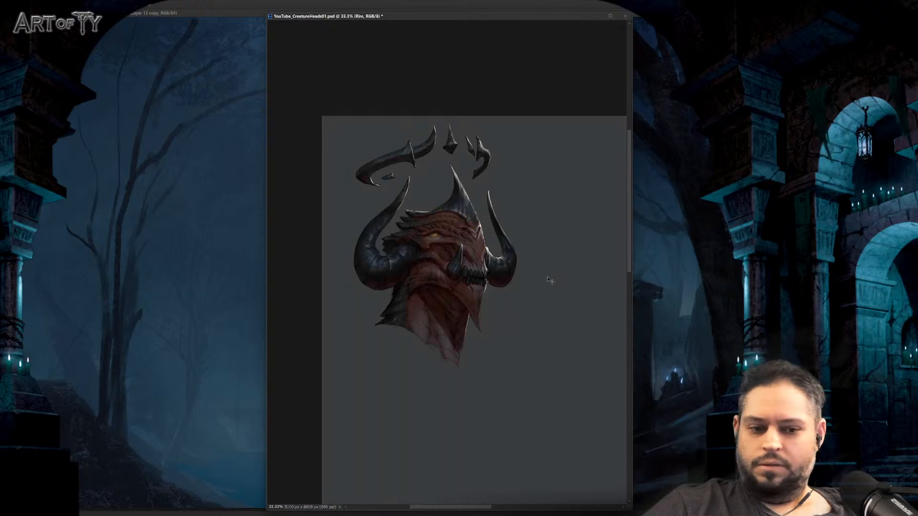
key("ctrl+plus")
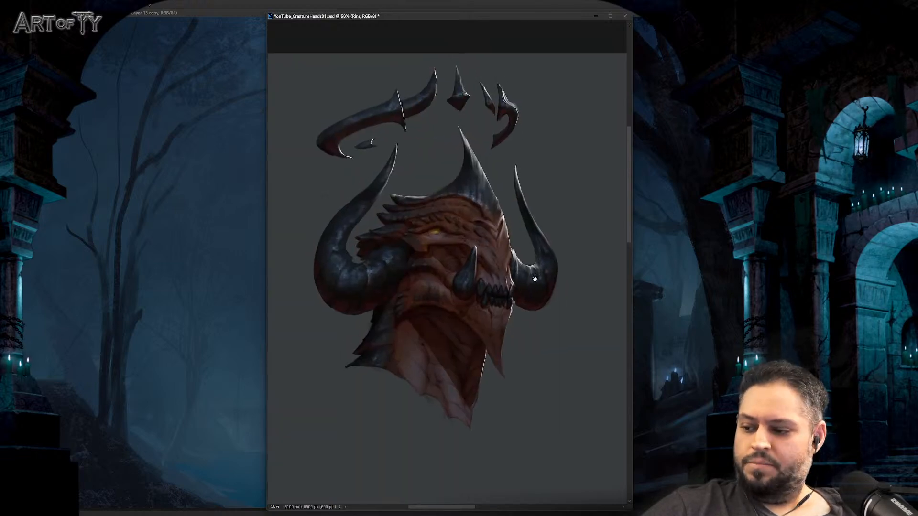
Step: Add a new layer named SSS
key("ctrl+y")
key("ctrl+y")
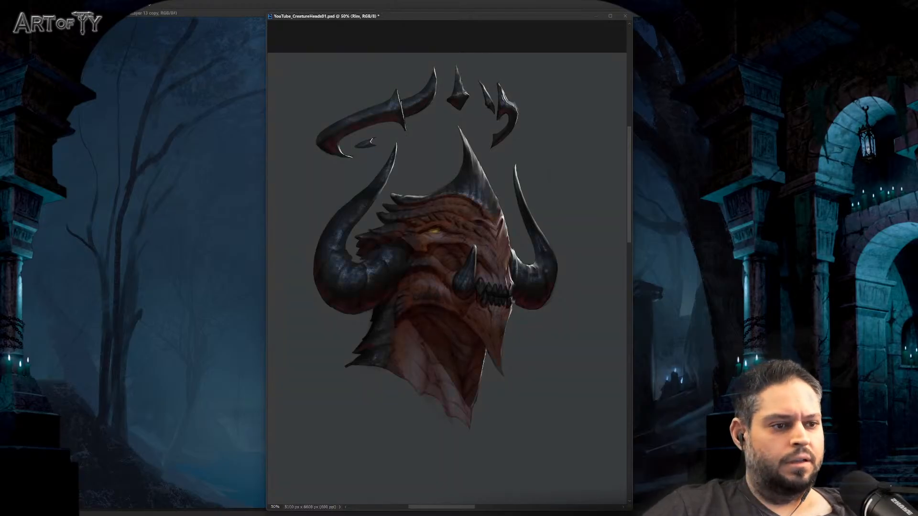
key("ctrl+shift+alt+n")
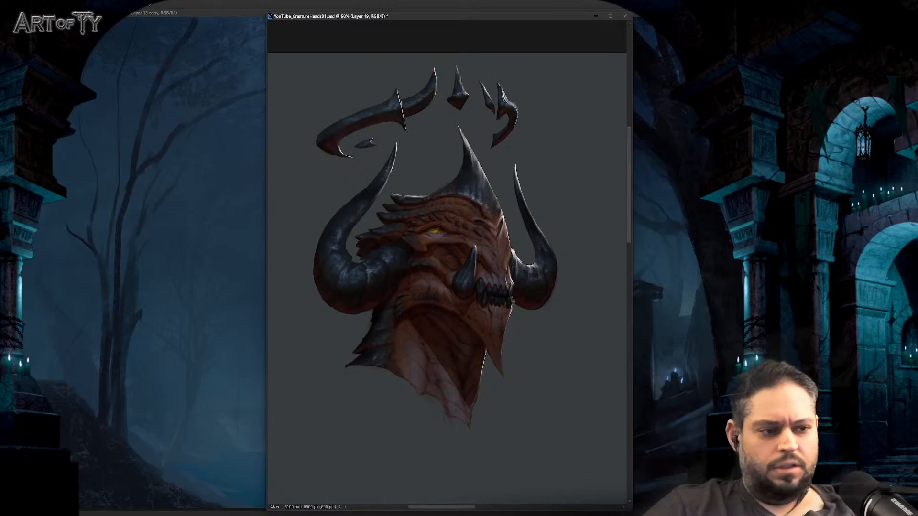
type("SSS")
key("Return")
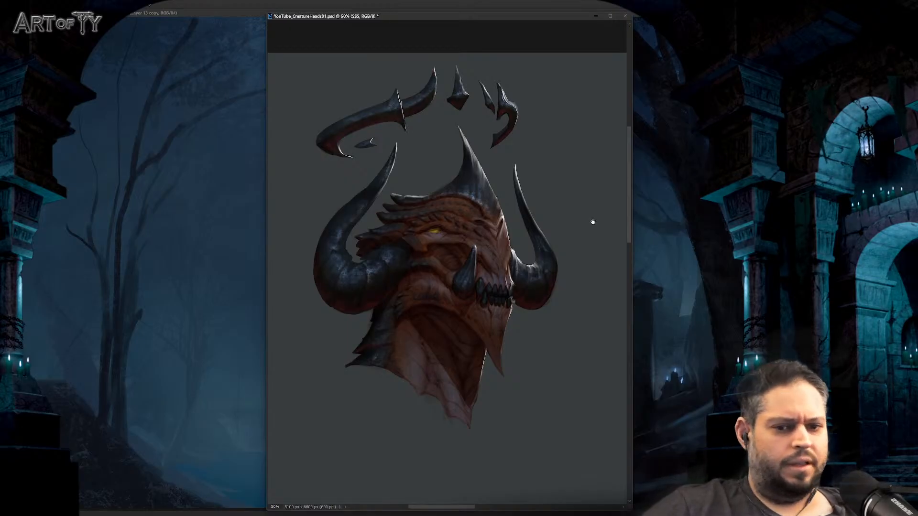
Step: Paint a saturated red subsurface glow along the far edge of the brow and snout
key("ctrl+plus")
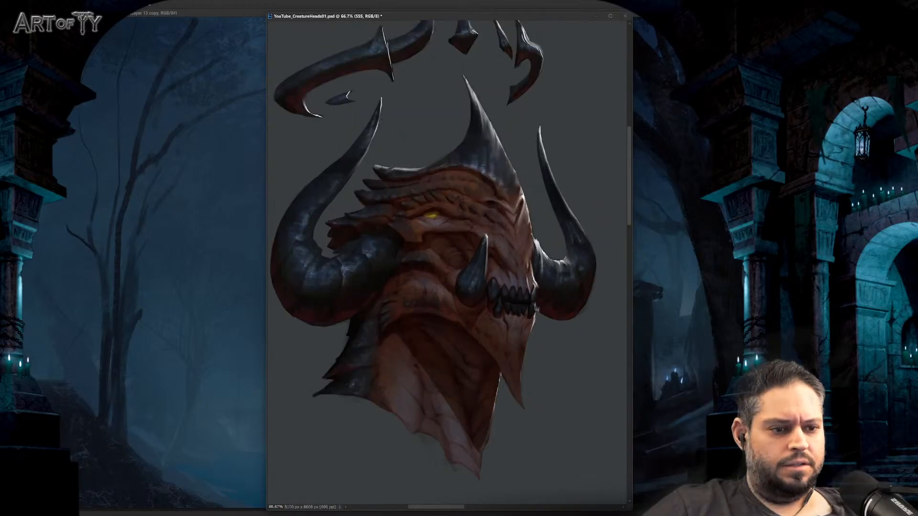
key("ctrl+plus")
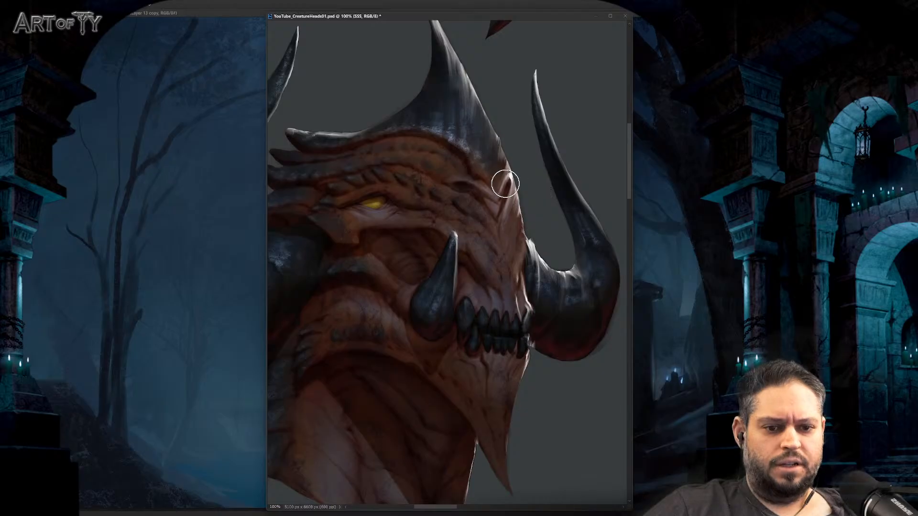
left_click_drag(511, 196, 518, 227)
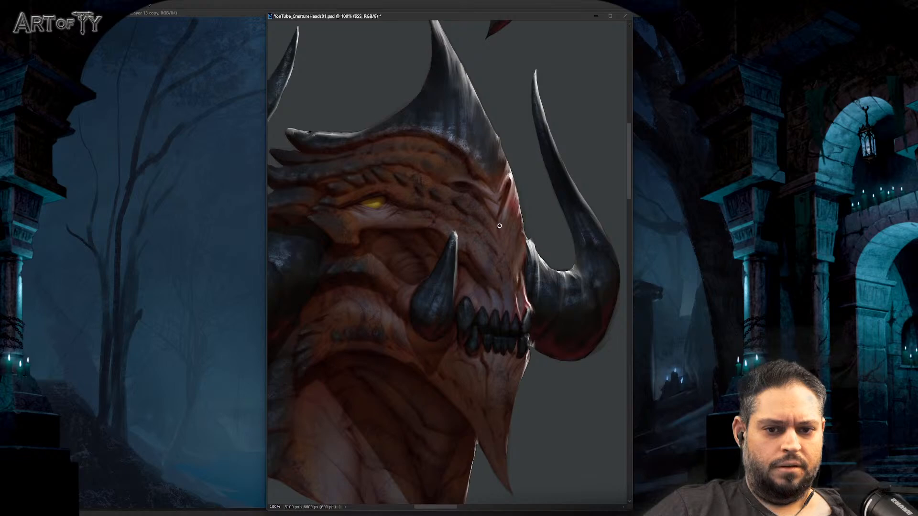
left_click_drag(499, 226, 515, 196)
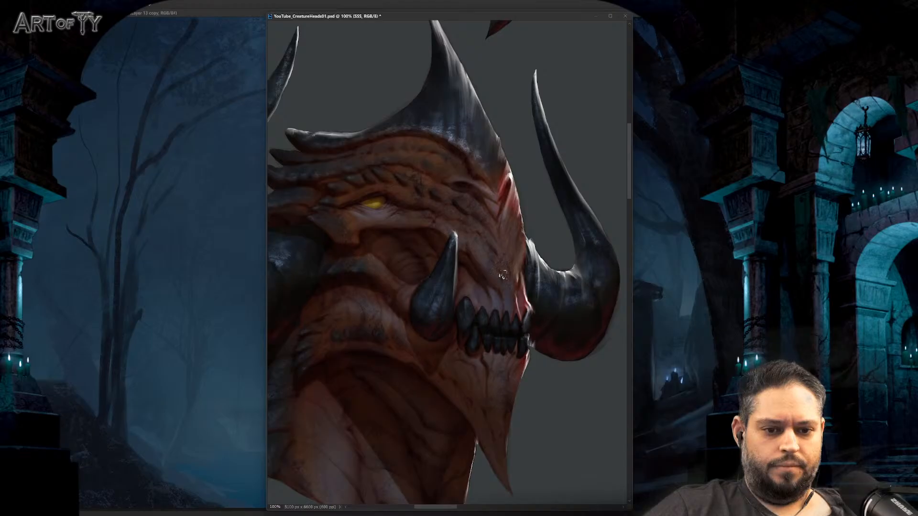
key("ctrl+minus")
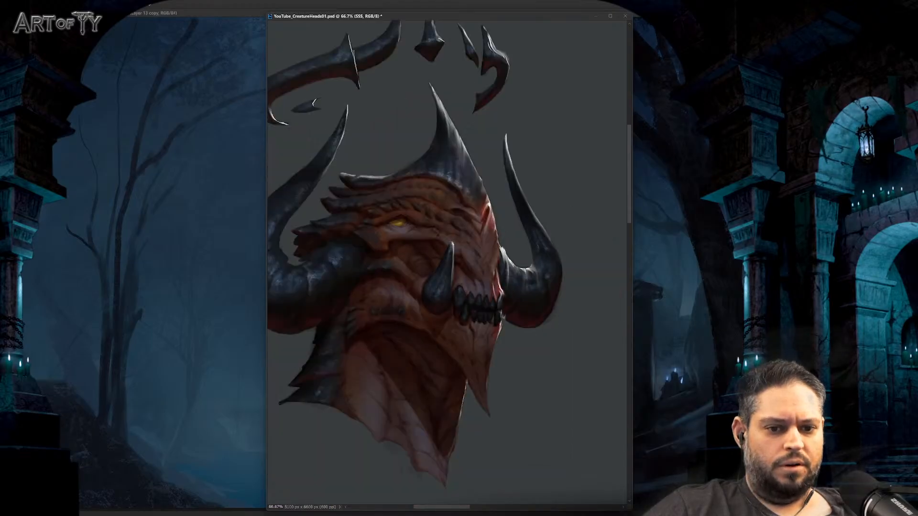
key("ctrl+minus")
key("ctrl+minus")
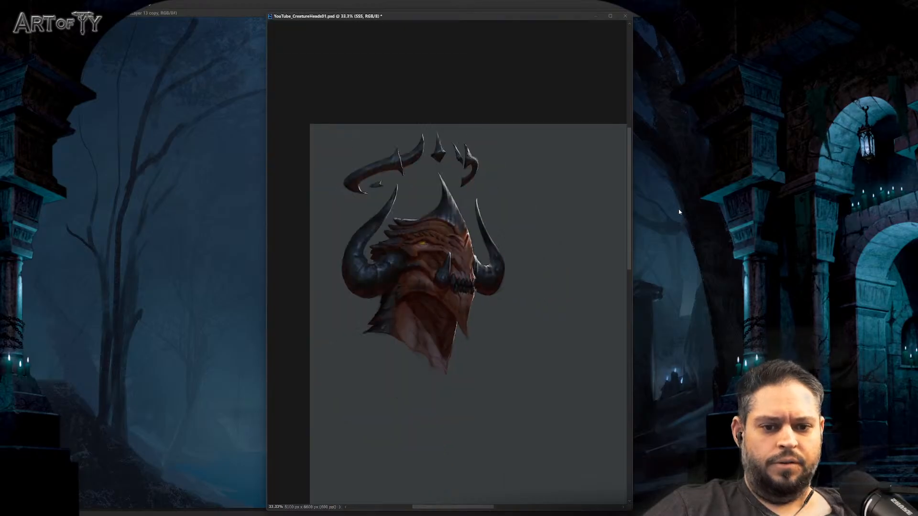
Step: Refine the red subsurface glow along the snout's far edge beside the teeth and check it at a small size
key("ctrl+plus")
key("ctrl+plus")
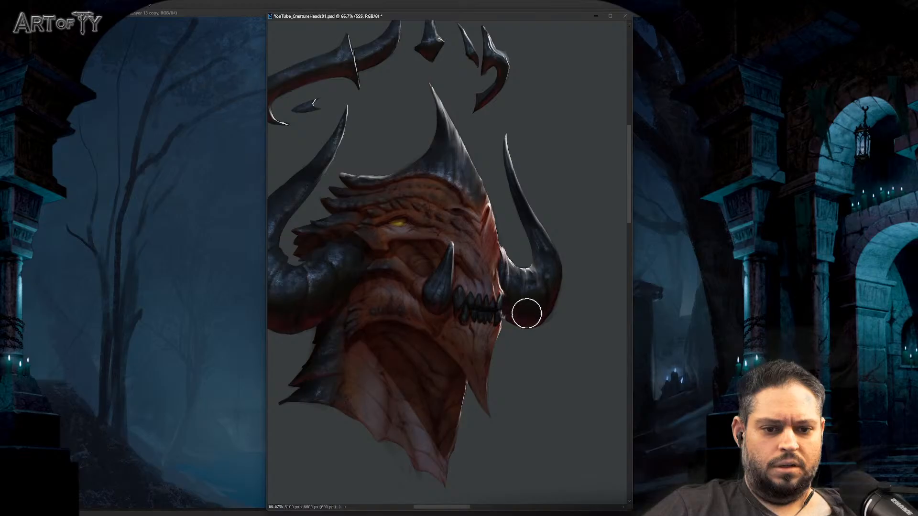
key("v")
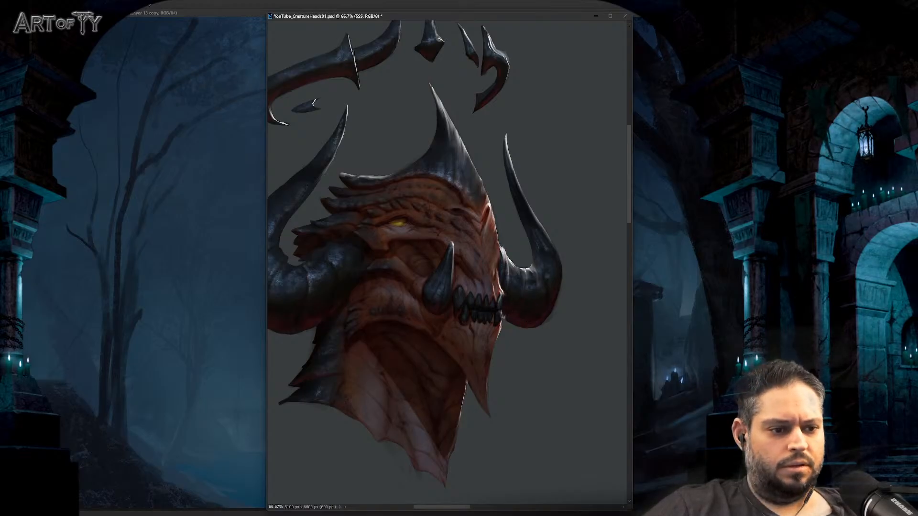
key("b")
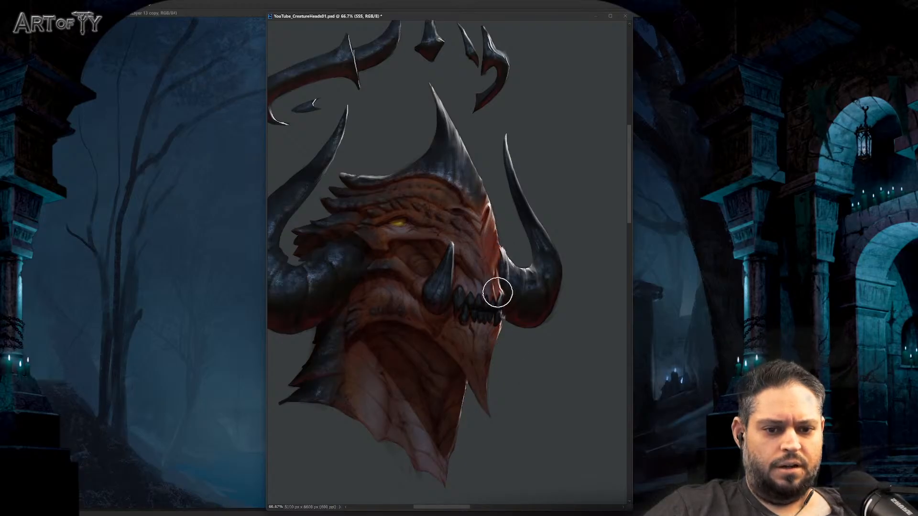
key("ctrl+minus")
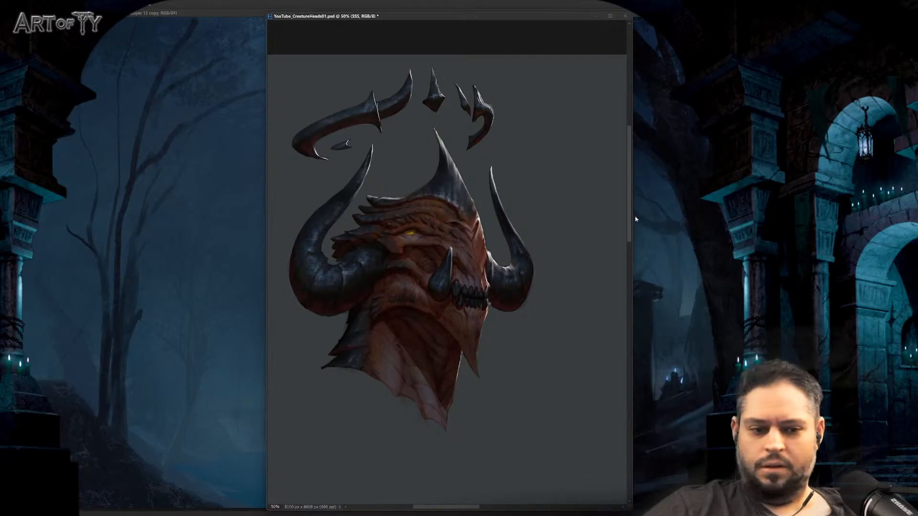
key("ctrl+minus")
key("ctrl+minus")
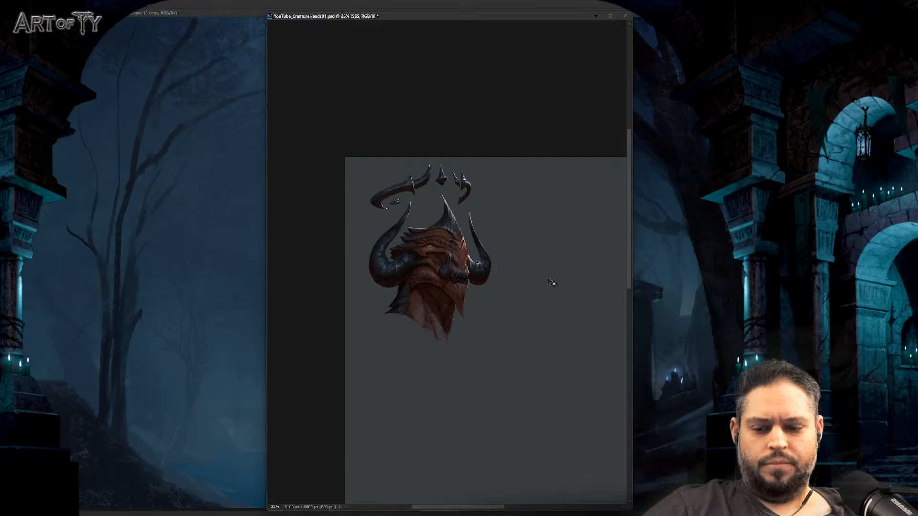
key("ctrl+plus")
key("ctrl+plus")
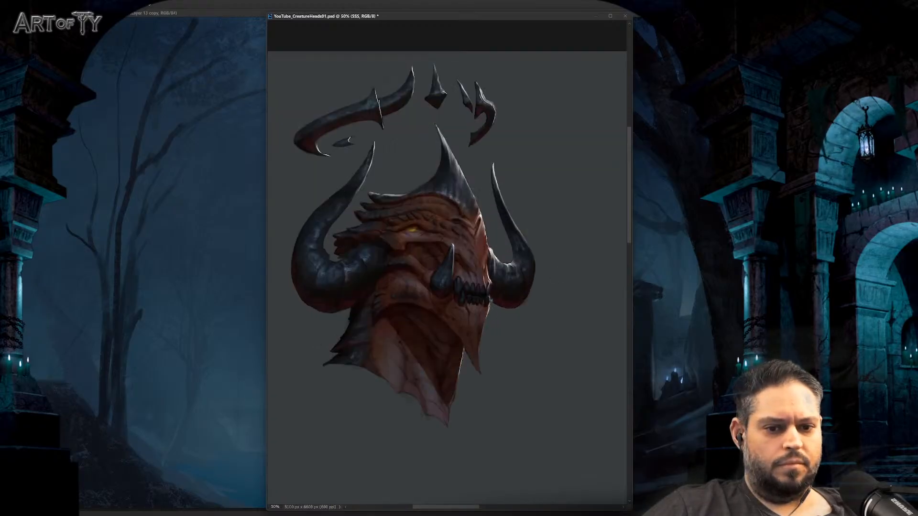
key("ctrl+plus")
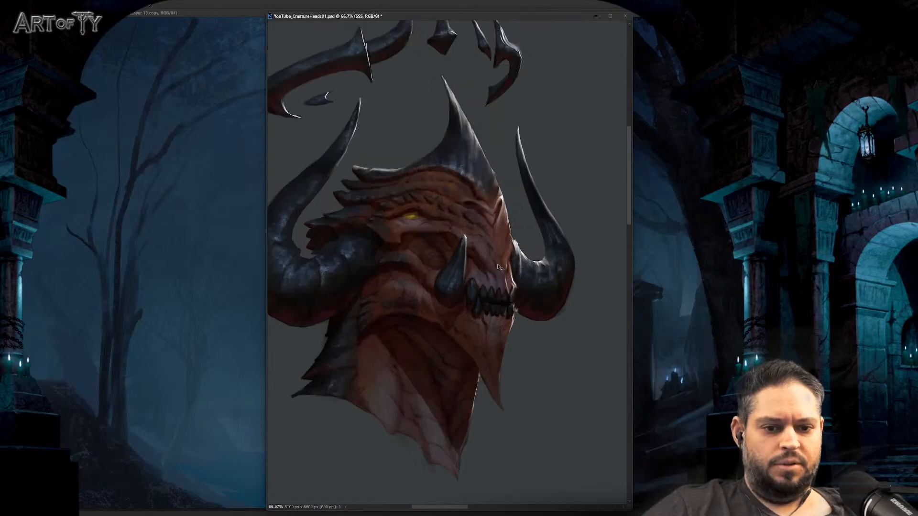
left_click_drag(484, 298, 493, 309)
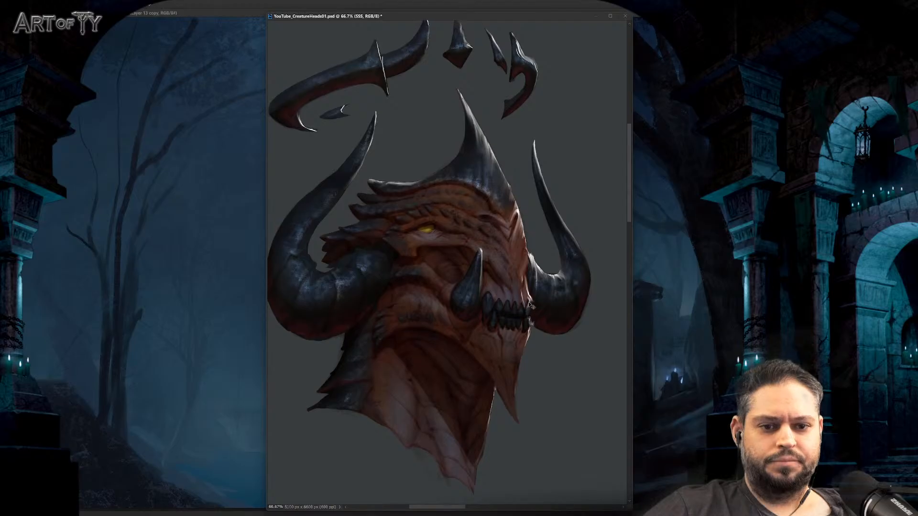
key("ctrl+minus")
scroll(540, 290, "down", 1)
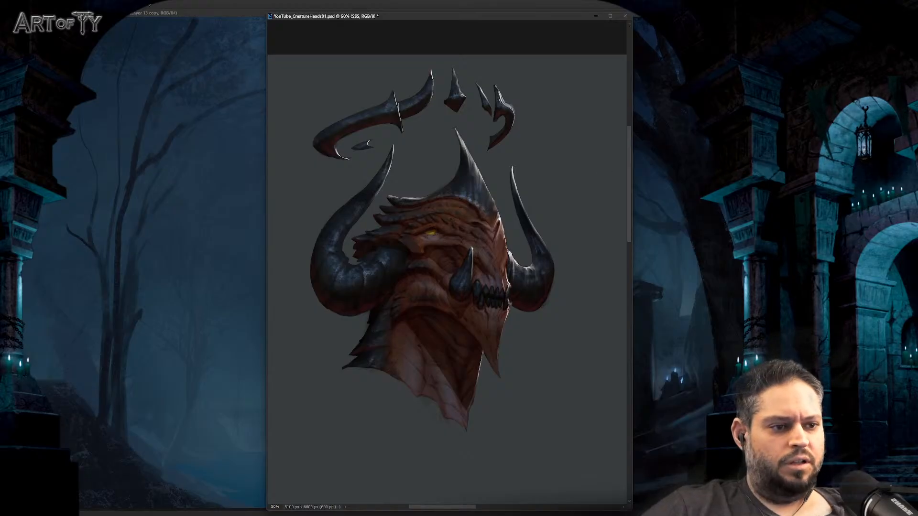
Step: Add a new layer for the glow effects
right_click(549, 145)
left_click(577, 147)
middle_click(523, 205)
left_click(555, 203)
left_click_drag(463, 241, 494, 257)
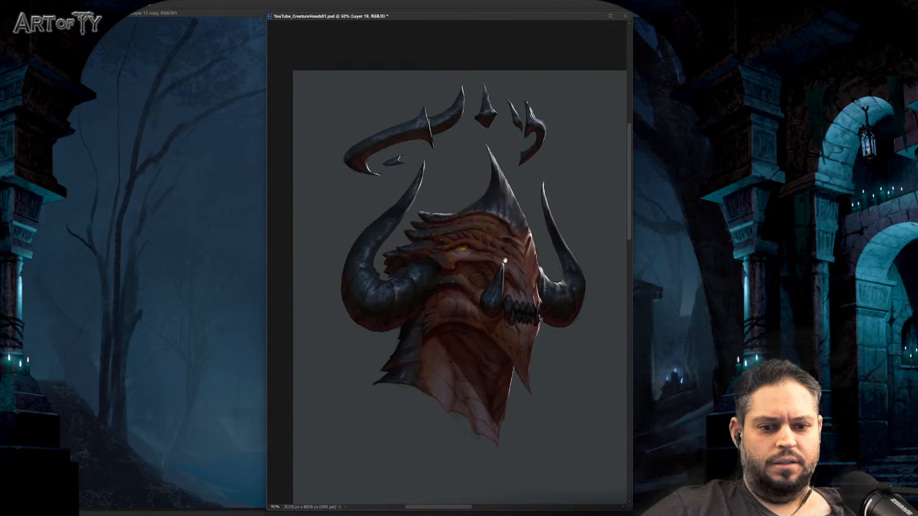
Step: Paint a bright yellow-orange glow over the creature's eye with a small brush
key("ctrl+plus")
key("ctrl+plus")
key("bracketleft")
key("bracketleft")
key("bracketleft")
key("bracketleft")
key("bracketleft")
key("bracketleft")
key("bracketleft")
key("bracketleft")
key("bracketleft")
key("bracketleft")
key("bracketleft")
key("bracketleft")
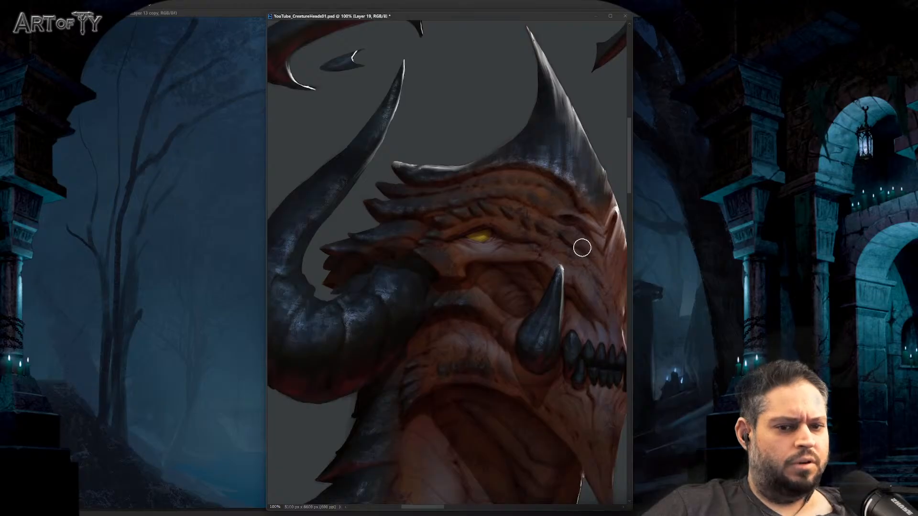
left_click_drag(581, 248, 591, 251)
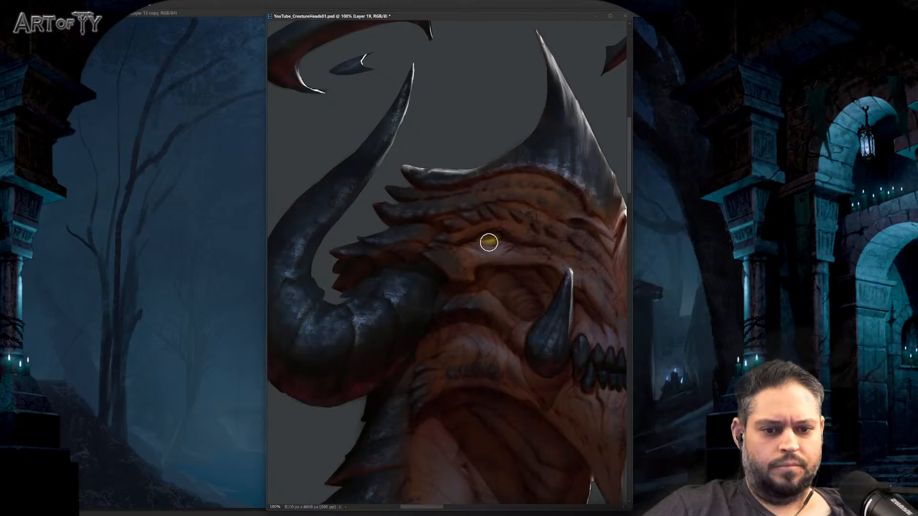
key("bracketleft")
key("bracketleft")
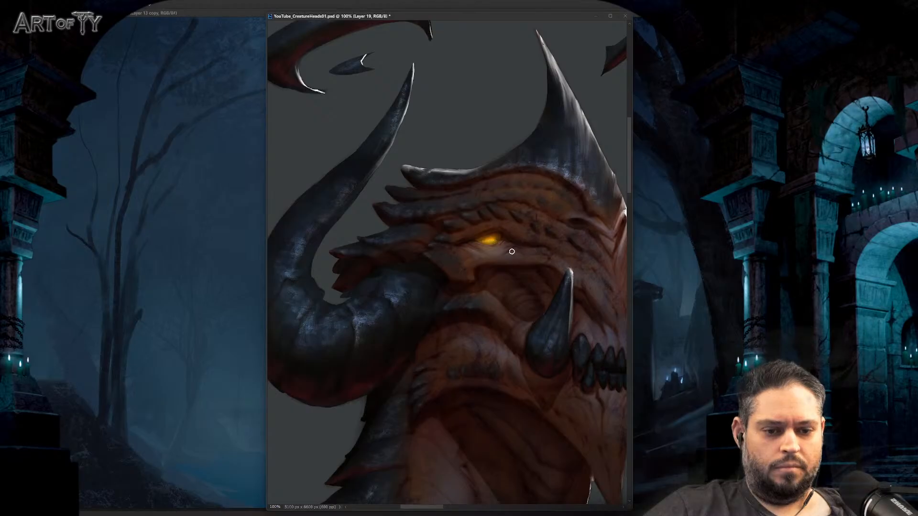
Step: Paint thin orange glow accents along the eyelids and the skin creases around the eye
key("ctrl+plus")
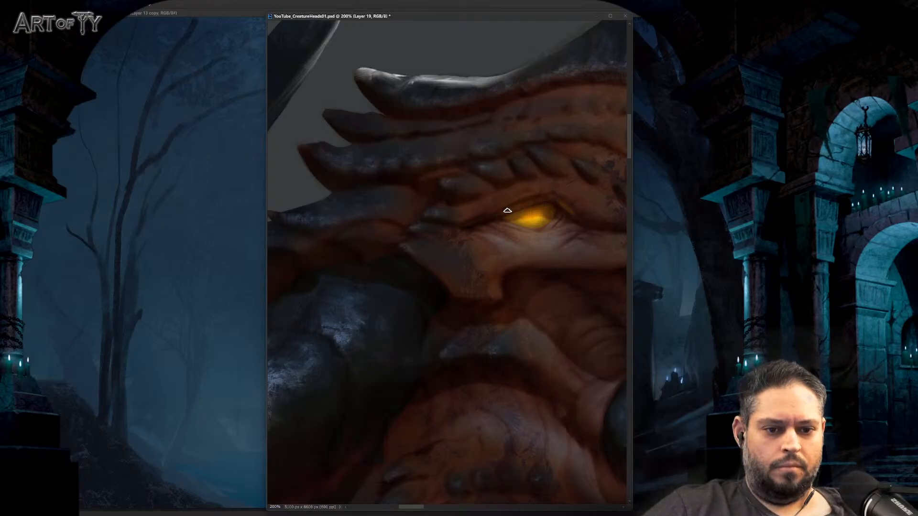
scroll(503, 233, "right", 3)
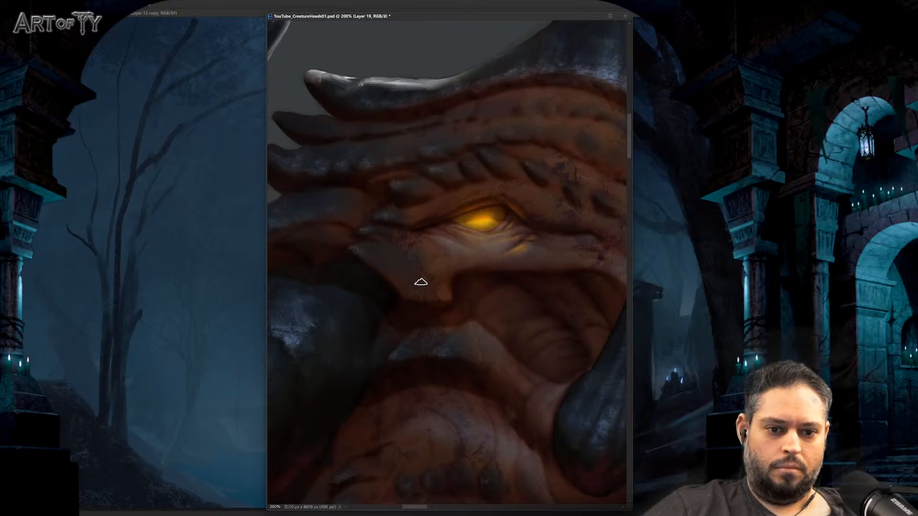
key("ctrl+minus")
key("ctrl+minus")
key("ctrl+minus")
key("ctrl+plus")
key("ctrl+plus")
key("ctrl+plus")
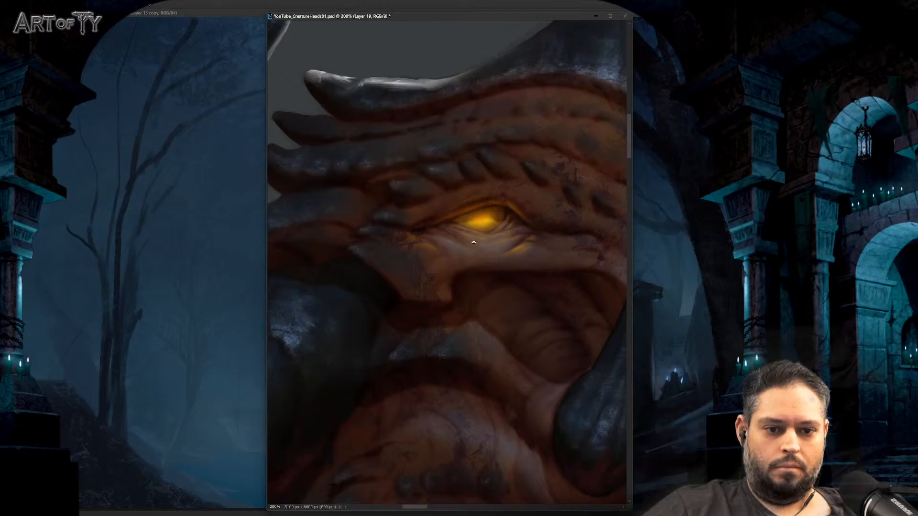
Step: Add a soft orange glow to the tip of the cheek ridge below the eye
scroll(473, 242, "down", 4)
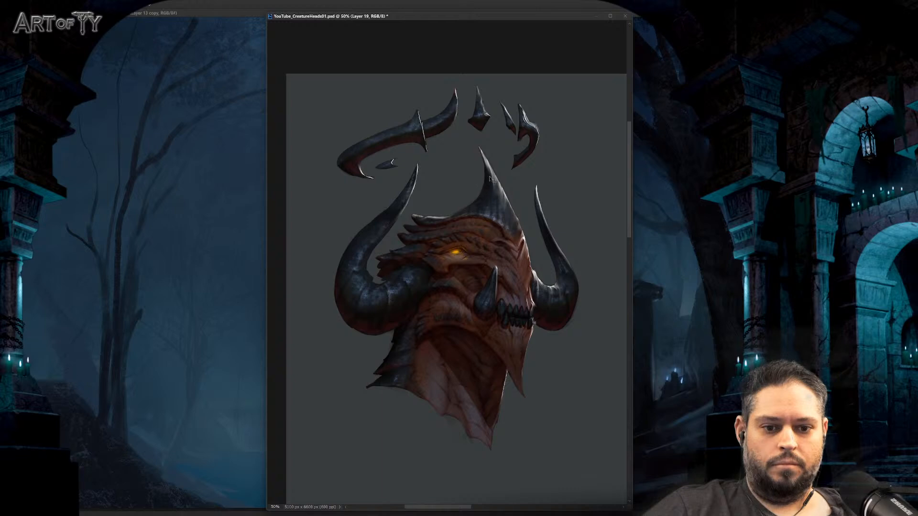
key("ctrl+plus")
key("ctrl+plus")
key("ctrl+plus")
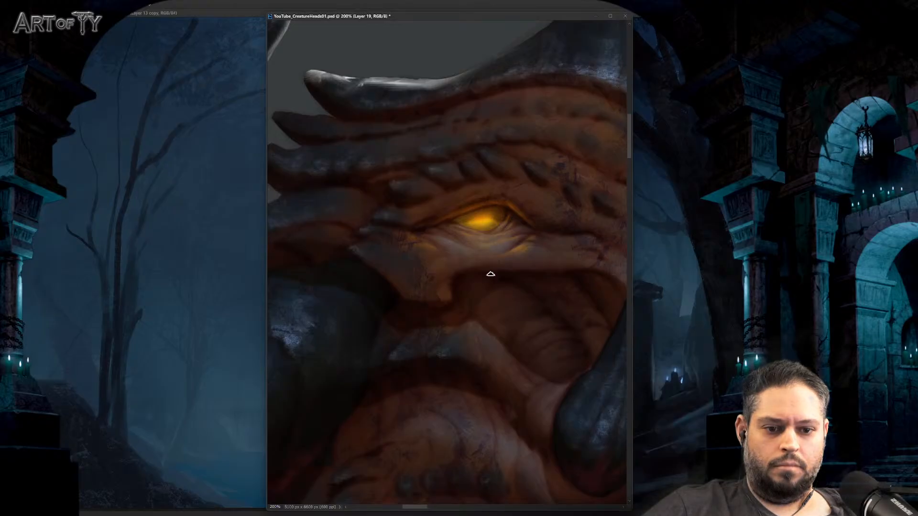
key("ctrl+minus")
key("ctrl+minus")
key("ctrl+minus")
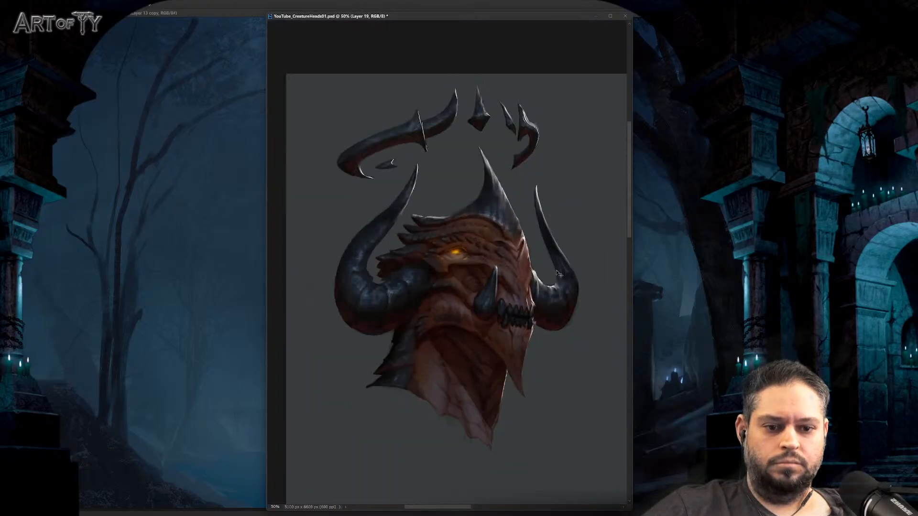
Step: Paint orange glow along the upper rim of the cheek hollow and on the skin between the tusk's base and the teeth
left_click_drag(559, 272, 521, 237)
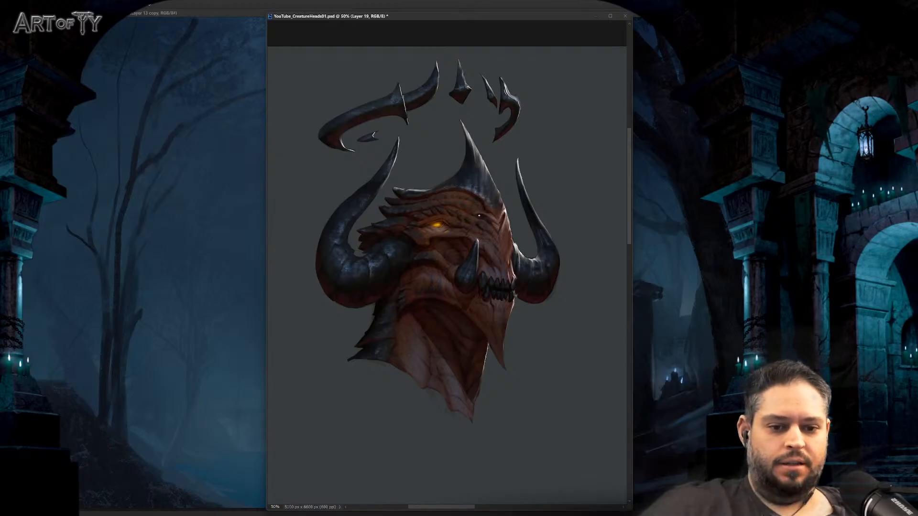
key("ctrl+1")
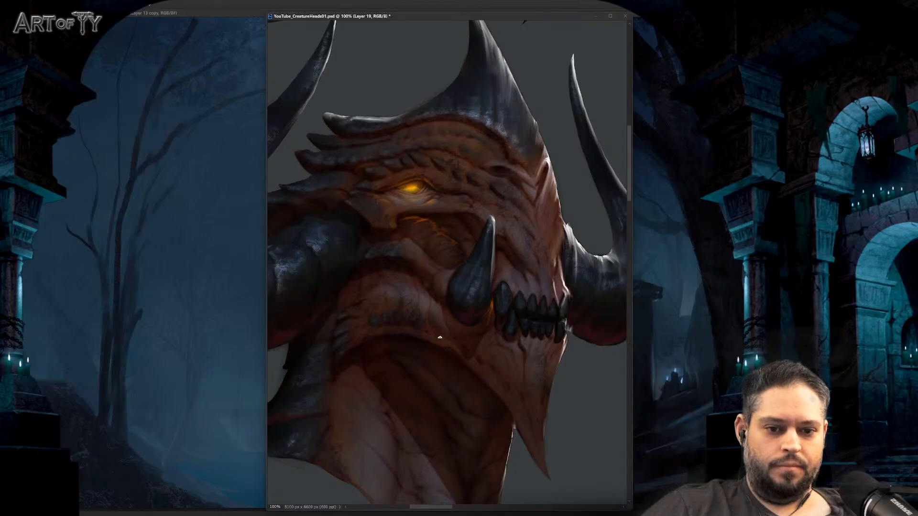
key("ctrl+minus")
key("ctrl+minus")
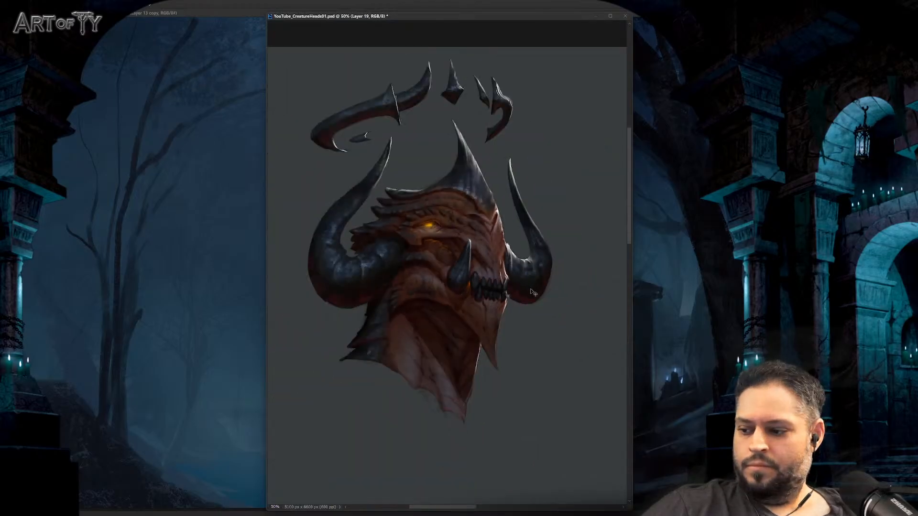
key("ctrl+plus")
key("ctrl+plus")
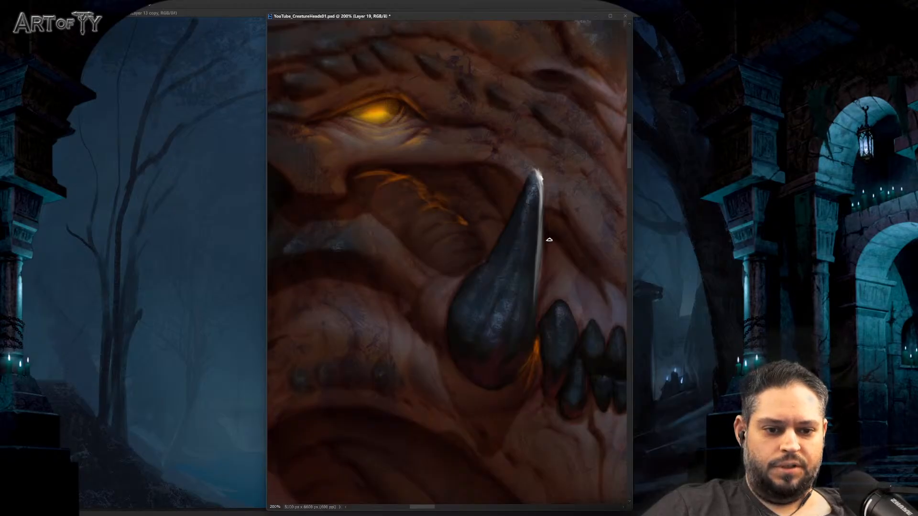
Step: Extend the orange glow down the cheek hollow's rim to the side of the tusk
key("ctrl+minus")
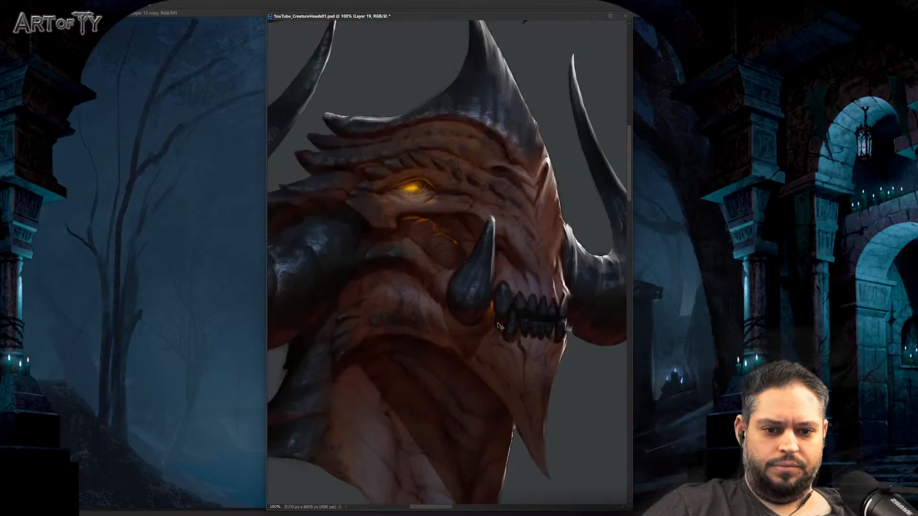
key("ctrl+plus")
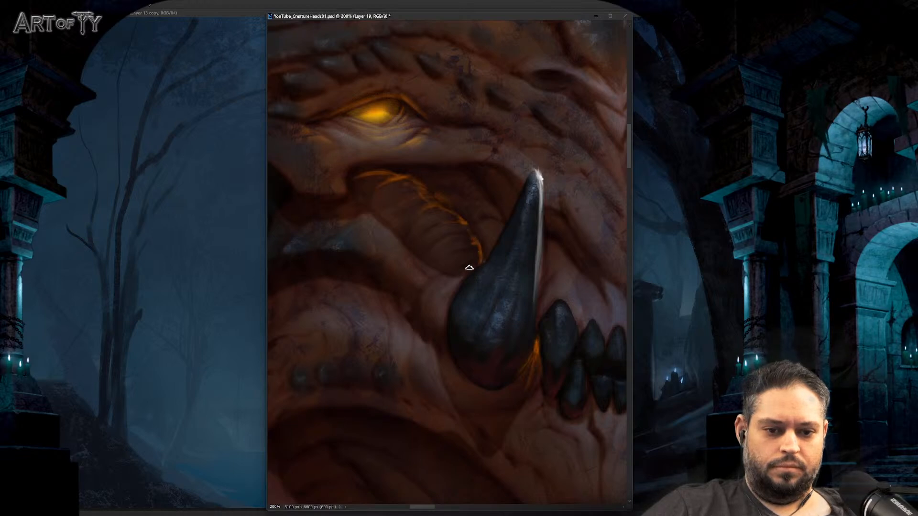
key("bracketright")
key("bracketright")
key("bracketleft")
key("bracketleft")
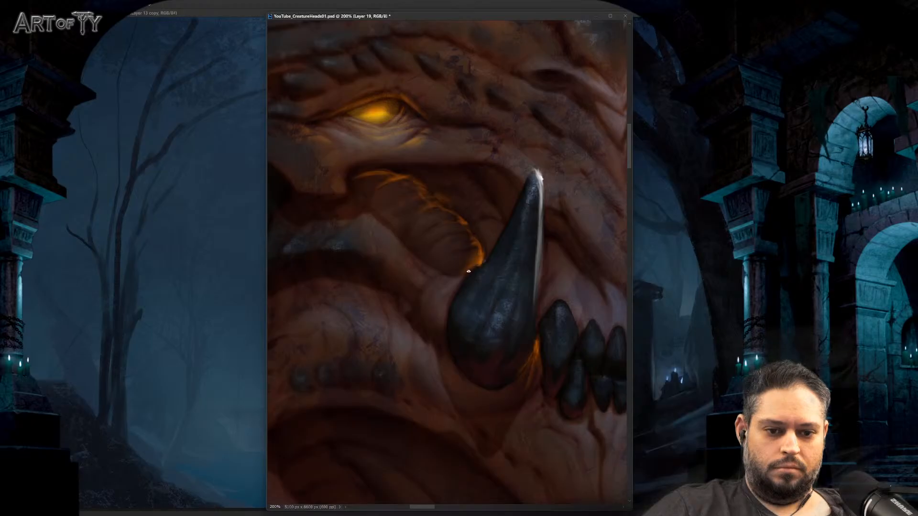
Step: Paint orange glow in the gap between the large tooth beside the tusk and the small lower tooth
key("ctrl+minus")
key("ctrl+minus")
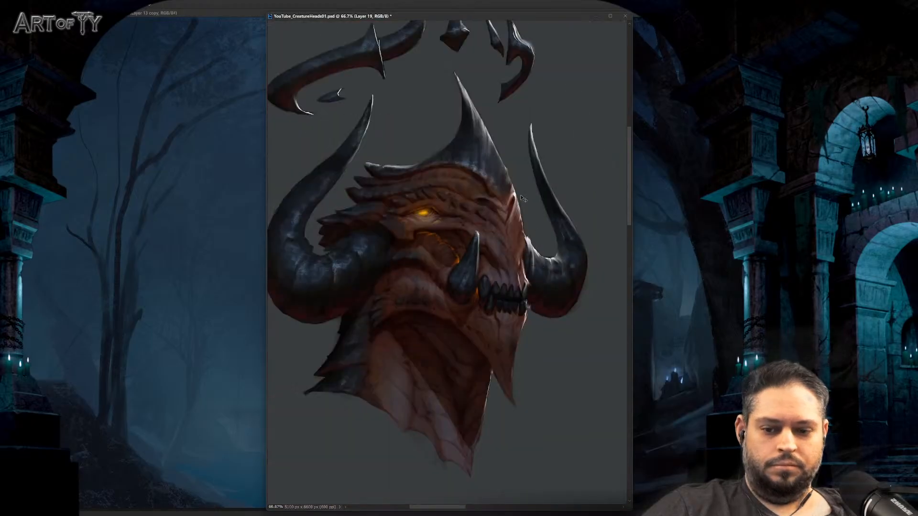
key("ctrl+plus")
key("ctrl+plus")
key("ctrl+plus")
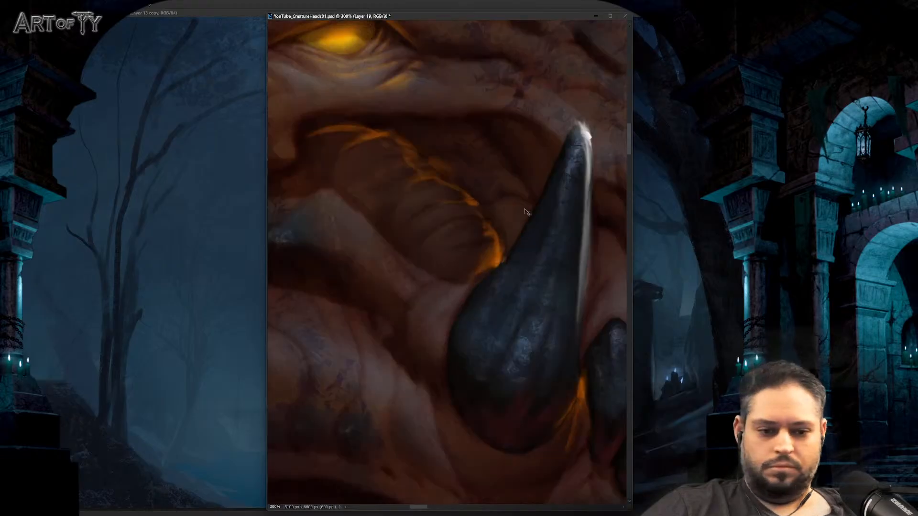
left_click_drag(558, 301, 400, 201)
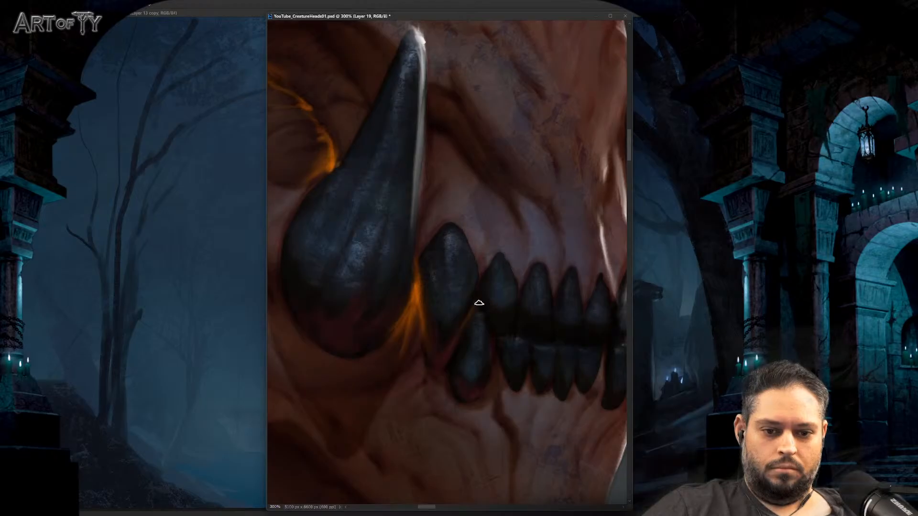
left_click_drag(477, 303, 458, 345)
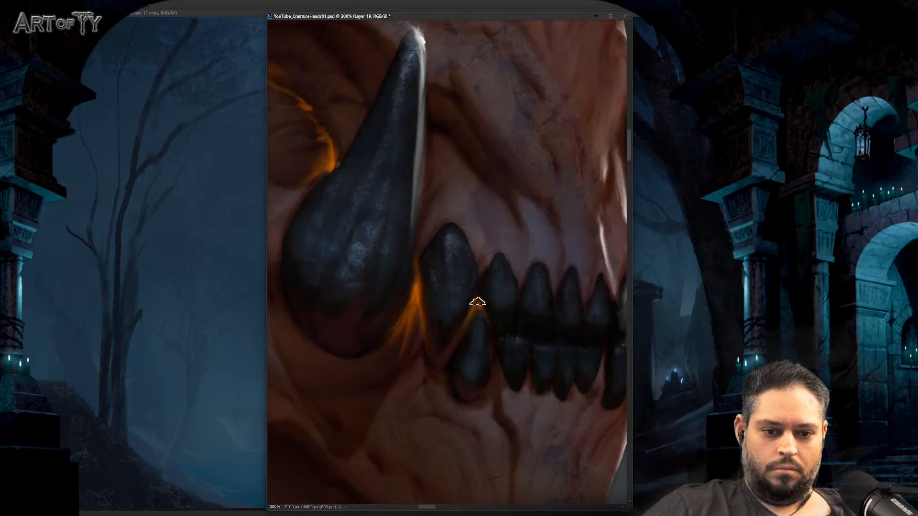
key("bracketright")
key("bracketright")
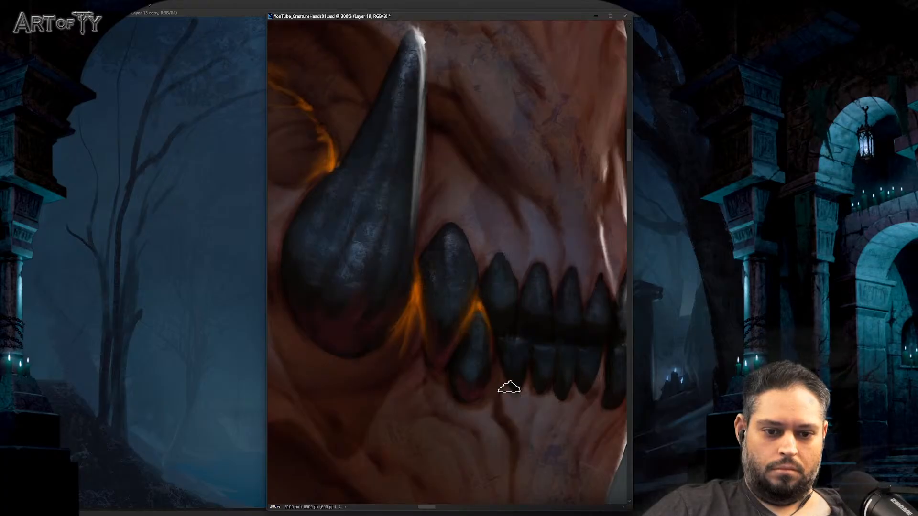
Step: Extend the orange glow along the bite line between the upper and lower front teeth
key("ctrl+minus")
key("ctrl+minus")
key("ctrl+minus")
key("ctrl+minus")
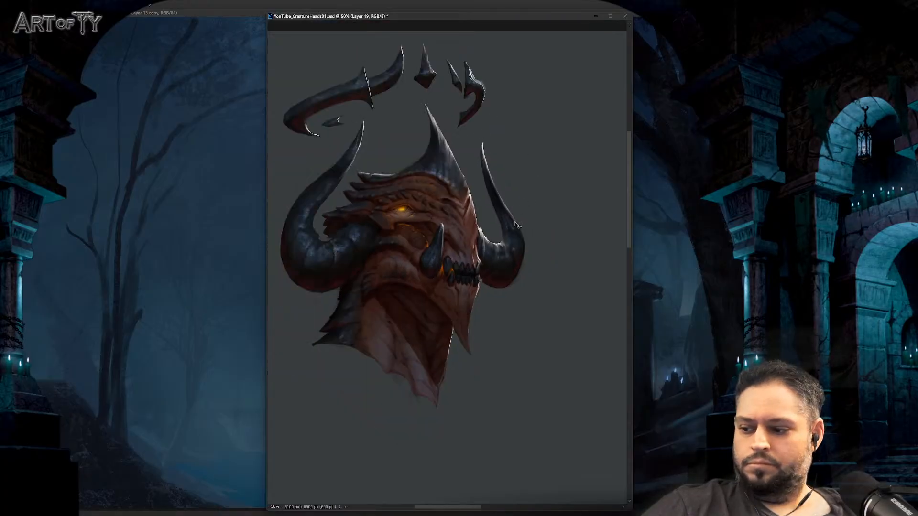
key("ctrl+plus")
key("ctrl+plus")
key("ctrl+plus")
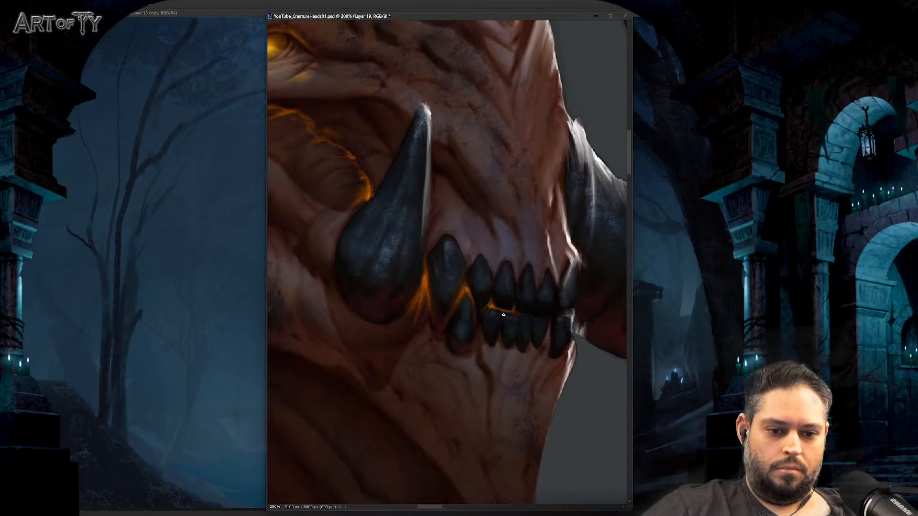
left_click_drag(526, 315, 557, 313)
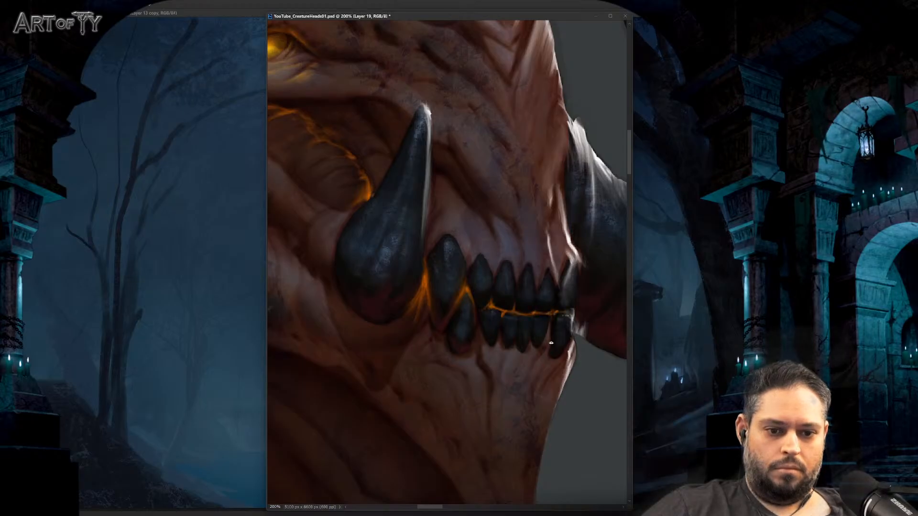
Step: Strengthen the orange glow at the tusk-side end of the bite line with a larger brush
key("ctrl+minus")
key("ctrl+minus")
key("ctrl+minus")
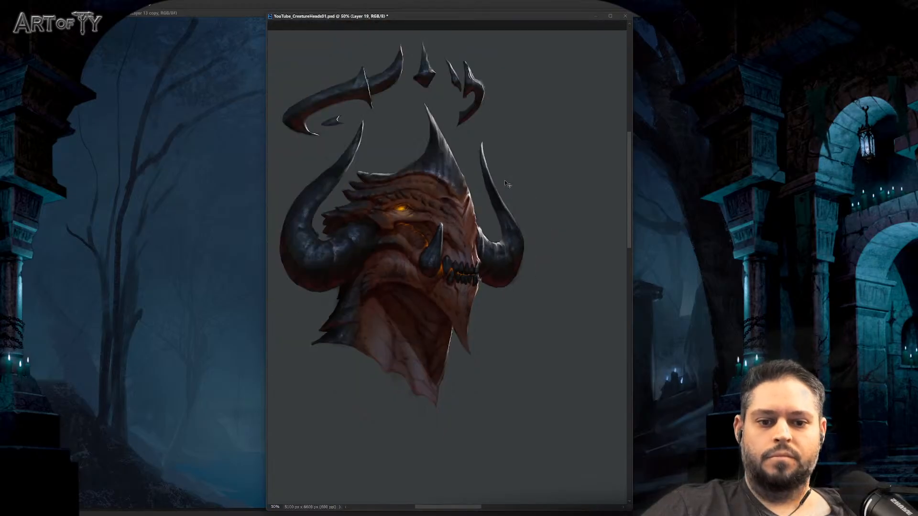
key("ctrl+plus")
key("ctrl+plus")
key("ctrl+plus")
key("bracketright")
key("bracketright")
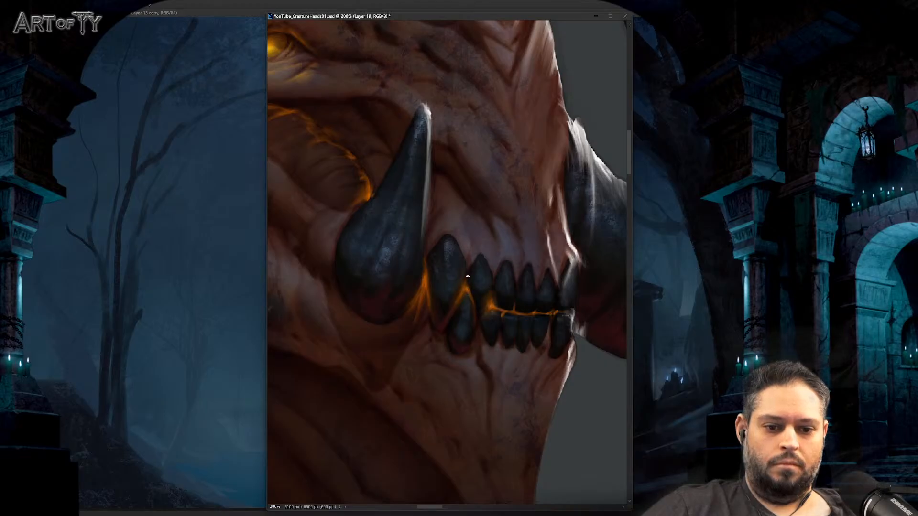
Step: Try painting a thin orange streak running down the jaw from the glow at the tusk's base
key("ctrl+minus")
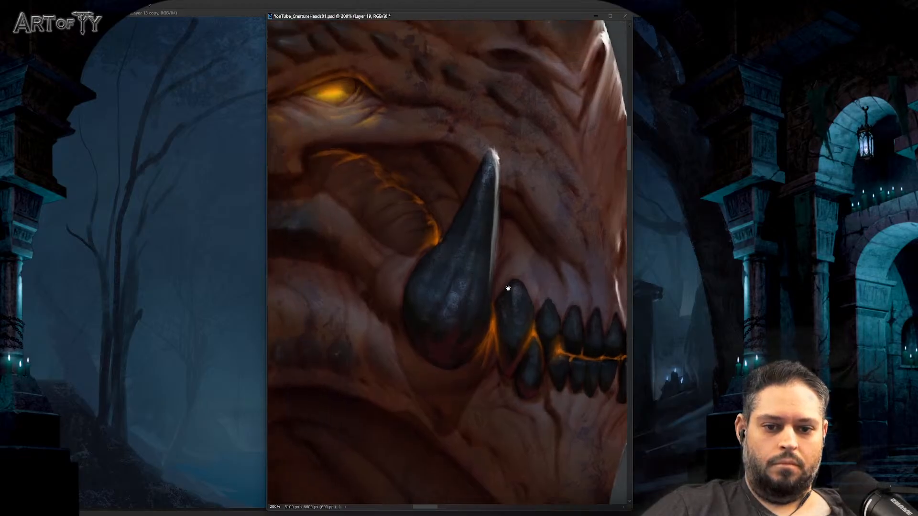
left_click_drag(476, 302, 485, 300)
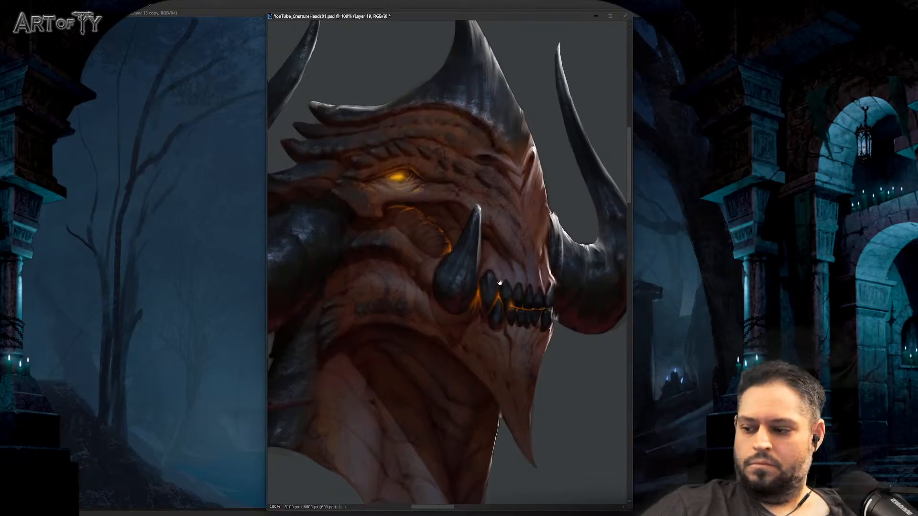
key("ctrl+z")
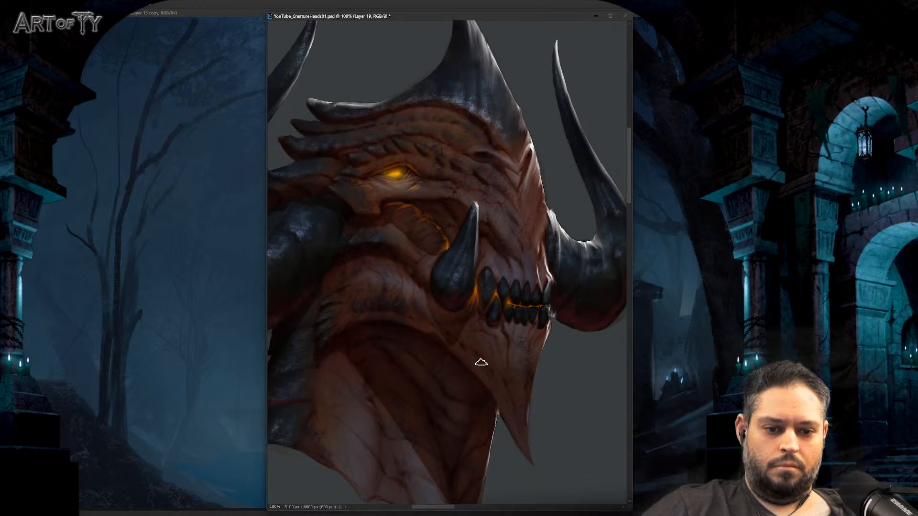
left_click_drag(476, 290, 477, 339)
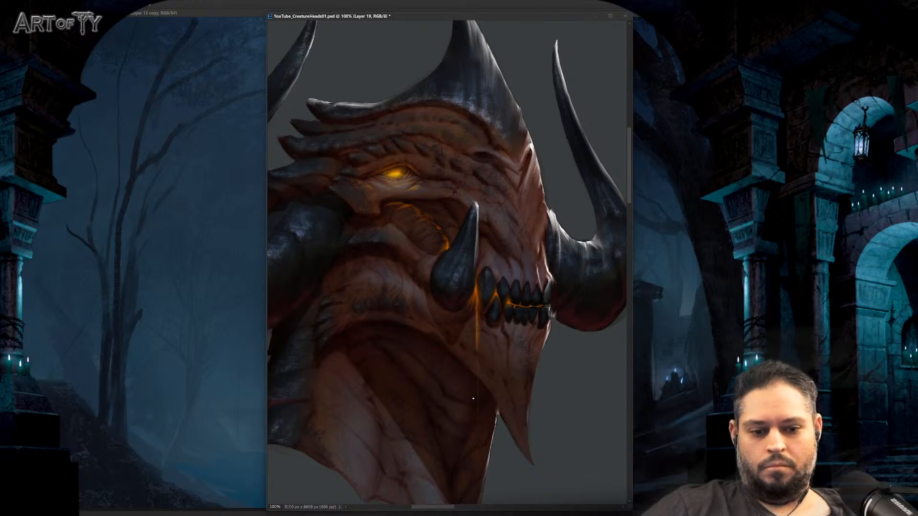
key("ctrl+minus")
key("ctrl+minus")
key("ctrl+minus")
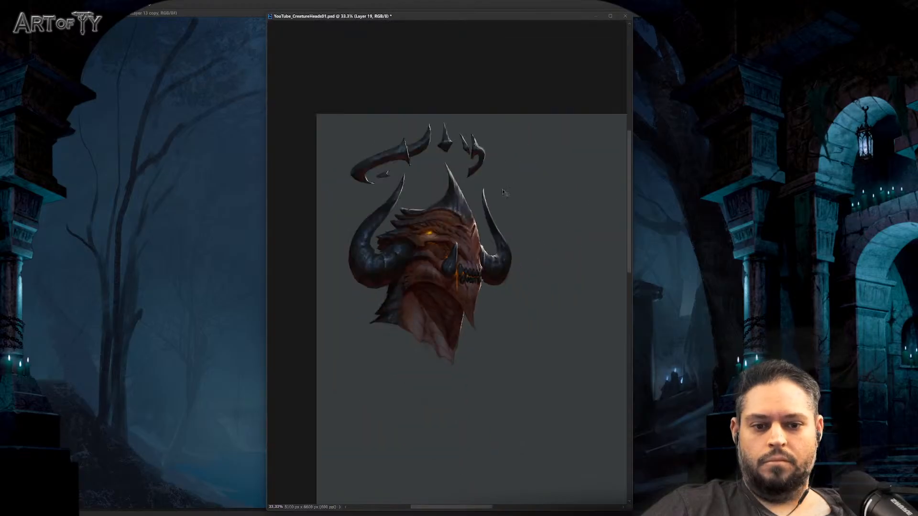
key("ctrl+plus")
key("ctrl+plus")
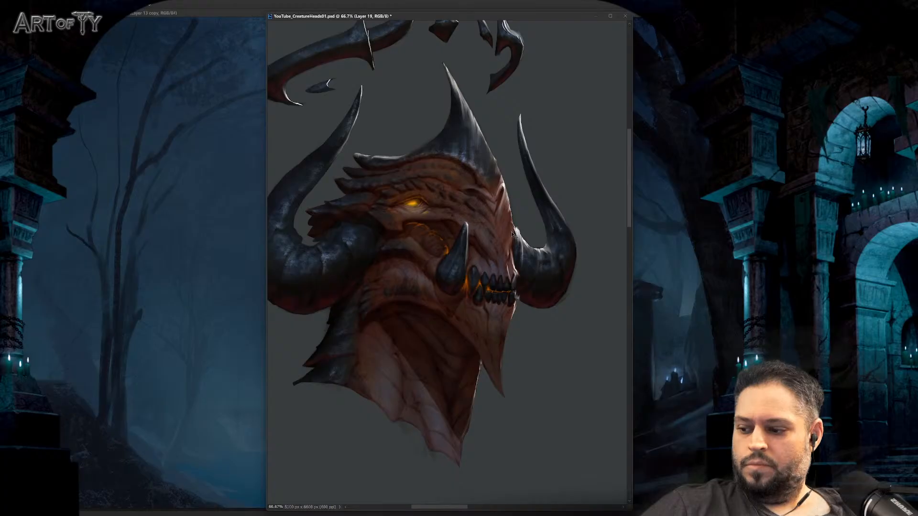
key("ctrl+plus")
key("ctrl+plus")
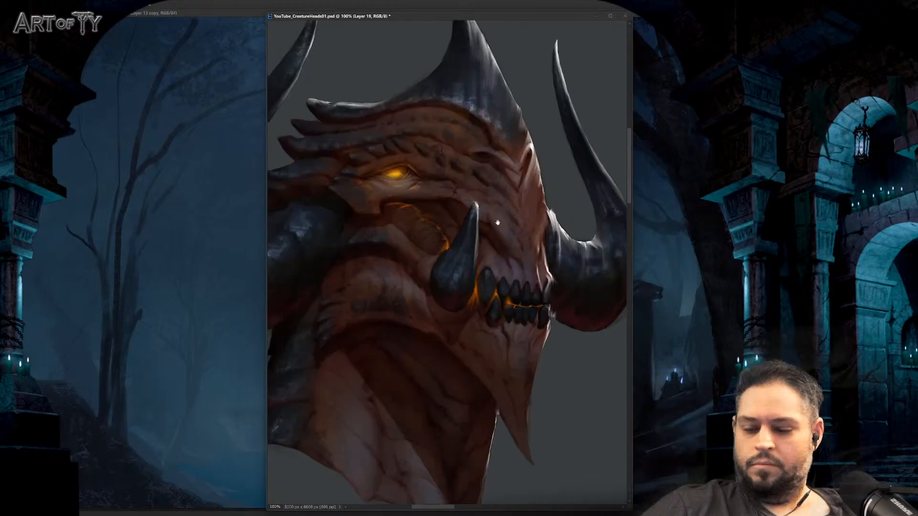
Step: Paint an orange glow inside the small dark slit on the brow below the central horn
mouse_move(505, 229)
left_mouse_down()
mouse_move(492, 228)
mouse_move(513, 231)
left_mouse_up()
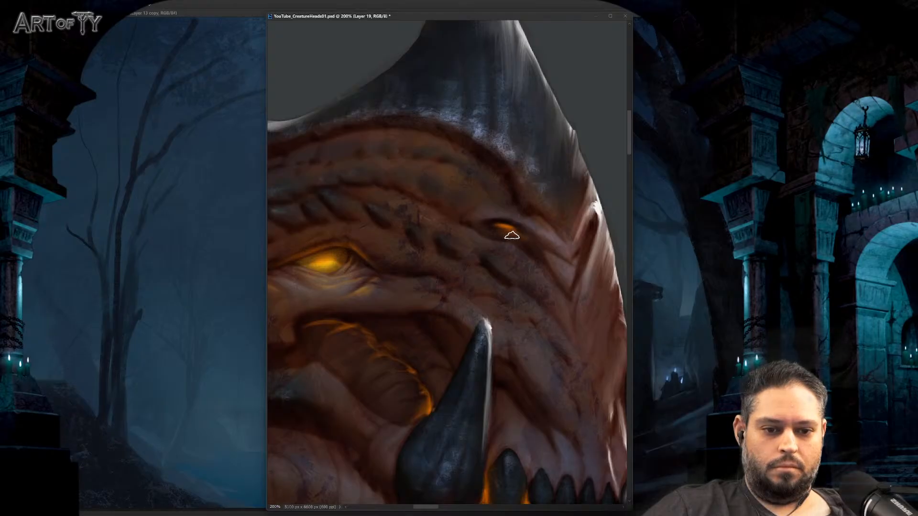
left_click_drag(543, 245, 536, 242)
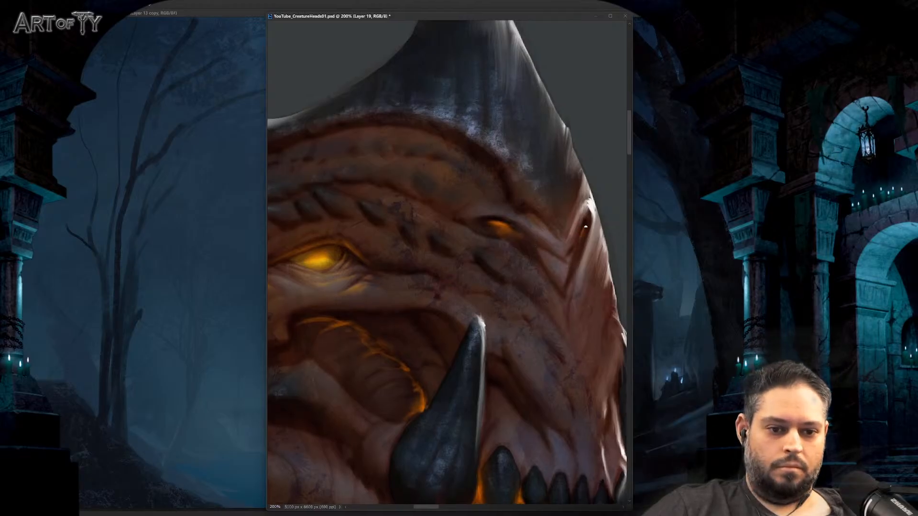
scroll(549, 268, "down", 3)
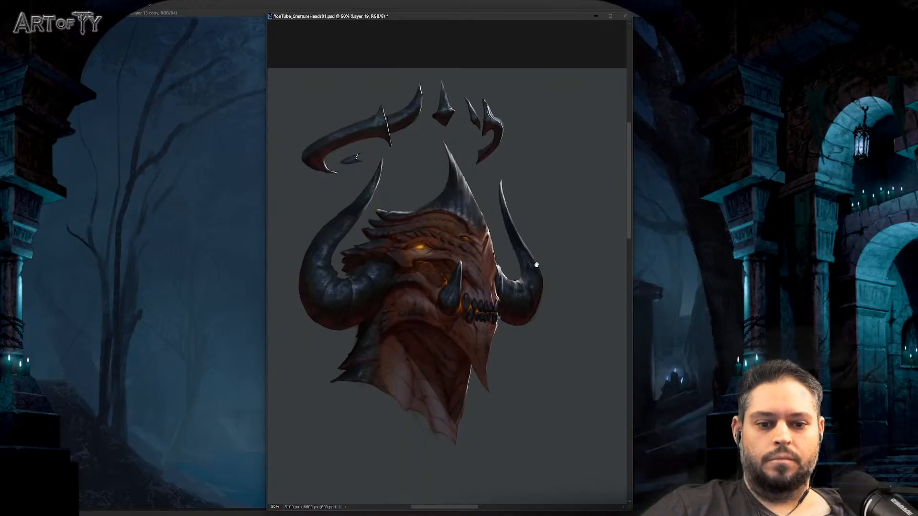
left_click_drag(536, 264, 565, 234)
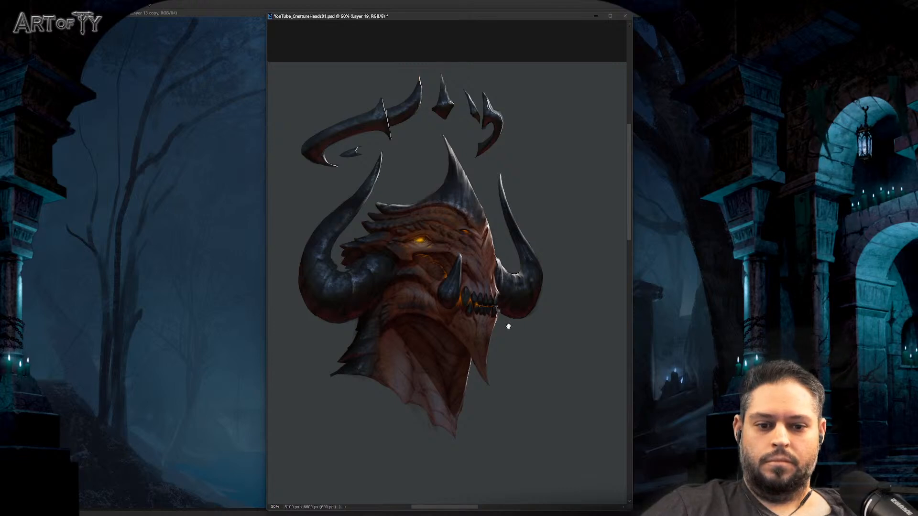
left_click_drag(505, 326, 507, 307)
left_click_drag(499, 266, 506, 261)
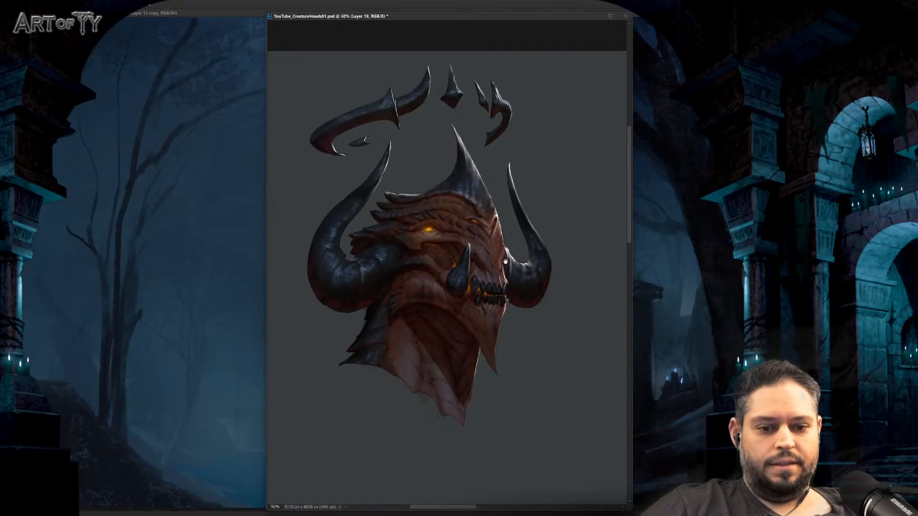
Step: Try toning down the orange glow in the brow slit with the soft eraser
key("ctrl+plus")
middle_click(504, 263)
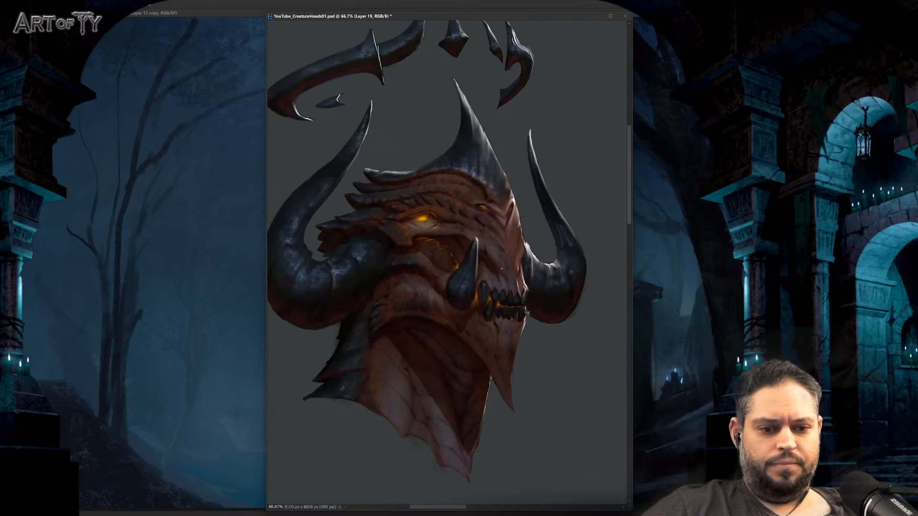
middle_click(502, 270)
middle_click(503, 270)
middle_click(502, 270)
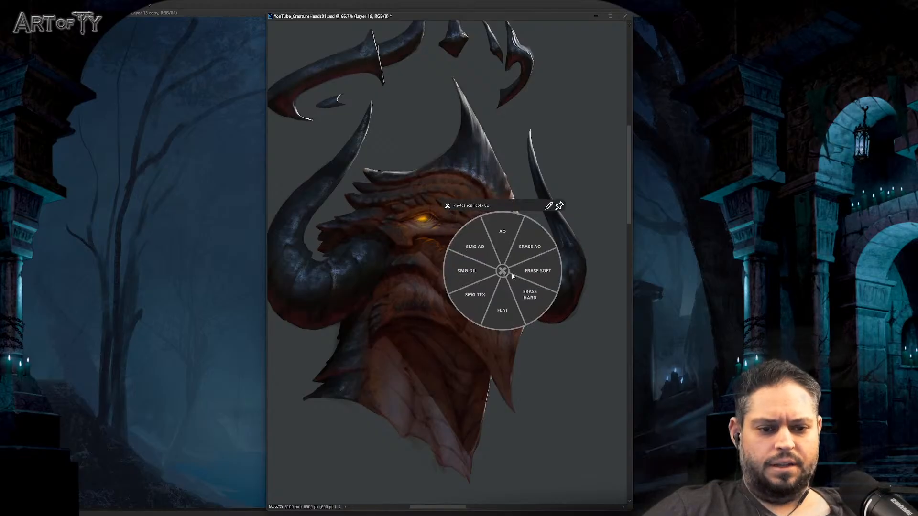
left_click(522, 272)
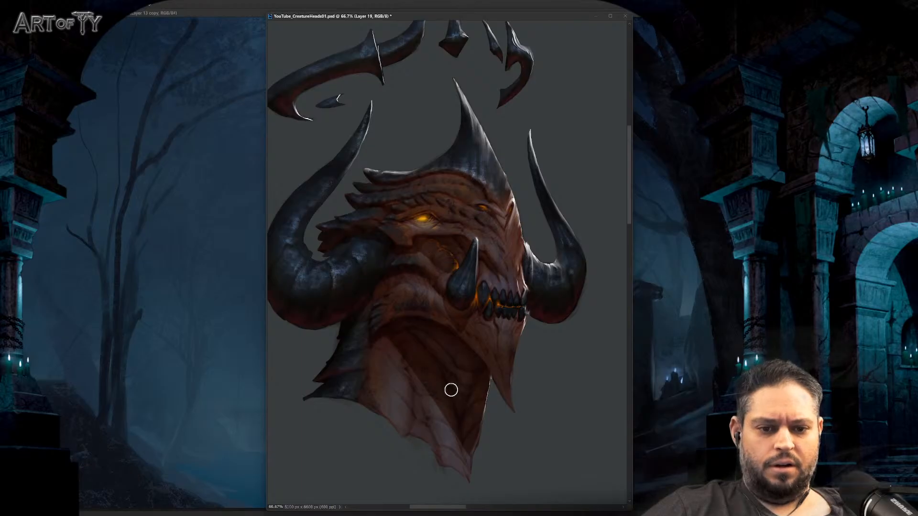
key("ctrl+z")
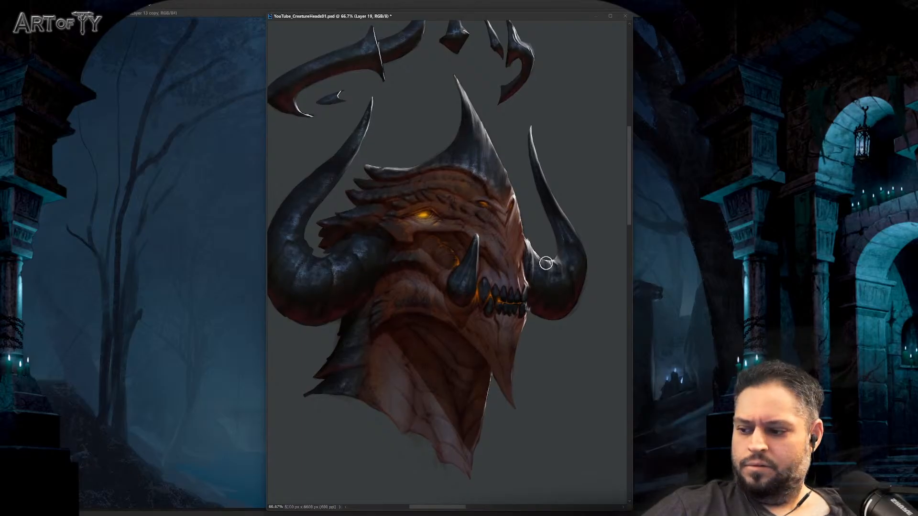
key("ctrl+z")
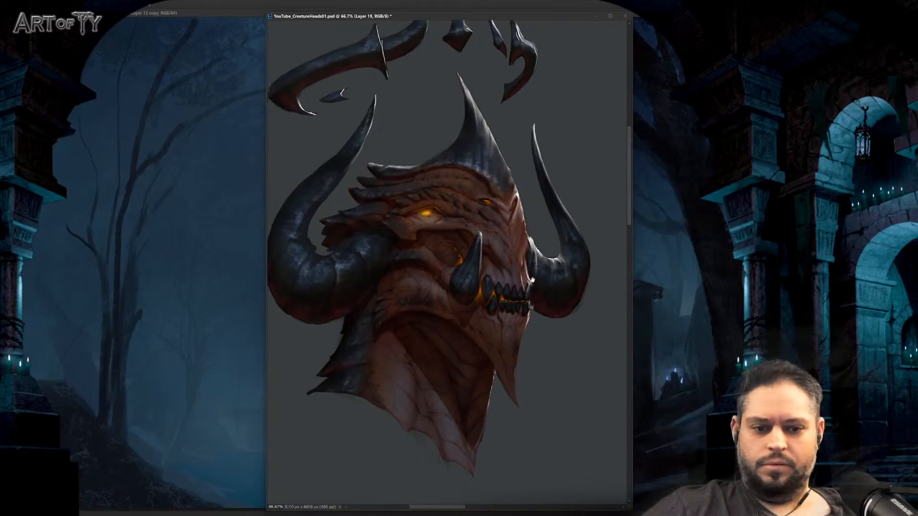
left_click_drag(543, 207, 509, 197)
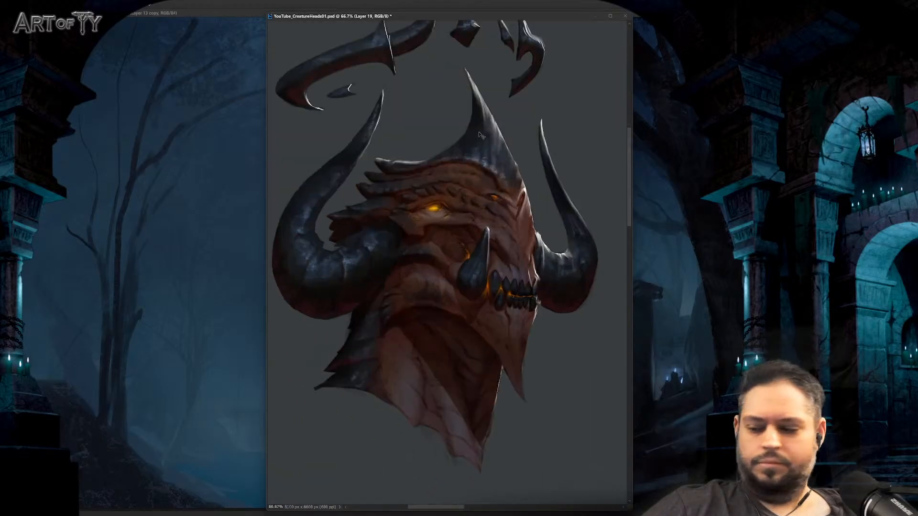
key("ctrl+z")
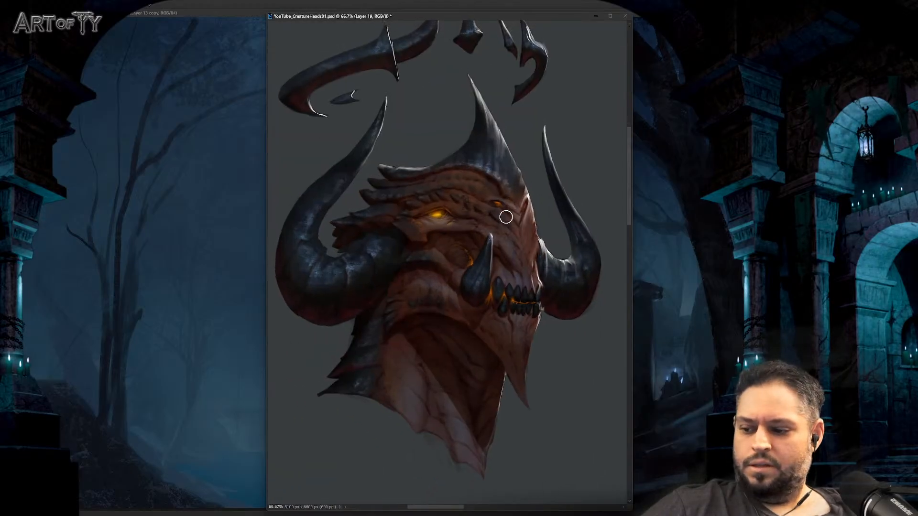
key("ctrl+z")
key("ctrl+z")
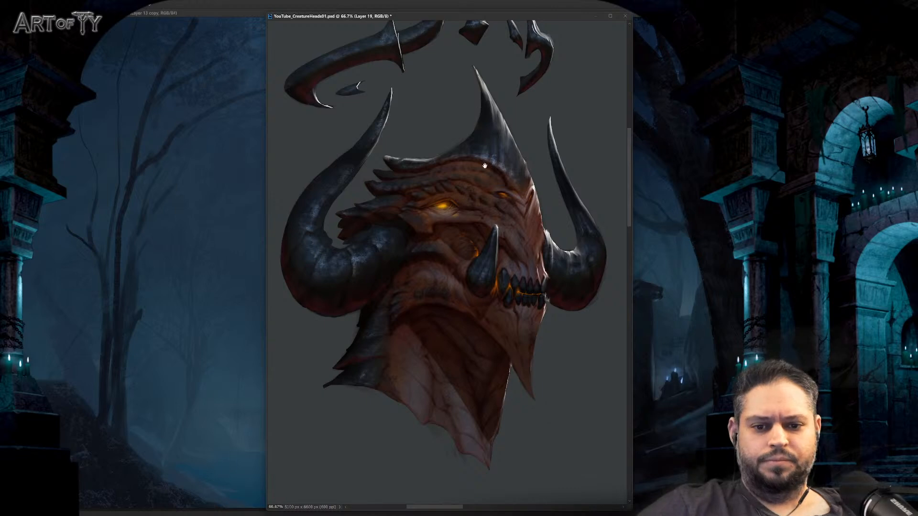
Step: Preview the whole creature head in grayscale to check its values, and return to the colour view
left_click_drag(478, 98, 485, 204)
key("ctrl+y")
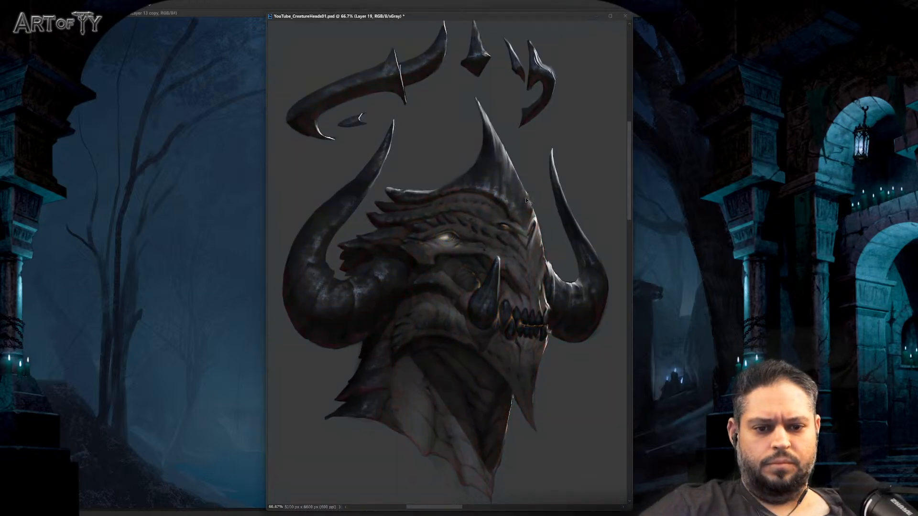
key("ctrl+y")
key("ctrl+minus")
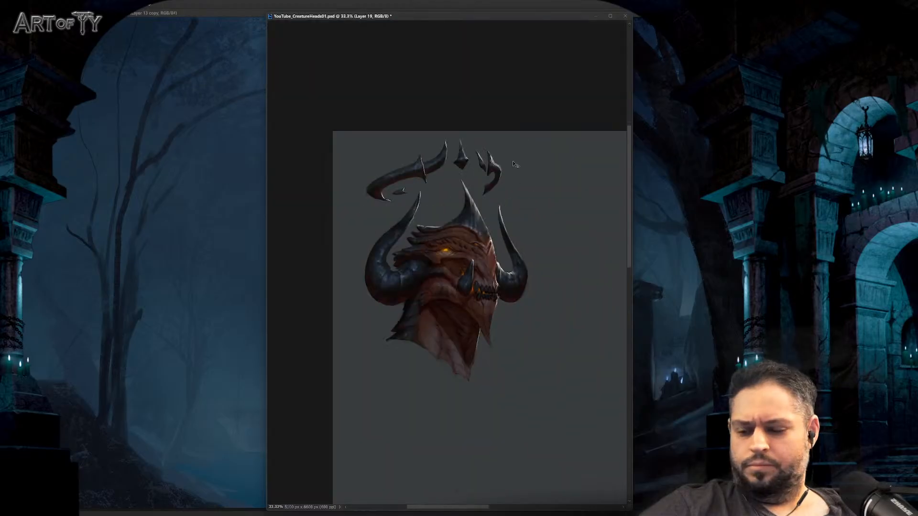
key("ctrl+plus")
Step: Undo the most recent adjustments to the glow on the face
key("ctrl+z")
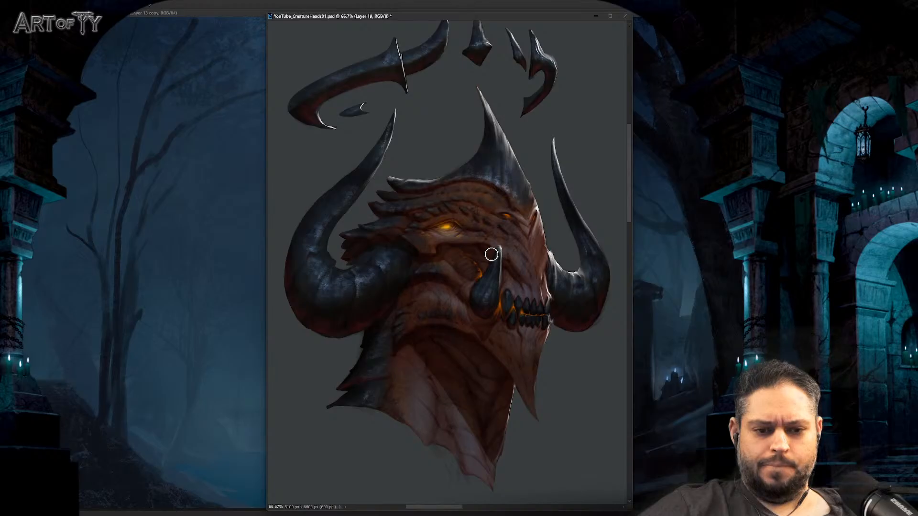
key("ctrl+z")
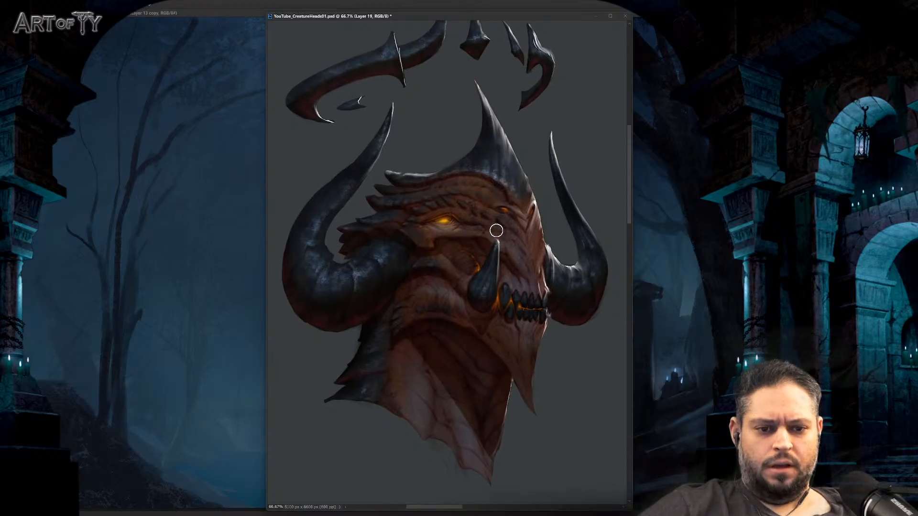
scroll(496, 231, "up", 1)
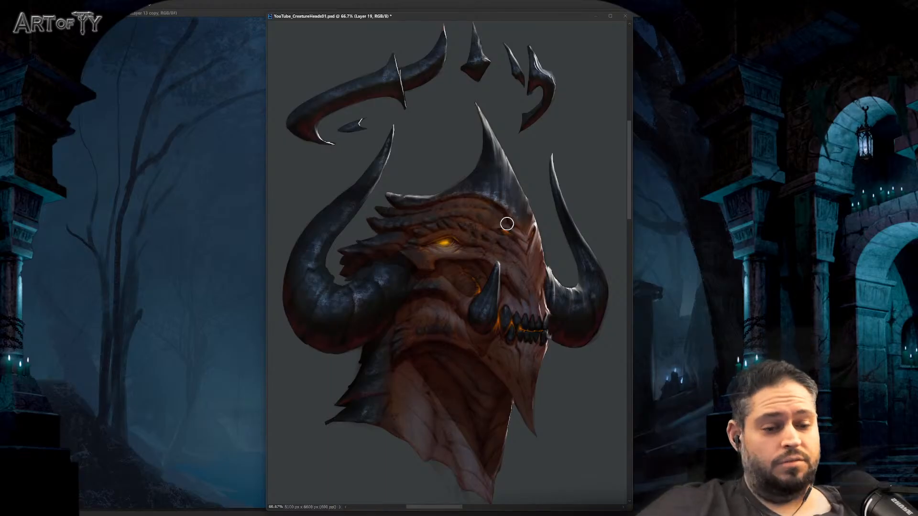
Step: Undo the last glow adjustment, collect the creature head's layers in a group named 02, and compare the picture with the group hidden and shown
key("ctrl+z")
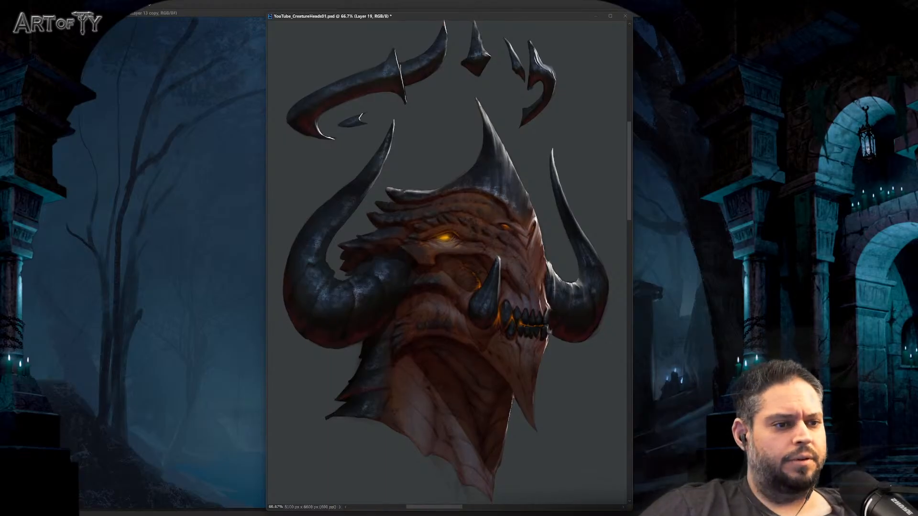
key("alt+bracketleft")
key("alt+bracketleft")
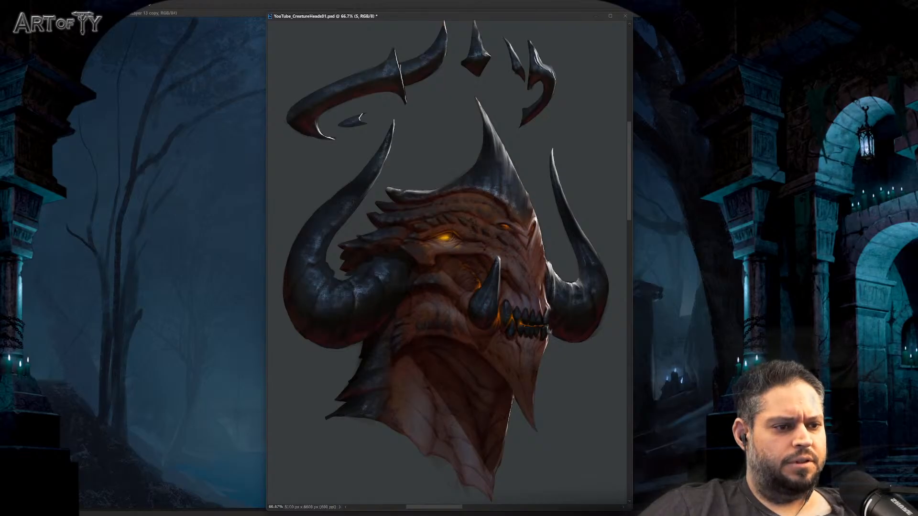
key("alt+bracketleft")
key("alt+bracketleft")
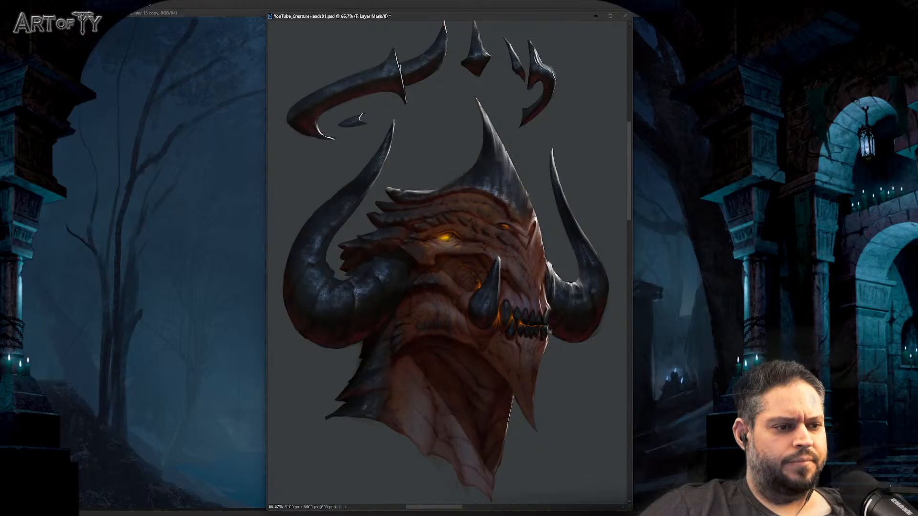
key("alt+bracketleft")
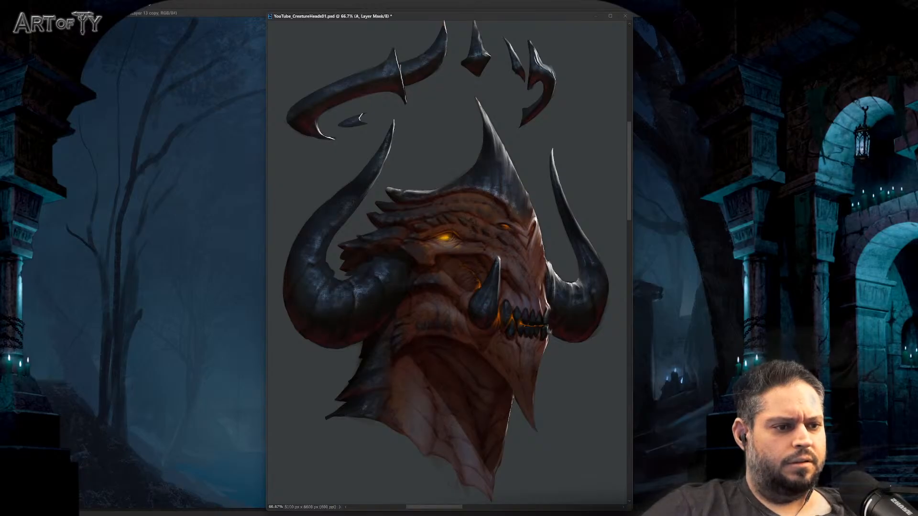
key("alt+bracketleft")
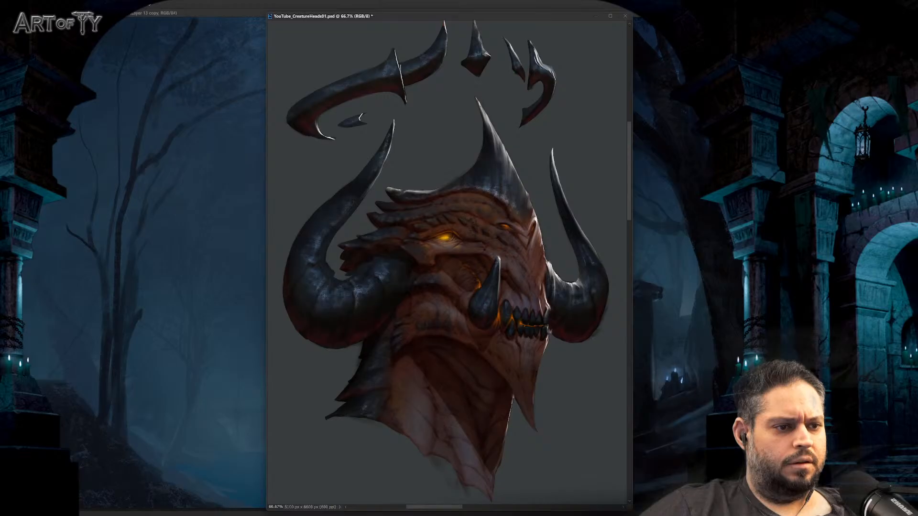
key("alt+bracketleft")
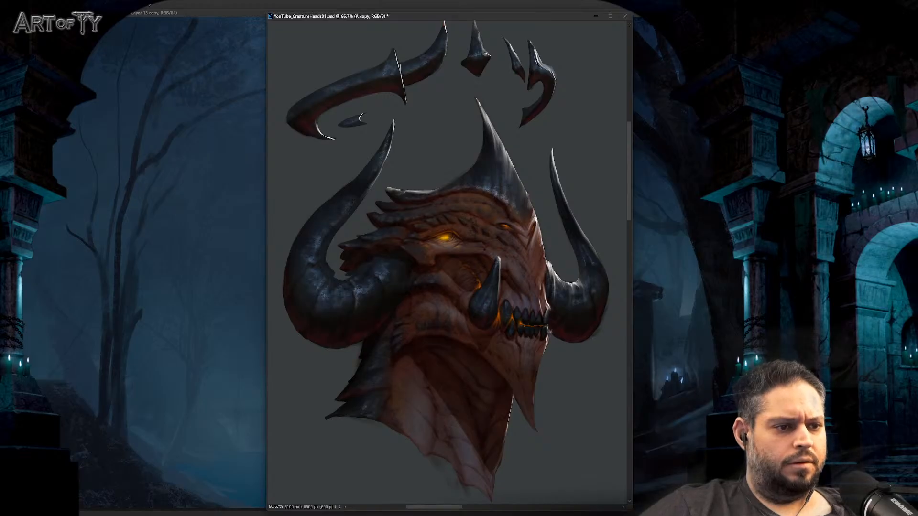
key("alt+bracketleft")
key("alt+bracketleft")
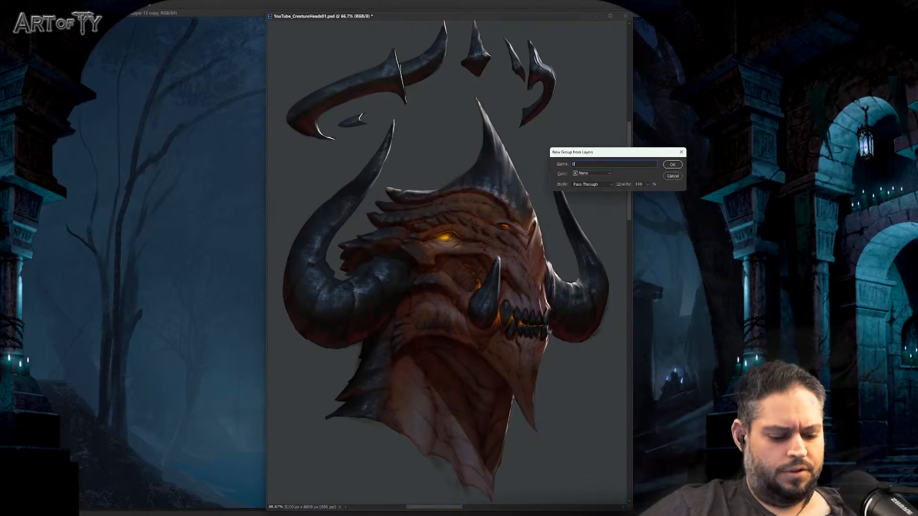
key("shift+alt+bracketright")
key("shift+alt+bracketright")
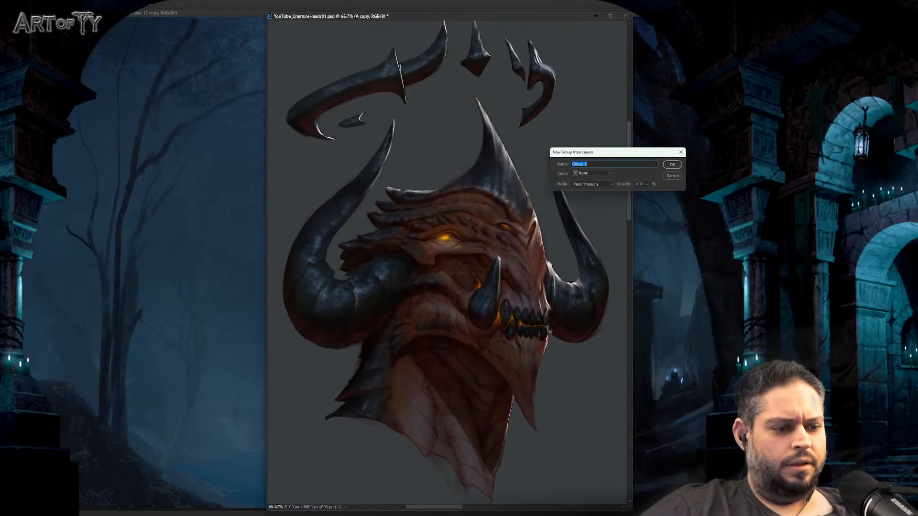
key("ctrl+g")
type("02")
key("Return")
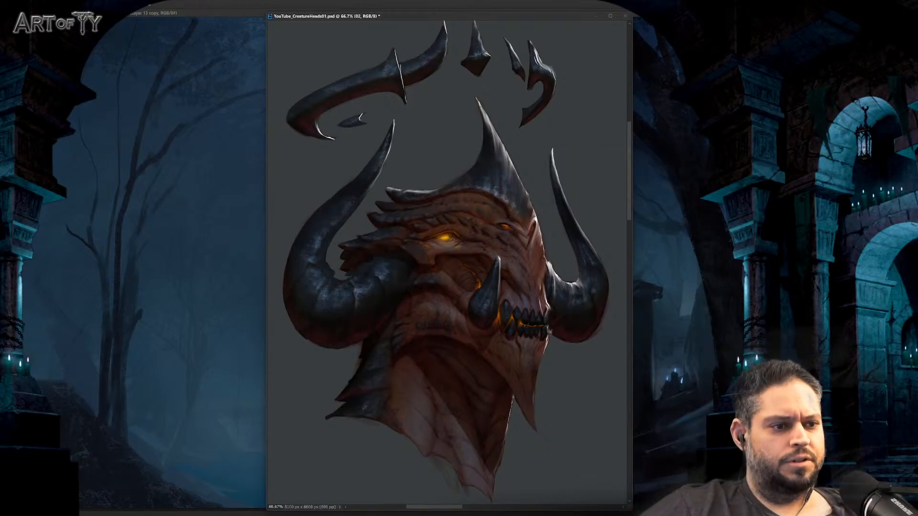
key("ctrl+comma")
key("ctrl+comma")
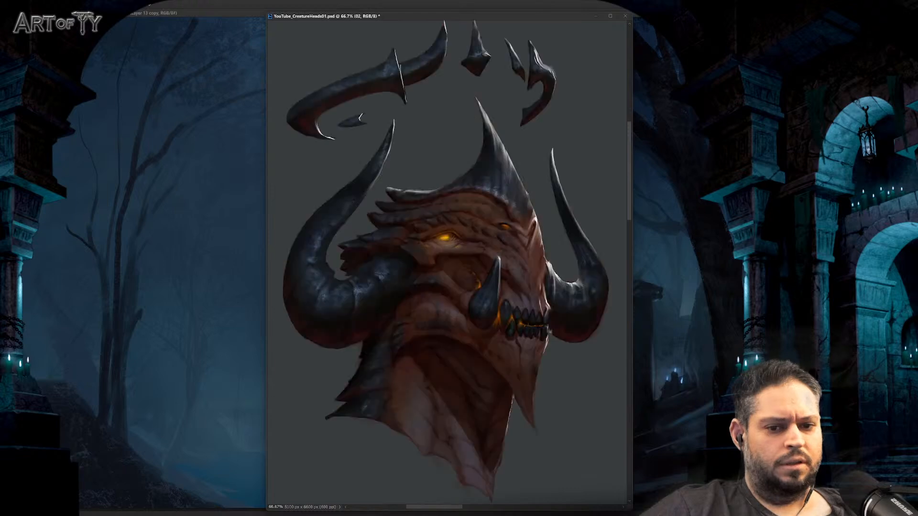
Step: Paint fine wrinkles and surface texture into the skin around the tusk, upper teeth and snout with a small detail brush
left_click_drag(470, 292, 466, 281)
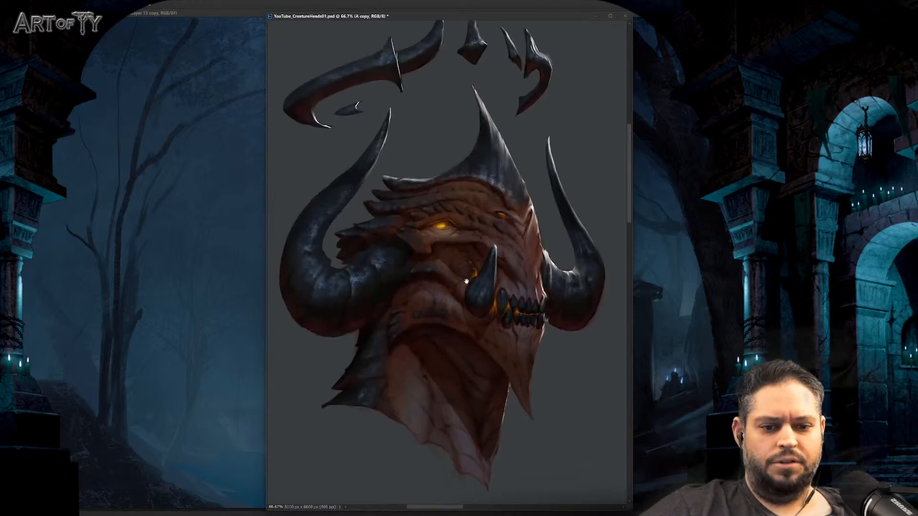
key("ctrl+plus")
key("ctrl+plus")
scroll(477, 273, "down", 1)
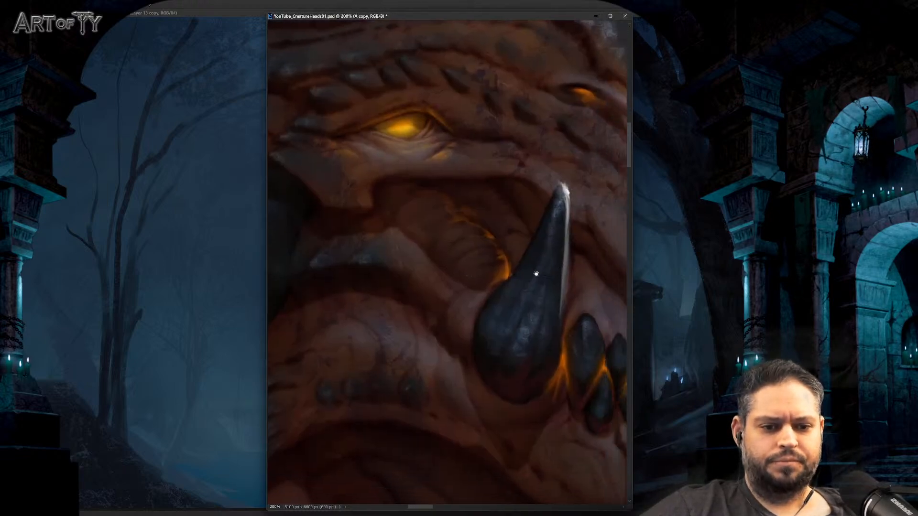
scroll(531, 272, "right", 2)
scroll(519, 284, "right", 1)
scroll(520, 284, "down", 1)
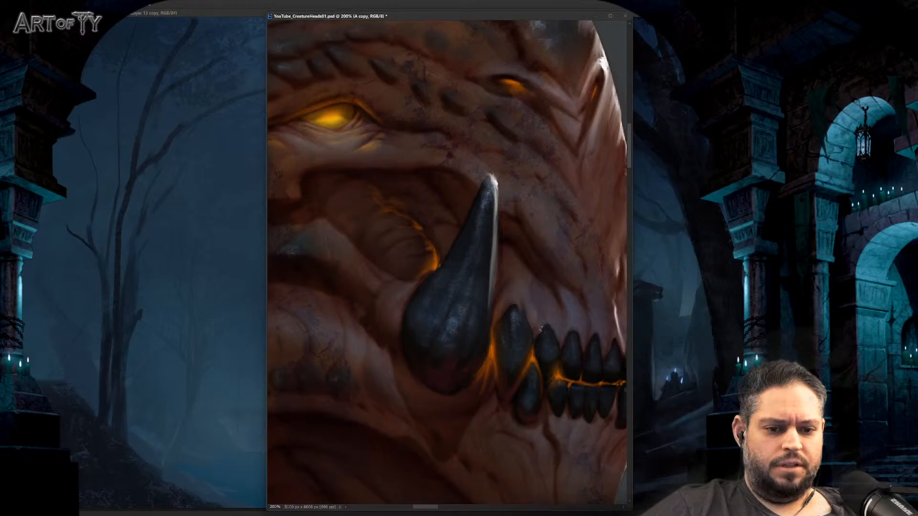
middle_click(524, 296)
left_click(518, 320)
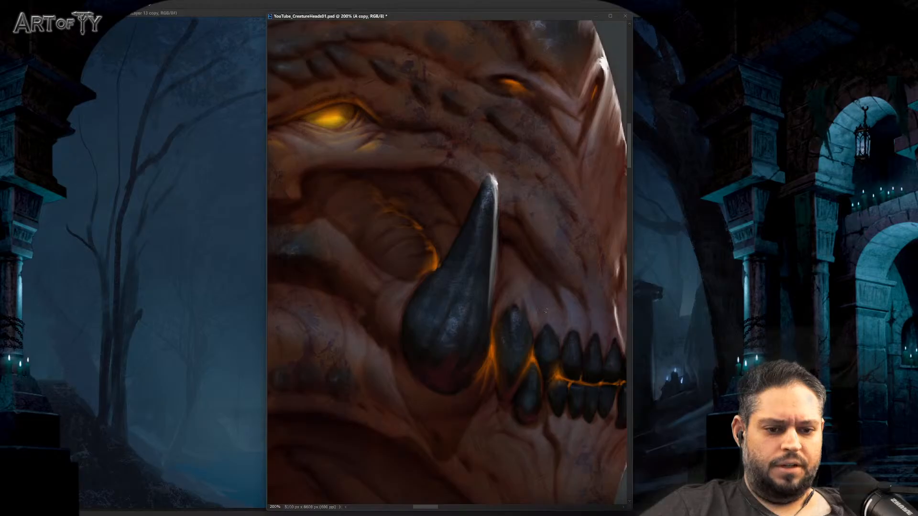
left_click_drag(562, 388, 566, 352)
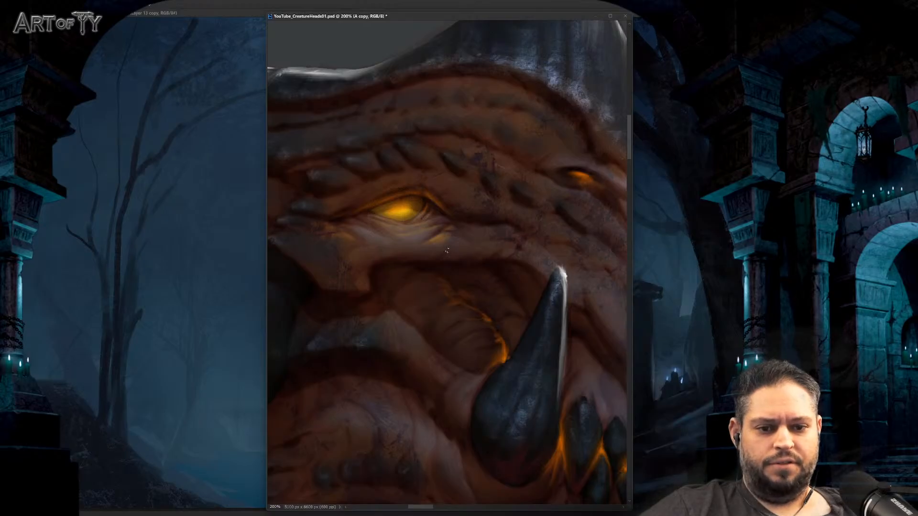
Step: Add small creases and skin texture around the brow, the gums, the jaw and the base of the tusk
key("h")
left_click_drag(446, 250, 497, 321)
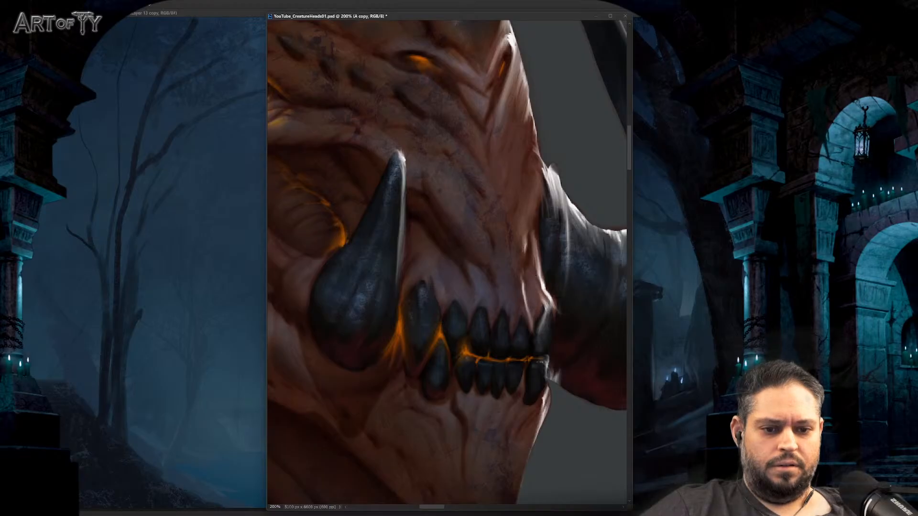
left_click_drag(513, 280, 521, 293)
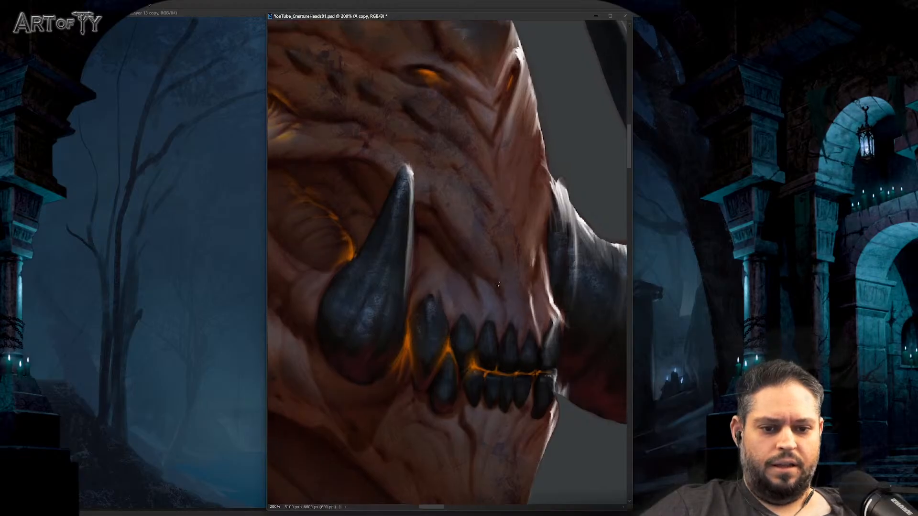
left_click_drag(520, 329, 529, 247)
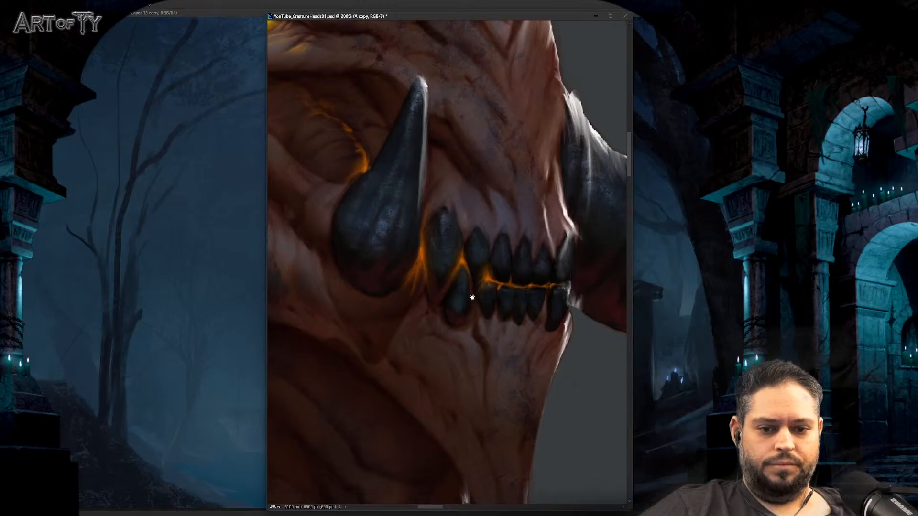
mouse_move(377, 198)
left_mouse_down()
mouse_move(430, 258)
mouse_move(472, 266)
left_mouse_up()
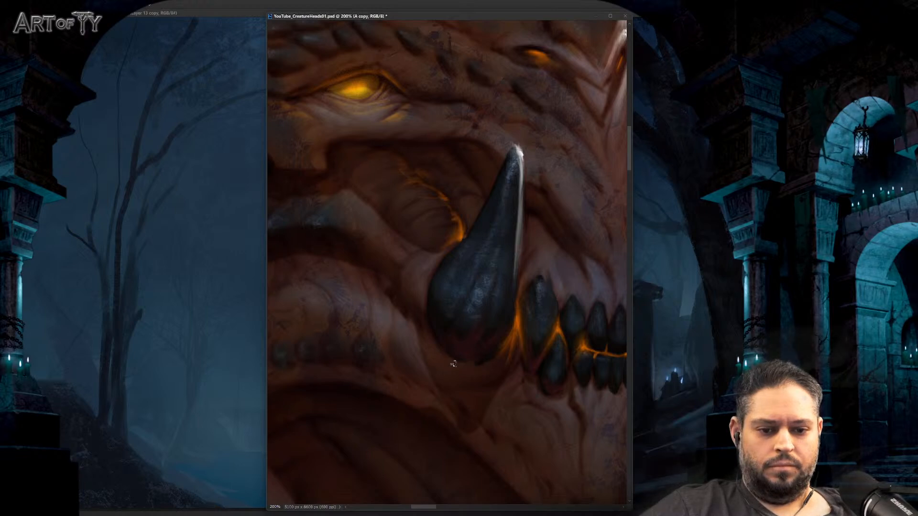
scroll(494, 354, "down", 1)
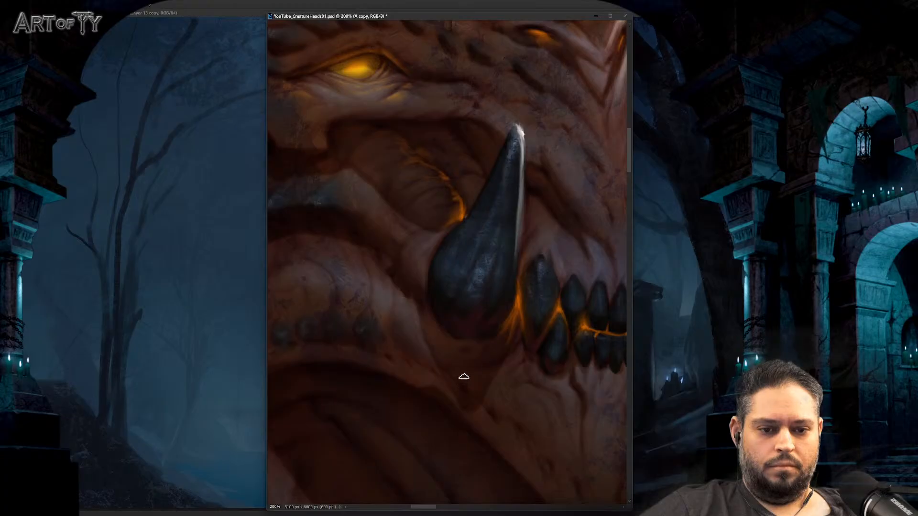
Step: Paint thin dark cracks with lit edges onto the lower curve of the large near-side horn
scroll(497, 282, "up", 1)
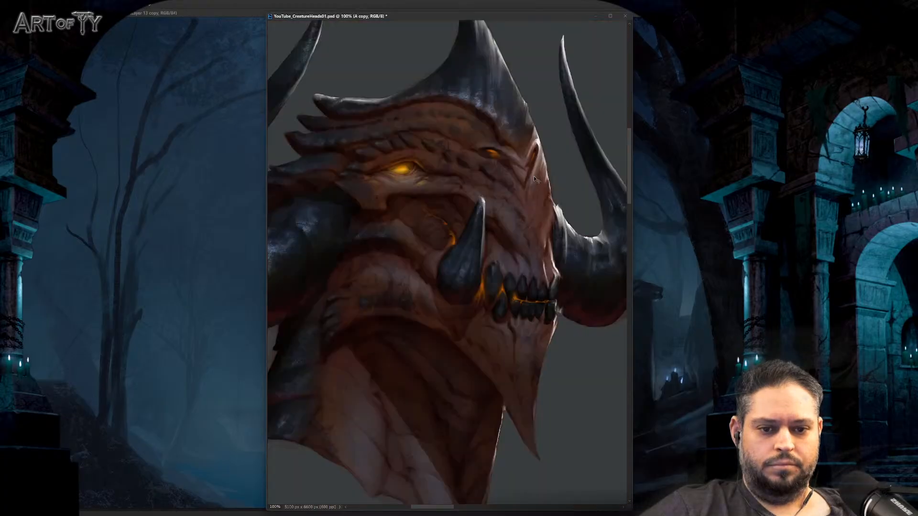
key("ctrl+minus")
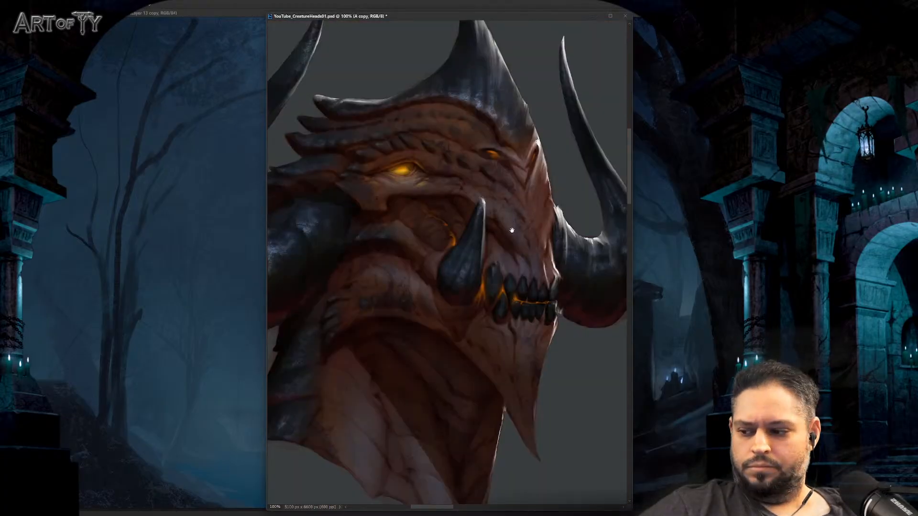
left_click_drag(513, 228, 525, 233)
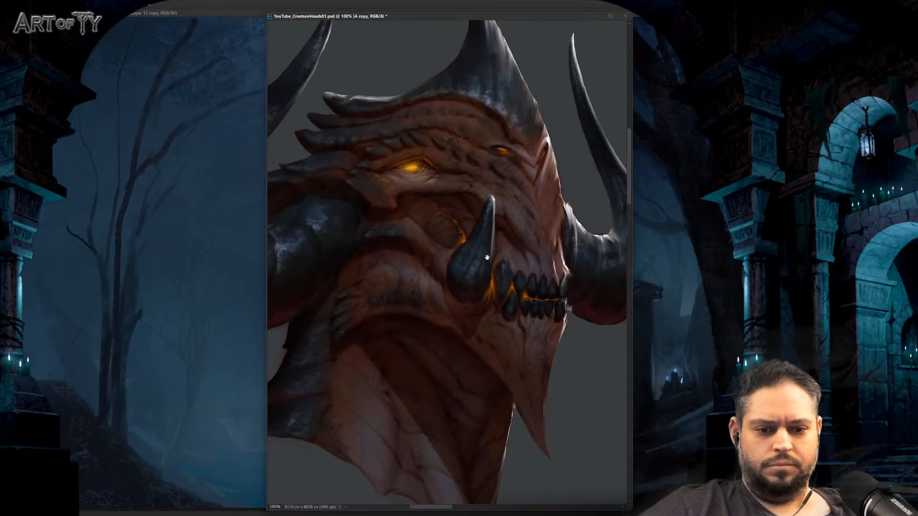
left_click_drag(480, 262, 480, 262)
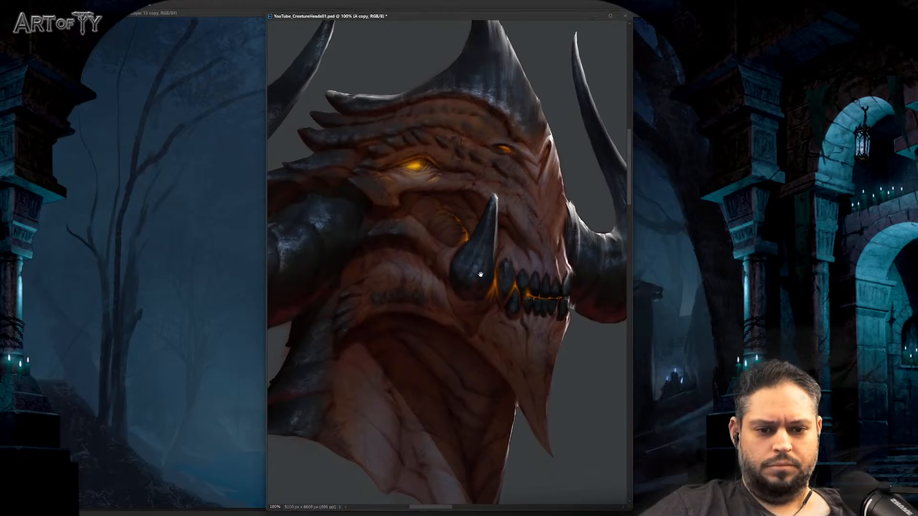
key("ctrl+minus")
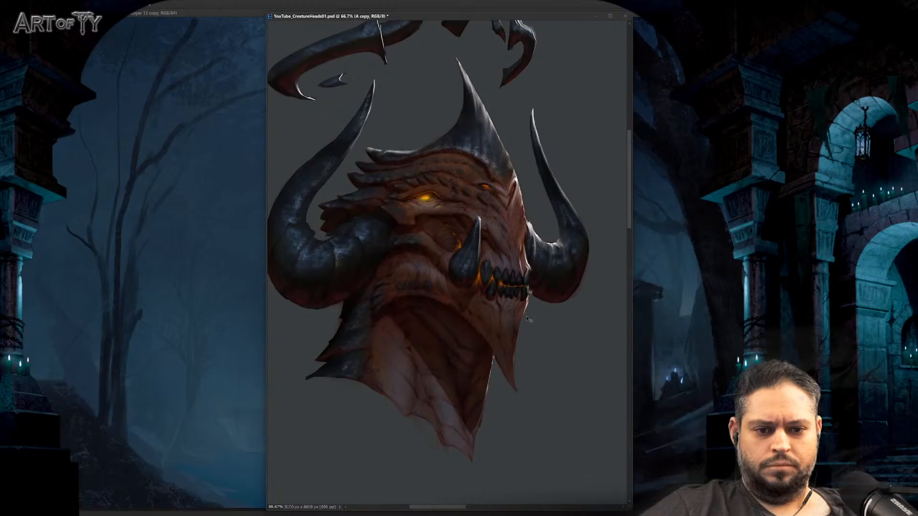
key("ctrl+plus")
key("ctrl+plus")
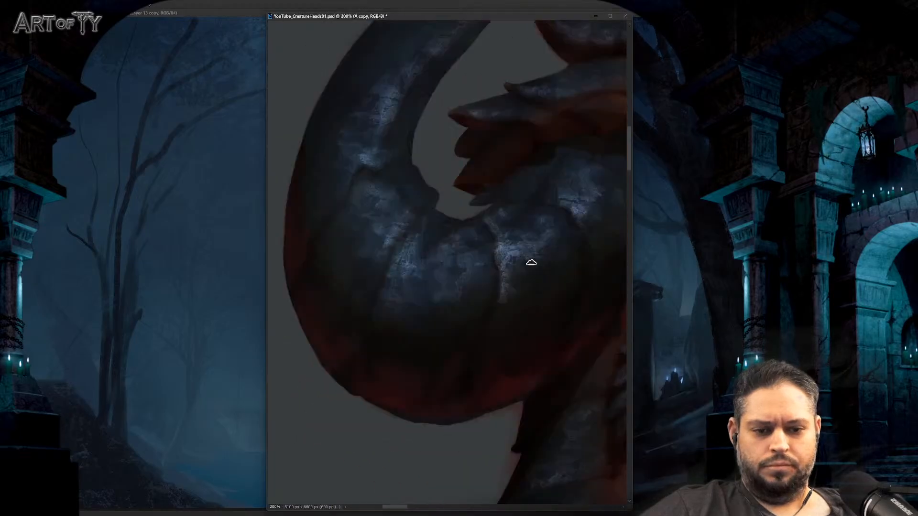
middle_click(528, 260)
left_click(521, 306)
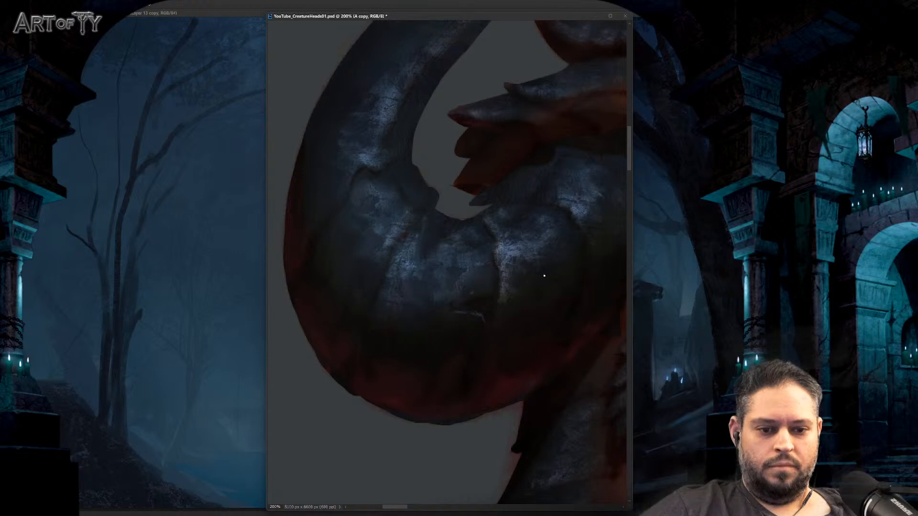
left_click_drag(544, 275, 535, 278)
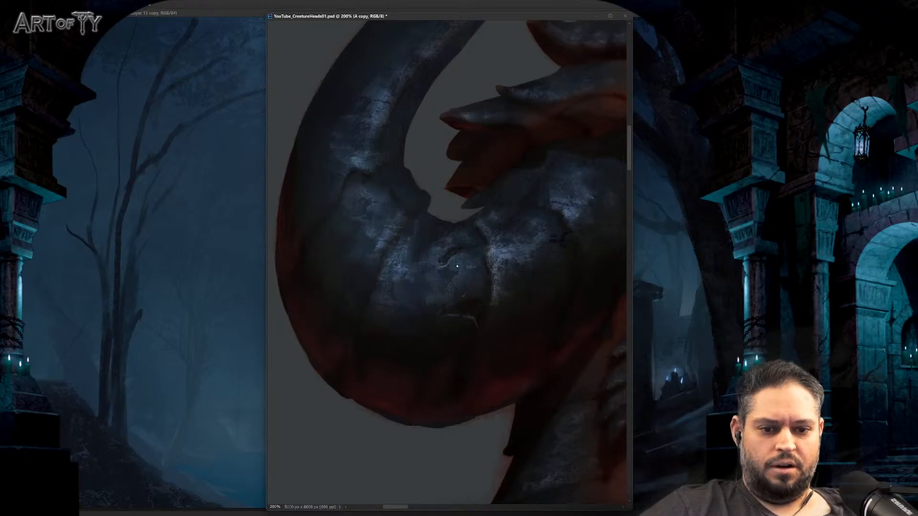
Step: Erase the stray paint along the spiky neck edge beneath the near-side horn with the hard eraser
scroll(457, 353, "down", 3)
left_click_drag(552, 326, 491, 330)
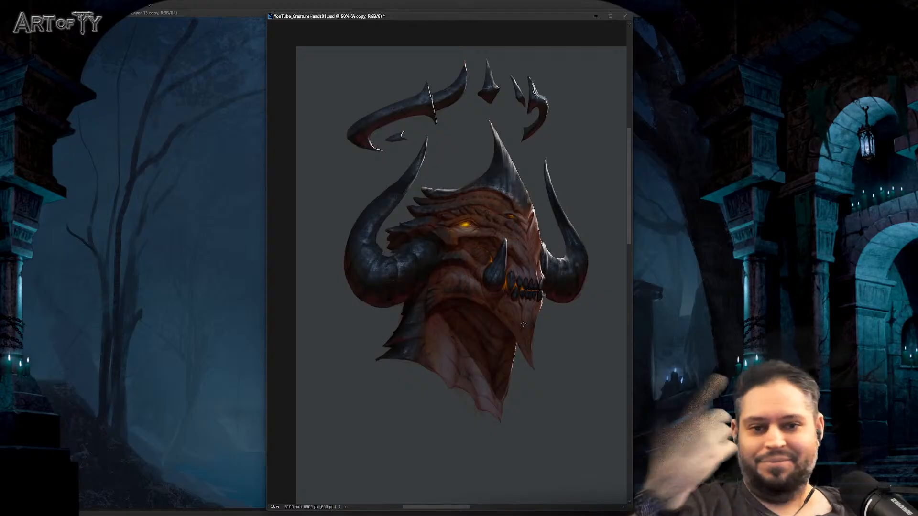
left_click_drag(513, 286, 516, 275)
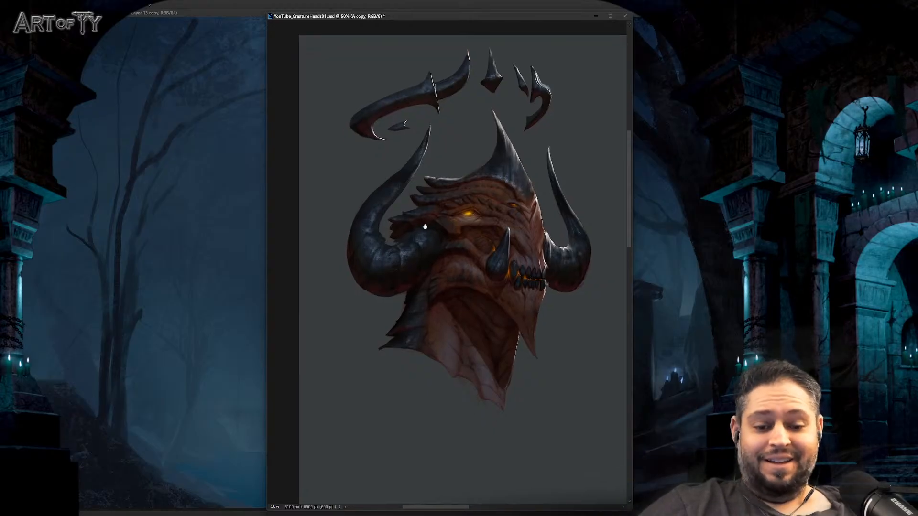
scroll(448, 239, "up", 2)
scroll(488, 233, "up", 1)
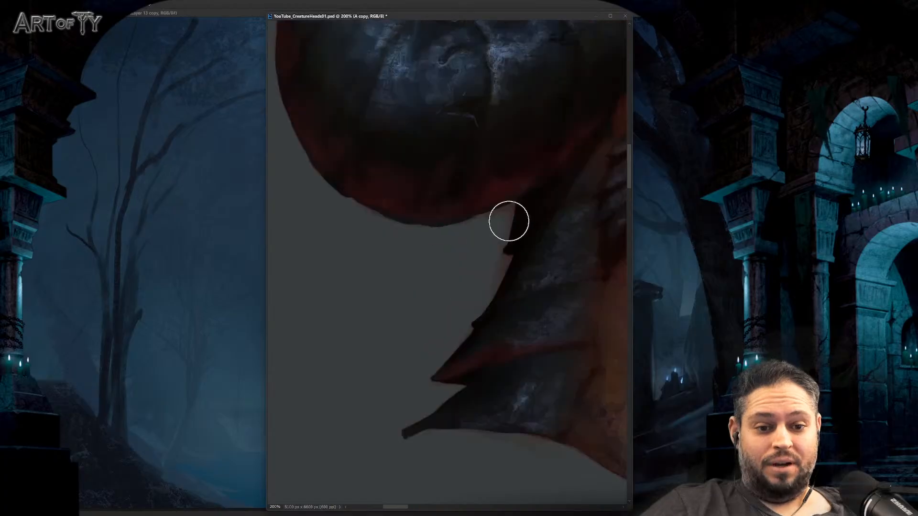
right_click(500, 264)
left_click(500, 265)
right_click(500, 267)
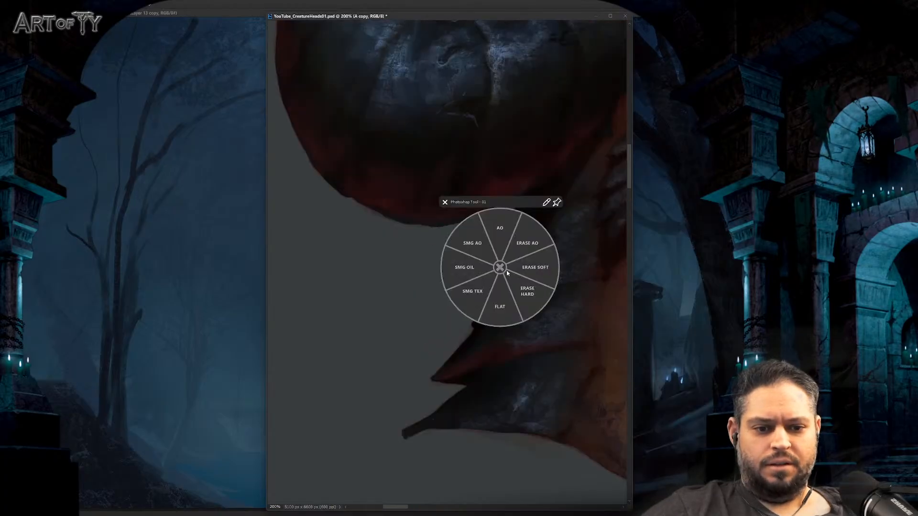
left_click(526, 289)
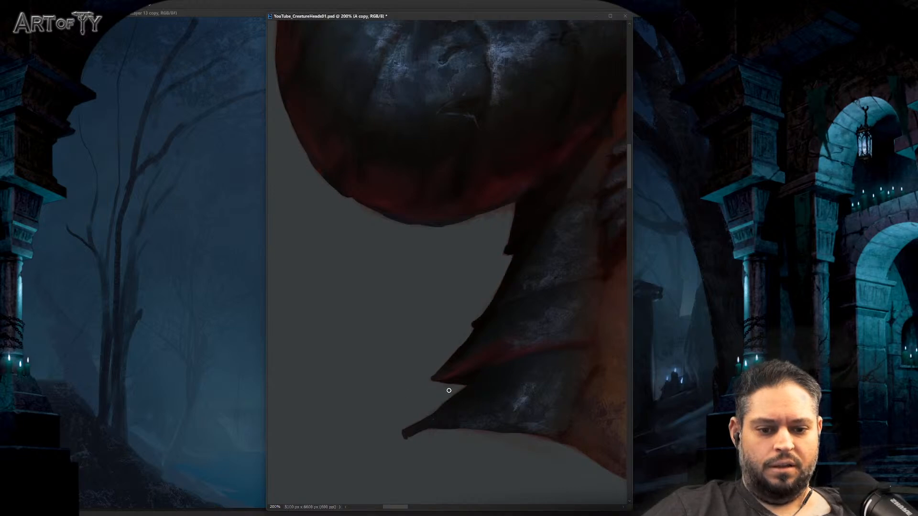
Step: Trim the lowest neck spike to a sharp point with the hard eraser and enlarge the eraser for its underside
scroll(444, 369, "down", 2)
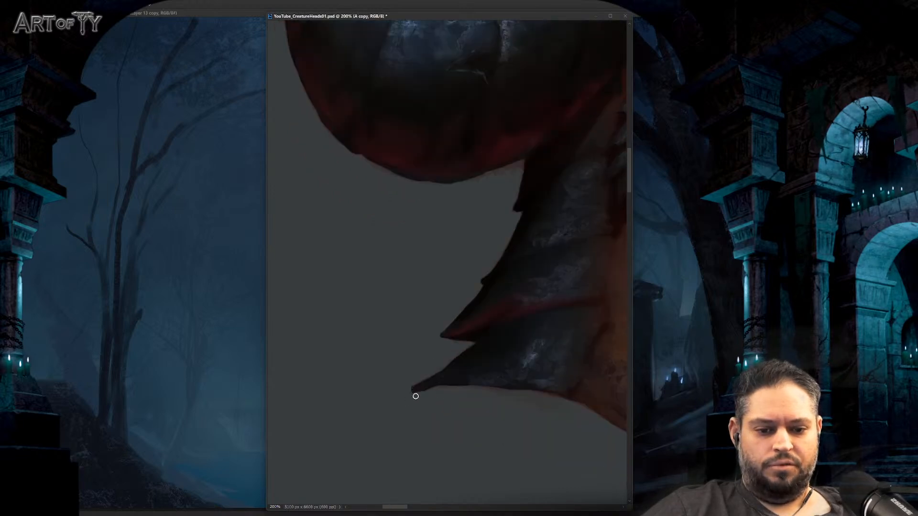
key("]")
key("]")
key("]")
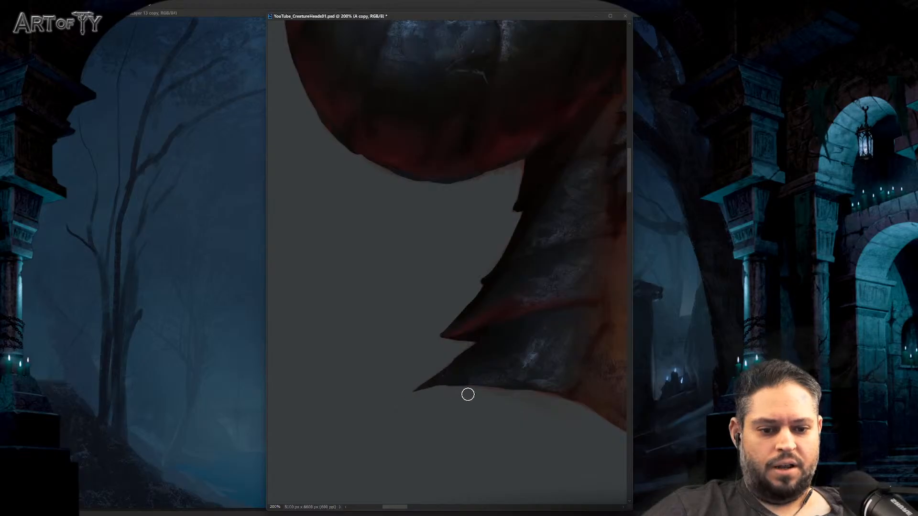
Step: Cut small chips and notches into the lower and outer edge of the near-side horn with a smaller hard eraser
scroll(492, 291, "up", 4)
key("[")
key("[")
key("[")
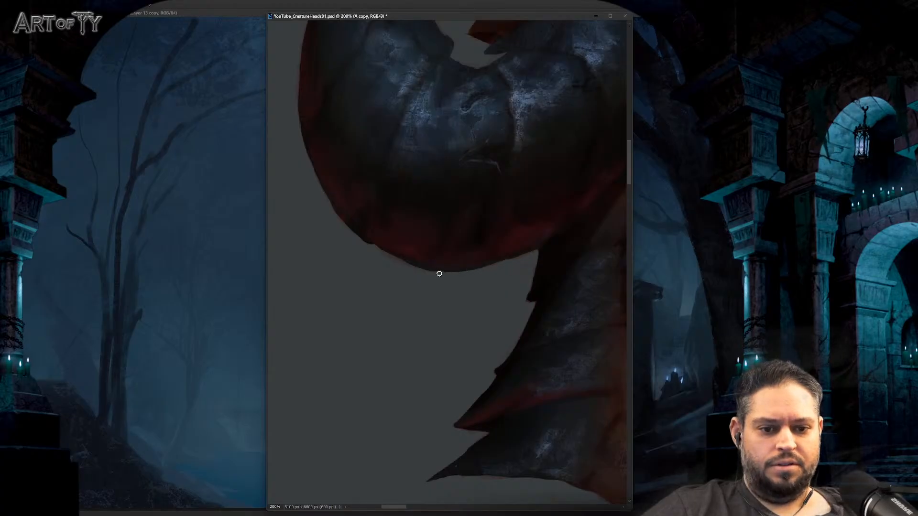
scroll(529, 254, "up", 1)
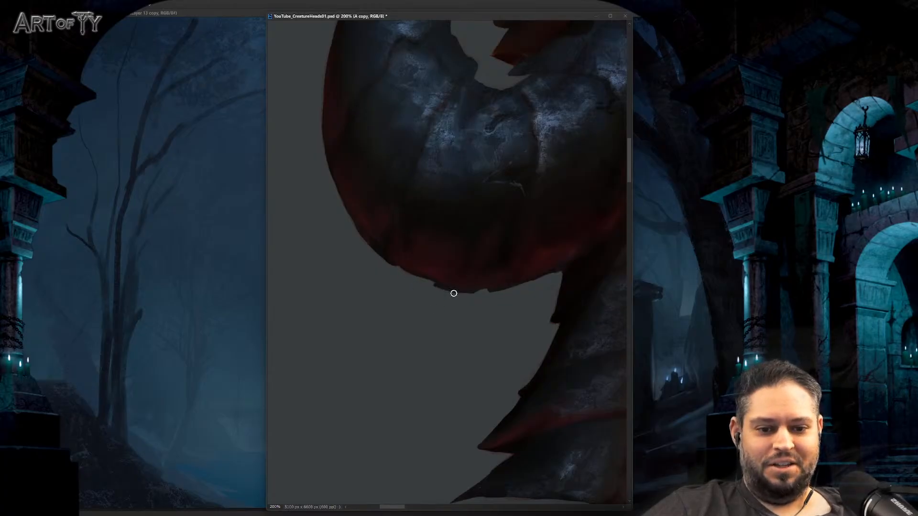
left_click_drag(402, 269, 431, 305)
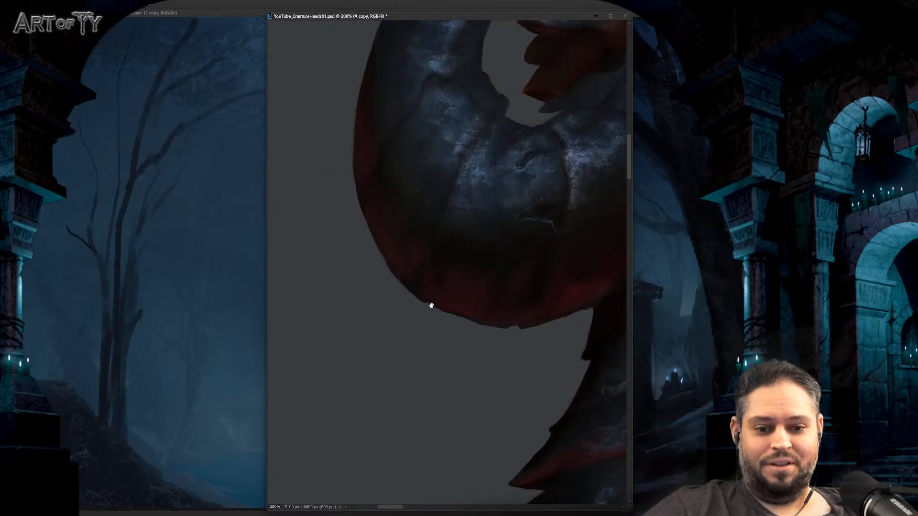
left_click_drag(348, 202, 377, 274)
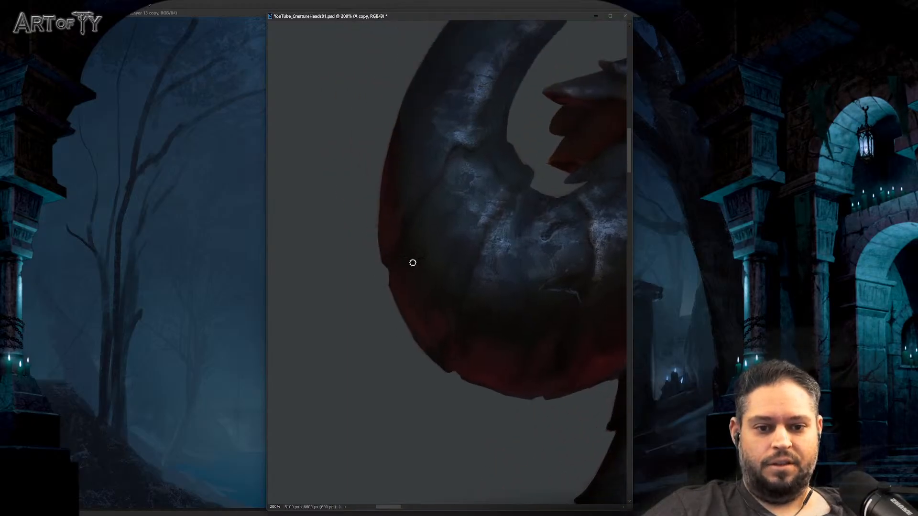
scroll(412, 262, "up", 3)
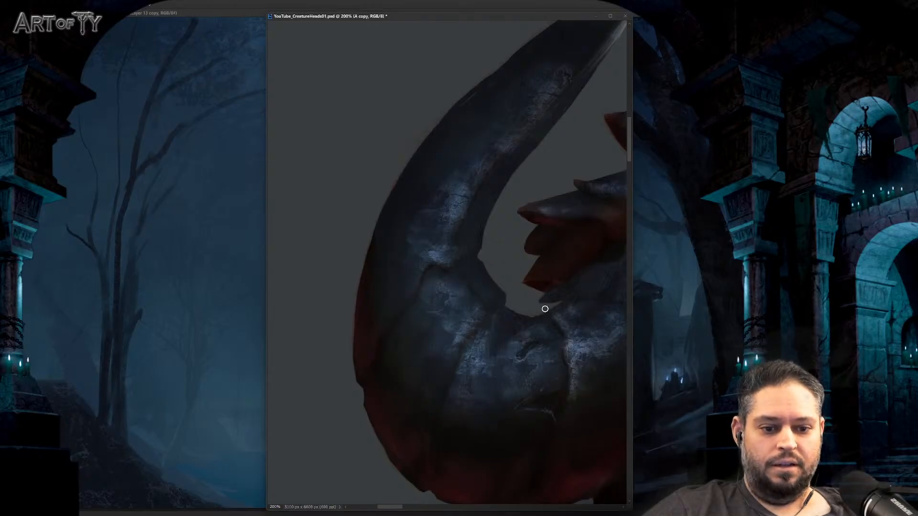
Step: Save the creature head document
key("ctrl+minus")
key("ctrl+minus")
mouse_move(491, 324)
left_mouse_down()
mouse_move(460, 317)
mouse_move(471, 306)
left_mouse_up()
key("ctrl+minus")
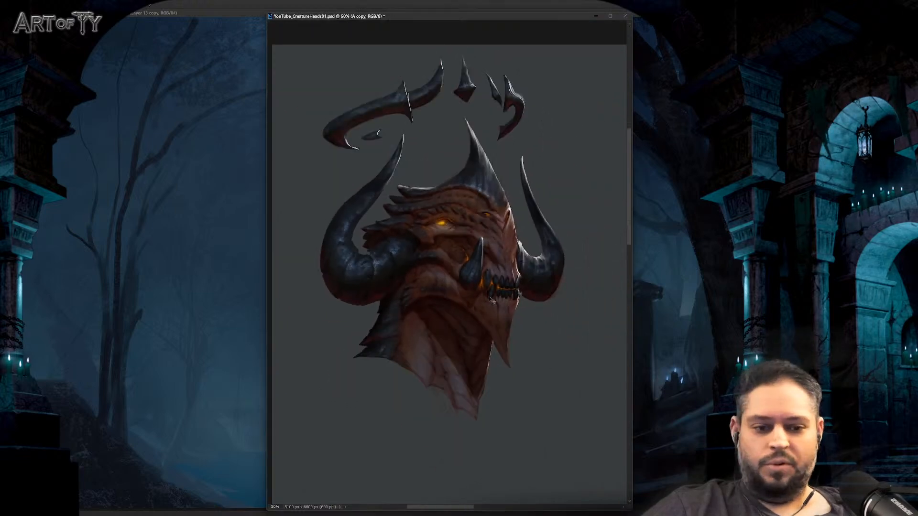
key("ctrl+s")
left_click_drag(521, 291, 535, 292)
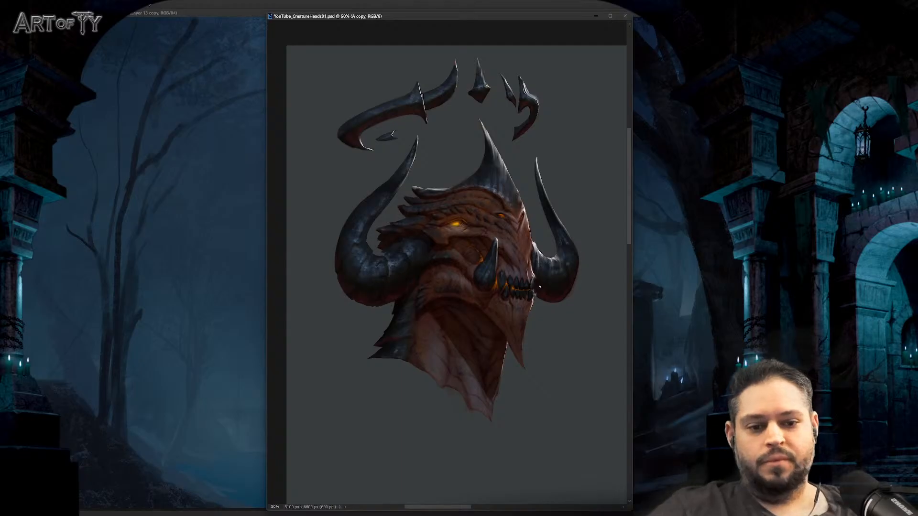
Step: Soften the outer edge of the far-side horn into the background with the SMG TEX smudge brush
left_click_drag(508, 237, 509, 250)
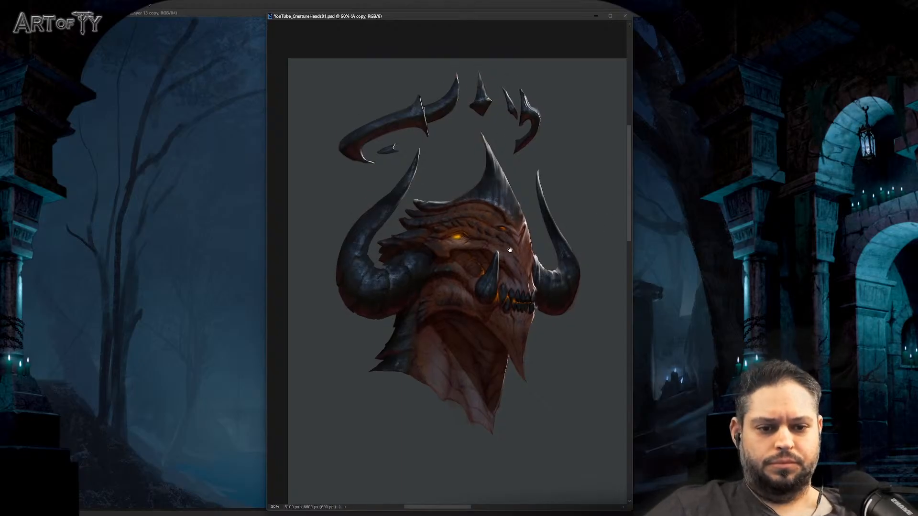
scroll(515, 288, "right", 2)
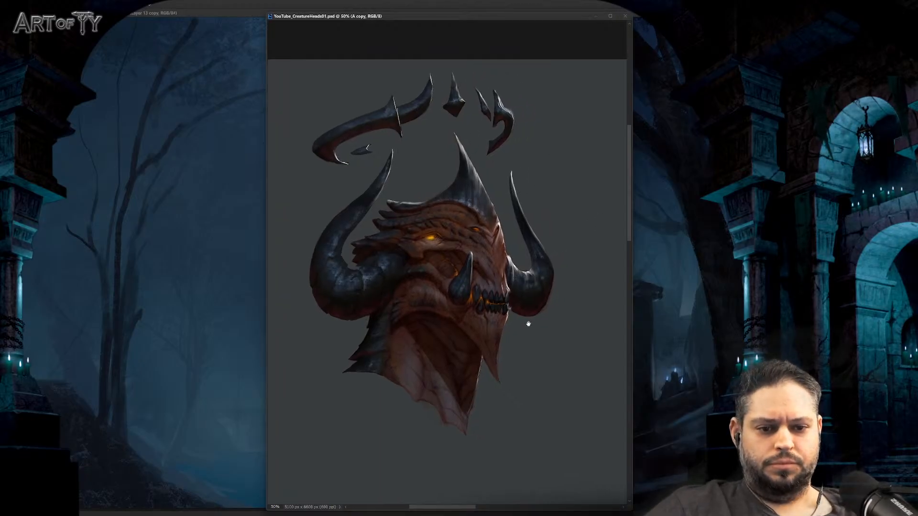
key("ctrl+plus")
key("ctrl+plus")
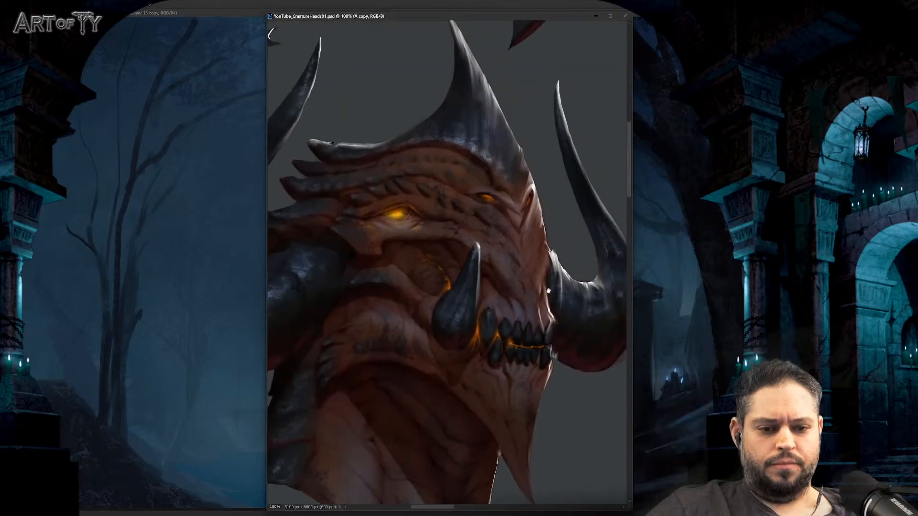
key("ctrl+plus")
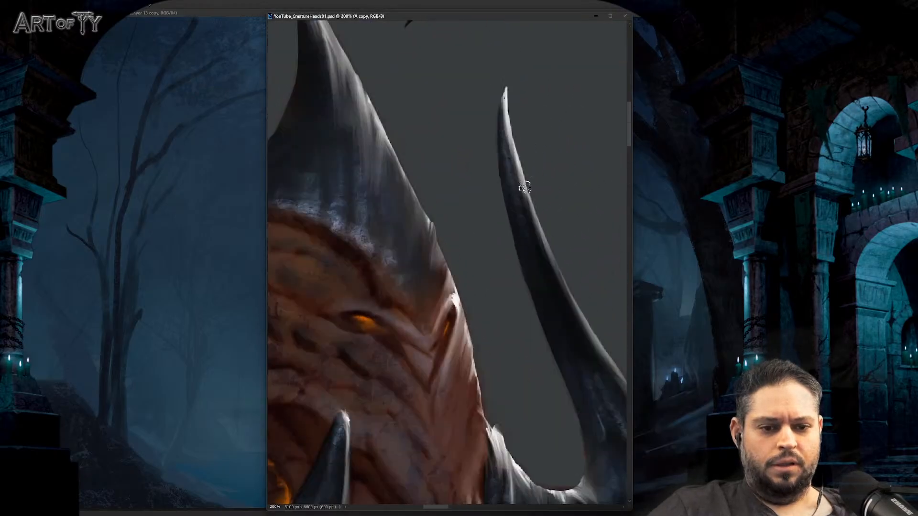
middle_click(549, 190)
middle_click(545, 198)
middle_click(545, 199)
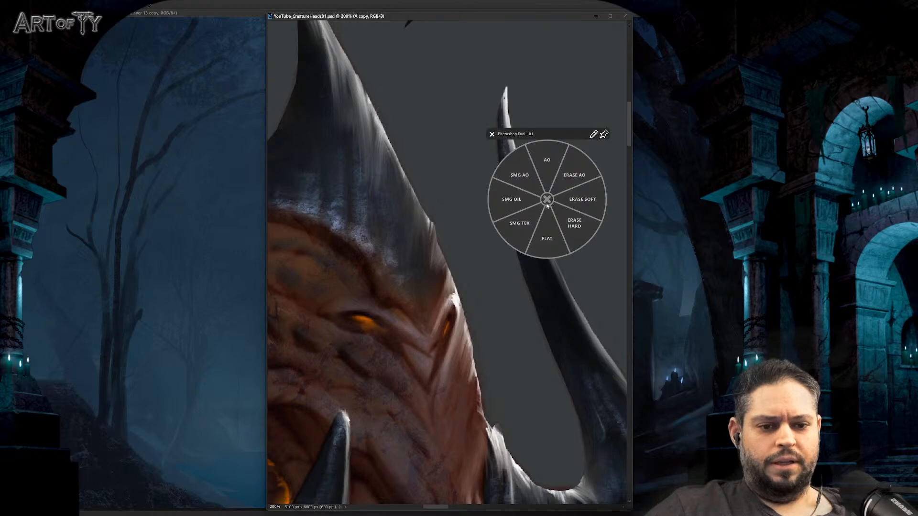
left_click(537, 222)
mouse_move(532, 196)
left_mouse_down()
mouse_move(526, 179)
mouse_move(543, 228)
left_mouse_up()
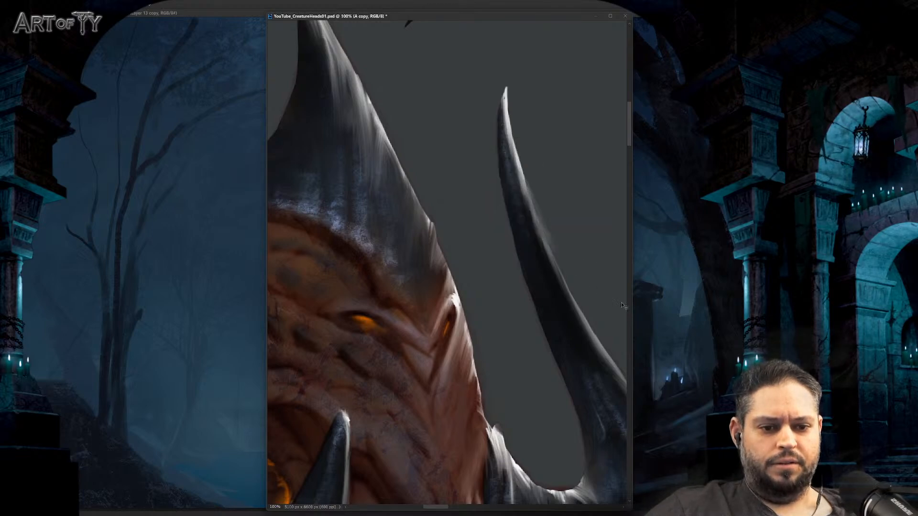
scroll(624, 305, "down", 3)
scroll(589, 303, "up", 3)
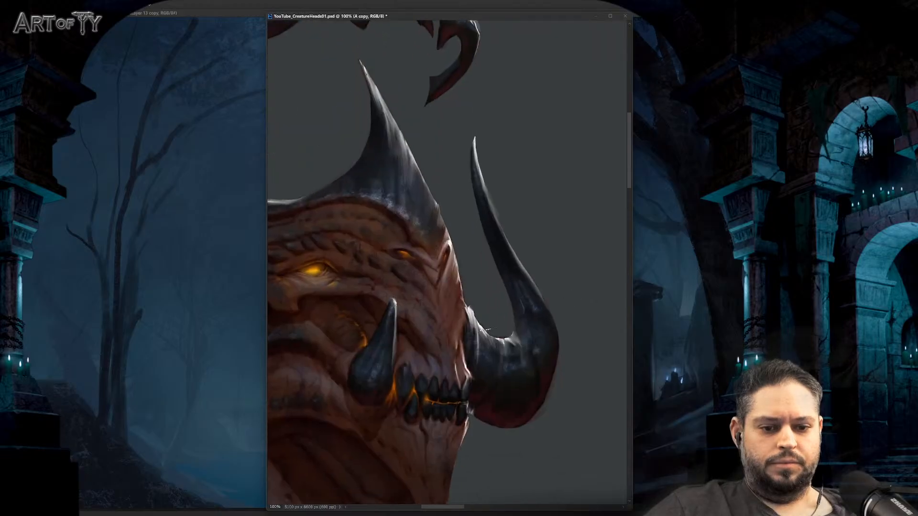
scroll(565, 307, "down", 3)
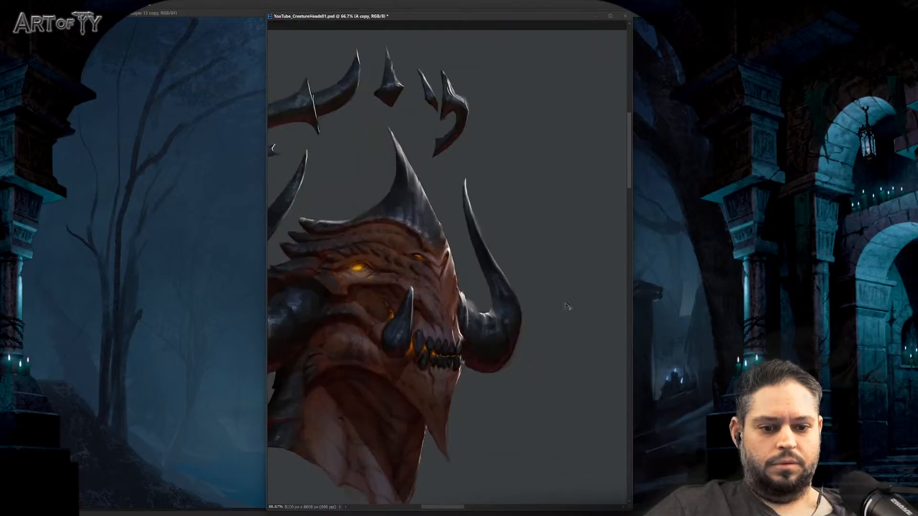
Step: Smudge the cut-off bottom edge of the neck and its lowest spike so they fade into the background
scroll(436, 366, "up", 1)
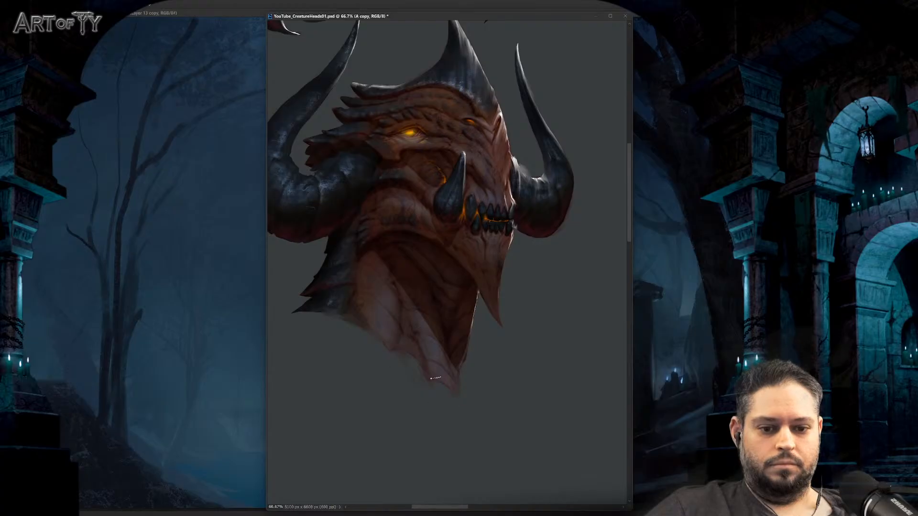
scroll(487, 450, "up", 2)
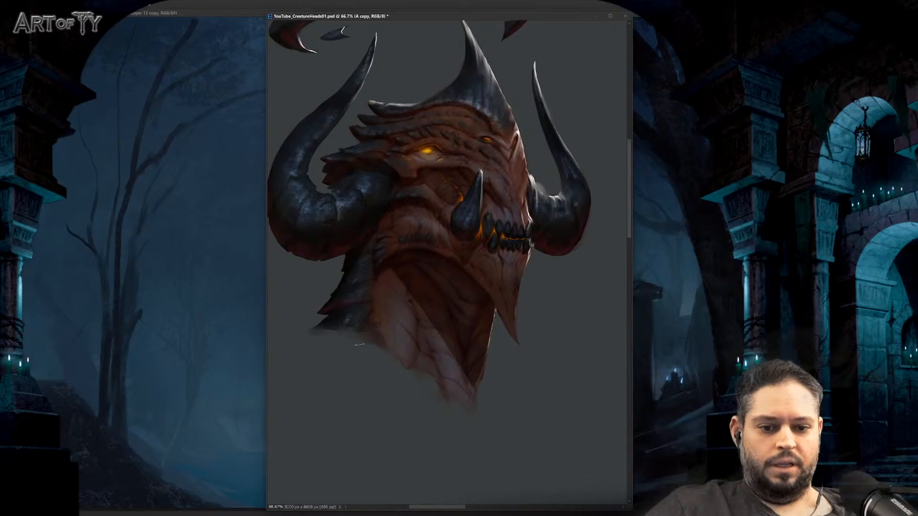
key("ctrl+minus")
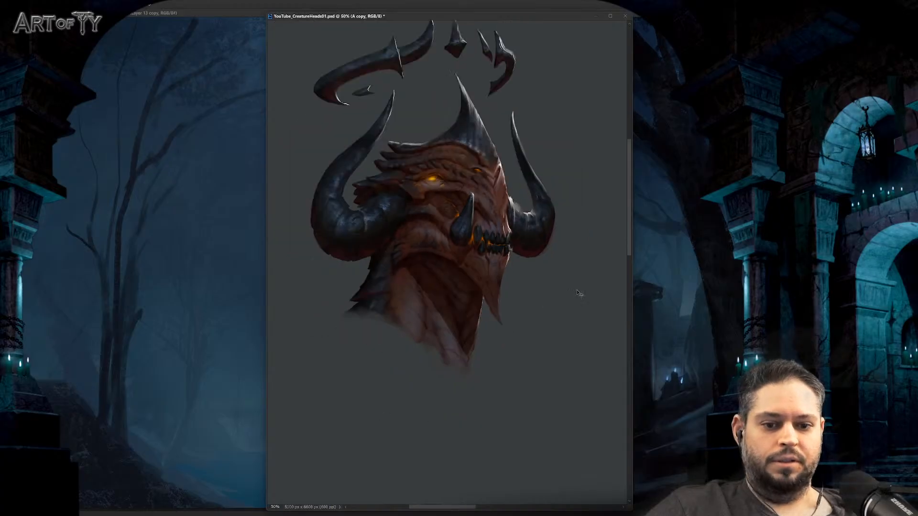
key("ctrl+plus")
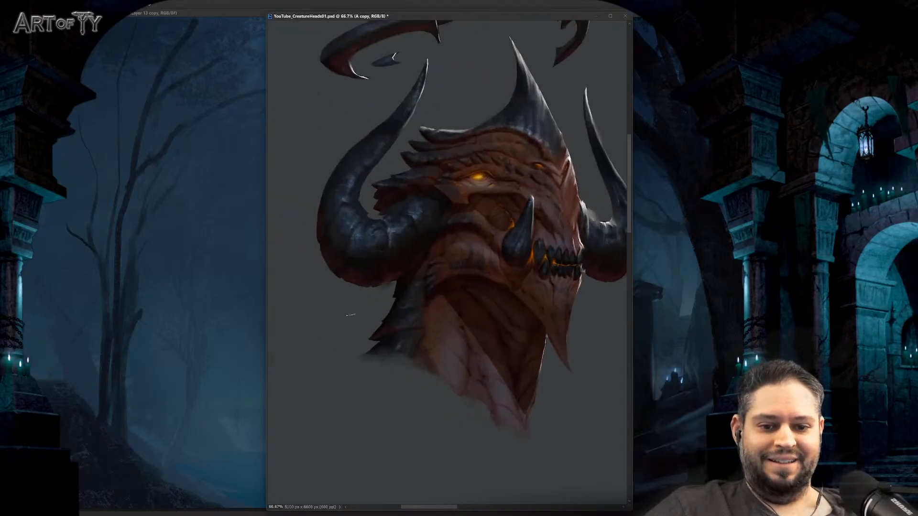
Step: Smudge the underside of the near-side horn and the back edge at the base of the central horn
scroll(393, 299, "up", 3)
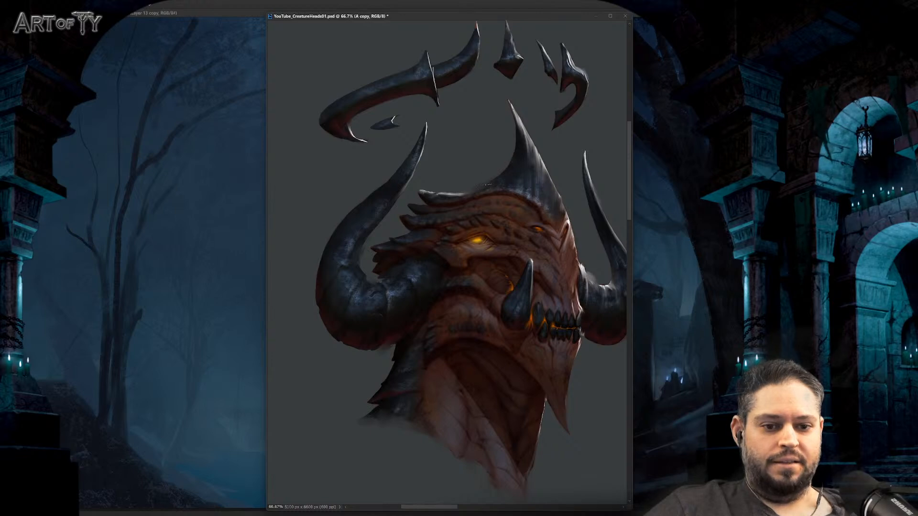
key("ctrl+minus")
key("ctrl+plus")
key("ctrl+plus")
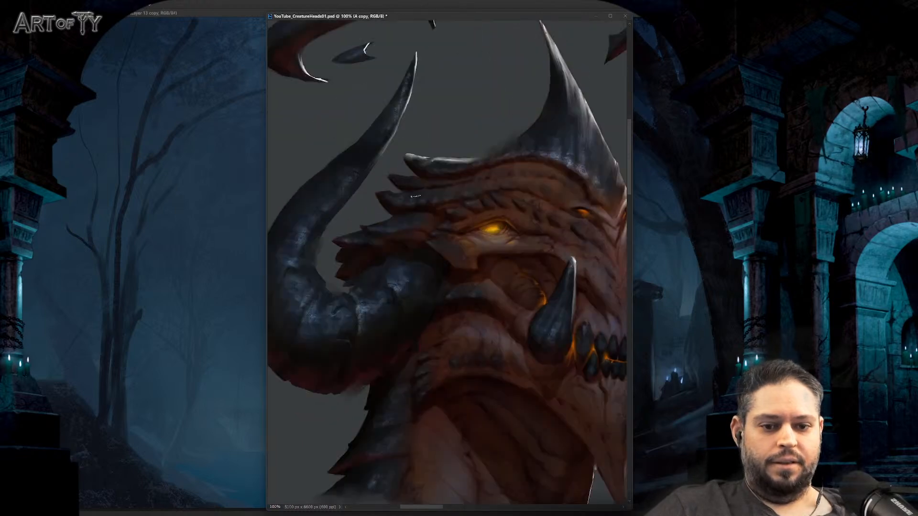
Step: Soften the tips of the spikes at the back of the head with the smudge brush
right_click(390, 209)
left_click(362, 211)
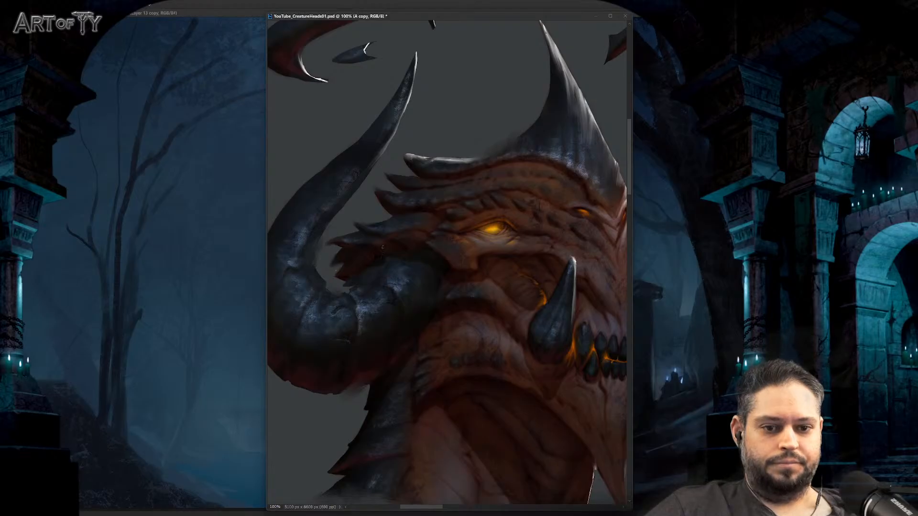
key("ctrl+minus")
key("ctrl+minus")
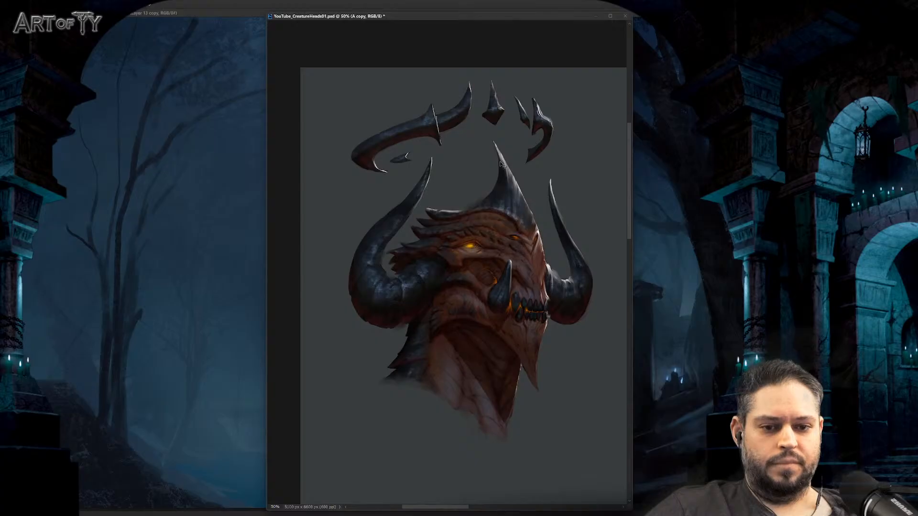
Step: Soften the bright rims and sharp tips of the floating horn crown and its small shard
key("ctrl+1")
scroll(509, 212, "up", 5)
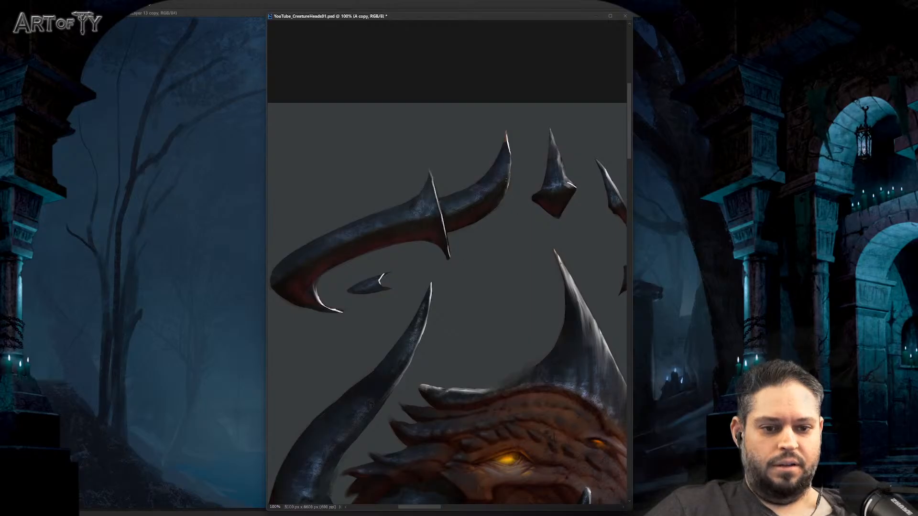
left_click(466, 261)
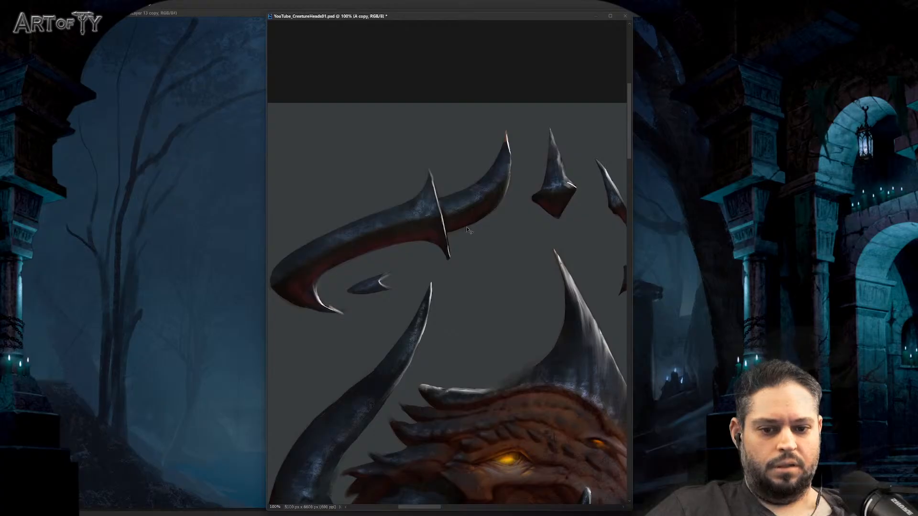
Step: Soften the bright lit edge at the tip of the tusk with the smudge brush
key("ctrl+minus")
key("ctrl+minus")
left_click_drag(544, 369, 516, 269)
key("ctrl+plus")
key("ctrl+plus")
key("ctrl+plus")
left_click_drag(606, 237, 510, 255)
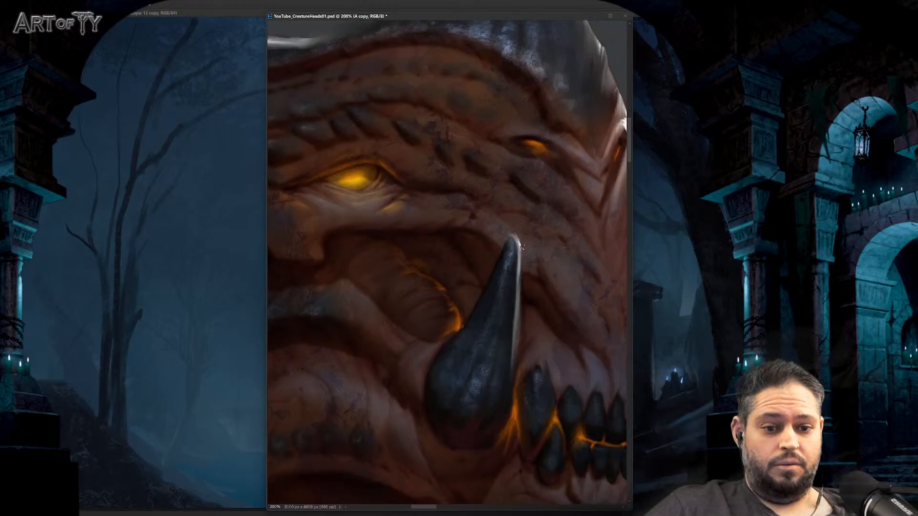
Step: Examine the whole head and its eye, tusk, jaw and softened edges from close up and at a distance
key("ctrl+minus")
key("ctrl+minus")
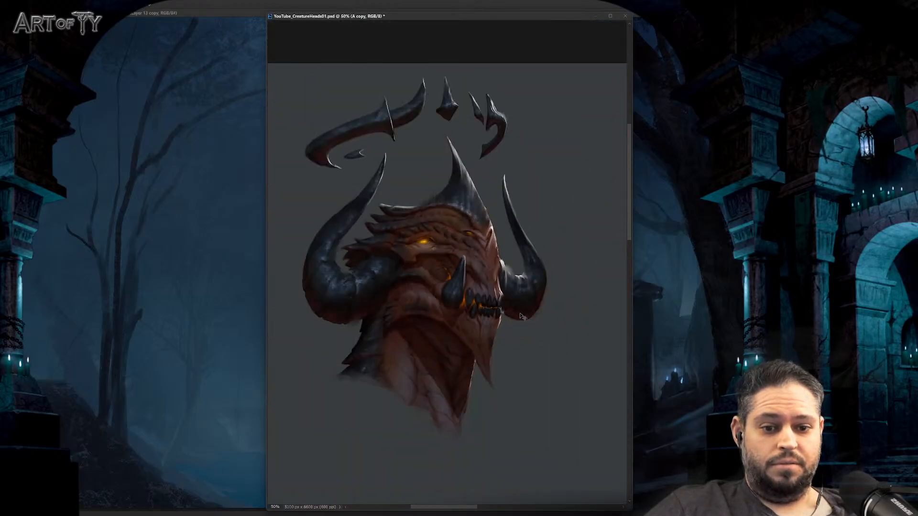
left_click_drag(522, 316, 503, 276)
key("ctrl+plus")
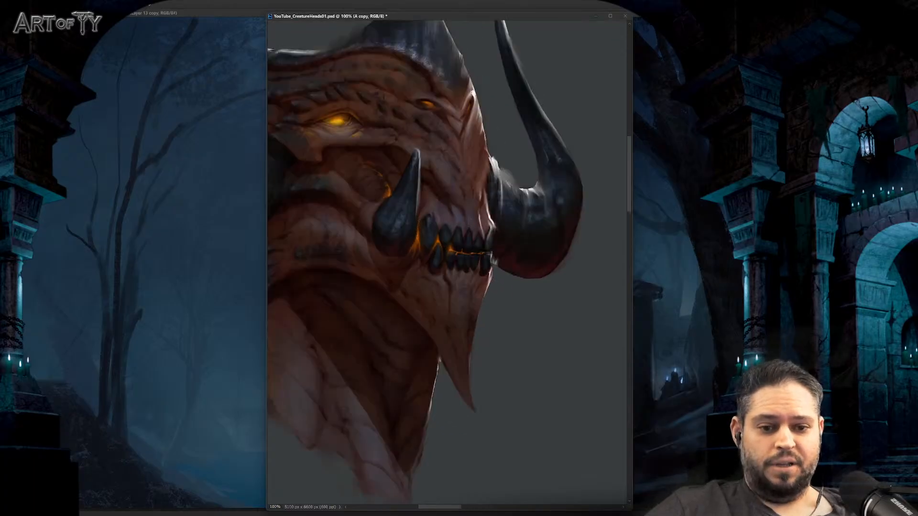
left_click_drag(439, 295, 477, 318)
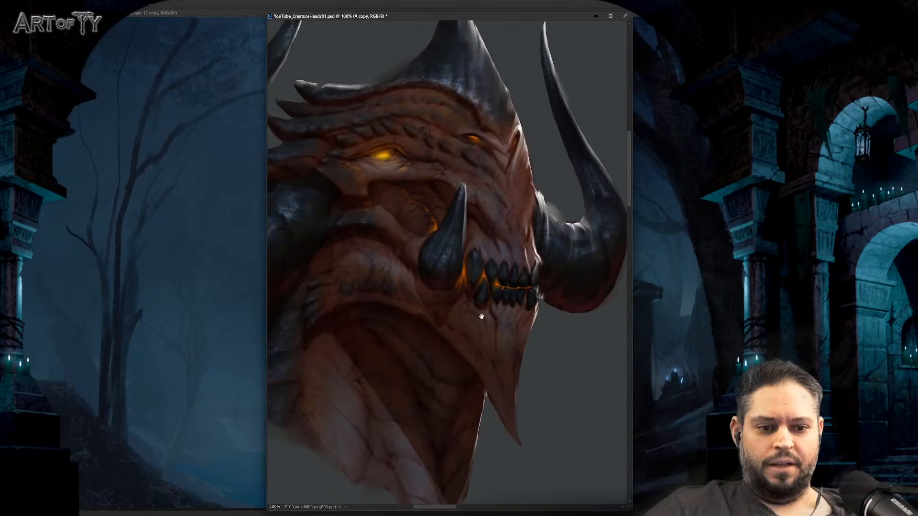
key("ctrl+minus")
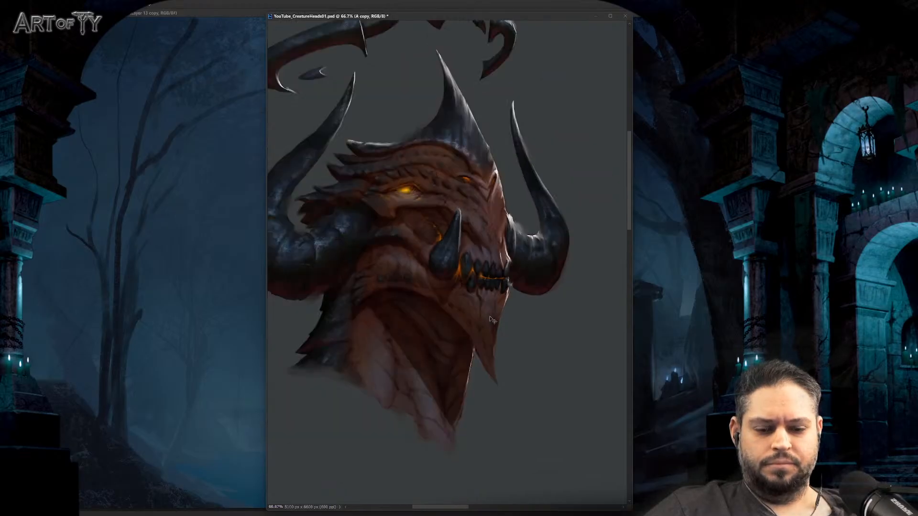
left_click_drag(475, 310, 492, 318)
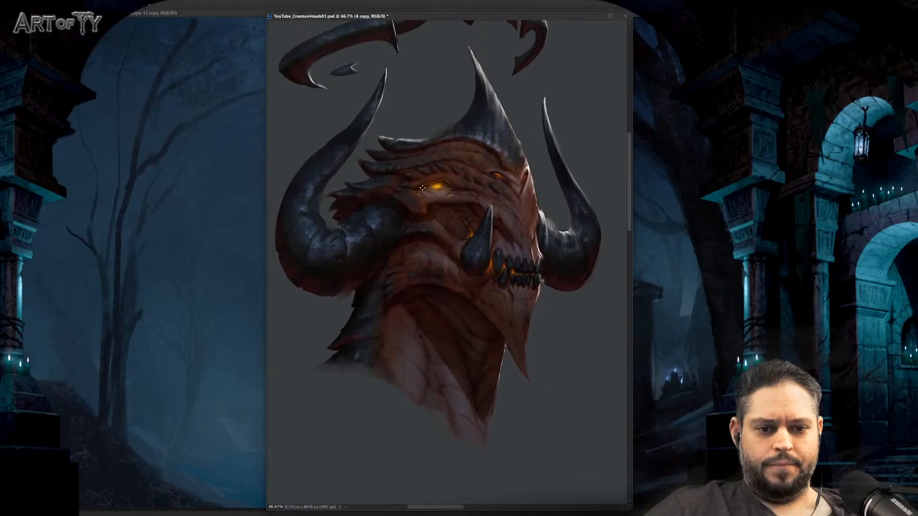
key("ctrl+plus")
key("ctrl+plus")
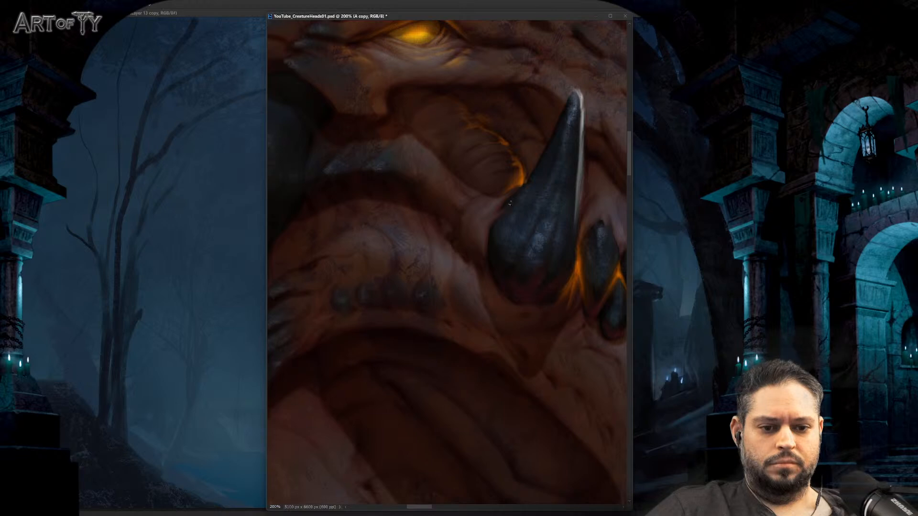
key("ctrl+minus")
key("ctrl+minus")
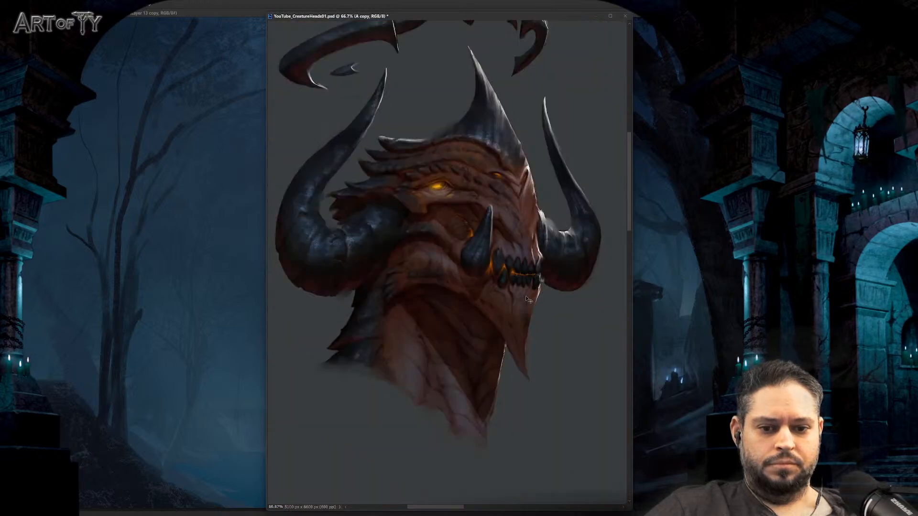
key("ctrl+plus")
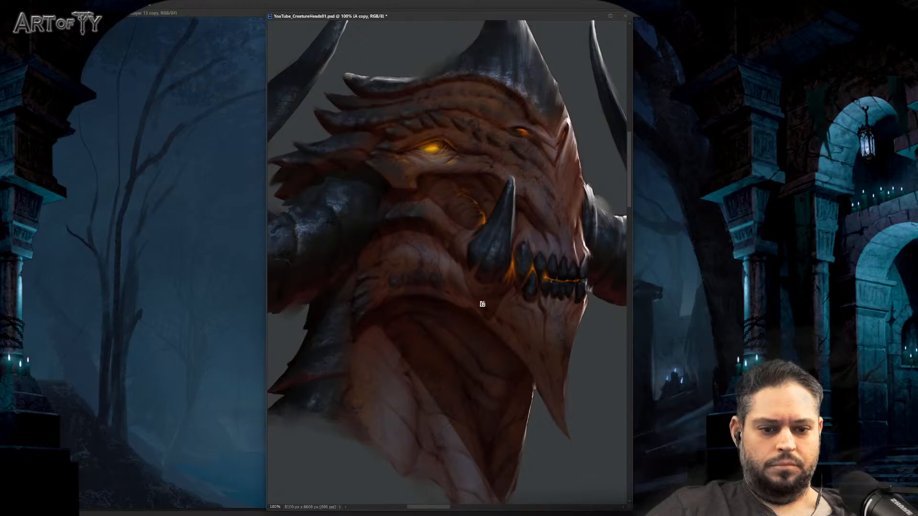
left_click(494, 268)
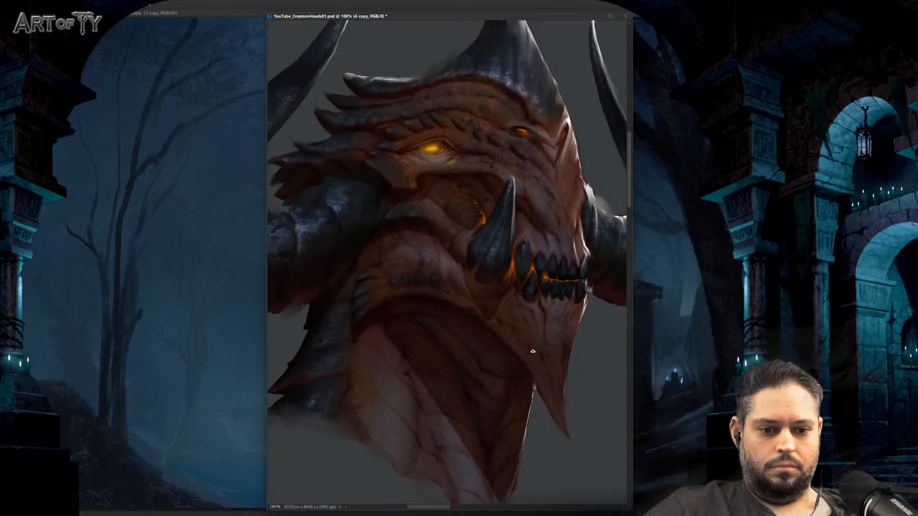
Step: Undo the last brush stroke and compare the cheek folds, tusk and eye up close with the full head
key("ctrl+z")
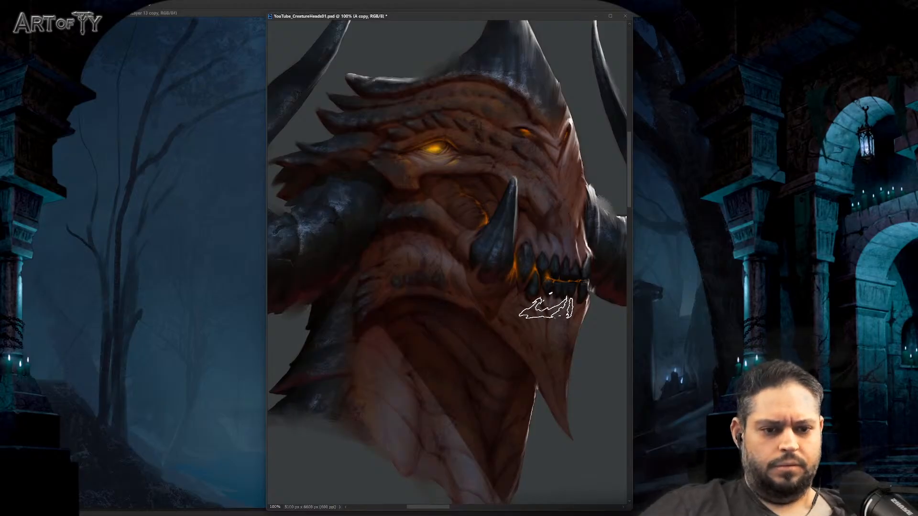
key("ctrl+plus")
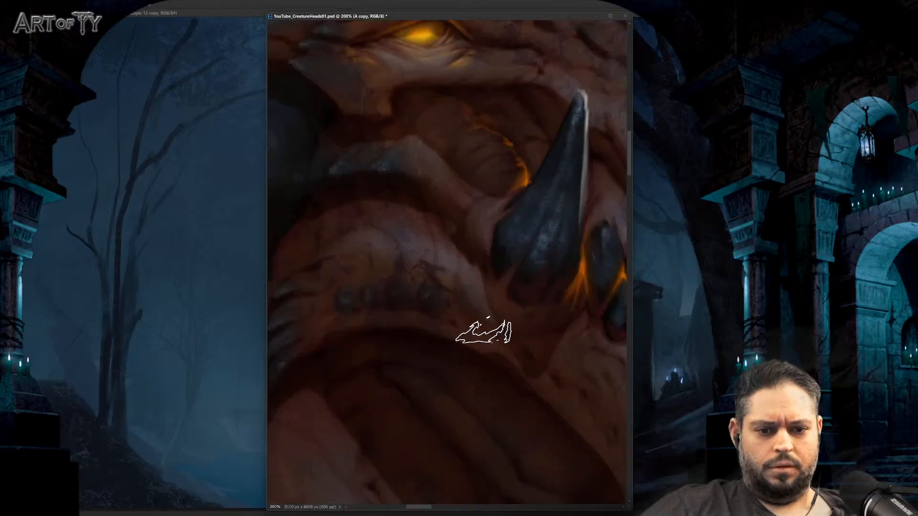
key("h")
mouse_move(526, 377)
left_mouse_down()
mouse_move(560, 355)
mouse_move(510, 319)
left_mouse_up()
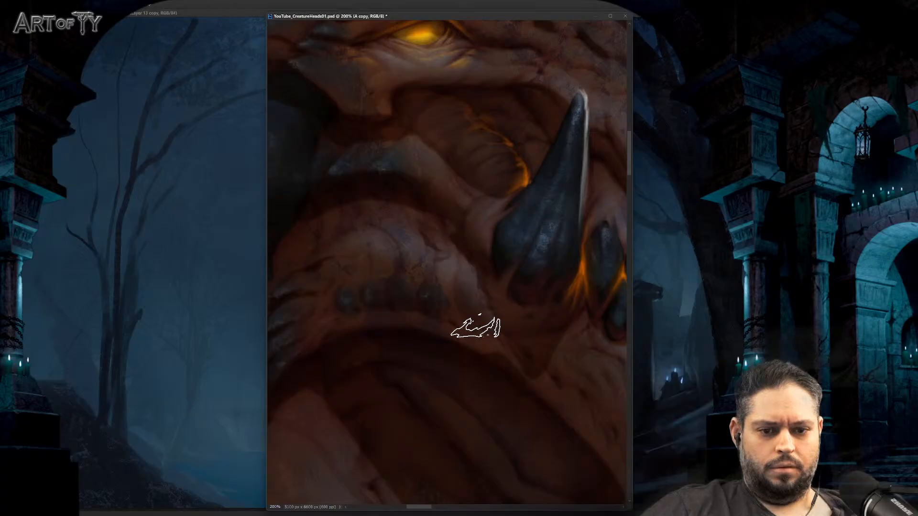
scroll(480, 292, "up", 2)
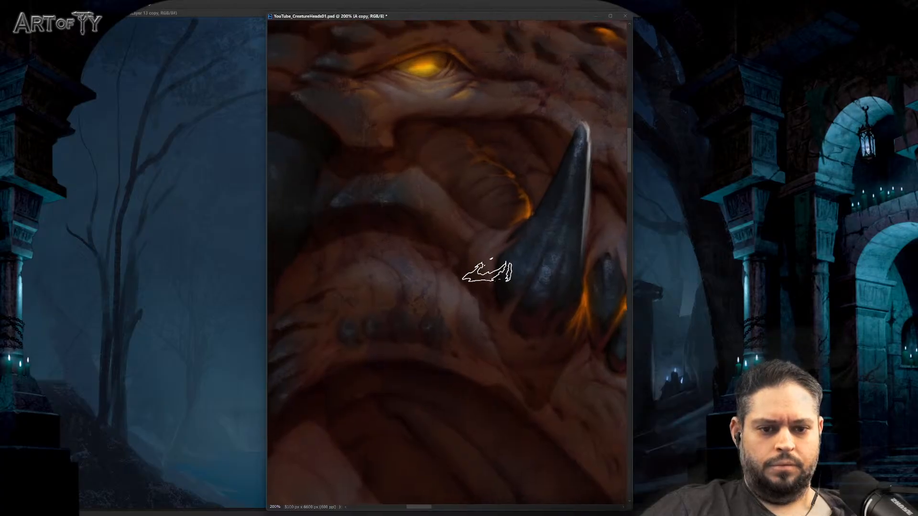
key("ctrl+minus")
key("ctrl+minus")
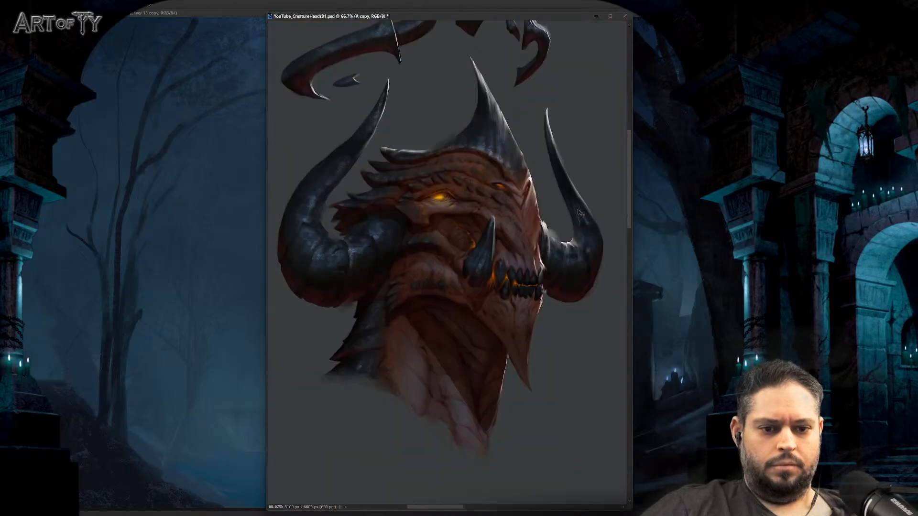
key("ctrl+plus")
key("ctrl+plus")
key("ctrl+minus")
key("ctrl+minus")
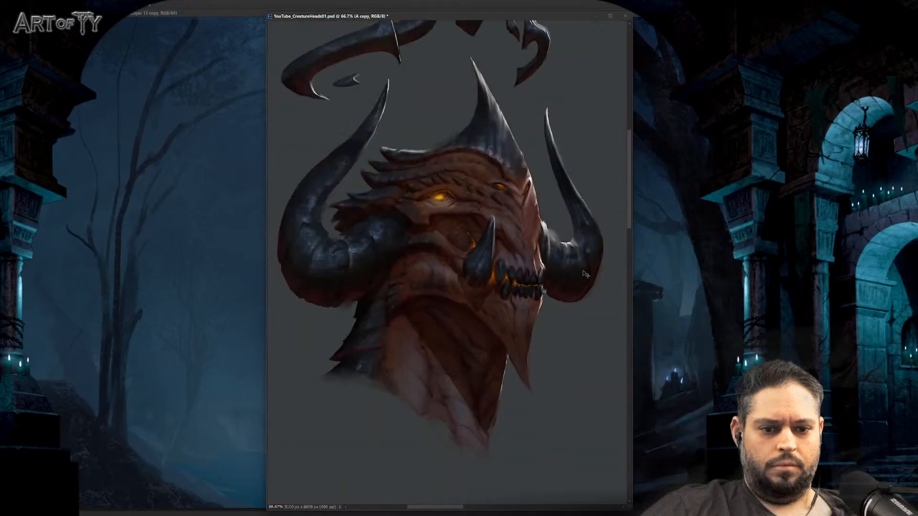
key("ctrl+plus")
key("ctrl+plus")
scroll(483, 215, "up", 4)
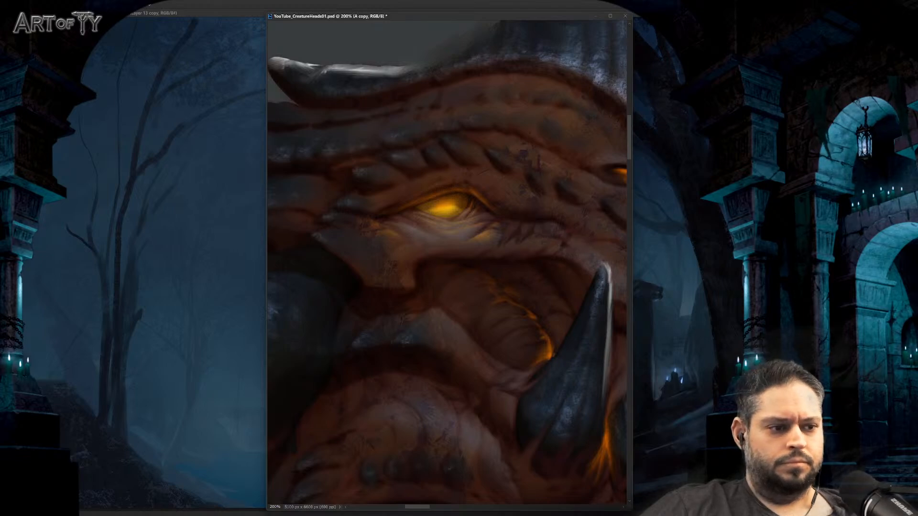
Step: Resize the textured brush and work fine wrinkles into the skin around the corner of the large glowing eye
key("bracketright")
key("bracketright")
key("bracketright")
key("bracketright")
key("bracketright")
key("bracketleft")
key("bracketleft")
key("bracketleft")
key("bracketleft")
key("bracketleft")
key("bracketleft")
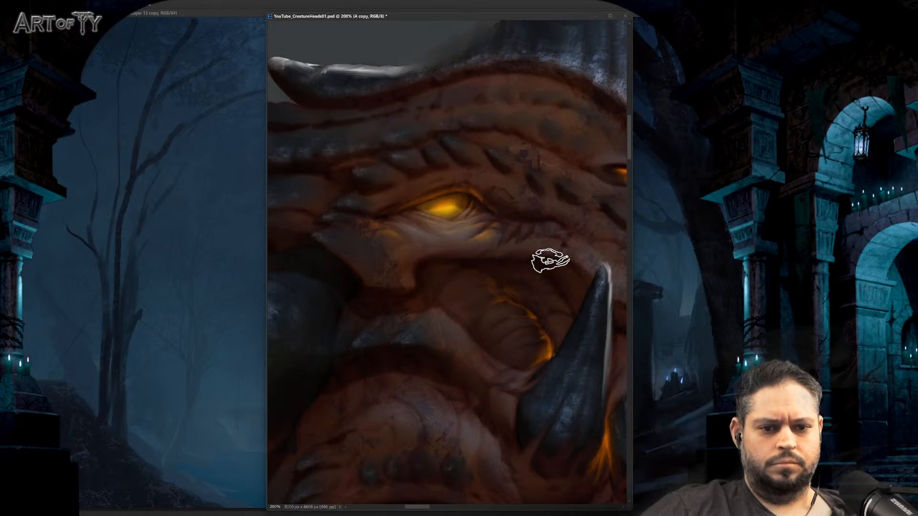
key("ctrl+z")
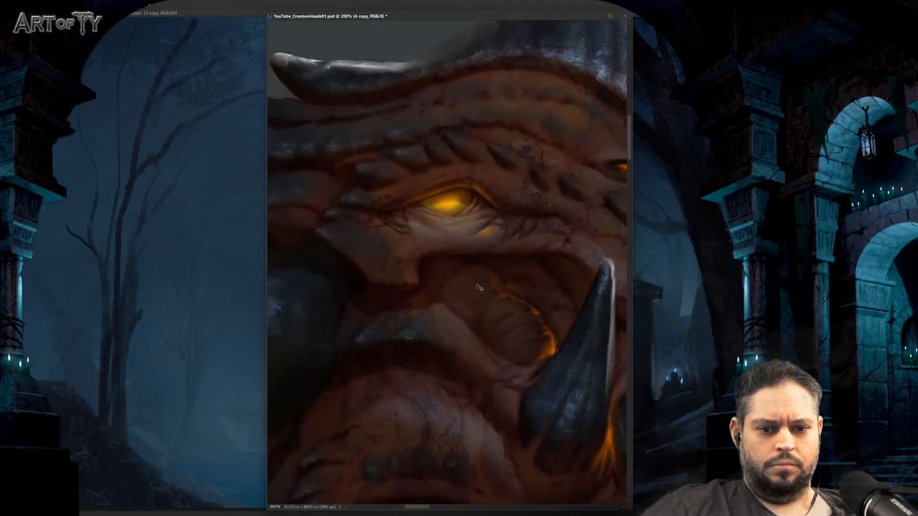
left_click_drag(420, 215, 383, 220)
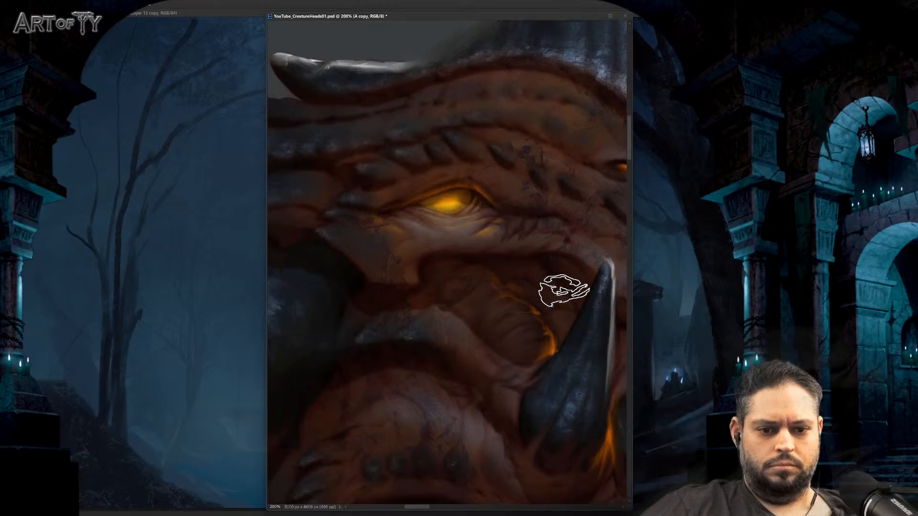
key("ctrl+minus")
key("ctrl+minus")
key("ctrl+plus")
key("ctrl+plus")
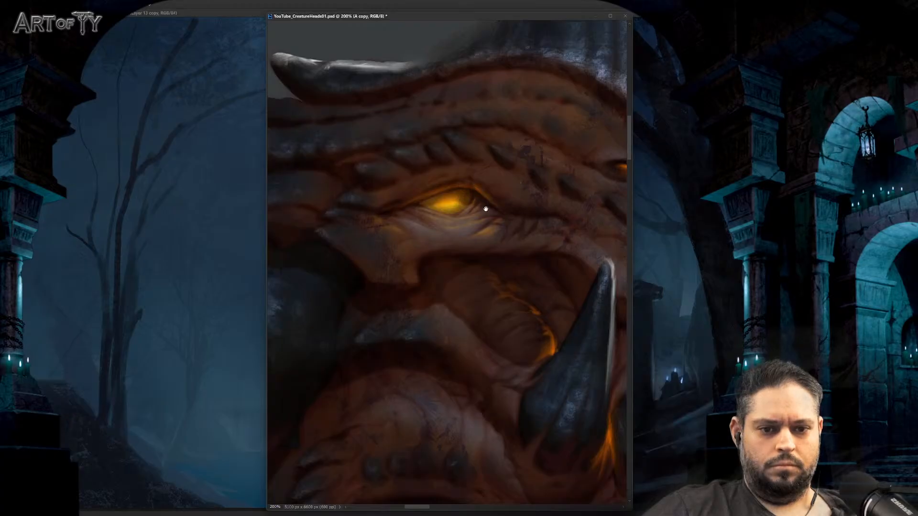
Step: Examine the far eye, brow, tusk and teeth up close and judge them against the whole head
left_click_drag(540, 239, 425, 193)
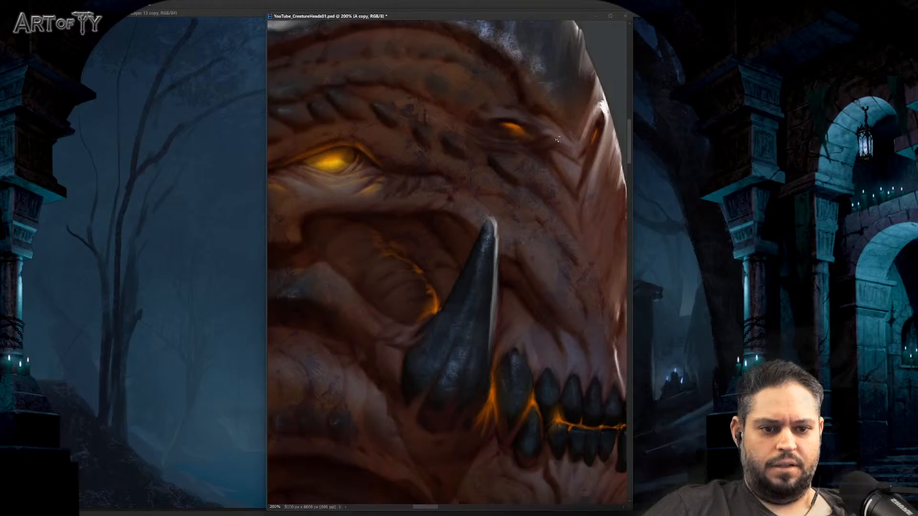
key("ctrl+minus")
key("ctrl+minus")
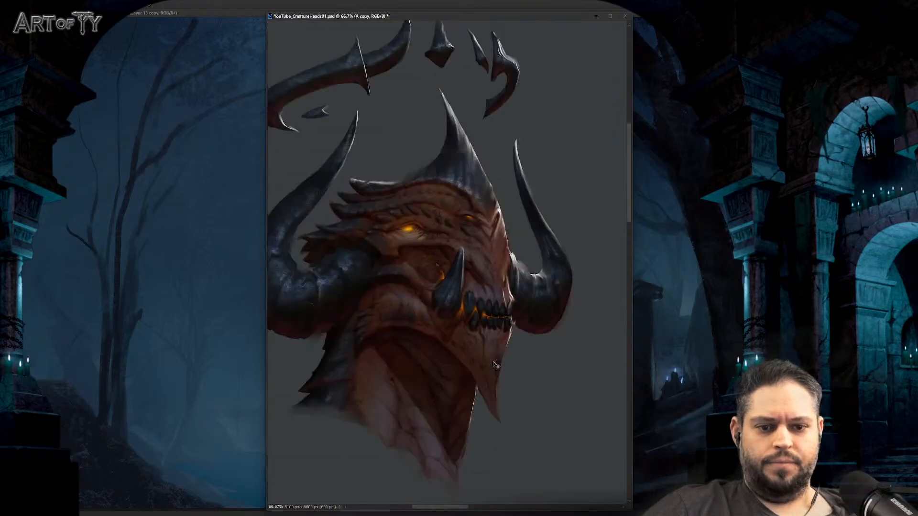
key("ctrl+plus")
scroll(502, 248, "down", 1)
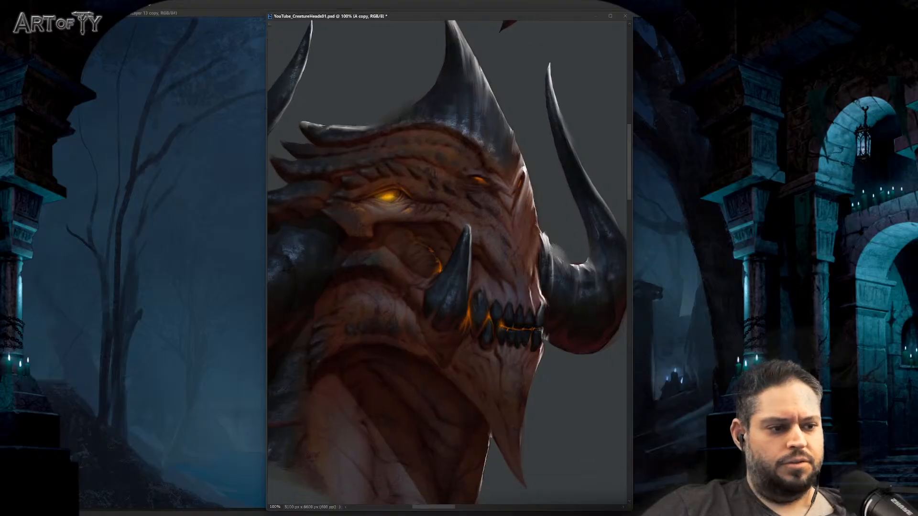
key("ctrl+plus")
key("bracketleft")
key("bracketleft")
key("bracketleft")
key("bracketleft")
key("bracketleft")
key("bracketleft")
key("bracketleft")
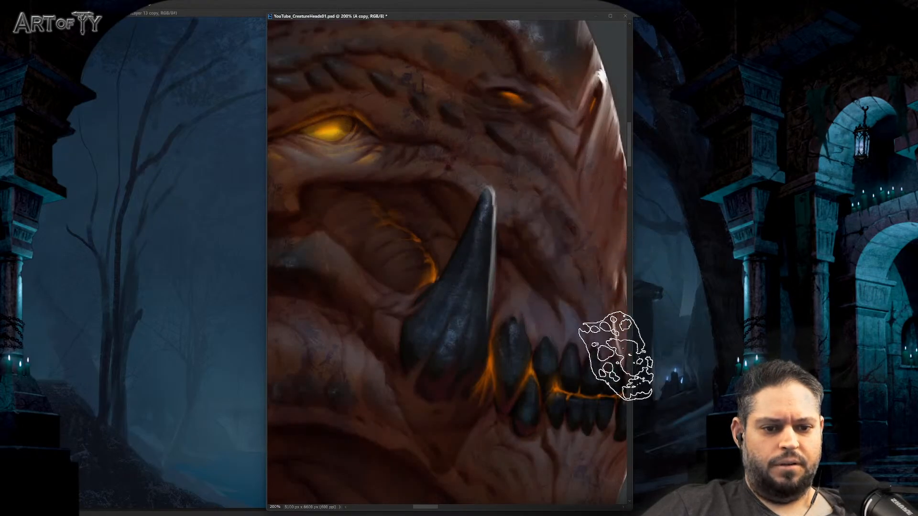
scroll(483, 184, "up", 3)
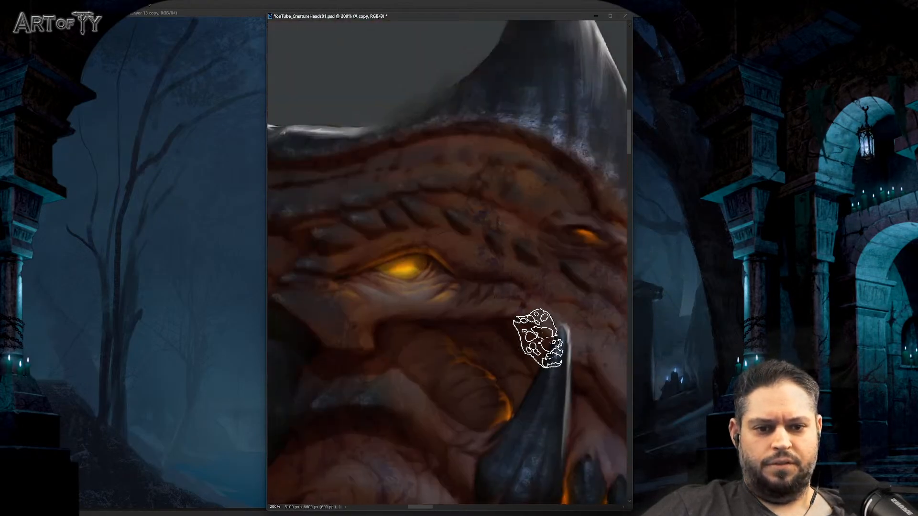
key("h")
left_click_drag(528, 341, 367, 300)
key("ctrl+minus")
key("ctrl+minus")
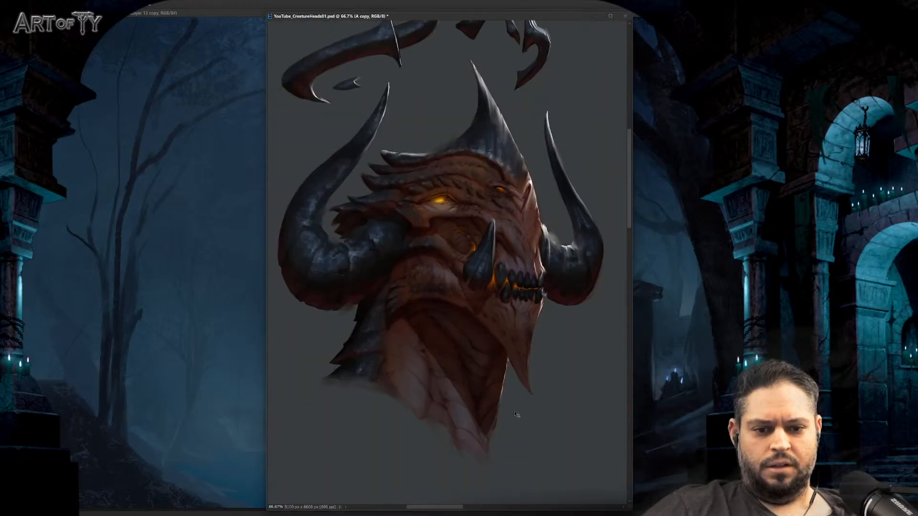
Step: Try to fade the lower edge of the neck into the background with a very large textured brush
key("ctrl+plus")
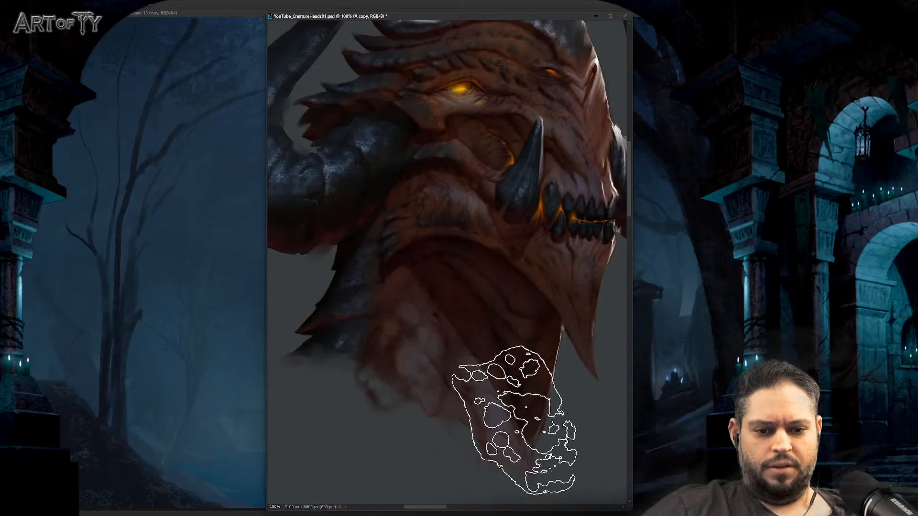
key("ctrl+minus")
key("ctrl+minus")
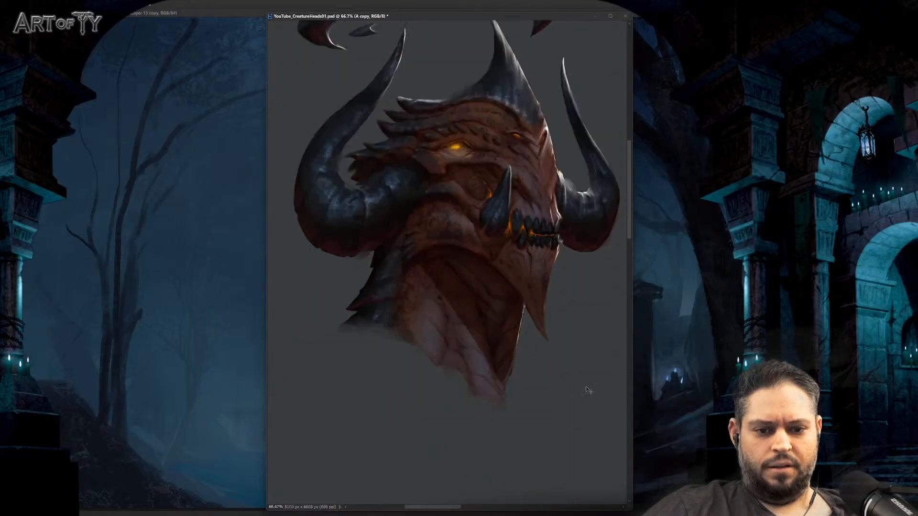
Step: Paint darker folds and wrinkles into the lit skin of the lower neck and save the document
key("ctrl+minus")
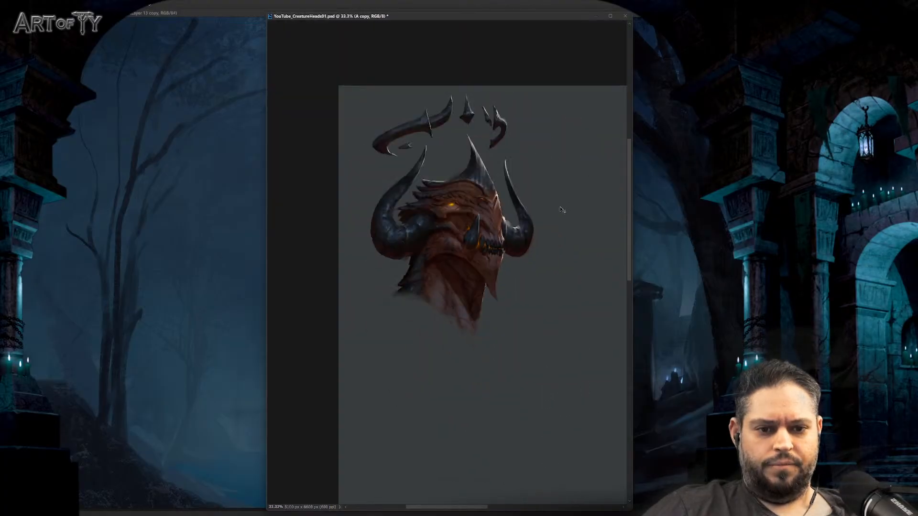
key("ctrl+plus")
key("ctrl+plus")
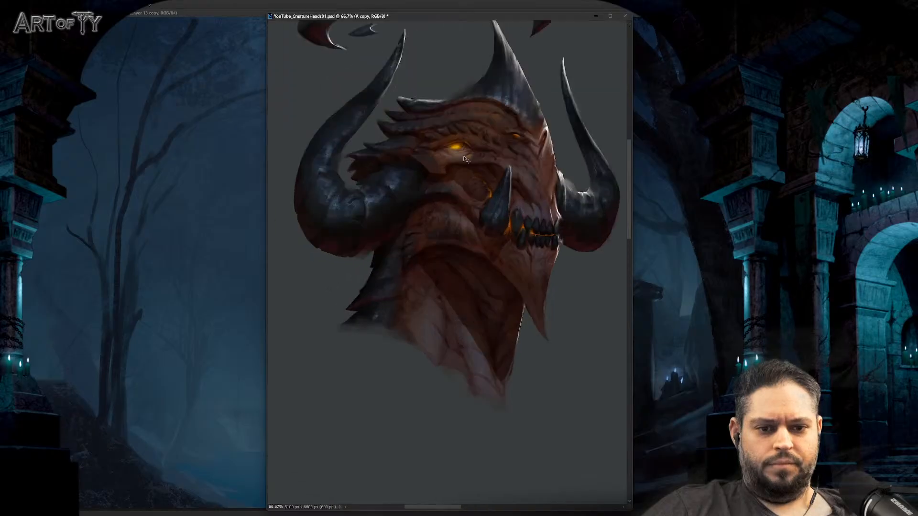
left_click_drag(443, 216, 461, 218)
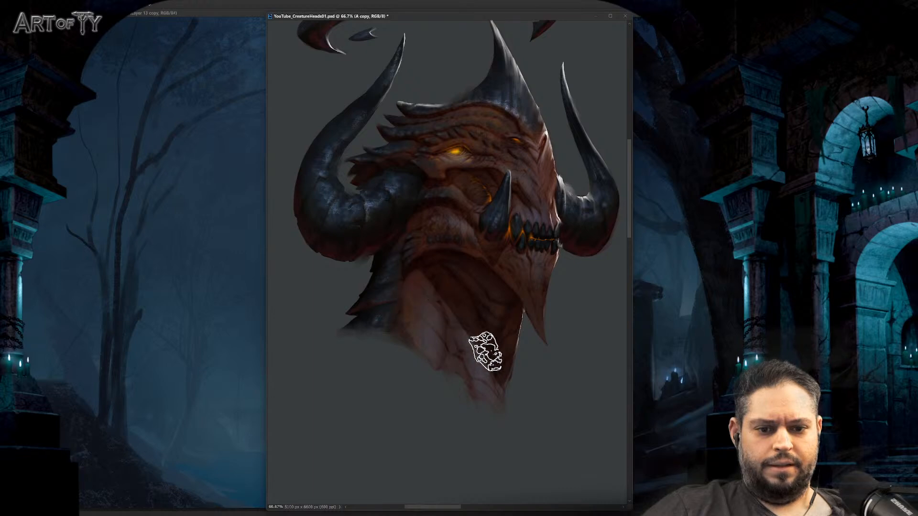
left_click_drag(483, 348, 467, 365)
scroll(497, 436, "up", 1)
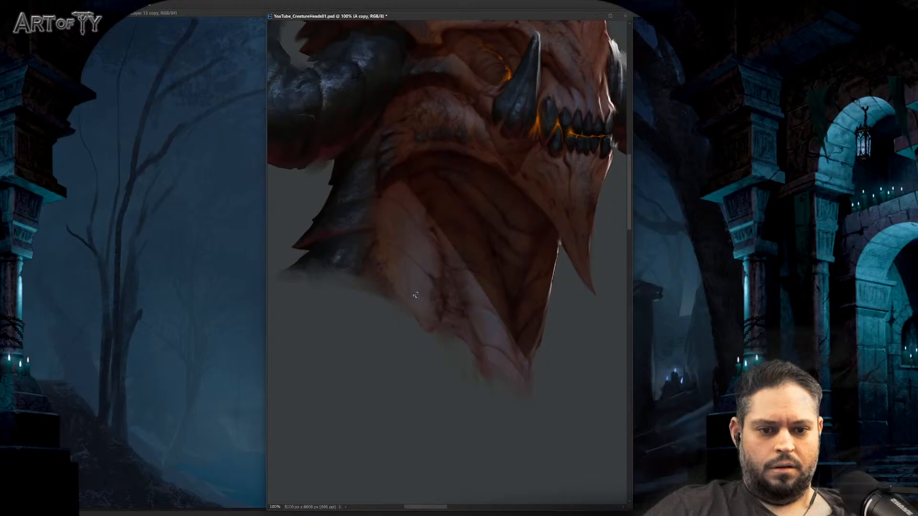
scroll(511, 330, "down", 1)
scroll(516, 323, "up", 5)
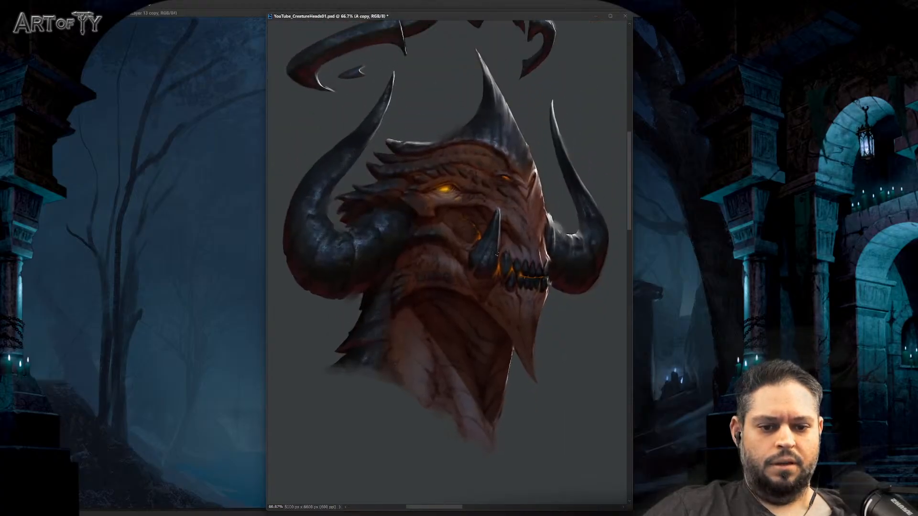
scroll(544, 262, "down", 1)
key("ctrl+s")
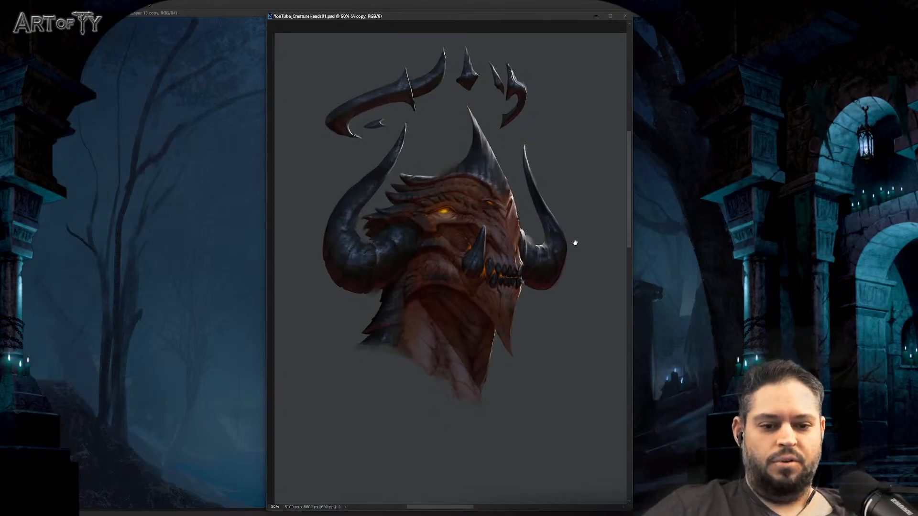
Step: Touch up the bright rim along the front edge of the large tusk with a small stroke
key("ctrl+plus")
key("ctrl+plus")
key("ctrl+plus")
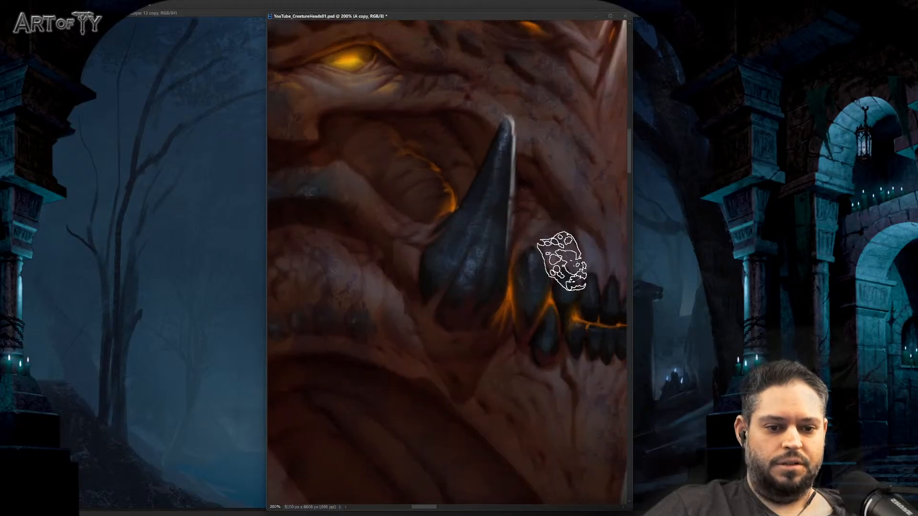
left_click_drag(514, 195, 513, 200)
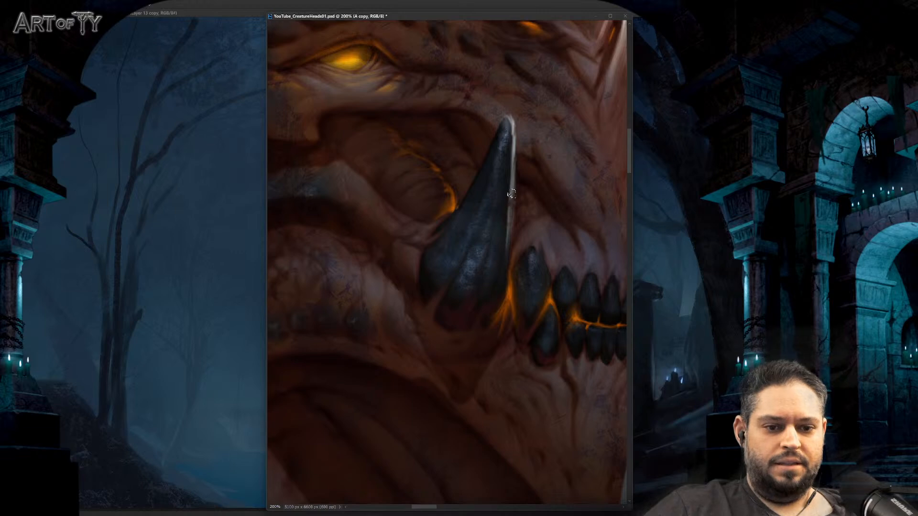
key("ctrl+minus")
key("ctrl+minus")
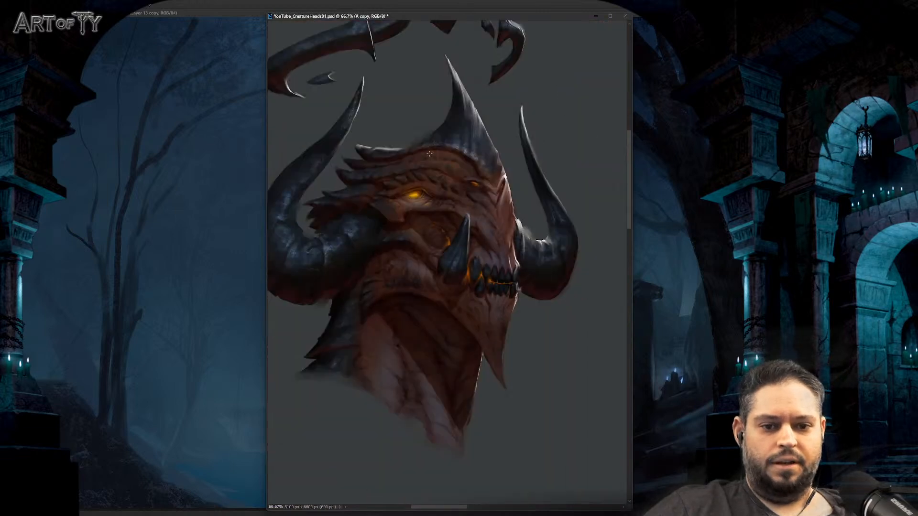
left_click_drag(430, 154, 441, 153)
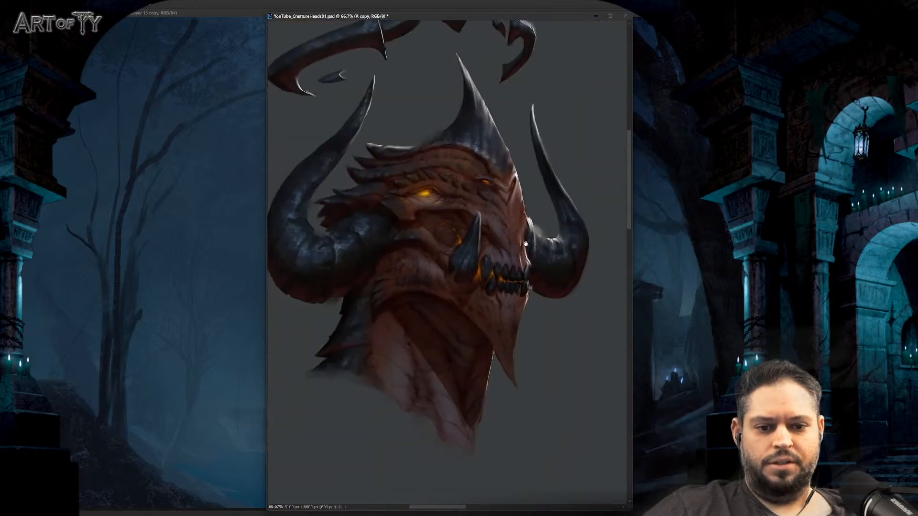
left_click_drag(525, 245, 553, 262)
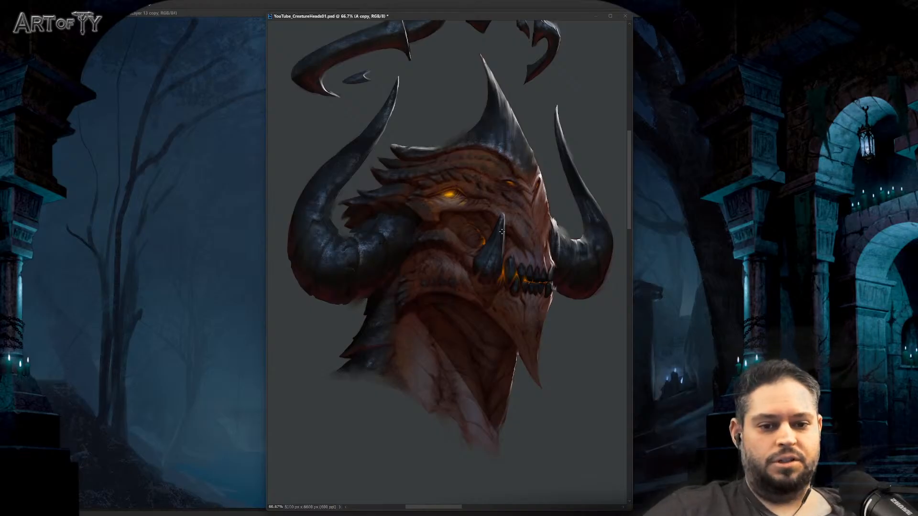
Step: Undo the last two strokes near the glowing eye and refine the lit wrinkles beneath it
key("ctrl+plus")
key("ctrl+plus")
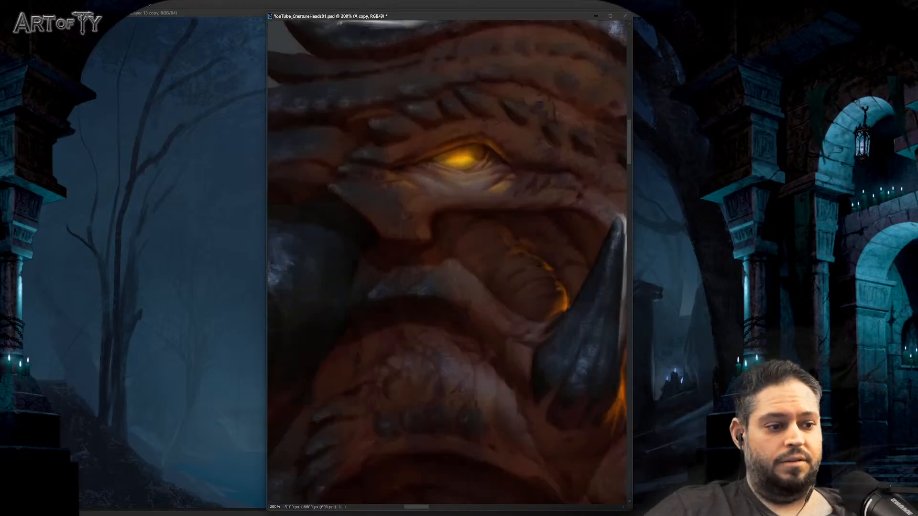
key("ctrl+plus")
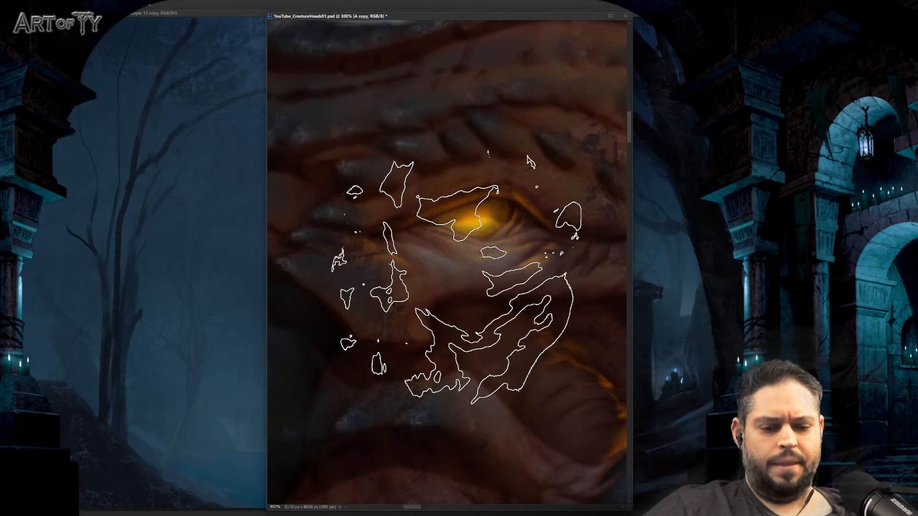
key("ctrl+z")
key("ctrl+z")
left_click_drag(522, 256, 519, 263)
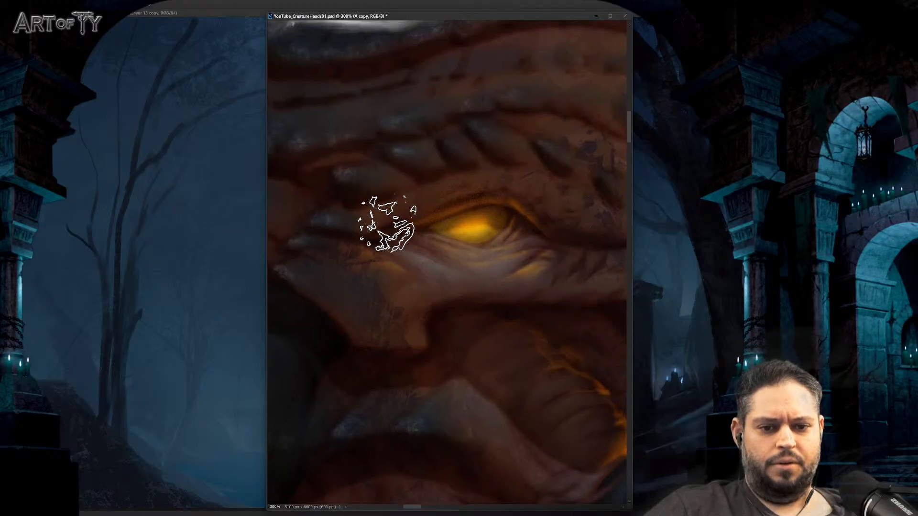
key("ctrl+1")
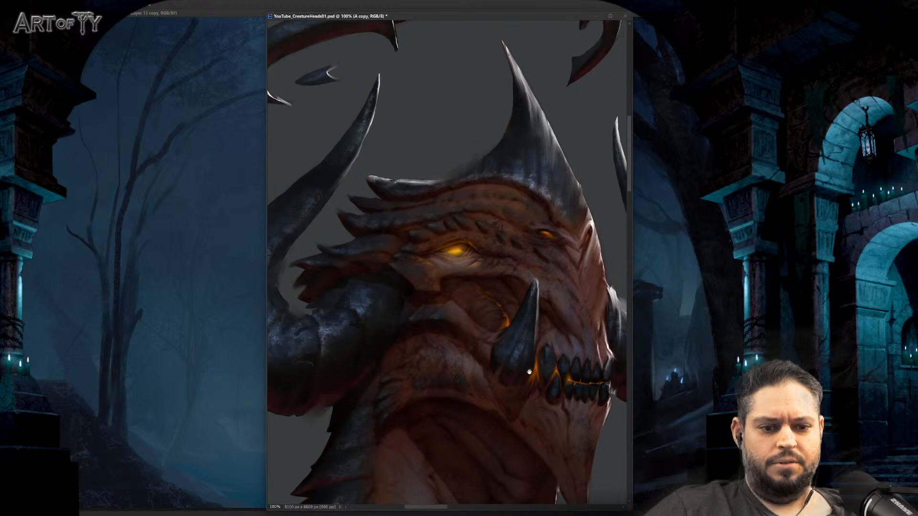
key("ctrl+plus")
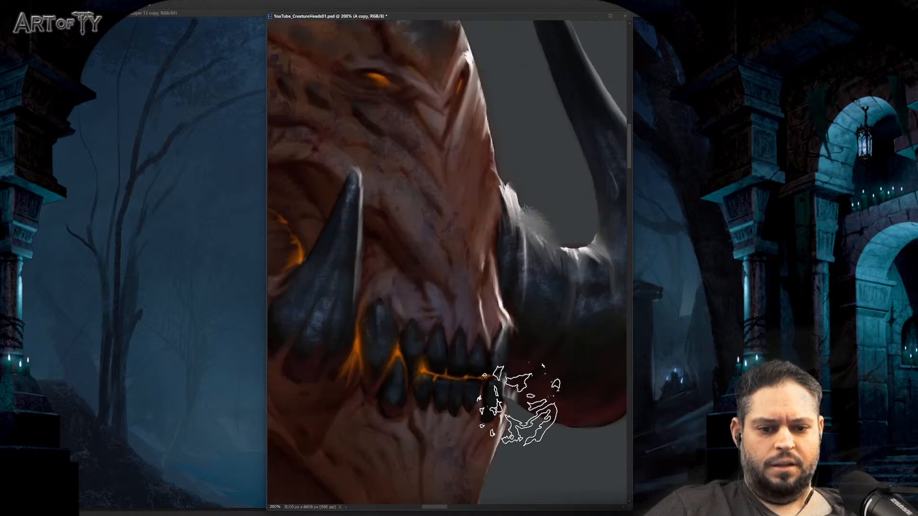
Step: Examine the teeth, snout and lower jaw up close and compare them with the whole head
key("bracketleft")
key("bracketleft")
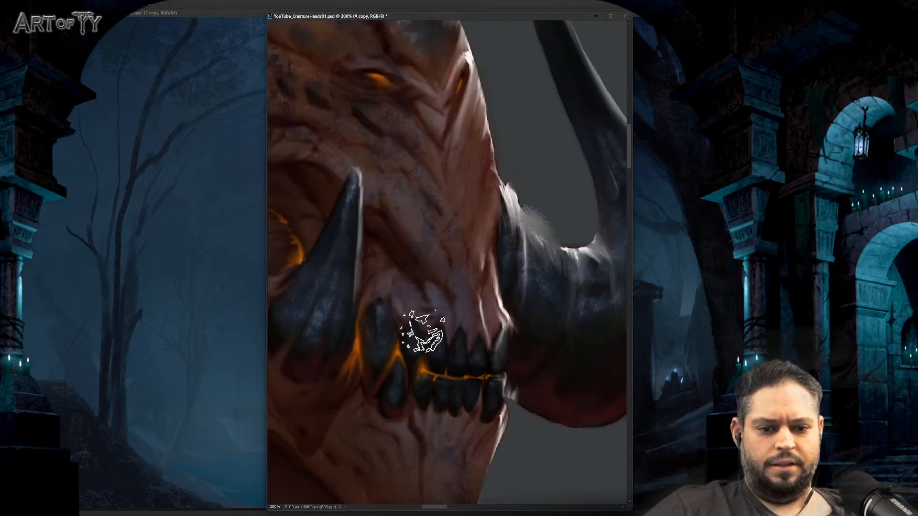
key("ctrl+minus")
key("ctrl+minus")
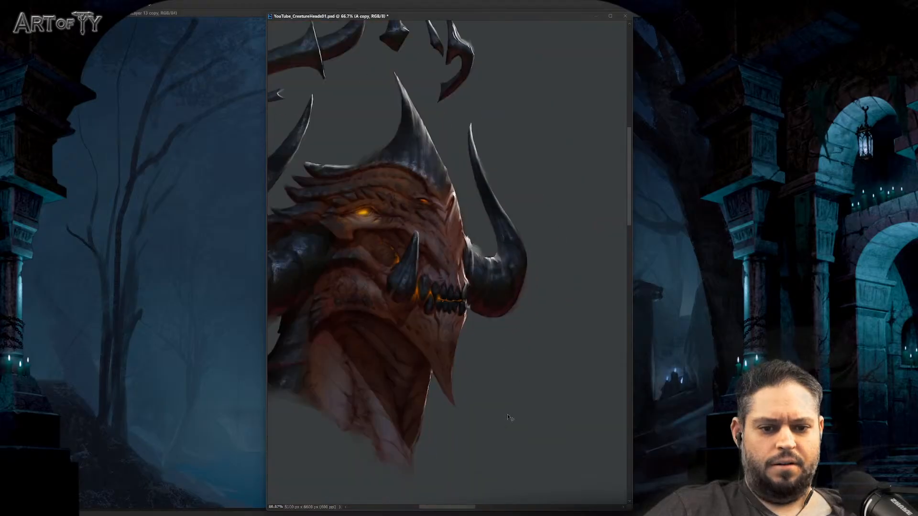
key("ctrl+plus")
key("ctrl+plus")
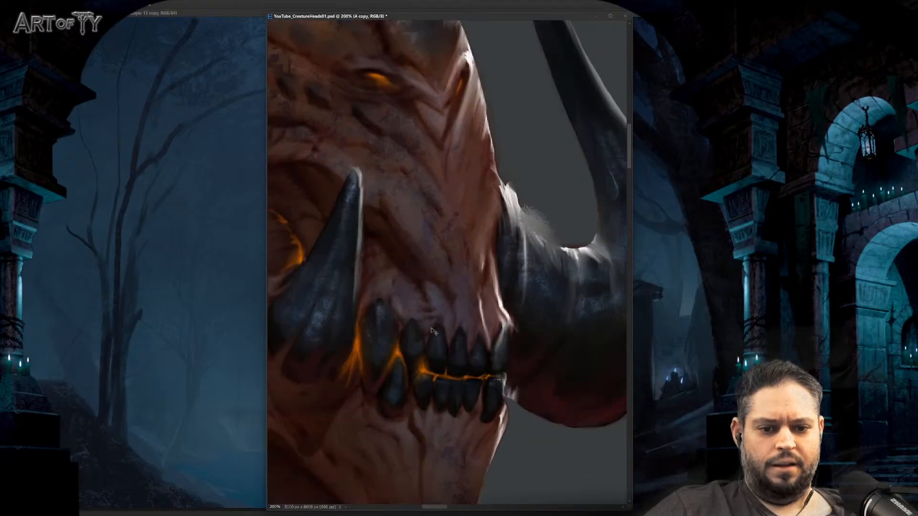
key("ctrl+minus")
key("ctrl+minus")
key("ctrl+plus")
key("ctrl+plus")
scroll(440, 269, "down", 5)
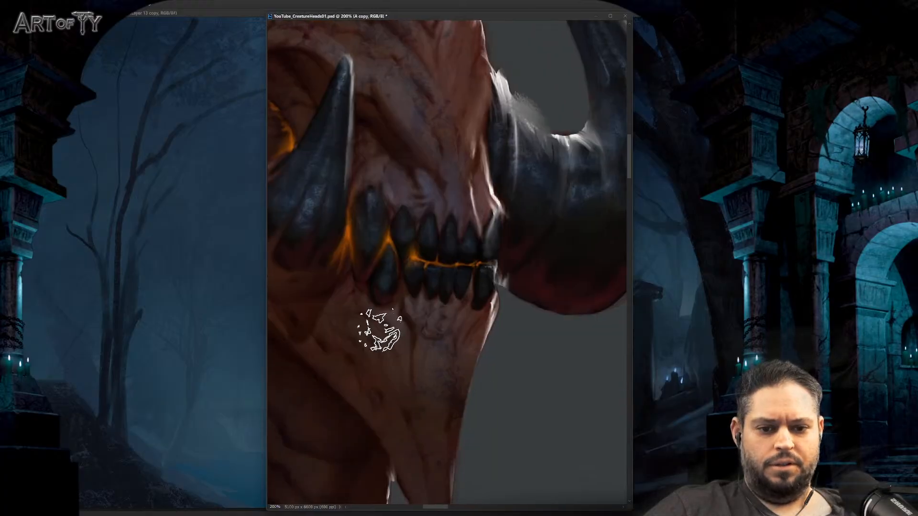
key("ctrl+minus")
key("ctrl+minus")
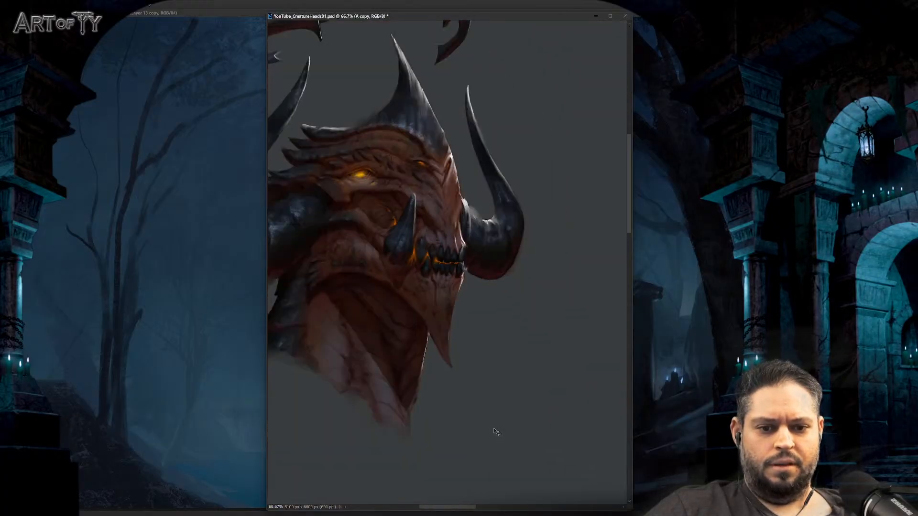
key("ctrl+plus")
key("ctrl+plus")
scroll(507, 301, "up", 2)
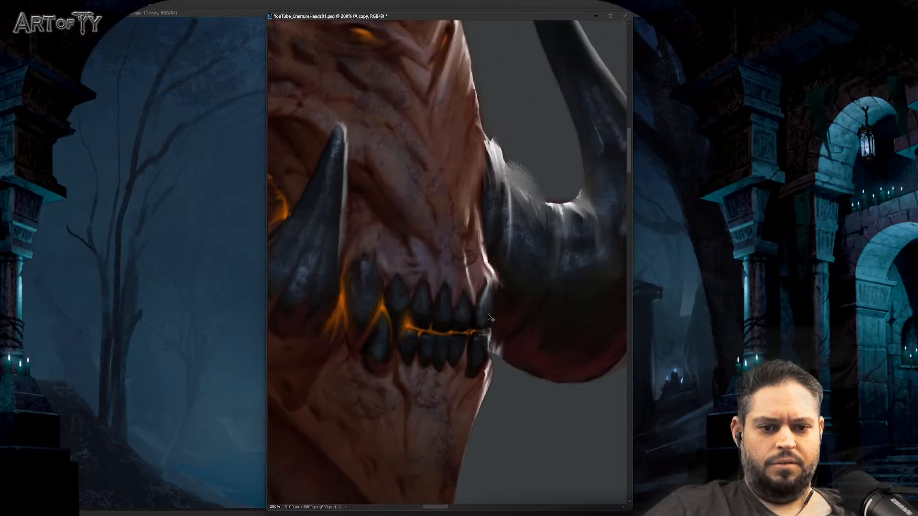
key("ctrl+minus")
key("ctrl+minus")
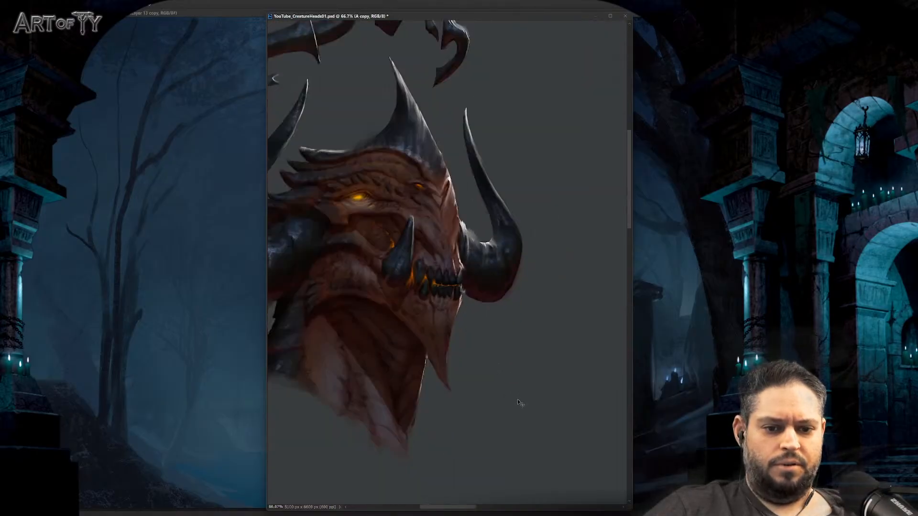
Step: Inspect the glowing eye, cheek hollow and tusk for remaining rough spots, checking them against the full head silhouette
key("ctrl+plus")
key("ctrl+plus")
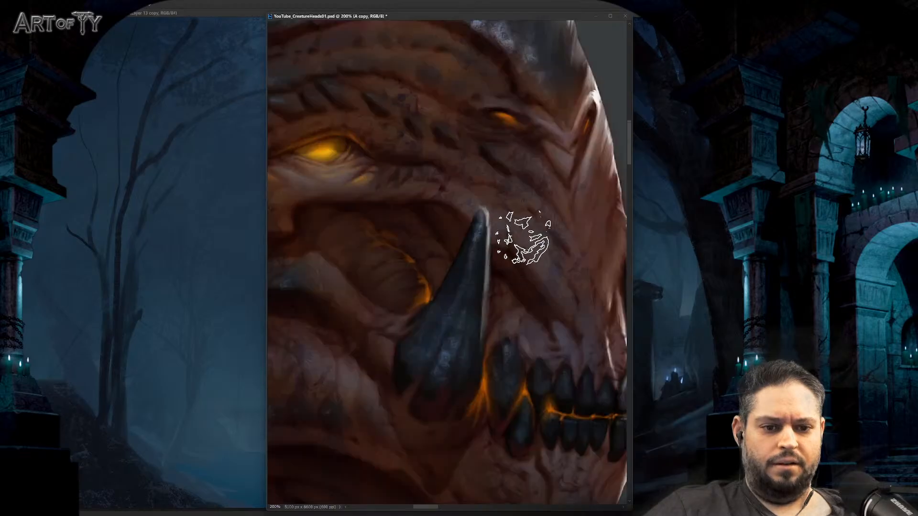
key("ctrl+minus")
key("ctrl+minus")
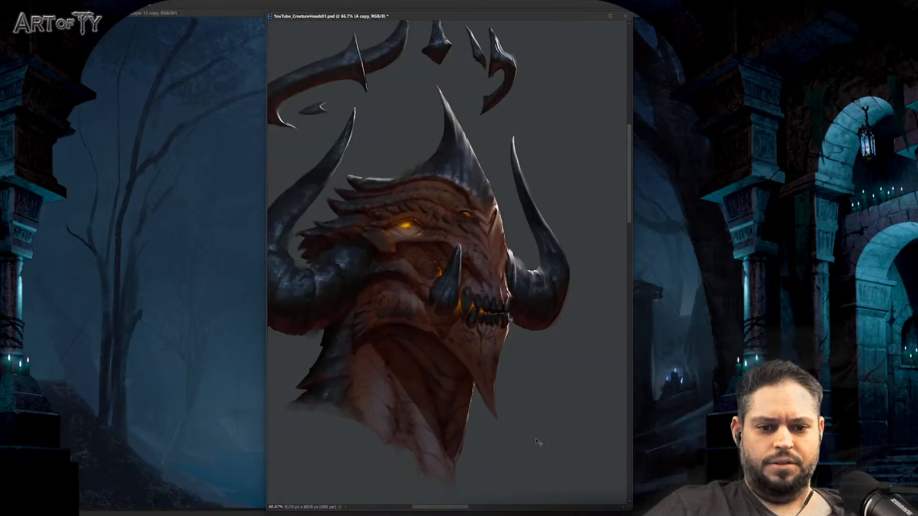
key("ctrl+plus")
key("ctrl+plus")
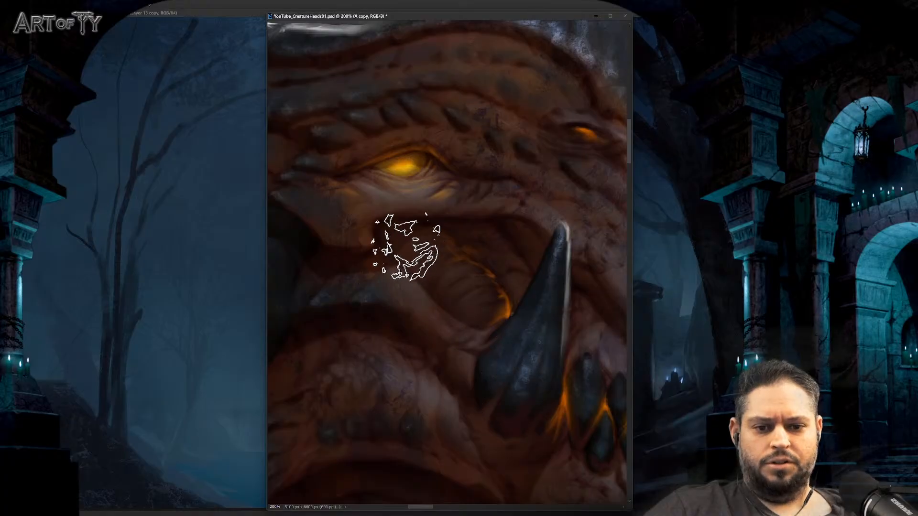
key("ctrl+minus")
key("ctrl+minus")
key("ctrl+minus")
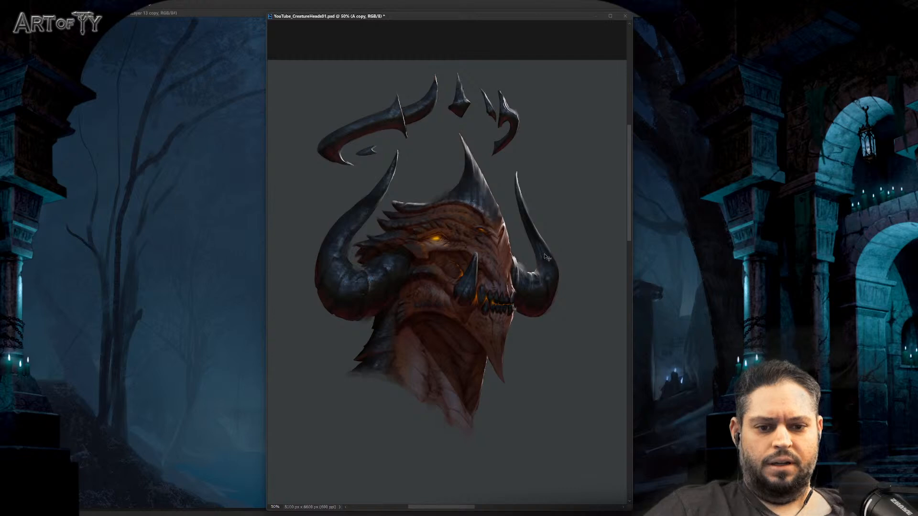
mouse_move(544, 259)
left_mouse_down()
mouse_move(537, 250)
mouse_move(532, 262)
left_mouse_up()
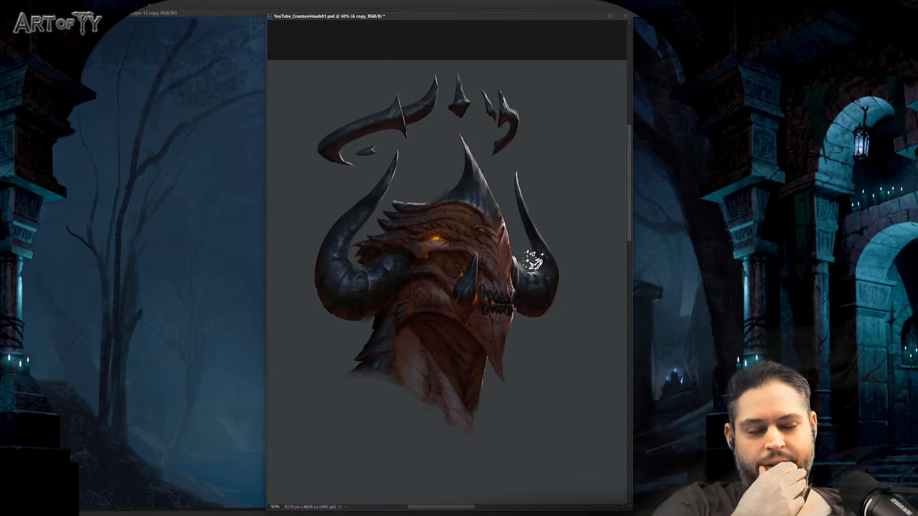
key("ctrl+d")
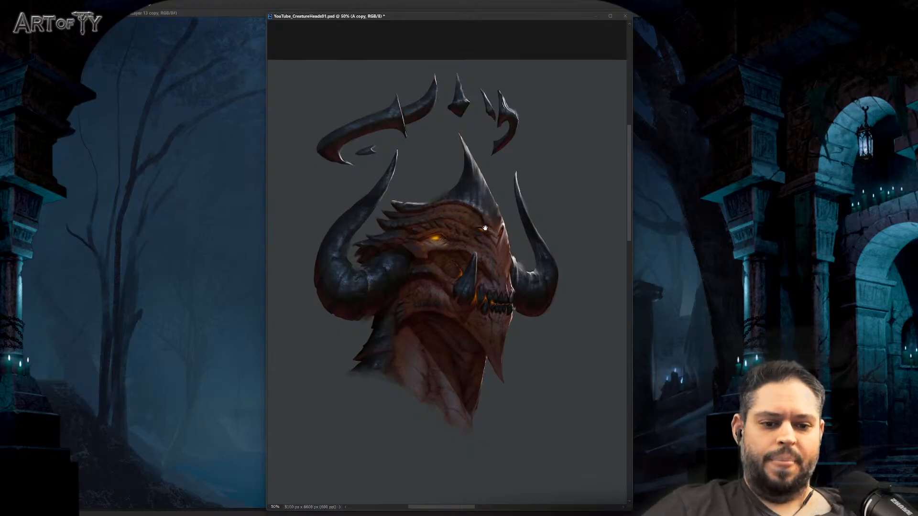
mouse_move(482, 243)
left_mouse_down()
mouse_move(491, 262)
mouse_move(432, 252)
mouse_move(415, 230)
left_mouse_up()
key("ctrl+plus")
key("ctrl+plus")
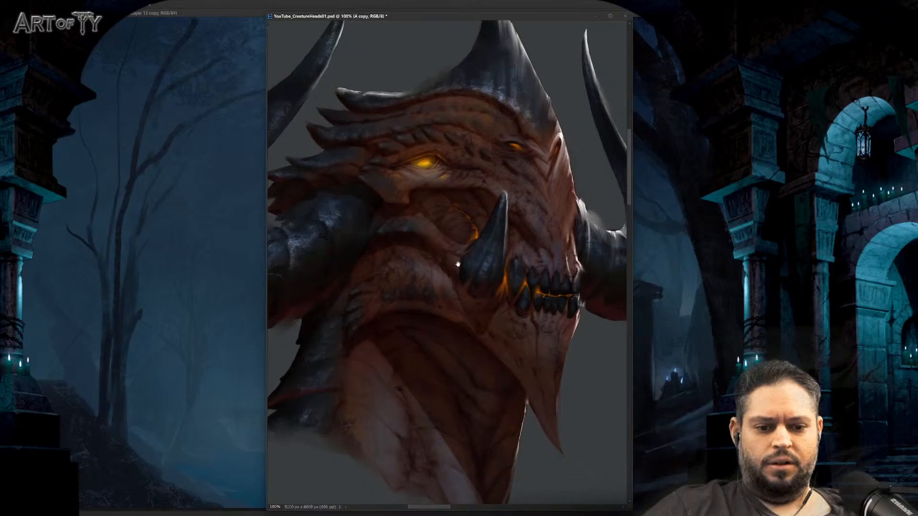
scroll(471, 277, "up", 2)
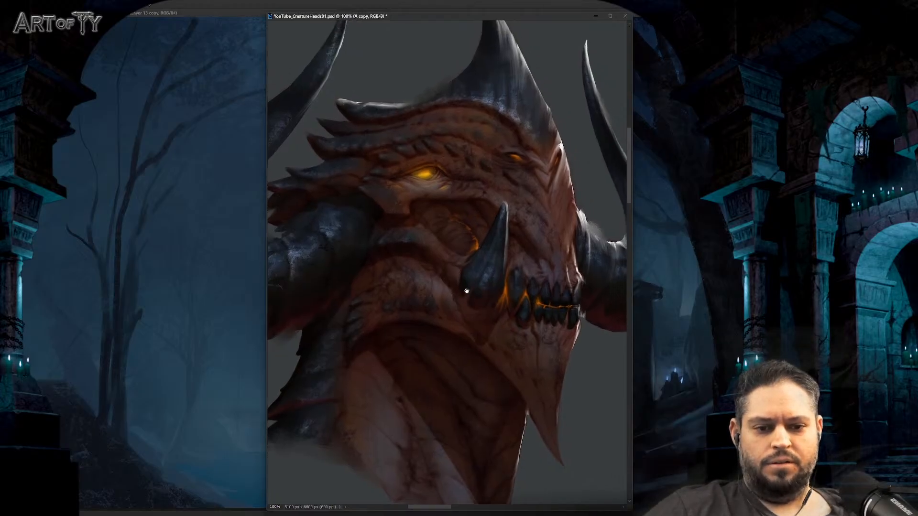
key("ctrl+plus")
left_click_drag(475, 243, 557, 329)
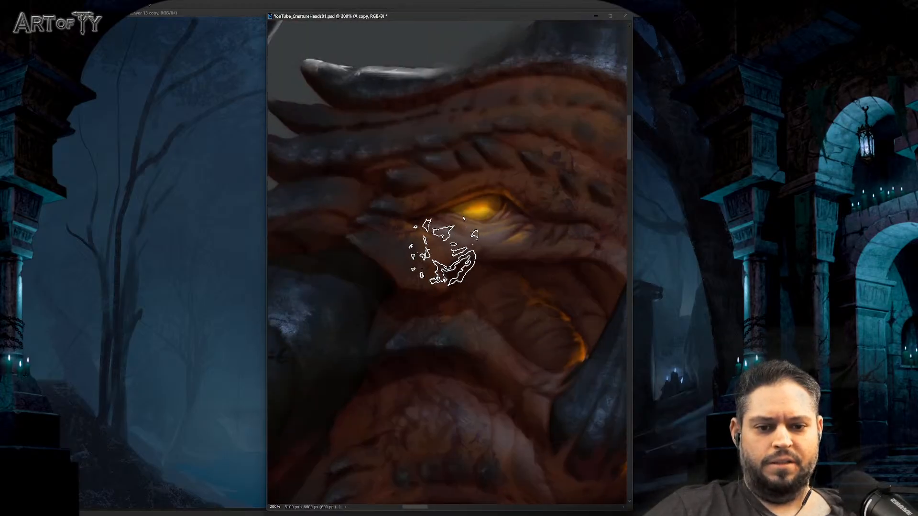
key("ctrl+minus")
key("ctrl+minus")
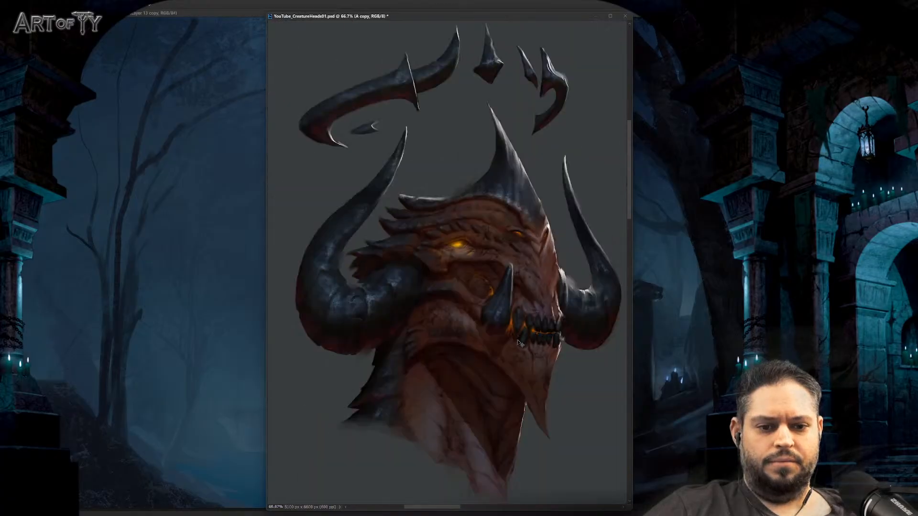
key("ctrl+plus")
key("ctrl+plus")
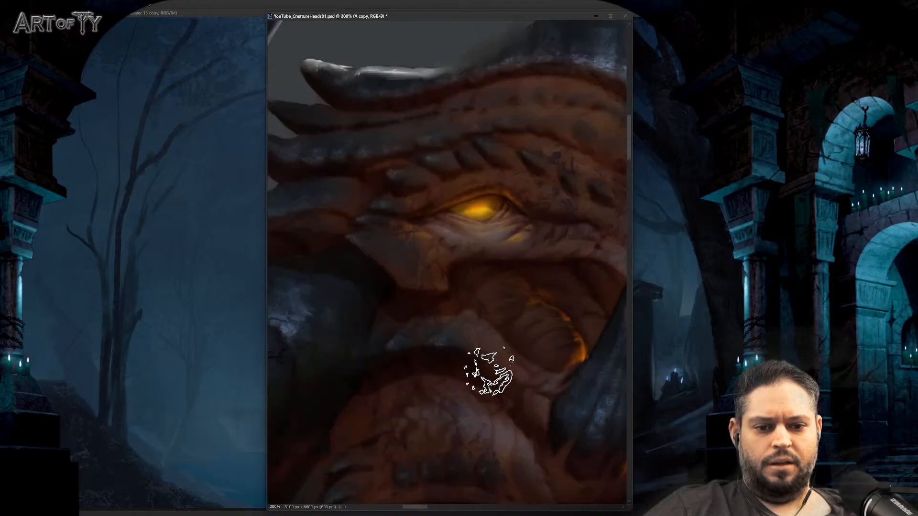
key("ctrl+minus")
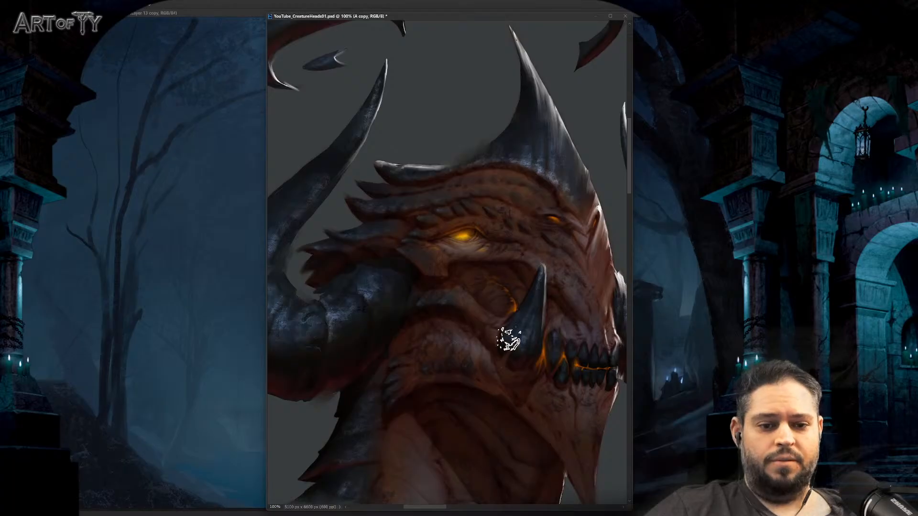
scroll(508, 340, "down", 1)
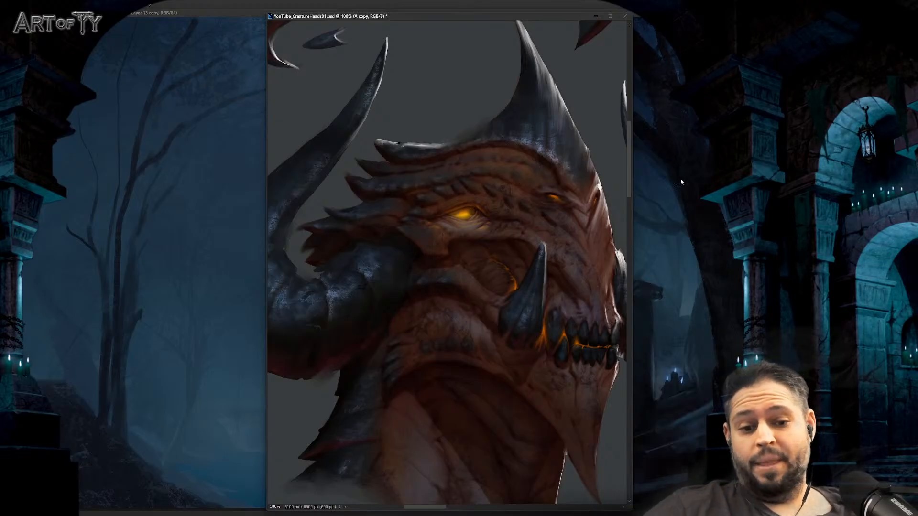
key("ctrl+minus")
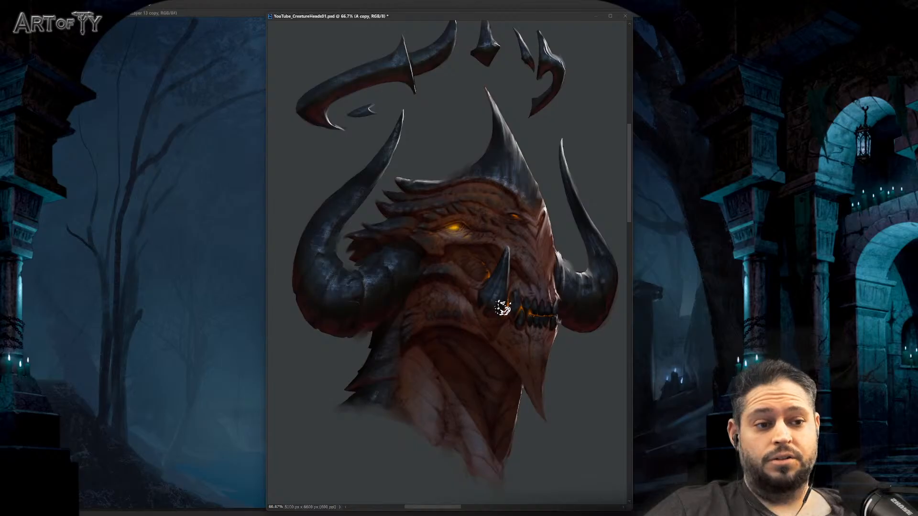
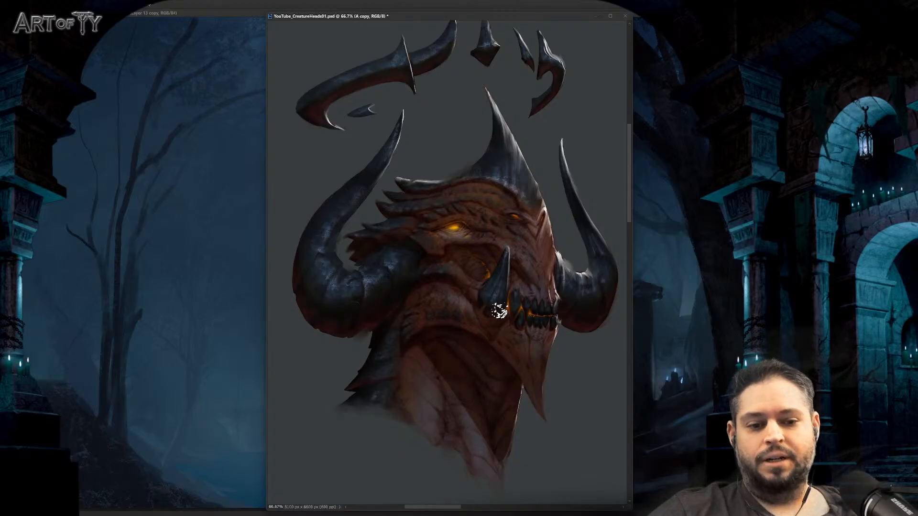
Step: Review the neck folds, throat, cheek and brow ridges in detail and against the overall painting
key("ctrl+minus")
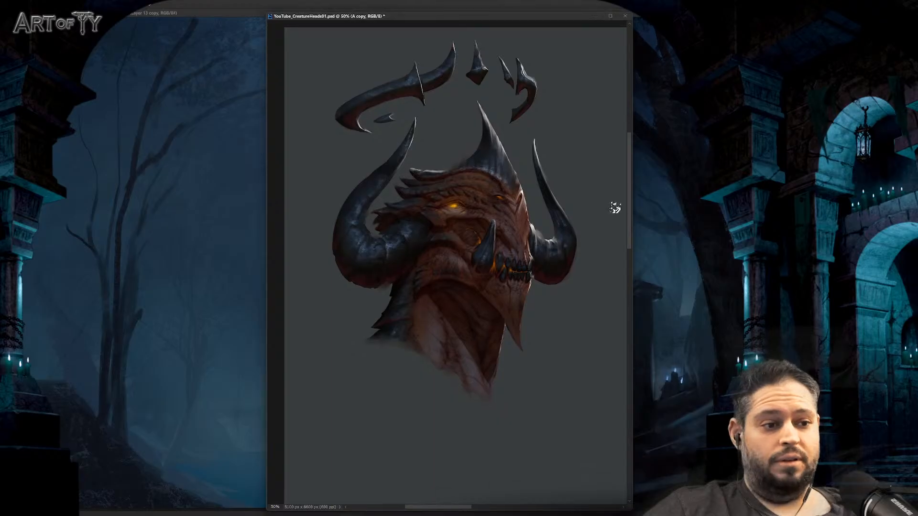
key("ctrl+plus")
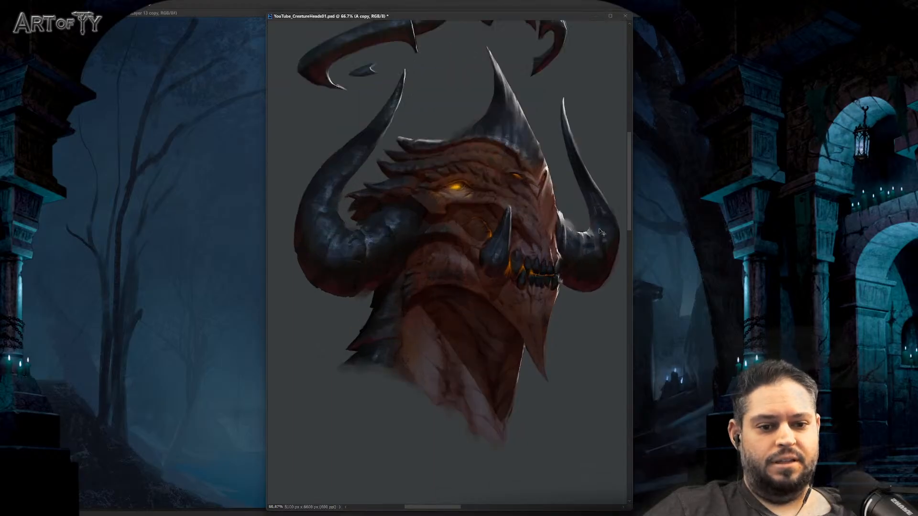
key("ctrl+plus")
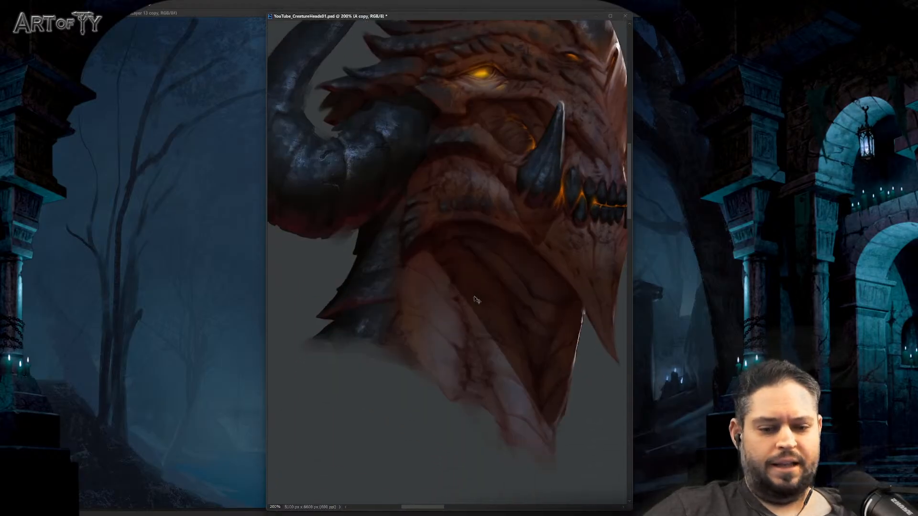
key("ctrl+plus")
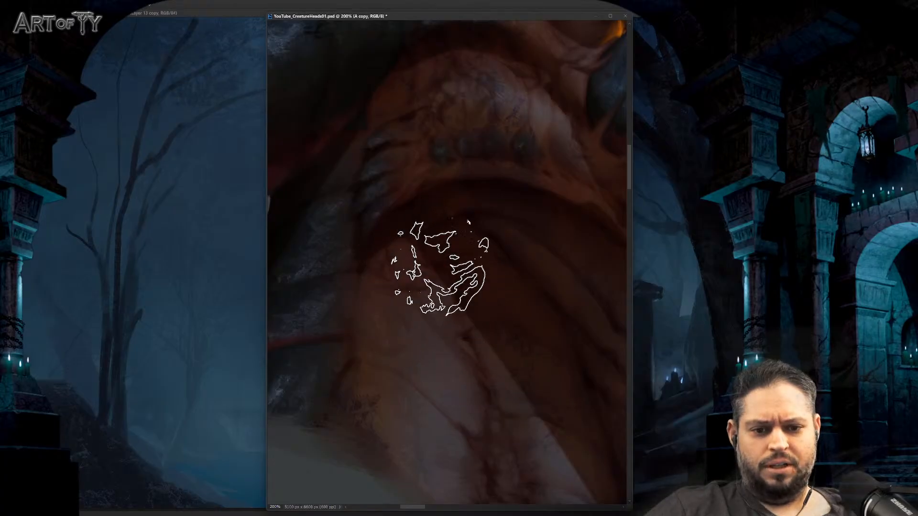
key("ctrl+minus")
key("ctrl+minus")
key("ctrl+plus")
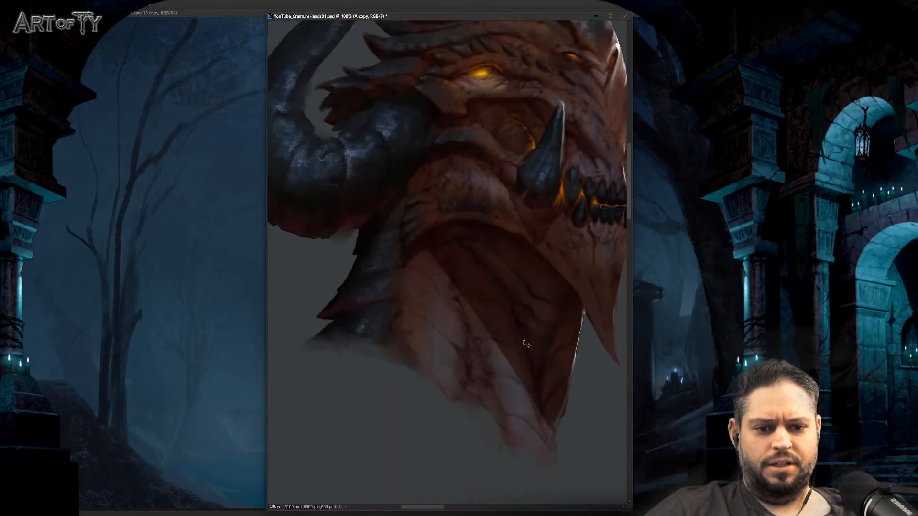
key("ctrl+plus")
mouse_move(440, 256)
left_mouse_down()
mouse_move(583, 369)
mouse_move(549, 359)
left_mouse_up()
scroll(549, 359, "up", 5)
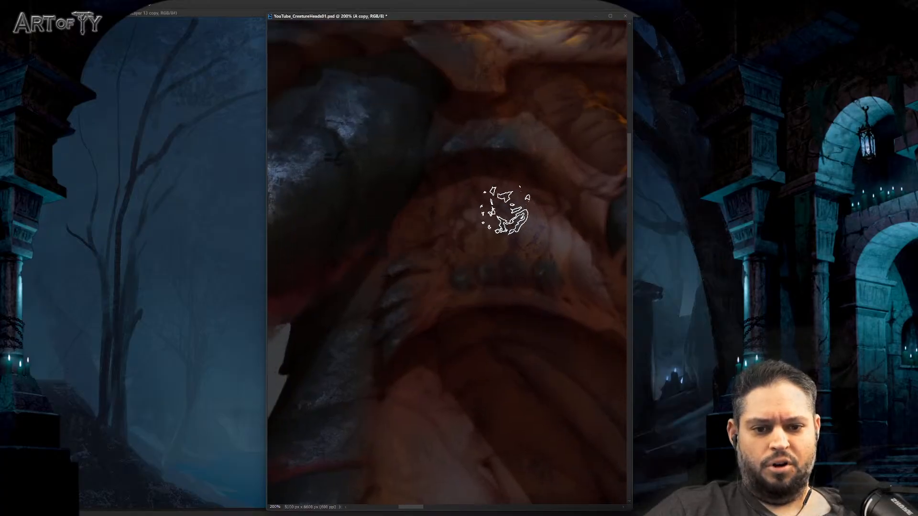
mouse_move(484, 226)
left_mouse_down()
mouse_move(479, 330)
mouse_move(429, 179)
mouse_move(535, 129)
mouse_move(530, 164)
left_mouse_up()
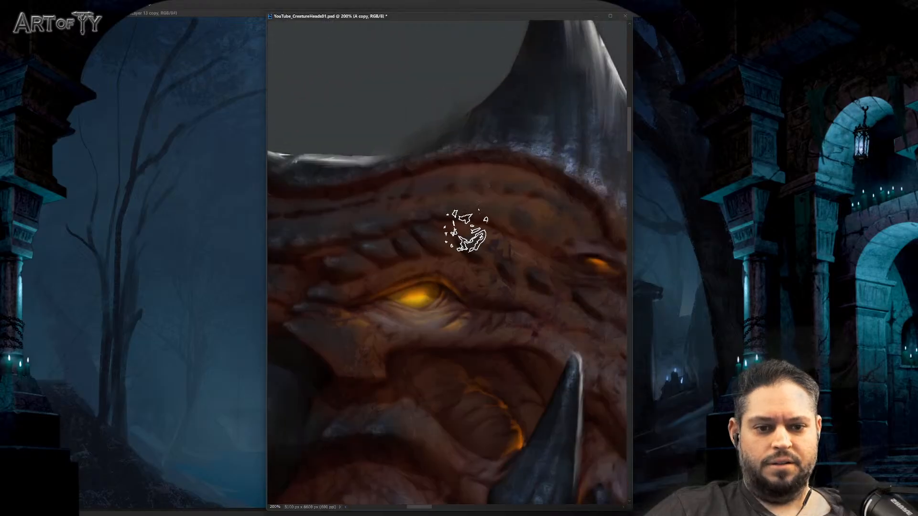
key("ctrl+minus")
key("ctrl+minus")
key("ctrl+minus")
key("ctrl+minus")
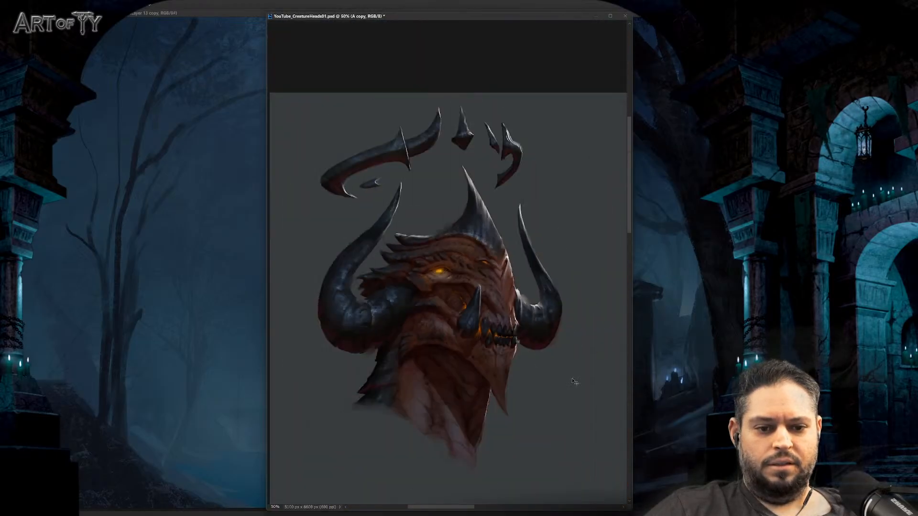
key("ctrl+plus")
key("ctrl+plus")
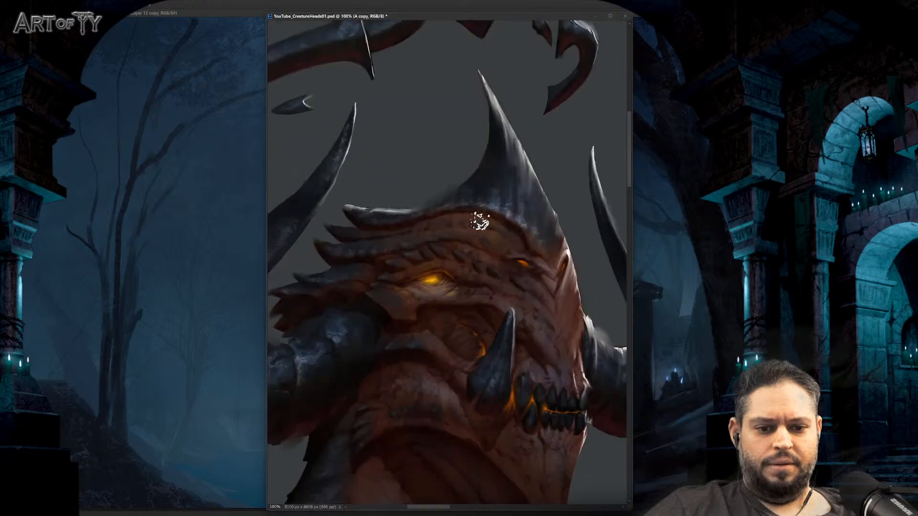
Step: Soften and refine the skin creases on the snout beside the tusk with a small round brush
middle_click(505, 262)
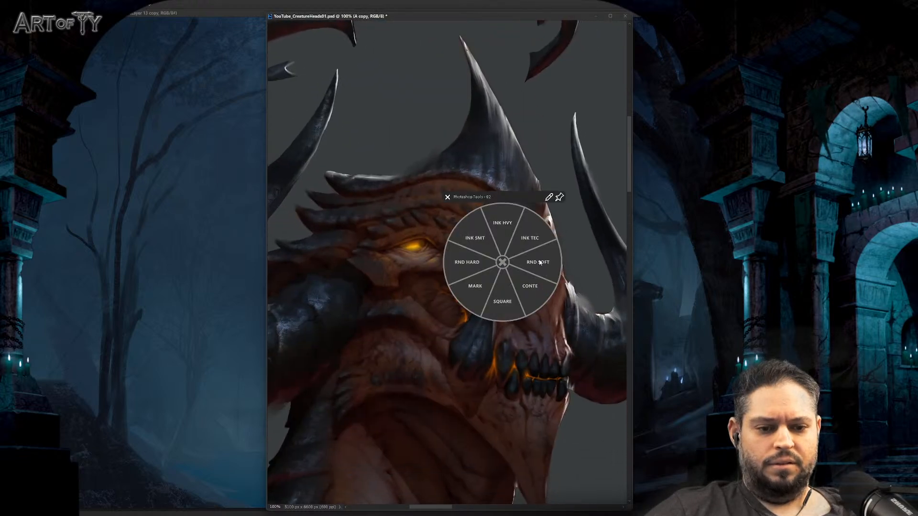
left_click(550, 286)
key("b")
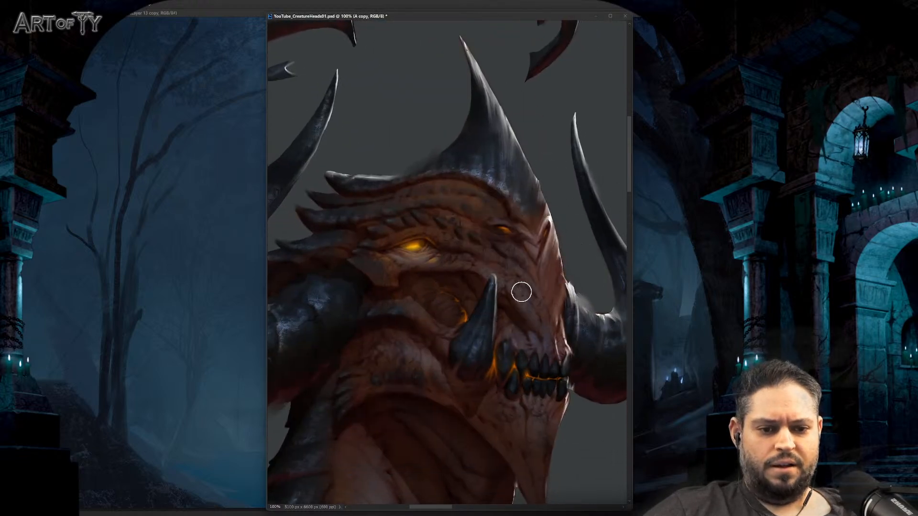
key("ctrl+plus")
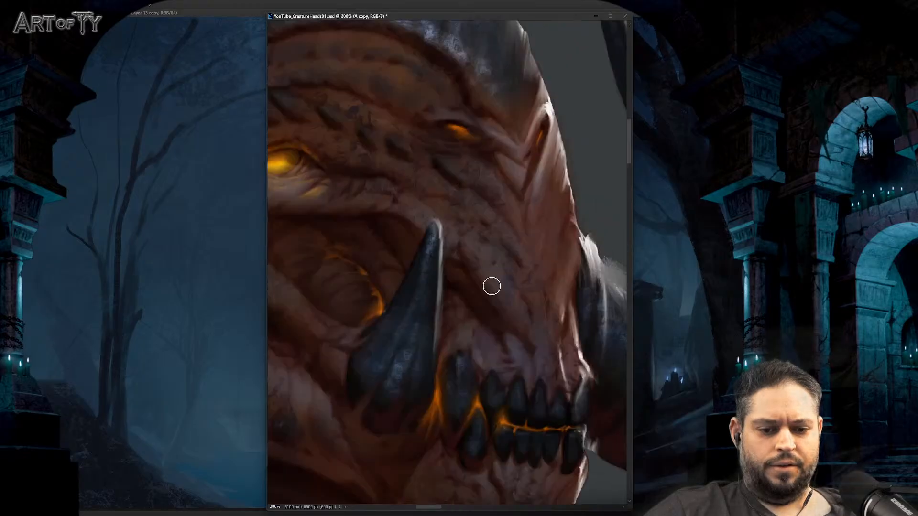
middle_click(492, 287)
left_click(487, 293)
middle_click(487, 293)
left_click(486, 314)
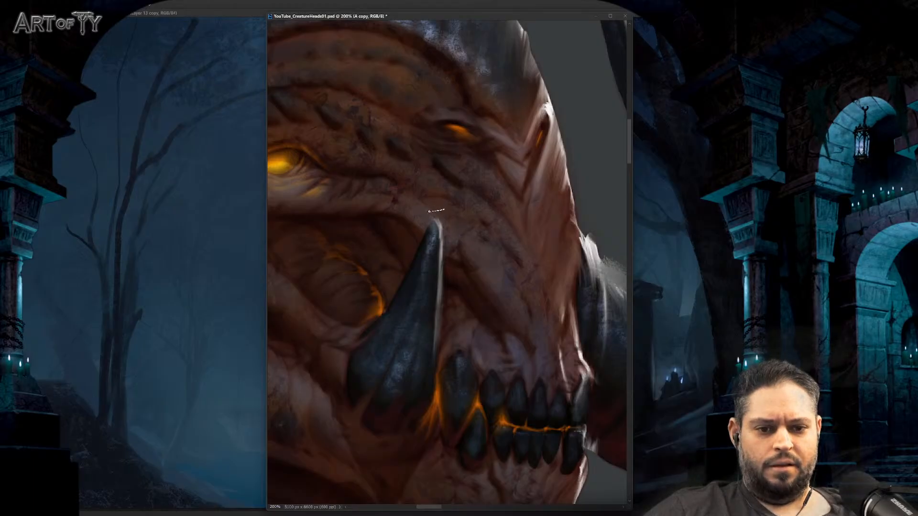
Step: Compare the snout, cheek and jaw folds up close with the whole head silhouette
key("ctrl+minus")
key("ctrl+minus")
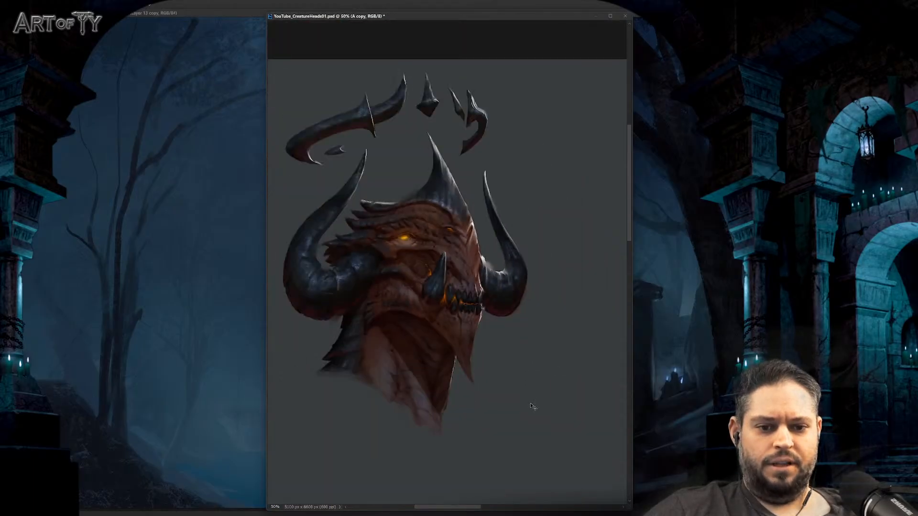
key("ctrl+plus")
key("ctrl+plus")
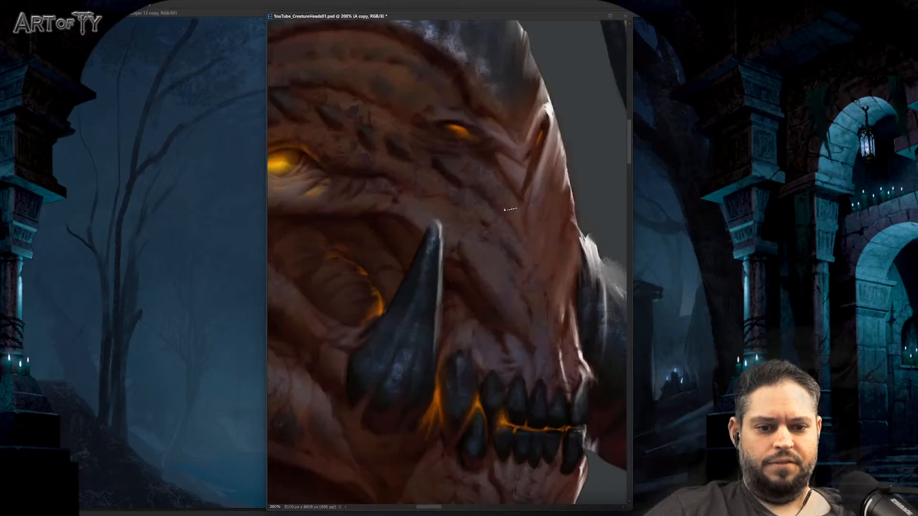
key("ctrl+minus")
key("ctrl+minus")
key("ctrl+plus")
key("ctrl+plus")
key("ctrl+plus")
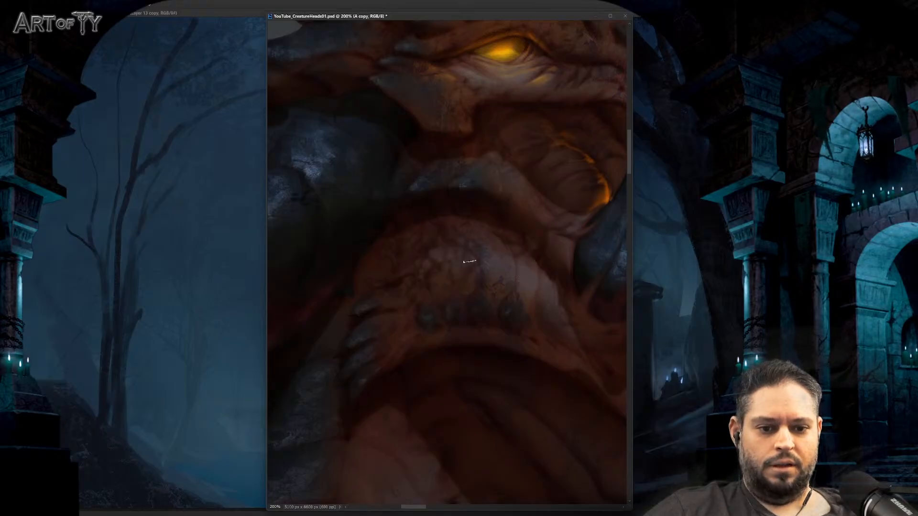
key("ctrl+minus")
key("ctrl+minus")
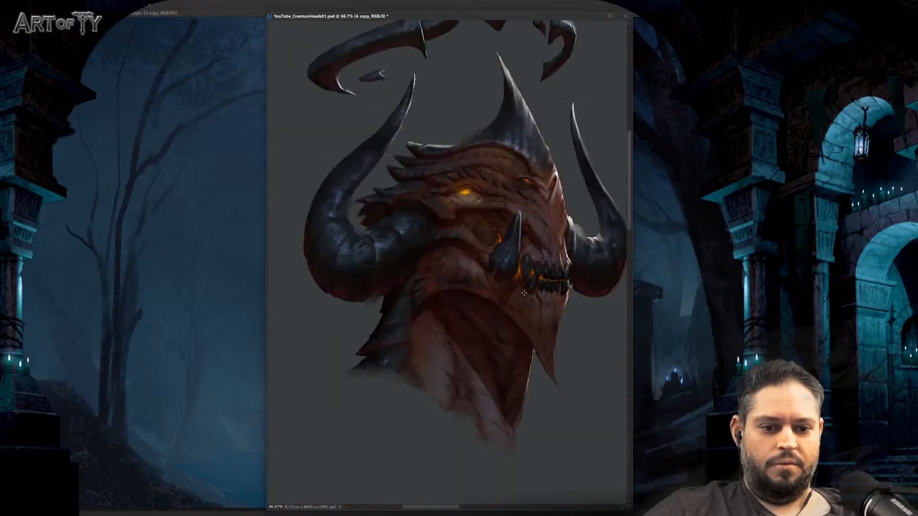
key("ctrl+plus")
key("ctrl+plus")
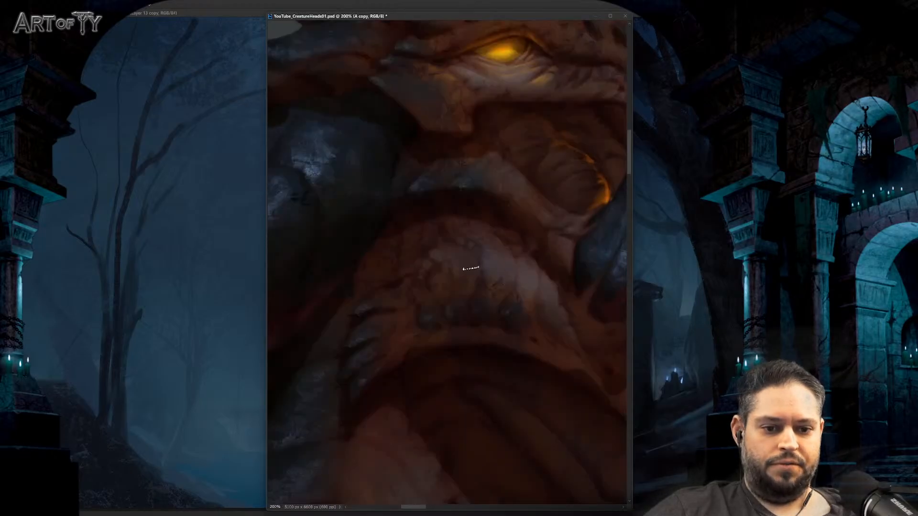
Step: Refine the lit cheek ridge behind the tusk with a smaller textured brush
scroll(471, 269, "up", 3)
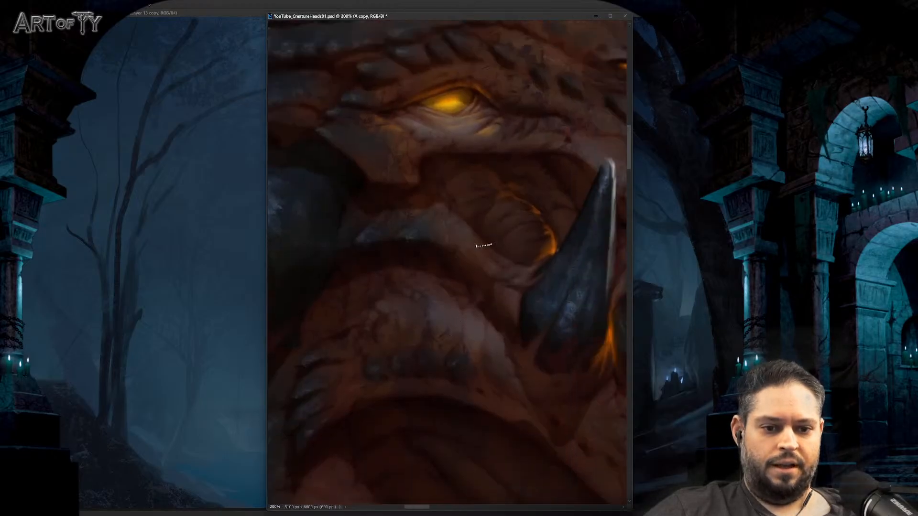
middle_click(503, 287)
left_click(471, 249)
key("bracketleft")
key("bracketleft")
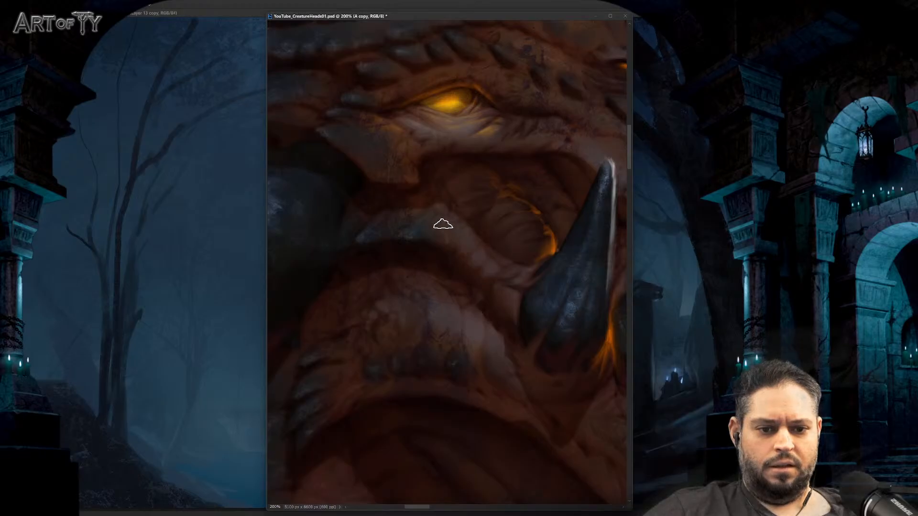
Step: Examine the cheek, tusk and horns at several magnifications to judge how they read in the full painting
key("ctrl+minus")
key("ctrl+minus")
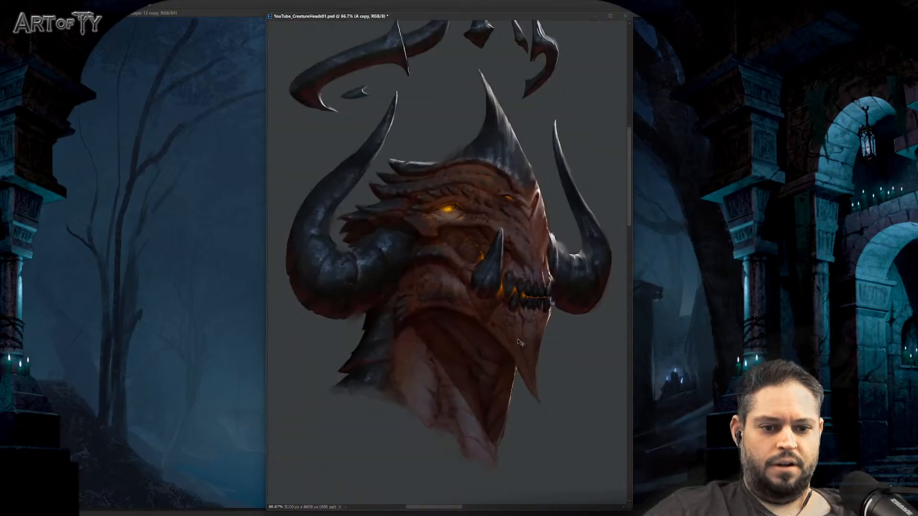
key("ctrl+minus")
key("ctrl+plus")
key("ctrl+plus")
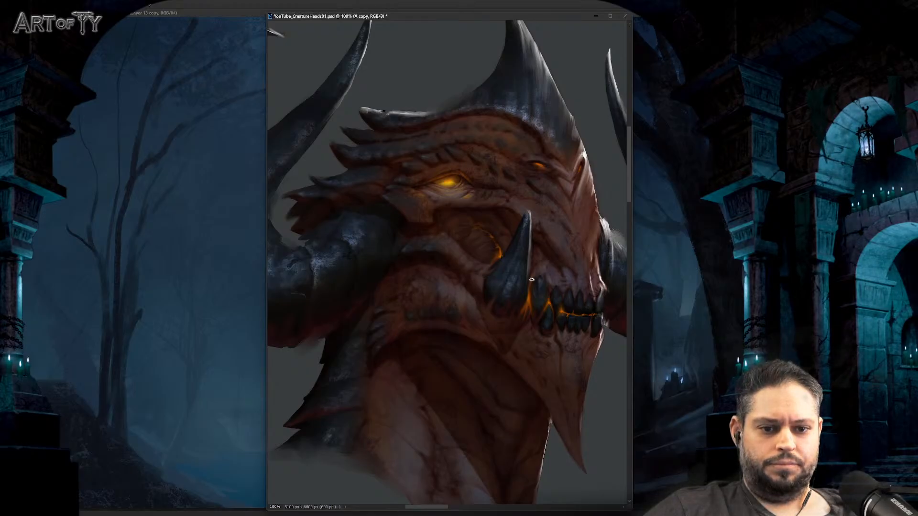
key("ctrl+minus")
key("ctrl+minus")
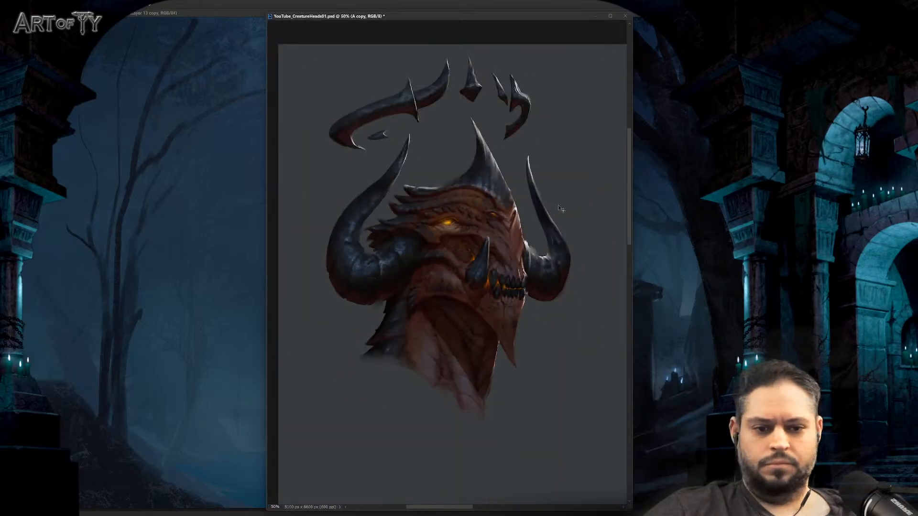
key("ctrl+plus")
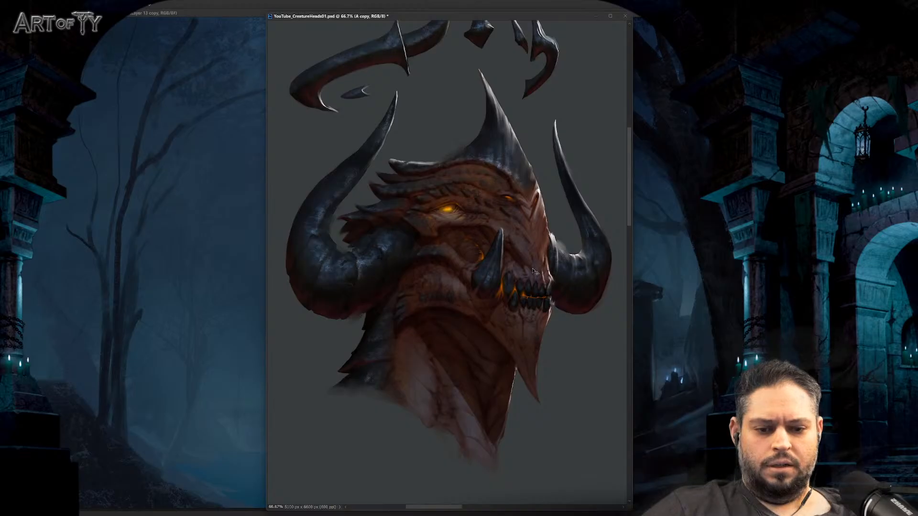
key("ctrl+plus")
Step: Copy the small scales at the back of the jaw to a new layer and place the copy directly above them
left_click_drag(460, 262, 503, 222)
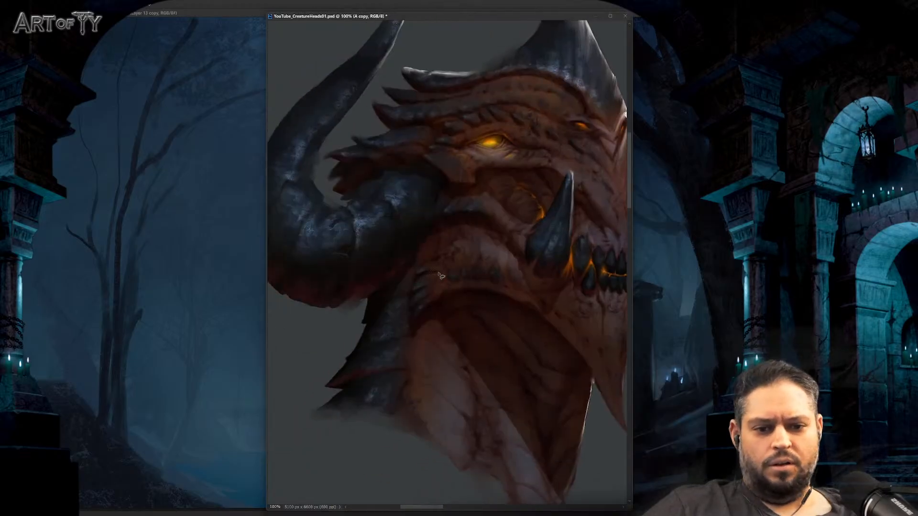
left_click_drag(445, 269, 443, 325)
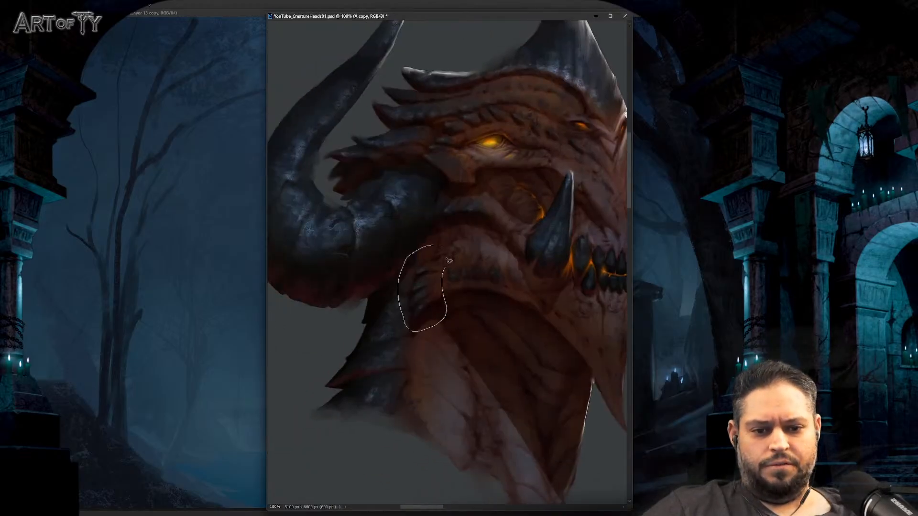
key("ctrl+j")
mouse_move(448, 261)
left_mouse_down()
mouse_move(445, 268)
mouse_move(449, 250)
mouse_move(465, 252)
left_mouse_up()
key("ctrl+t")
key("Return")
key("ctrl+plus")
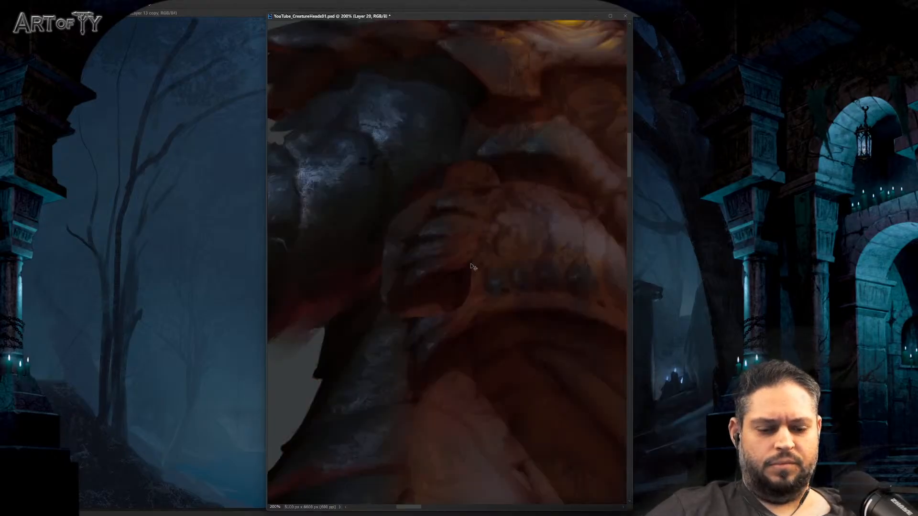
Step: Blend the edges of the copied jaw scales into the surrounding skin with an enlarged soft eraser
right_click(471, 262)
right_click(484, 271)
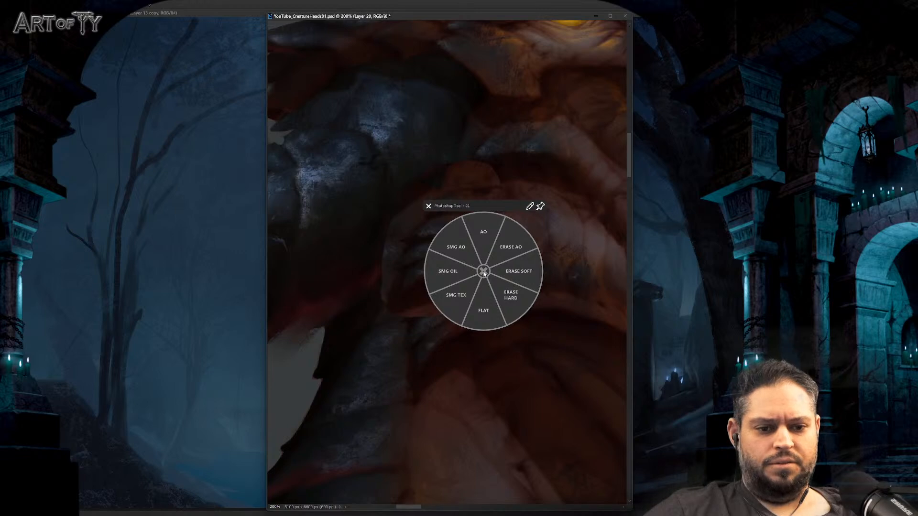
left_click(517, 271)
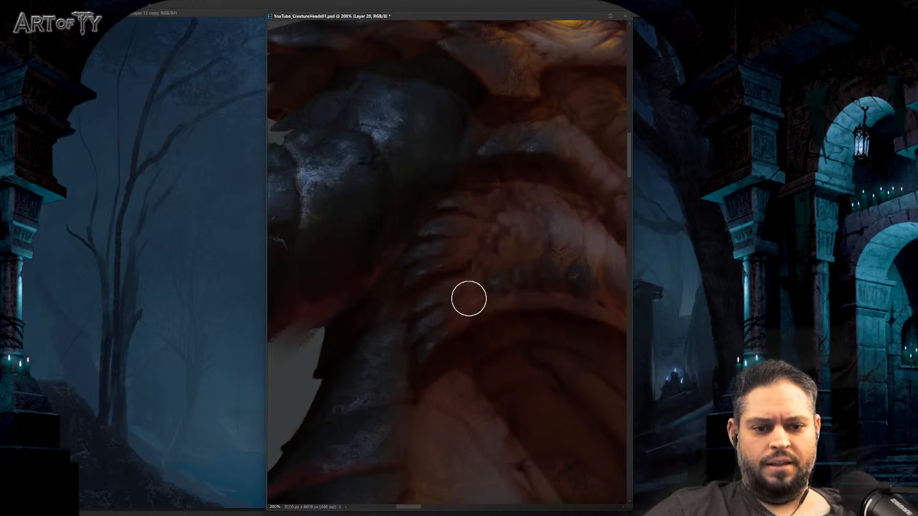
key("bracketright")
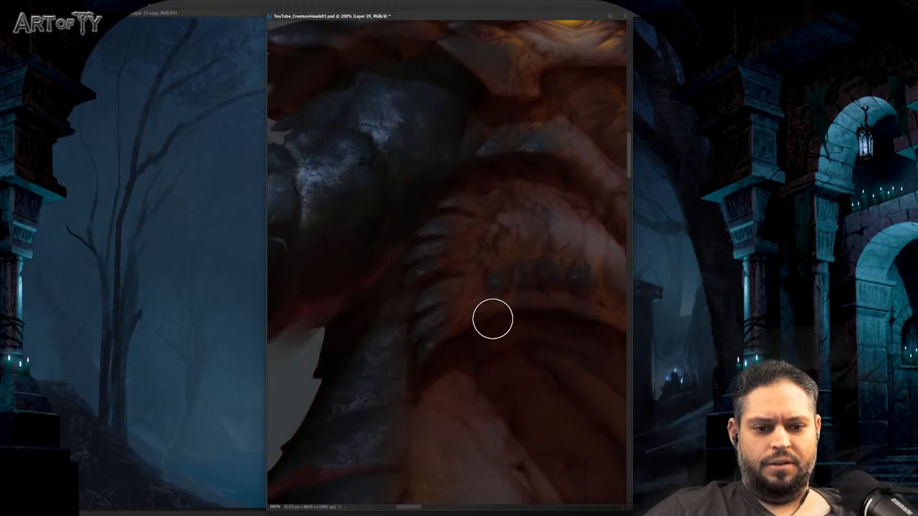
mouse_move(506, 167)
left_mouse_down()
mouse_move(454, 229)
mouse_move(469, 243)
mouse_move(477, 210)
left_mouse_up()
Step: Nudge the copied jaw scales slightly with a free transform to line them up with the original row
key("ctrl+minus")
key("ctrl+0")
key("ctrl+1")
key("ctrl+t")
left_click_drag(453, 245, 450, 242)
key("Return")
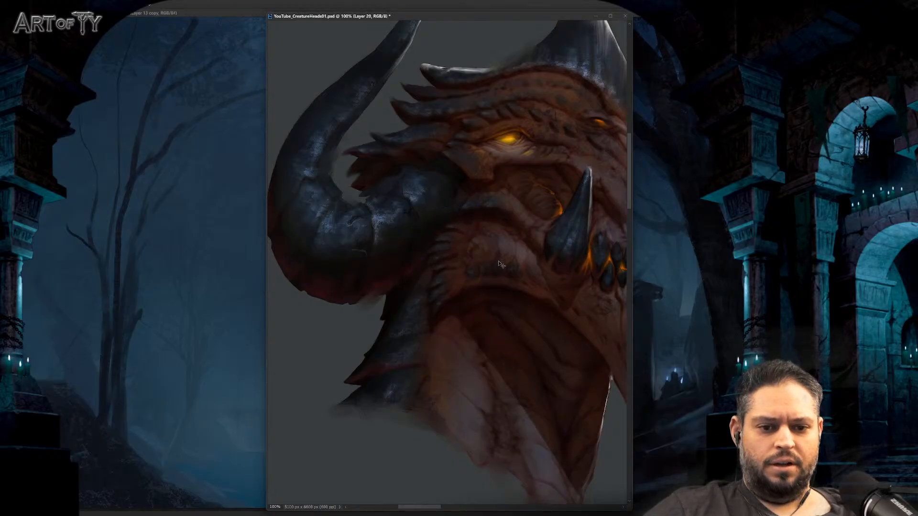
Step: Review the extended jaw scales, neck, tusk and horns against the overall head
key("ctrl+minus")
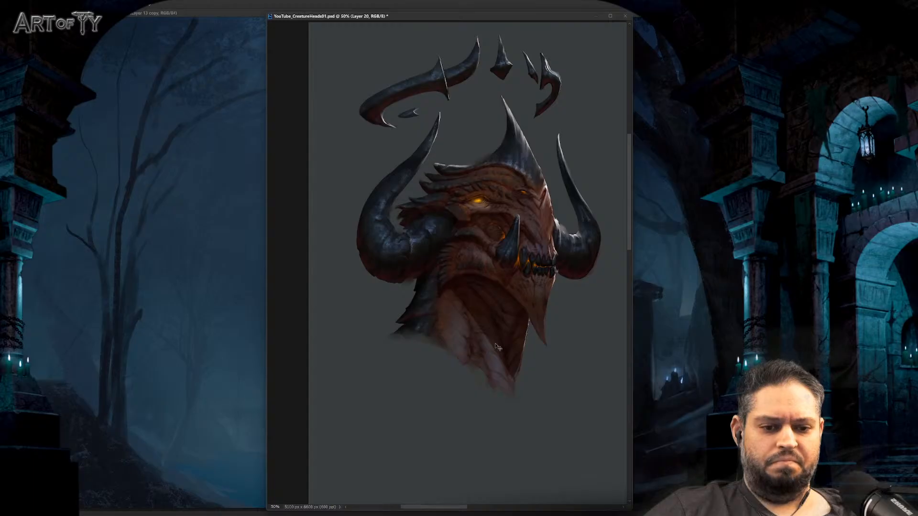
key("ctrl+plus")
key("ctrl+plus")
key("ctrl+minus")
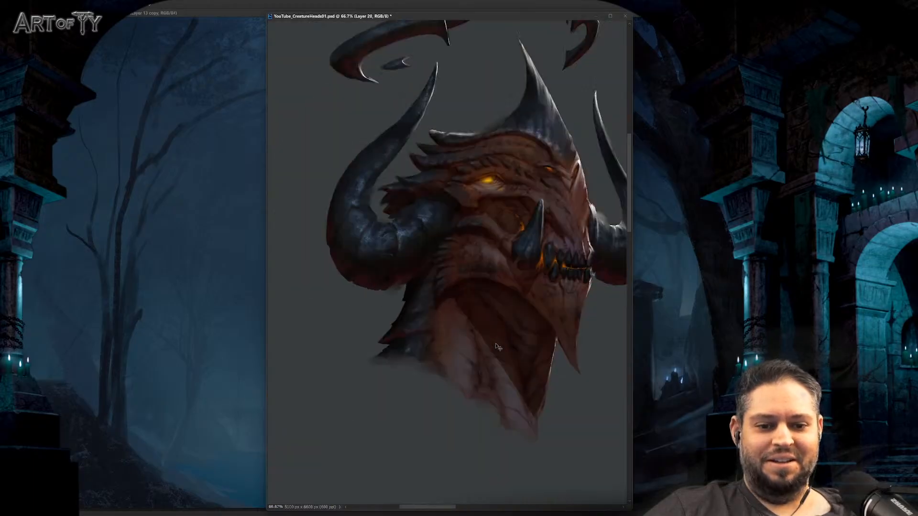
left_click_drag(495, 326, 502, 345)
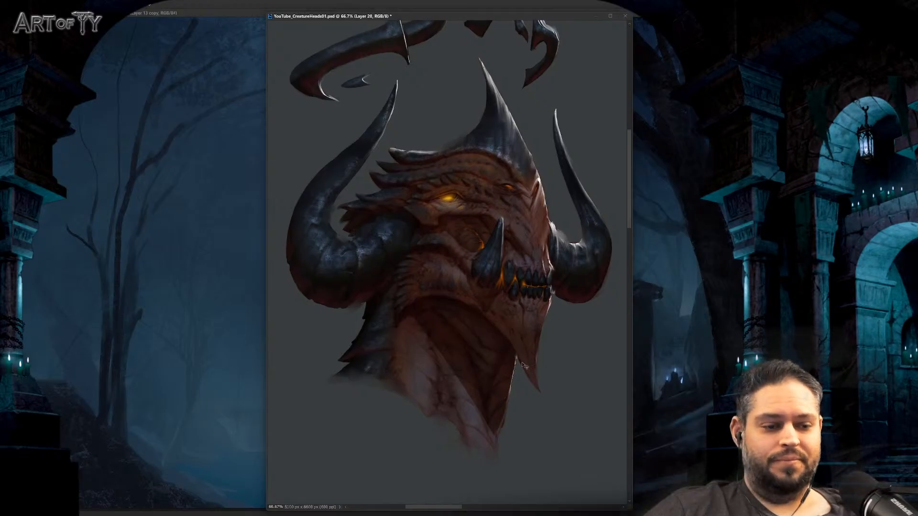
left_click_drag(449, 306, 487, 314)
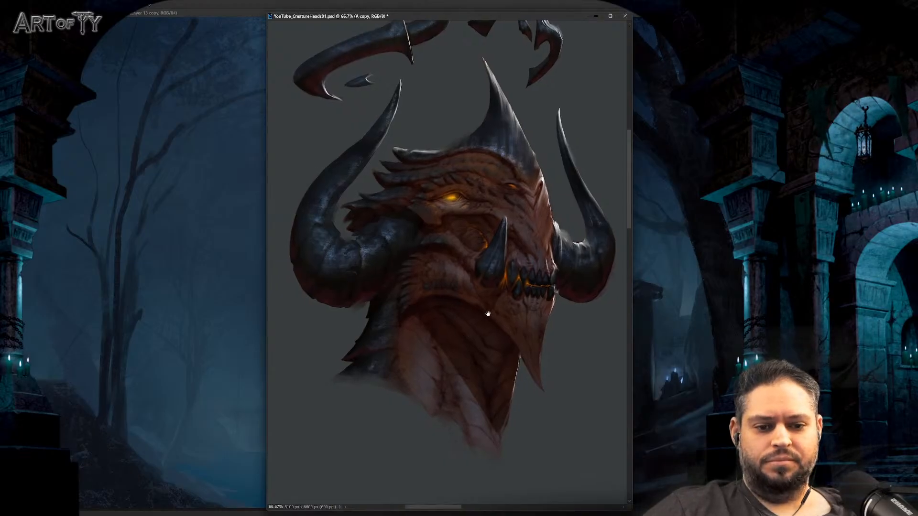
left_click_drag(520, 266, 518, 267)
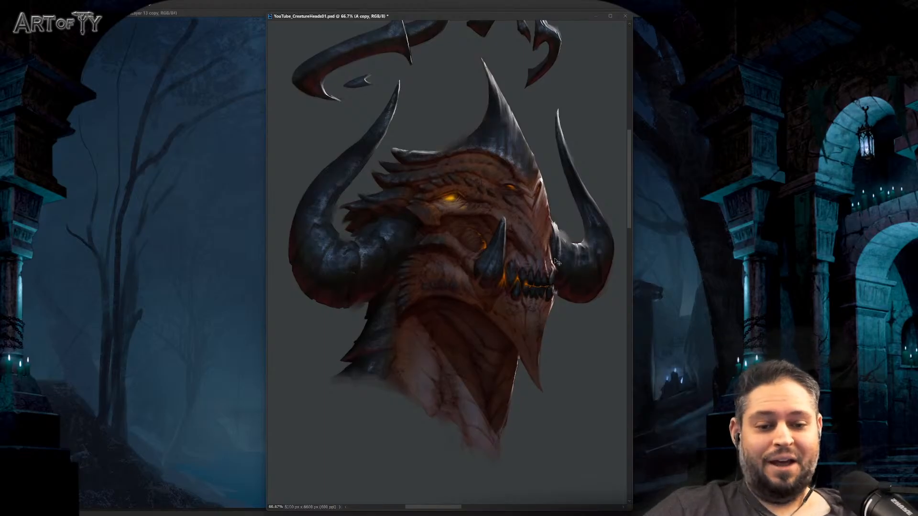
left_click_drag(555, 255, 560, 254)
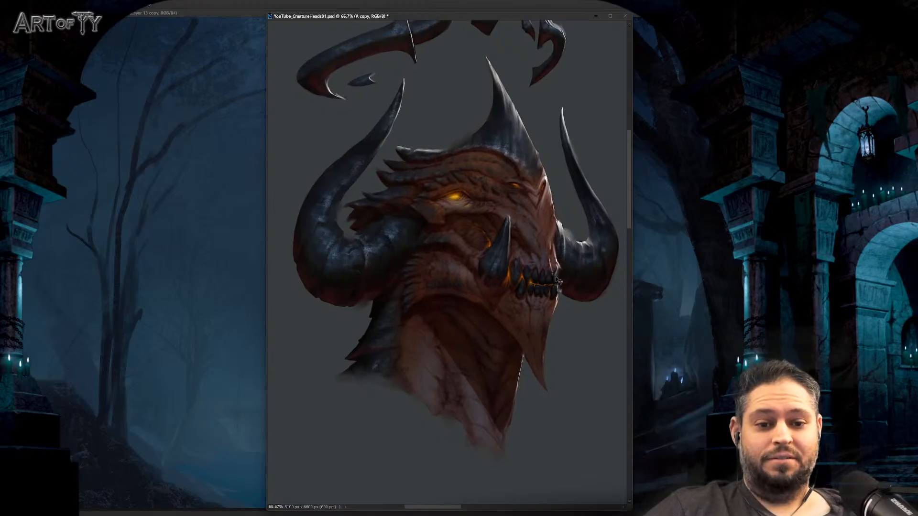
scroll(556, 281, "down", 1)
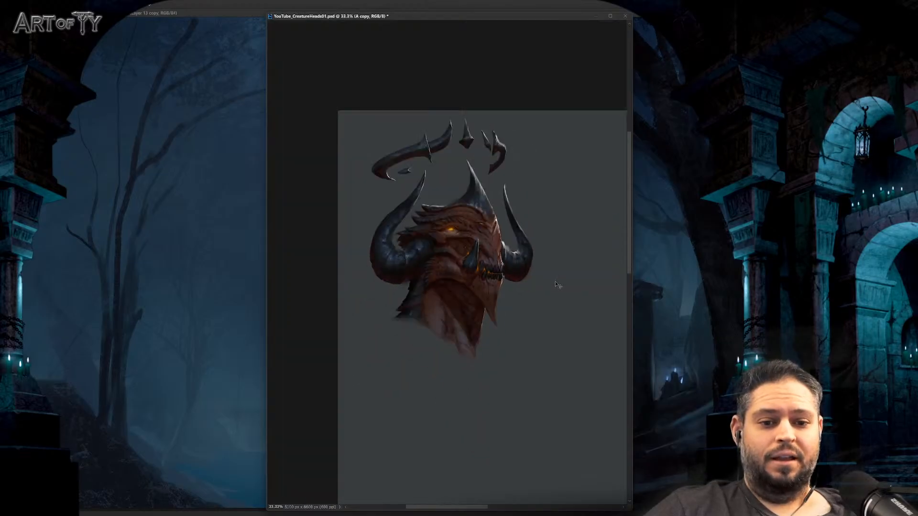
scroll(556, 284, "up", 2)
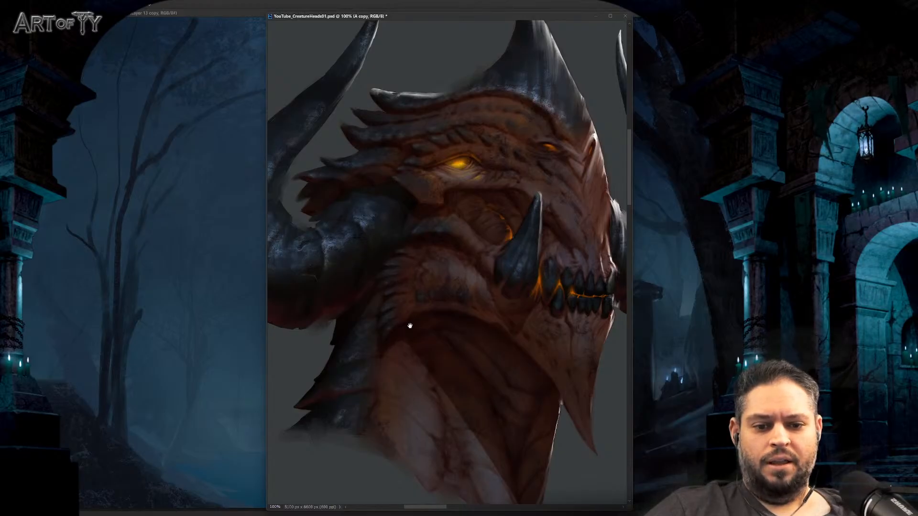
key("ctrl+minus")
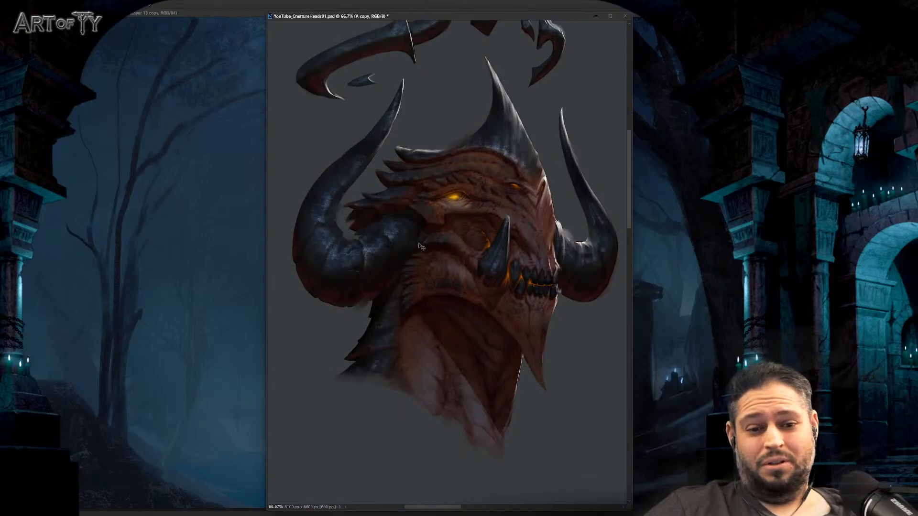
left_click_drag(443, 303, 441, 311)
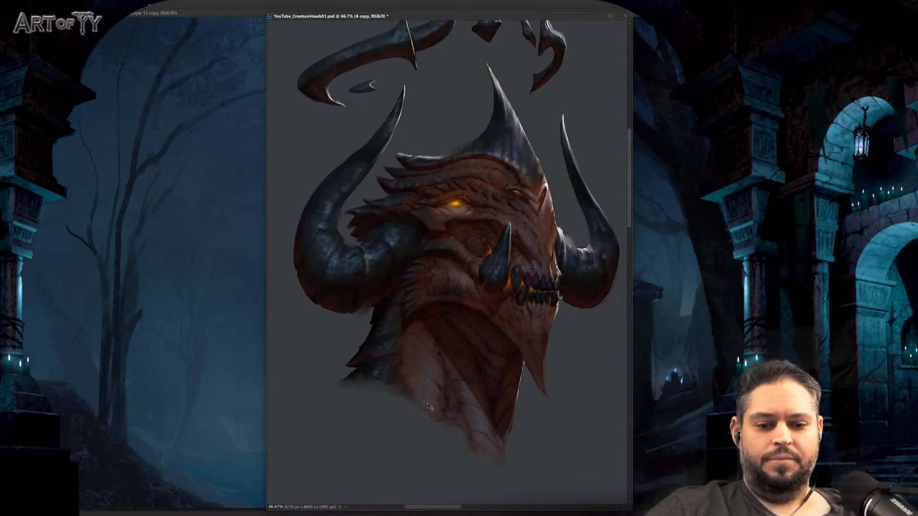
Step: Save the creature head document
key("ctrl+minus")
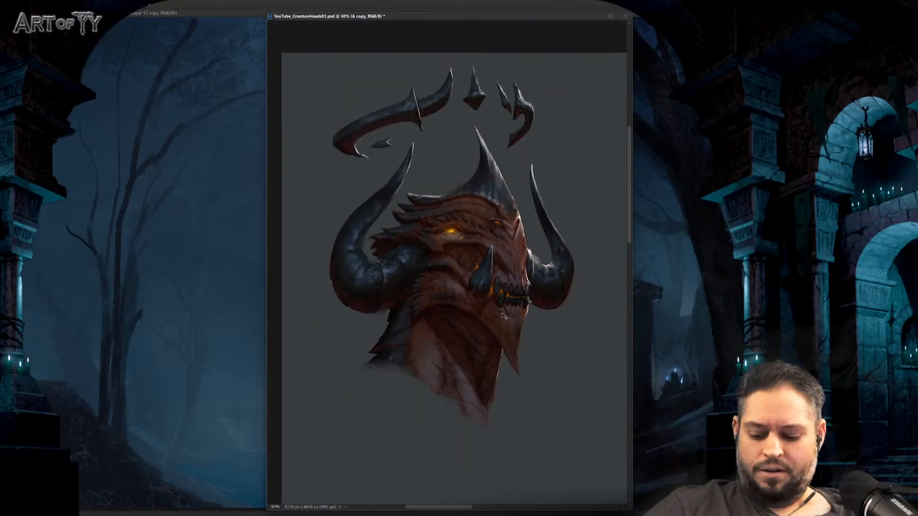
key("ctrl+s")
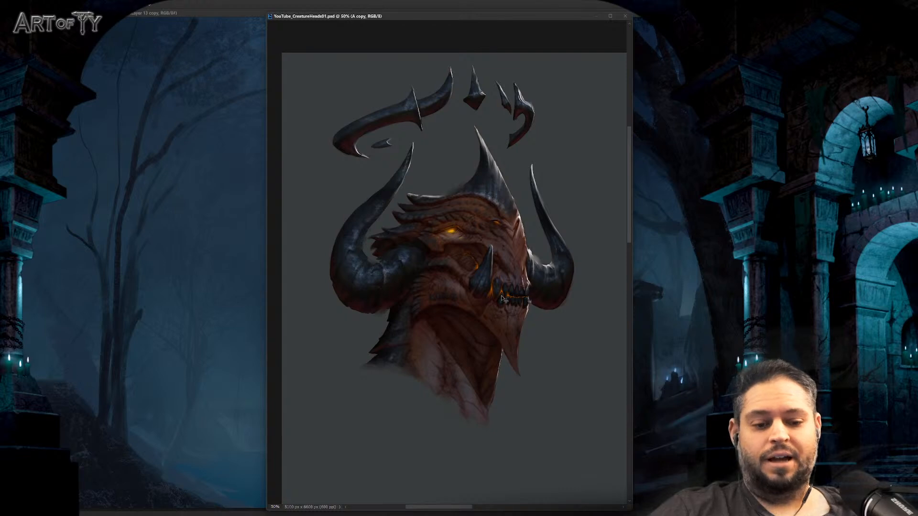
scroll(502, 299, "up", 2)
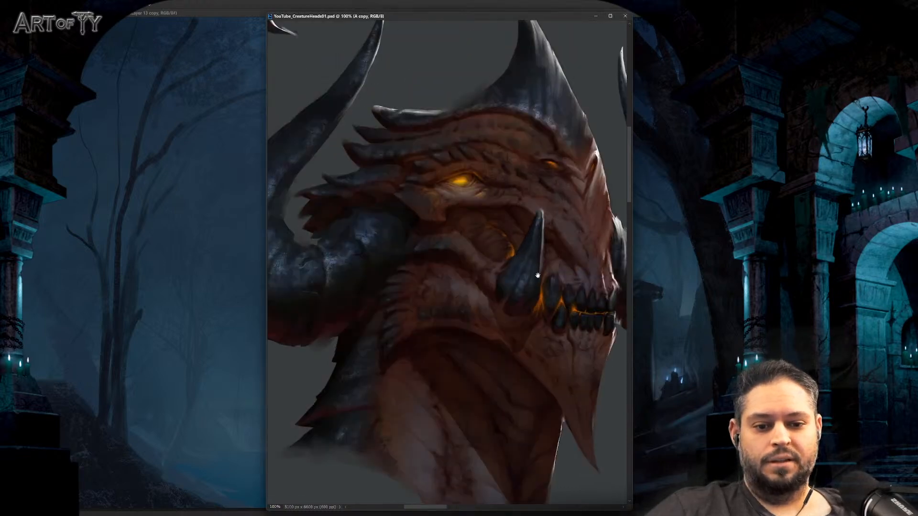
Step: Copy a patch of scales to a new layer and position it on the ridge between the large horn and the cheek
scroll(537, 276, "up", 2)
mouse_move(493, 310)
left_mouse_down()
mouse_move(421, 330)
mouse_move(405, 275)
mouse_move(484, 301)
left_mouse_up()
key("ctrl+j")
key("ctrl+t")
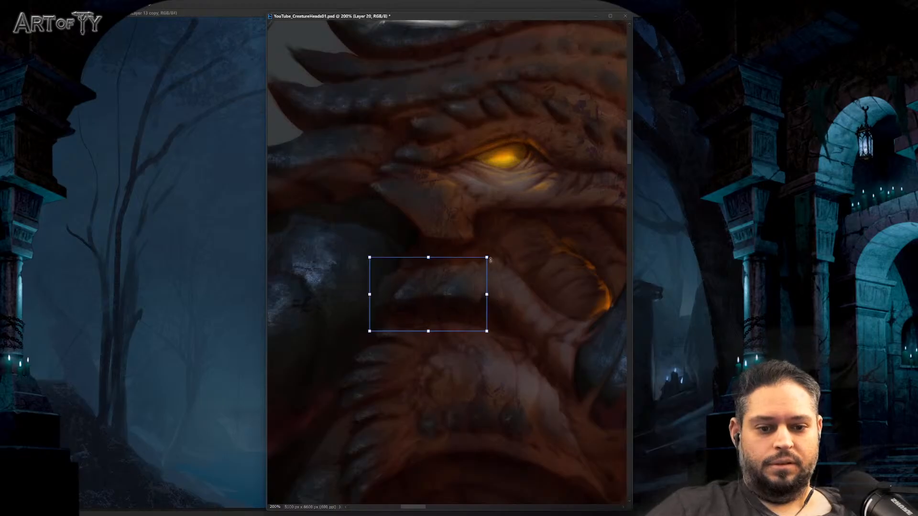
mouse_move(404, 289)
left_mouse_down()
mouse_move(396, 294)
mouse_move(407, 279)
mouse_move(493, 296)
mouse_move(454, 293)
left_mouse_up()
key("Return")
Step: Duplicate the scale patch twice, placing one tilted copy below it and another beside it toward the cheek hollow
key("ctrl+j")
key("ctrl+t")
left_click_drag(494, 330, 468, 304)
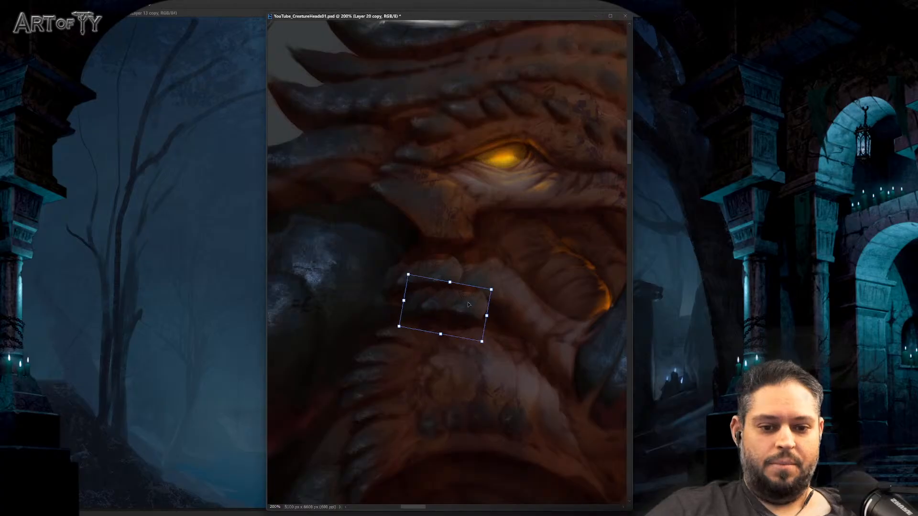
key("Return")
key("ctrl+j")
key("ctrl+t")
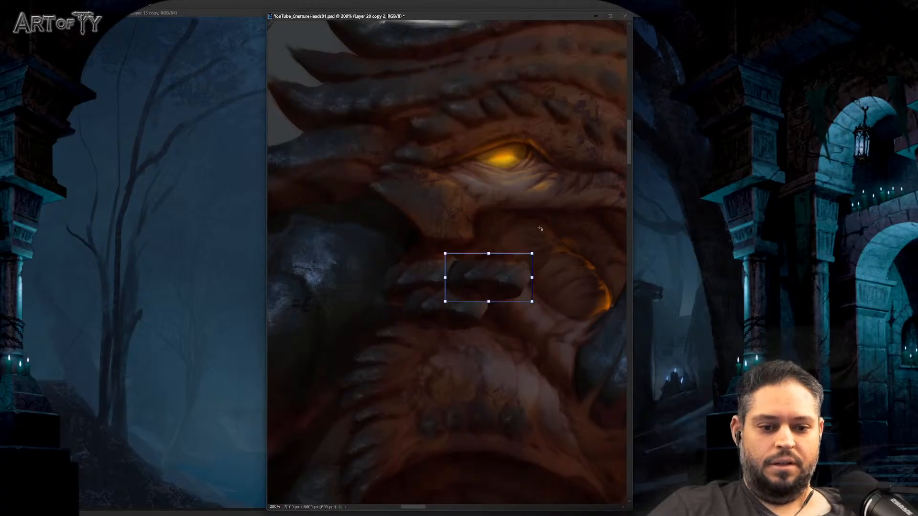
mouse_move(543, 310)
left_mouse_down()
mouse_move(552, 275)
mouse_move(538, 235)
left_mouse_up()
key("Return")
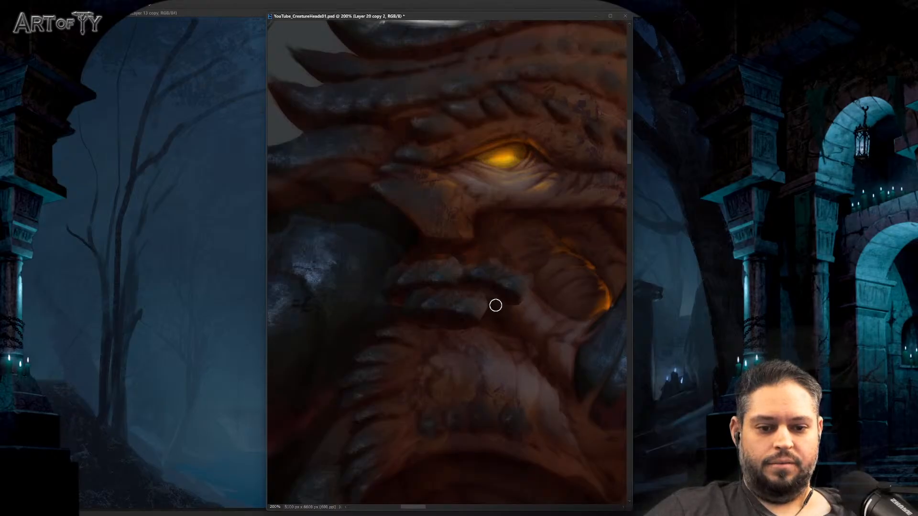
Step: Blend the edges of the three scale copies on the ridge into the surrounding skin
key("ctrl+e")
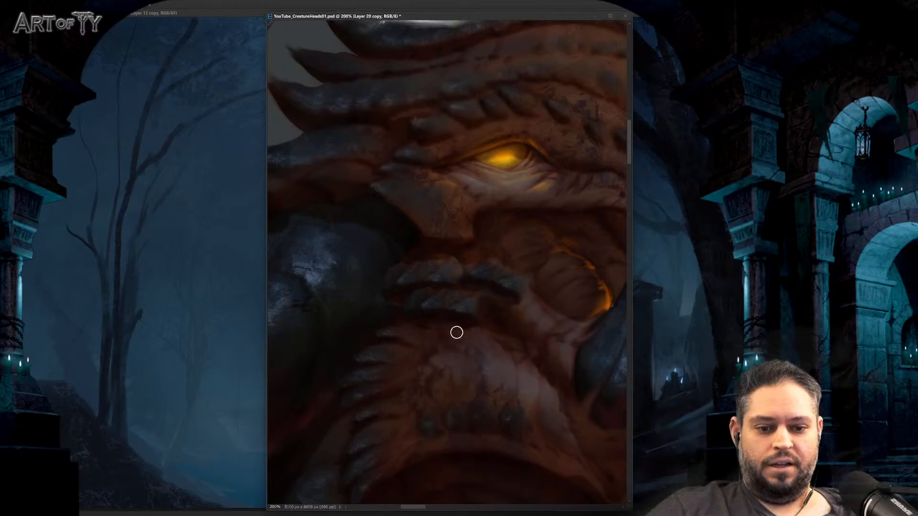
key("v")
key("ctrl+e")
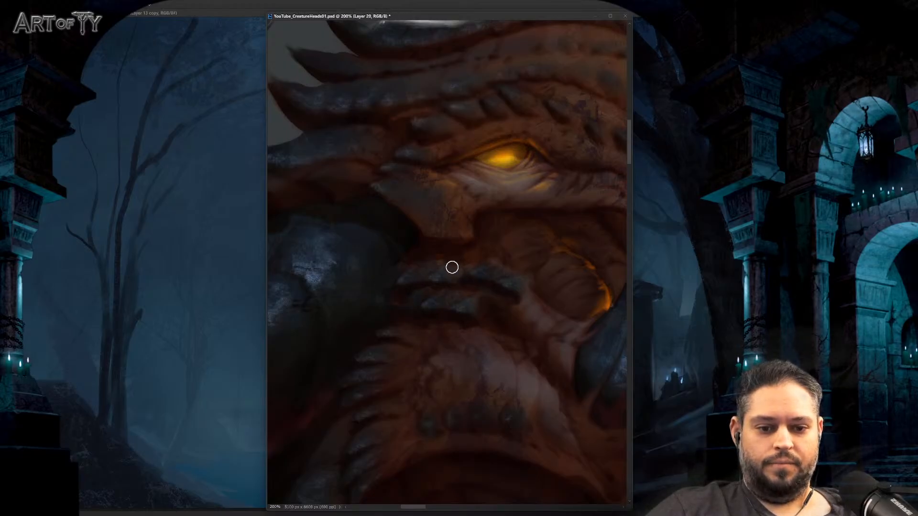
Step: Warp the upper scale copy nearest the cheek hollow so it joins its neighbour in one continuous row
left_click(495, 281, "ctrl+alt")
key("ctrl+t")
right_click(496, 270)
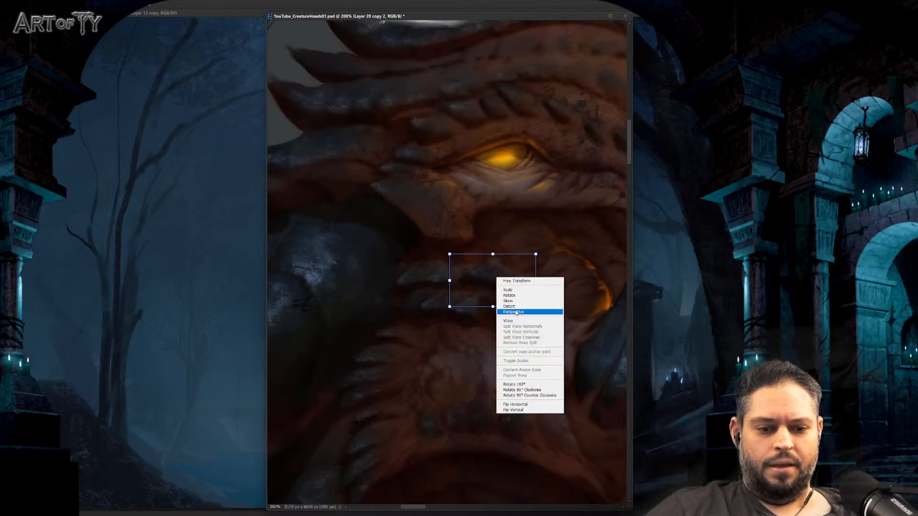
left_click(514, 318)
left_click_drag(471, 286, 457, 286)
key("Return")
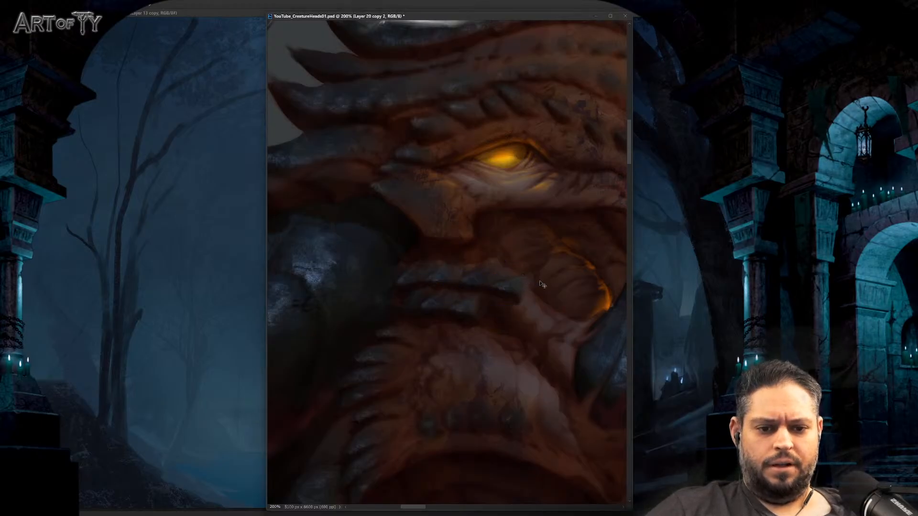
Step: Copy a small scale piece, rotate it onto the front end of the lower ridge row, and blend it in
key("ctrl+minus")
key("ctrl+minus")
key("ctrl+plus")
key("ctrl+plus")
key("ctrl+plus")
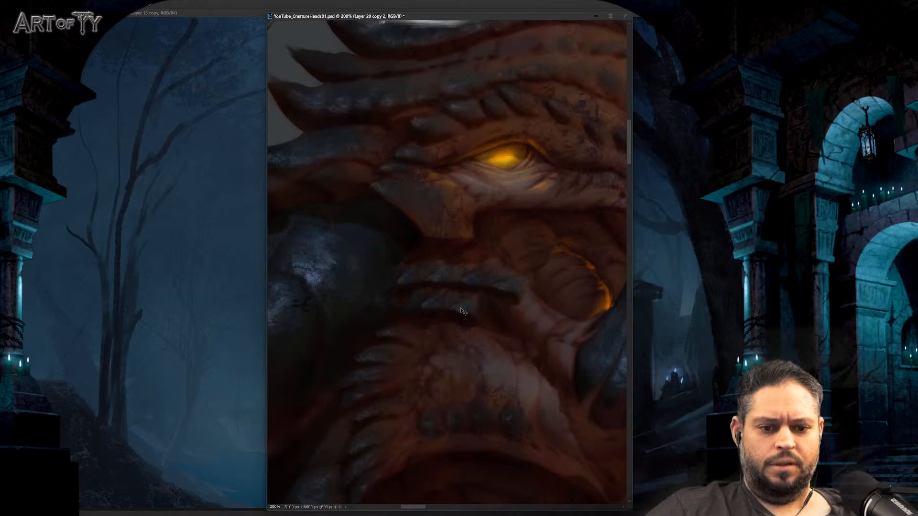
left_click_drag(462, 311, 464, 313)
key("ctrl+j")
key("ctrl+t")
left_click_drag(536, 344, 513, 305)
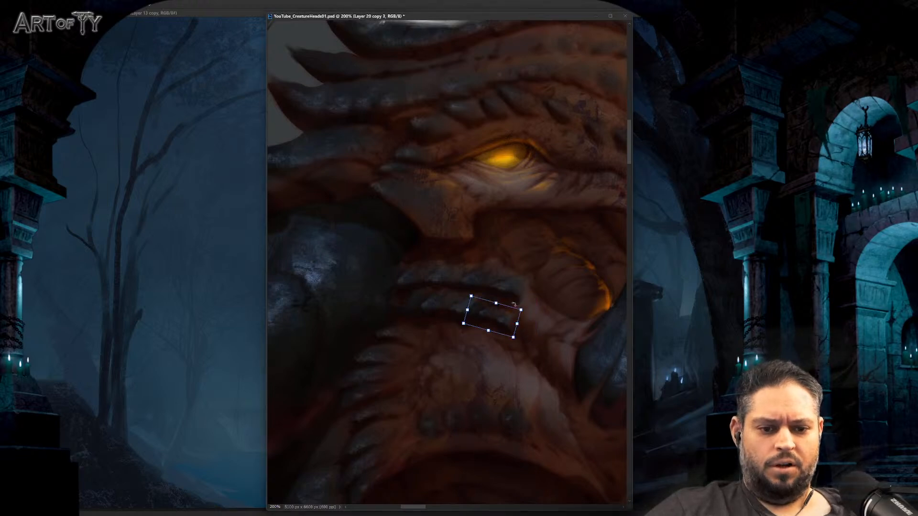
key("Return")
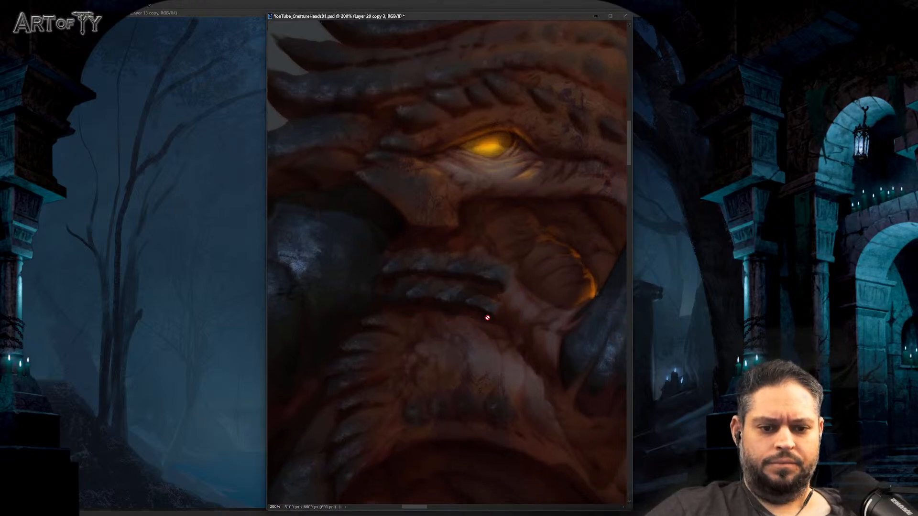
left_click_drag(468, 292, 453, 293)
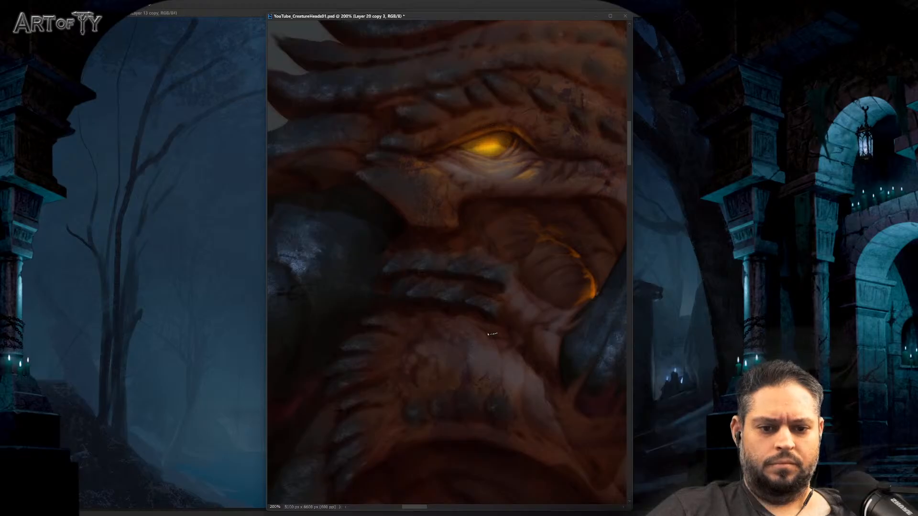
scroll(508, 316, "down", 3)
scroll(532, 342, "up", 3)
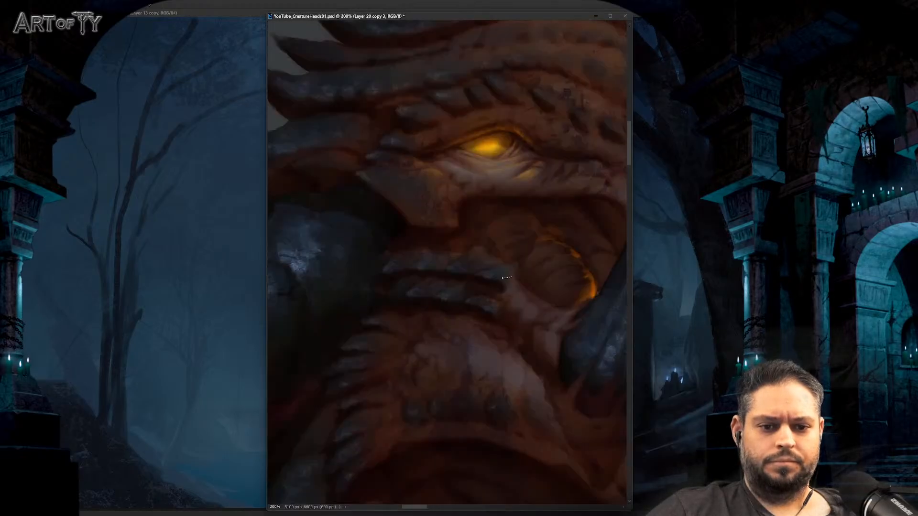
Step: Taper the front end of the upper scale row with a perspective transform and a warp
key("ctrl+t")
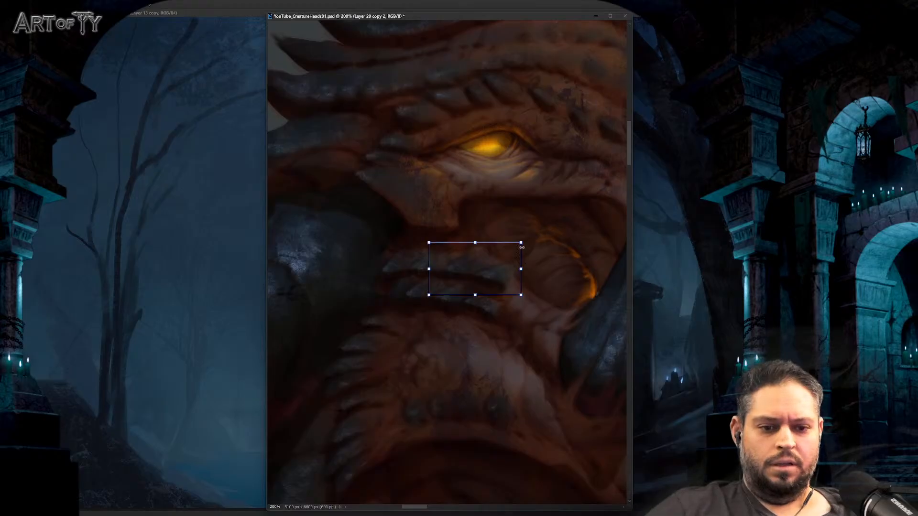
left_click_drag(521, 244, 502, 277)
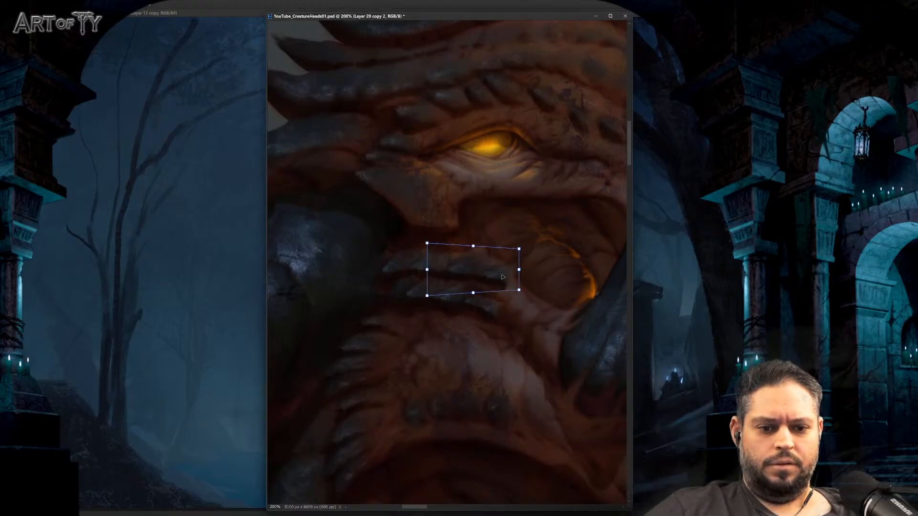
right_click(504, 280)
left_click(526, 321)
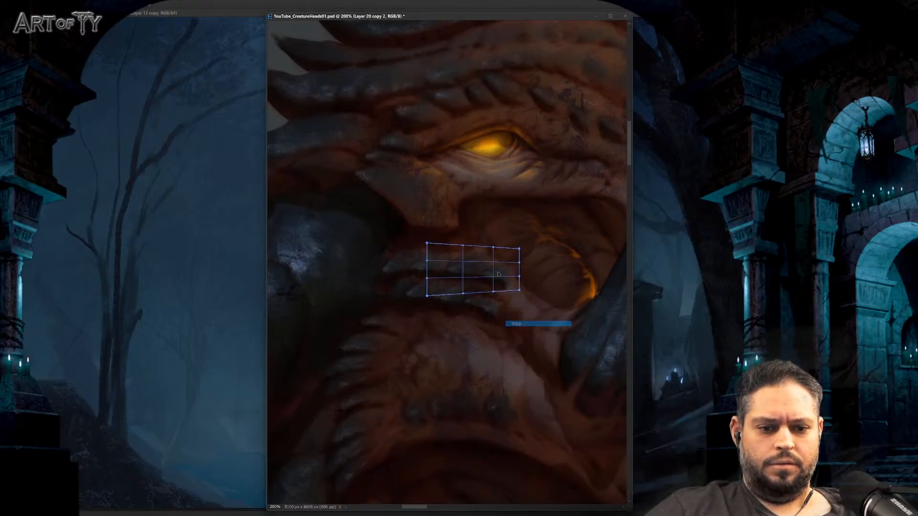
key("Return")
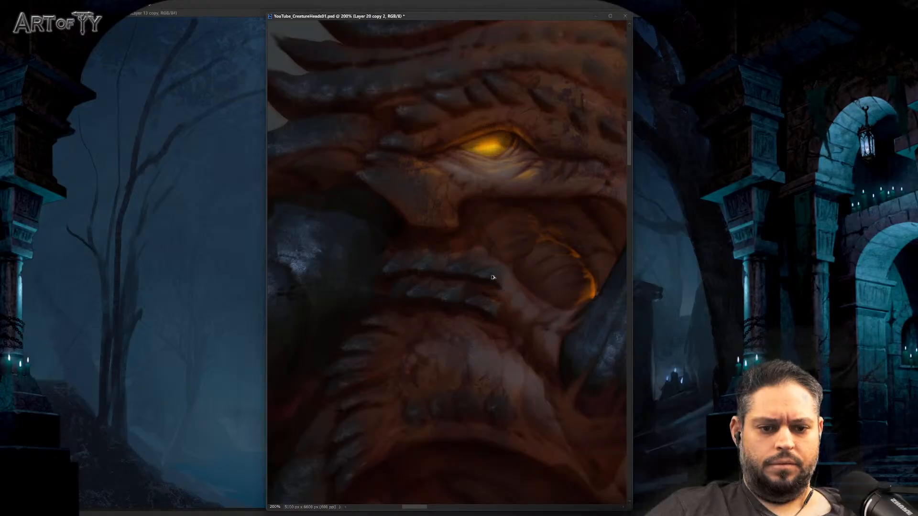
Step: Extend the upper scale row down toward the tusk with rotated copies of a small scale piece
key("ctrl+j")
key("ctrl+j")
key("ctrl+t")
left_click_drag(539, 262, 531, 288)
key("Return")
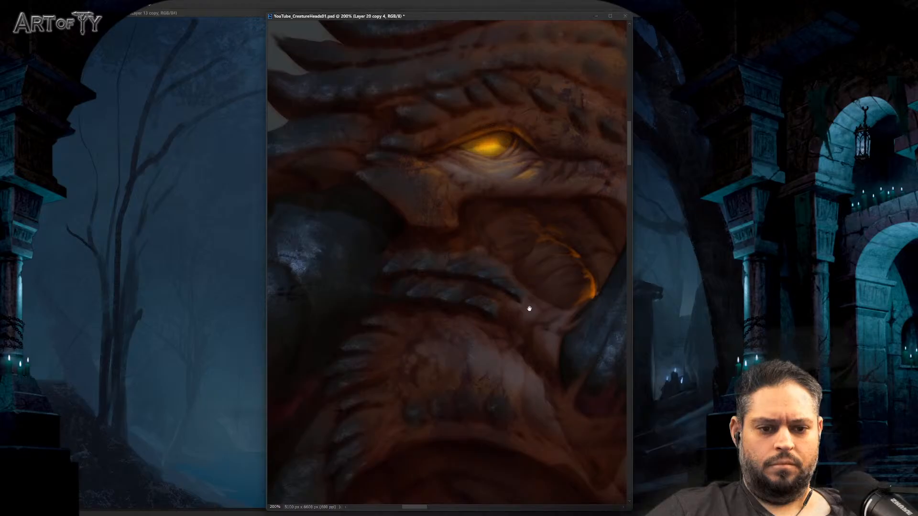
key("ctrl+j")
key("ctrl+t")
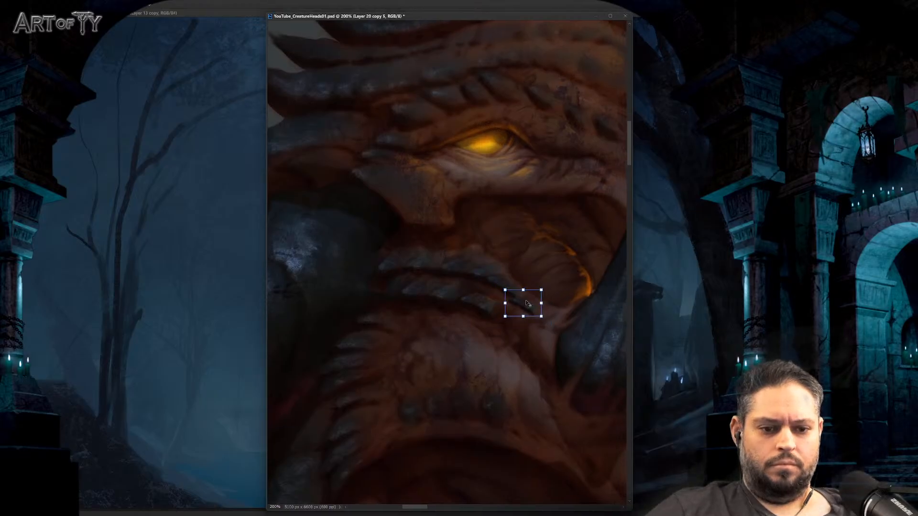
key("Return")
Step: Copy one more scale piece to a new layer, check the ridge against the whole head, and save the document
scroll(525, 296, "down", 5)
scroll(529, 243, "up", 3)
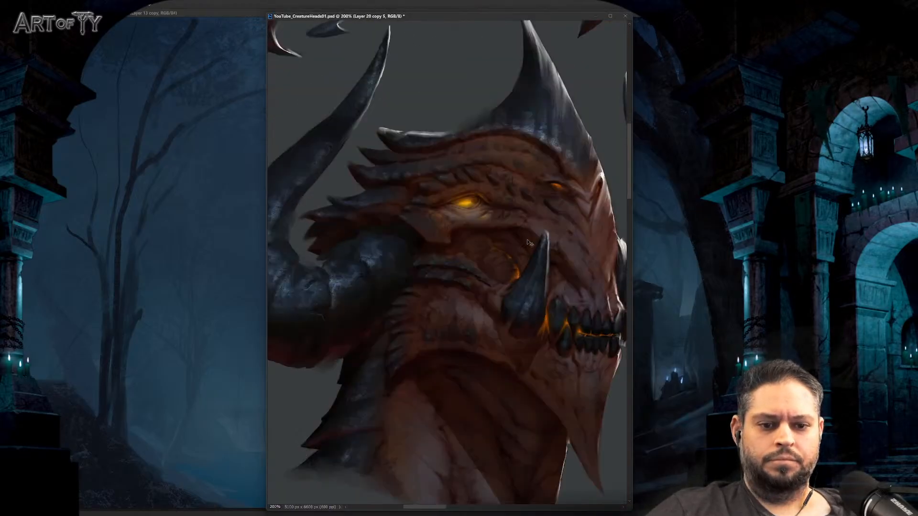
scroll(529, 242, "up", 3)
key("ctrl+j")
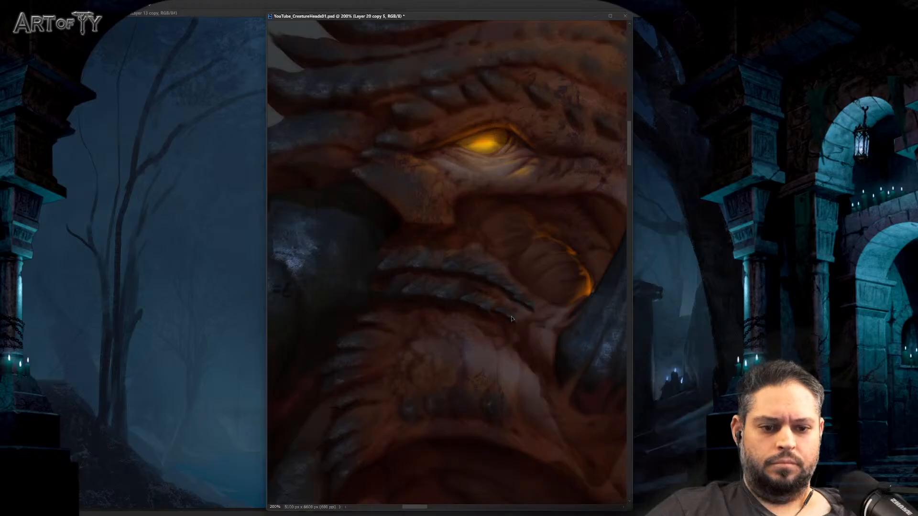
scroll(498, 320, "down", 5)
scroll(550, 298, "down", 2)
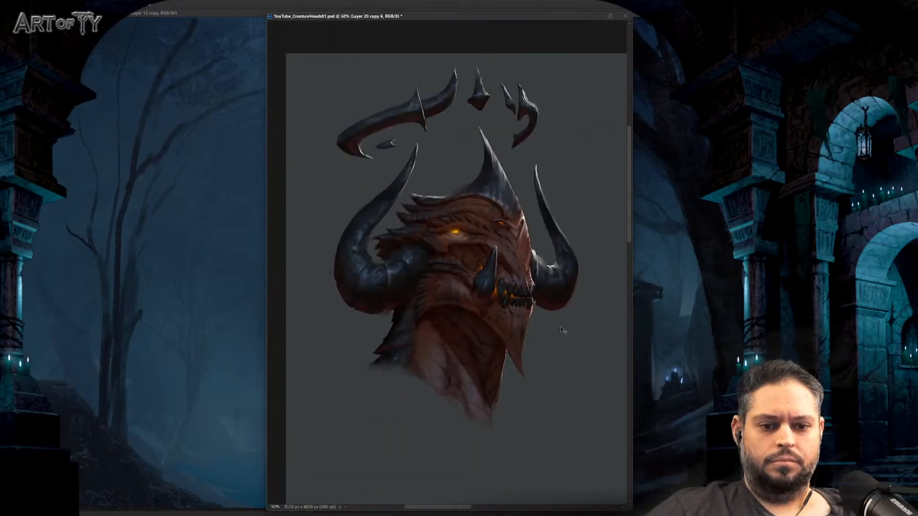
scroll(560, 326, "up", 2)
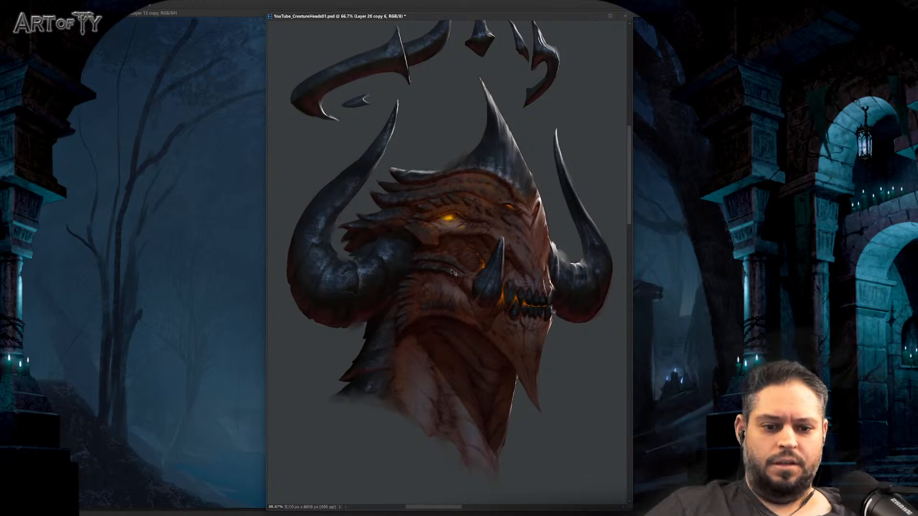
key("ctrl+z")
key("ctrl+s")
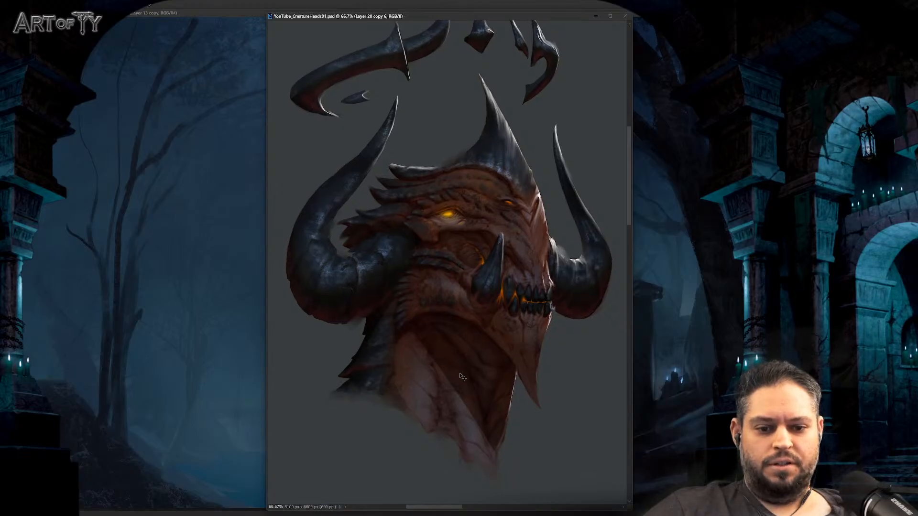
Step: Review the new cheek ridge scales, horns and neck against the overall head silhouette
key("ctrl+z")
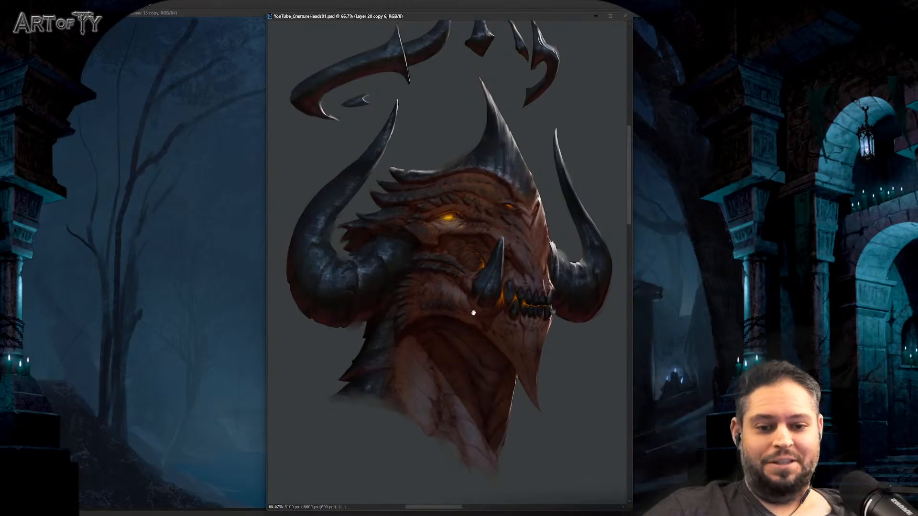
key("ctrl+z")
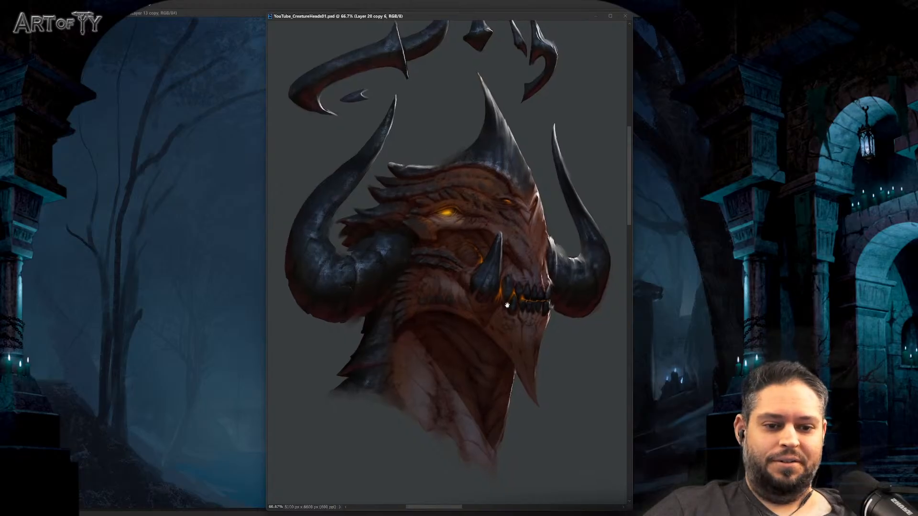
key("ctrl+z")
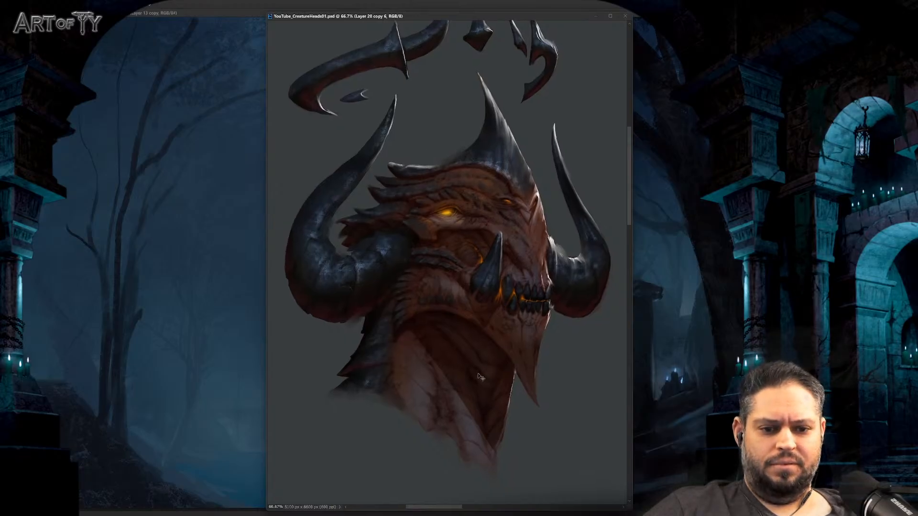
key("ctrl+minus")
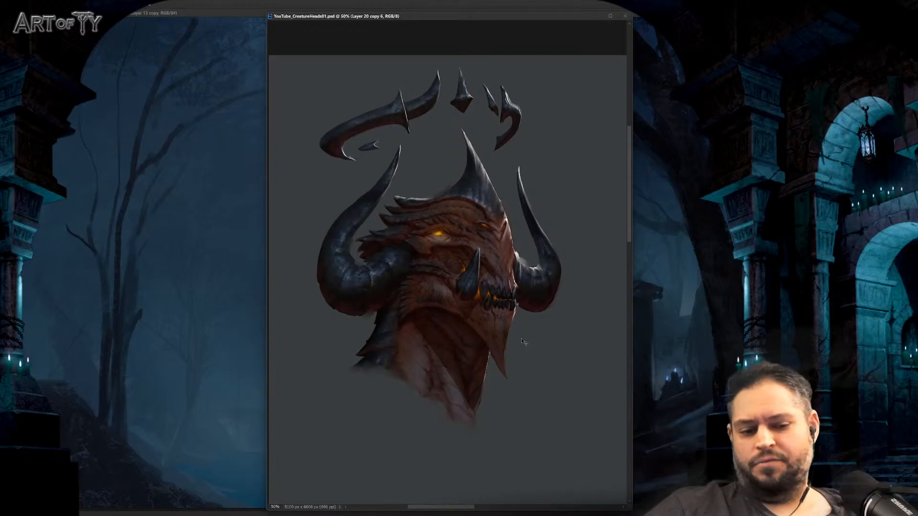
left_click_drag(487, 330, 490, 328)
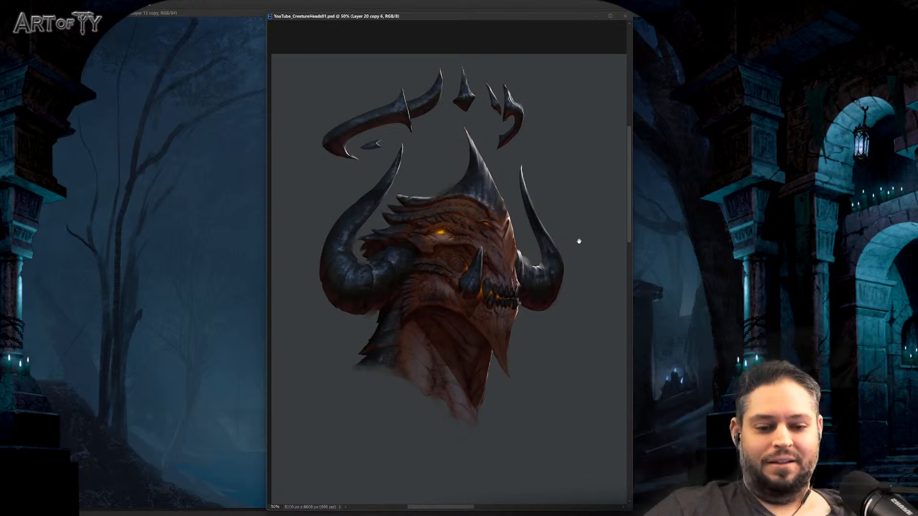
left_click_drag(578, 244, 577, 244)
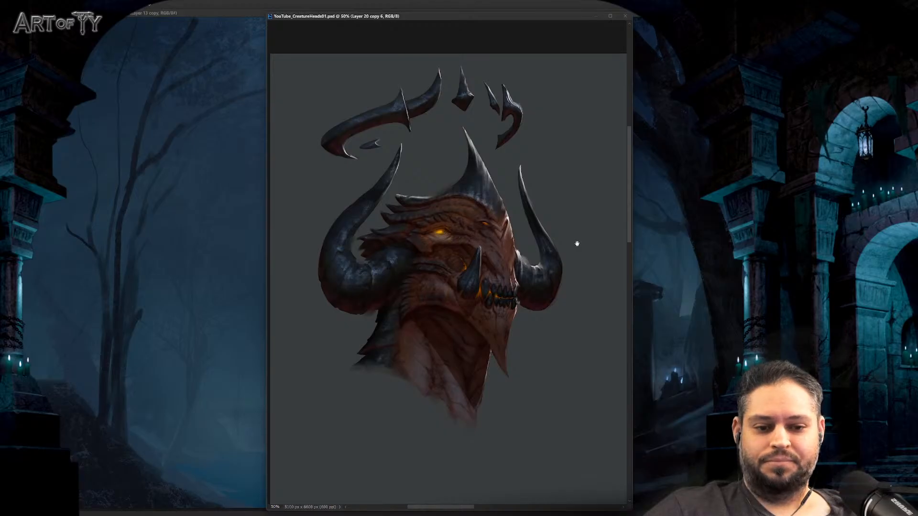
key("ctrl+plus")
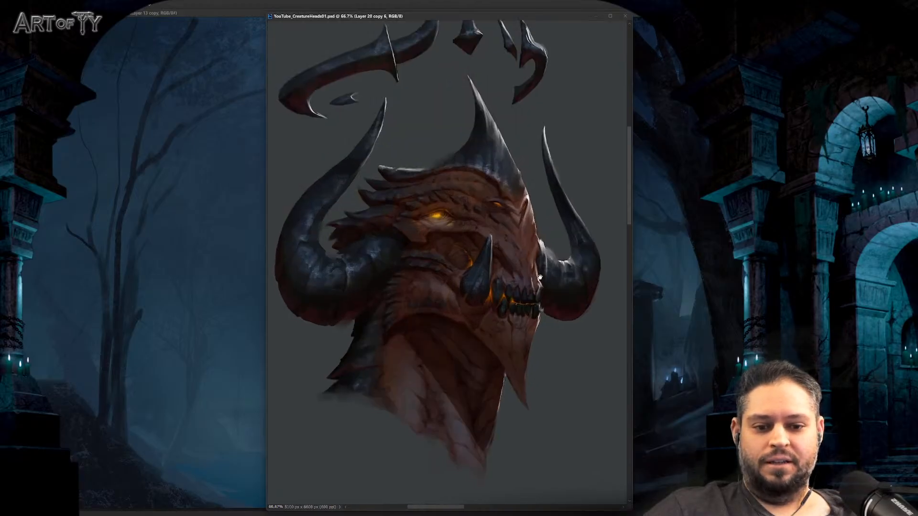
left_click_drag(553, 280, 558, 279)
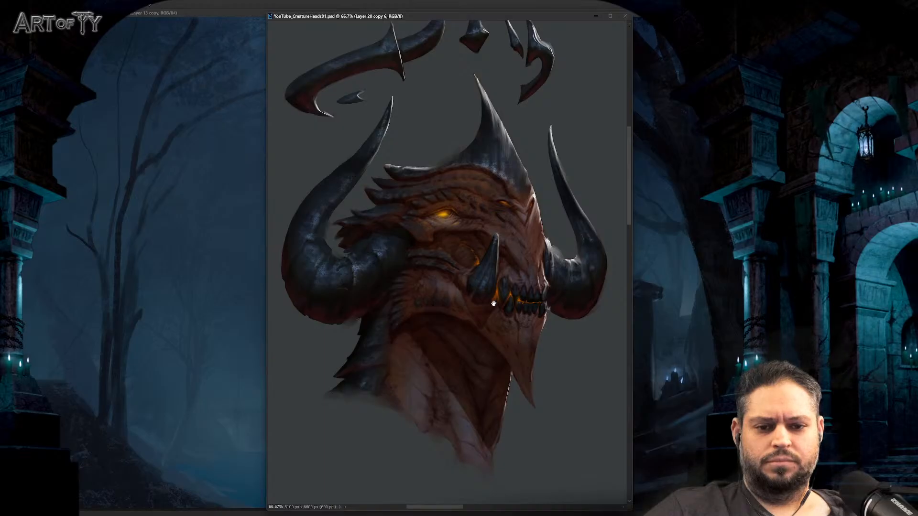
Step: Lasso the uppermost swept-back spike on the brow crest and warp it downward into a slimmer, flatter curve
key("ctrl+plus")
key("ctrl+plus")
mouse_move(388, 212)
left_mouse_down()
mouse_move(348, 294)
mouse_move(420, 325)
mouse_move(488, 318)
mouse_move(557, 292)
mouse_move(554, 156)
left_mouse_up()
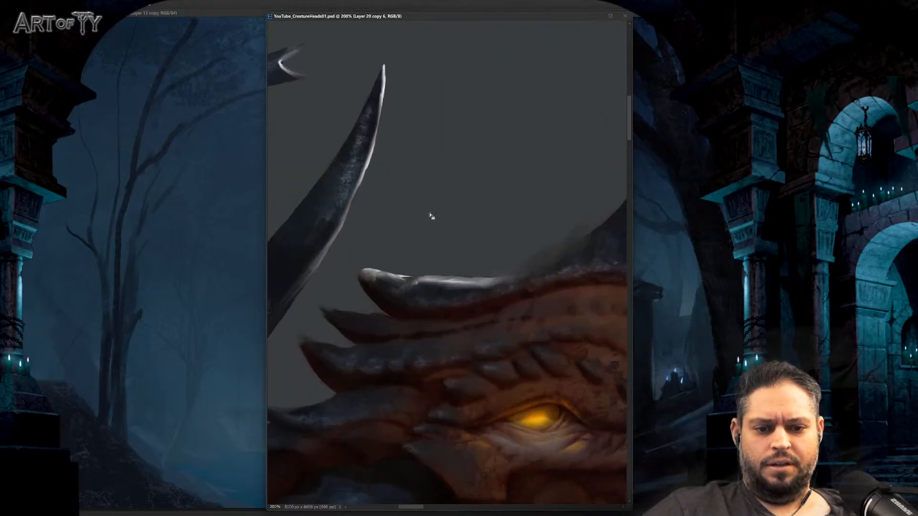
right_click(442, 239)
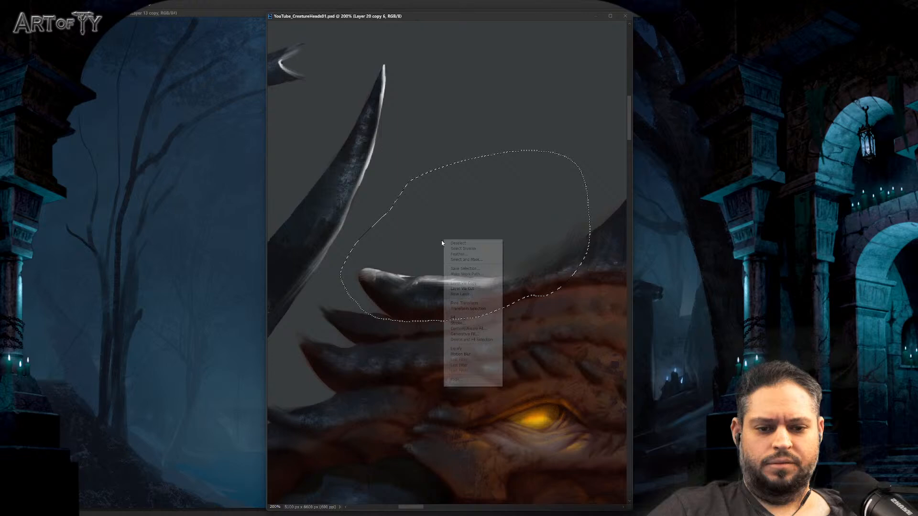
left_click(467, 308)
right_click(462, 270)
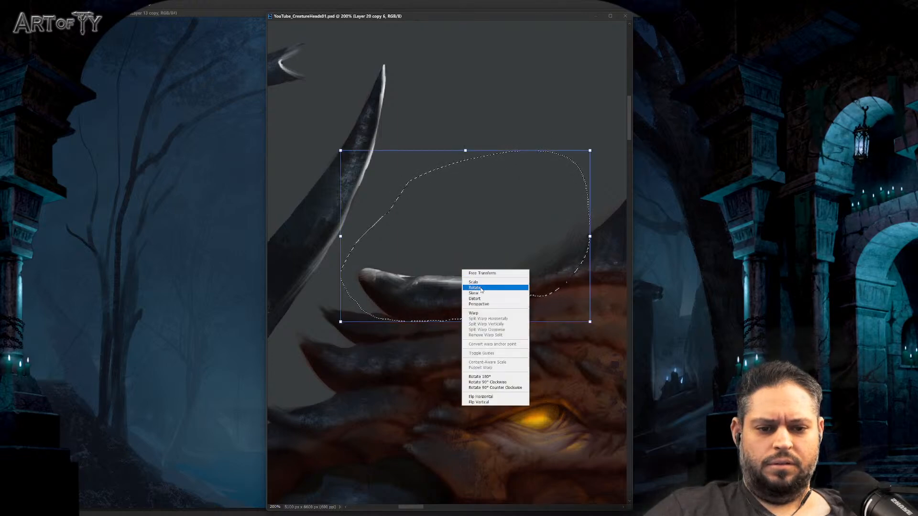
left_click(473, 313)
left_click_drag(401, 217, 398, 252)
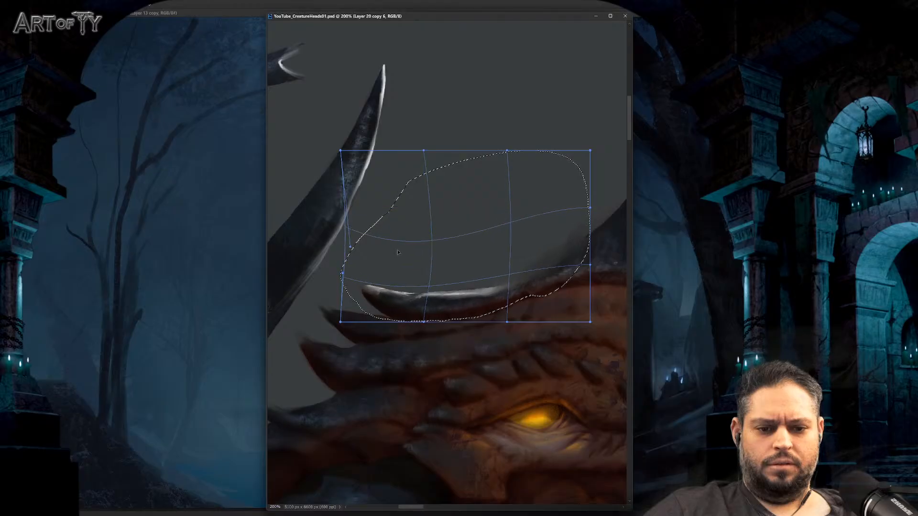
key("Return")
Step: Lasso the rear tips of the upper crest spikes, warp them inward toward the forehead, and check the whole head silhouette
scroll(397, 335, "down", 4)
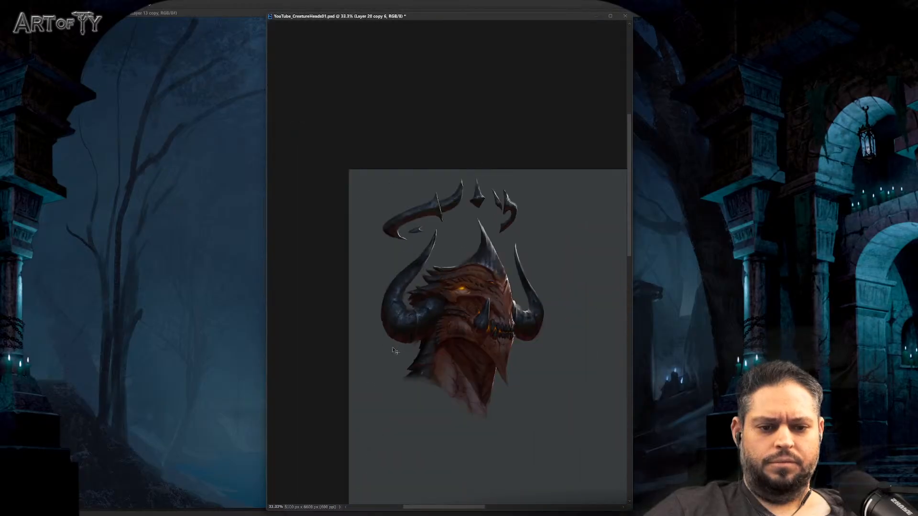
scroll(395, 351, "up", 2)
left_click_drag(426, 358, 414, 301)
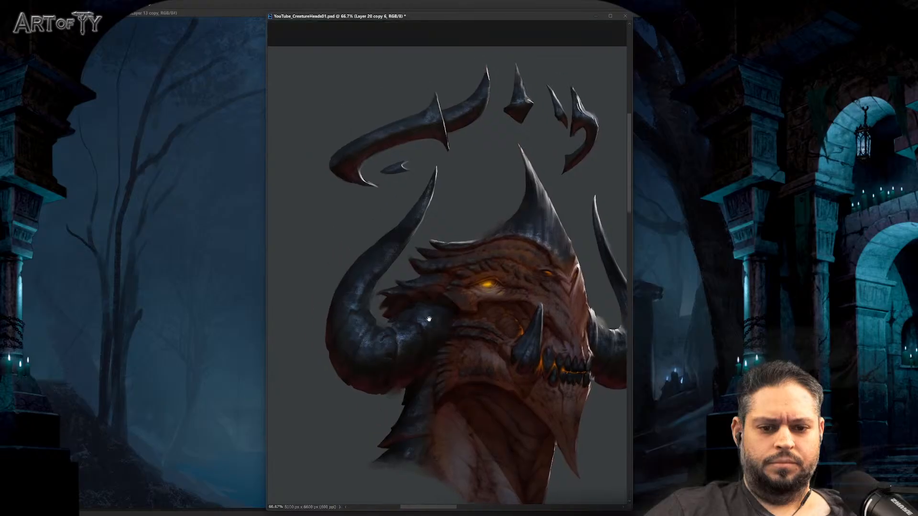
scroll(438, 265, "up", 2)
left_click_drag(423, 212, 448, 241)
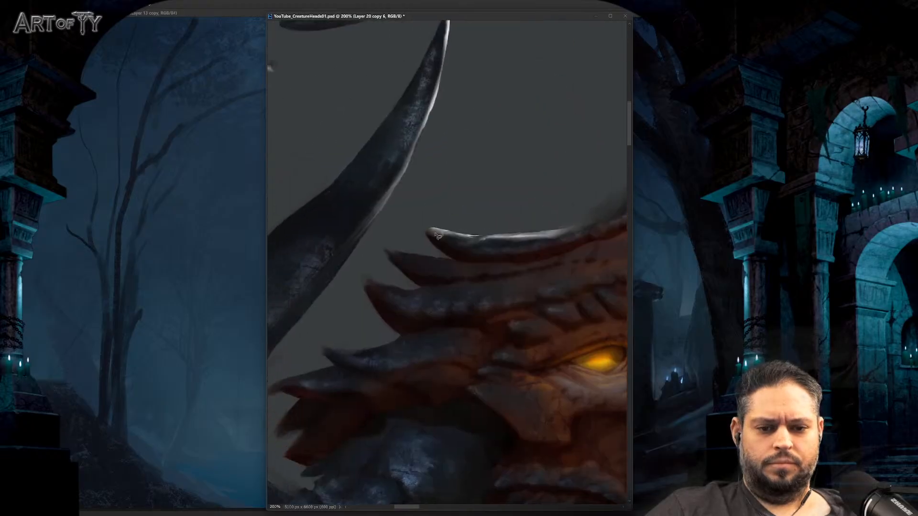
mouse_move(425, 203)
left_mouse_down()
mouse_move(516, 356)
mouse_move(426, 186)
mouse_move(433, 212)
mouse_move(451, 218)
left_mouse_up()
key("ctrl+t")
right_click(463, 262)
left_click(473, 302)
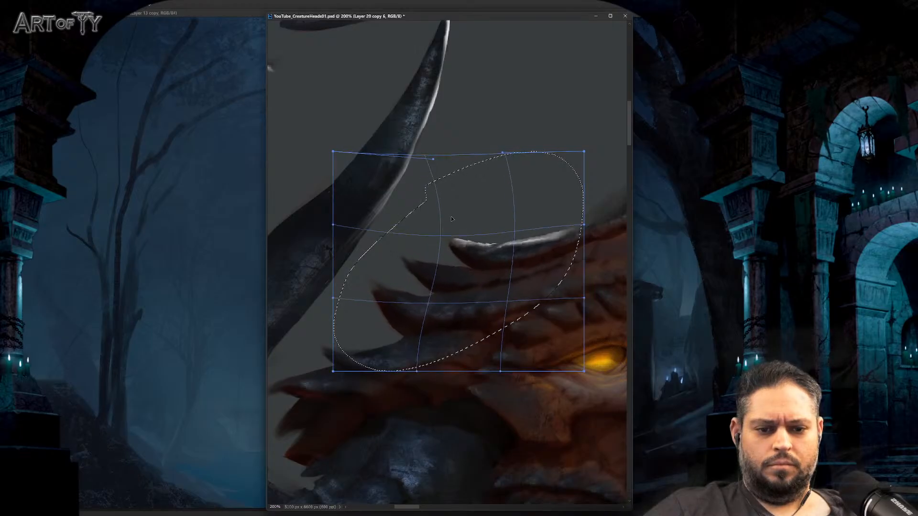
key("Return")
scroll(526, 230, "down", 3)
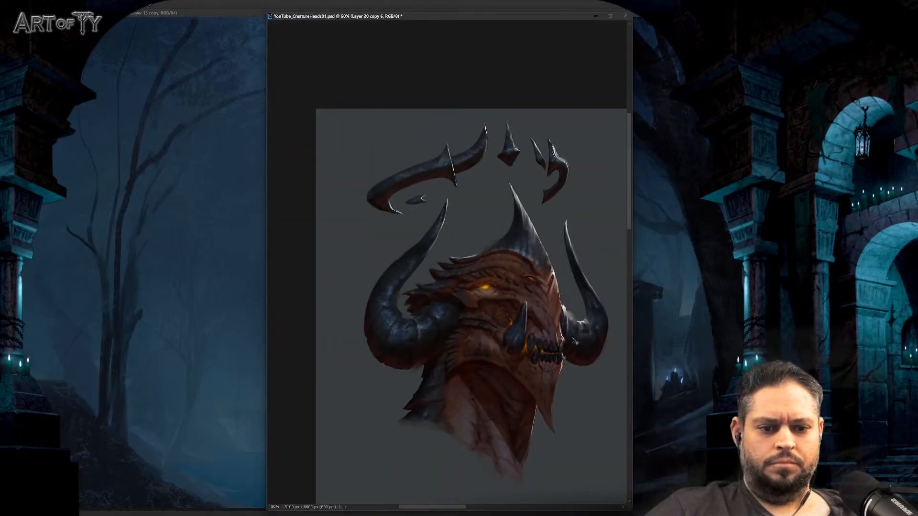
scroll(573, 341, "up", 3)
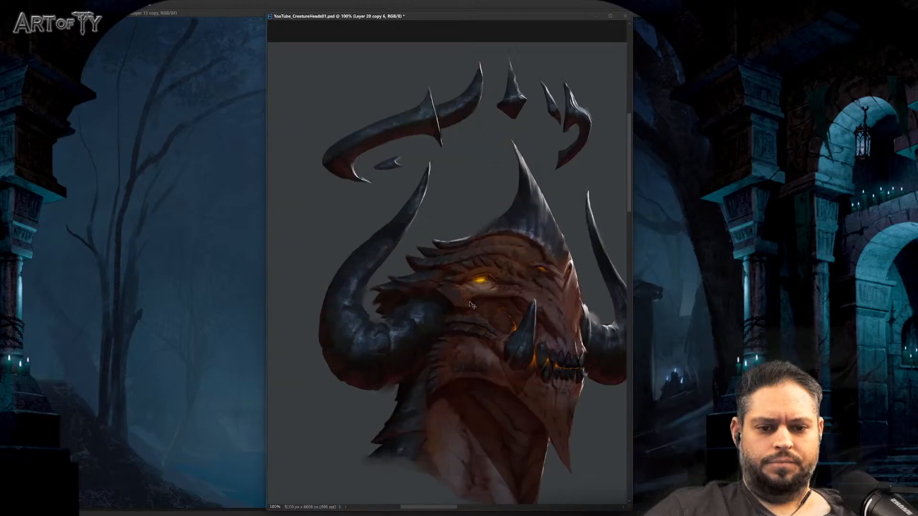
scroll(470, 305, "up", 1)
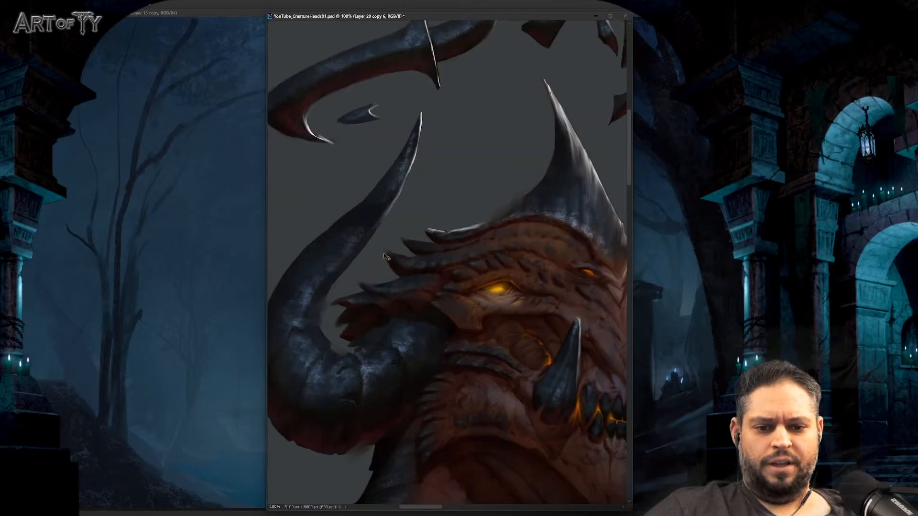
scroll(518, 394, "down", 3)
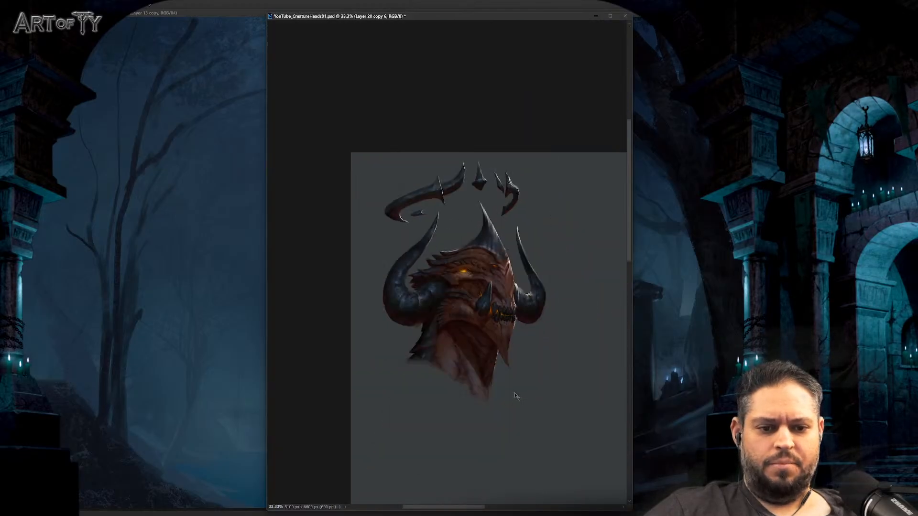
scroll(517, 362, "up", 3)
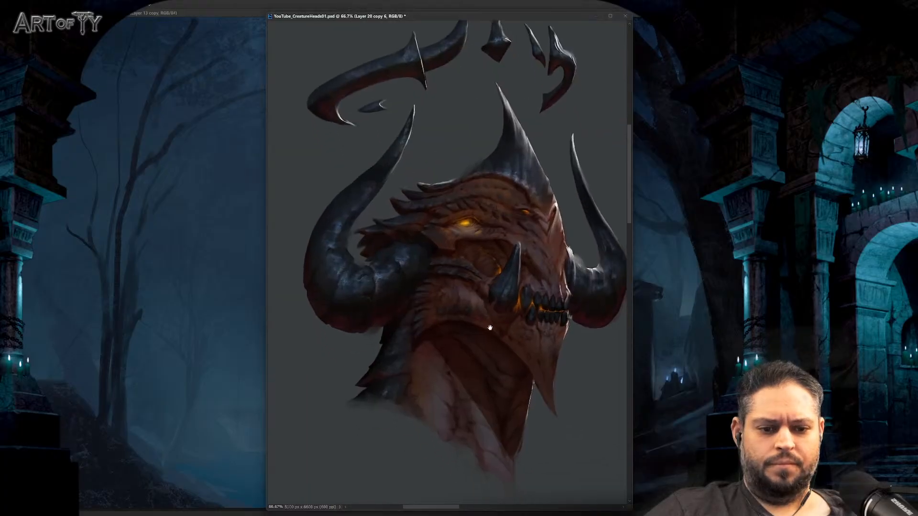
Step: Copy the dark scale patch along the lower jaw and place it, rotated, onto the side of the chin
scroll(464, 332, "up", 1)
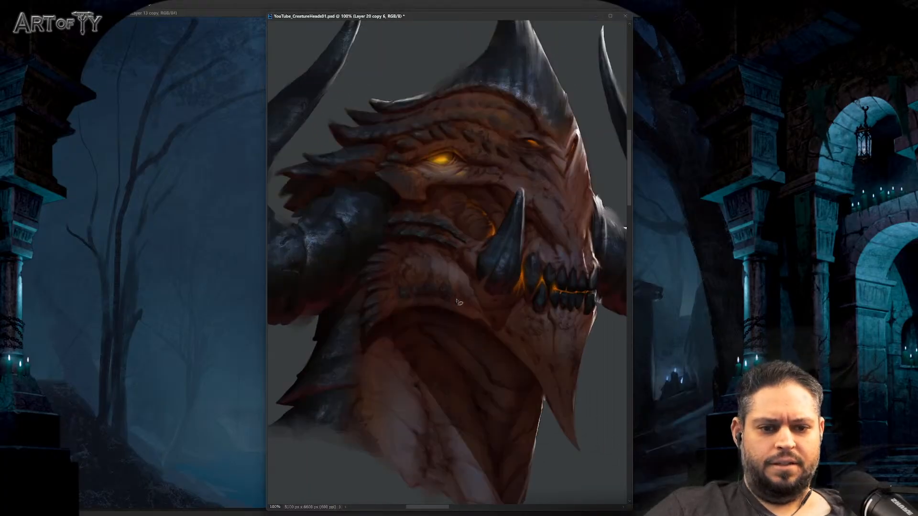
mouse_move(436, 301)
left_mouse_down()
mouse_move(391, 306)
mouse_move(428, 278)
mouse_move(449, 297)
left_mouse_up()
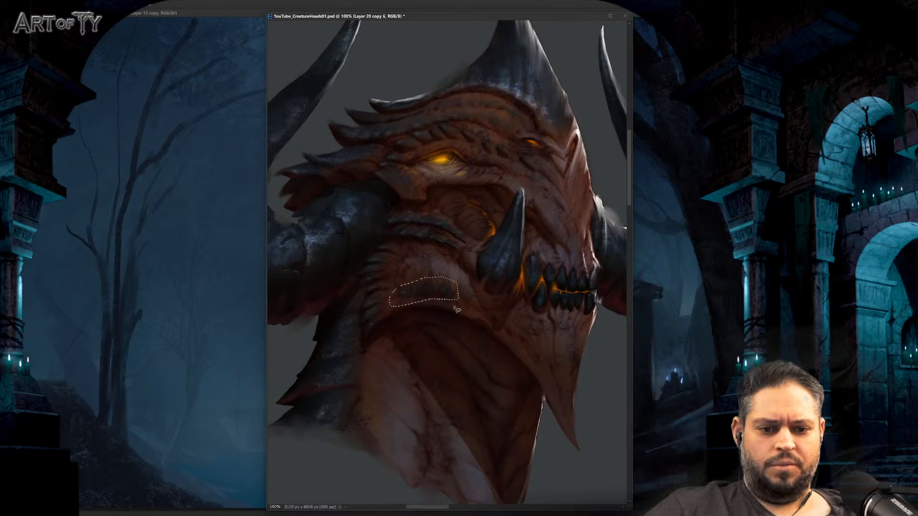
key("ctrl+e")
key("ctrl+t")
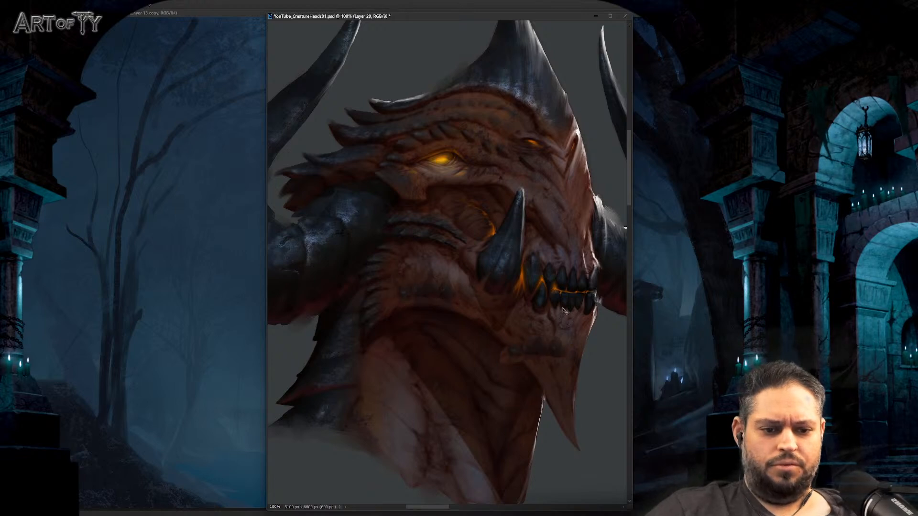
left_click_drag(548, 301, 566, 337)
key("Return")
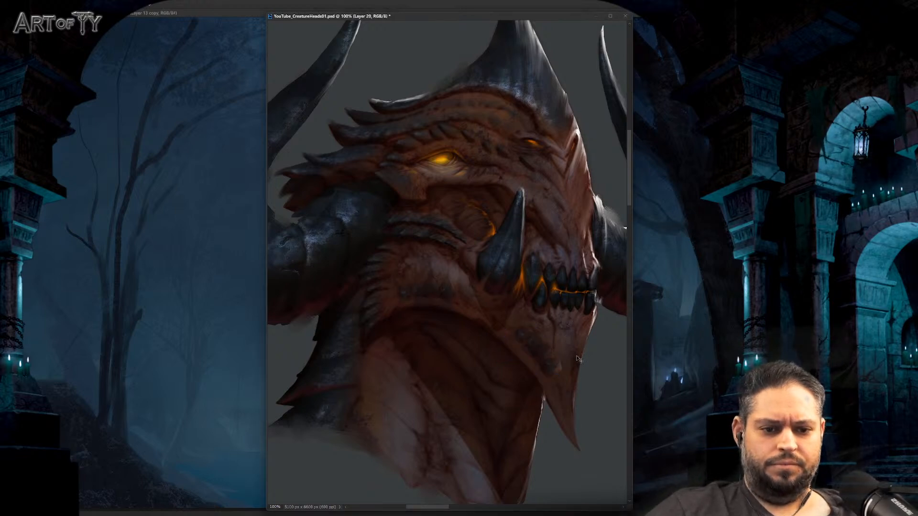
Step: Duplicate the chin scale patch and transform the copy to extend the row along the chin's lower edge
left_click_drag(582, 372, 537, 361)
key("ctrl+t")
key("Return")
key("ctrl+j")
key("ctrl+t")
key("Return")
Step: Touch up the copied chin scales so they blend into the surrounding skin
left_click_drag(566, 323, 536, 306)
key("ctrl+plus")
left_click_drag(592, 410, 543, 350)
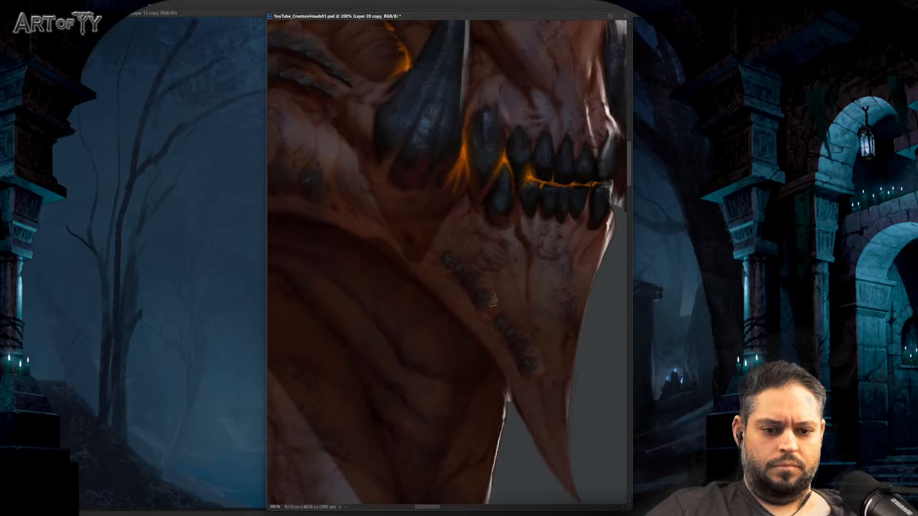
key("alt+bracketleft")
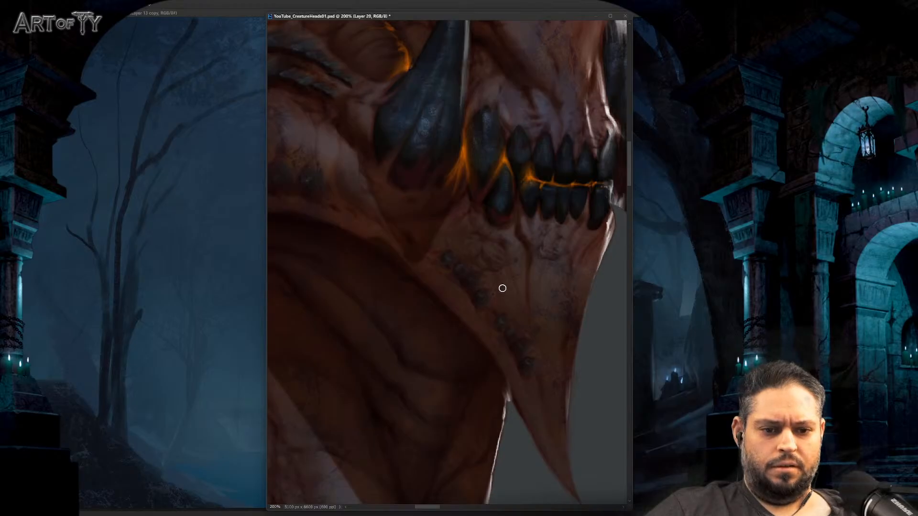
Step: Review the whole creature head and save the document
key("ctrl+minus")
key("ctrl+minus")
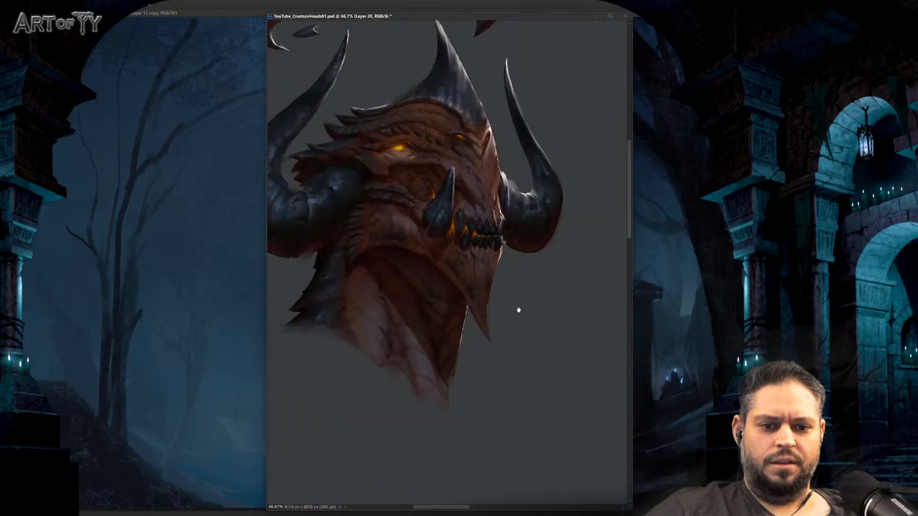
left_click_drag(518, 310, 542, 345)
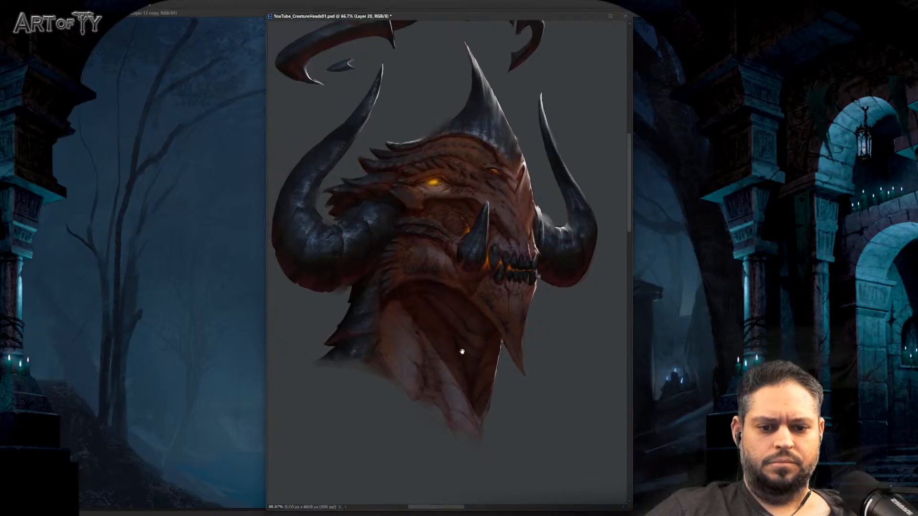
left_click_drag(461, 352, 556, 324)
key("ctrl+plus")
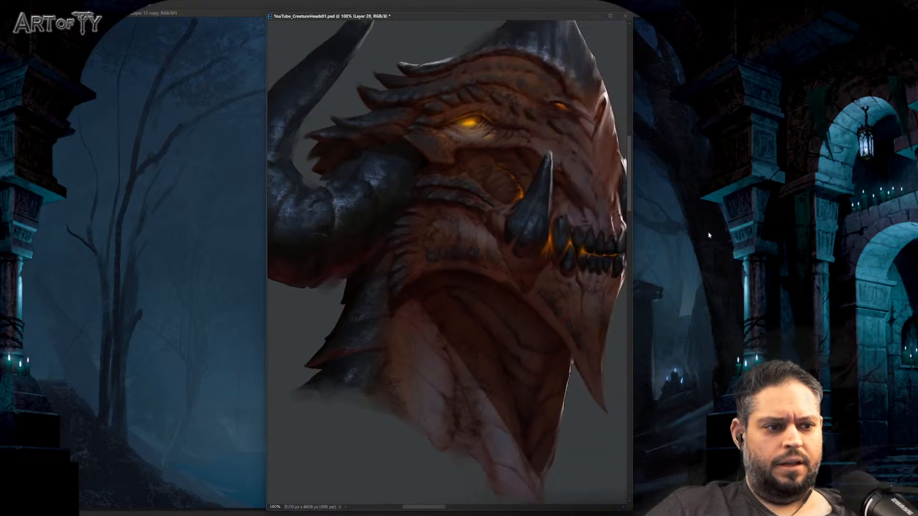
key("ctrl+plus")
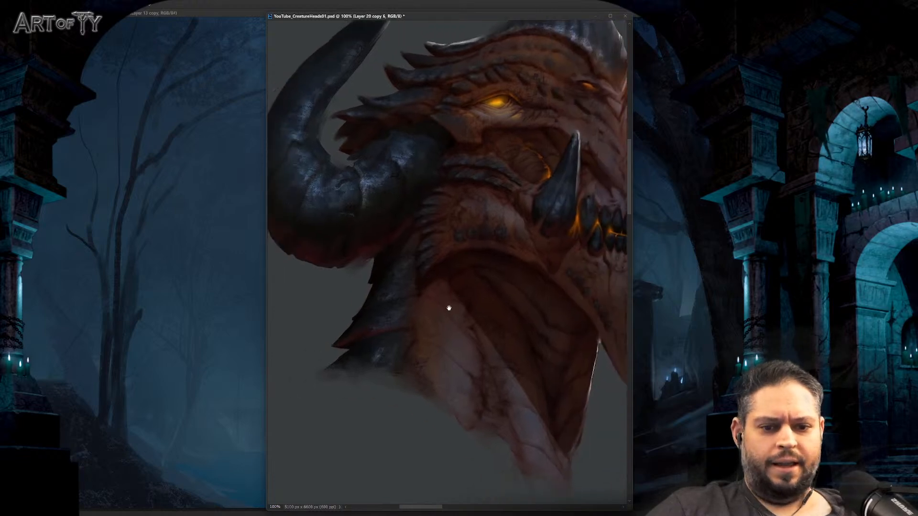
key("ctrl+s")
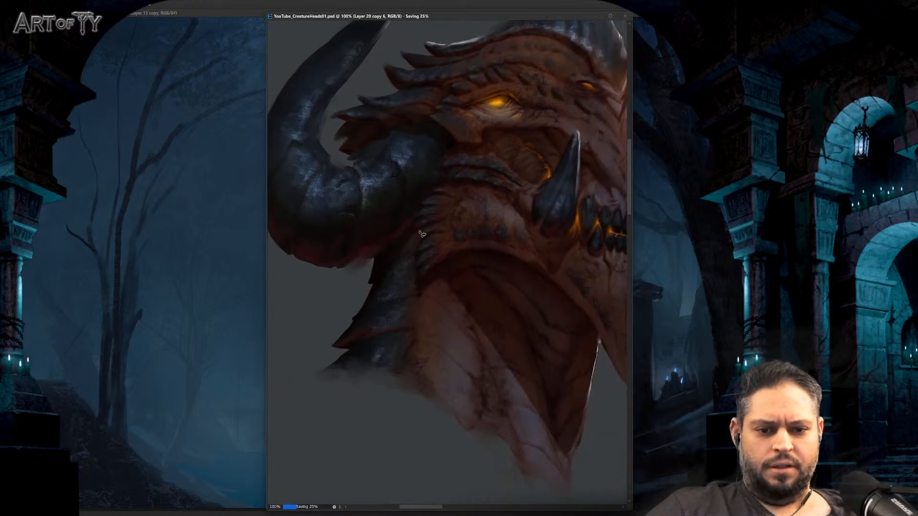
Step: Duplicate the dark spikes on the back of the neck and transform the copy into a second row beside them
mouse_move(418, 233)
left_mouse_down()
mouse_move(416, 334)
mouse_move(403, 375)
mouse_move(360, 381)
mouse_move(315, 371)
mouse_move(351, 300)
mouse_move(414, 222)
mouse_move(428, 250)
left_mouse_up()
key("ctrl+j")
key("ctrl+t")
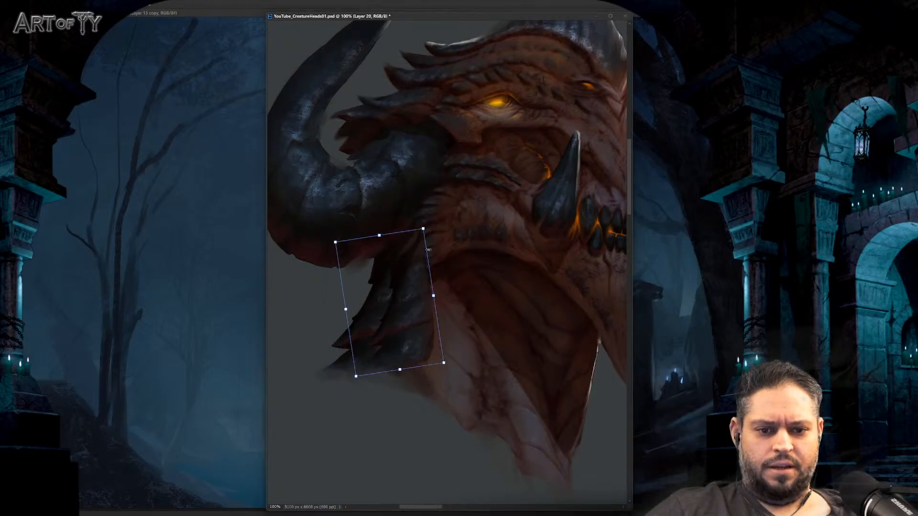
left_click_drag(433, 297, 420, 299)
key("Return")
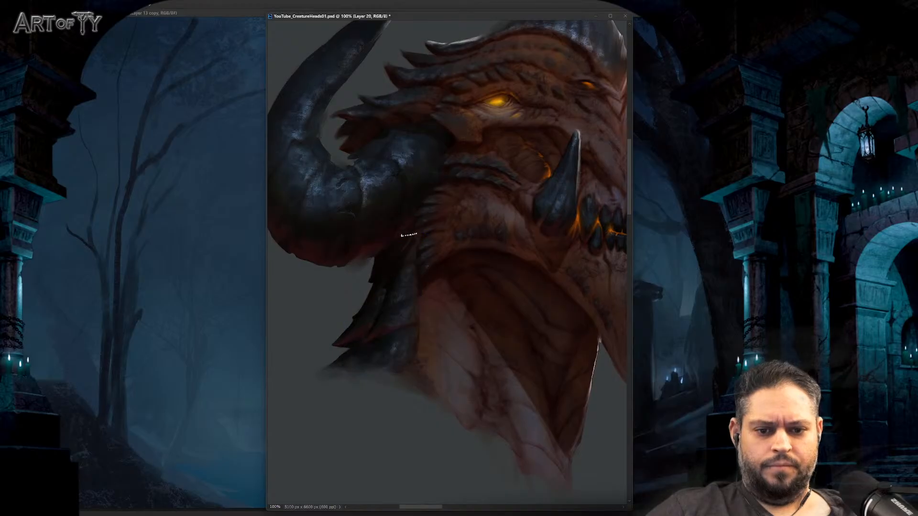
Step: Smudge the duplicated neck spikes with the SMG TEX brush to blend them below the big horn
middle_click(412, 281)
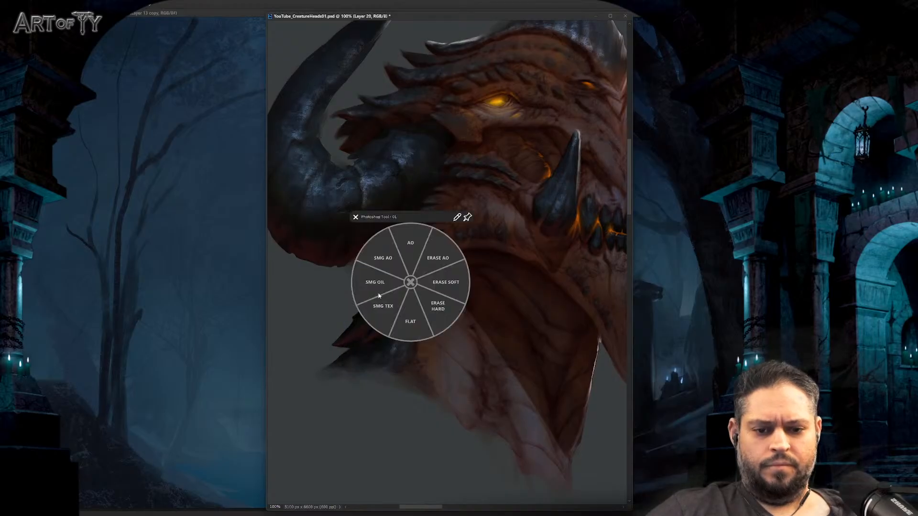
left_click(389, 299)
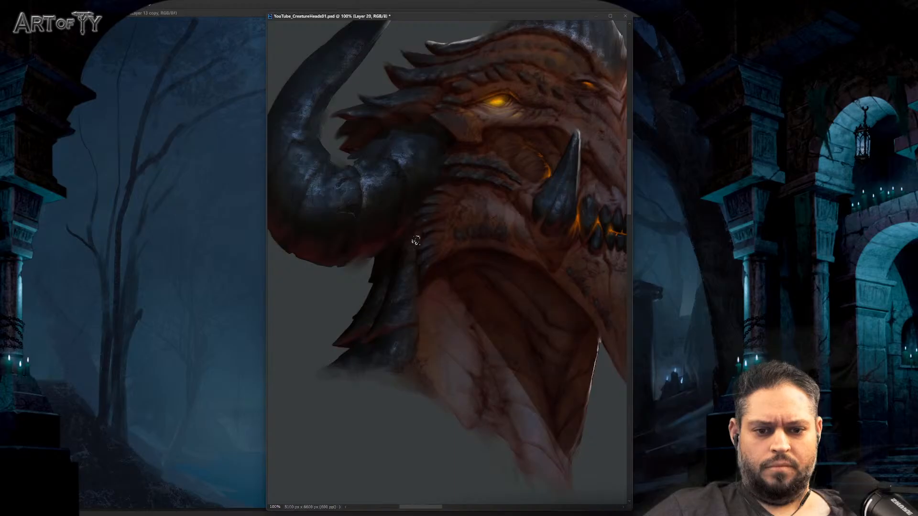
key("ctrl+minus")
key("ctrl+minus")
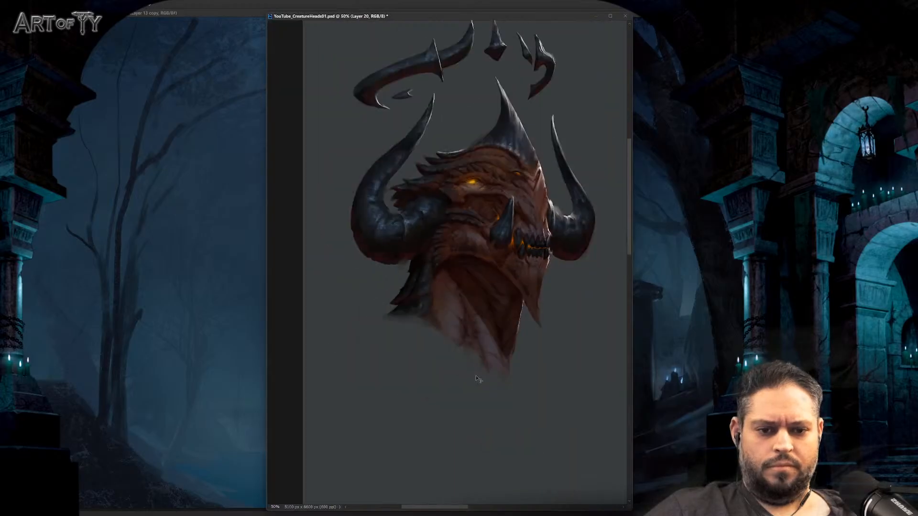
Step: Duplicate the neck spikes once more and transform the copy into a further overlapping row toward the throat
key("ctrl+plus")
key("ctrl+plus")
key("ctrl+j")
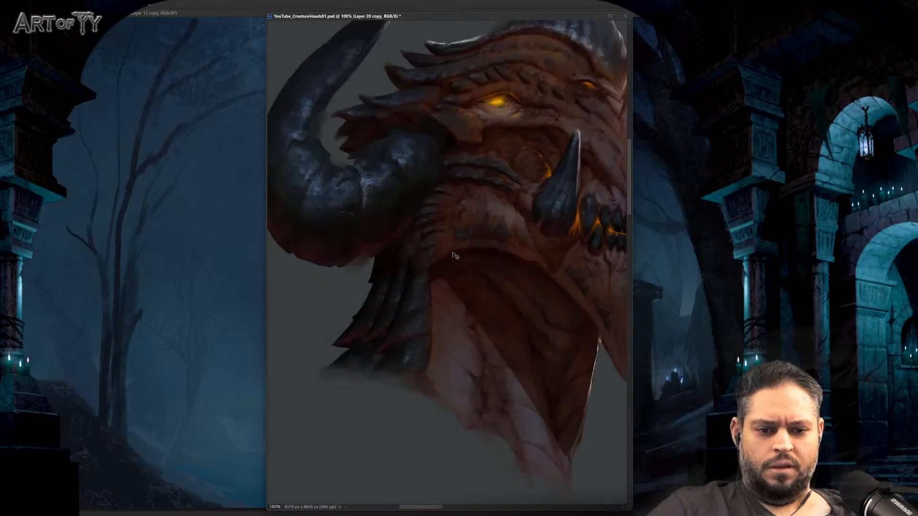
key("ctrl+t")
left_click_drag(433, 243, 409, 328)
left_click_drag(433, 278, 414, 292)
key("Return")
Step: Refine the shape and placement of the newest neck spike row with another free transform
key("ctrl+minus")
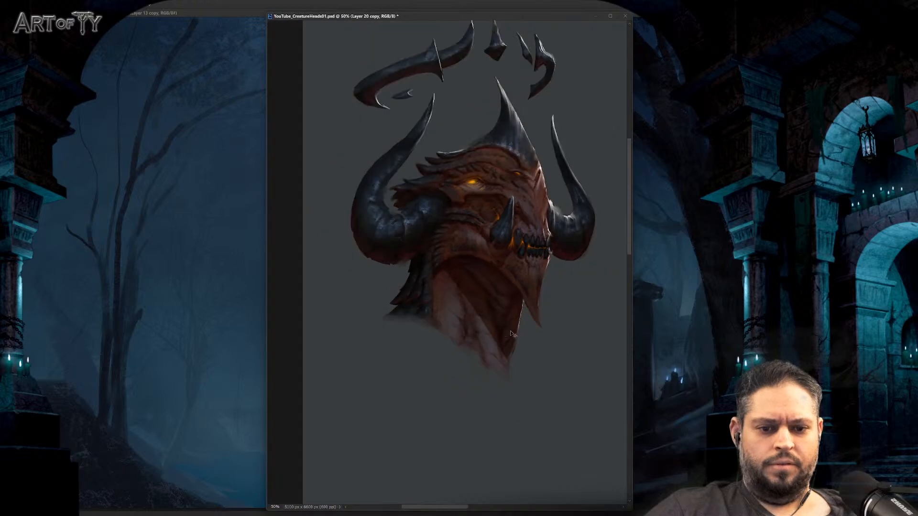
key("ctrl+plus")
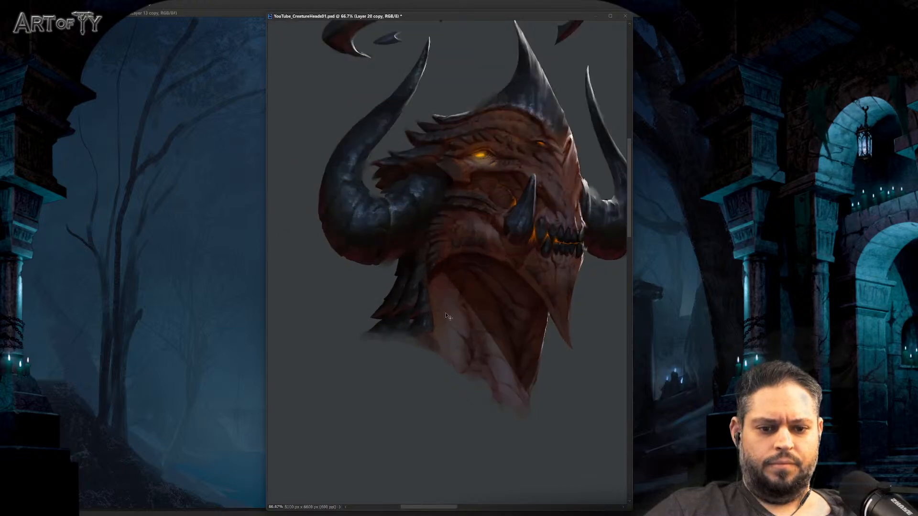
key("ctrl+t")
key("Return")
key("ctrl+plus")
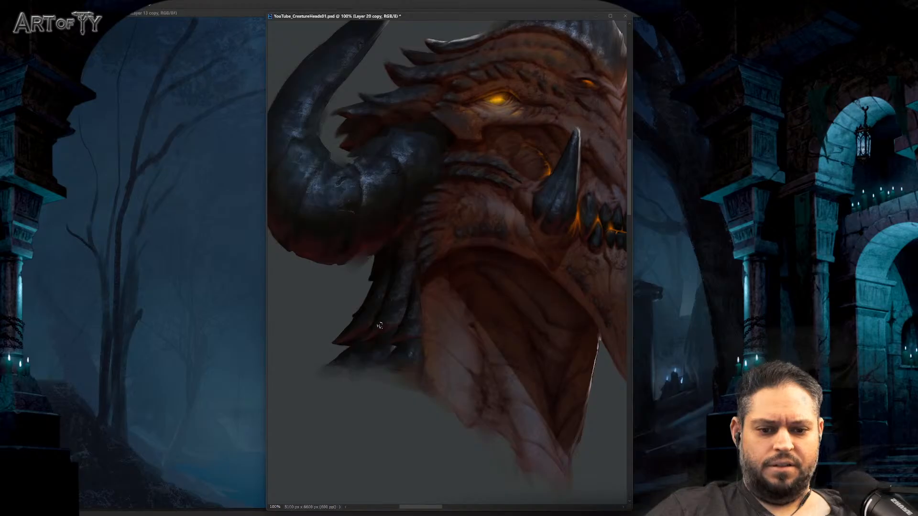
Step: Paint over the layered neck spikes to blend them into the neck, undoing a stray stroke
key("ctrl+minus")
key("ctrl+minus")
key("ctrl+plus")
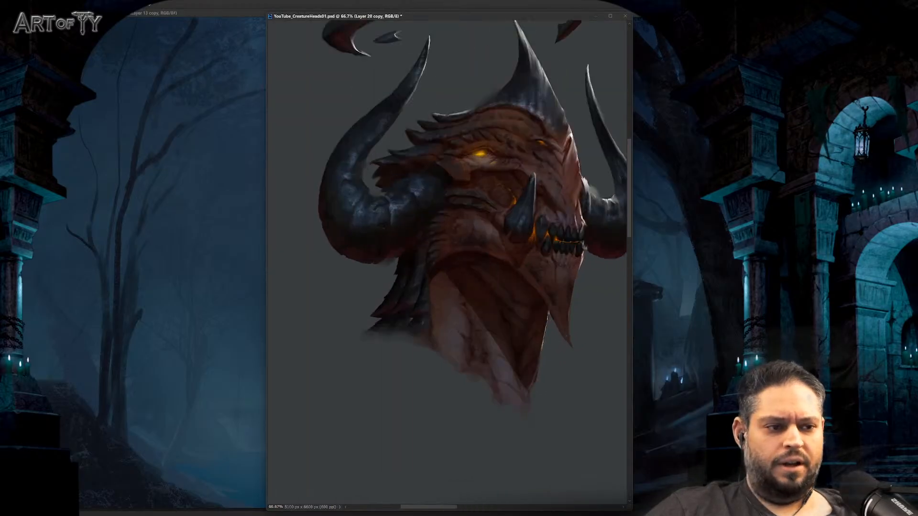
key("ctrl+minus")
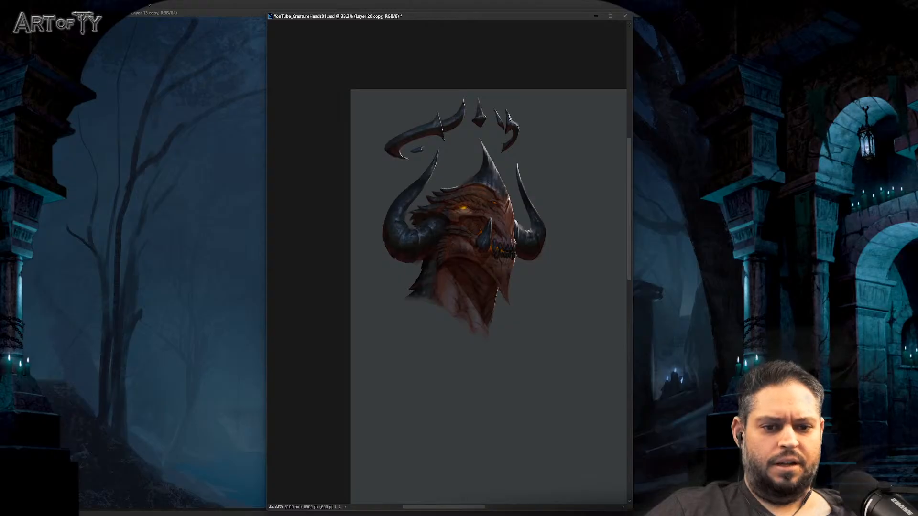
key("ctrl+plus")
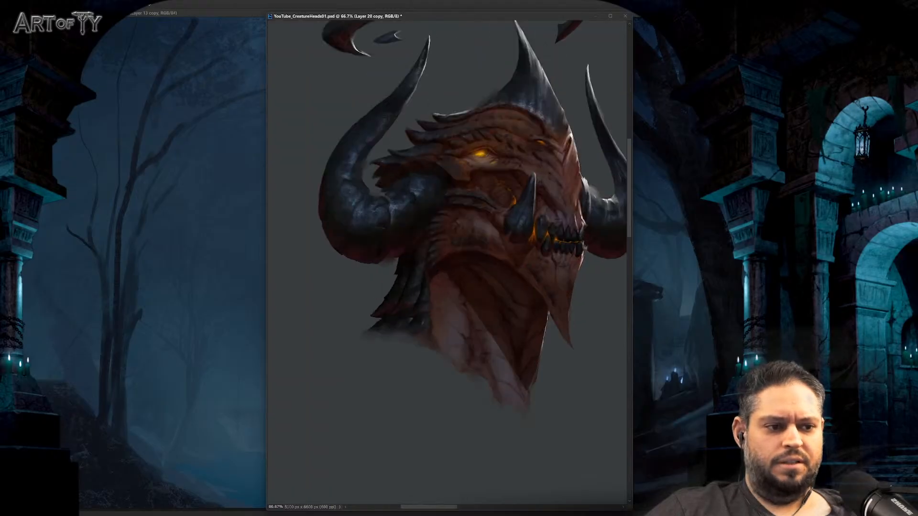
key("ctrl+plus")
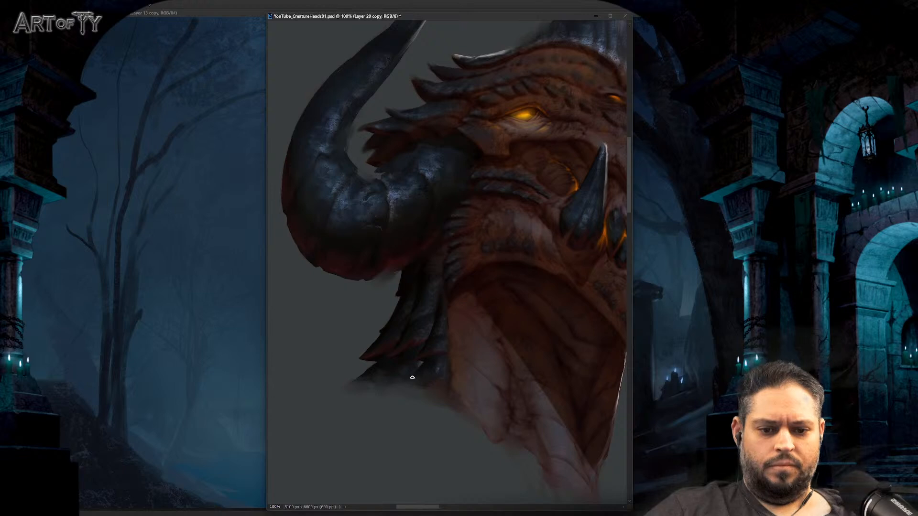
key("ctrl+z")
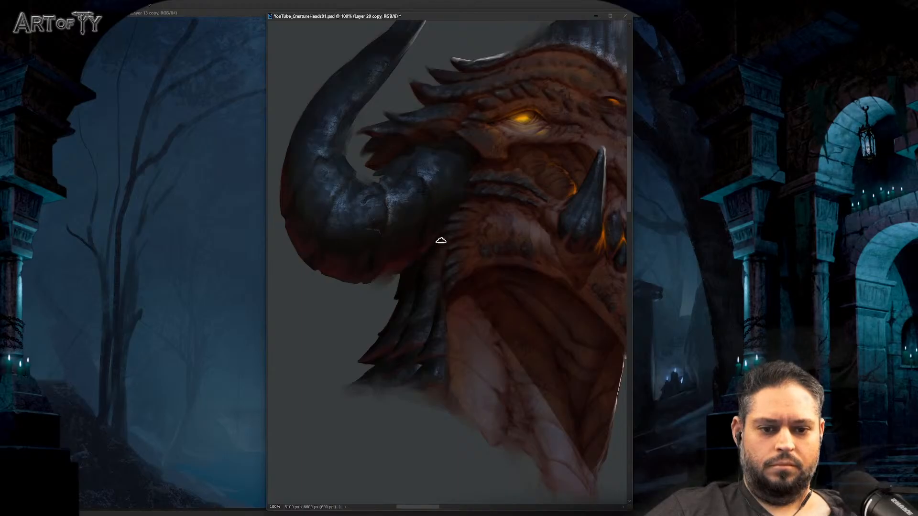
left_click_drag(455, 293, 474, 265)
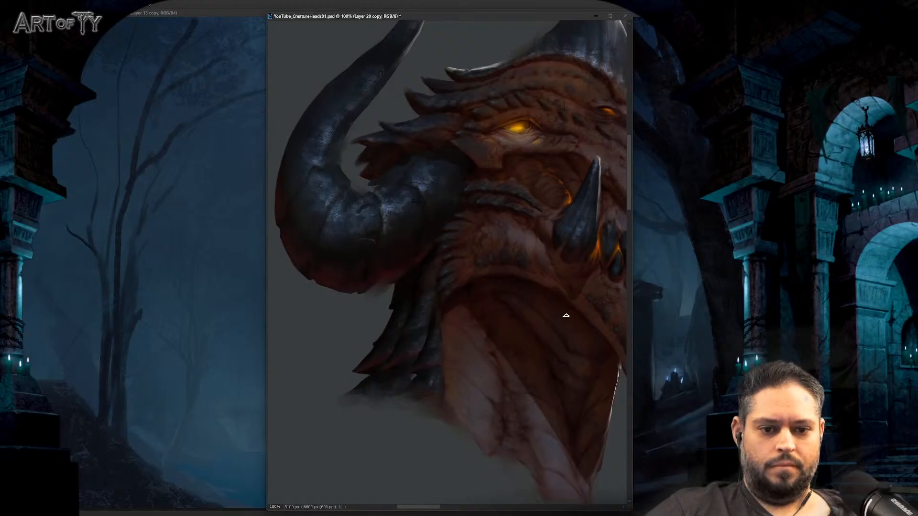
Step: Examine the face, horns and neck from close-up and from a distance
scroll(566, 315, "down", 5)
scroll(497, 195, "up", 7)
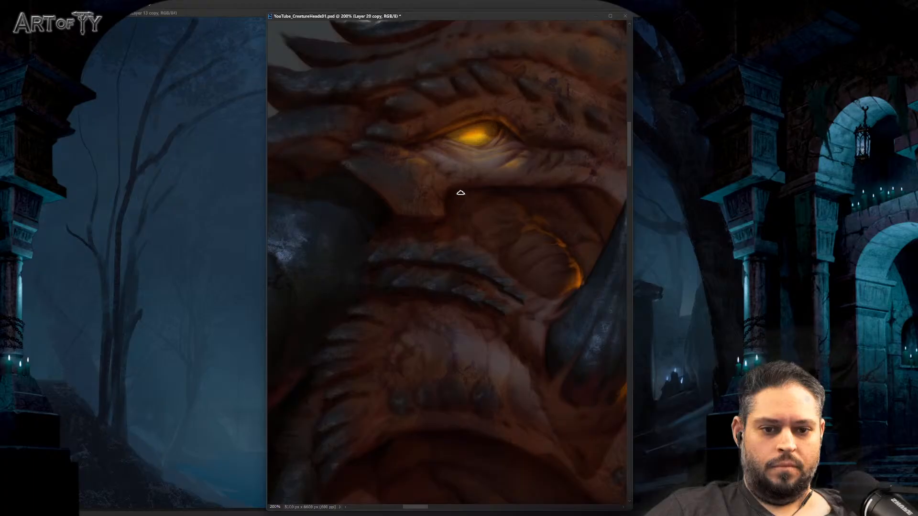
scroll(550, 267, "down", 5)
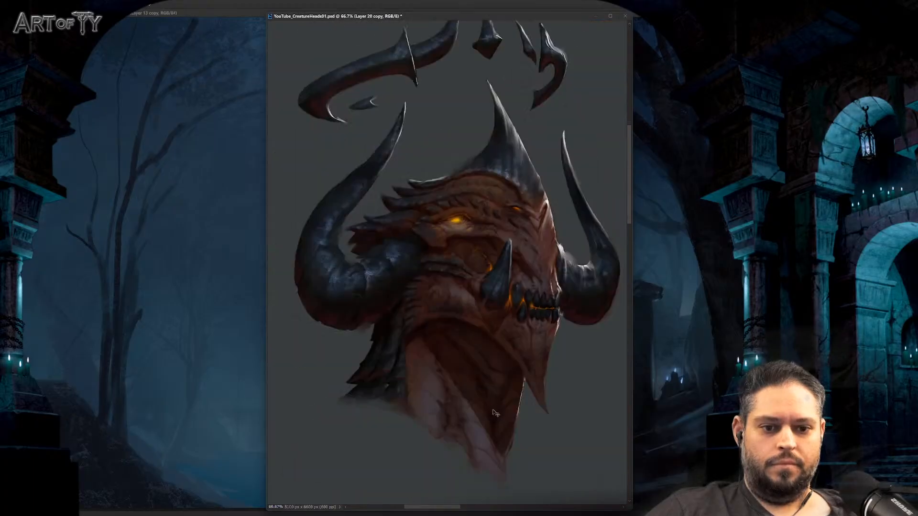
mouse_move(550, 302)
left_mouse_down()
mouse_move(551, 312)
mouse_move(531, 289)
mouse_move(534, 297)
left_mouse_up()
scroll(535, 301, "up", 3)
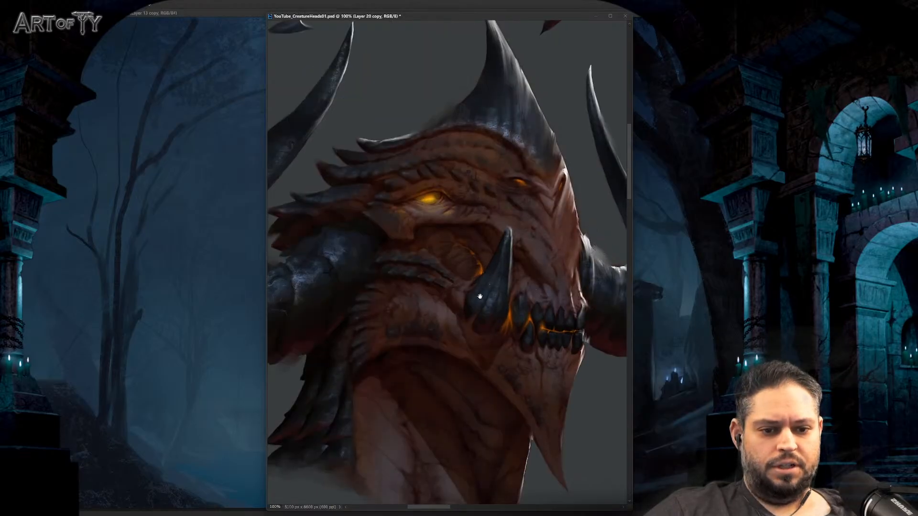
left_click_drag(435, 330, 446, 322)
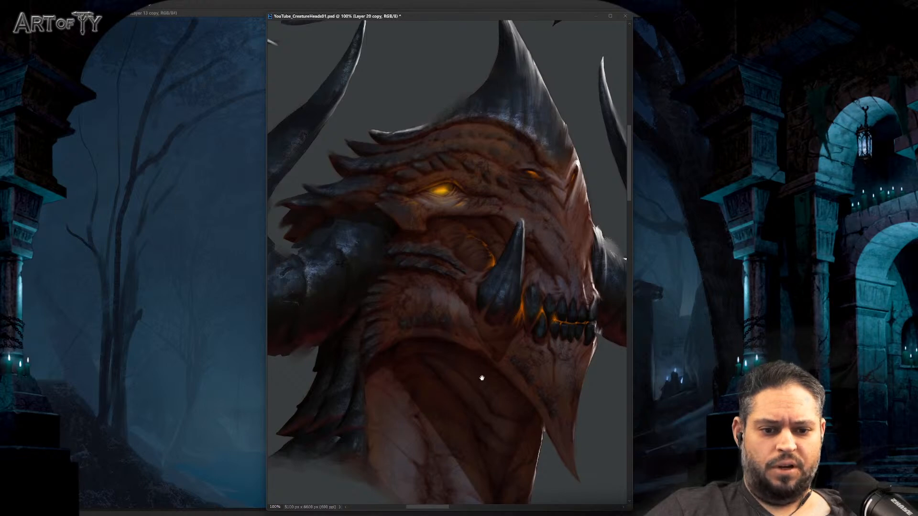
left_click_drag(482, 376, 485, 342)
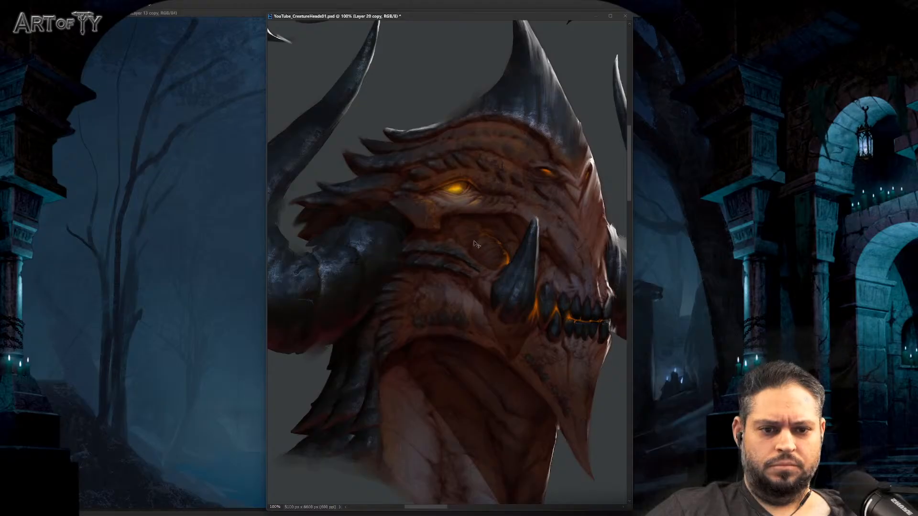
Step: Paint additional bumpy scales on the forehead between the glowing eyes and the central horn
key("ctrl+plus")
left_click_drag(533, 117, 465, 284)
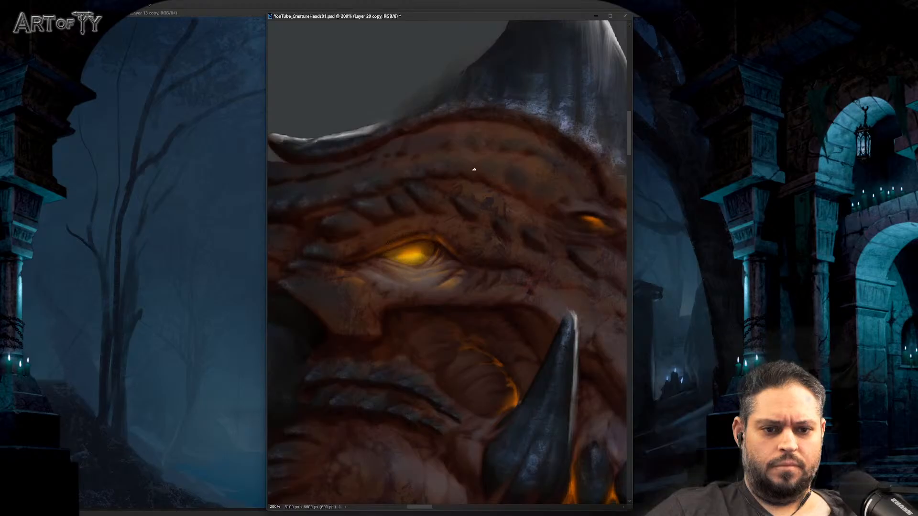
right_click(489, 182)
left_click(491, 218)
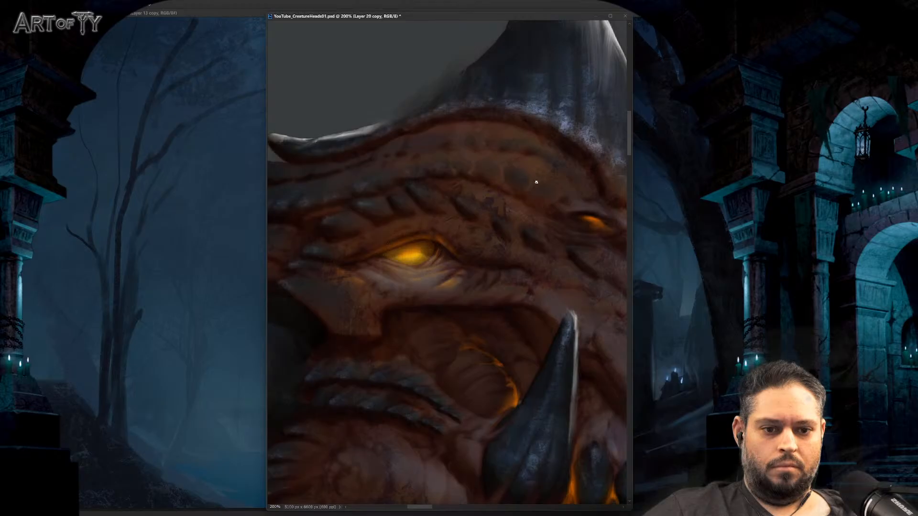
left_click_drag(555, 195, 474, 166)
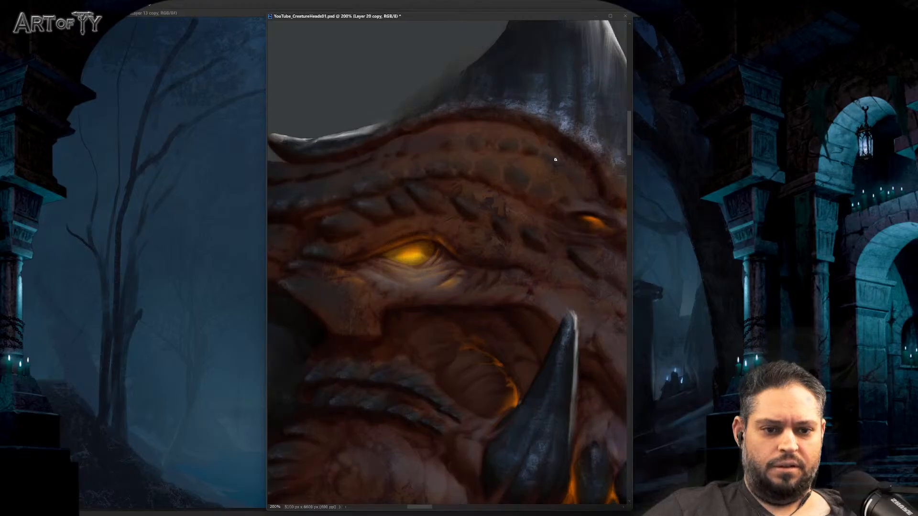
scroll(586, 190, "down", 4)
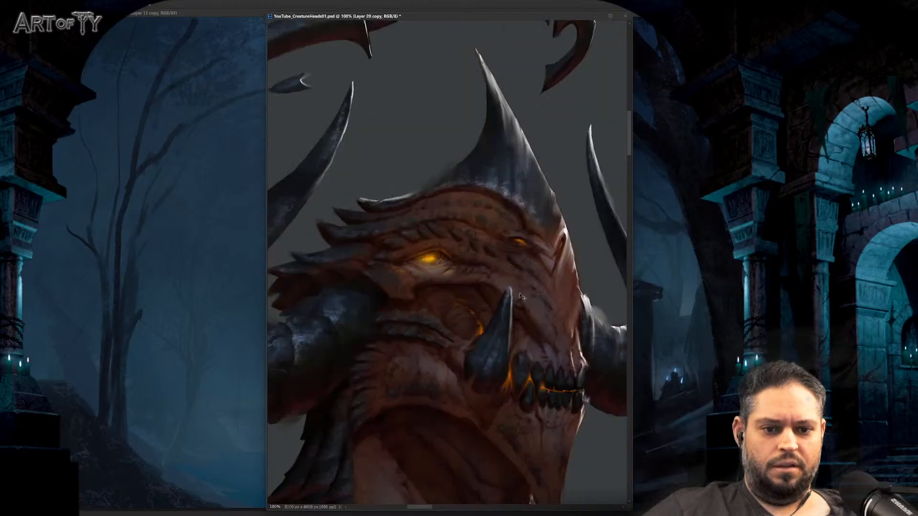
Step: Examine the new forehead scales, eyes and horns at several magnifications against the whole head
scroll(480, 371, "up", 3)
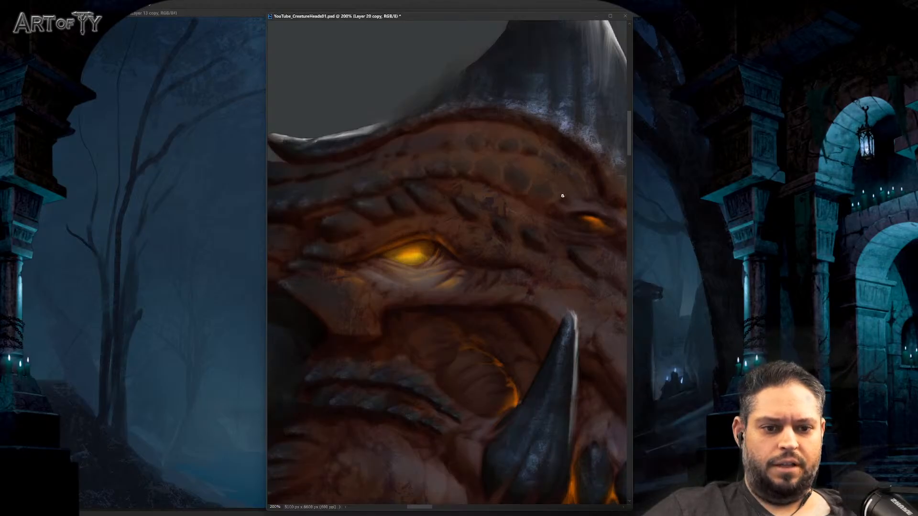
key("ctrl+minus")
key("ctrl+minus")
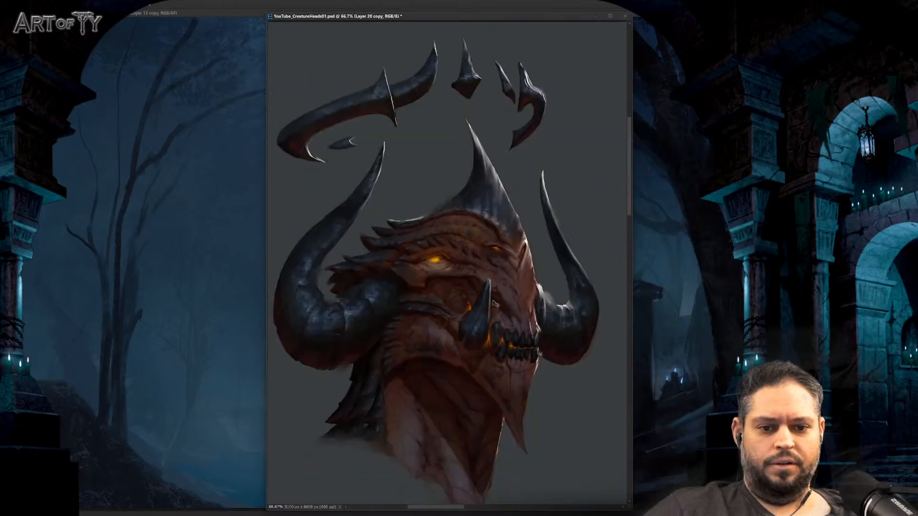
key("ctrl+plus")
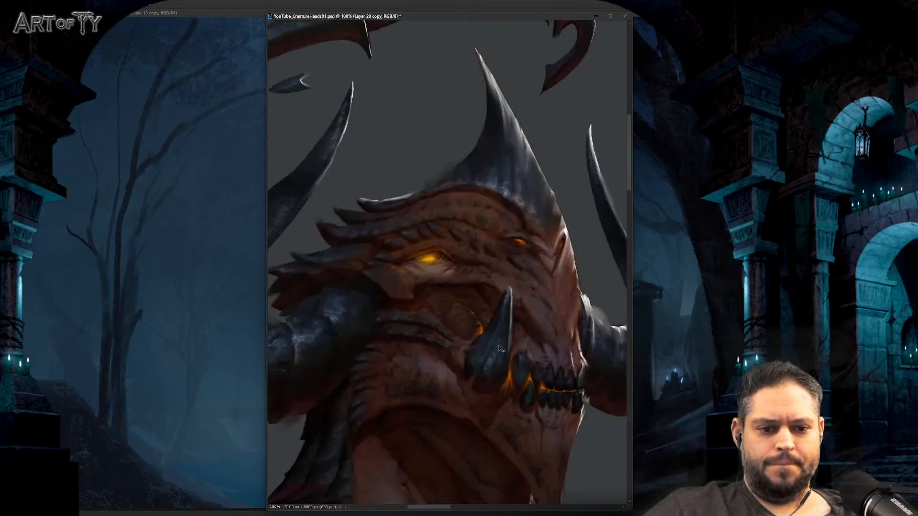
left_click_drag(507, 304, 505, 279)
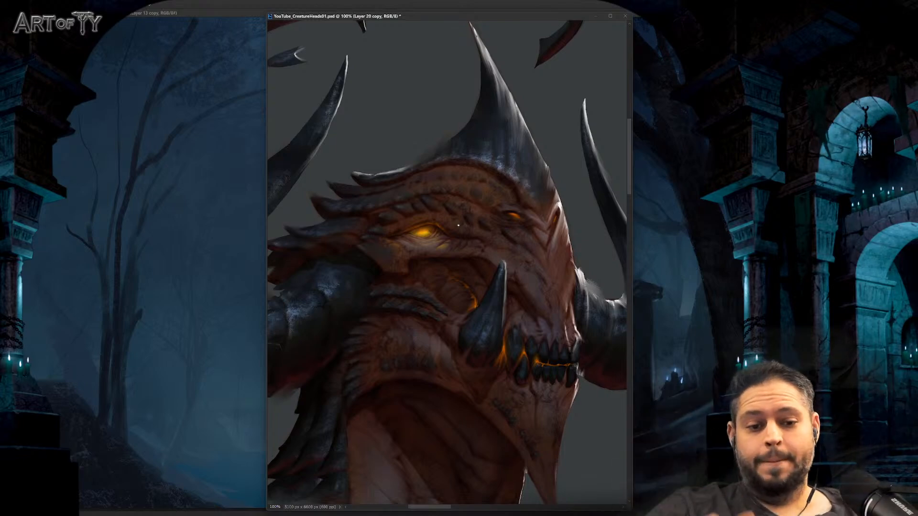
scroll(538, 250, "down", 1)
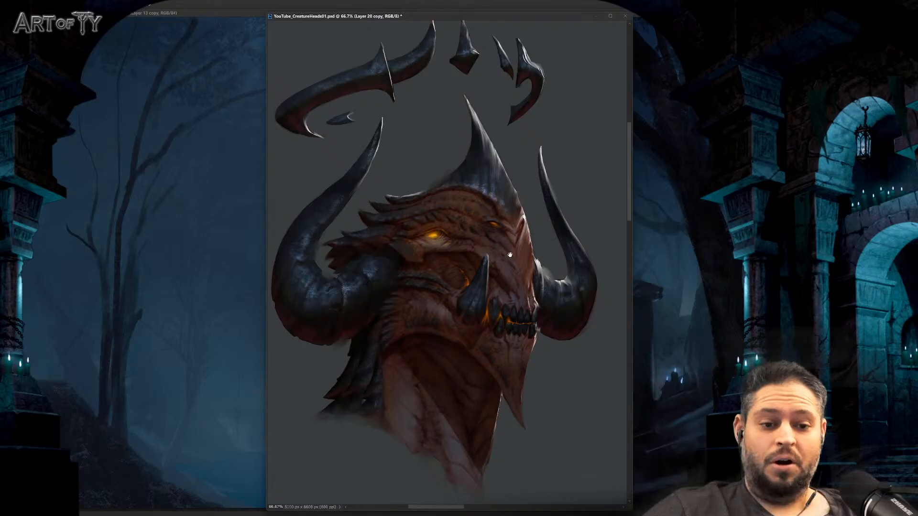
key("ctrl+minus")
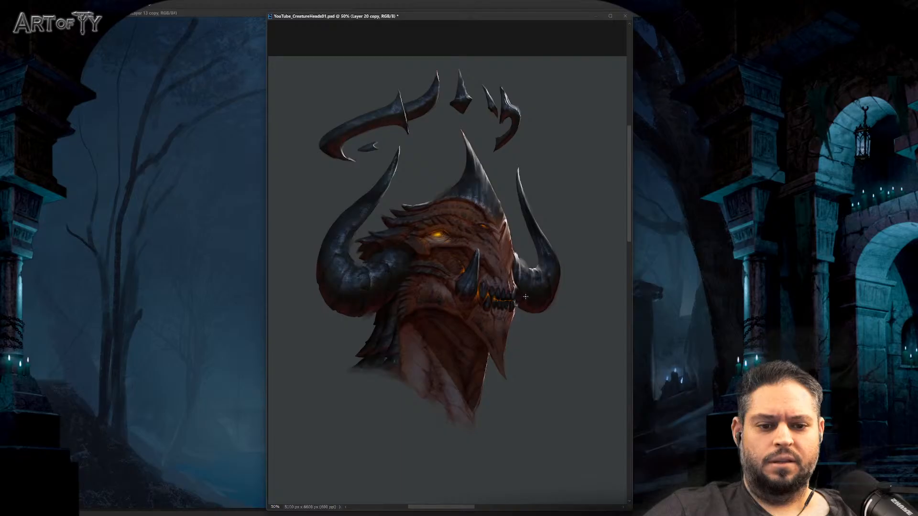
scroll(522, 298, "down", 1)
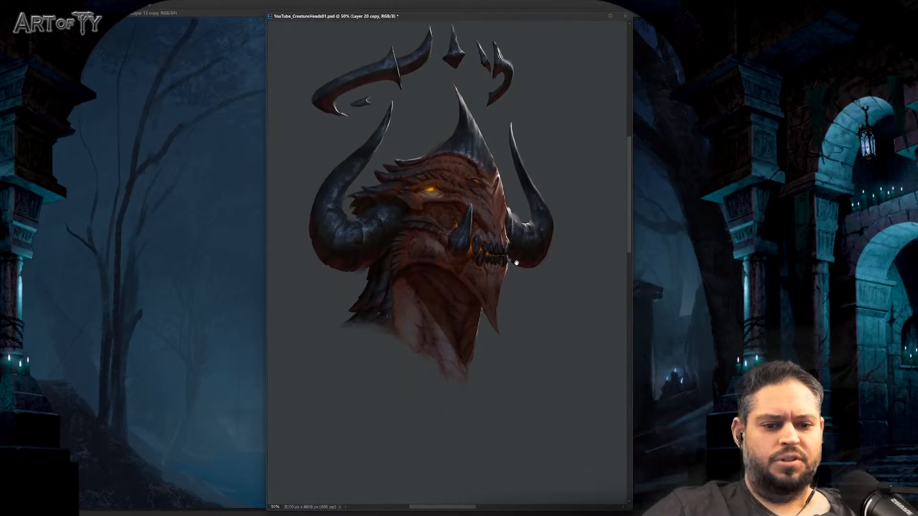
scroll(518, 299, "up", 1)
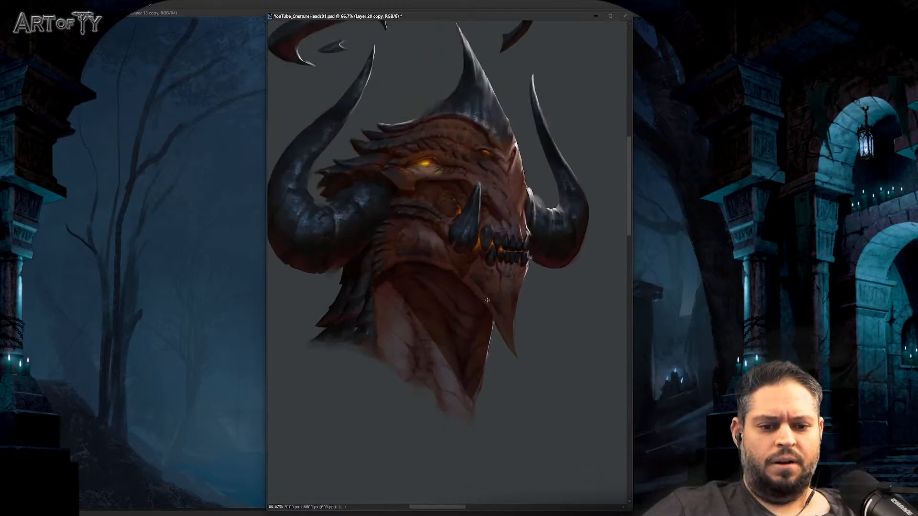
Step: Reload the head's silhouette selection, darken the tip of the chin spike with the AO brush, and deselect
key("ctrl+shift+d")
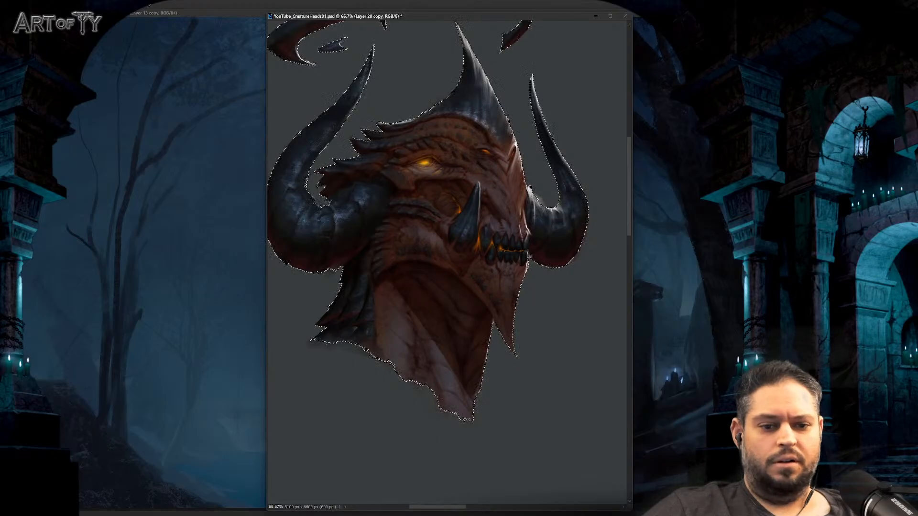
middle_click(526, 139)
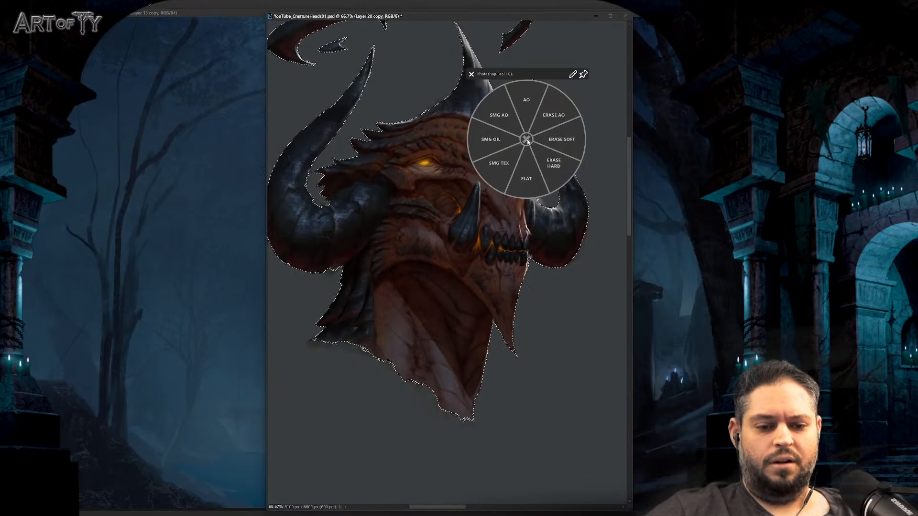
left_click(526, 121)
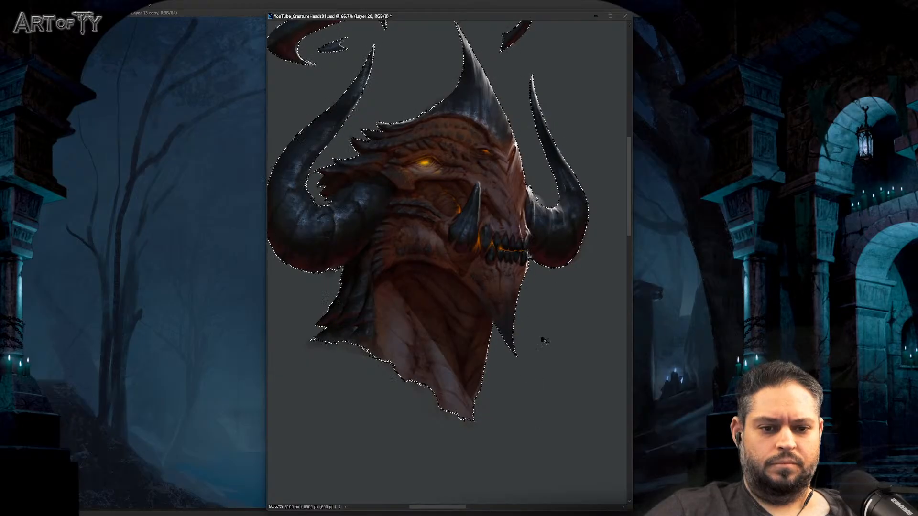
key("ctrl+d")
key("ctrl+minus")
key("ctrl+minus")
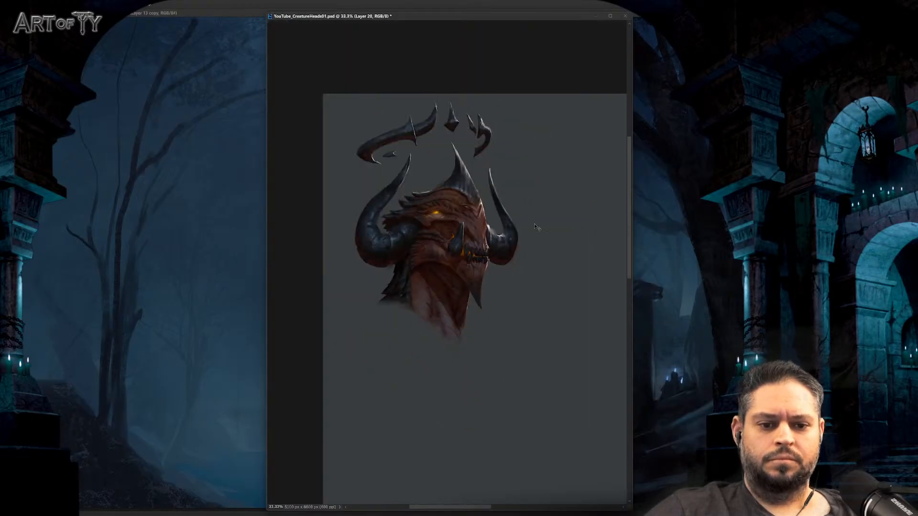
key("ctrl+plus")
key("ctrl+plus")
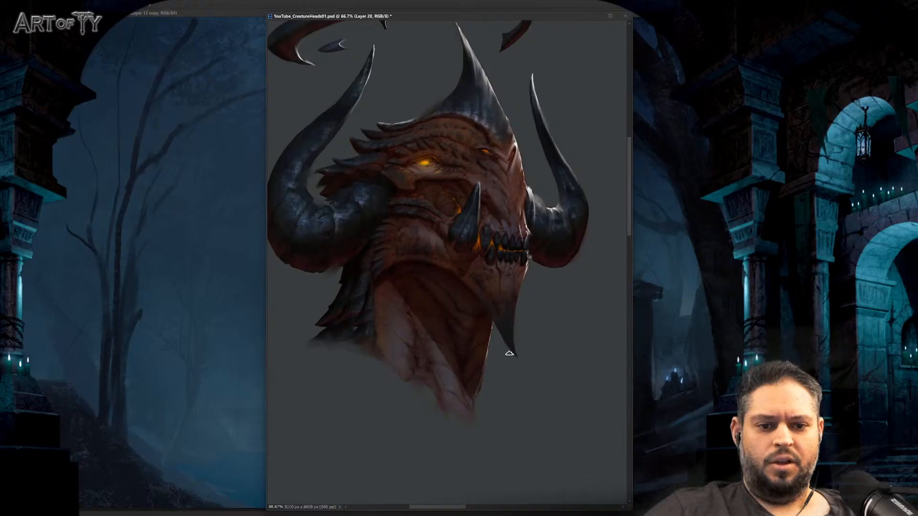
Step: Paint dark horn-like ridges and small highlights along the chin spike, blending its base into the jaw
left_click_drag(516, 288, 520, 302)
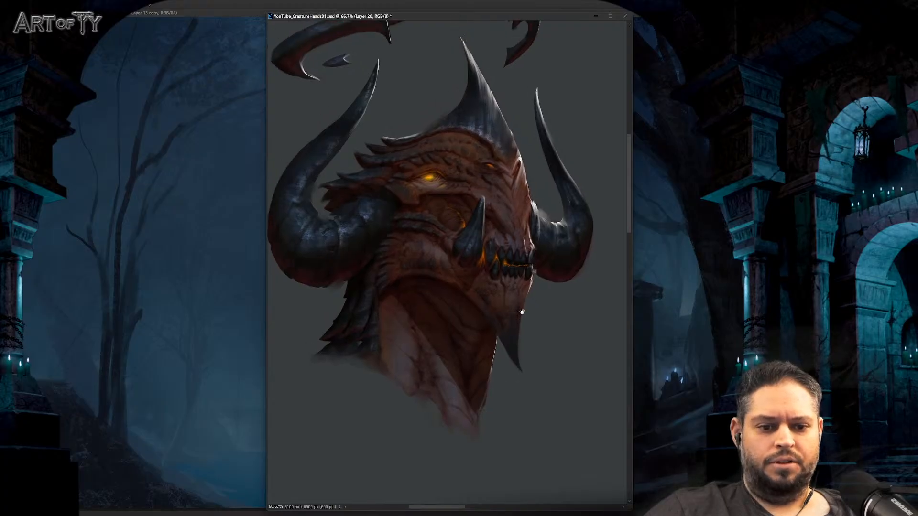
key("ctrl+plus")
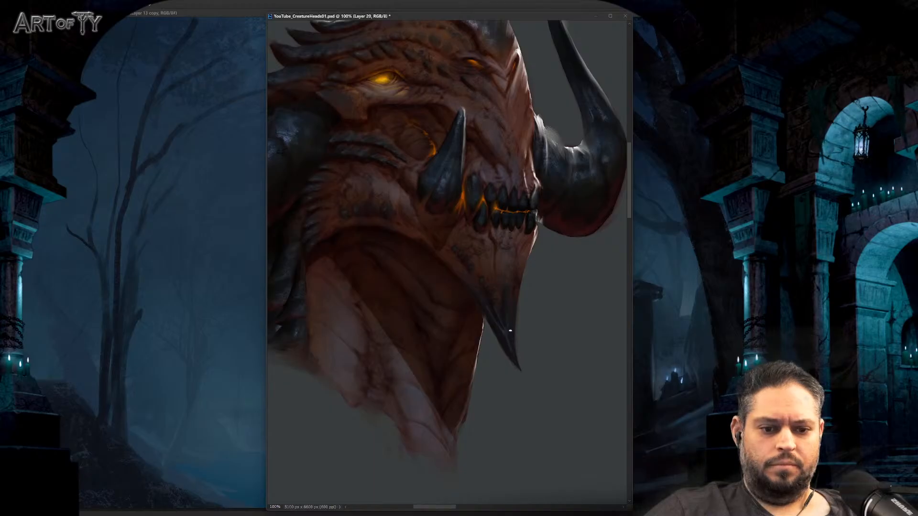
key("ctrl+minus")
key("ctrl+minus")
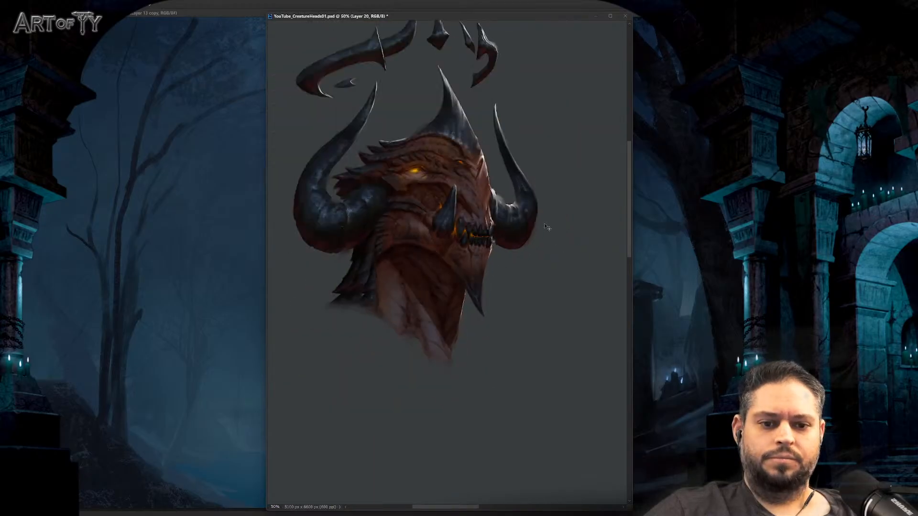
key("ctrl+plus")
scroll(529, 319, "up", 1)
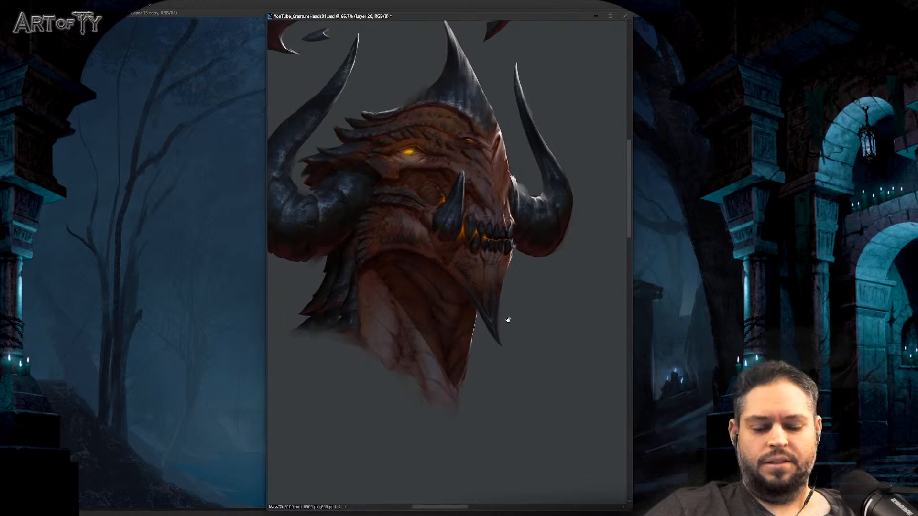
scroll(513, 341, "up", 3)
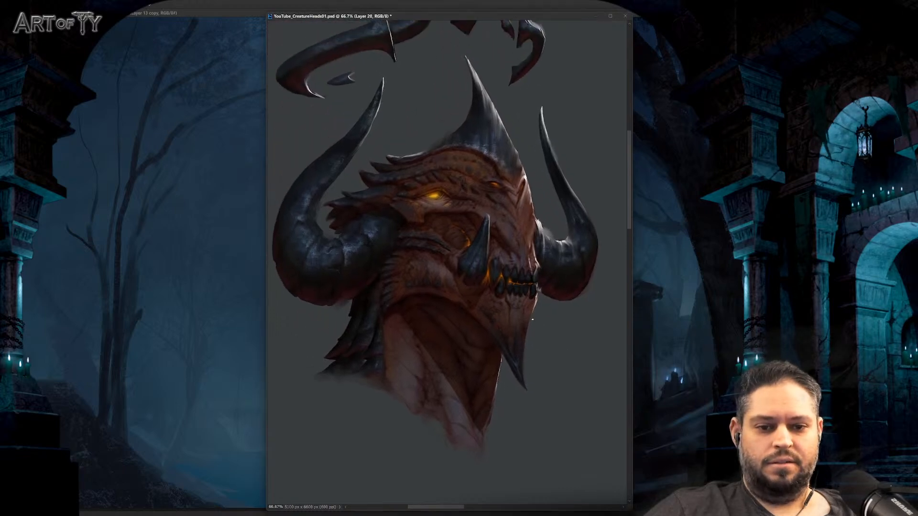
scroll(524, 297, "up", 1)
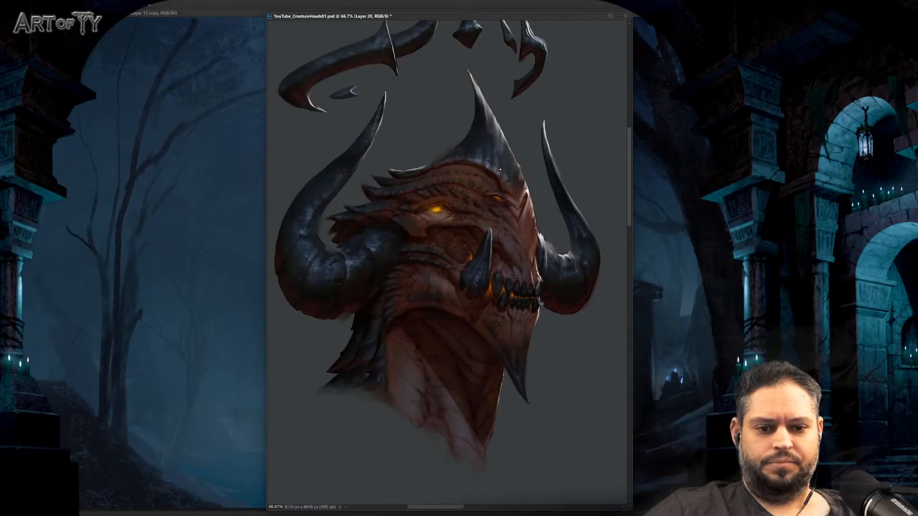
Step: Check the painting's values in a grayscale proof, return to colour, and save the document
key("ctrl+minus")
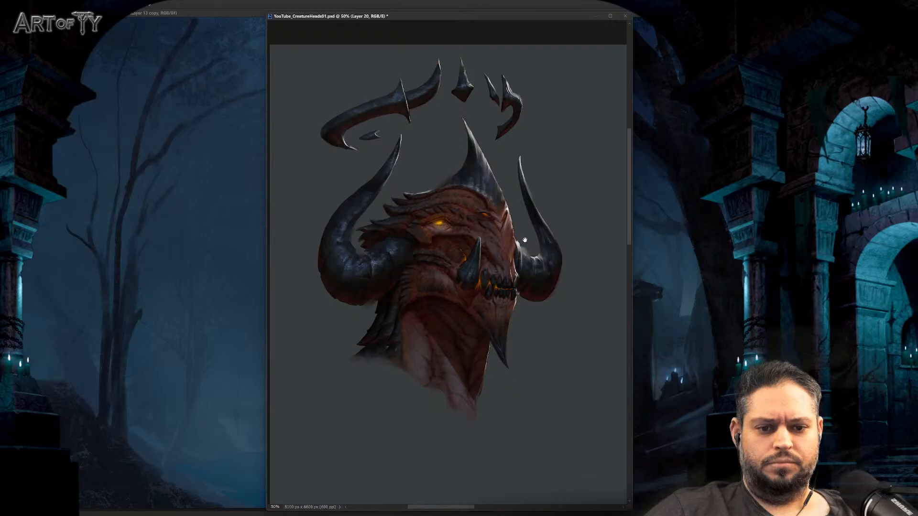
key("ctrl+y")
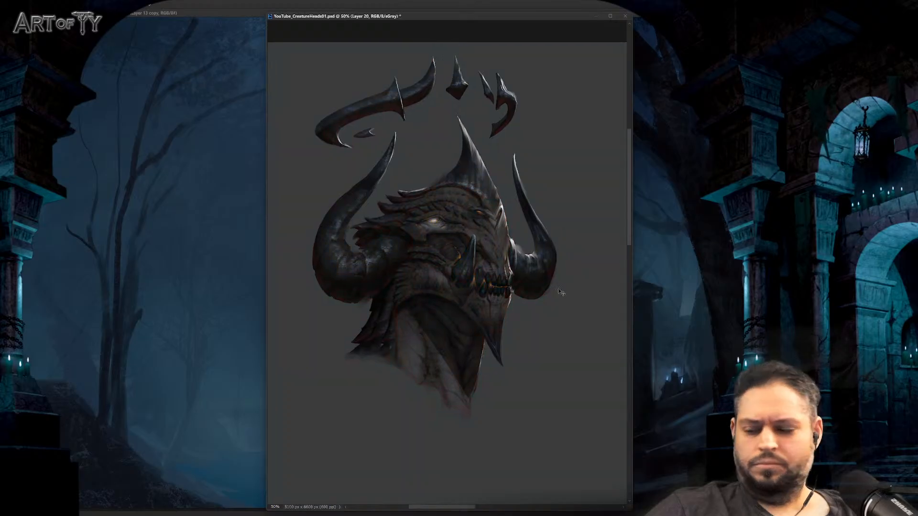
key("ctrl+y")
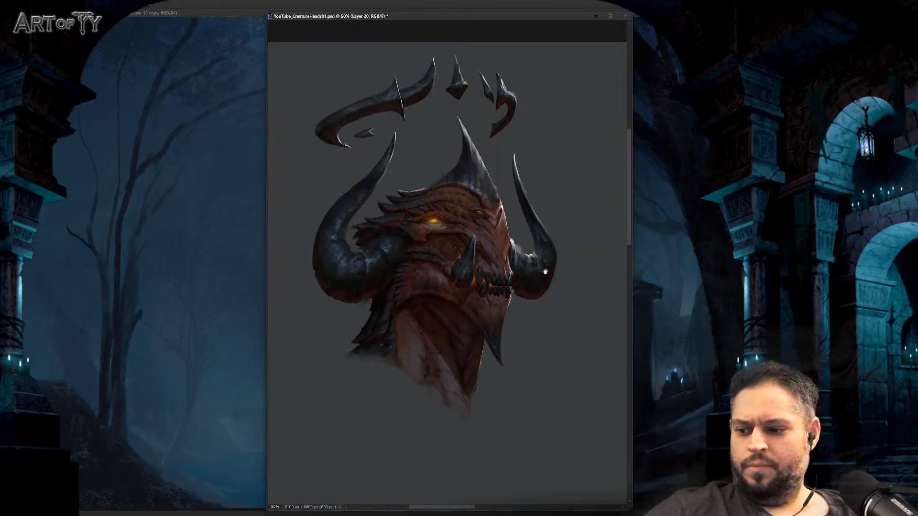
key("ctrl+s")
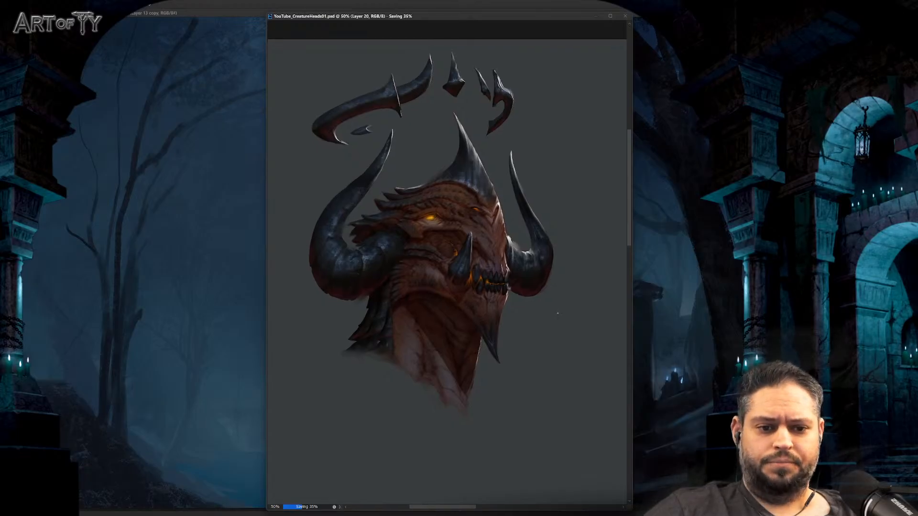
key("ctrl+1")
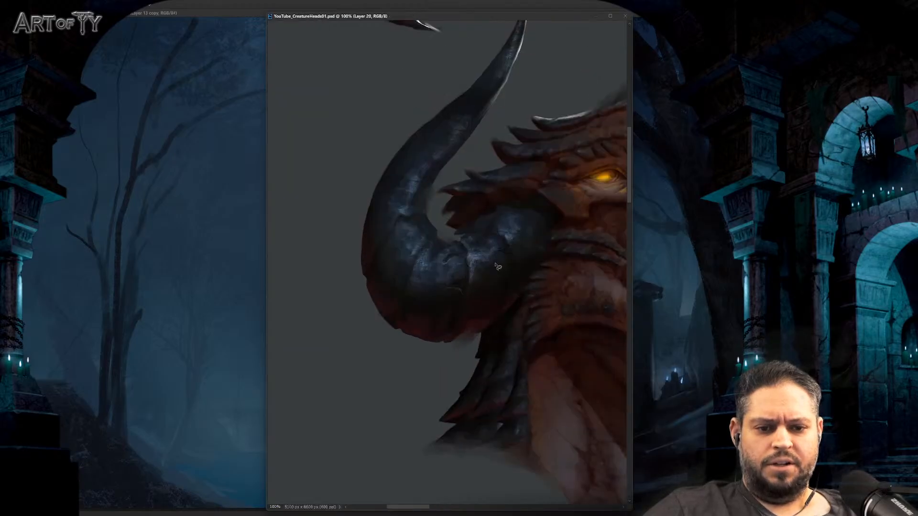
key("ctrl+minus")
key("ctrl+minus")
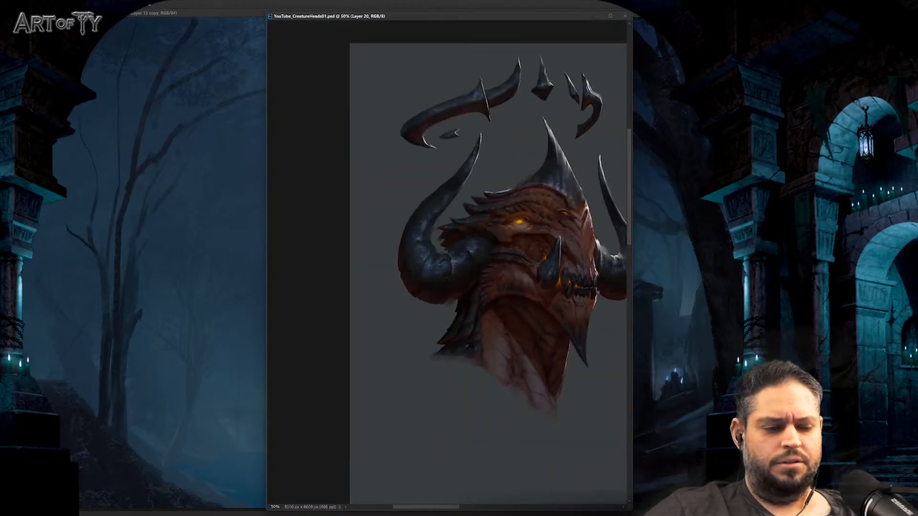
key("ctrl+j")
key("ctrl+plus")
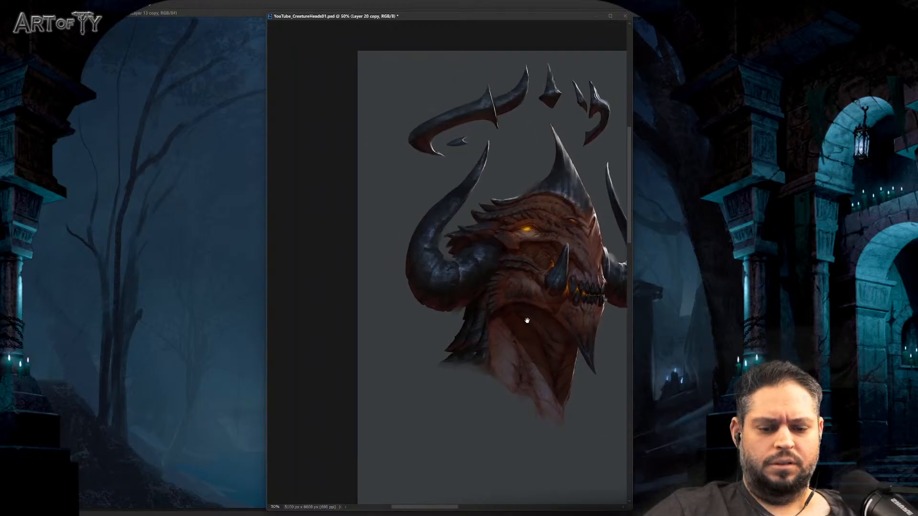
key("ctrl+z")
Step: Paint dark ridge grooves across the lower bend of the left horn with a brush from the radial tool menu
key("ctrl+plus")
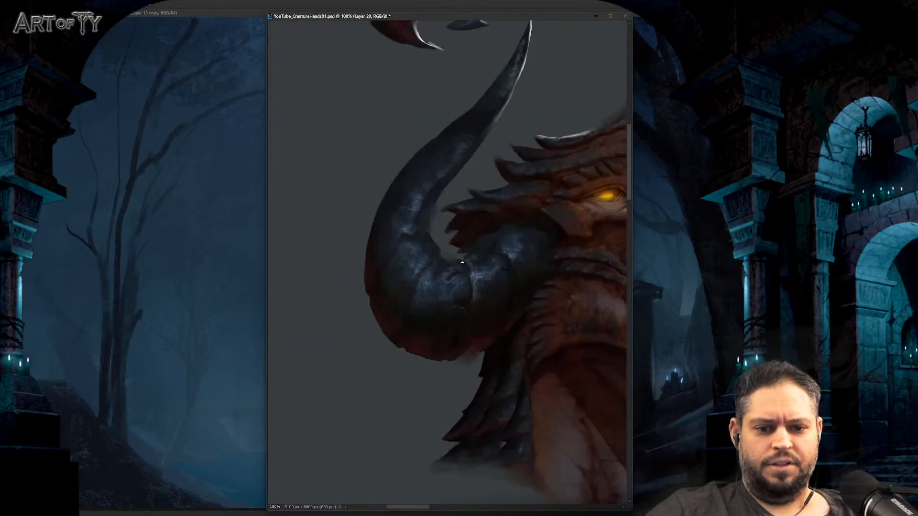
middle_click(461, 265)
left_click(437, 282)
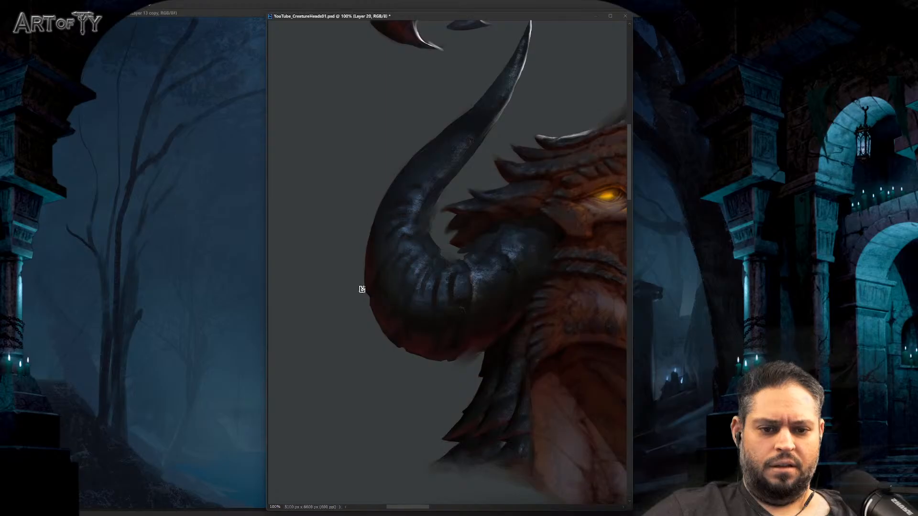
Step: Extend the ridge grooves and highlights along the left horn toward its base at the side of the head
key("ctrl+minus")
key("ctrl+minus")
key("ctrl+plus")
key("ctrl+plus")
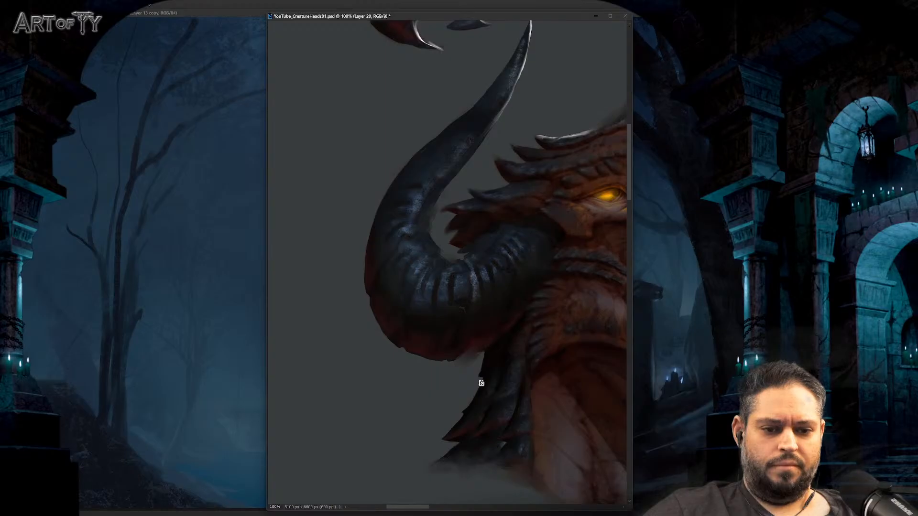
key("ctrl+minus")
key("ctrl+minus")
key("ctrl+minus")
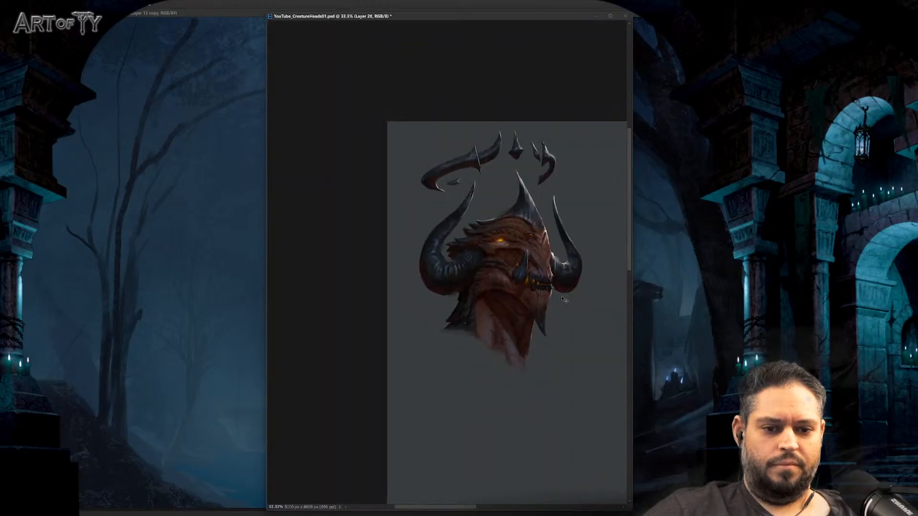
Step: Paint thin pale crack lines down the underside of the left horn, continuing the ridges below the bend
key("ctrl+plus")
key("ctrl+plus")
key("ctrl+plus")
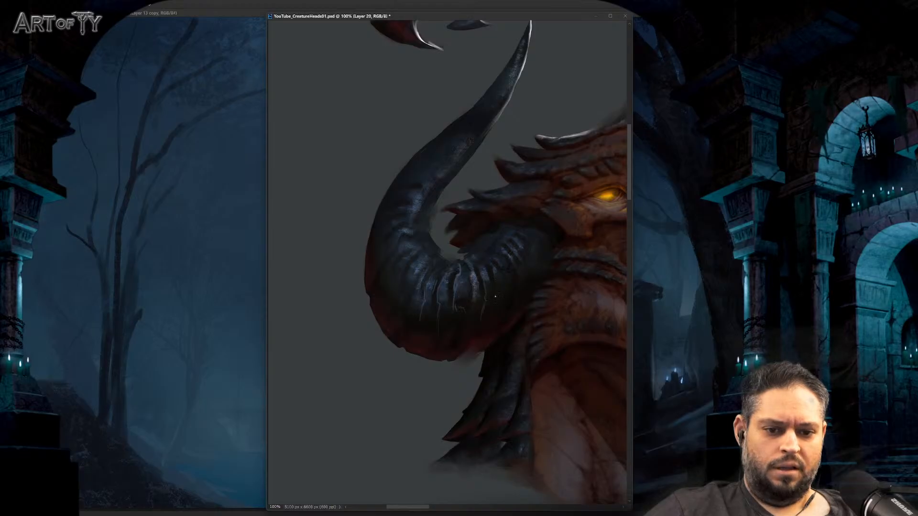
key("ctrl+minus")
key("ctrl+minus")
key("ctrl+minus")
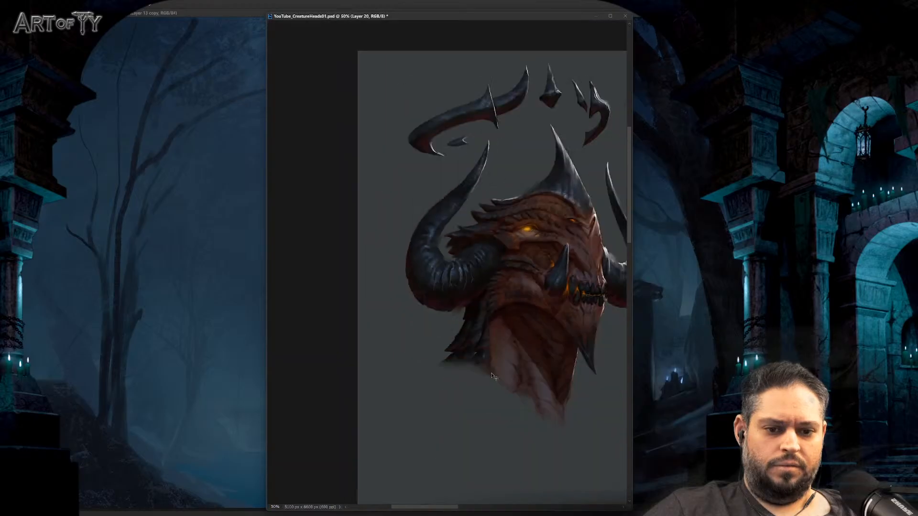
key("ctrl+1")
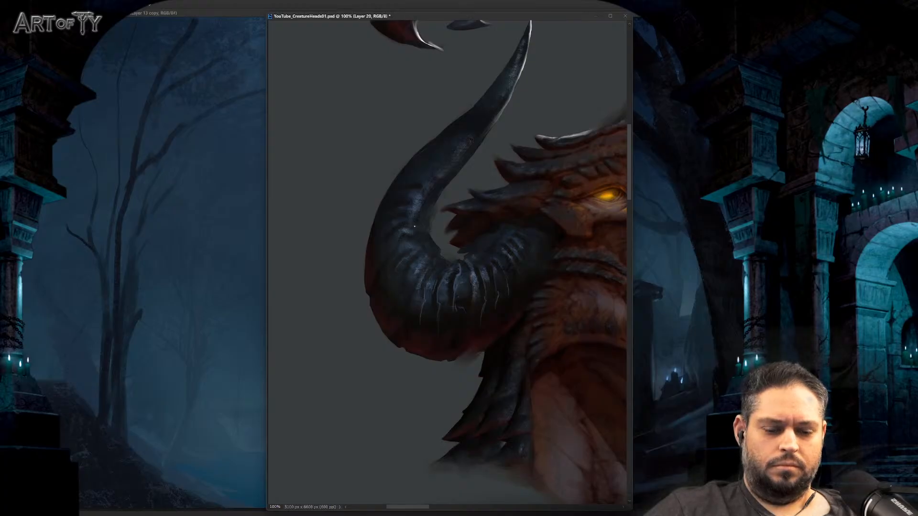
Step: Duplicate the creature's paint layer (Layer 20) as a working copy for detailing the face around the small eye
right_click(454, 253)
left_click(460, 231)
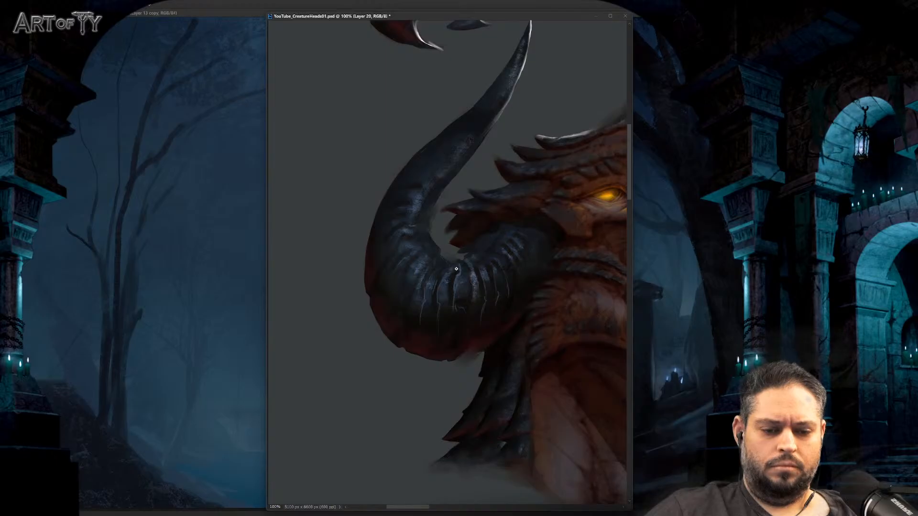
left_click_drag(456, 269, 410, 304)
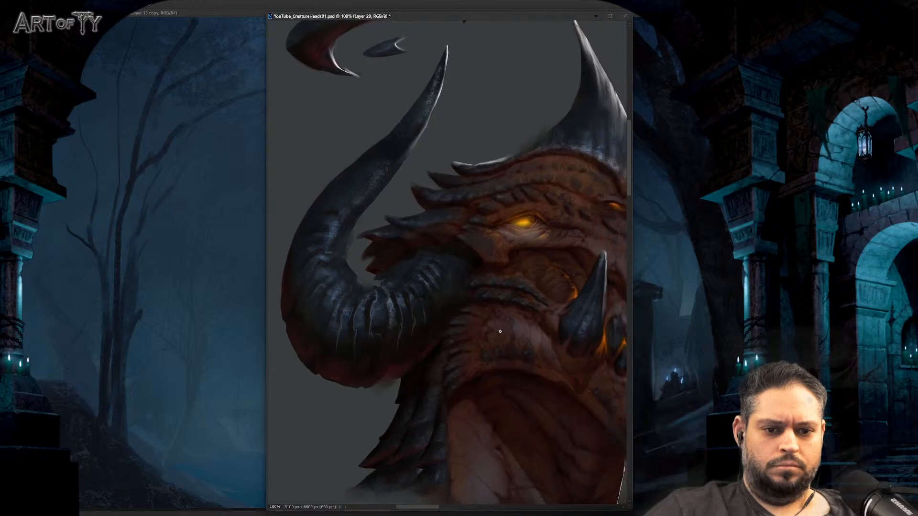
key("ctrl+minus")
left_click_drag(517, 327, 466, 329)
scroll(439, 232, "up", 2)
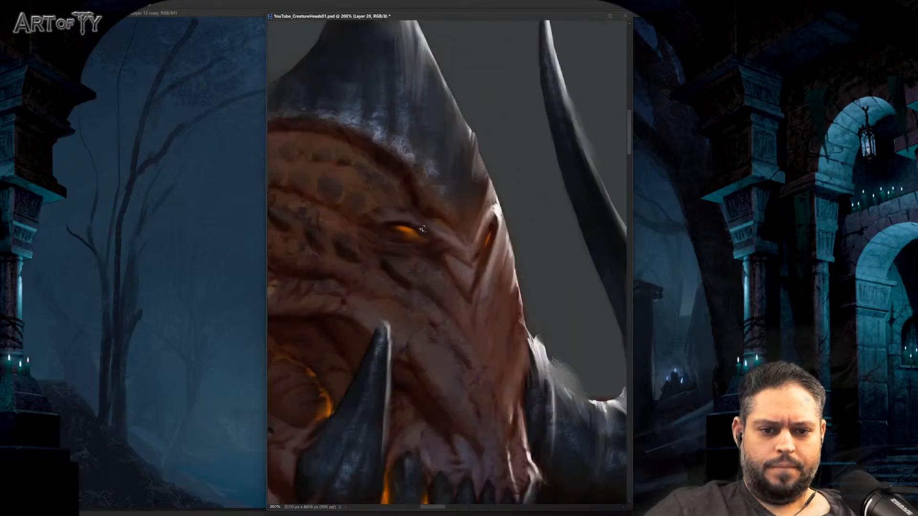
key("ctrl+j")
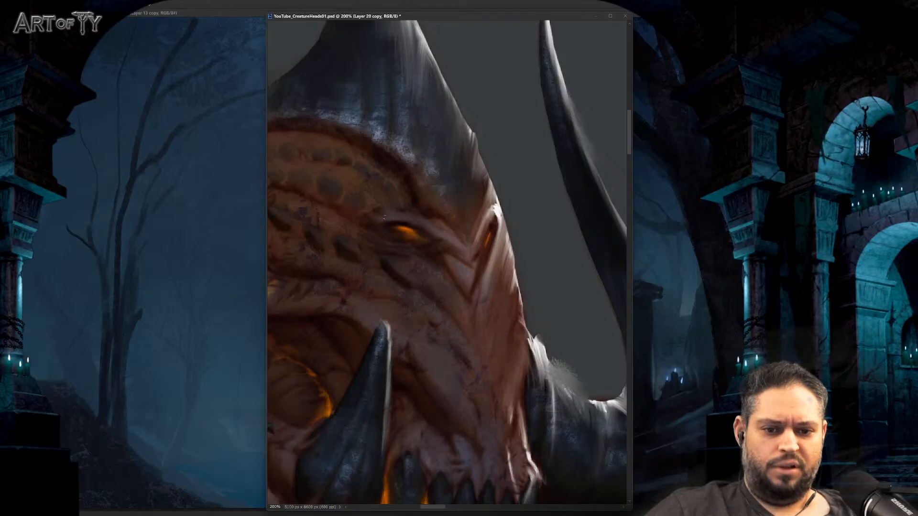
Step: Switch to the scale-shaped brush and enlarge it for detailing the face and the forehead at the central horn's base
key("ctrl+minus")
key("ctrl+minus")
key("ctrl+plus")
key("ctrl+plus")
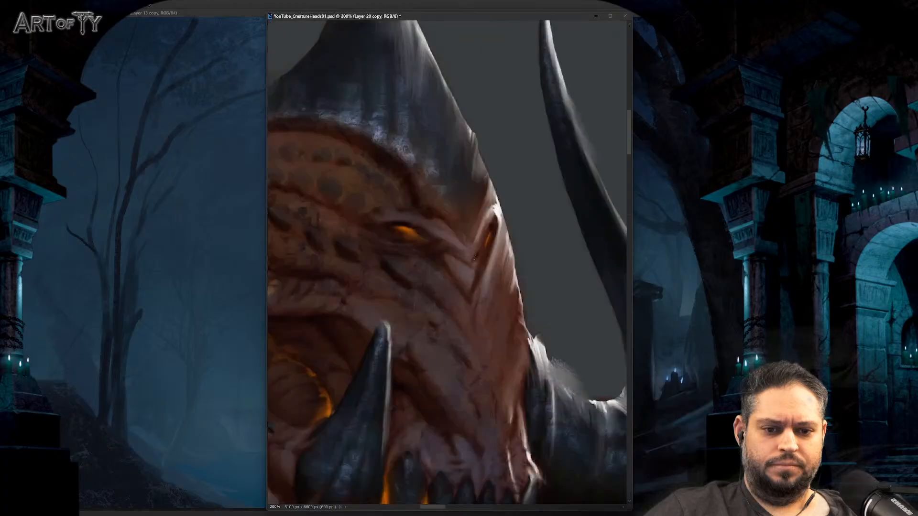
middle_click(454, 270)
left_click(504, 207)
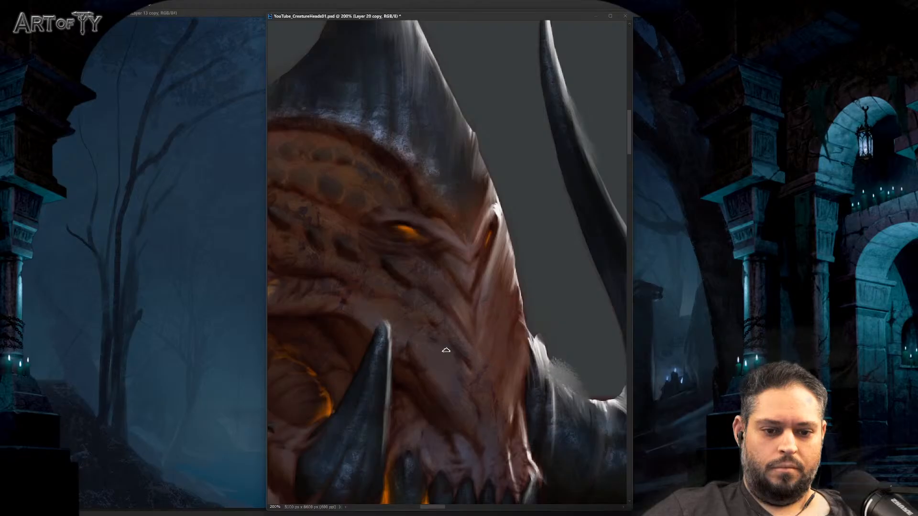
key("bracketright")
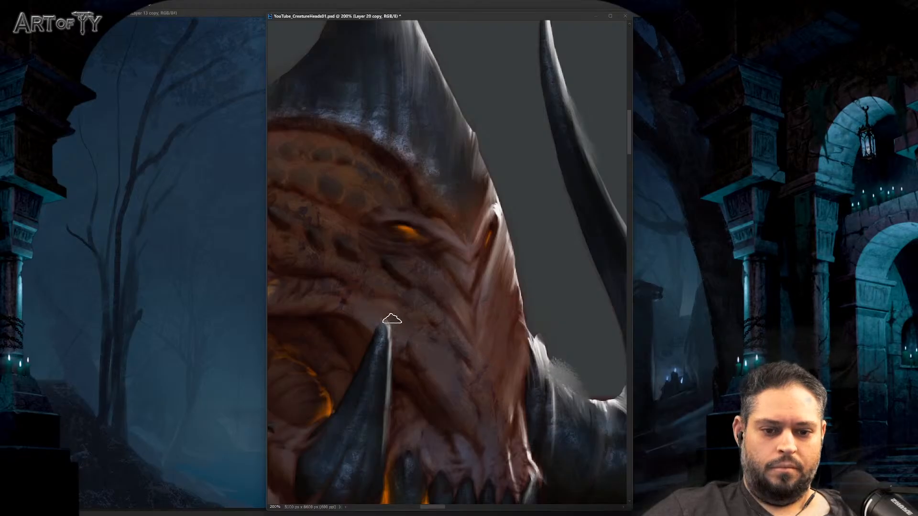
key("ctrl+minus")
key("ctrl+minus")
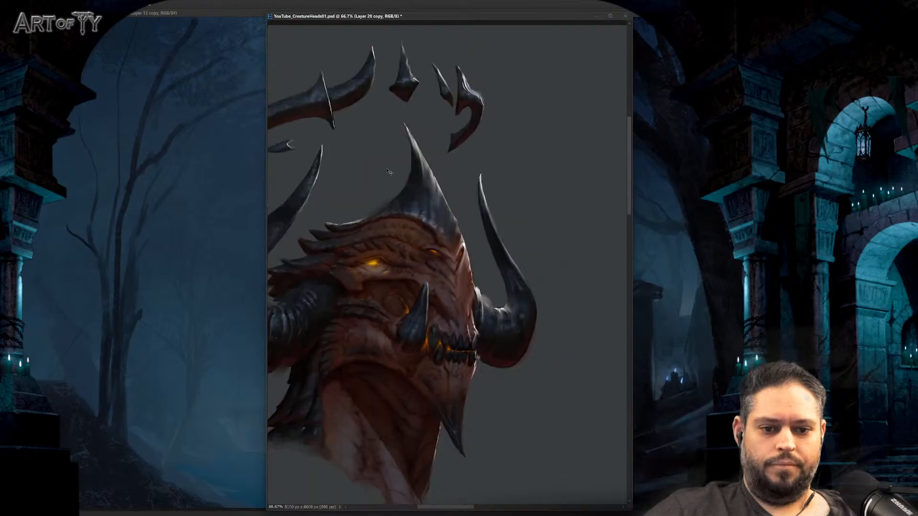
key("ctrl+plus")
key("ctrl+plus")
scroll(467, 205, "left", 3)
scroll(444, 205, "up", 3)
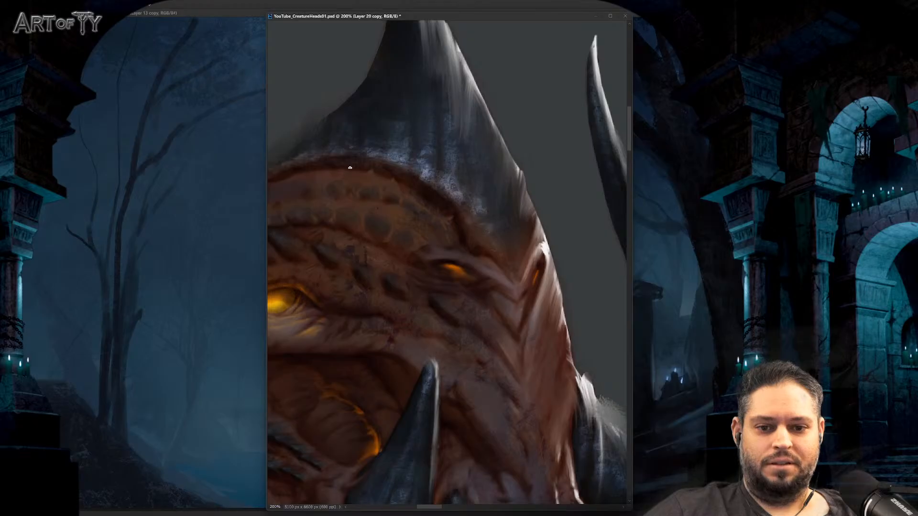
left_click_drag(325, 203, 444, 232)
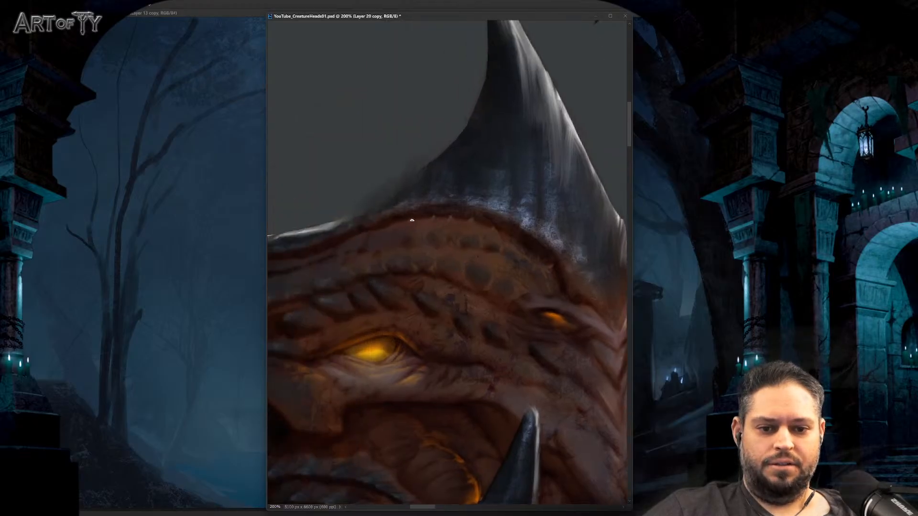
Step: Examine the whole creature head together with the floating crown pieces to judge the overall read of the details
key("ctrl+minus")
key("ctrl+minus")
key("ctrl+minus")
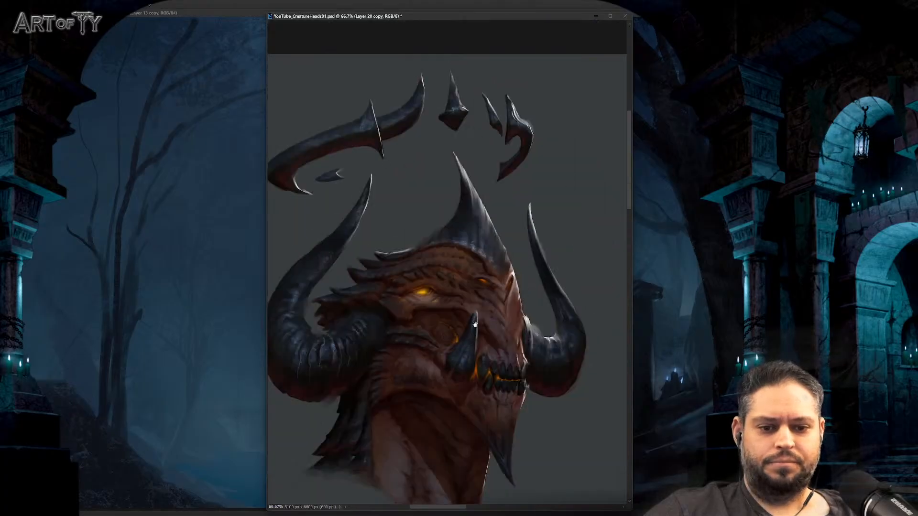
left_click_drag(453, 372, 473, 299)
left_click_drag(520, 276, 528, 269)
left_click_drag(502, 209, 503, 213)
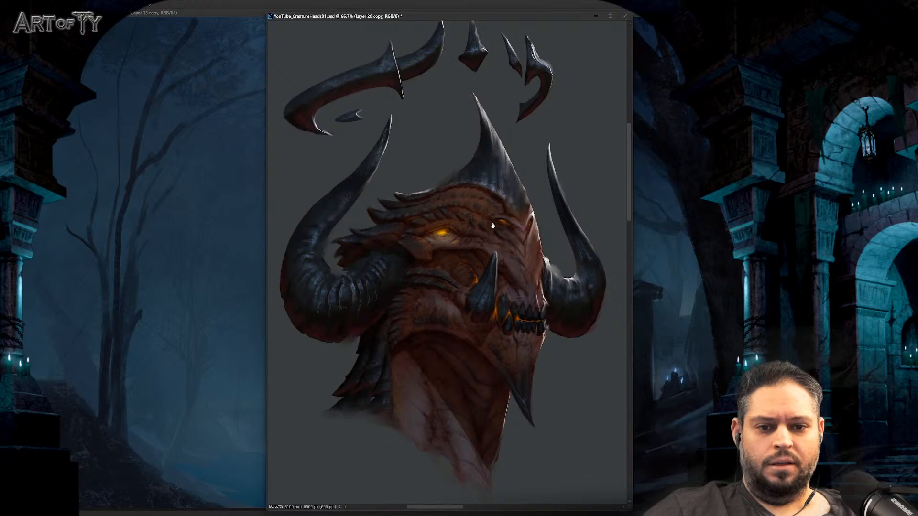
left_click_drag(462, 171, 470, 206)
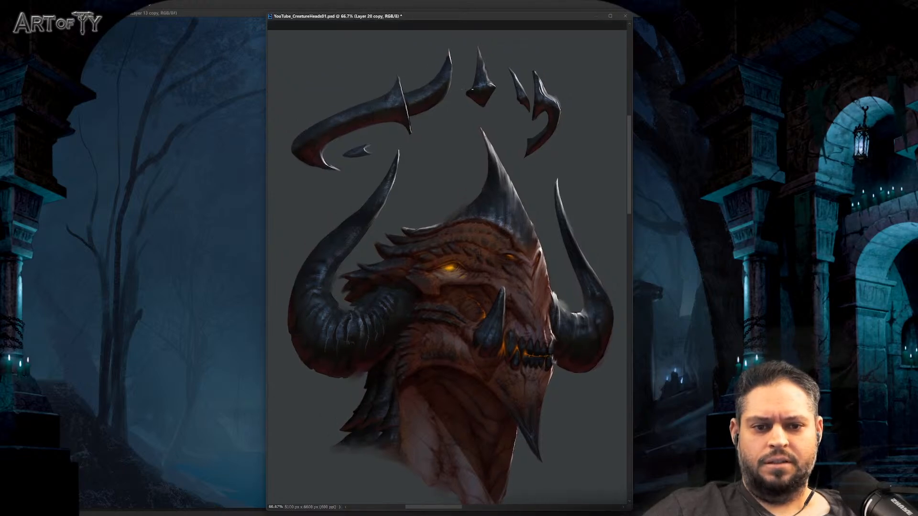
left_click_drag(410, 157, 490, 236)
key("ctrl+minus")
left_click_drag(524, 268, 503, 223)
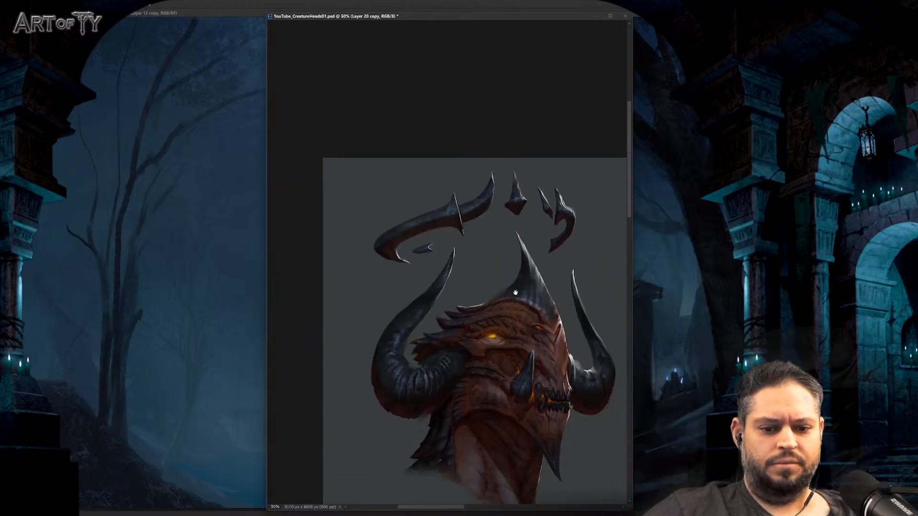
left_click_drag(548, 350, 513, 317)
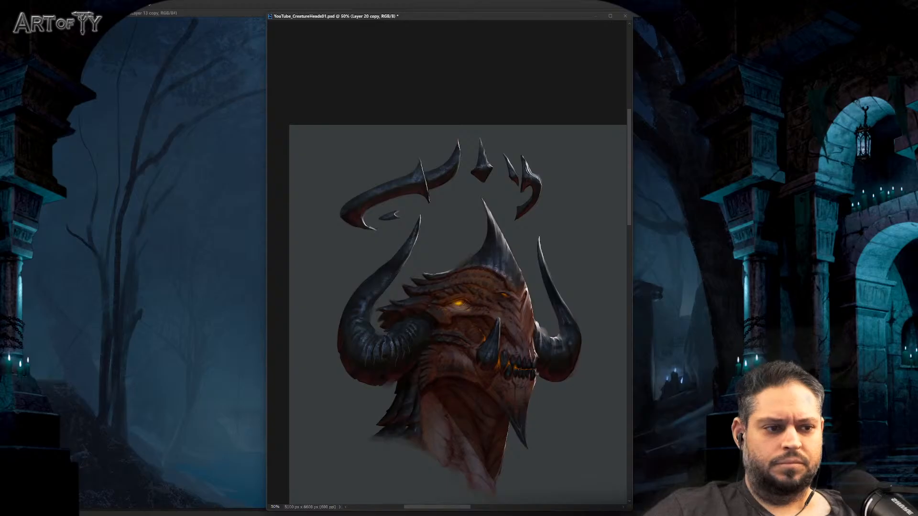
Step: Merge the duplicated layer back down into Layer 20 and save the document
key("ctrl+e")
left_click_drag(574, 242, 556, 219)
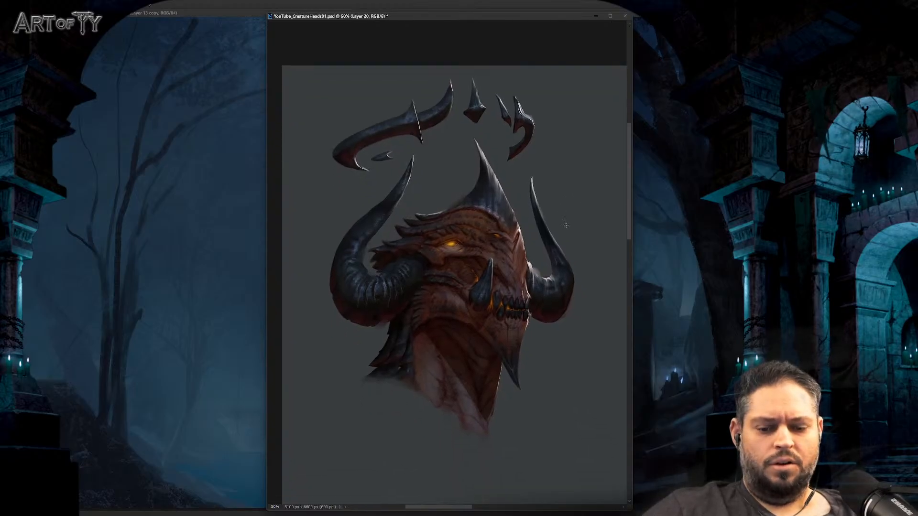
key("ctrl+s")
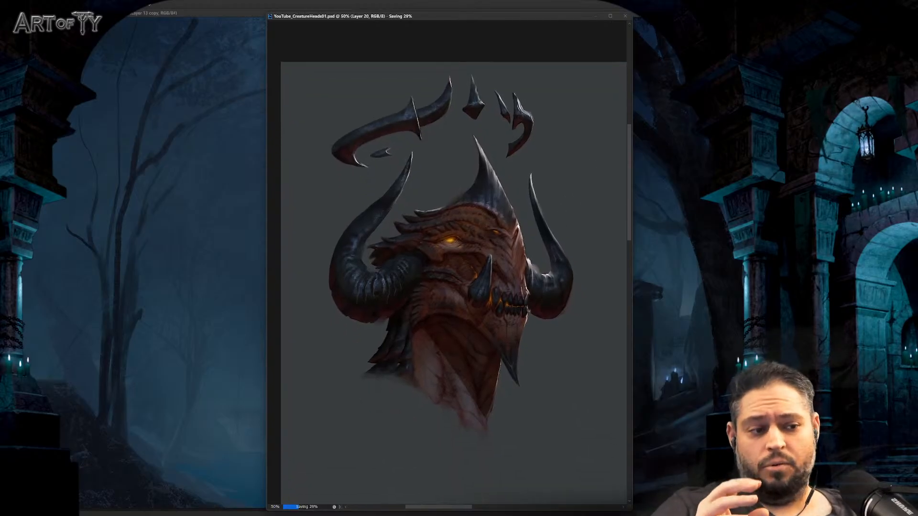
Step: Compare the head before and after the latest detail pass by repeatedly toggling between its earlier and current states
key("ctrl+z")
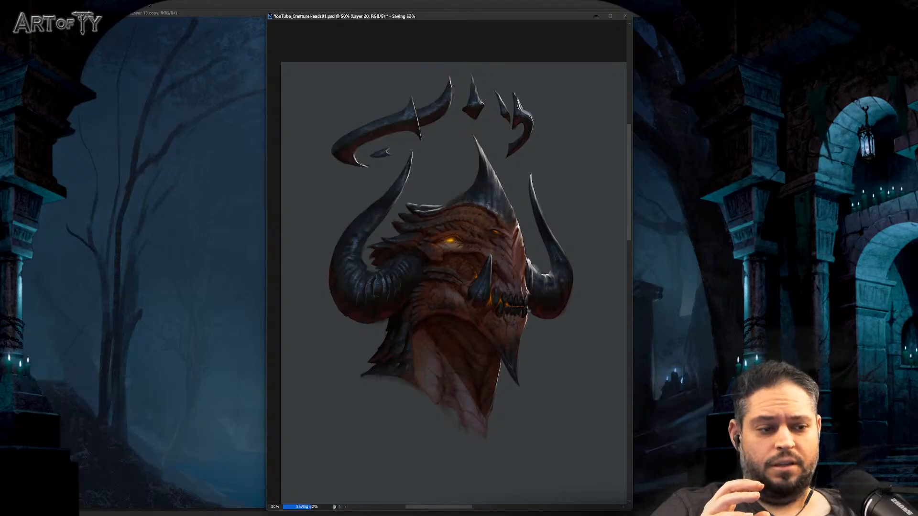
key("ctrl+z")
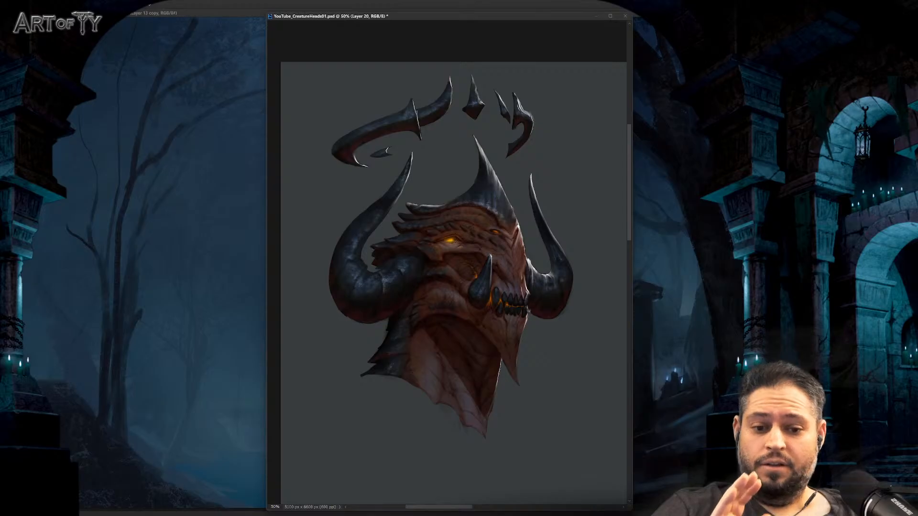
key("ctrl+z")
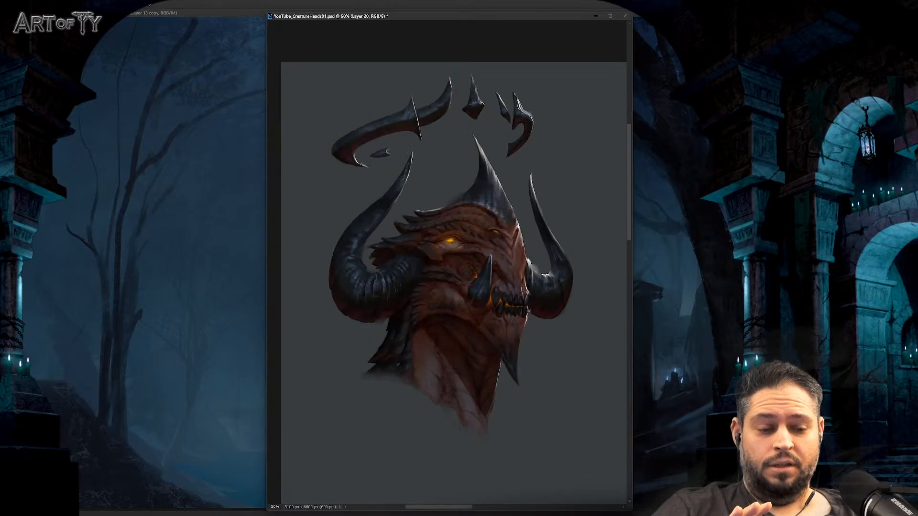
key("ctrl+z")
key("ctrl+z")
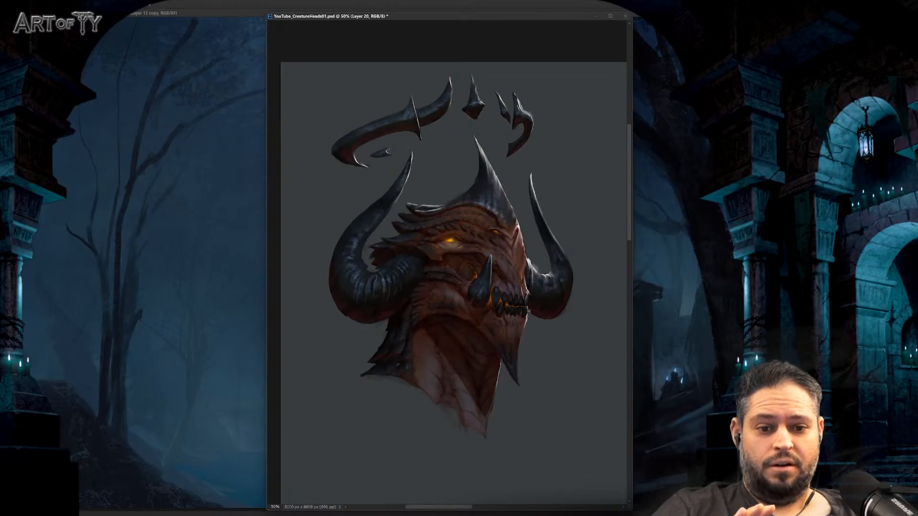
key("ctrl+z")
key("ctrl+z")
key("ctrl+z")
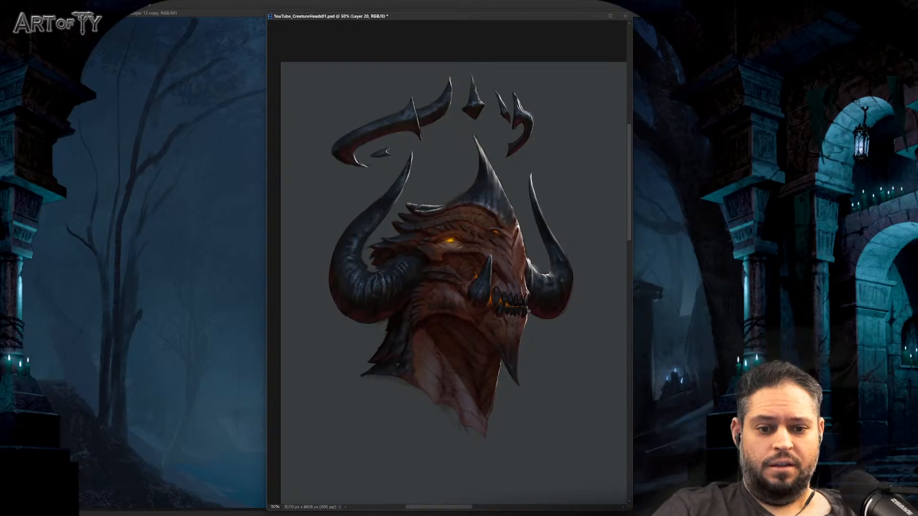
key("ctrl+z")
key("ctrl+z")
key("ctrl+z")
key("ctrl+z")
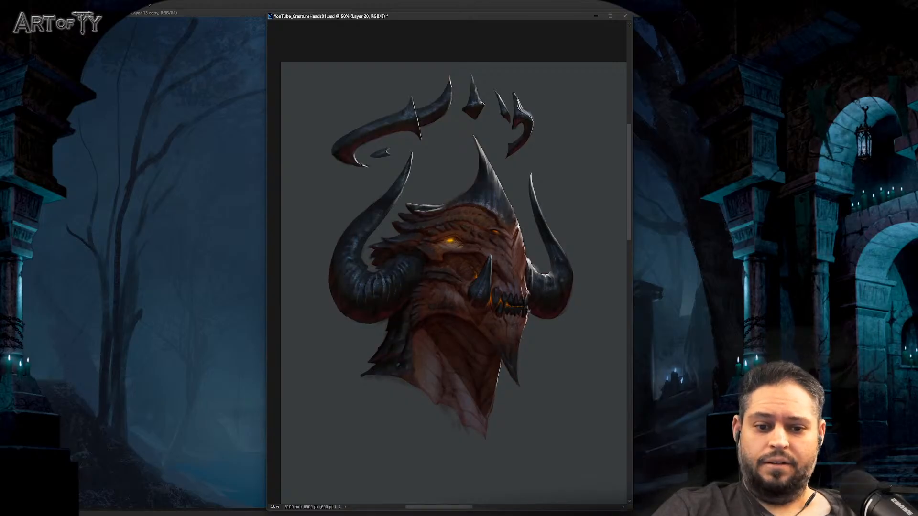
key("ctrl+z")
key("ctrl+z")
key("ctrl+z")
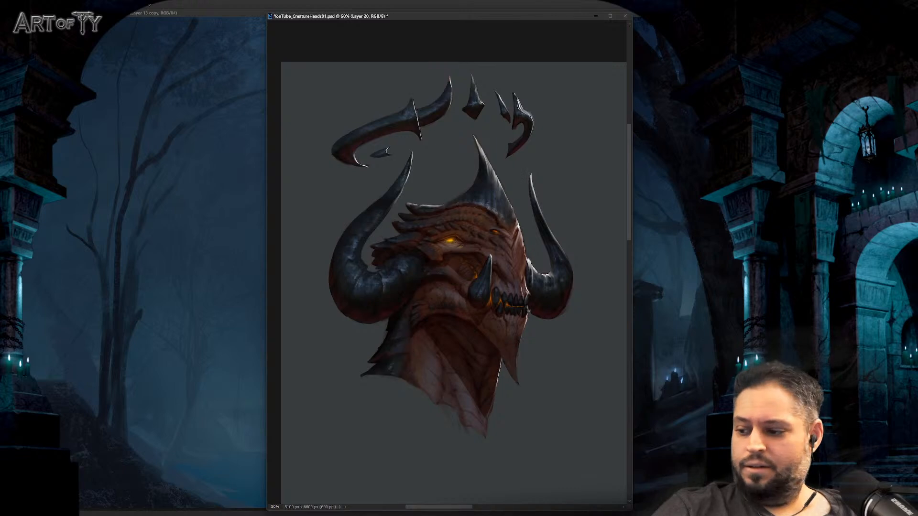
key("ctrl+z")
key("ctrl+z")
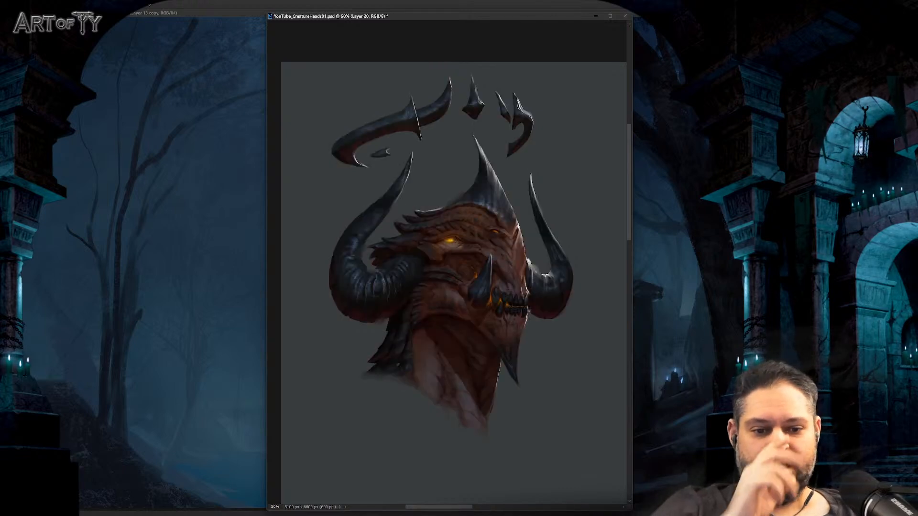
Step: Create a new layer above the creature and choose a brush for detailing the long curved crown piece floating over the head
left_click_drag(543, 213, 539, 206)
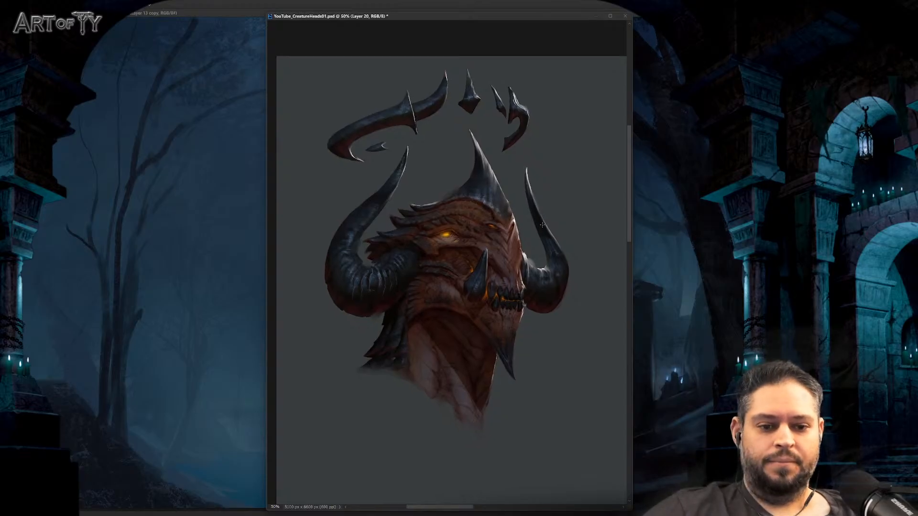
key("ctrl+1")
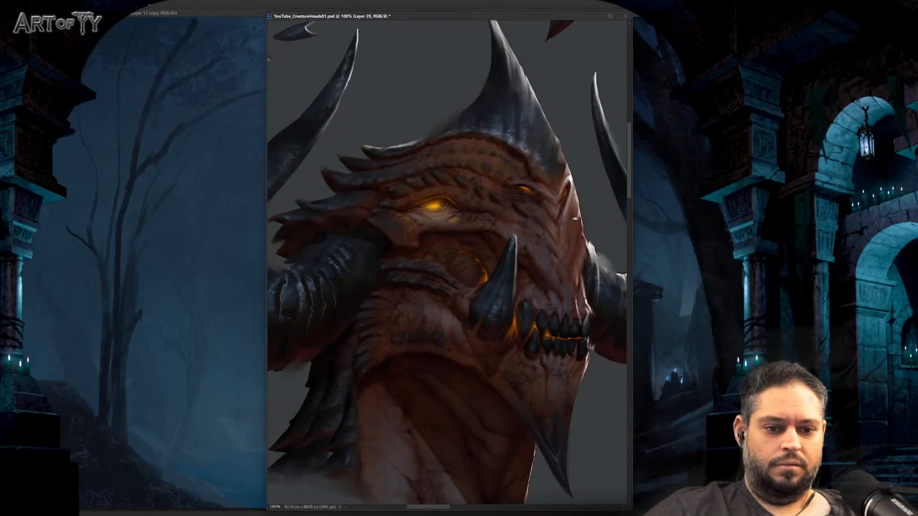
key("ctrl+minus")
key("ctrl+minus")
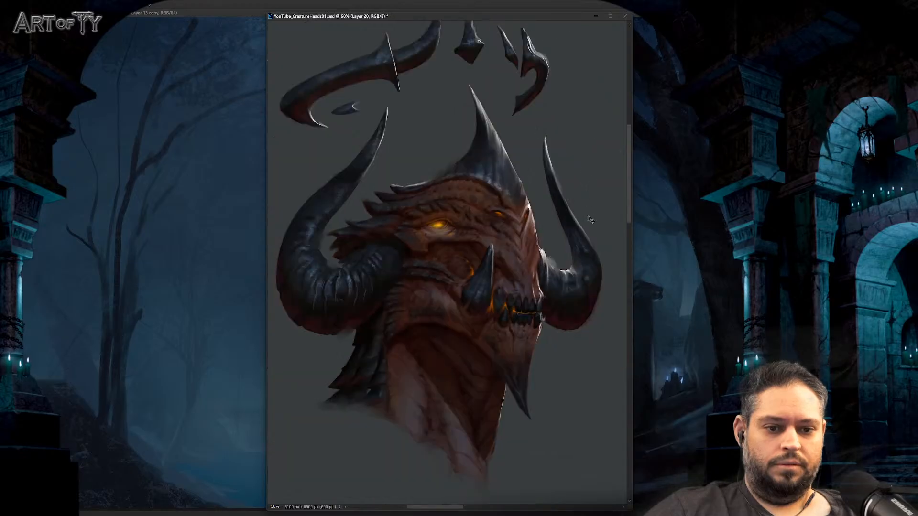
key("ctrl+plus")
left_click_drag(481, 127, 537, 204)
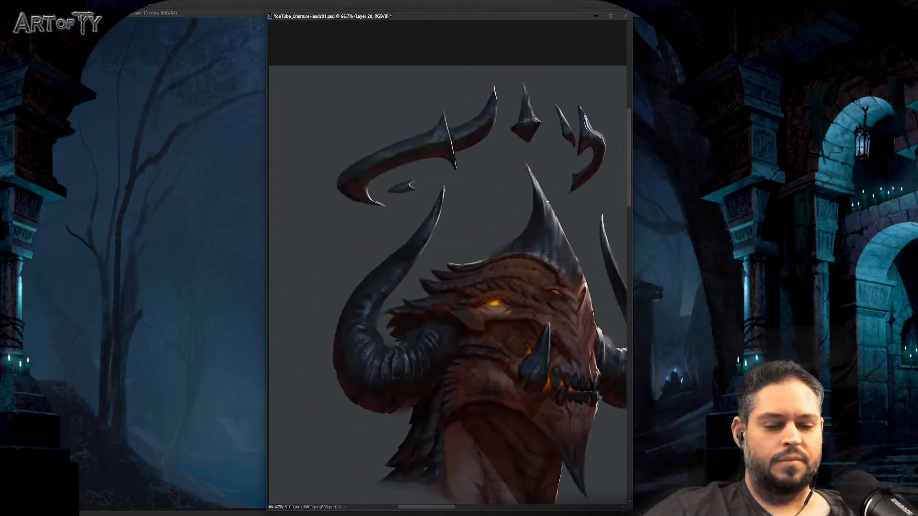
key("ctrl+shift+alt+n")
middle_click(537, 205)
left_click_drag(449, 143, 459, 205)
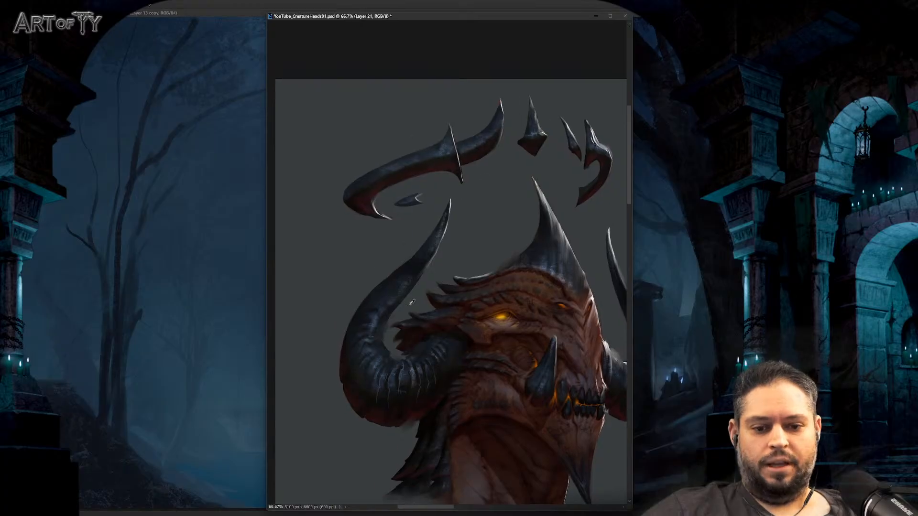
left_click_drag(420, 256, 429, 269)
scroll(429, 269, "up", 4)
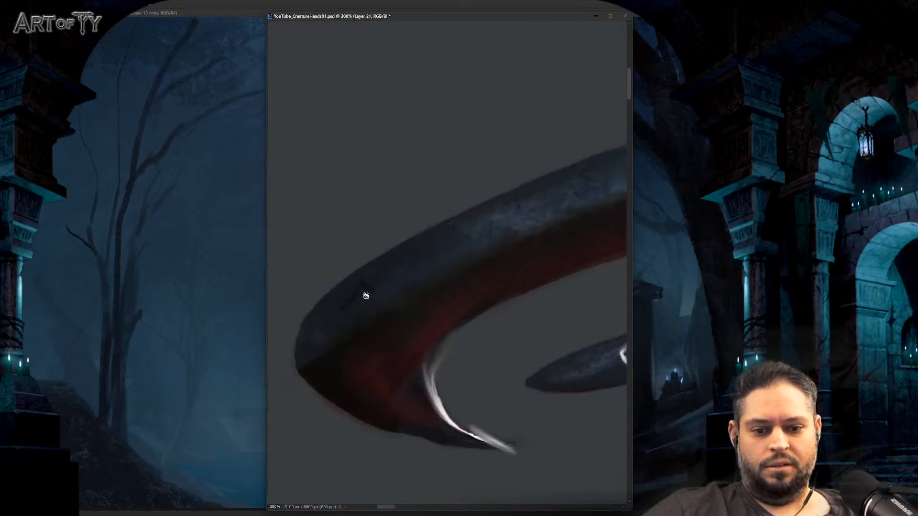
Step: Paint a row of small dark rune glyphs along the blue-grey upper face of the long curved crown piece
mouse_move(369, 296)
left_mouse_down()
mouse_move(371, 270)
mouse_move(383, 281)
mouse_move(377, 272)
mouse_move(420, 245)
mouse_move(410, 260)
mouse_move(455, 239)
mouse_move(364, 316)
left_mouse_up()
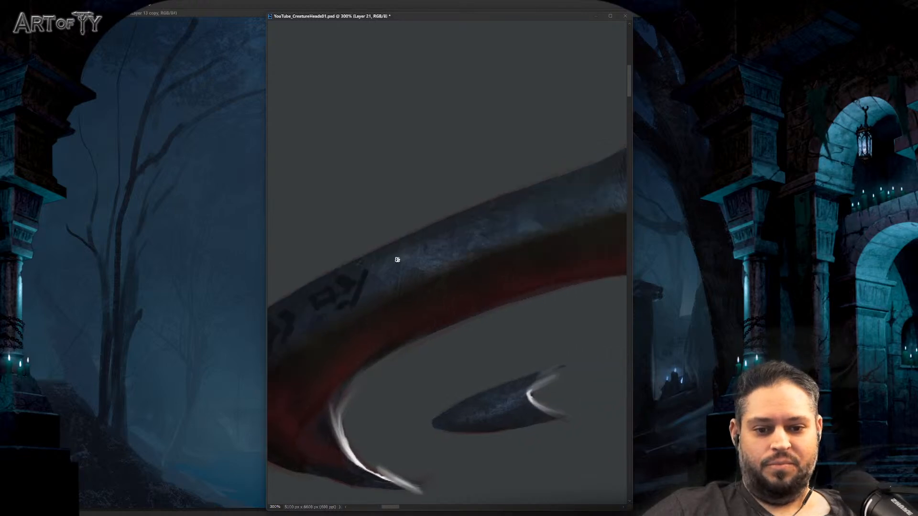
mouse_move(395, 260)
left_mouse_down()
mouse_move(412, 243)
mouse_move(423, 260)
mouse_move(432, 250)
mouse_move(422, 262)
mouse_move(451, 253)
mouse_move(440, 233)
left_mouse_up()
left_click_drag(371, 313, 358, 318)
mouse_move(478, 236)
left_mouse_down()
mouse_move(524, 207)
mouse_move(492, 242)
mouse_move(463, 253)
mouse_move(425, 250)
mouse_move(336, 272)
left_mouse_up()
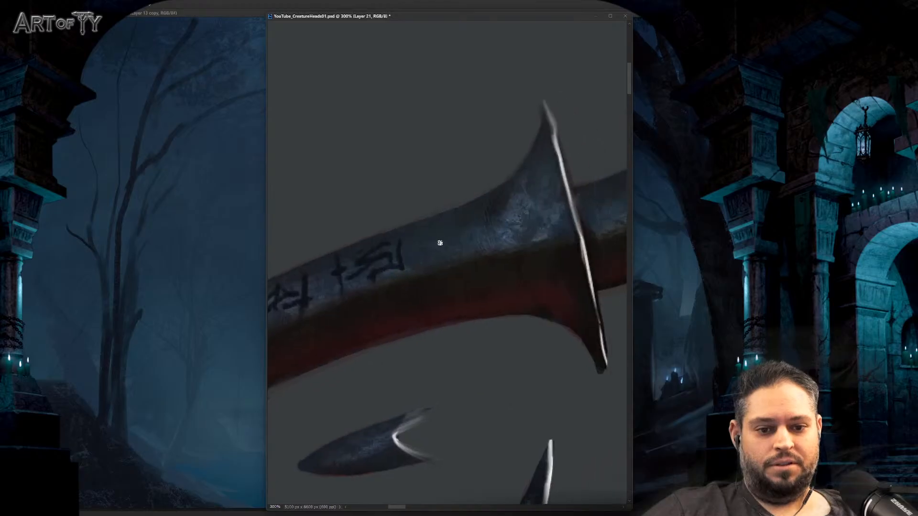
Step: Continue the dark runes up to the crown piece's spiked crossbar, redoing one stroke, and paint another rune just past it
mouse_move(427, 254)
left_mouse_down()
mouse_move(460, 217)
mouse_move(478, 211)
mouse_move(449, 238)
mouse_move(484, 238)
mouse_move(474, 219)
mouse_move(464, 224)
mouse_move(470, 258)
mouse_move(444, 230)
mouse_move(453, 233)
mouse_move(462, 273)
mouse_move(452, 267)
mouse_move(474, 249)
mouse_move(430, 256)
left_mouse_up()
key("ctrl+z")
left_click_drag(481, 227, 486, 253)
key("h")
left_click(561, 238)
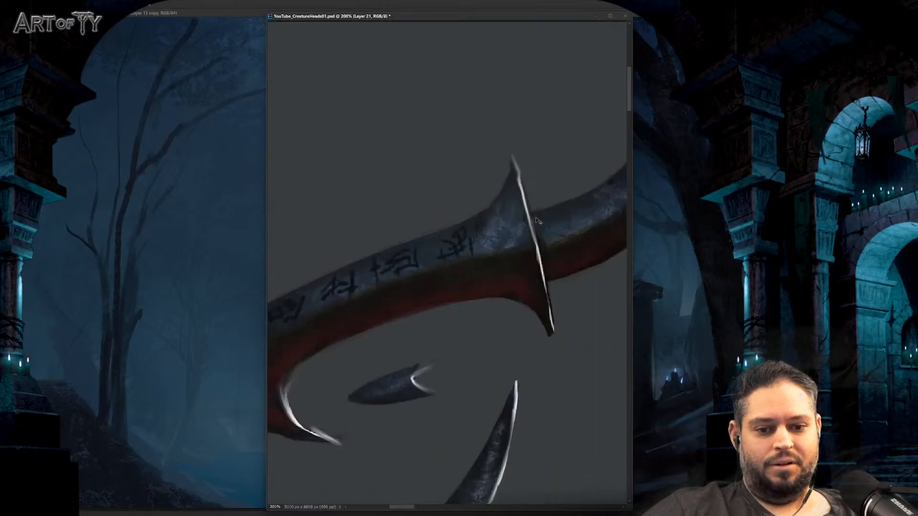
mouse_move(560, 239)
left_mouse_down()
mouse_move(421, 257)
mouse_move(404, 267)
mouse_move(416, 251)
mouse_move(419, 260)
left_mouse_up()
left_click_drag(396, 265, 432, 253)
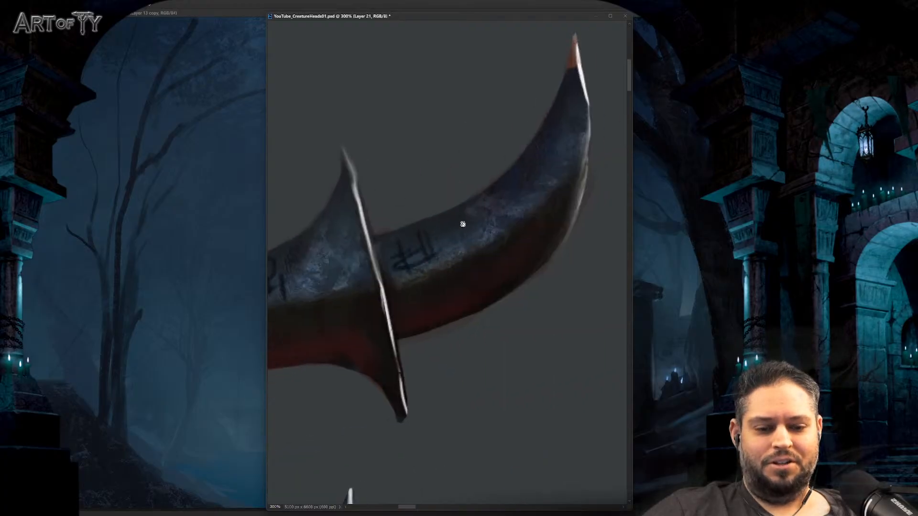
Step: Paint more dark rune glyphs on the long curved crown piece, between the spiked crossbar and its upturned tip
left_click_drag(464, 225, 499, 200)
mouse_move(470, 239)
left_mouse_down()
mouse_move(486, 197)
mouse_move(499, 189)
mouse_move(481, 232)
mouse_move(487, 212)
mouse_move(511, 203)
mouse_move(483, 239)
left_mouse_up()
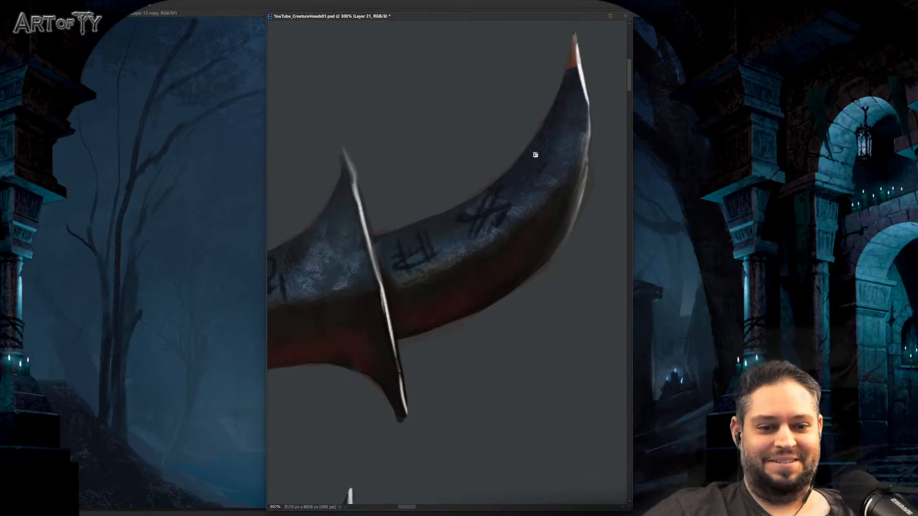
mouse_move(534, 160)
left_mouse_down()
mouse_move(545, 138)
mouse_move(556, 163)
mouse_move(550, 193)
left_mouse_up()
key("ctrl+minus")
key("ctrl+minus")
key("ctrl+minus")
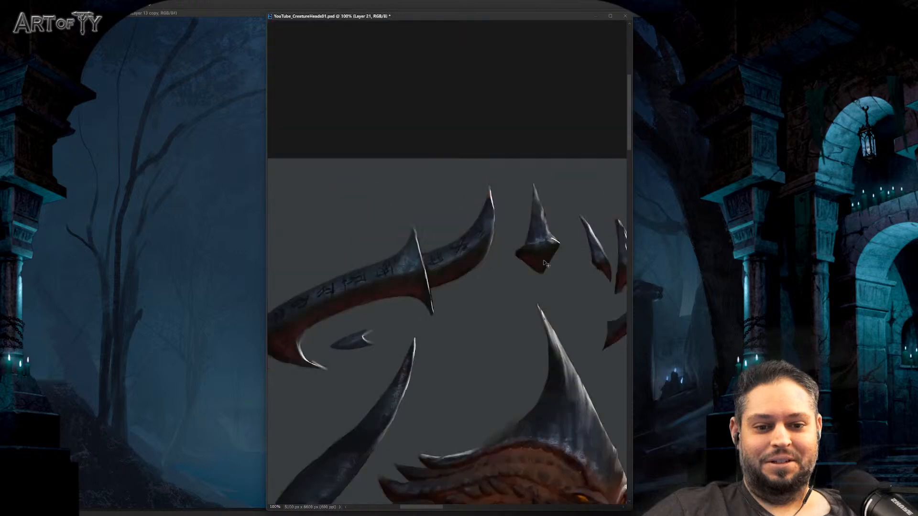
key("ctrl+plus")
key("ctrl+plus")
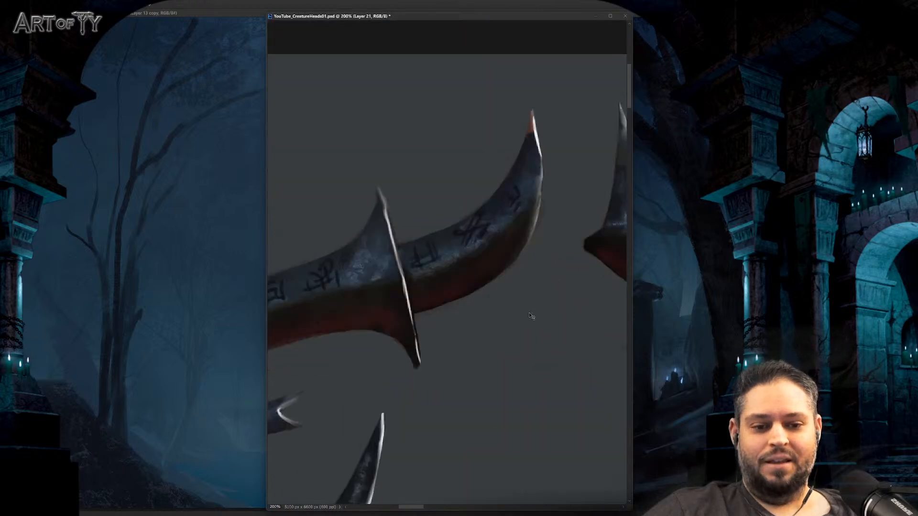
key("ctrl+minus")
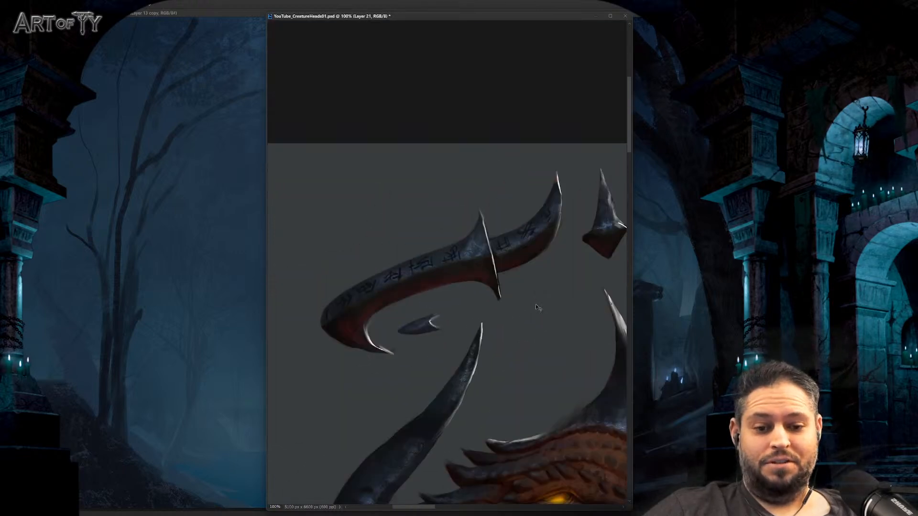
Step: Add small dark rune marks down the face of the floating spike with the diamond-shaped base
left_click_drag(545, 301, 403, 310)
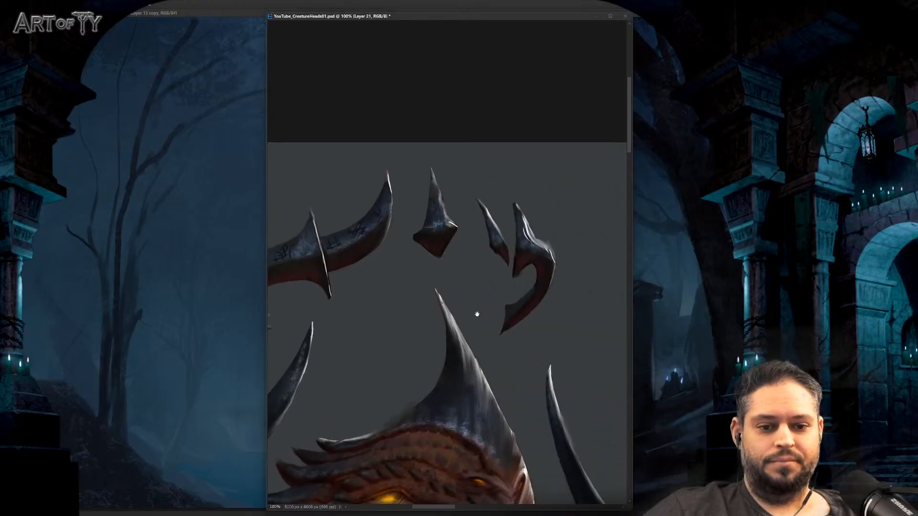
left_click_drag(475, 316, 458, 331)
key("ctrl+plus")
key("ctrl+plus")
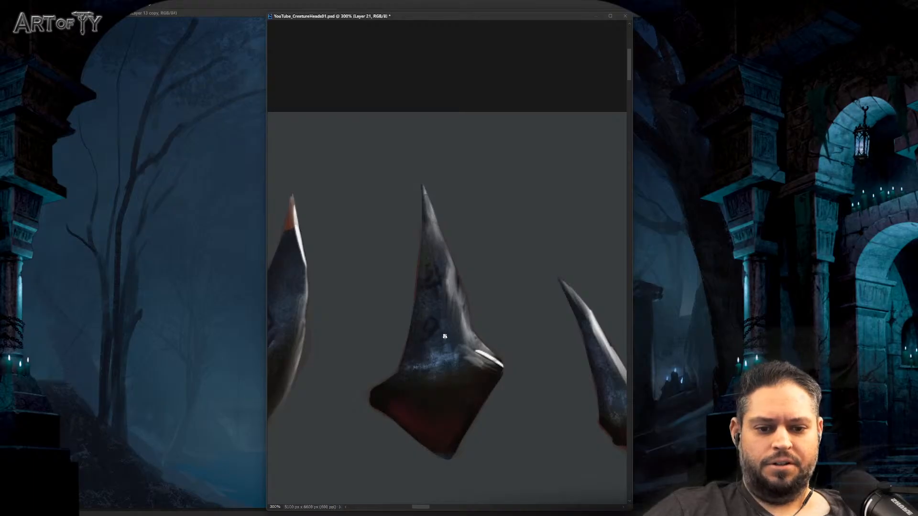
key("ctrl+minus")
key("ctrl+minus")
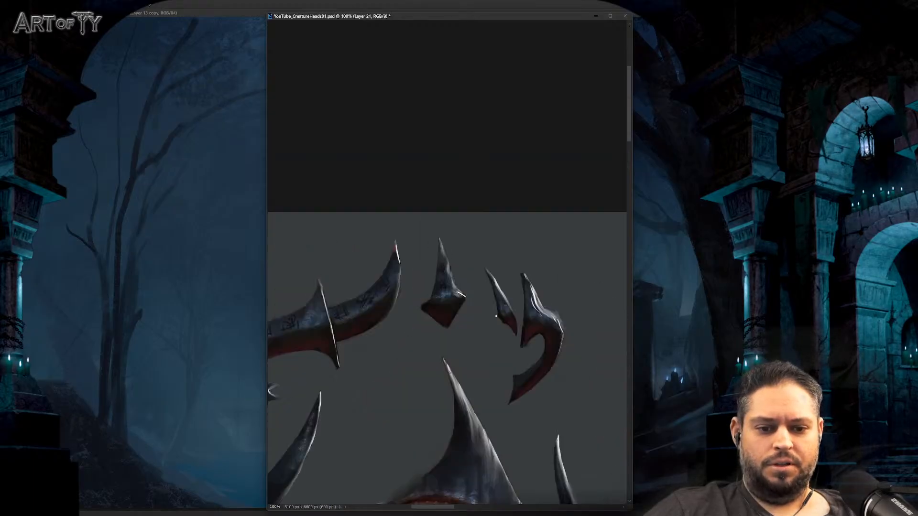
key("ctrl+minus")
key("ctrl+minus")
left_click_drag(553, 312, 541, 174)
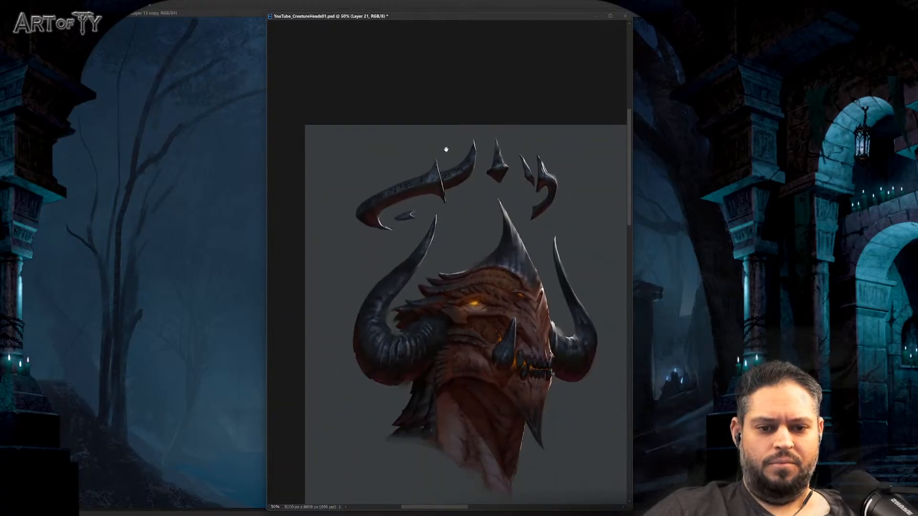
Step: Touch up the rune glyphs on the long crown piece one after another, from the crossbar towards its hooked end
scroll(451, 162, "up", 4)
left_click_drag(458, 159, 497, 239)
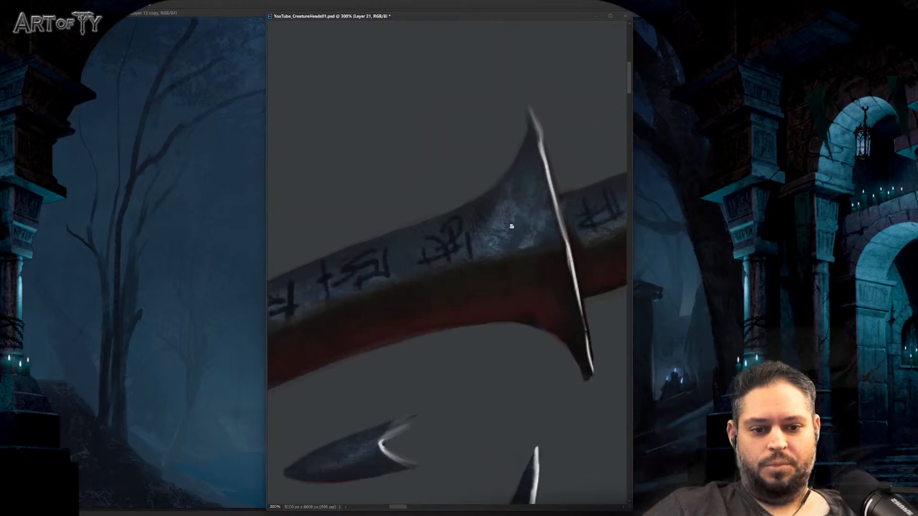
scroll(483, 238, "up", 1)
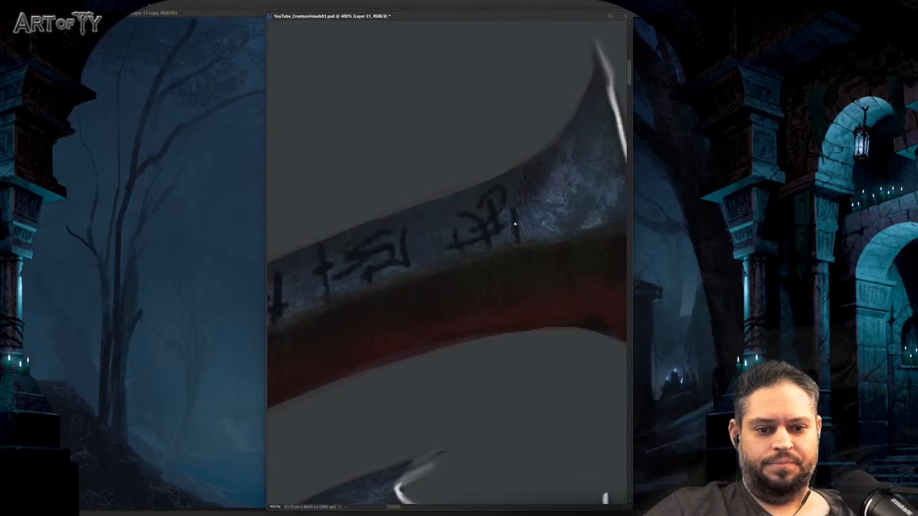
left_click_drag(427, 300, 510, 256)
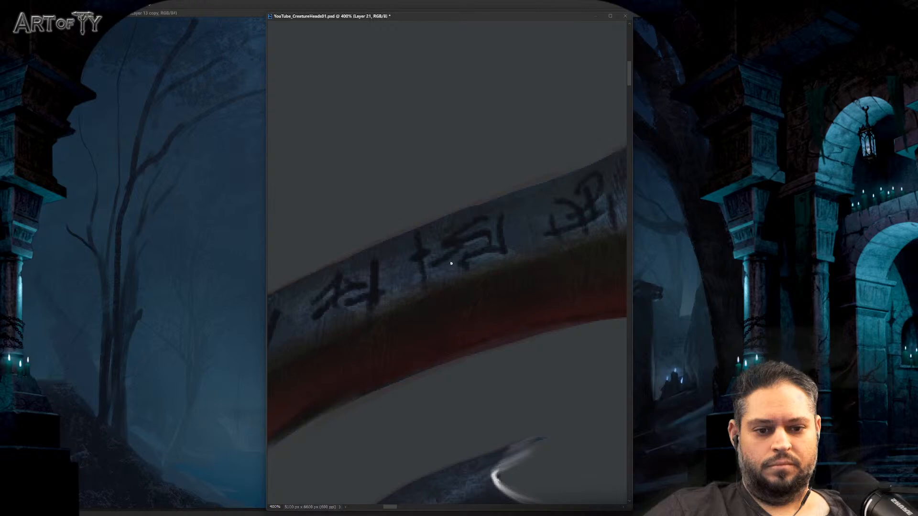
left_click_drag(415, 270, 492, 261)
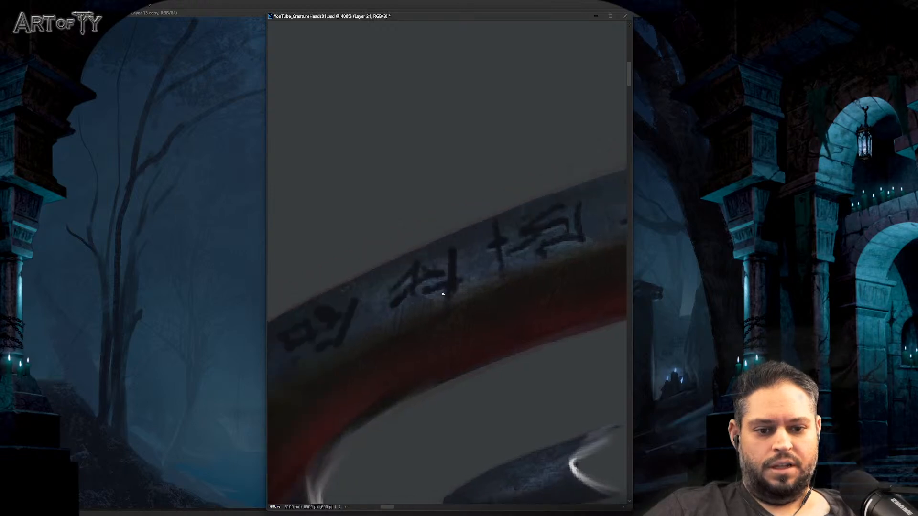
left_click_drag(406, 321, 468, 308)
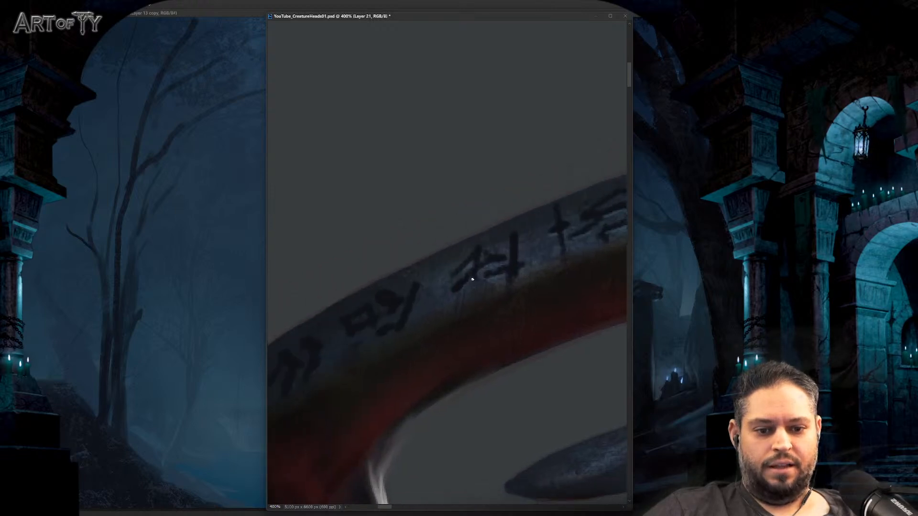
left_click_drag(400, 327, 472, 300)
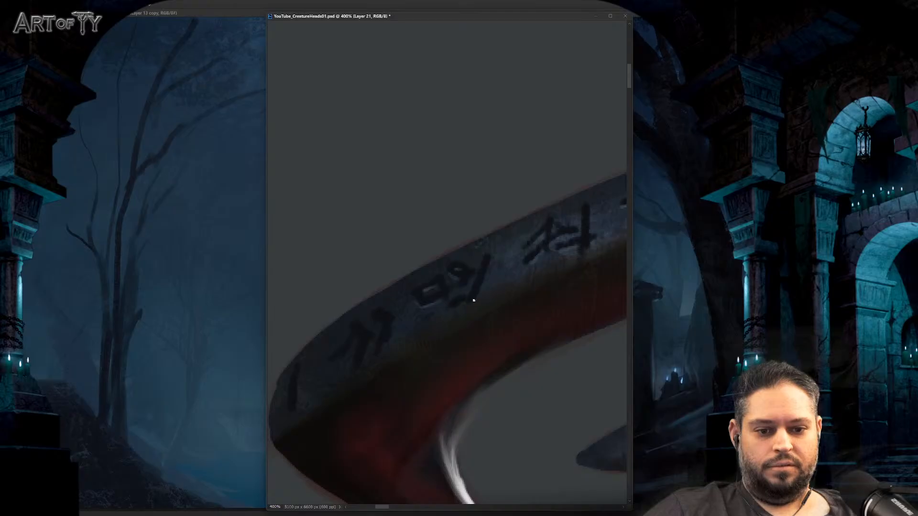
key("ctrl+minus")
key("ctrl+minus")
key("ctrl+minus")
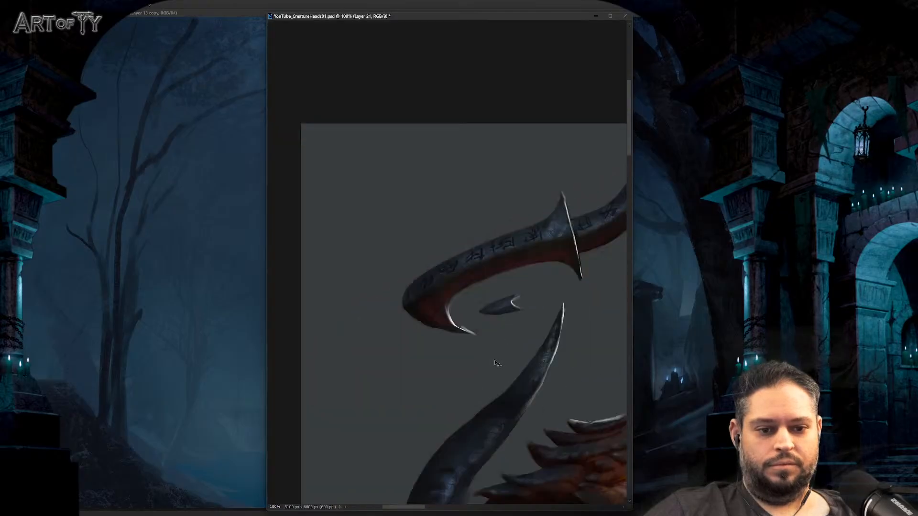
Step: Refine the runes at the crown piece's hooked end and those between the crossbar and the upturned tip
key("ctrl+minus")
key("ctrl+plus")
key("ctrl+plus")
key("ctrl+plus")
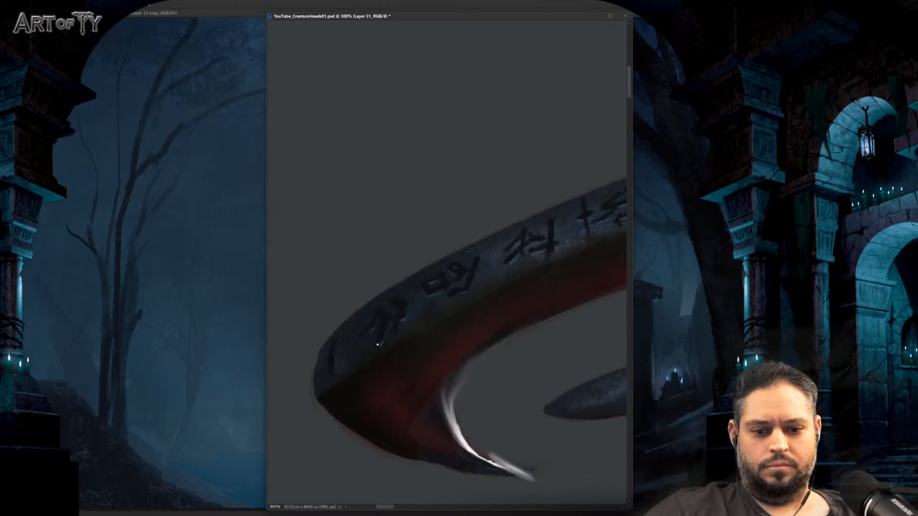
left_click_drag(336, 359, 409, 262)
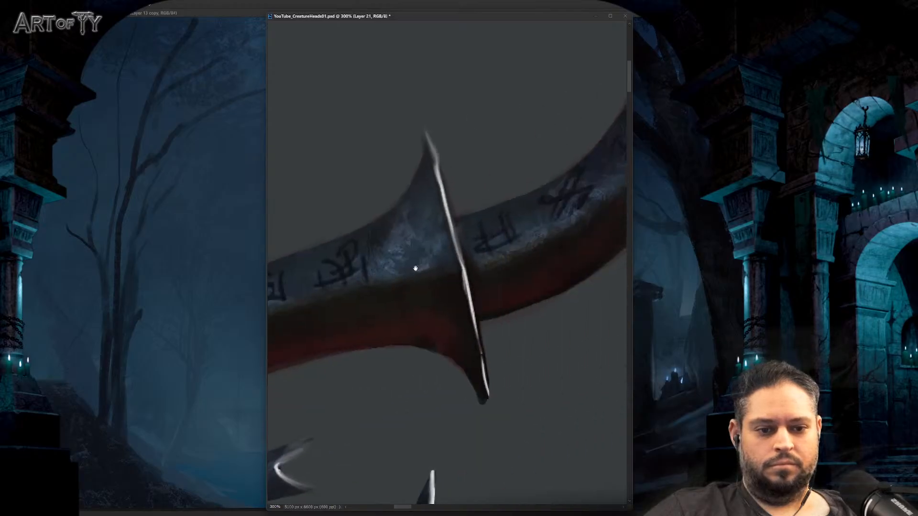
left_click_drag(535, 227, 501, 249)
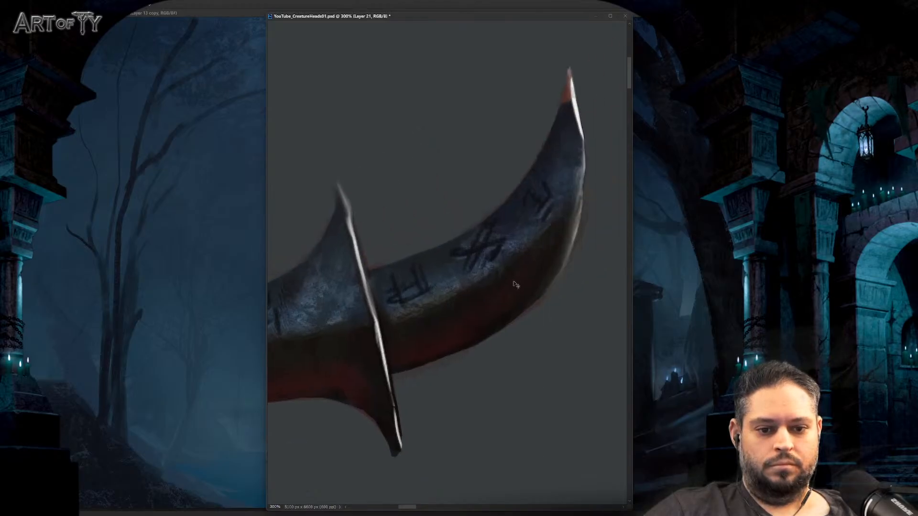
key("ctrl+minus")
key("ctrl+minus")
key("ctrl+minus")
Step: Touch up the dark rune marks on the floating diamond-based spike
key("ctrl+plus")
key("ctrl+plus")
key("ctrl+plus")
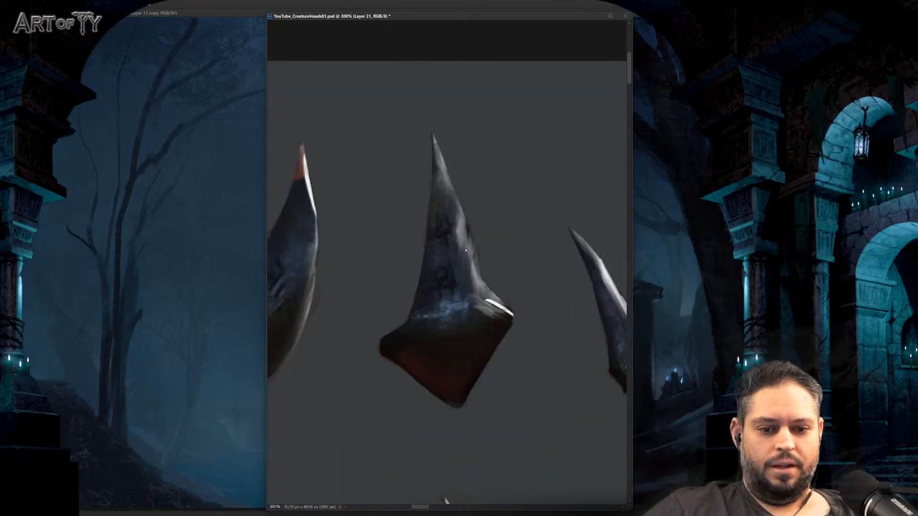
left_click_drag(450, 246, 452, 292)
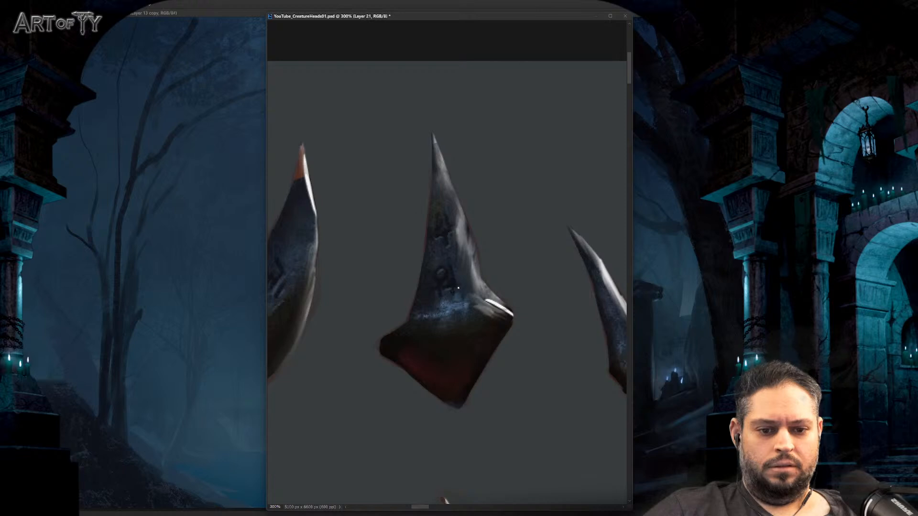
key("ctrl+minus")
key("ctrl+minus")
key("ctrl+minus")
key("ctrl+minus")
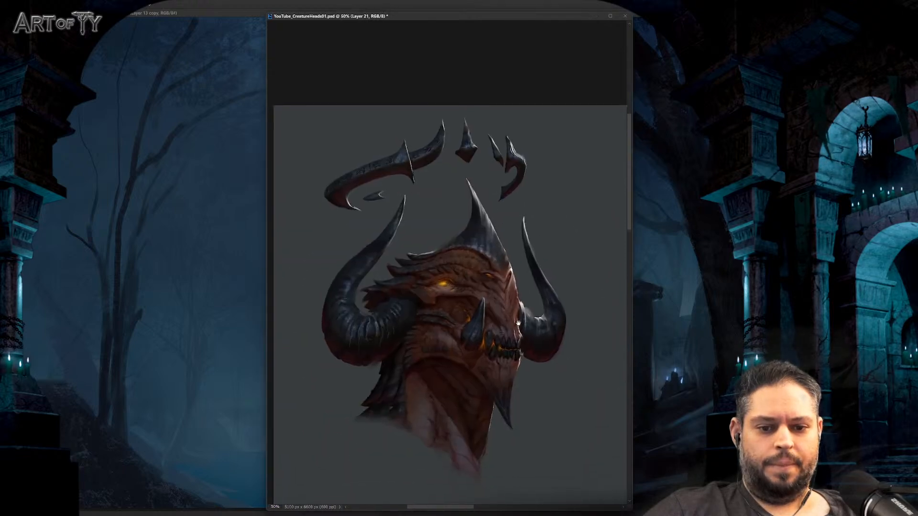
Step: Create a new layer and scatter small orange ember specks around the creature's teeth with a speckle brush, redoing the first attempt
left_click_drag(553, 295, 554, 280)
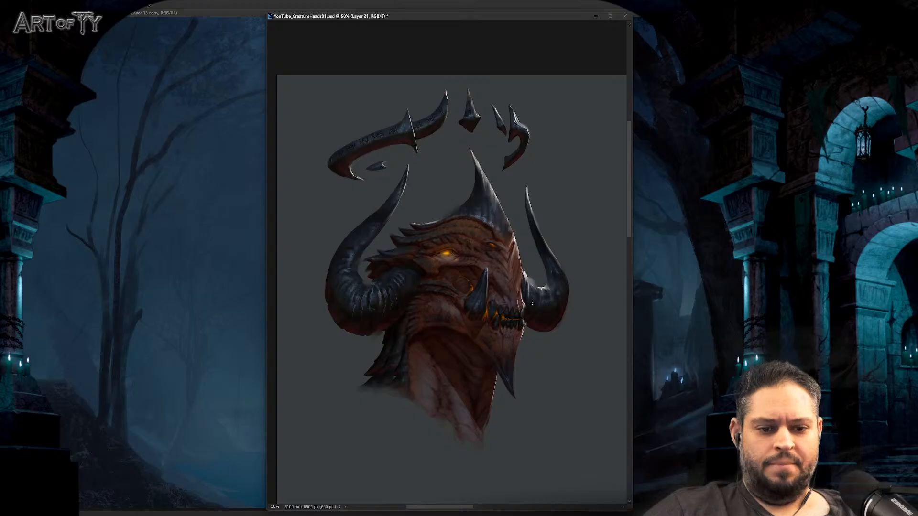
left_click_drag(547, 304, 545, 301)
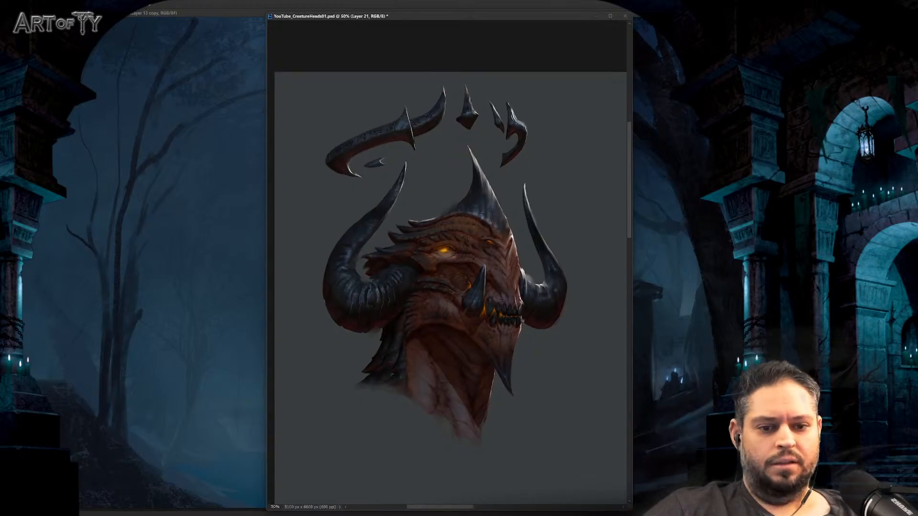
key("ctrl+shift+alt+n")
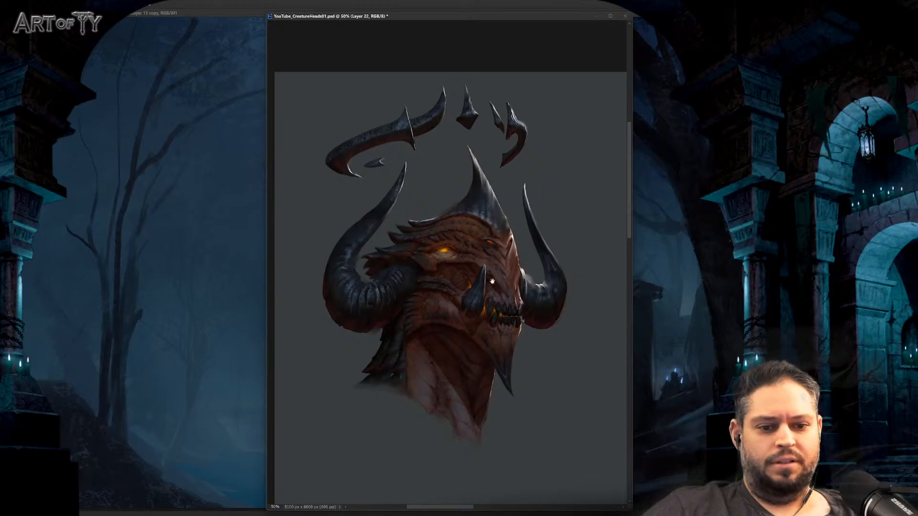
left_click_drag(520, 300, 475, 244)
key("ctrl+plus")
key("ctrl+plus")
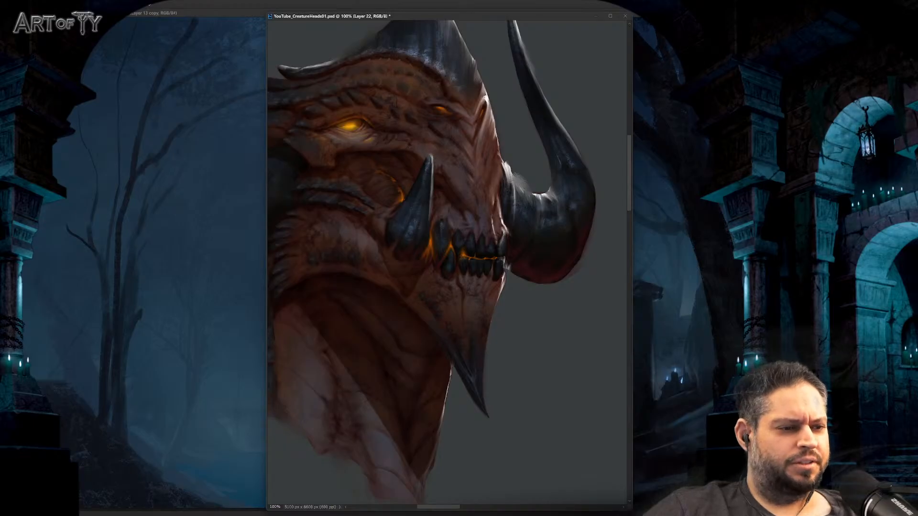
left_click_drag(494, 258, 506, 278)
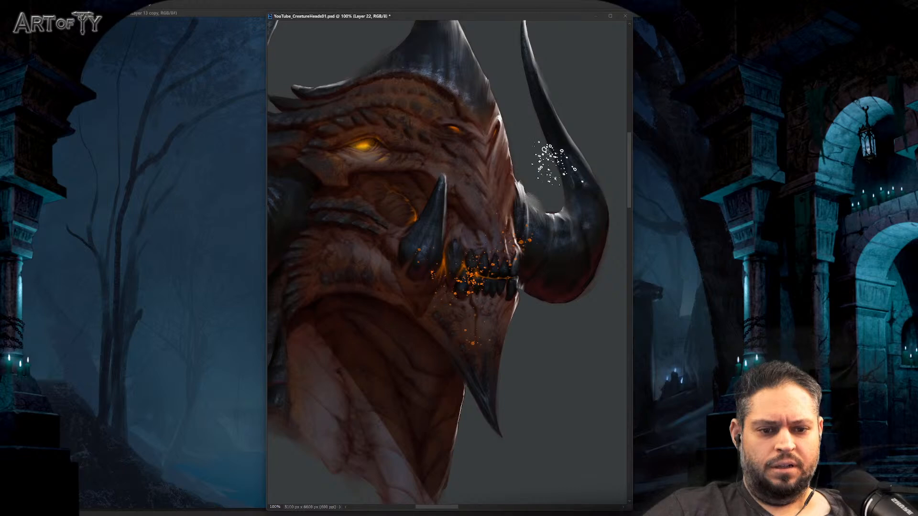
left_click_drag(487, 266, 459, 249)
left_click_drag(545, 186, 536, 206)
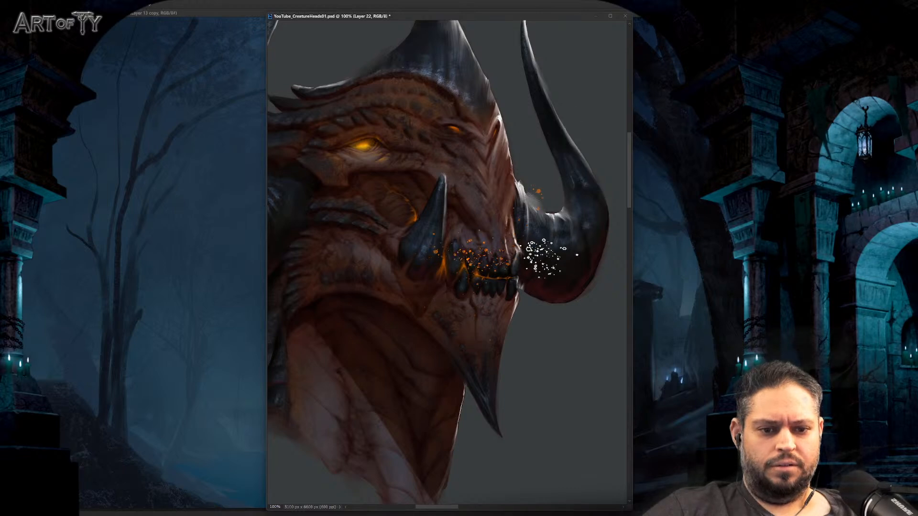
Step: Transform the ember specks, reshaping them closer to the teeth and pulling their outer corner up beside the far horn
key("ctrl+t")
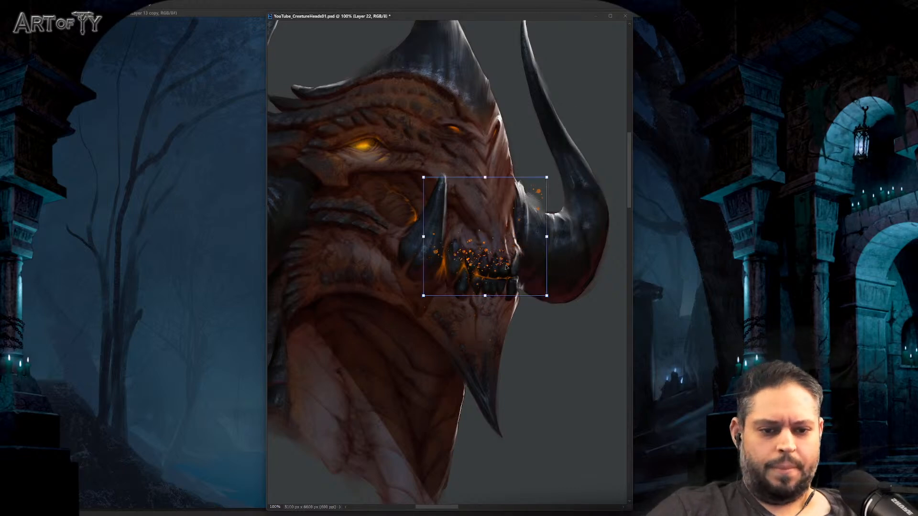
right_click(505, 267)
left_click(515, 309)
left_click_drag(461, 227, 475, 253)
mouse_move(547, 177)
left_mouse_down()
mouse_move(555, 188)
mouse_move(544, 199)
mouse_move(556, 171)
left_mouse_up()
key("Return")
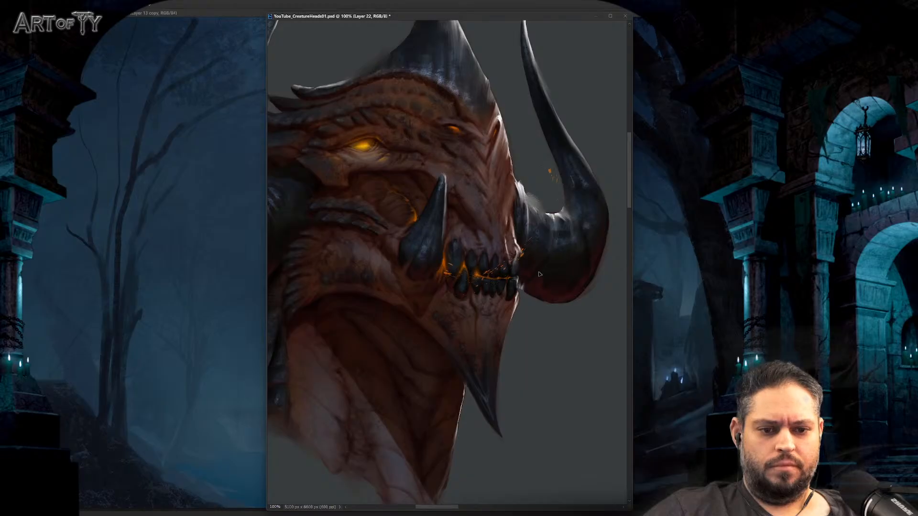
Step: Examine the ember specks around the mouth against the whole horned head, both close up and from a distance
key("ctrl+minus")
key("ctrl+minus")
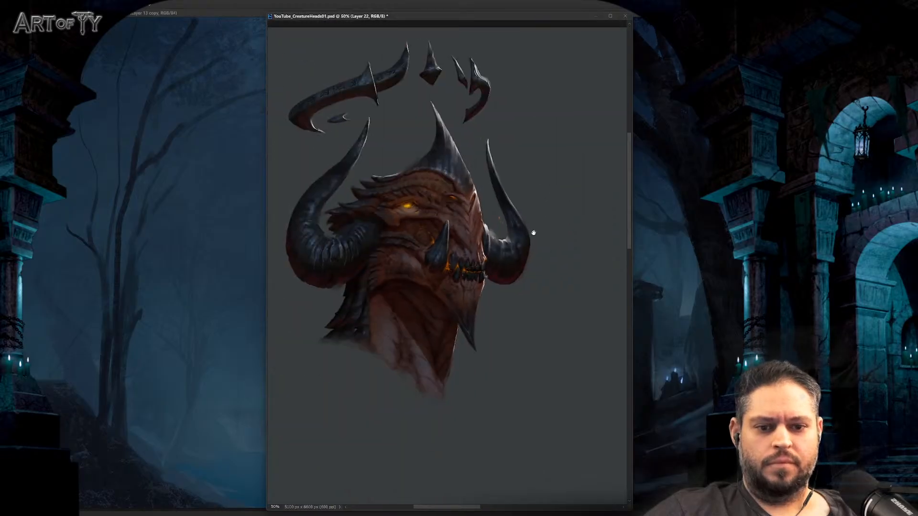
key("ctrl+plus")
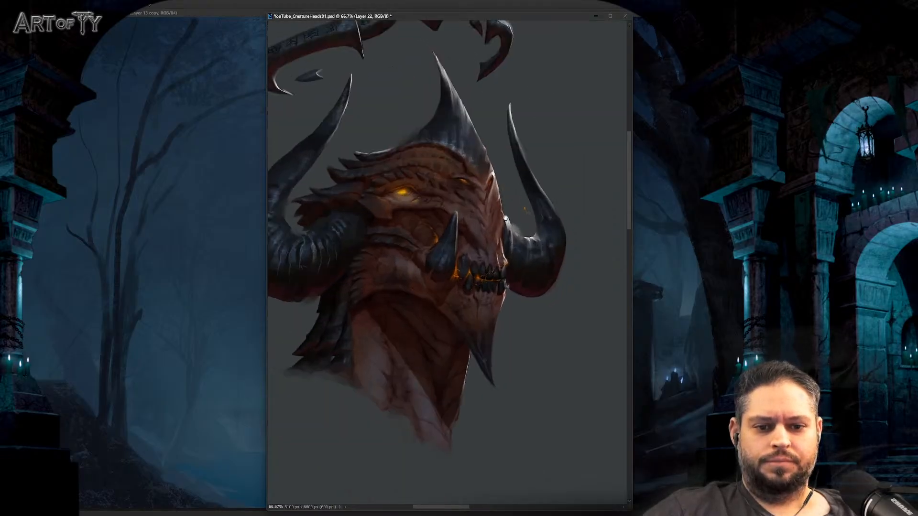
left_click_drag(463, 288, 480, 298)
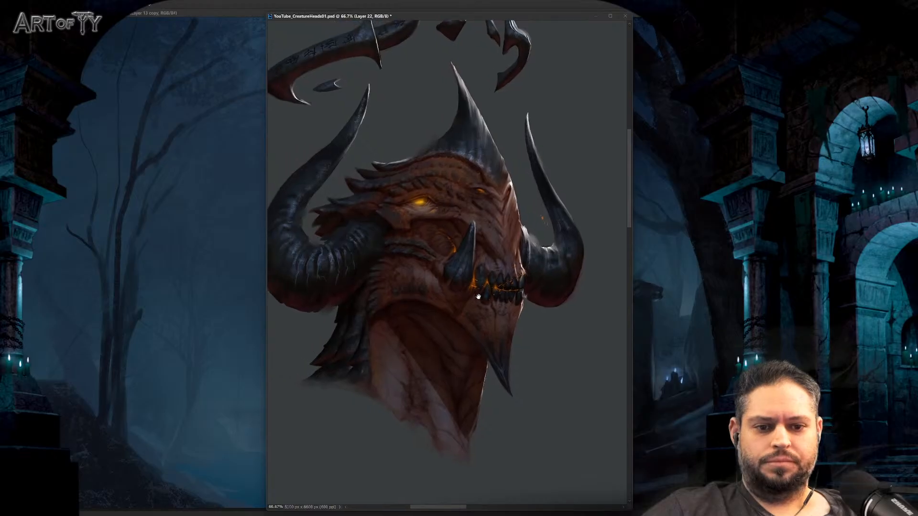
left_click_drag(497, 234, 492, 248)
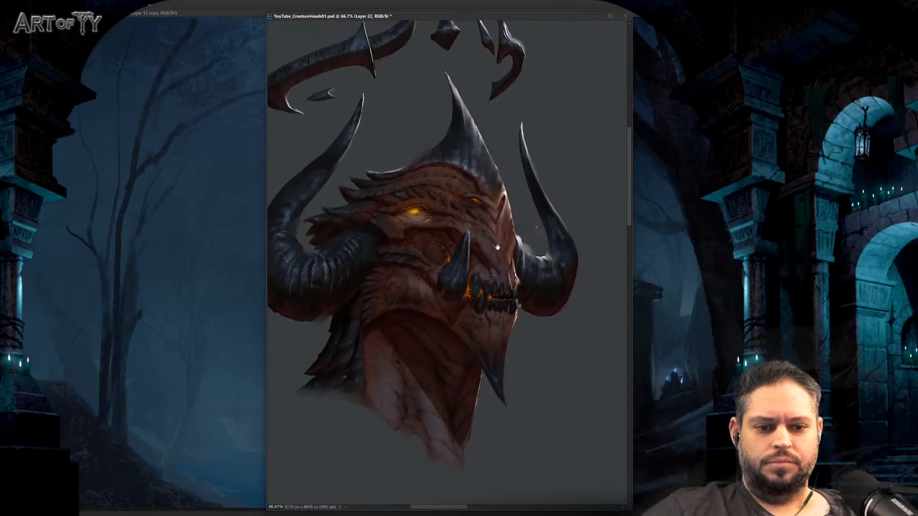
scroll(495, 247, "up", 3)
scroll(483, 256, "down", 3)
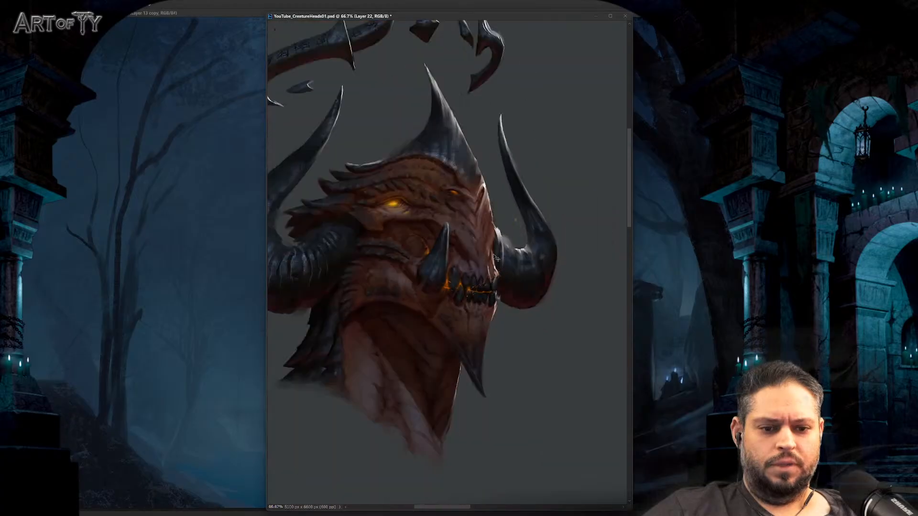
left_click_drag(484, 319, 500, 324)
left_click_drag(472, 365, 506, 349)
scroll(505, 349, "down", 1)
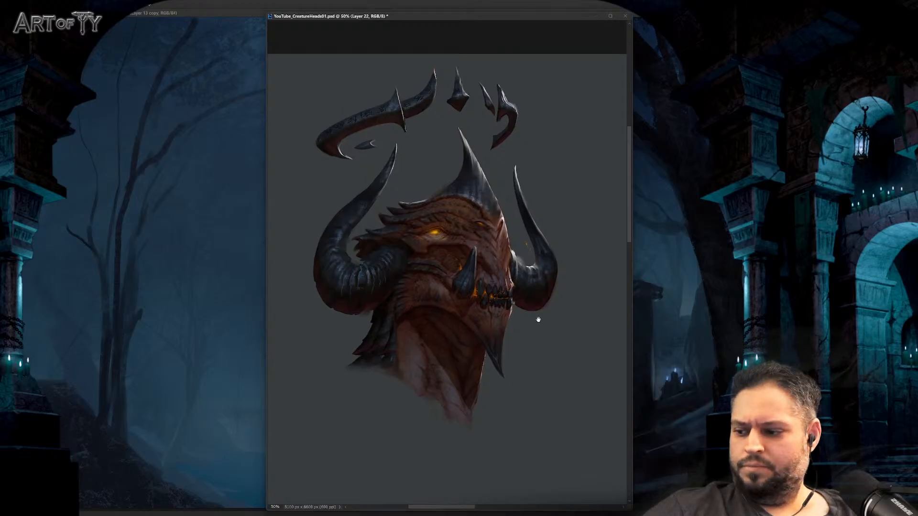
Step: Save the painting and check the horned head's values by toggling the greyscale proof view on and off
key("ctrl+s")
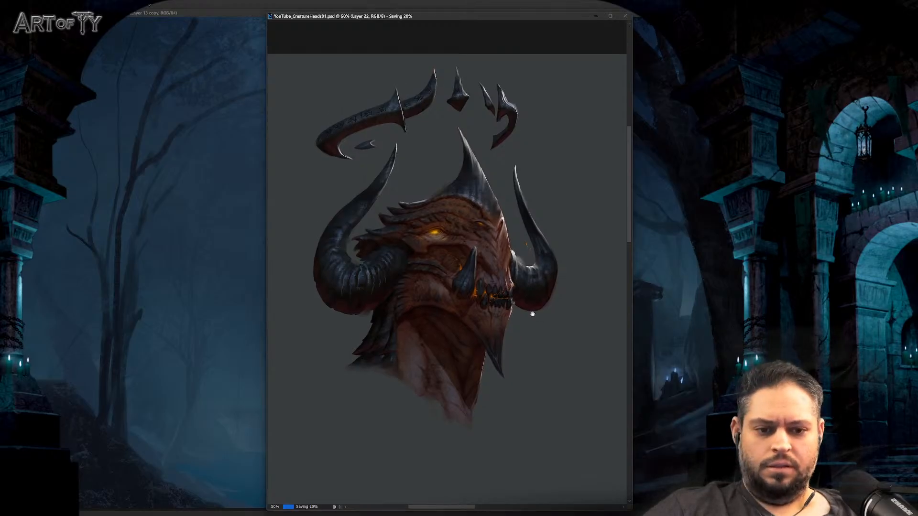
key("ctrl+y")
key("ctrl+y")
key("ctrl+y")
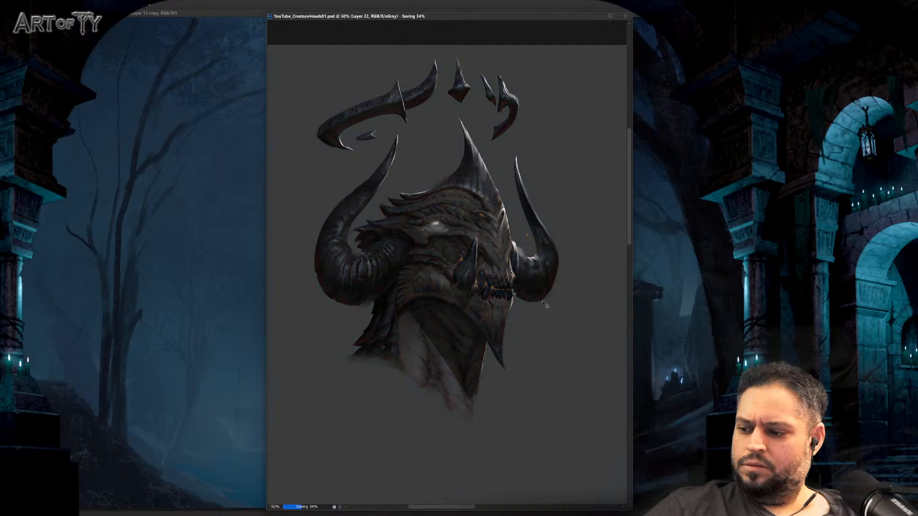
key("ctrl+y")
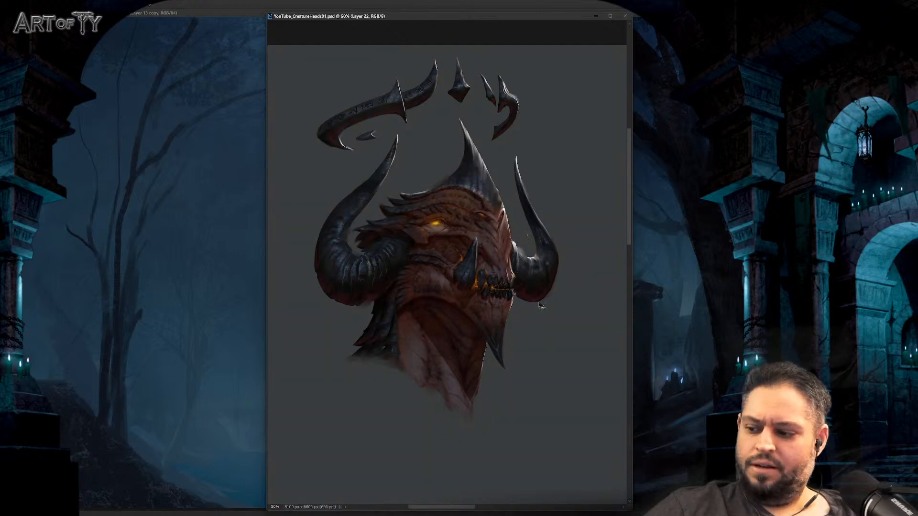
key("ctrl+y")
key("ctrl+y")
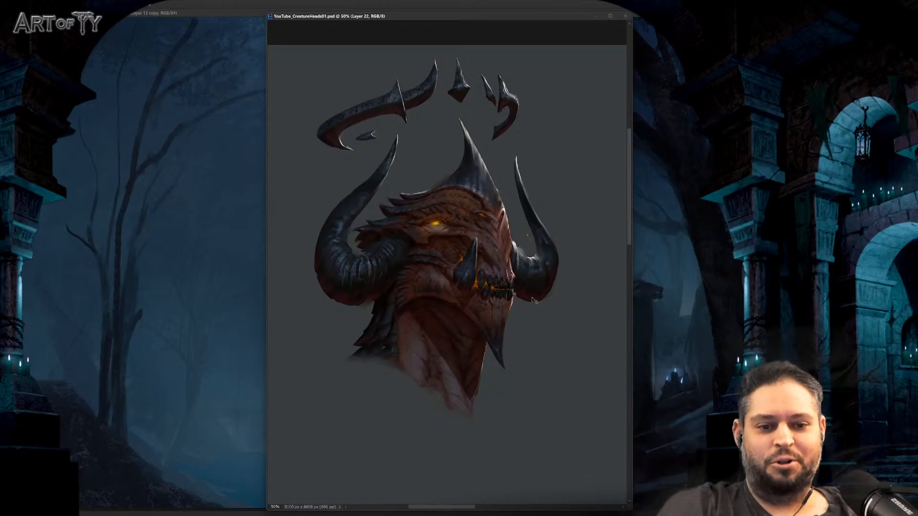
Step: Review the painted horned head from a distance at 25% zoom against the empty canvas around it
left_click_drag(613, 209, 585, 229)
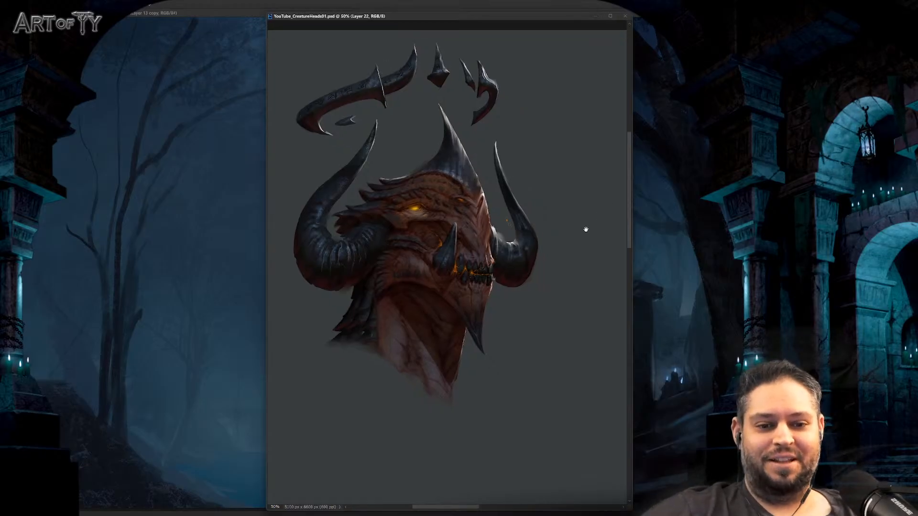
key("ctrl+minus")
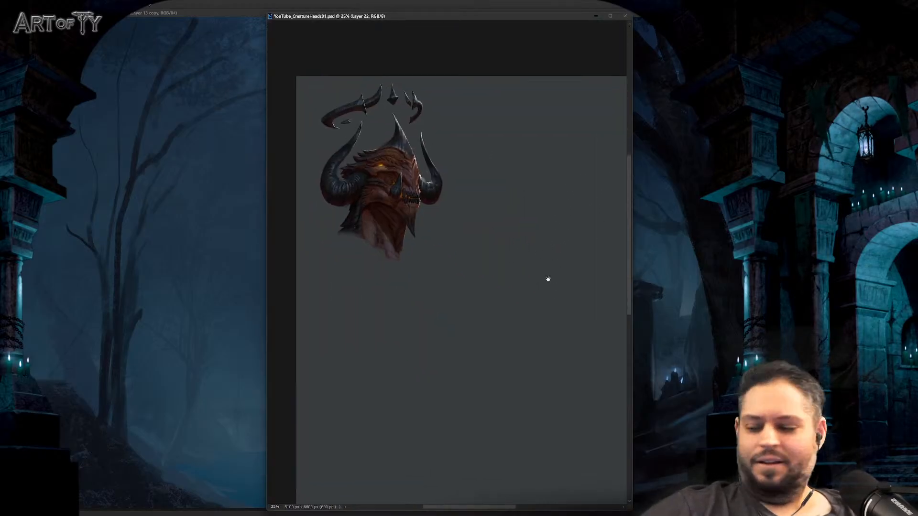
left_click_drag(547, 278, 561, 283)
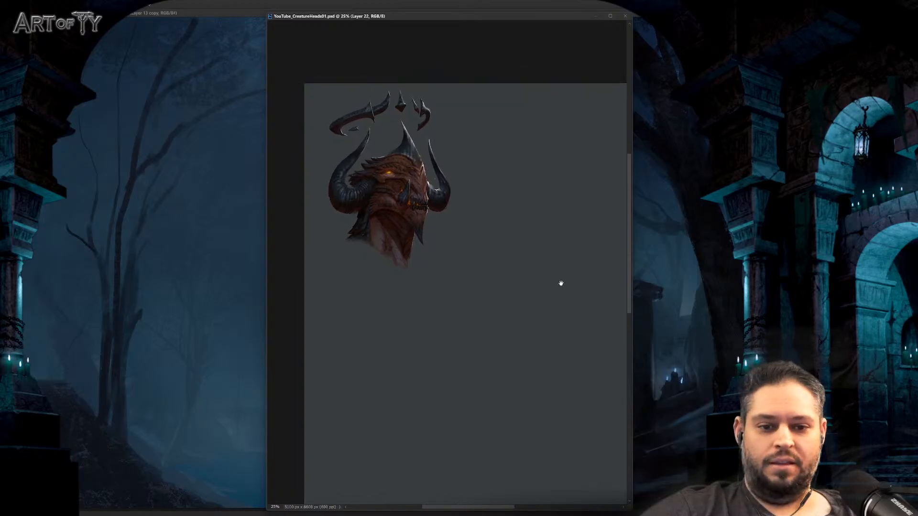
scroll(561, 292, "down", 1)
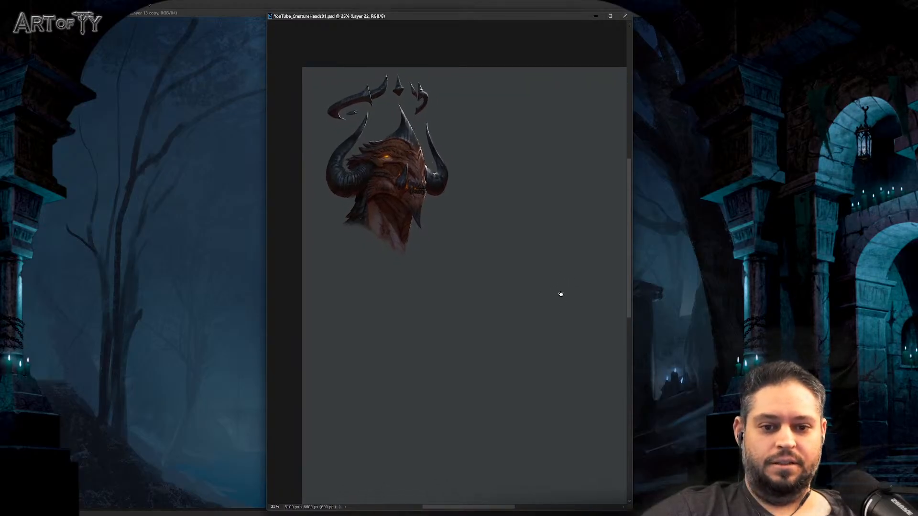
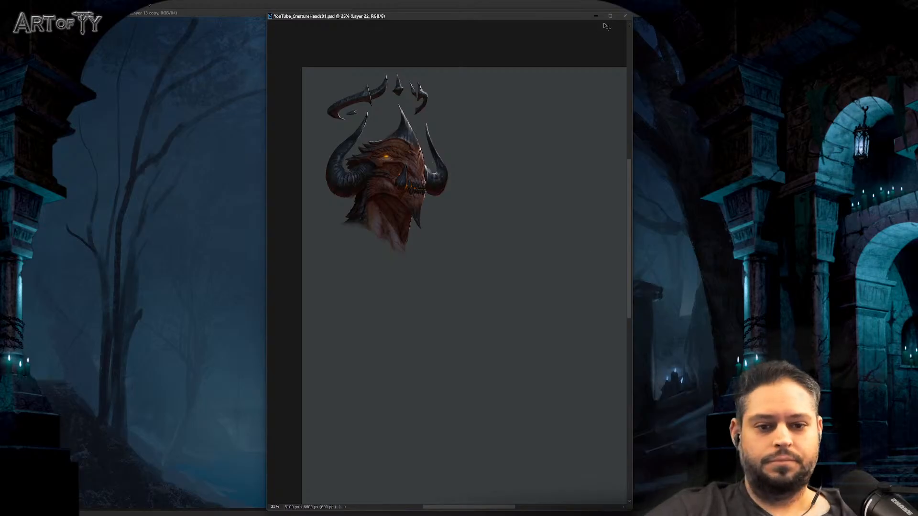
left_click_drag(531, 164, 528, 254)
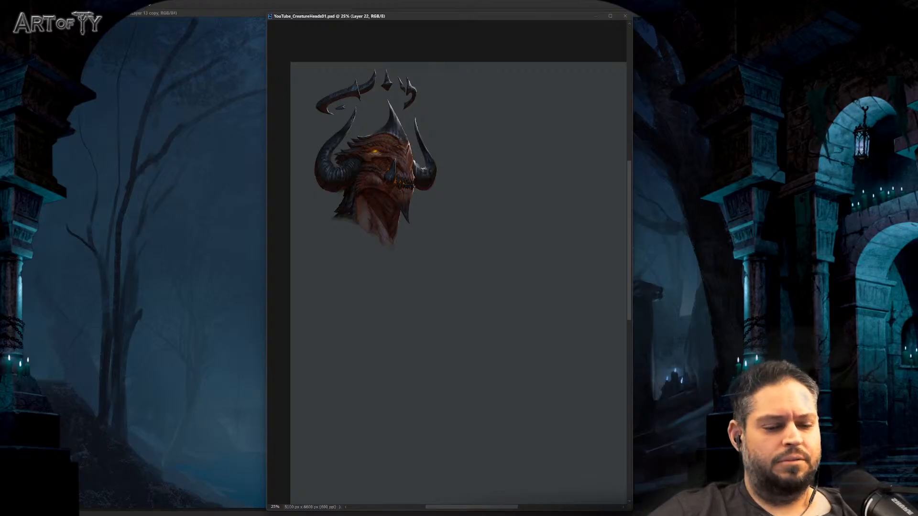
left_click_drag(563, 328, 559, 329)
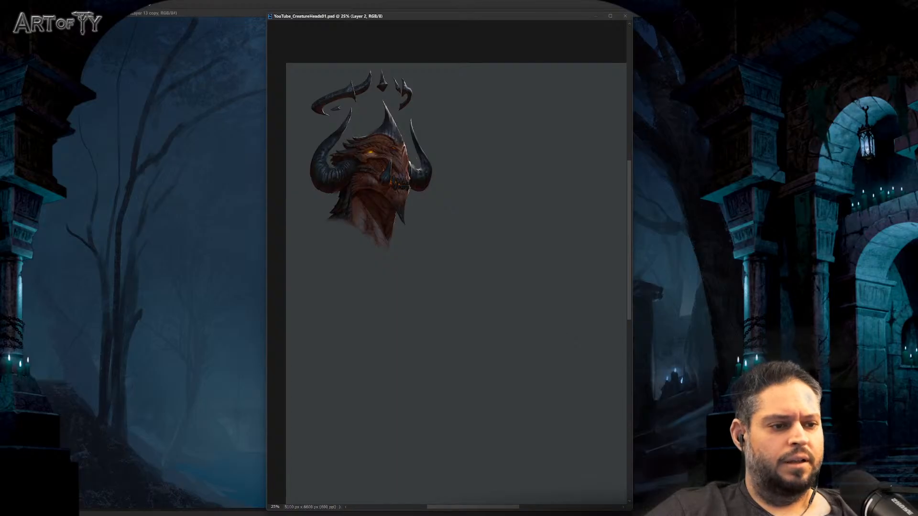
left_click_drag(557, 273, 579, 271)
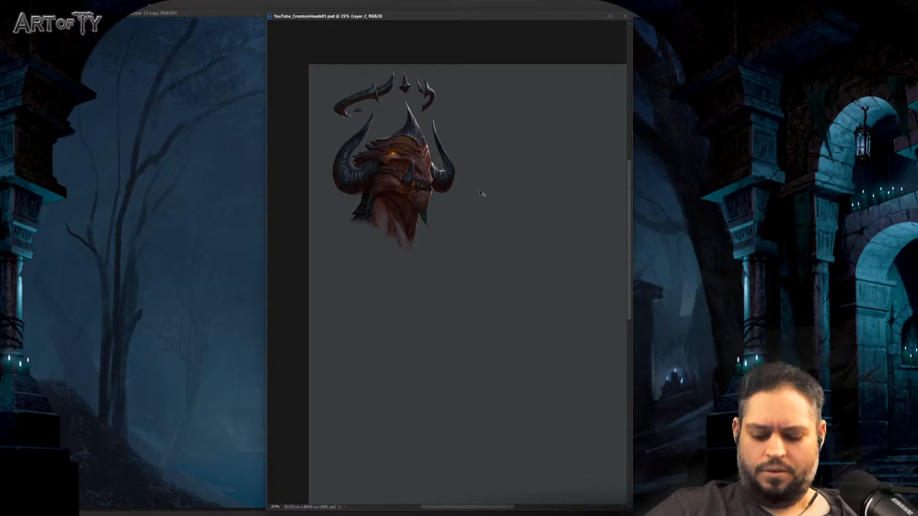
Step: Open a second window of YouTube_CreatureHeads01.psd and frame the painted horned head in it
left_click(134, 3)
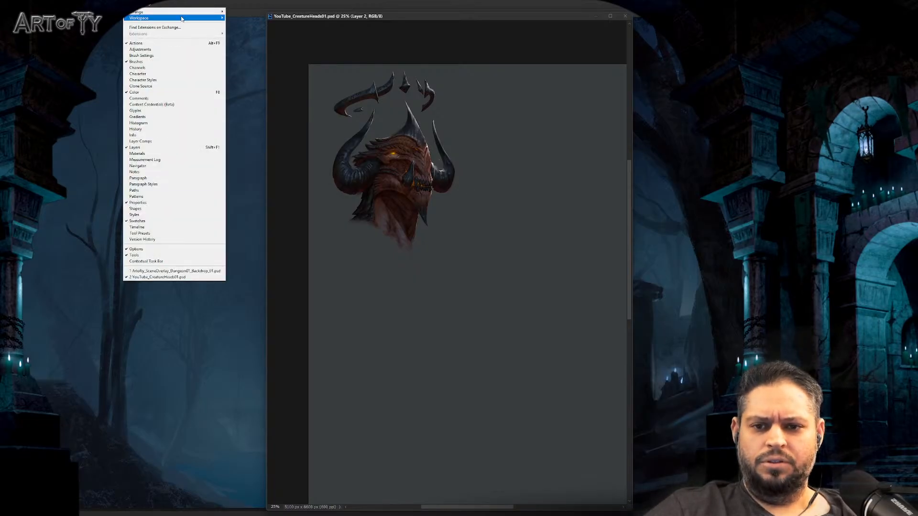
mouse_move(191, 14)
left_click(277, 134)
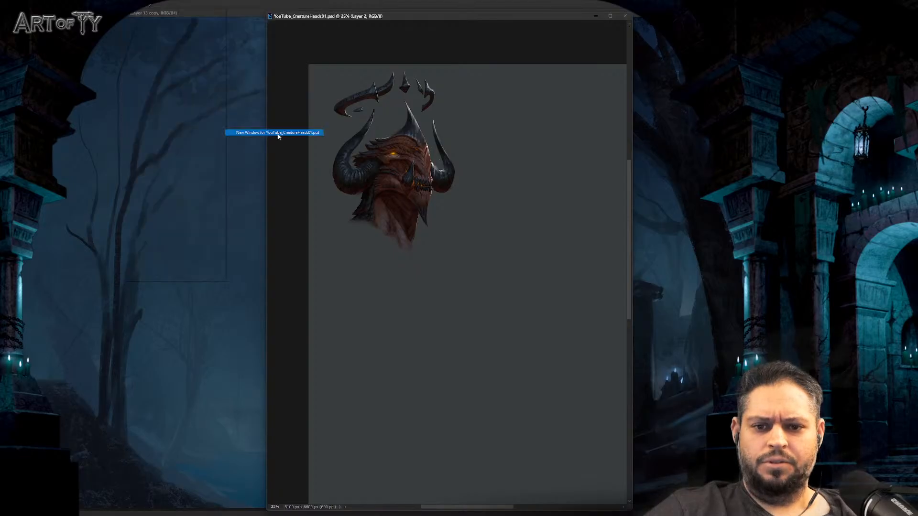
left_click_drag(132, 138, 208, 185)
key("ctrl+plus")
key("ctrl+plus")
key("ctrl+plus")
key("ctrl+minus")
left_click_drag(203, 219, 206, 231)
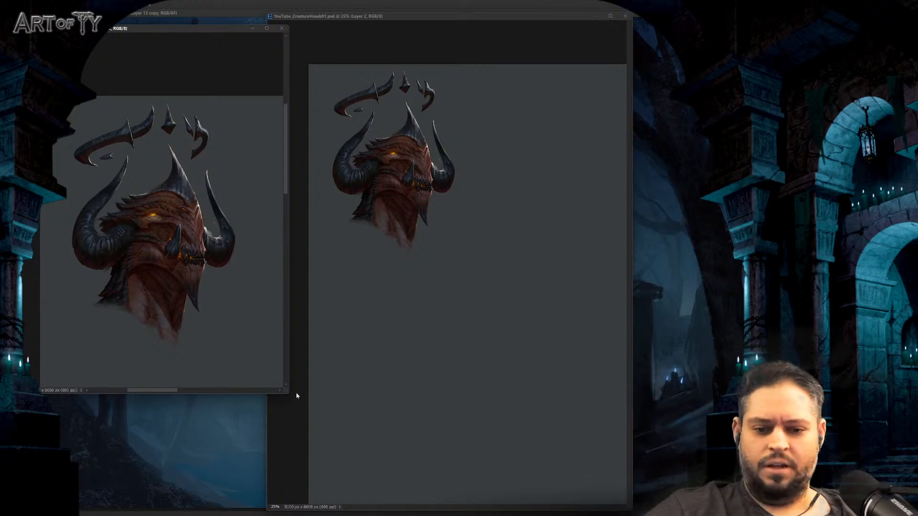
Step: Shrink the second window, place it beside the main canvas and recentre the horned head in it
left_click_drag(296, 396, 264, 347)
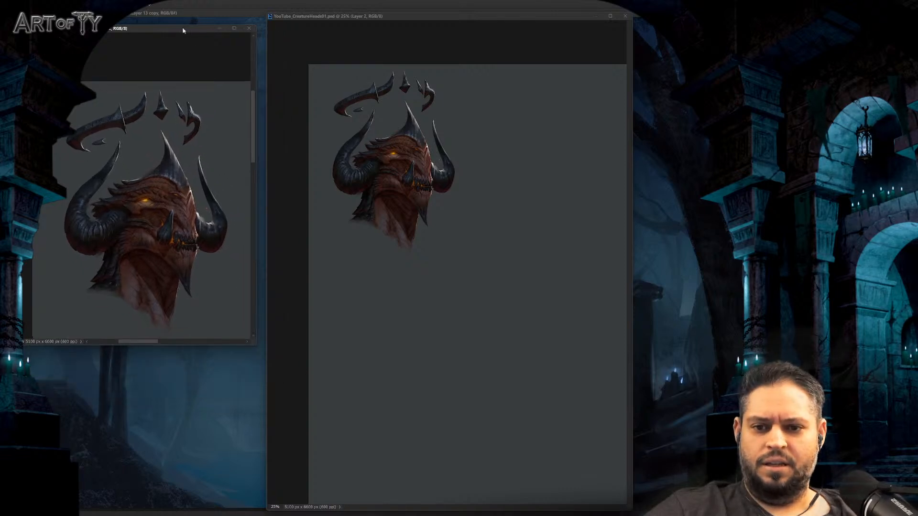
left_click_drag(183, 30, 190, 100)
left_click_drag(173, 264, 156, 244)
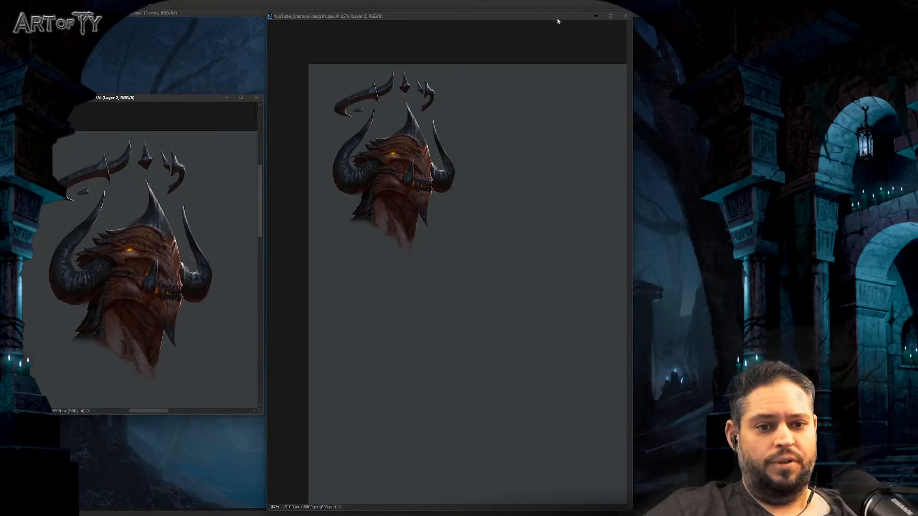
Step: Show the Phase 2 line art of the remaining creature heads and bring the empty canvas area into view
left_click_drag(530, 185, 473, 201)
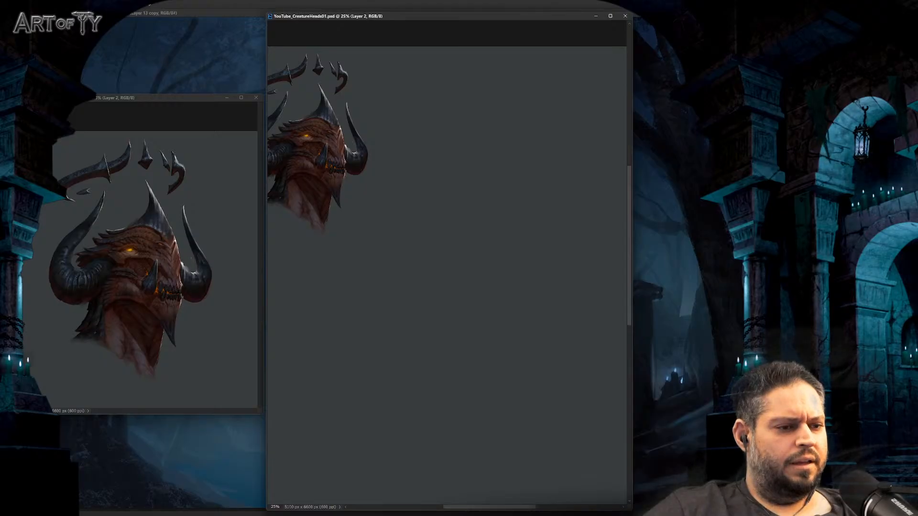
key("ctrl+d")
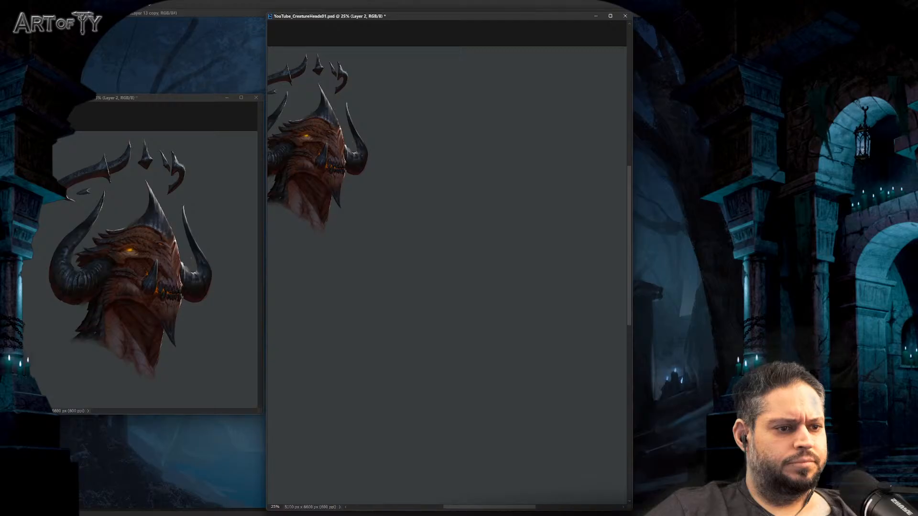
key("Return")
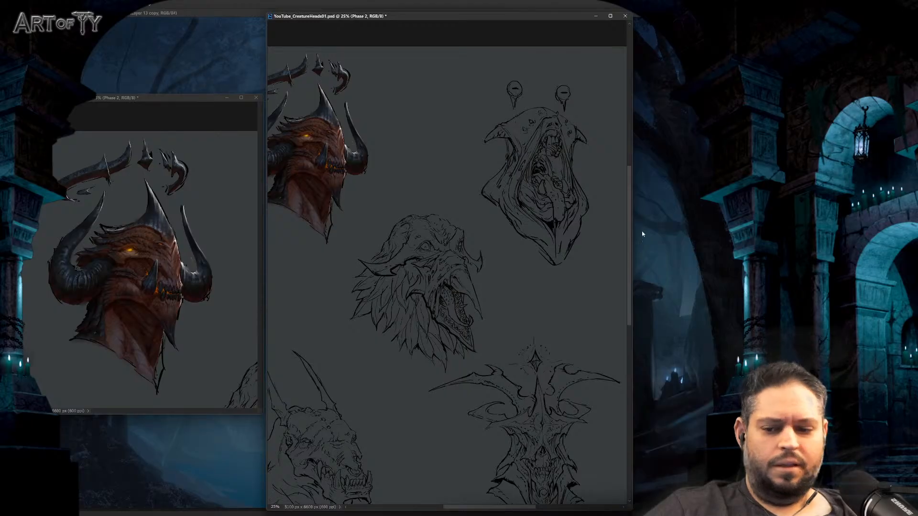
left_click_drag(570, 223, 577, 225)
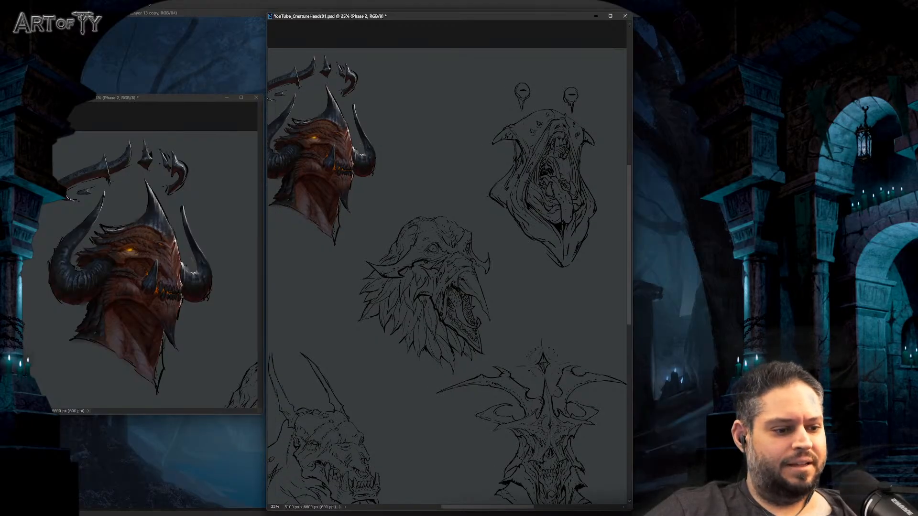
Step: Hide the Phase 2 line art over the painted horned head by clearing that area on the layer mask
key("ctrl+backslash")
mouse_move(366, 165)
left_mouse_down()
mouse_move(483, 241)
mouse_move(473, 318)
mouse_move(336, 156)
mouse_move(513, 231)
mouse_move(509, 249)
mouse_move(559, 266)
mouse_move(522, 262)
mouse_move(526, 279)
left_mouse_up()
key("Delete")
key("ctrl+d")
scroll(509, 249, "down", 4)
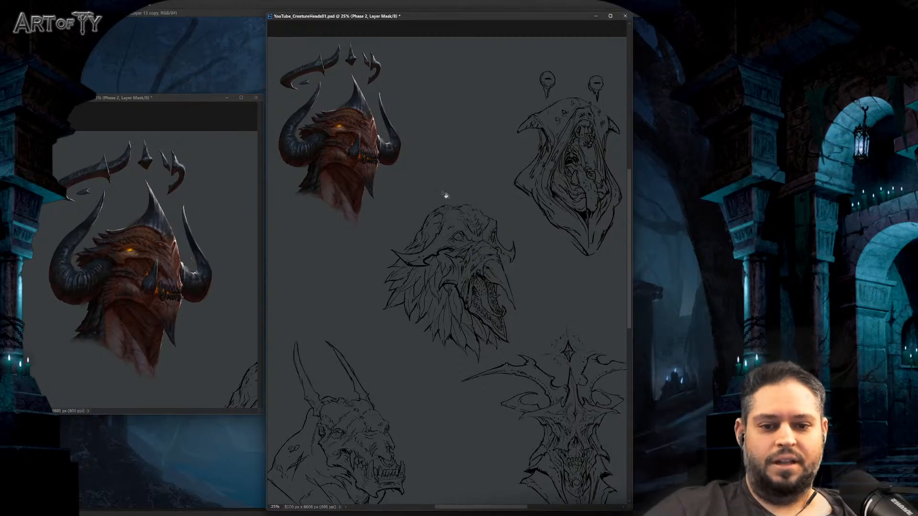
Step: Mask Layer 16 with a rectangle around the gaping hooded creature sketch and invert the mask, exposing pale paper only inside it
left_click_drag(445, 224, 451, 237)
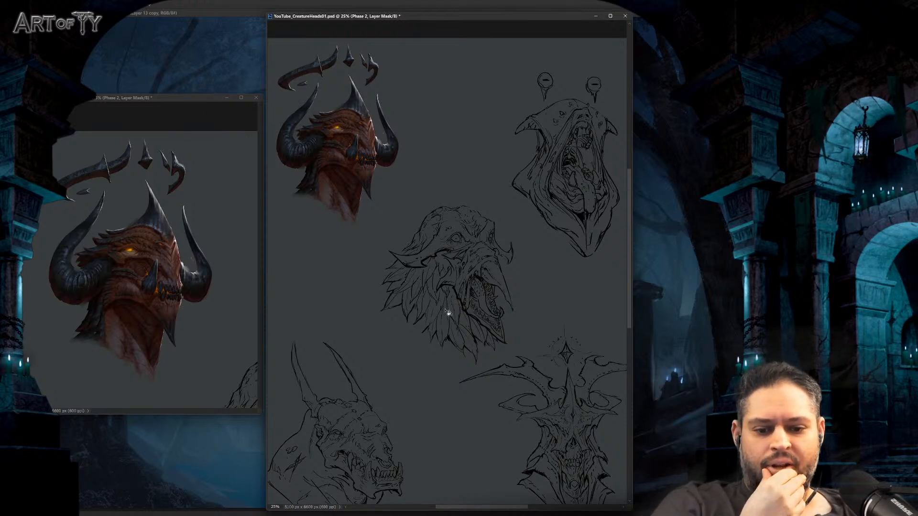
mouse_move(445, 287)
left_mouse_down()
mouse_move(440, 220)
mouse_move(443, 281)
mouse_move(479, 301)
left_mouse_up()
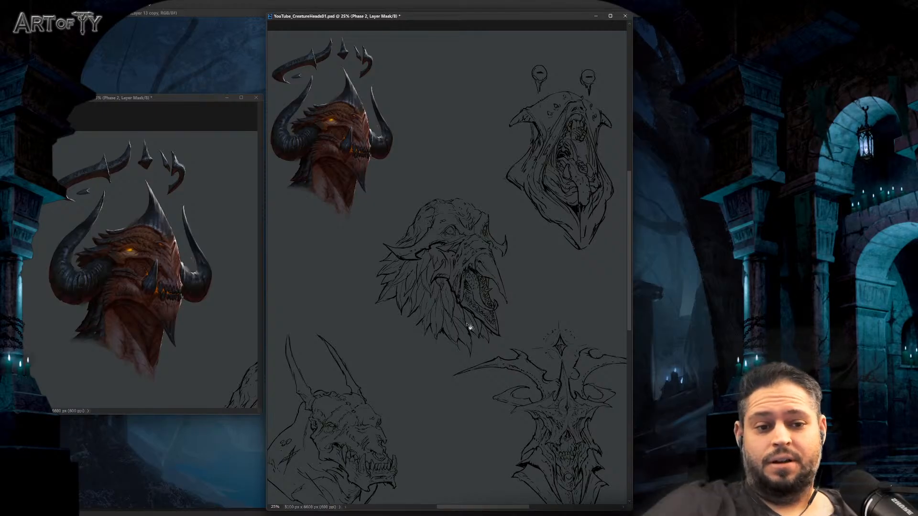
scroll(562, 194, "up", 1)
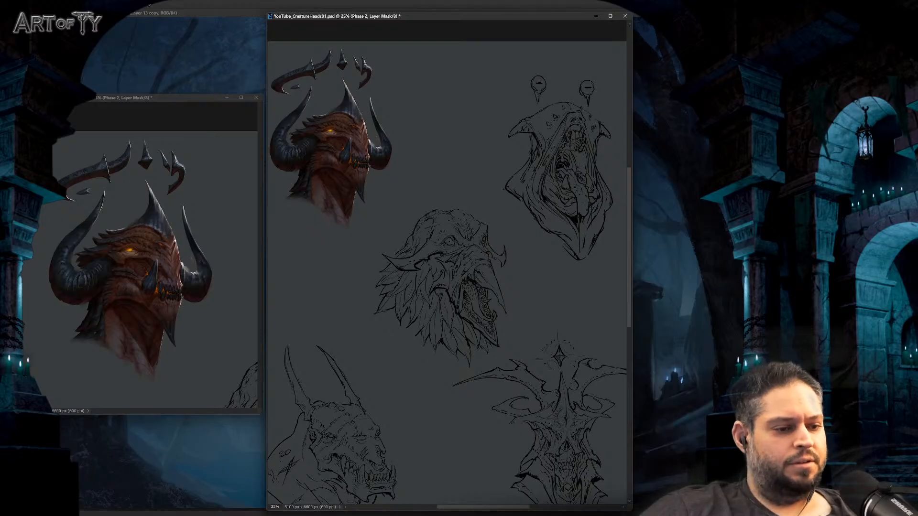
key("ctrl+shift+alt+n")
left_click_drag(567, 250, 565, 263)
left_click_drag(544, 150, 498, 178)
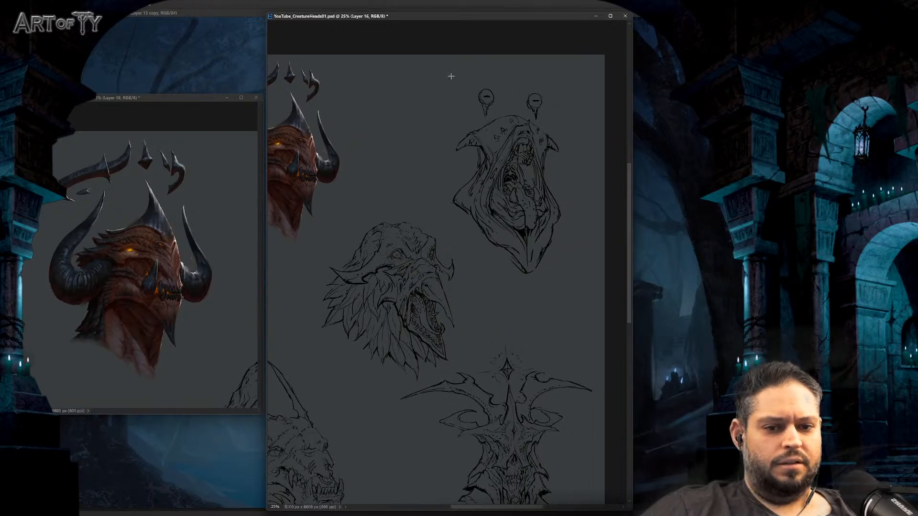
mouse_move(446, 79)
left_mouse_down()
mouse_move(577, 260)
mouse_move(577, 287)
left_mouse_up()
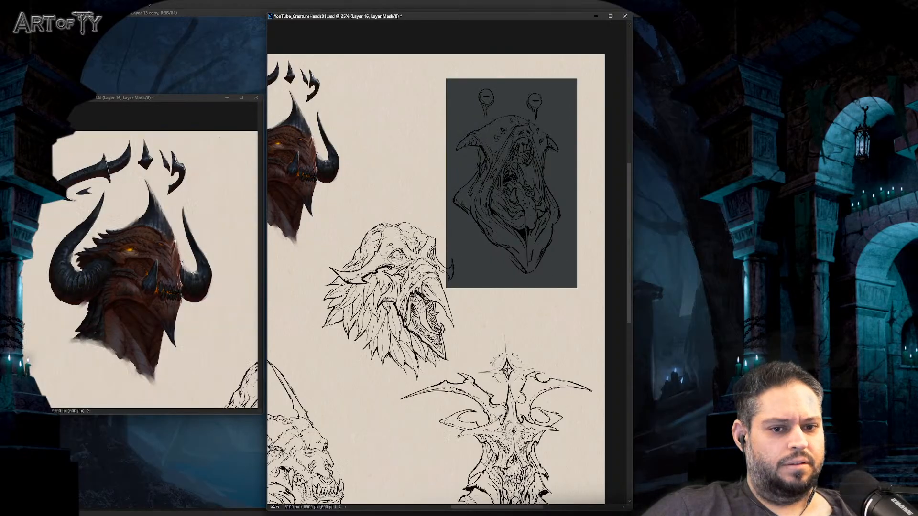
key("ctrl+i")
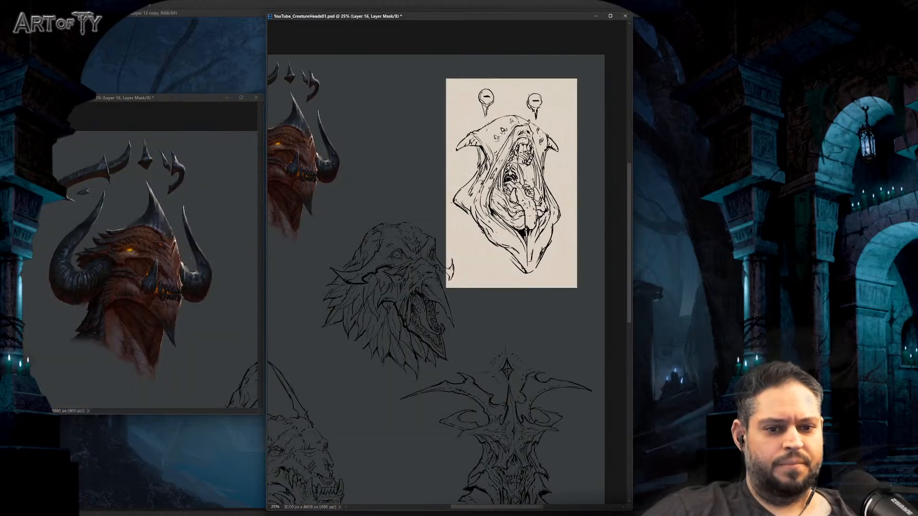
key("ctrl+t")
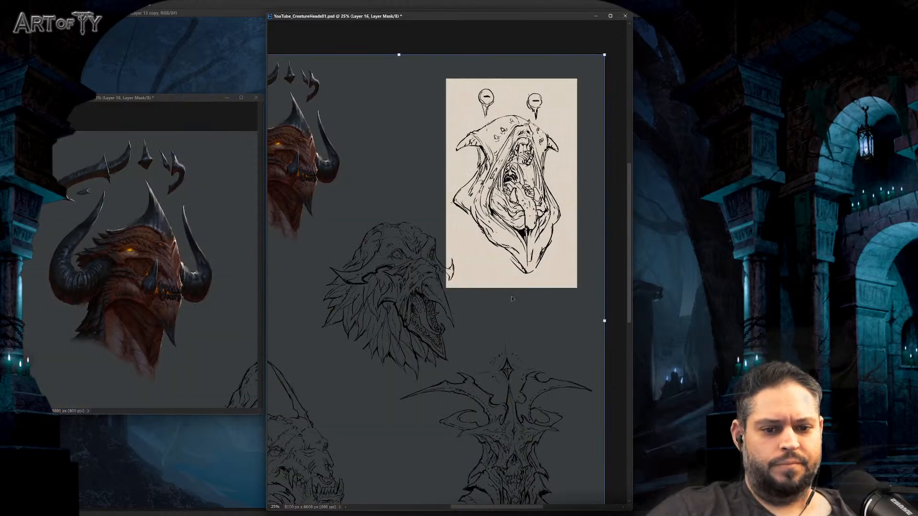
key("Return")
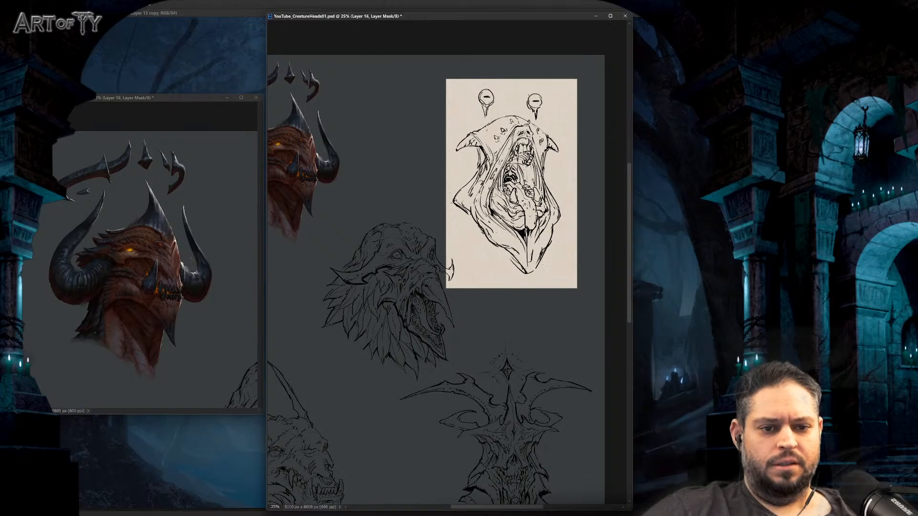
Step: Toggle the line art off and on to check the pale paper rectangle, and select Layer 6
mouse_move(553, 278)
left_mouse_down()
mouse_move(583, 286)
mouse_move(562, 289)
left_mouse_up()
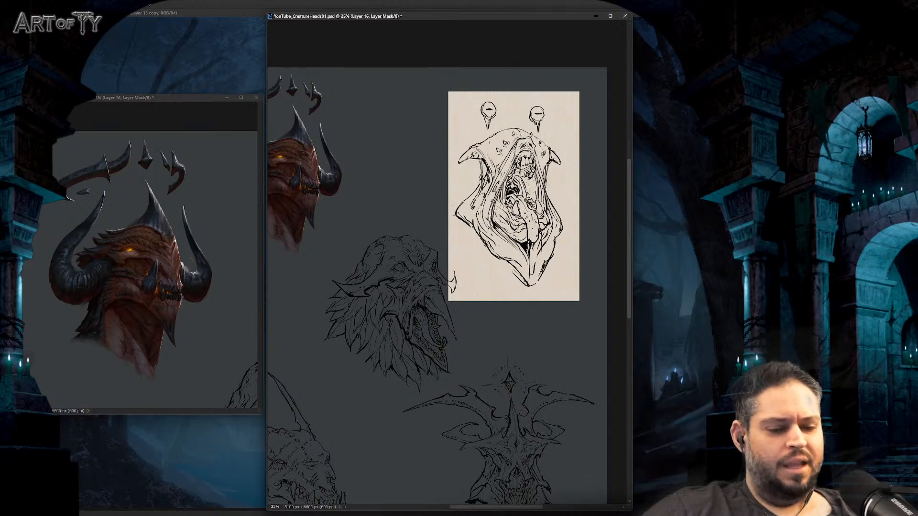
scroll(449, 162, "left", 2)
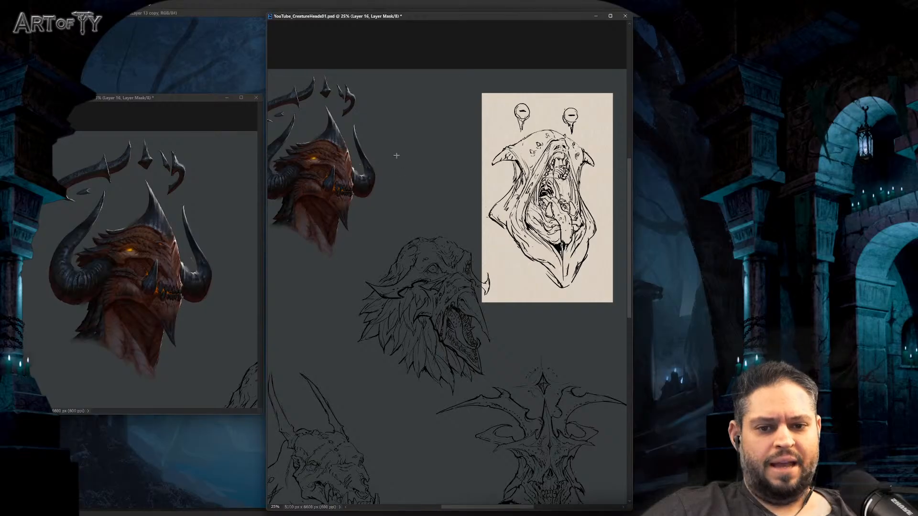
scroll(432, 189, "right", 2)
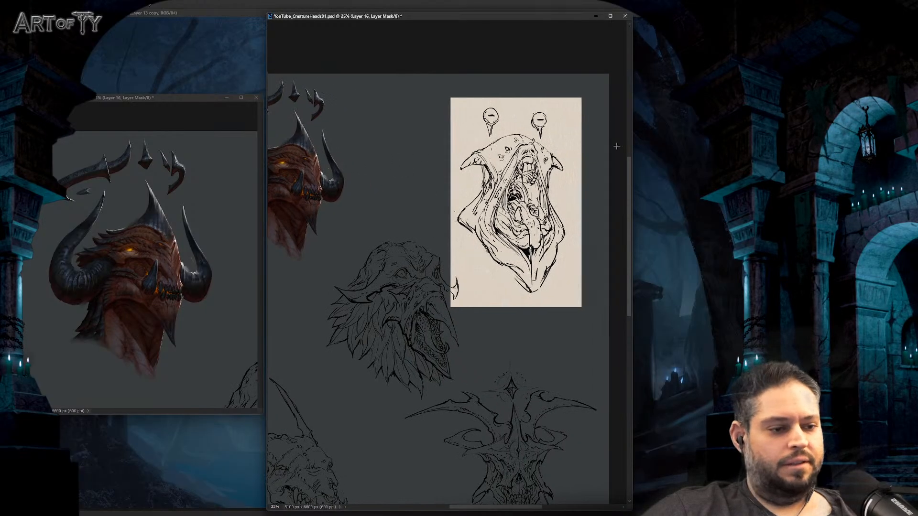
key("ctrl+comma")
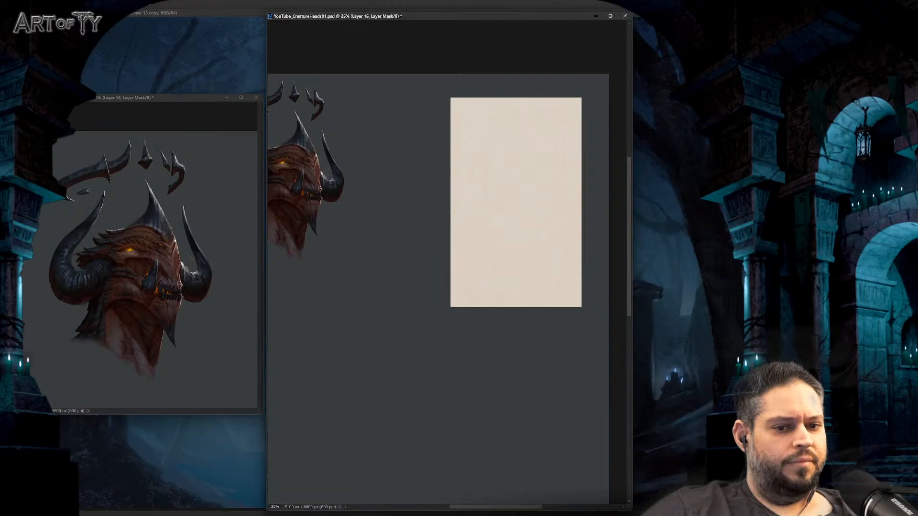
key("ctrl+comma")
key("alt+bracketleft")
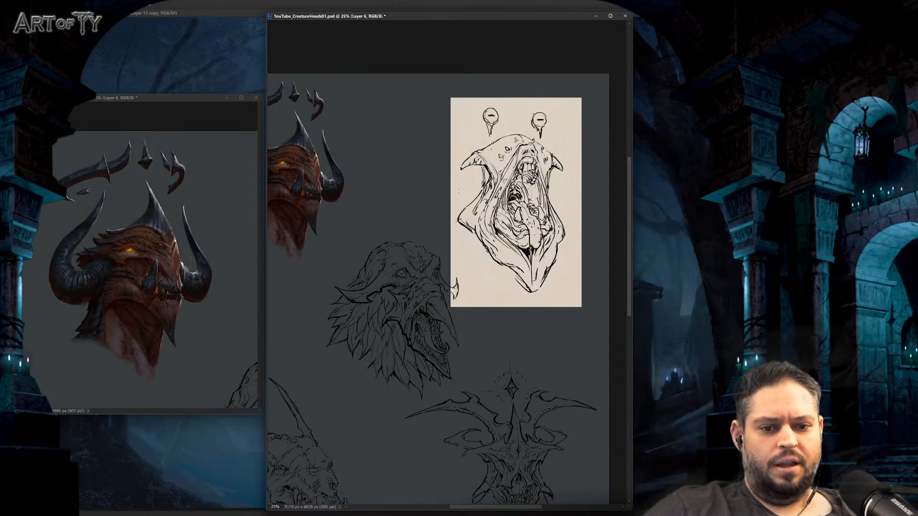
Step: Move the gaping hooded creature's line art from Layer 6 onto its own layer and tint it light orange
mouse_move(457, 193)
left_mouse_down()
mouse_move(447, 228)
mouse_move(489, 299)
mouse_move(592, 321)
mouse_move(598, 88)
mouse_move(487, 62)
mouse_move(449, 192)
left_mouse_up()
key("ctrl+x")
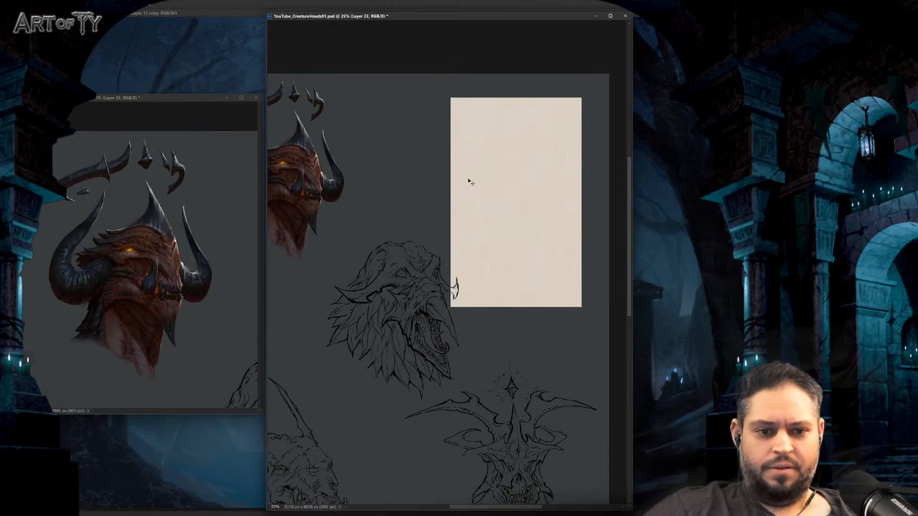
key("ctrl+v")
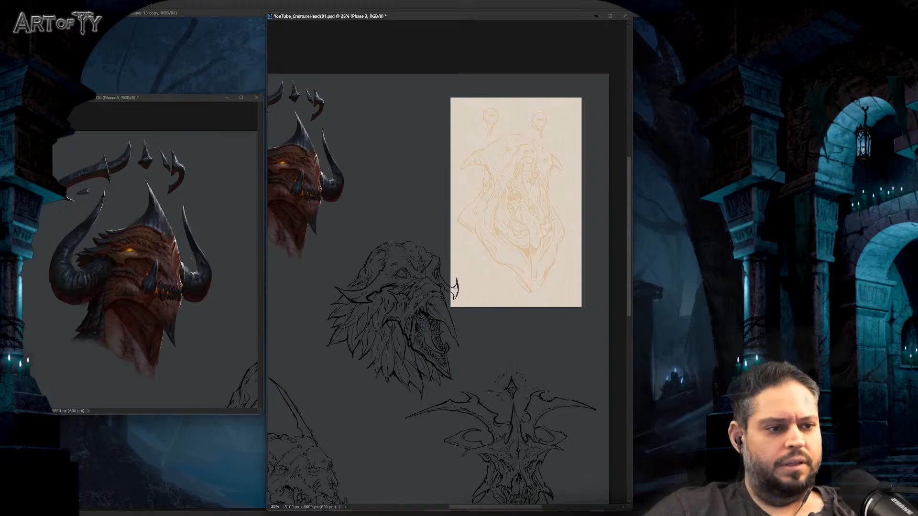
Step: Add a new layer above the Head 01 group and place it in a new group named Head 02
key("ctrl+shift+n")
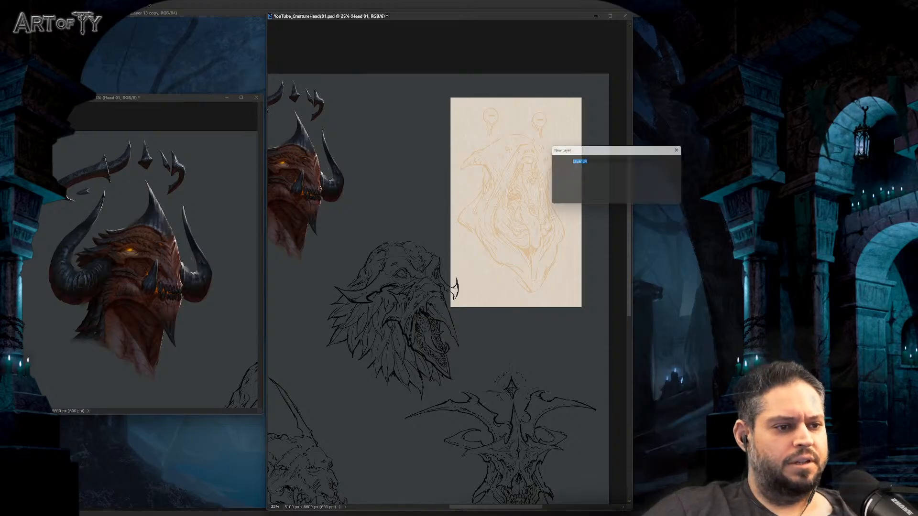
key("Return")
key("ctrl+g")
type("Head 02")
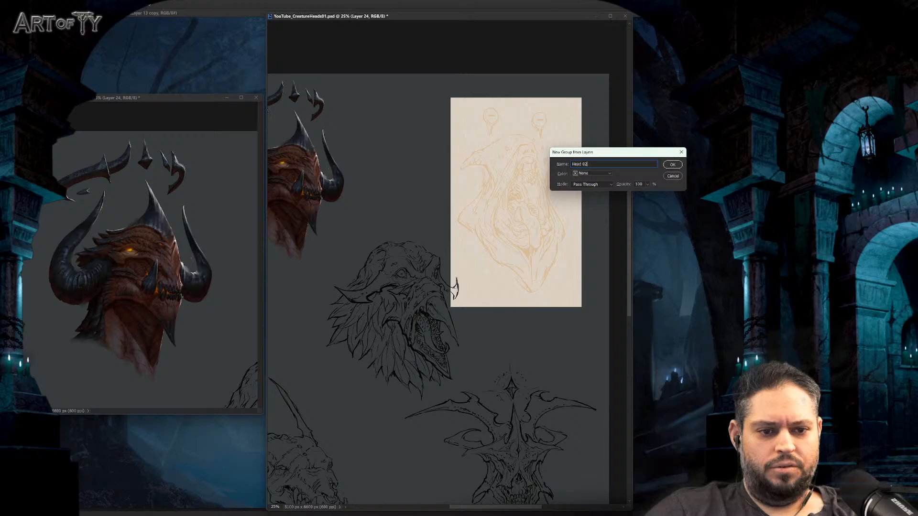
key("Return")
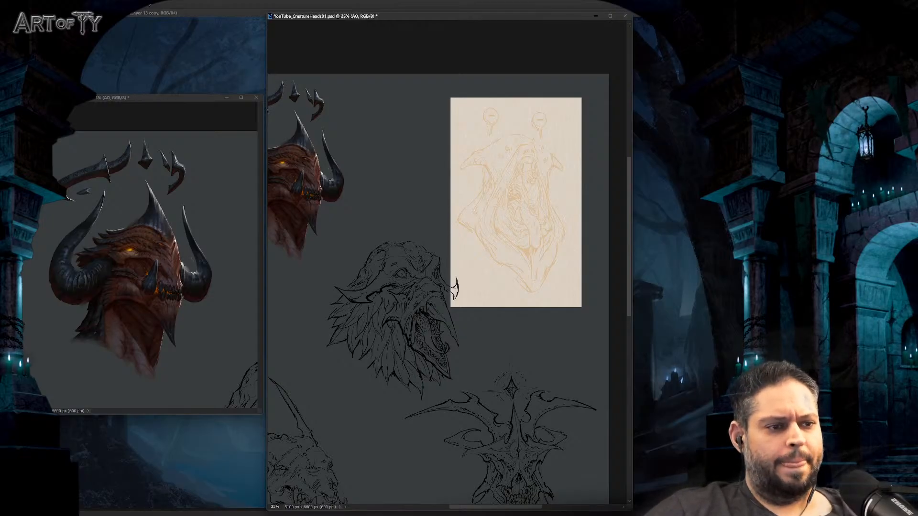
Step: Group the AO layer with no color label, keeping AO as the layer to paint on
key("ctrl+g")
type("A")
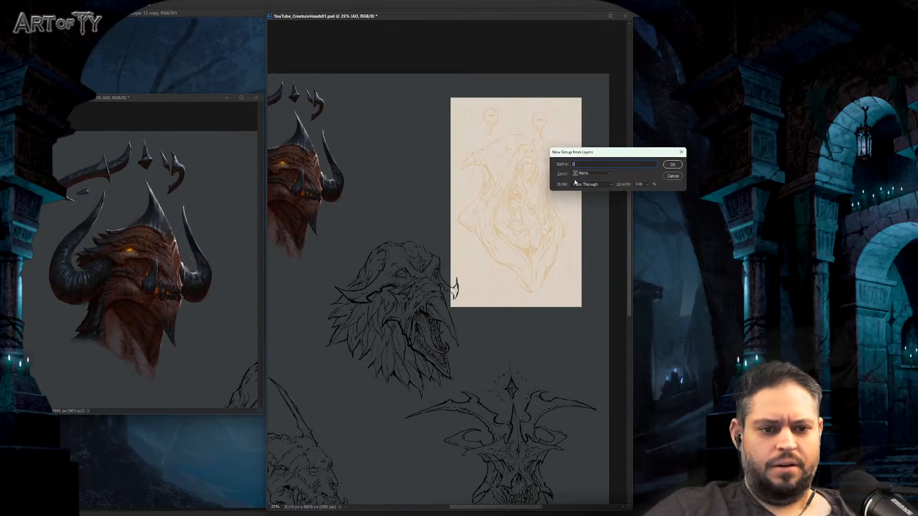
left_click(591, 173)
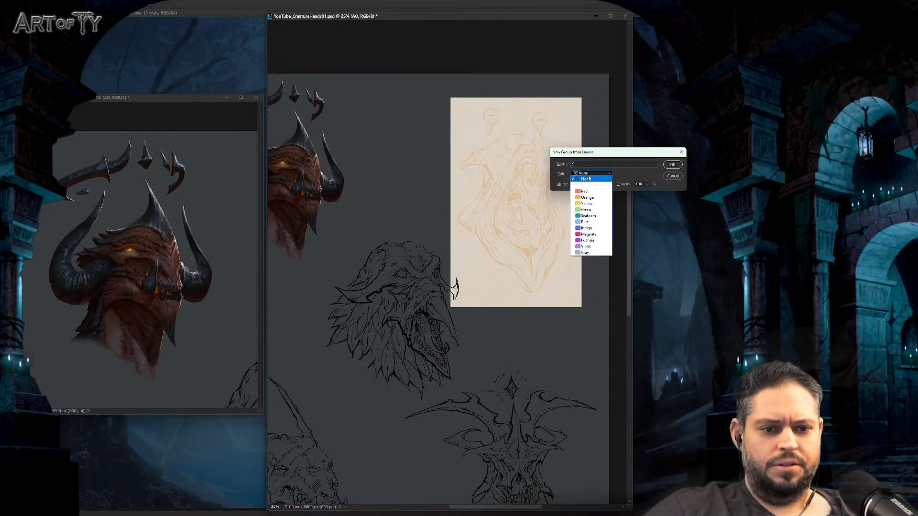
left_click(672, 164)
left_click(540, 159)
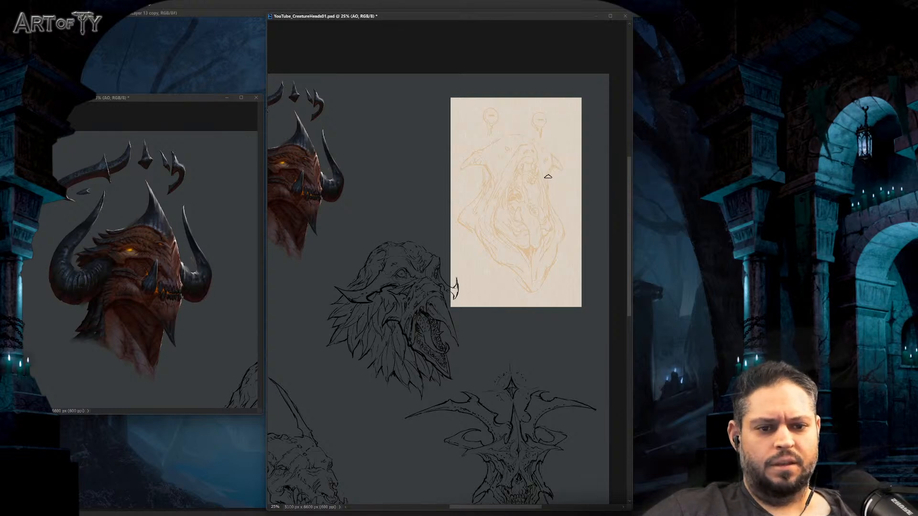
Step: Fade the orange hooded creature sketch to a faint guide at 100% zoom and reselect the AO layer
left_click_drag(563, 164, 495, 219)
key("ctrl+plus")
key("ctrl+plus")
scroll(496, 200, "up", 1)
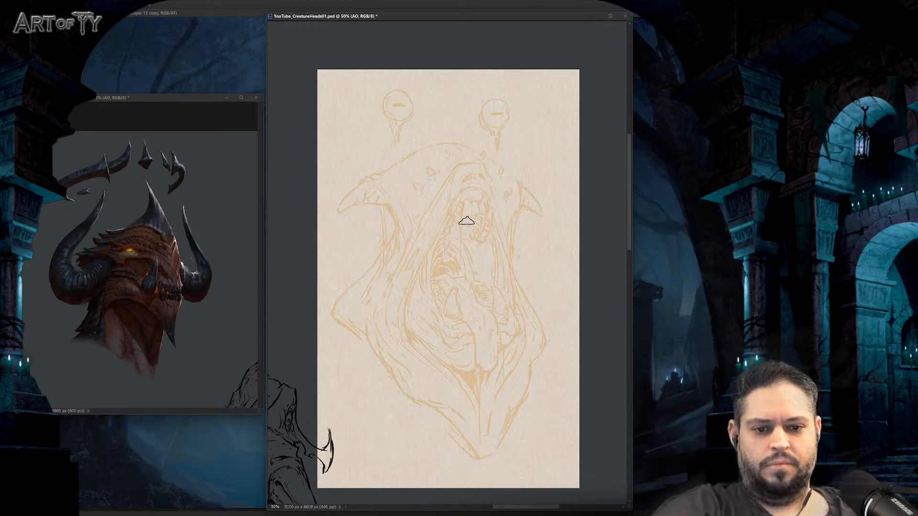
left_click_drag(601, 205, 564, 210)
key("ctrl+plus")
key("ctrl+plus")
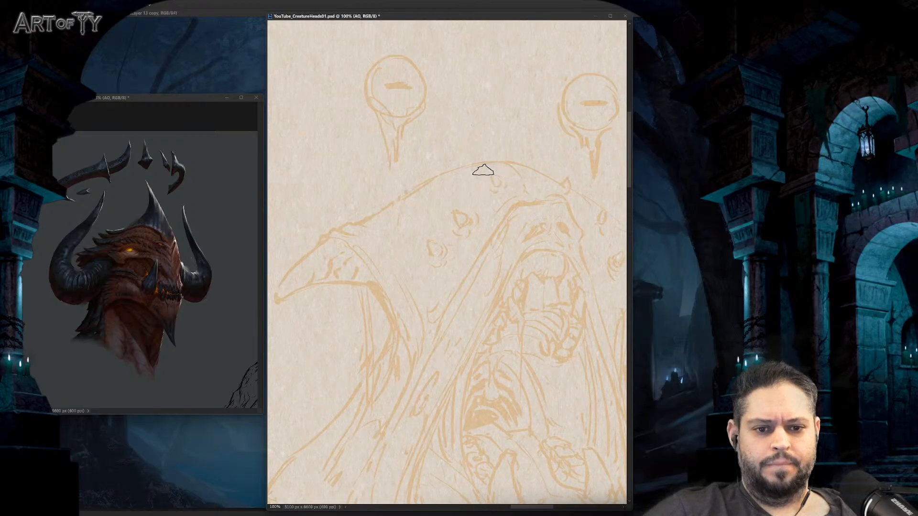
left_click_drag(477, 204, 505, 195)
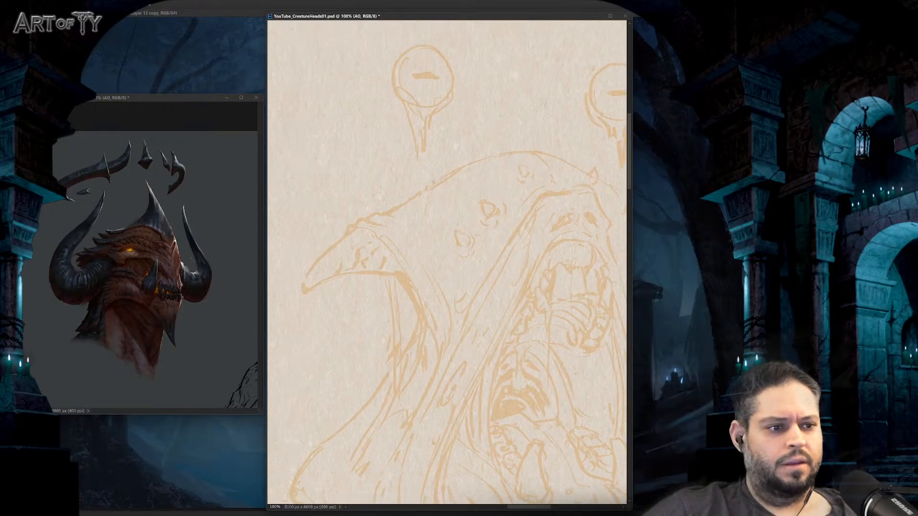
key("ctrl+shift+alt+n")
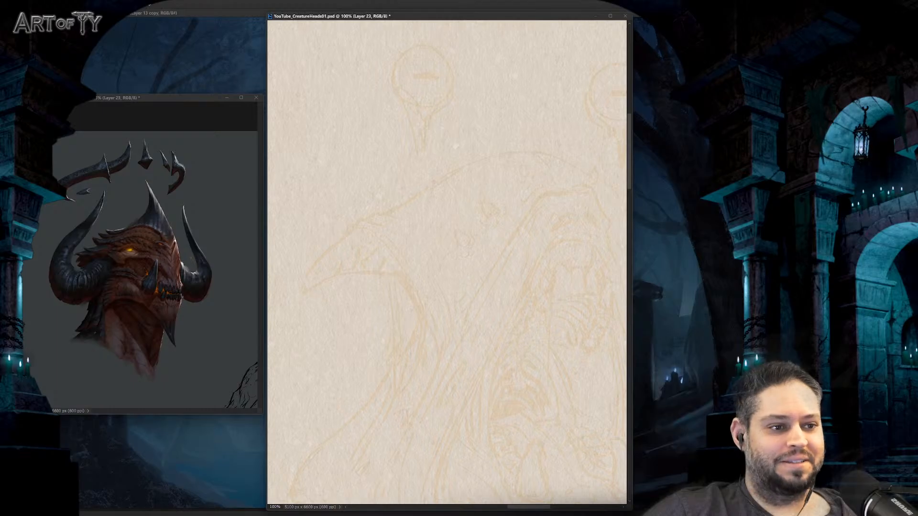
key("ctrl+z")
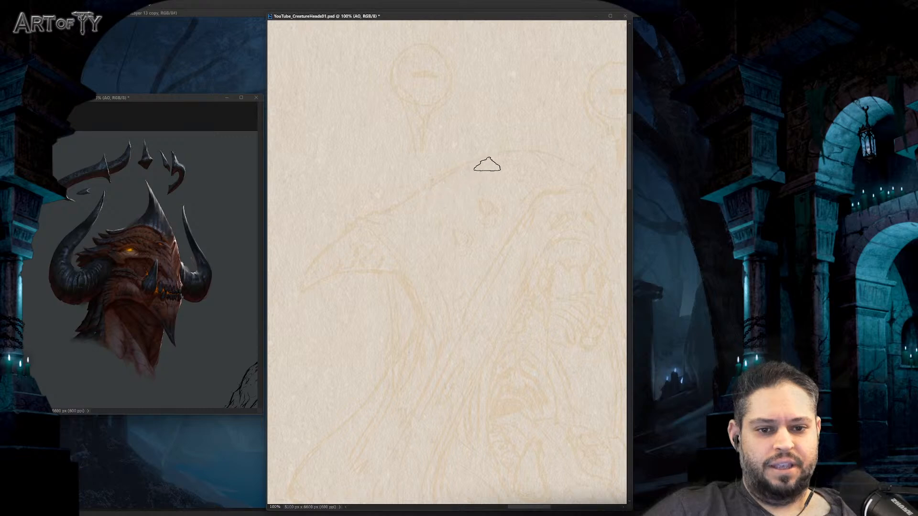
Step: Shade the hood's upper left contour and the left horn with soft grey strokes on the AO layer
mouse_move(483, 164)
left_mouse_down()
mouse_move(410, 210)
mouse_move(450, 213)
mouse_move(462, 201)
mouse_move(434, 205)
mouse_move(467, 268)
mouse_move(508, 276)
left_mouse_up()
left_click_drag(459, 244, 471, 275)
mouse_move(364, 269)
left_mouse_down()
mouse_move(422, 248)
mouse_move(473, 251)
left_mouse_up()
mouse_move(418, 220)
left_mouse_down()
mouse_move(368, 265)
mouse_move(373, 255)
mouse_move(423, 262)
mouse_move(390, 256)
mouse_move(409, 235)
mouse_move(433, 232)
mouse_move(407, 252)
mouse_move(425, 228)
mouse_move(439, 223)
mouse_move(429, 247)
mouse_move(448, 233)
left_mouse_up()
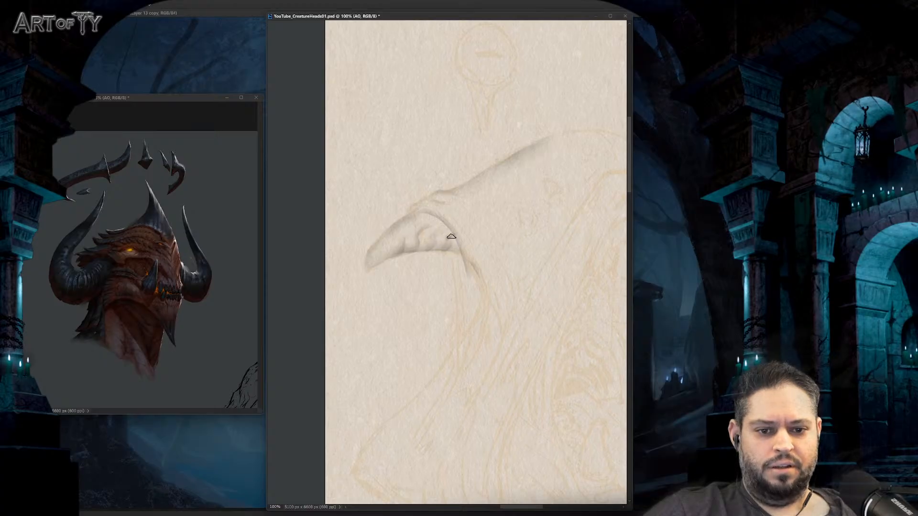
Step: Shade the hood's left outer edge from under the horn down around the flared lower lobe
scroll(542, 207, "down", 3)
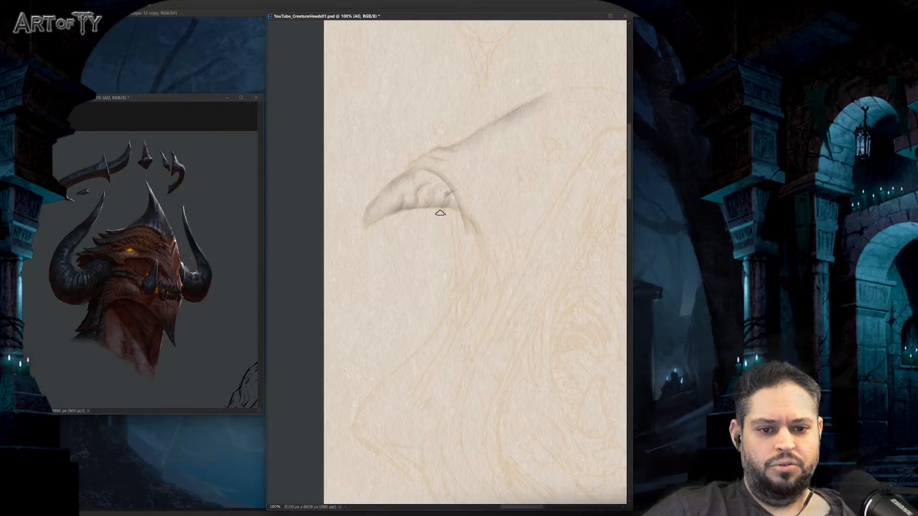
mouse_move(454, 245)
left_mouse_down()
mouse_move(458, 299)
mouse_move(510, 215)
mouse_move(473, 249)
left_mouse_up()
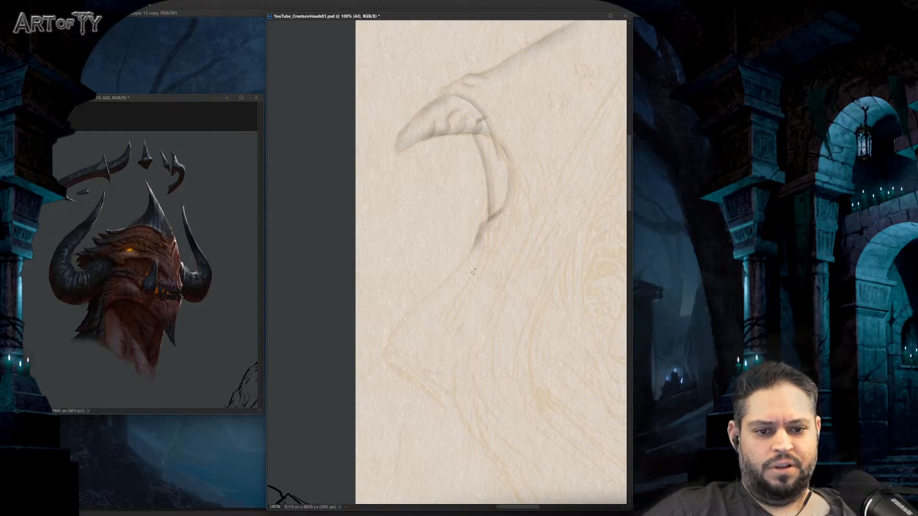
mouse_move(479, 246)
left_mouse_down()
mouse_move(408, 312)
mouse_move(403, 378)
mouse_move(449, 401)
mouse_move(441, 343)
left_mouse_up()
mouse_move(389, 318)
left_mouse_down()
mouse_move(437, 332)
mouse_move(438, 342)
left_mouse_up()
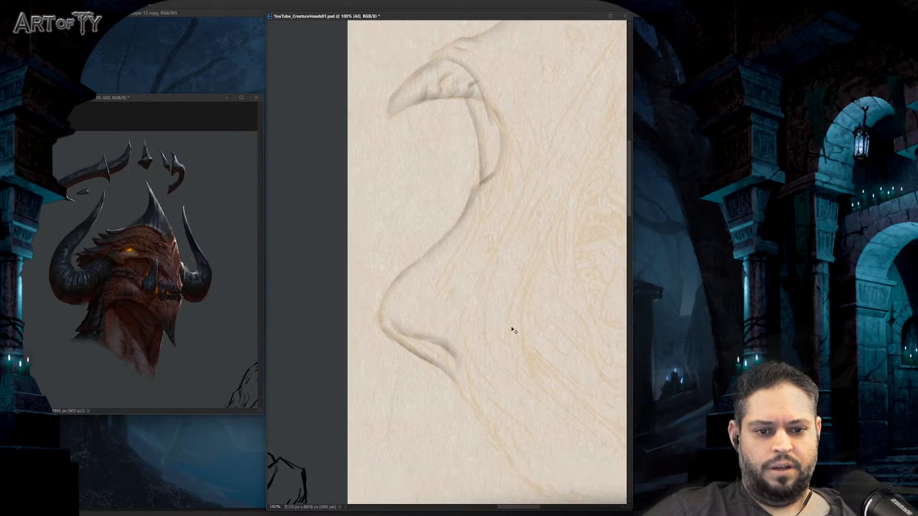
Step: Shade the skin folds between the left horn and the flared lobe with a smaller brush
scroll(539, 273, "down", 2)
scroll(502, 274, "up", 3)
mouse_move(502, 274)
left_mouse_down()
mouse_move(502, 206)
mouse_move(481, 200)
mouse_move(479, 175)
left_mouse_up()
key("bracketleft")
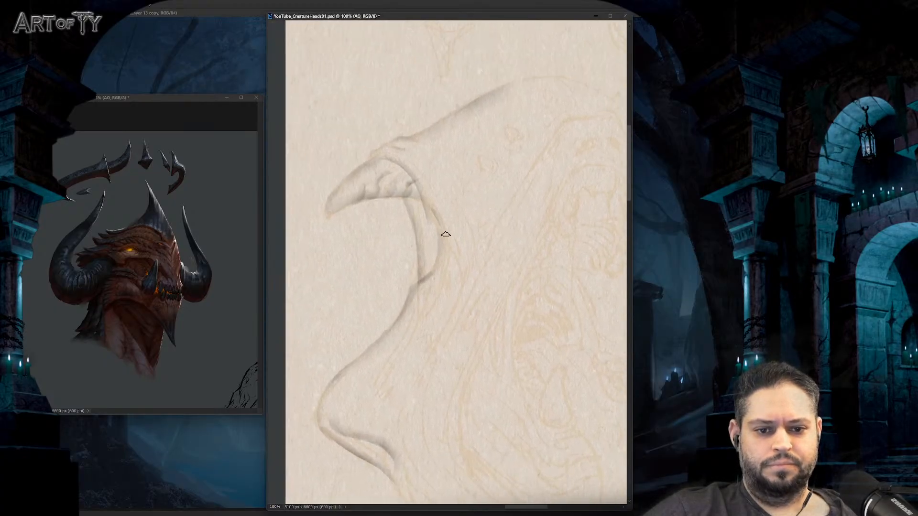
left_click_drag(446, 241, 447, 299)
mouse_move(467, 232)
left_mouse_down()
mouse_move(466, 291)
mouse_move(466, 230)
mouse_move(467, 280)
mouse_move(474, 258)
mouse_move(445, 321)
mouse_move(470, 283)
mouse_move(454, 230)
mouse_move(443, 288)
left_mouse_up()
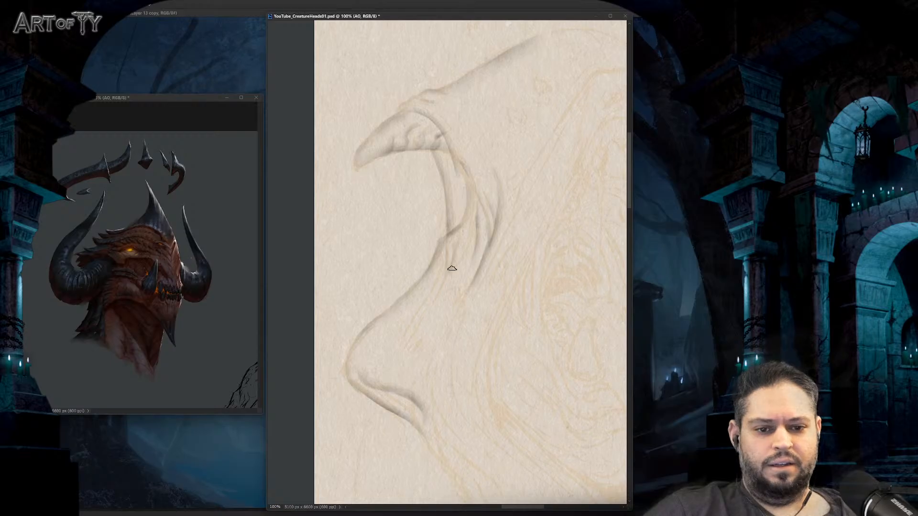
left_click_drag(447, 250, 413, 315)
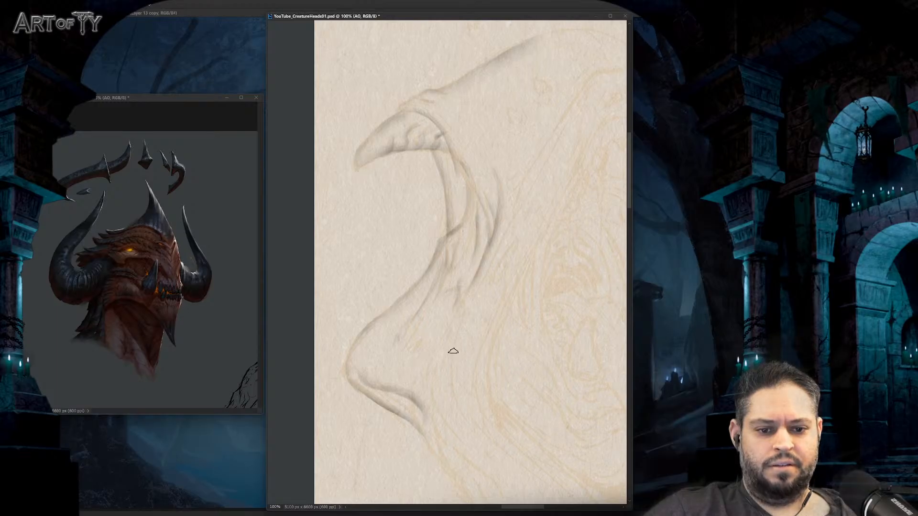
left_click_drag(463, 306, 459, 294)
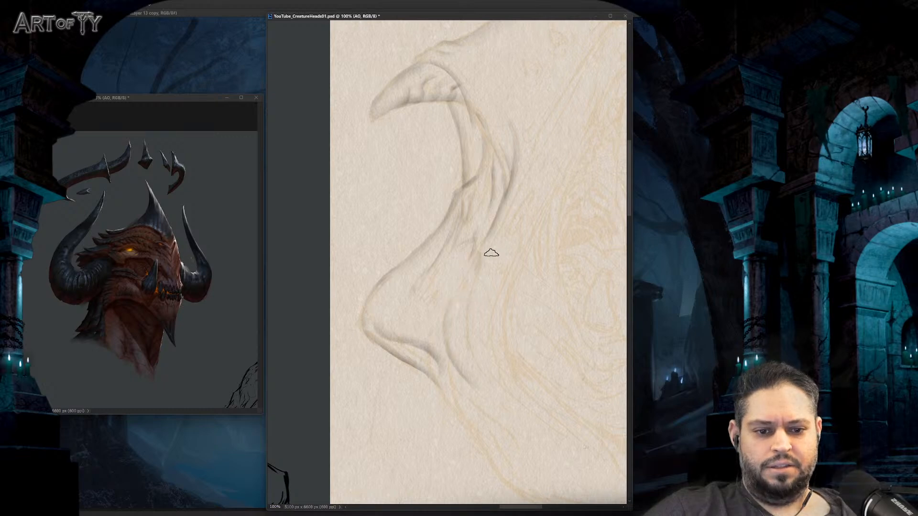
Step: Shade the hood opening's outer rim from the left side up and across its peak above the face
mouse_move(481, 286)
left_mouse_down()
mouse_move(521, 194)
mouse_move(488, 250)
left_mouse_up()
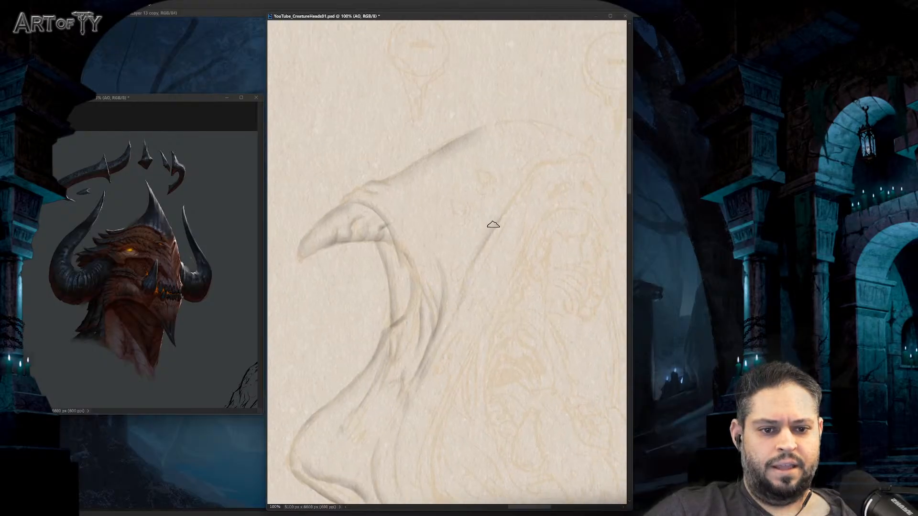
mouse_move(492, 225)
left_mouse_down()
mouse_move(549, 160)
mouse_move(514, 191)
left_mouse_up()
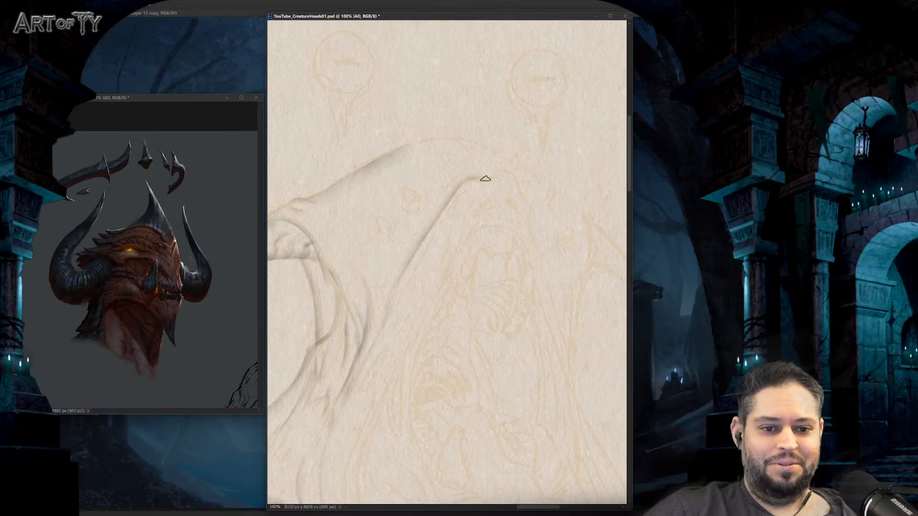
left_click_drag(493, 180, 512, 182)
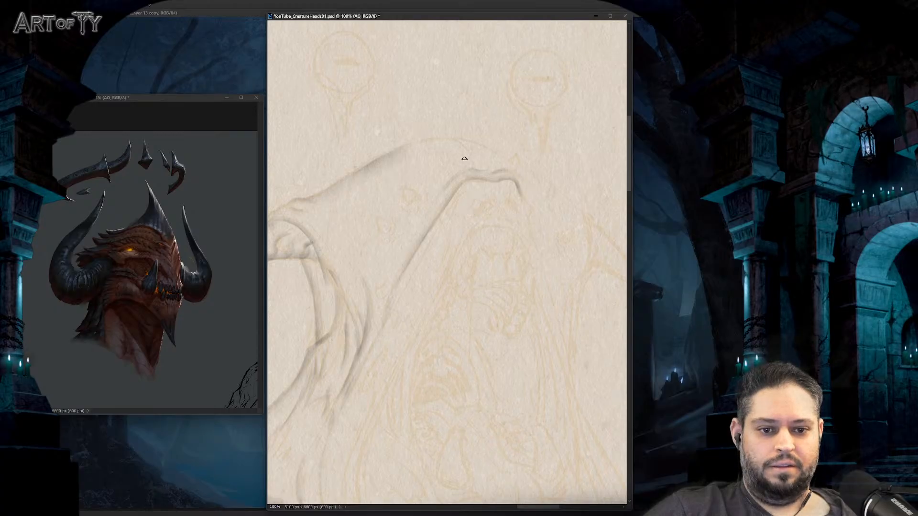
left_click_drag(496, 174, 488, 167)
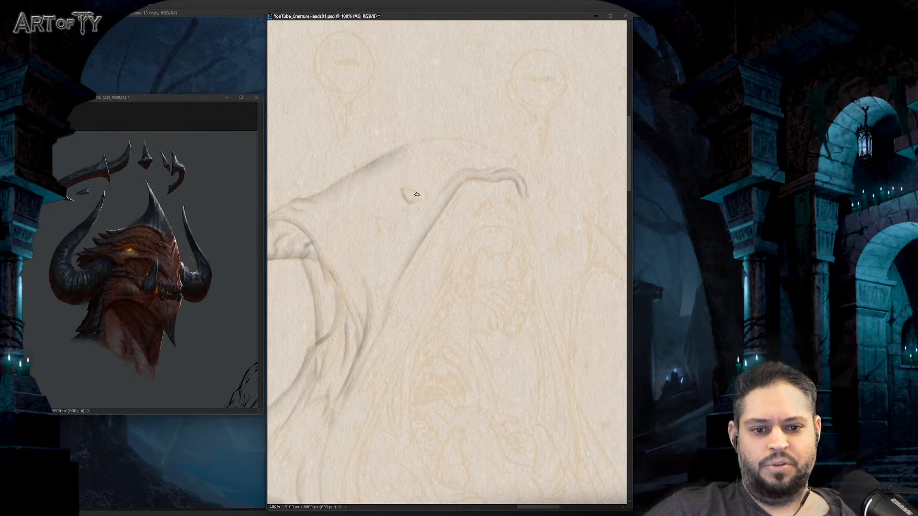
Step: Shade the small bumps and wrinkles on the left of the hood, then the hood's top contour
mouse_move(417, 194)
left_mouse_down()
mouse_move(414, 201)
mouse_move(405, 190)
left_mouse_up()
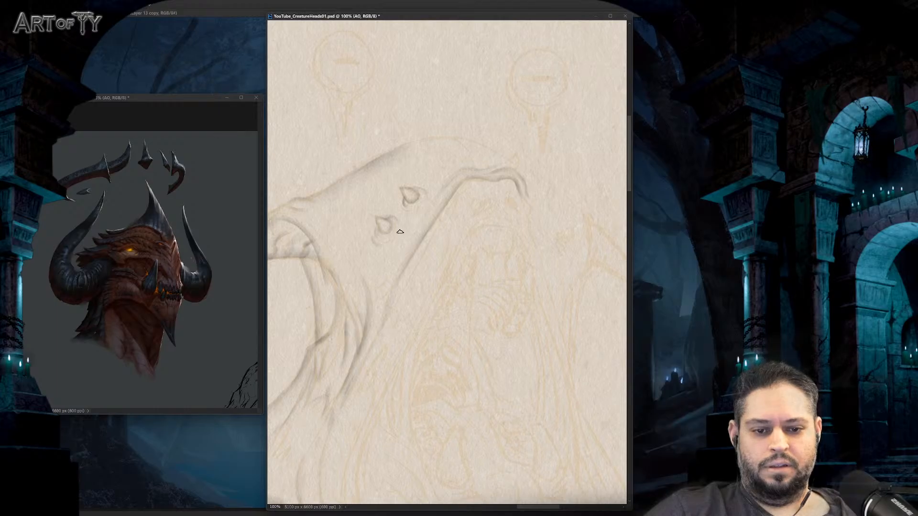
left_click_drag(403, 229, 402, 234)
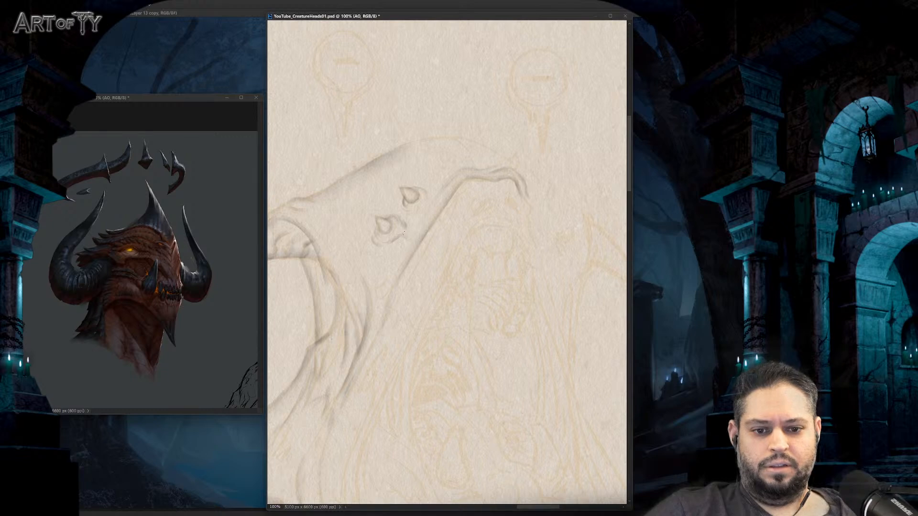
left_click_drag(403, 213, 429, 215)
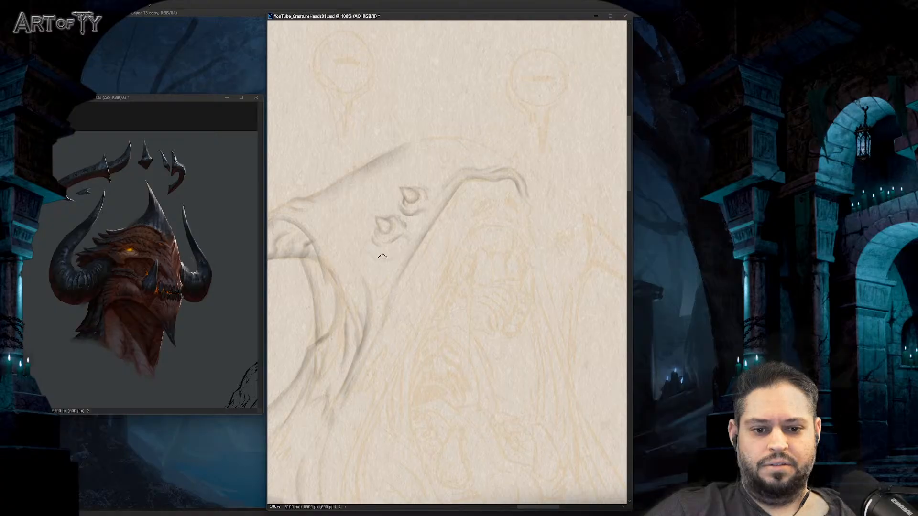
left_click_drag(410, 221, 463, 229)
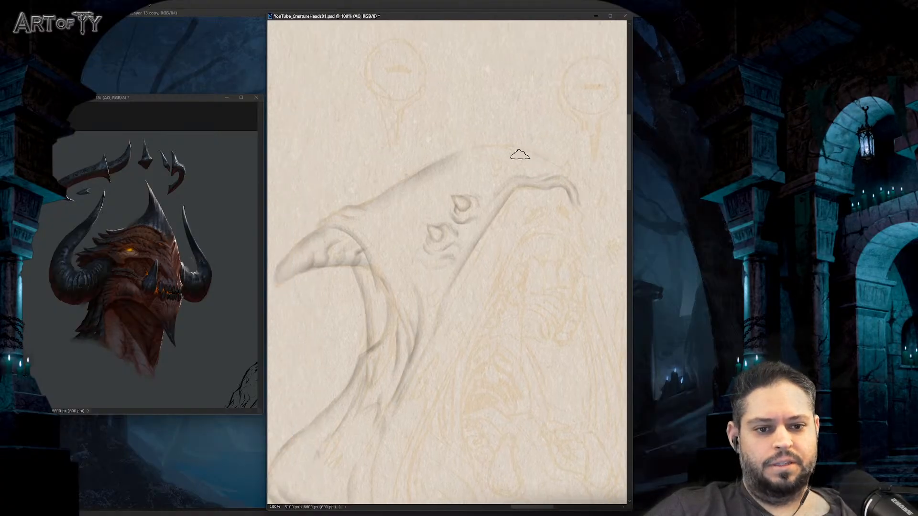
mouse_move(520, 155)
left_mouse_down()
mouse_move(543, 168)
mouse_move(518, 155)
mouse_move(479, 156)
mouse_move(508, 152)
left_mouse_up()
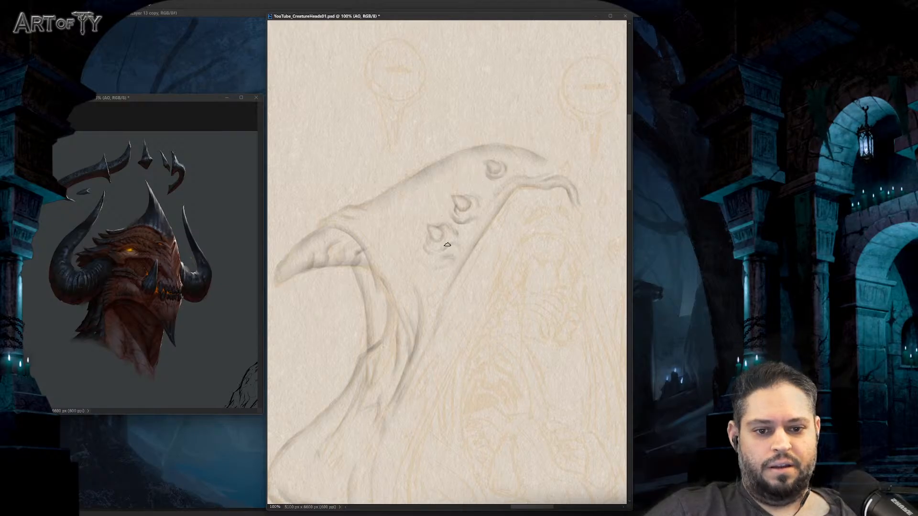
Step: Shade the inner edge of the hood opening from below its peak down the left side
left_click_drag(406, 296, 417, 259)
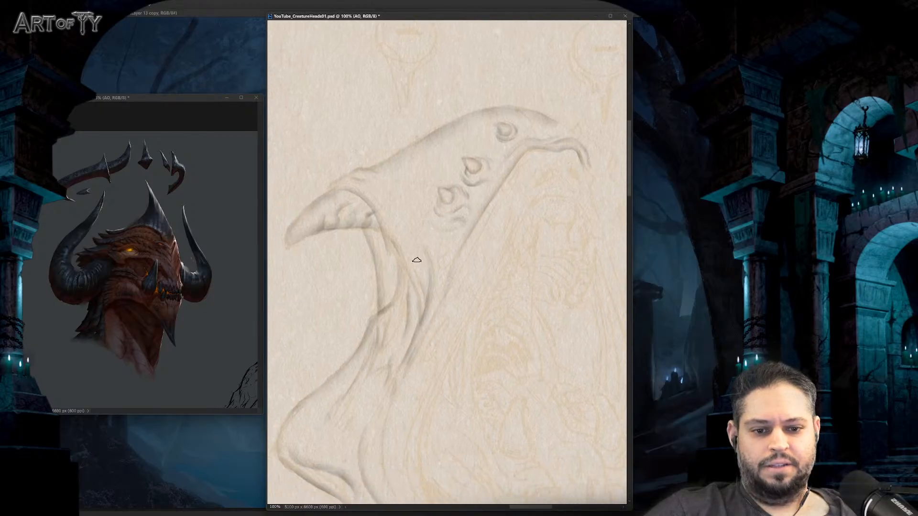
mouse_move(384, 231)
left_mouse_down()
mouse_move(401, 226)
mouse_move(387, 93)
left_mouse_up()
left_click_drag(484, 305, 476, 304)
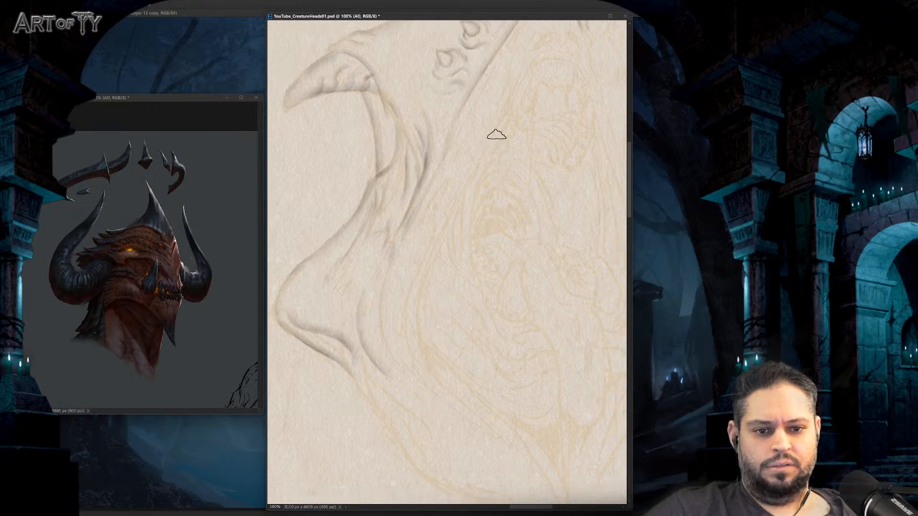
left_click_drag(442, 239, 434, 329)
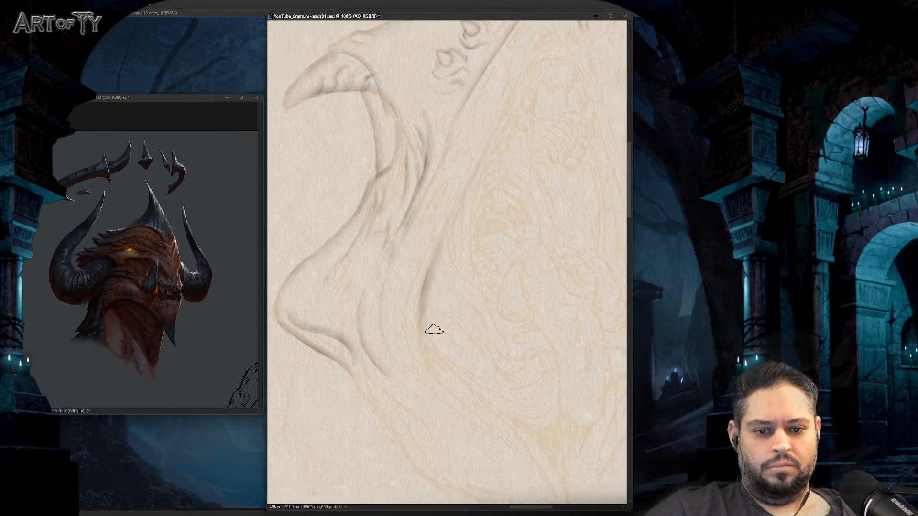
key("ctrl+minus")
key("ctrl+minus")
key("ctrl+plus")
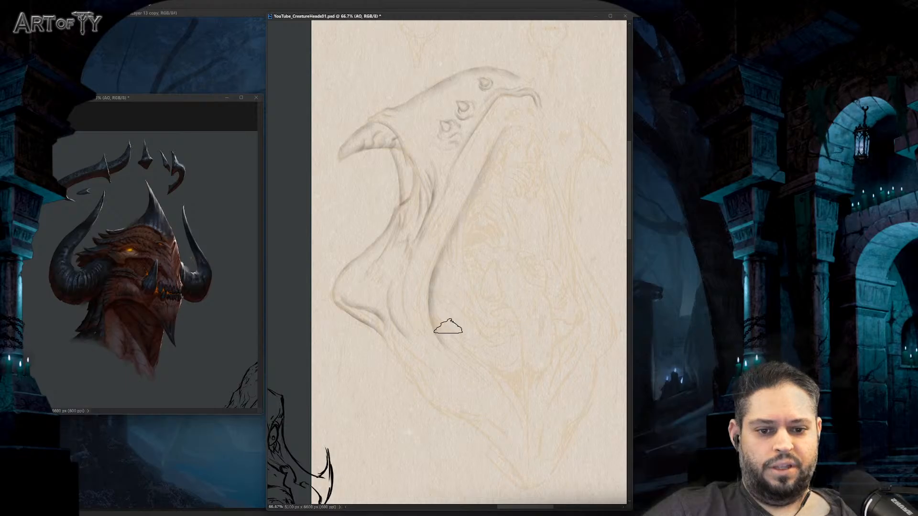
Step: Using a smaller brush, darken the opening's lower left edge down to the chin, then shade the inner cheek line
key("bracketleft")
key("bracketleft")
key("bracketleft")
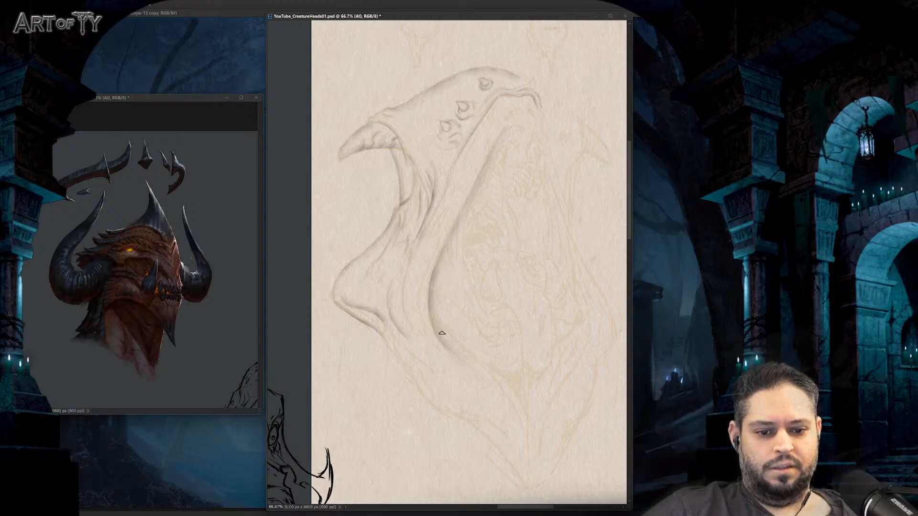
left_click_drag(433, 319, 493, 370)
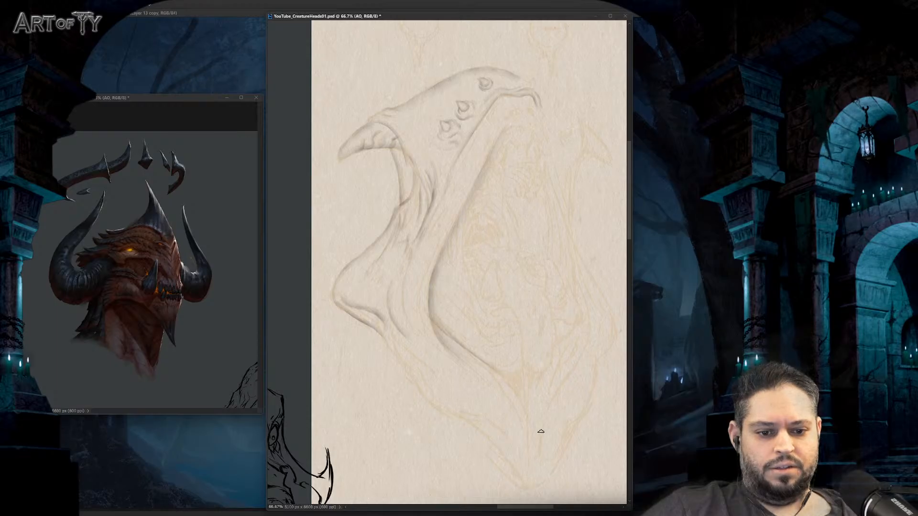
key("bracketright")
key("bracketright")
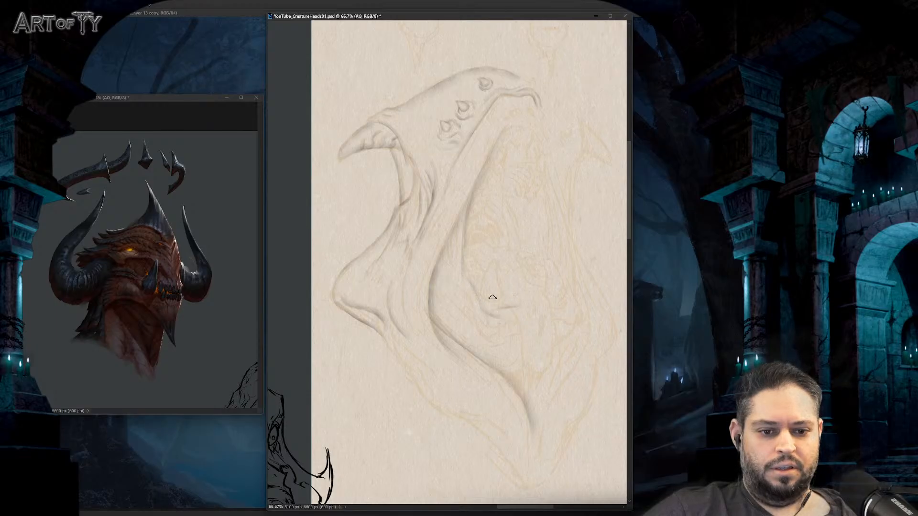
Step: Shade the long curved folds between the flared lower lobe and the opening's left rim
left_click_drag(382, 318, 390, 309)
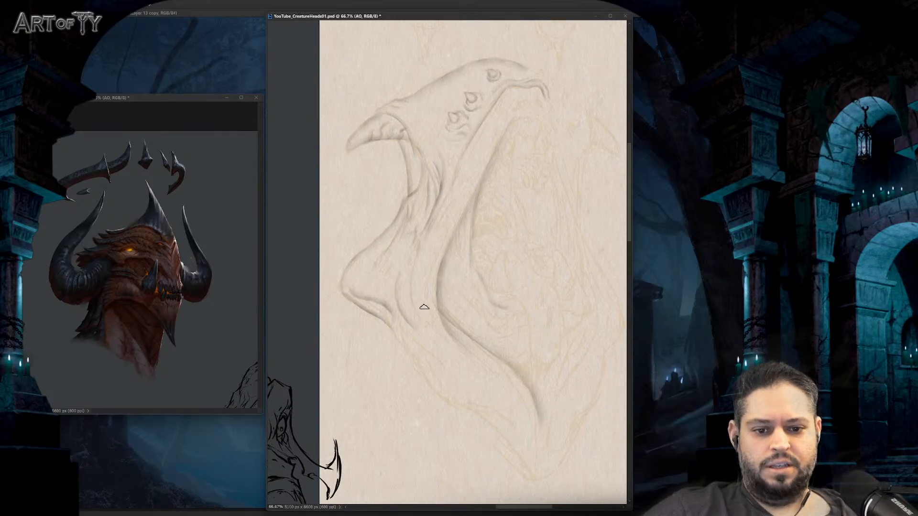
key("bracketright")
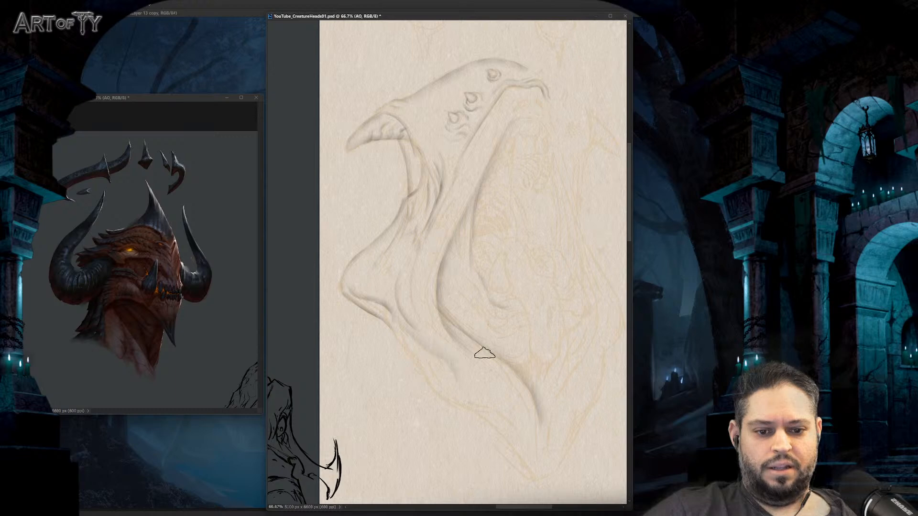
left_click_drag(415, 271, 418, 325)
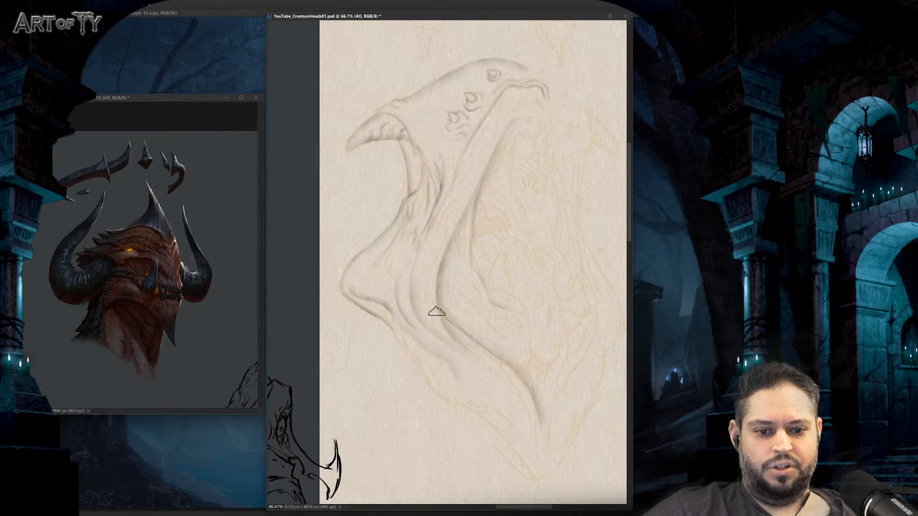
left_click_drag(420, 266, 438, 332)
Step: Switch to the AO brush and shade the jaw's lower outer contour from the flared lobe toward the chin
right_click(429, 291)
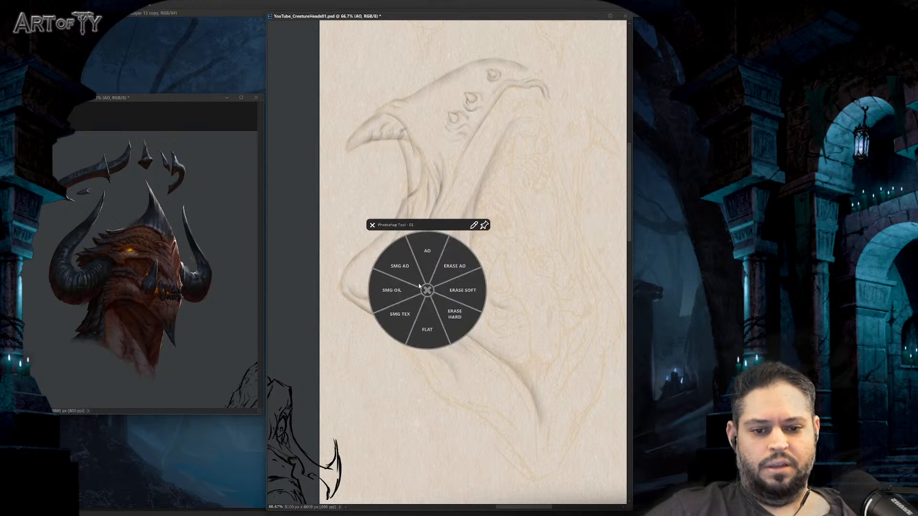
left_click(427, 276)
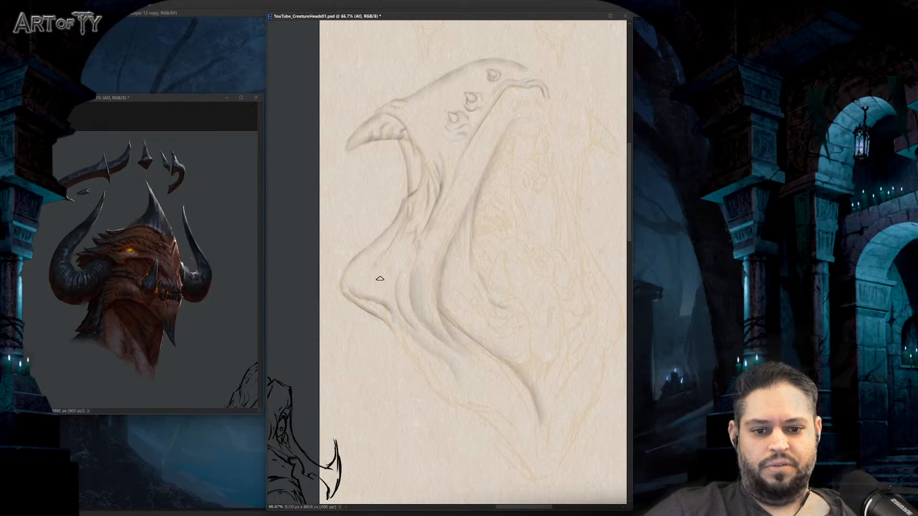
mouse_move(361, 292)
left_mouse_down()
mouse_move(391, 302)
mouse_move(370, 306)
mouse_move(418, 366)
mouse_move(434, 371)
mouse_move(456, 327)
mouse_move(399, 314)
mouse_move(430, 346)
mouse_move(408, 335)
mouse_move(436, 391)
mouse_move(402, 334)
mouse_move(440, 393)
mouse_move(507, 400)
mouse_move(510, 342)
mouse_move(436, 380)
mouse_move(491, 398)
mouse_move(505, 434)
left_mouse_up()
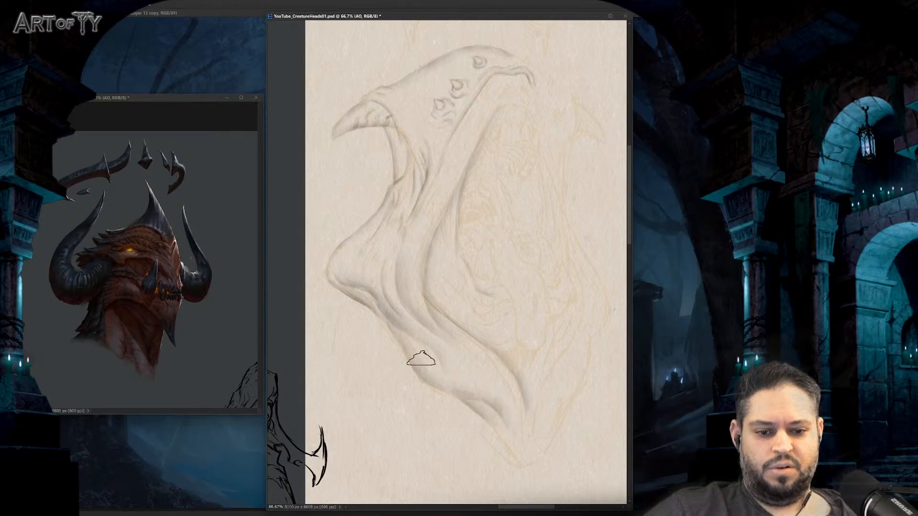
Step: Enlarge the brush and softly shade the broad surface of the lower jaw beneath the opening's rim
key("bracketright")
key("bracketright")
key("bracketright")
mouse_move(443, 369)
left_mouse_down()
mouse_move(525, 404)
mouse_move(477, 388)
mouse_move(528, 440)
mouse_move(464, 350)
mouse_move(405, 310)
mouse_move(470, 335)
left_mouse_up()
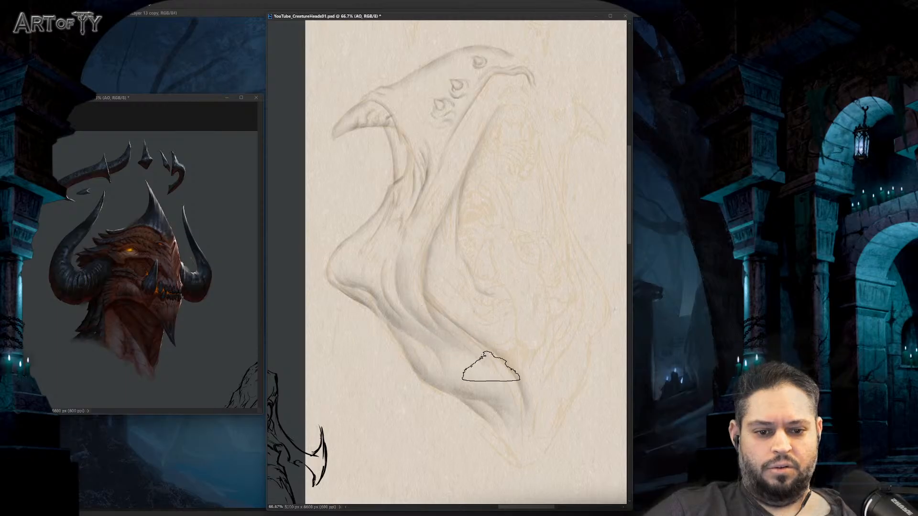
key("ctrl+minus")
key("ctrl+minus")
key("ctrl+plus")
key("ctrl+plus")
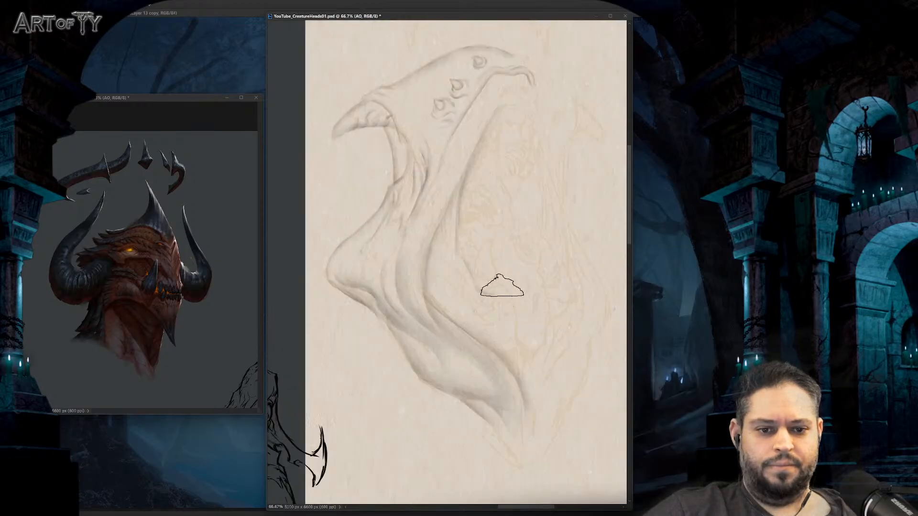
Step: Reduce the brush size and darken the crease where the inner cheek fold meets the opening's left rim
mouse_move(465, 191)
left_mouse_down()
mouse_move(475, 167)
mouse_move(420, 309)
left_mouse_up()
key("bracketleft")
key("bracketleft")
key("bracketleft")
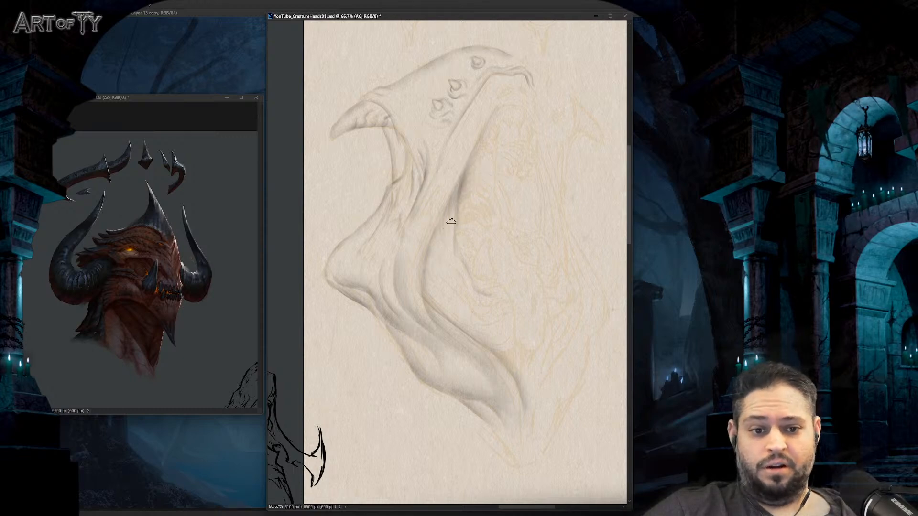
left_click_drag(456, 189, 445, 233)
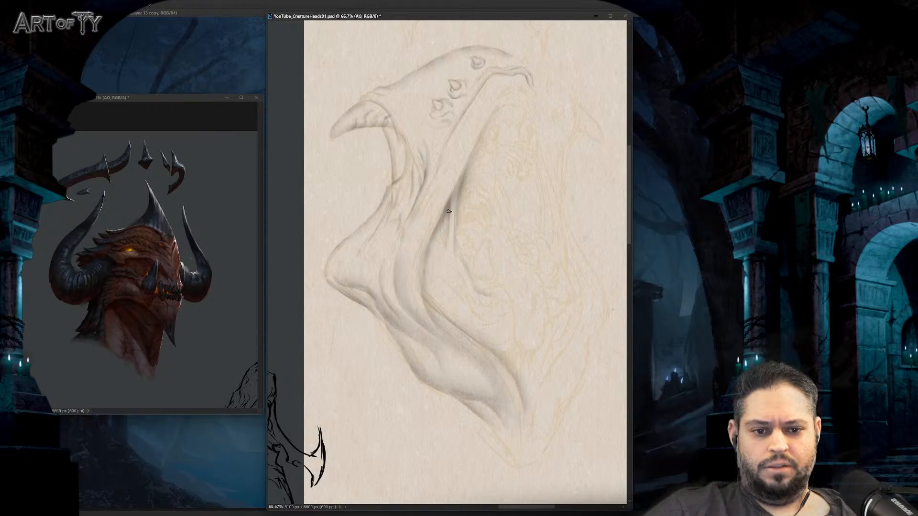
Step: Darken the recess directly beneath the base of the left horn
left_click_drag(446, 195, 449, 215)
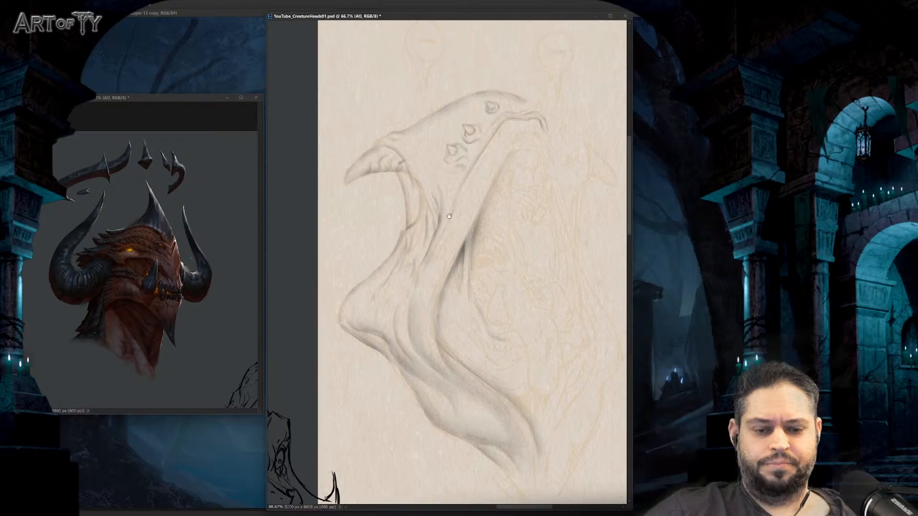
middle_click(412, 184)
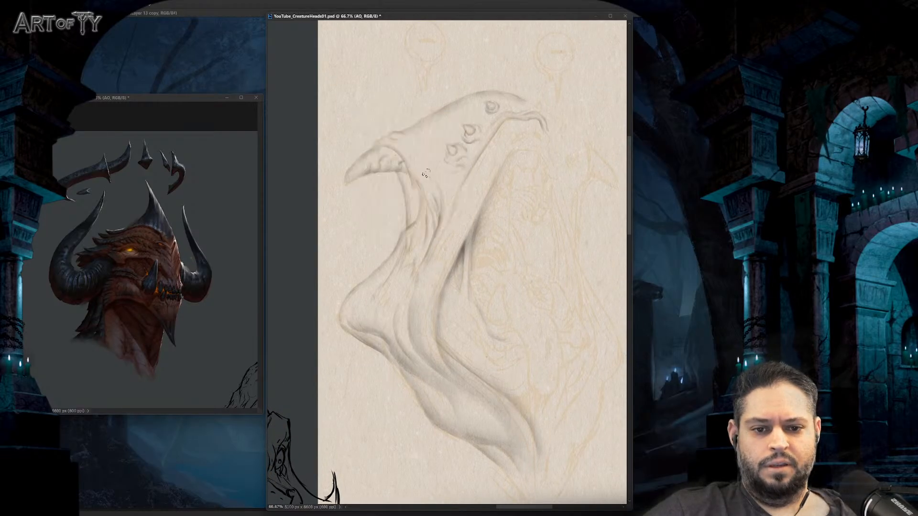
middle_click(418, 183)
middle_click(425, 175)
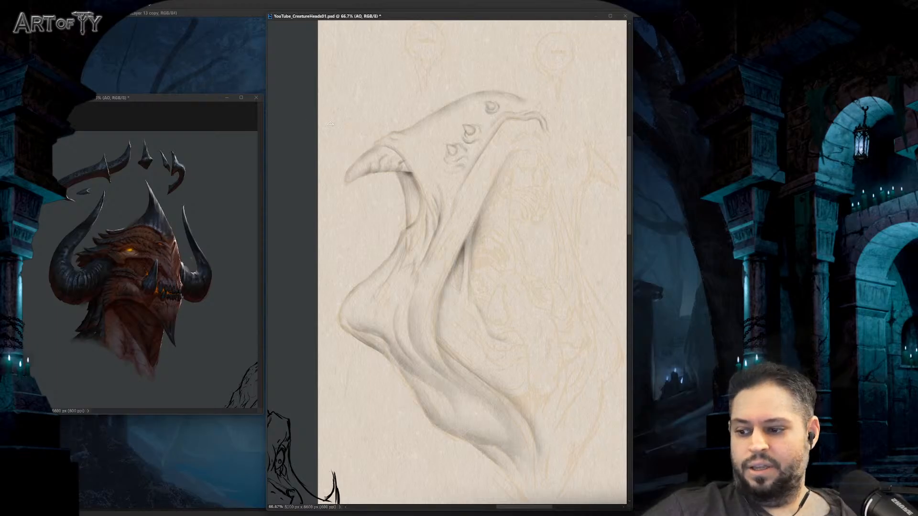
Step: Shade a second fold line inside the hood's upper left rim, up to and across its peak
left_click_drag(429, 209, 433, 205)
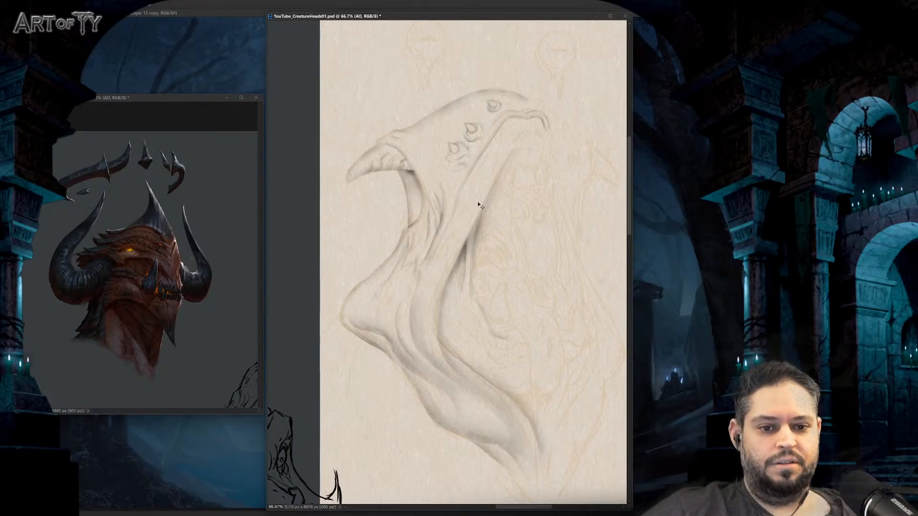
key("ctrl+1")
scroll(460, 203, "up", 1)
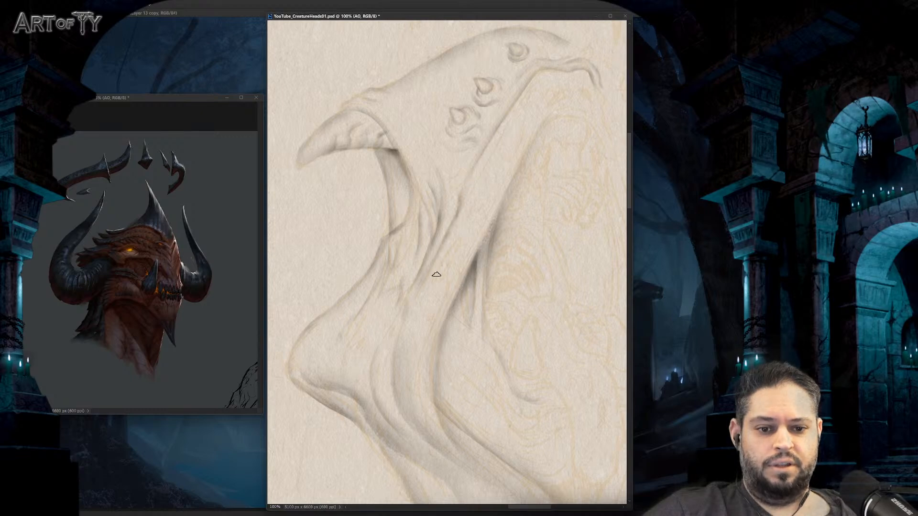
mouse_move(481, 229)
left_mouse_down()
mouse_move(467, 188)
mouse_move(512, 99)
left_mouse_up()
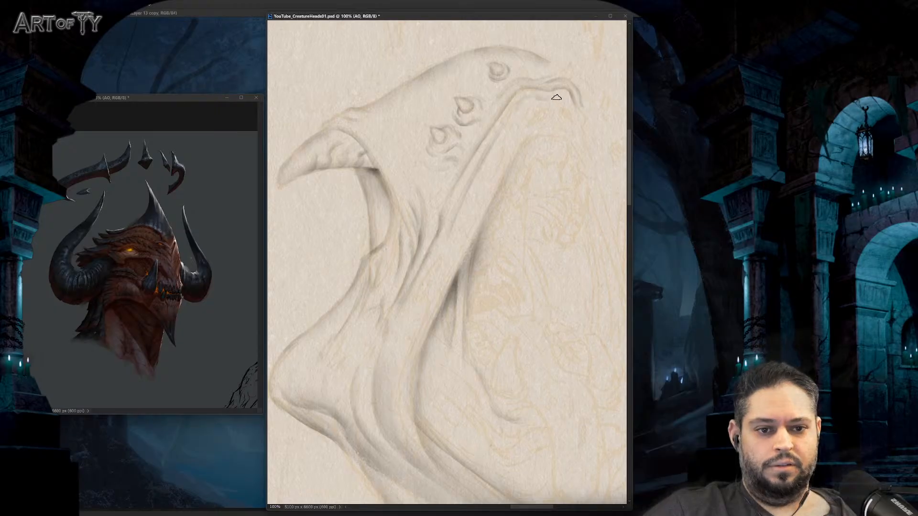
Step: Shade the two nostrils and the wrinkles around the snout below the hood's peak
mouse_move(555, 191)
left_mouse_down()
mouse_move(537, 189)
mouse_move(510, 161)
mouse_move(531, 143)
left_mouse_up()
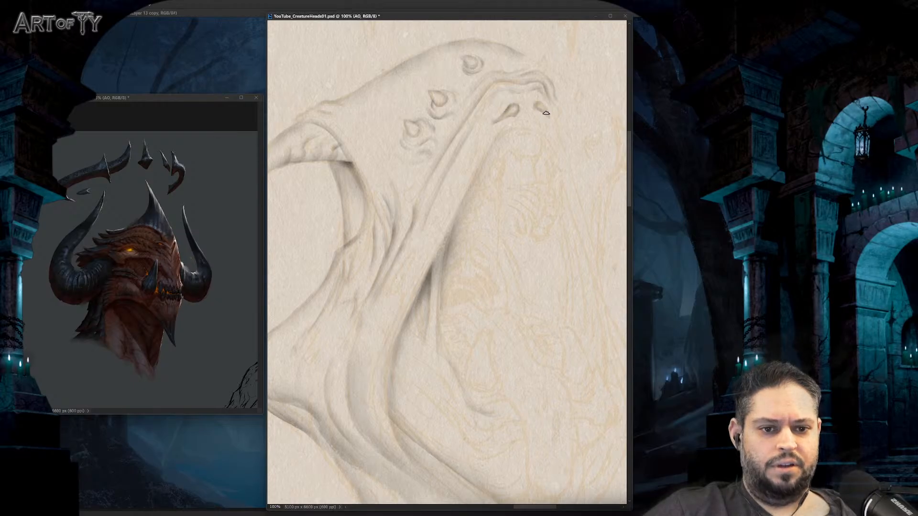
mouse_move(524, 189)
left_mouse_down()
mouse_move(497, 259)
mouse_move(528, 193)
left_mouse_up()
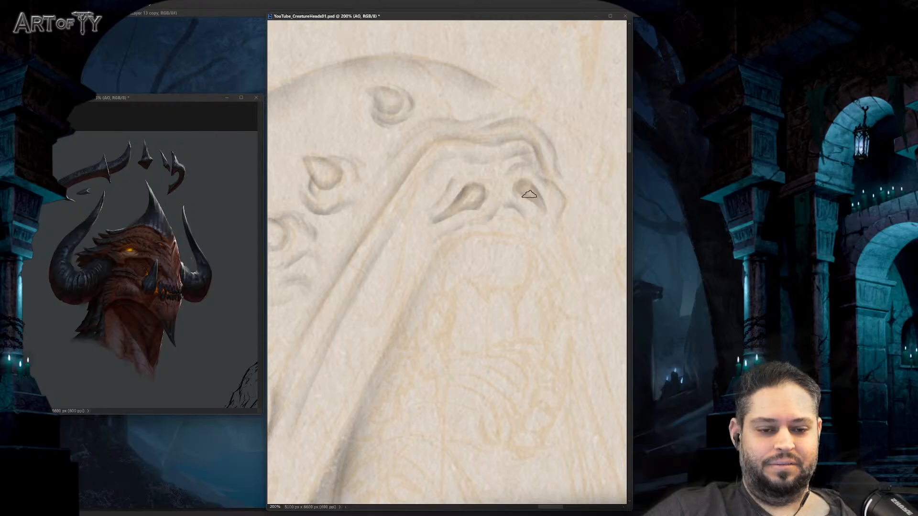
key("space")
left_click_drag(525, 241, 540, 207)
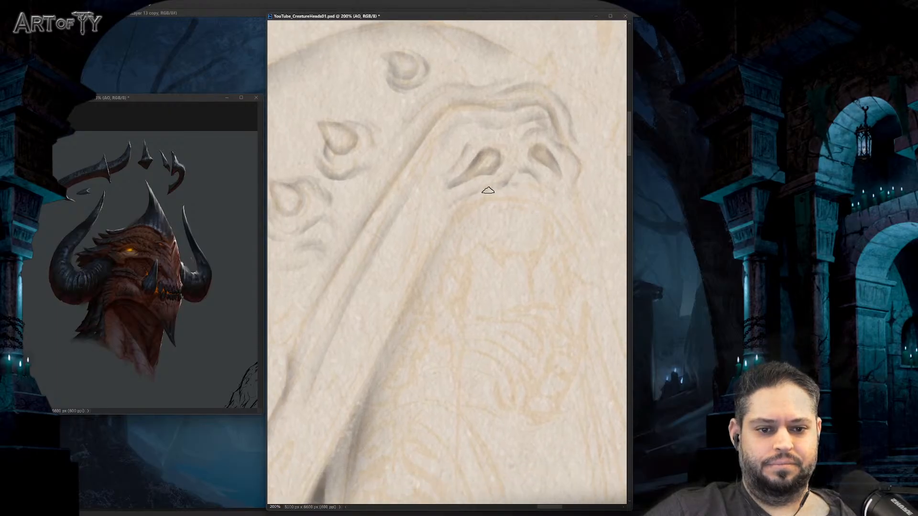
Step: Shade the arched edge of the upper lip below the nostrils and down its left side
mouse_move(433, 267)
left_mouse_down()
mouse_move(444, 234)
mouse_move(532, 207)
mouse_move(483, 205)
mouse_move(440, 257)
left_mouse_up()
mouse_move(417, 176)
left_mouse_down()
mouse_move(443, 171)
mouse_move(479, 129)
left_mouse_up()
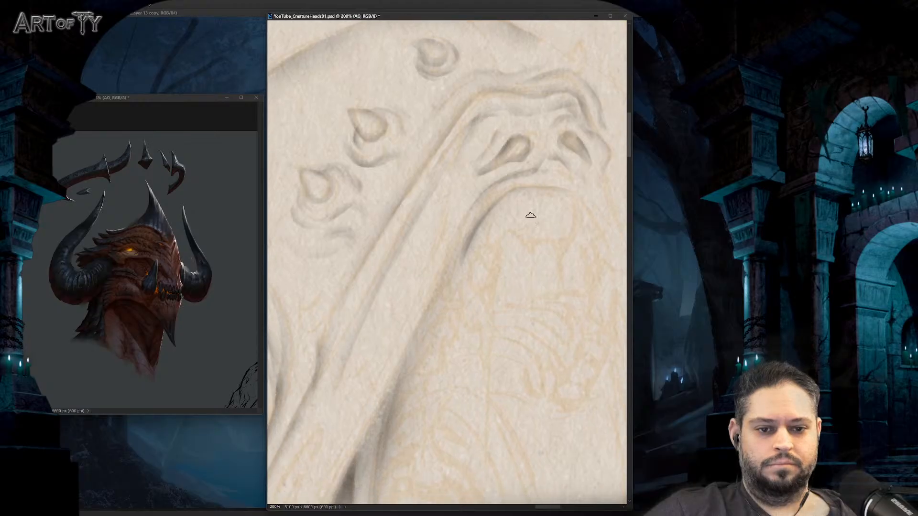
key("ctrl+minus")
key("ctrl+minus")
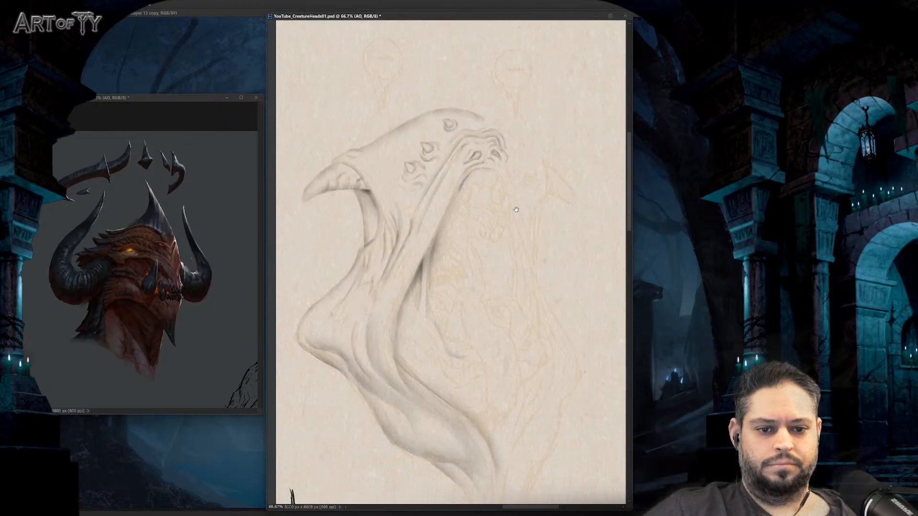
Step: Shade the outlines of the first two upper front teeth and the pointed gum folds above them
key("ctrl+plus")
key("ctrl+plus")
left_click_drag(508, 199, 465, 278)
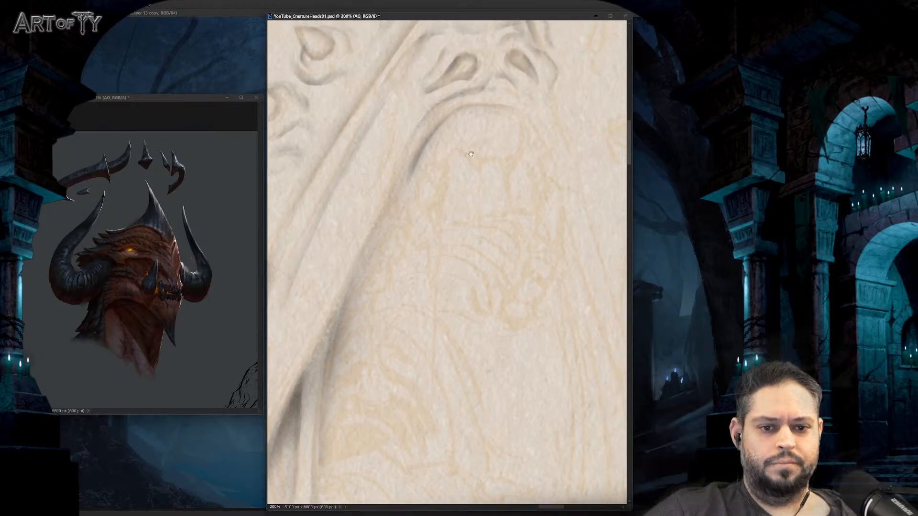
mouse_move(480, 168)
left_mouse_down()
mouse_move(485, 205)
mouse_move(453, 162)
mouse_move(443, 225)
mouse_move(478, 196)
left_mouse_up()
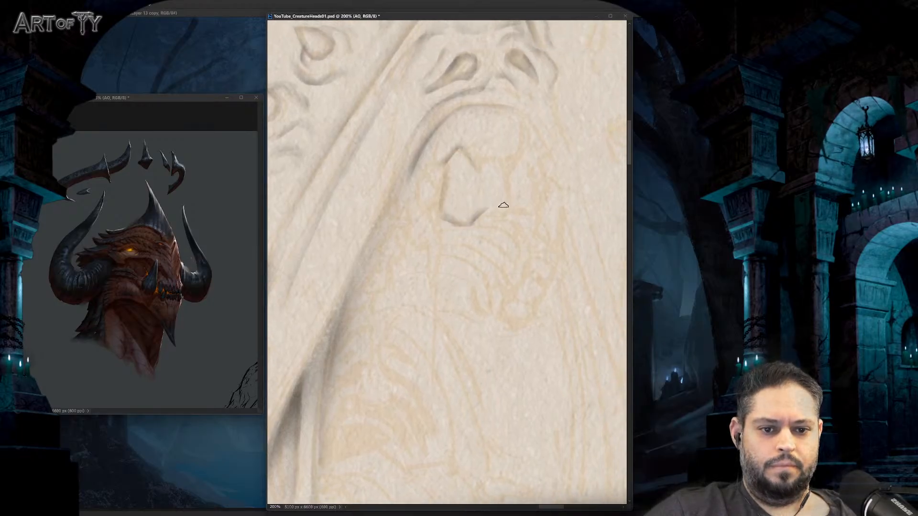
mouse_move(475, 162)
left_mouse_down()
mouse_move(494, 153)
mouse_move(512, 174)
left_mouse_up()
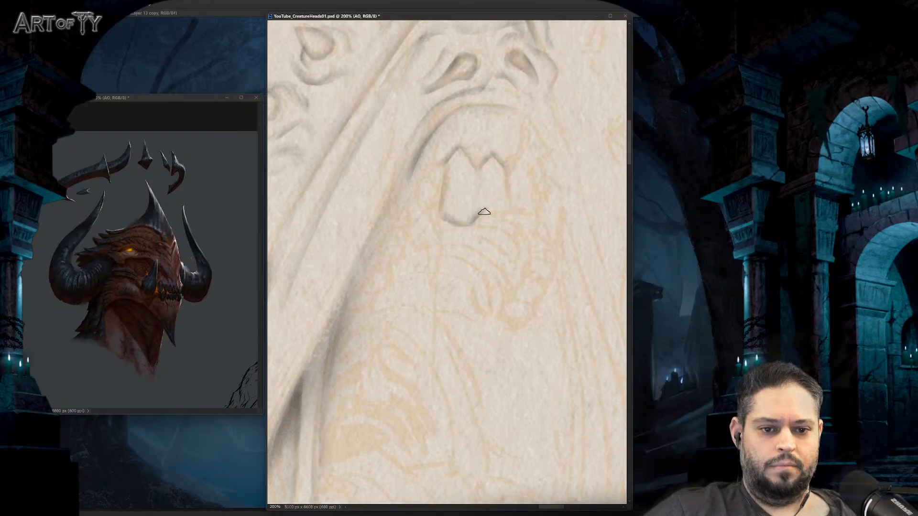
mouse_move(483, 212)
left_mouse_down()
mouse_move(474, 152)
mouse_move(488, 164)
mouse_move(488, 140)
mouse_move(479, 155)
mouse_move(507, 163)
left_mouse_up()
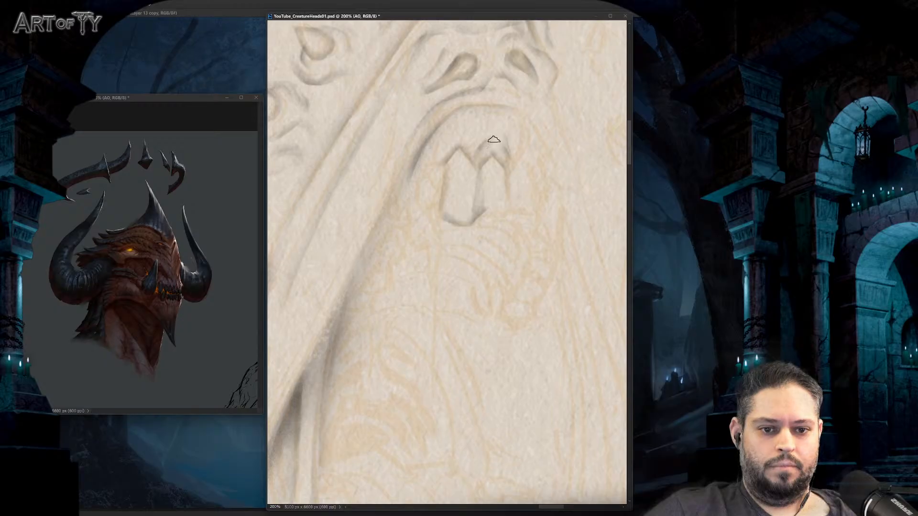
left_click_drag(452, 143, 435, 173)
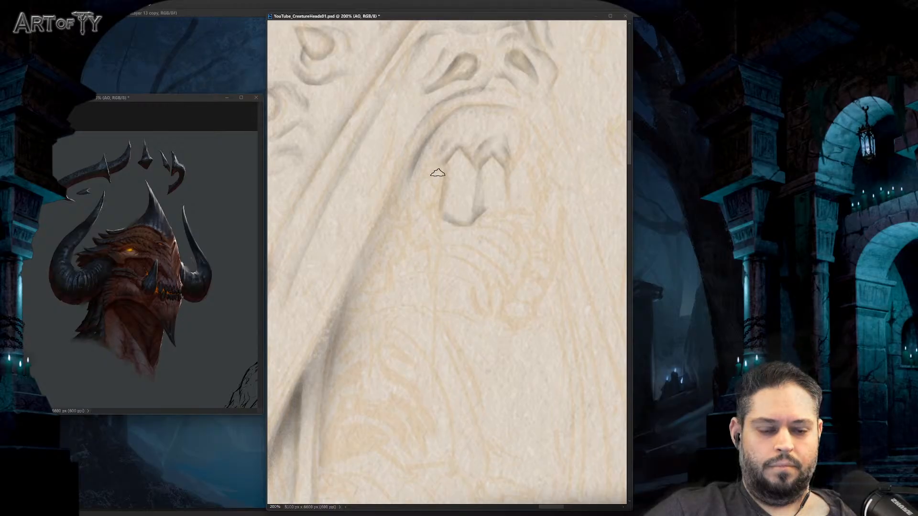
Step: Shade the third upper tooth with its gum folds, and the right end of the lip arch
mouse_move(528, 180)
left_mouse_down()
mouse_move(537, 206)
mouse_move(509, 211)
mouse_move(533, 189)
left_mouse_up()
mouse_move(526, 157)
left_mouse_down()
mouse_move(532, 178)
mouse_move(517, 146)
mouse_move(528, 144)
mouse_move(534, 159)
mouse_move(513, 118)
mouse_move(533, 125)
left_mouse_up()
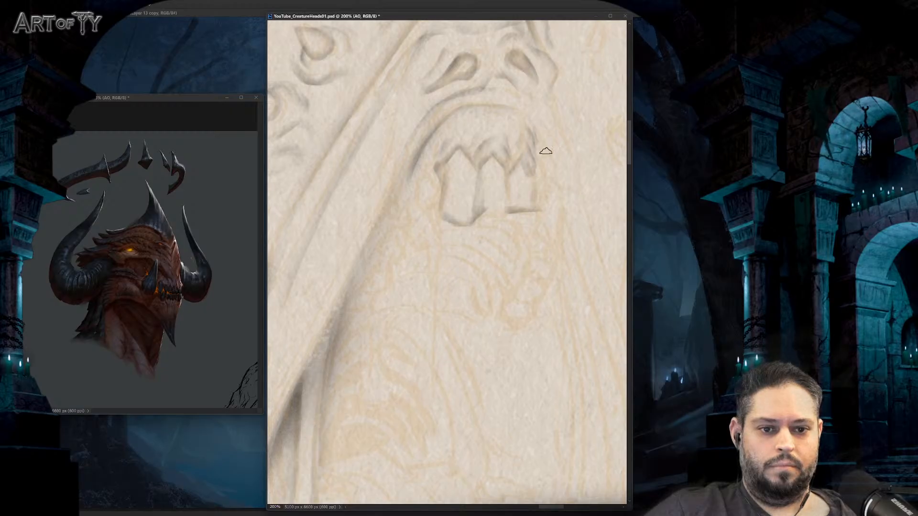
key("bracketright")
key("bracketright")
key("bracketright")
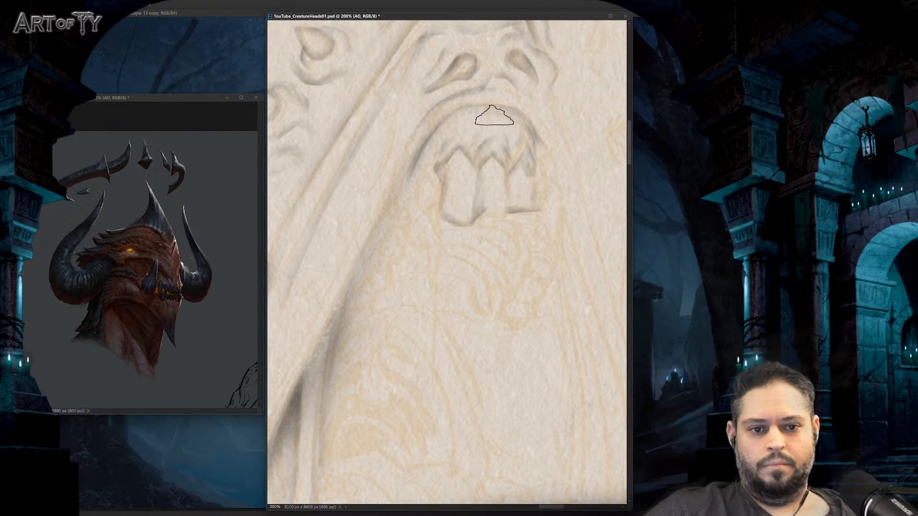
Step: Shade the small narrow teeth flanking the upper front teeth on both sides, using a finer brush
key("bracketleft")
key("bracketleft")
key("bracketleft")
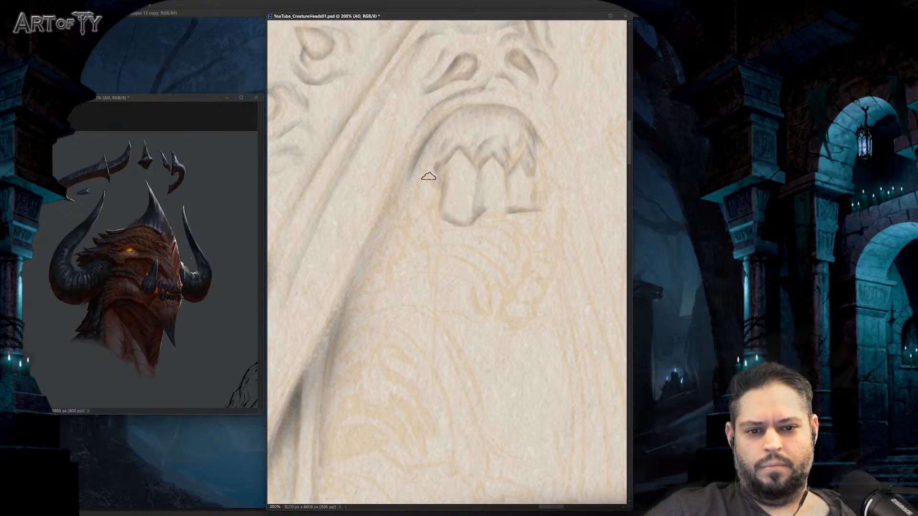
mouse_move(420, 178)
left_mouse_down()
mouse_move(426, 223)
mouse_move(423, 206)
mouse_move(441, 189)
mouse_move(423, 216)
left_mouse_up()
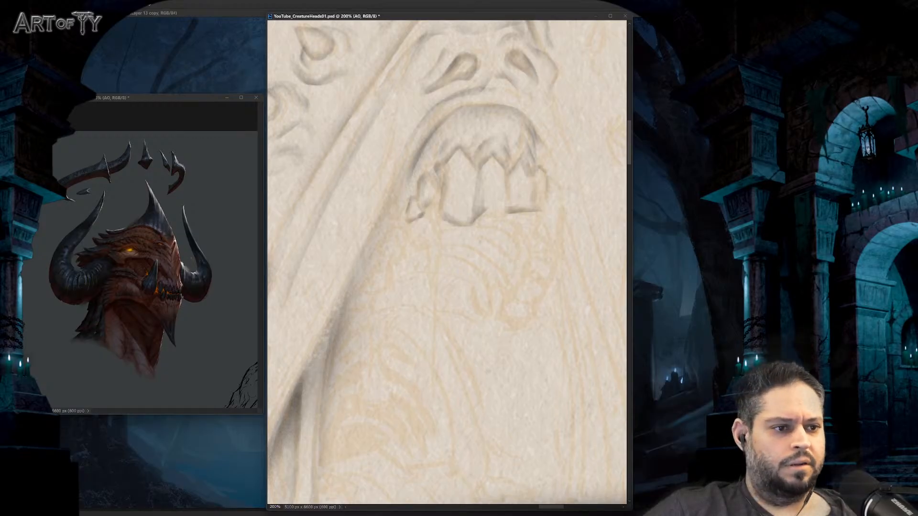
key("ctrl+comma")
key("ctrl+comma")
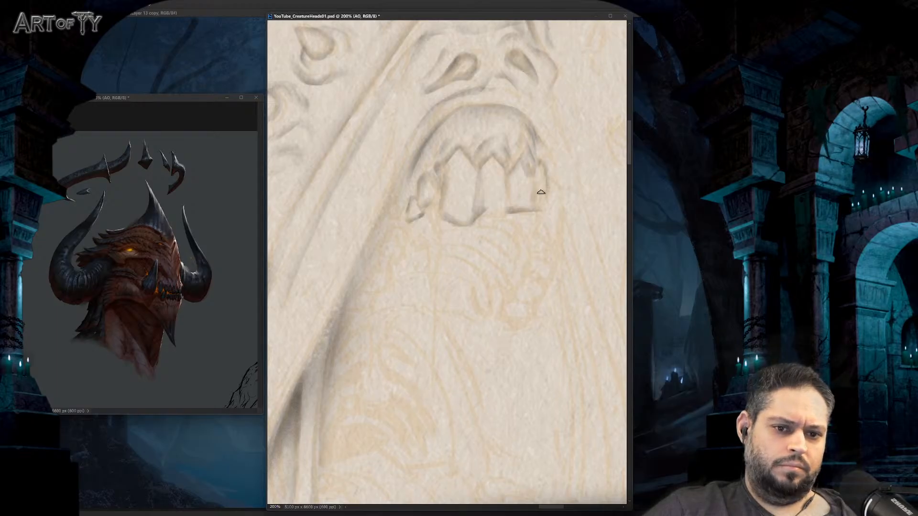
left_click_drag(547, 210, 558, 231)
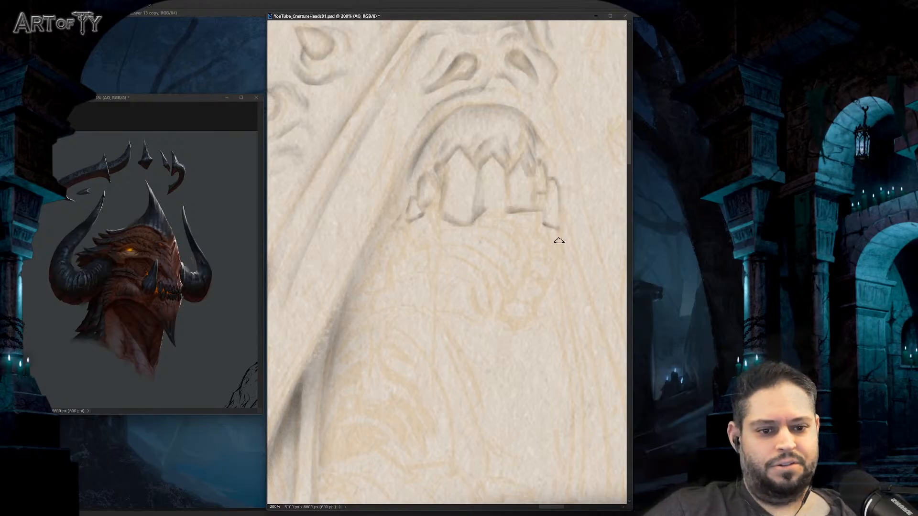
Step: Shade the row of back teeth curving down the right side of the mouth to its last molar
left_click_drag(573, 234, 553, 230)
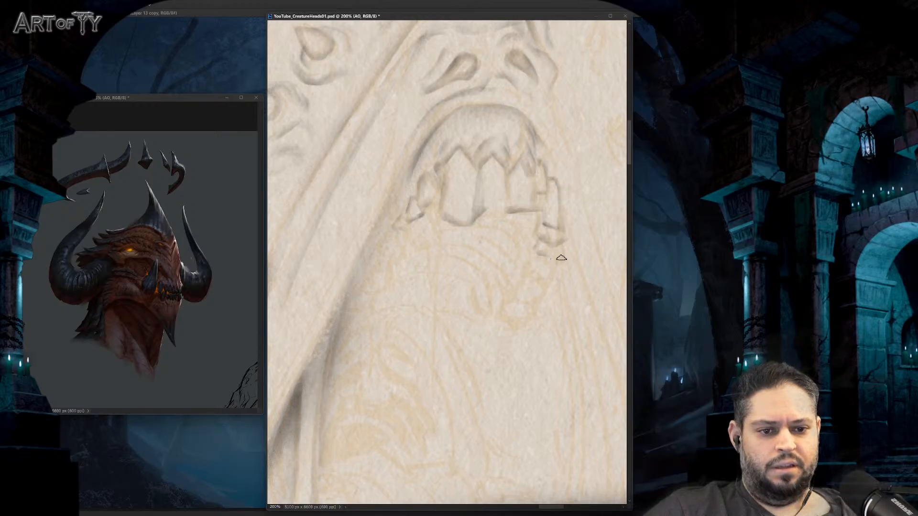
mouse_move(531, 260)
left_mouse_down()
mouse_move(553, 272)
mouse_move(542, 269)
left_mouse_up()
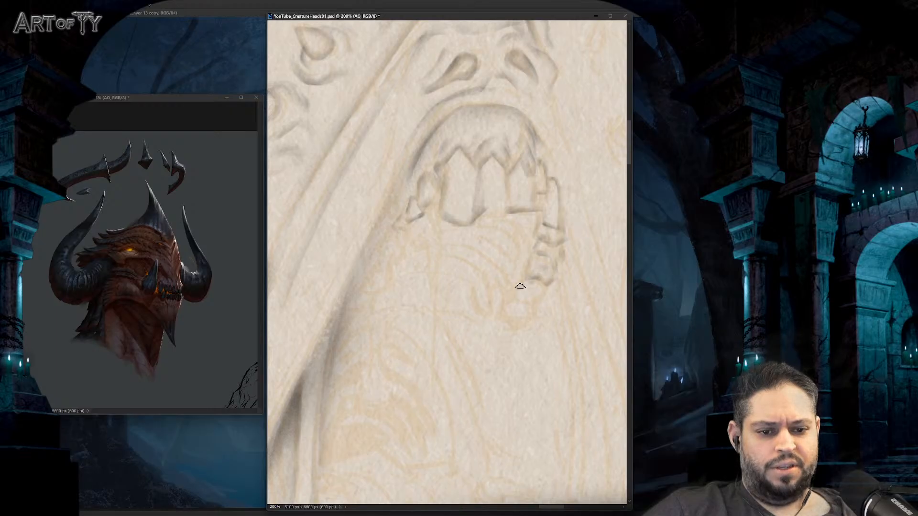
mouse_move(531, 309)
left_mouse_down()
mouse_move(547, 283)
mouse_move(503, 306)
mouse_move(504, 320)
mouse_move(540, 312)
mouse_move(545, 272)
left_mouse_up()
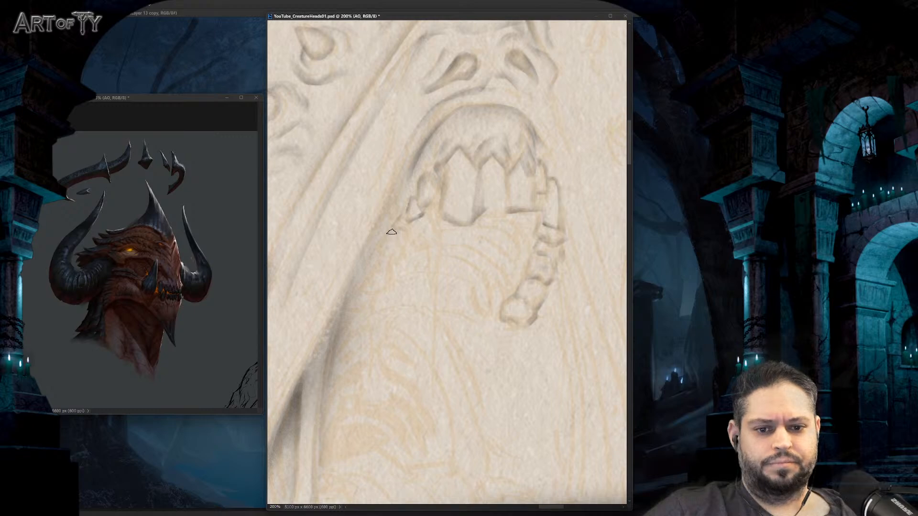
Step: Shade the first back teeth of the left row and the bottom edge of the middle and right front teeth
mouse_move(391, 232)
left_mouse_down()
mouse_move(404, 249)
mouse_move(412, 237)
mouse_move(381, 248)
left_mouse_up()
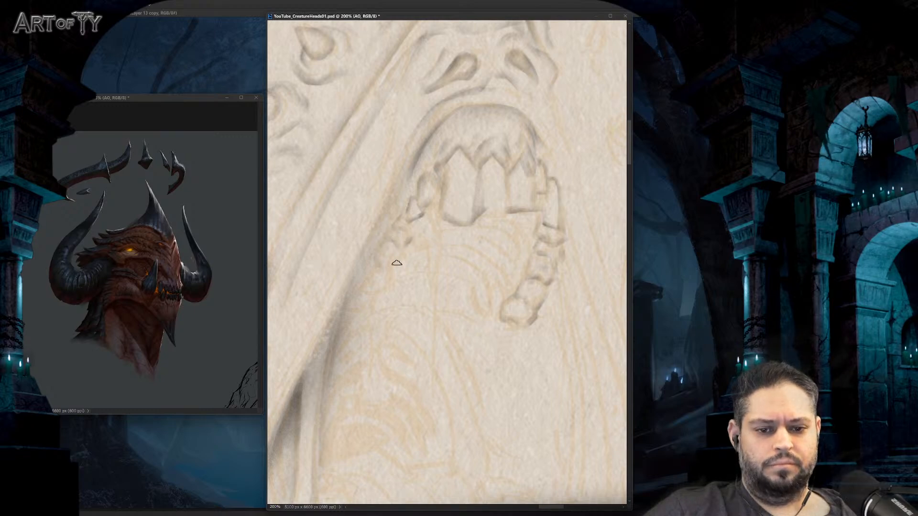
scroll(515, 185, "down", 4)
scroll(515, 185, "up", 4)
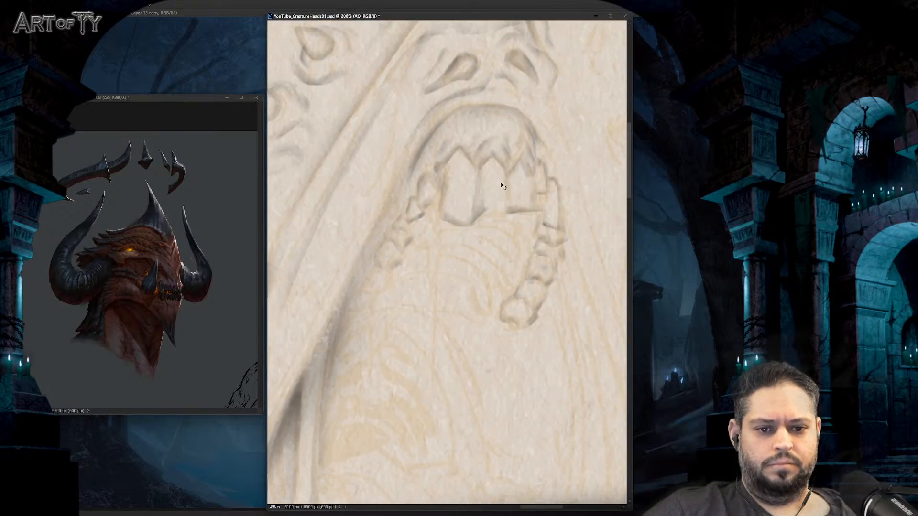
left_click_drag(487, 209, 443, 253)
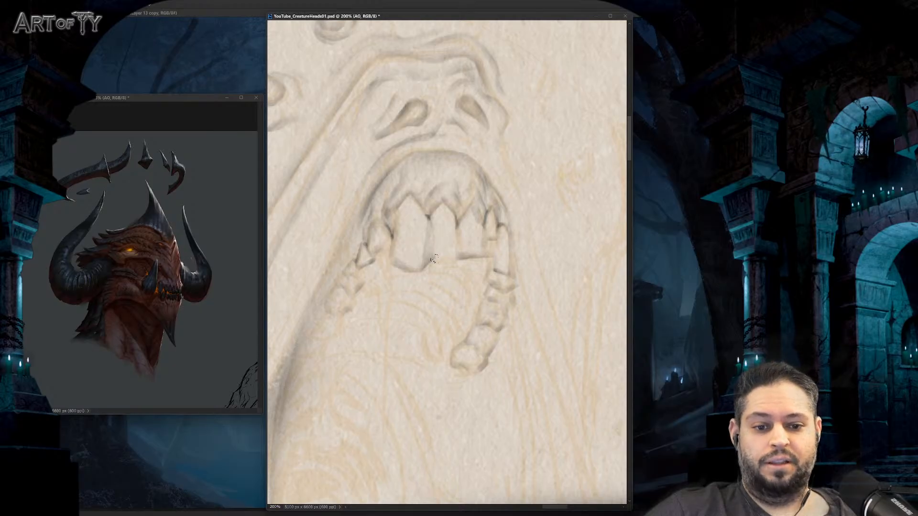
left_click_drag(428, 263, 451, 261)
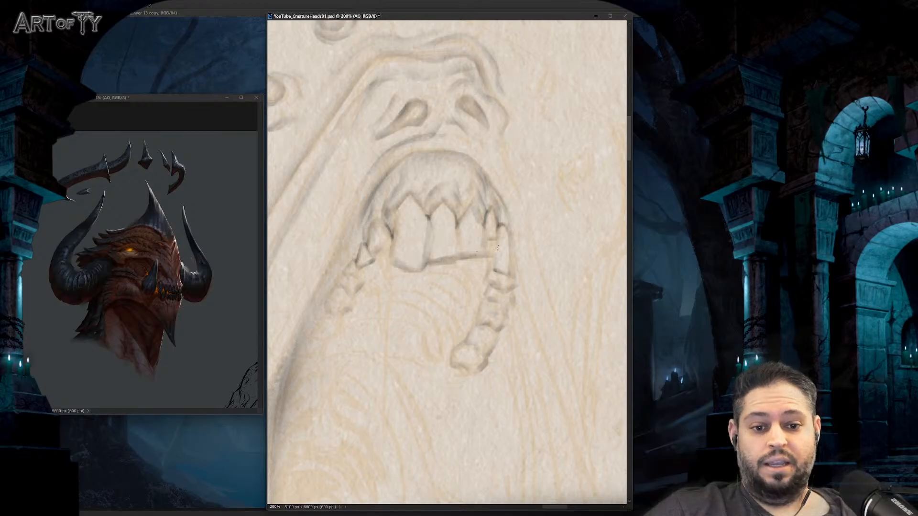
Step: Deepen the shadows between the upper teeth and add gum folds just under the lip arch
key("ctrl+minus")
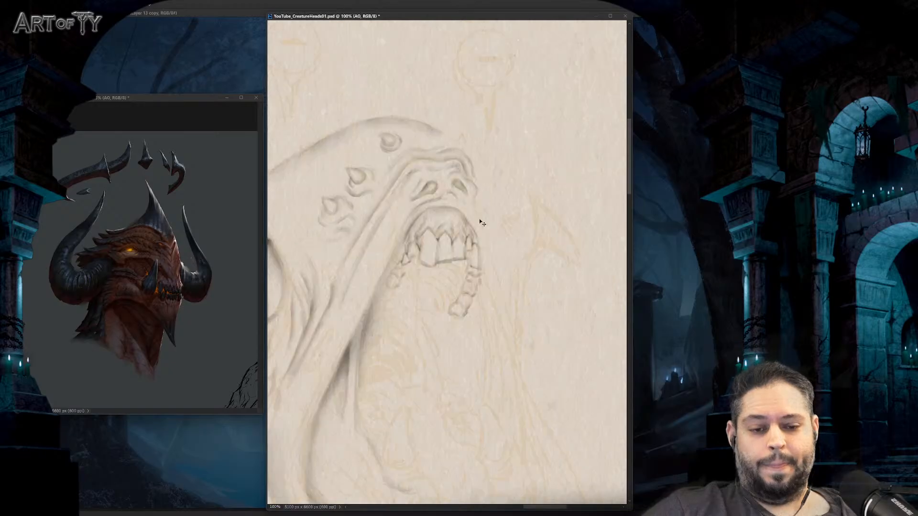
key("ctrl+plus")
left_click_drag(419, 162, 456, 176)
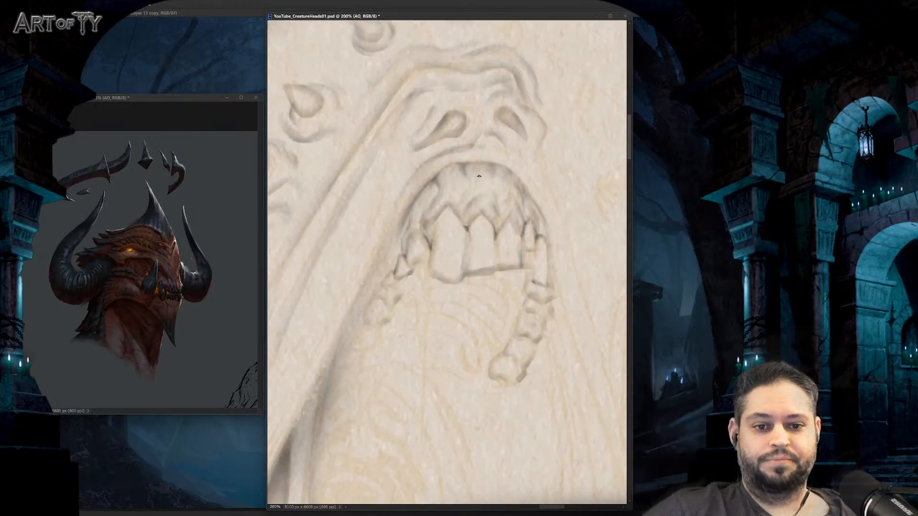
left_click_drag(479, 176, 505, 131)
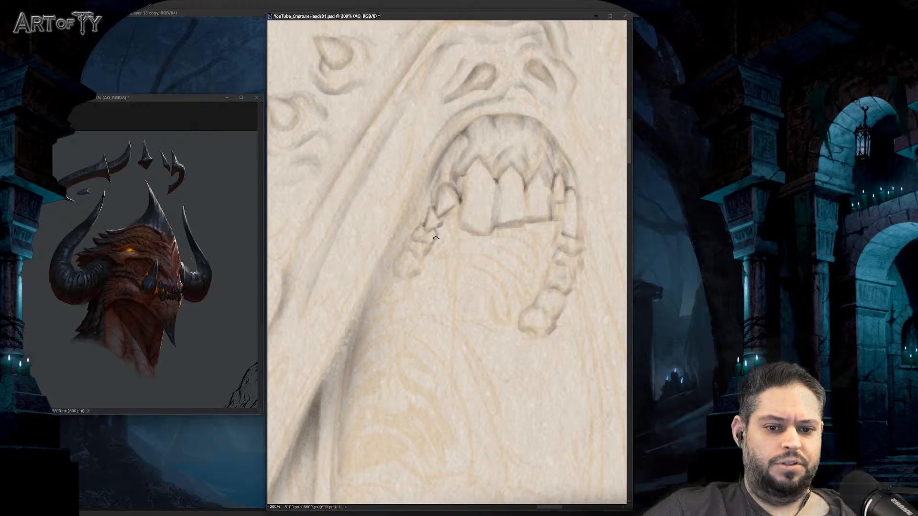
Step: Shade the remaining back teeth of the left row down to the inner cheek edge
left_click_drag(443, 253, 462, 219)
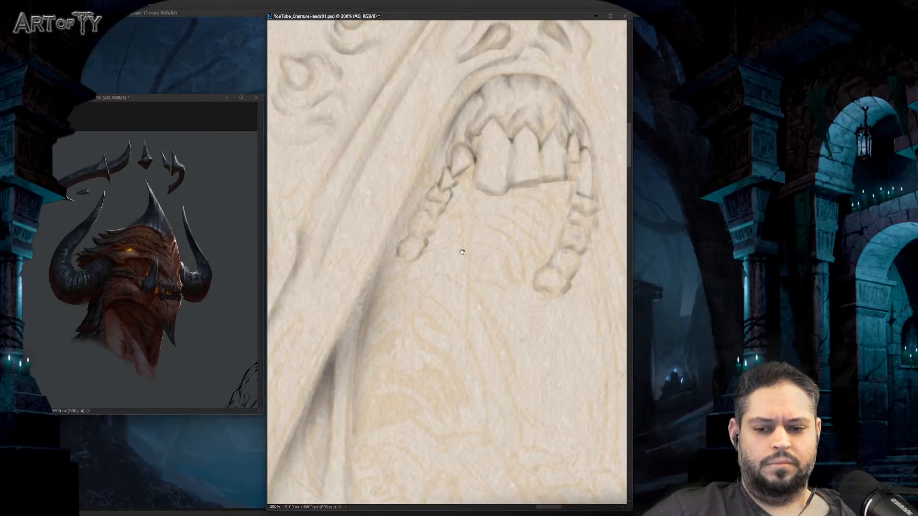
left_click_drag(461, 255, 455, 254)
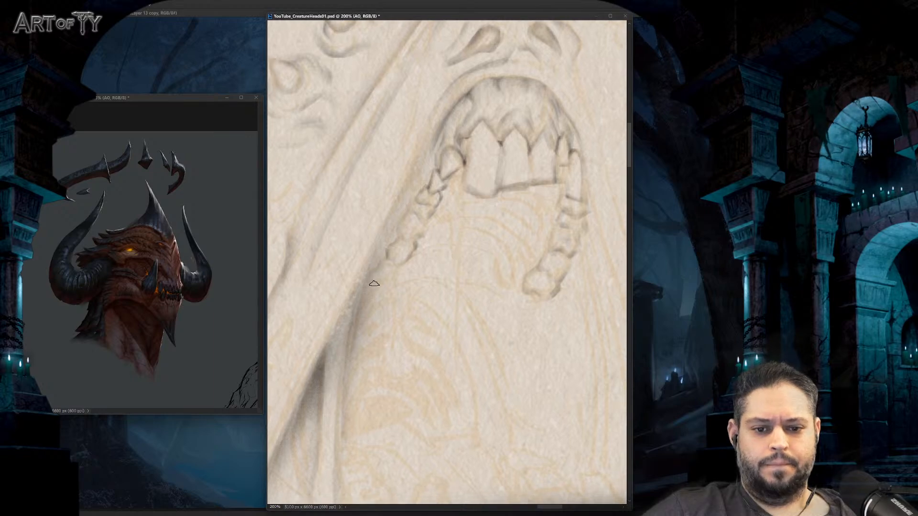
left_click_drag(374, 283, 418, 253)
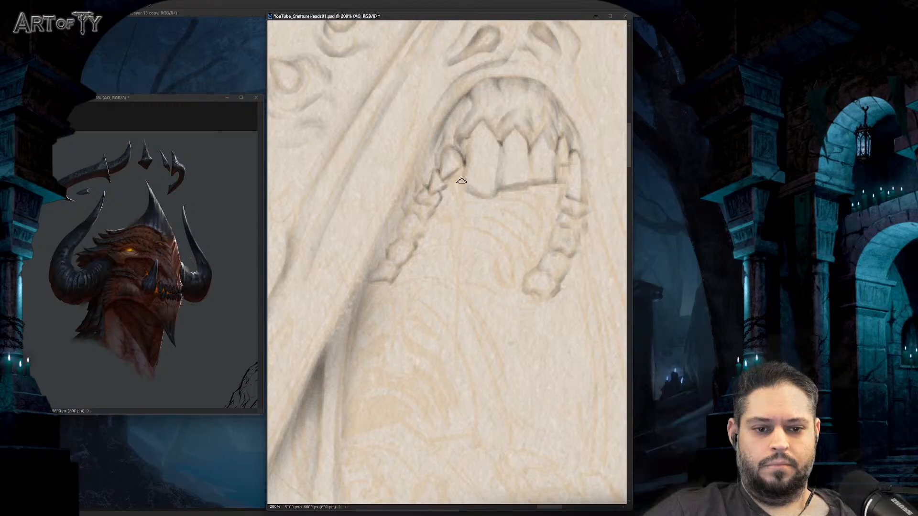
Step: Shade the small spike at the hood's peak above the snout and the spikes on the hood's right side
key("ctrl+minus")
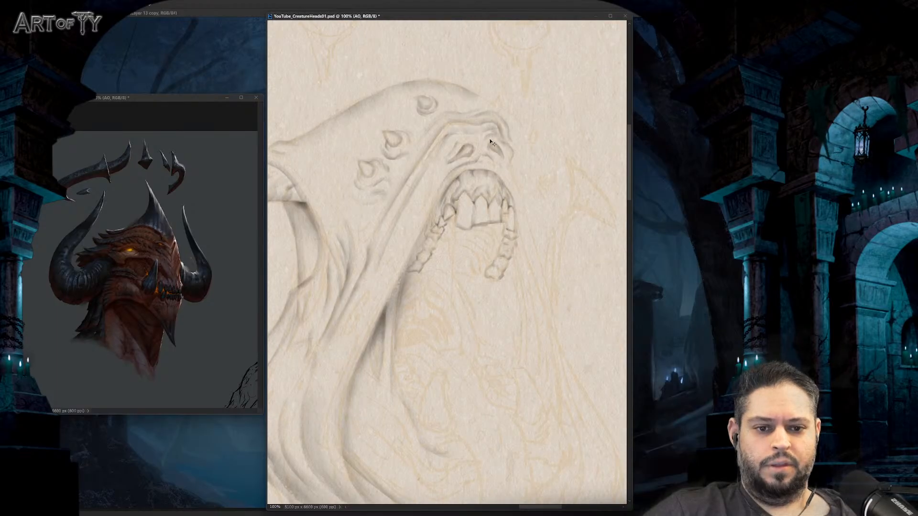
left_click_drag(504, 187, 472, 242)
key("ctrl+plus")
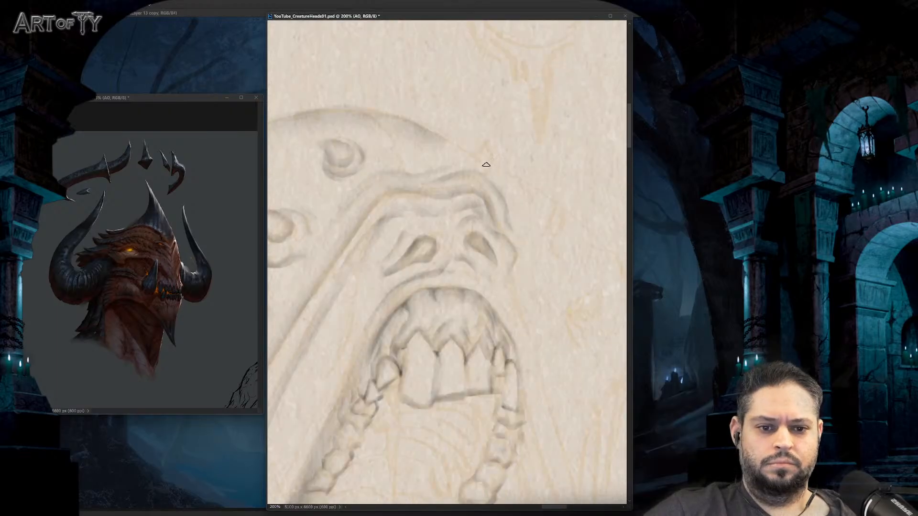
mouse_move(489, 169)
left_mouse_down()
mouse_move(483, 149)
mouse_move(474, 160)
mouse_move(497, 180)
mouse_move(466, 155)
mouse_move(506, 187)
mouse_move(458, 151)
mouse_move(476, 158)
left_mouse_up()
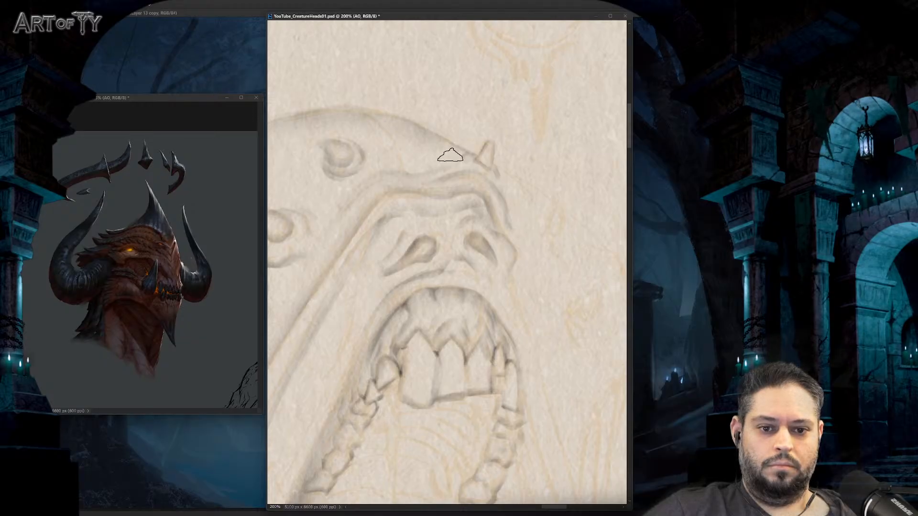
left_click_drag(478, 178, 462, 174)
mouse_move(543, 229)
left_mouse_down()
mouse_move(520, 230)
mouse_move(525, 208)
mouse_move(506, 226)
mouse_move(532, 231)
mouse_move(522, 254)
mouse_move(537, 234)
mouse_move(526, 245)
mouse_move(539, 276)
mouse_move(505, 236)
left_mouse_up()
Step: Shade the hood's right contour from the peak spike past the side spikes and around its lower right corner, using a larger brush
key("ctrl+minus")
key("ctrl+minus")
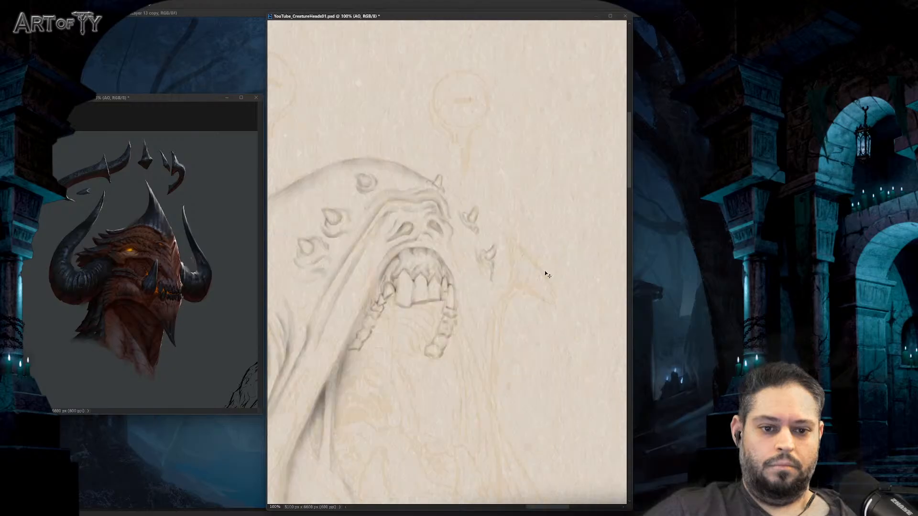
left_click_drag(490, 307, 499, 306)
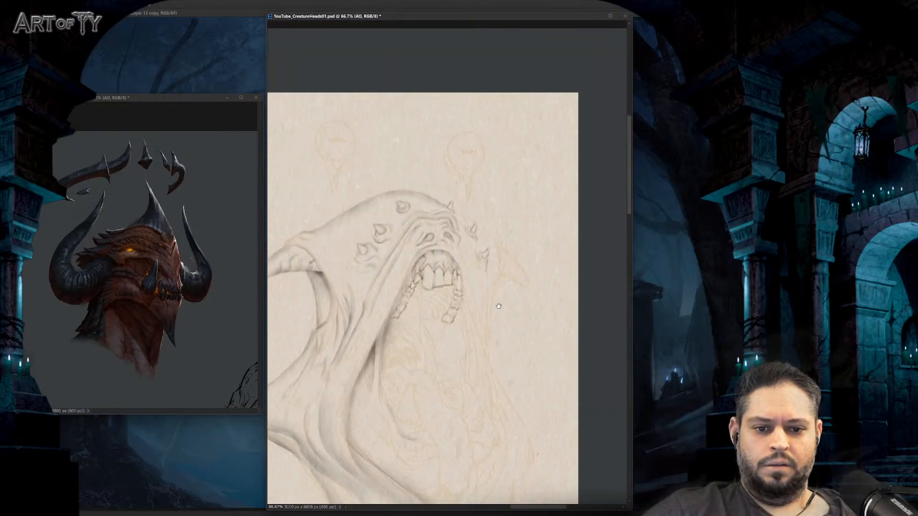
key("ctrl+plus")
scroll(481, 262, "up", 2)
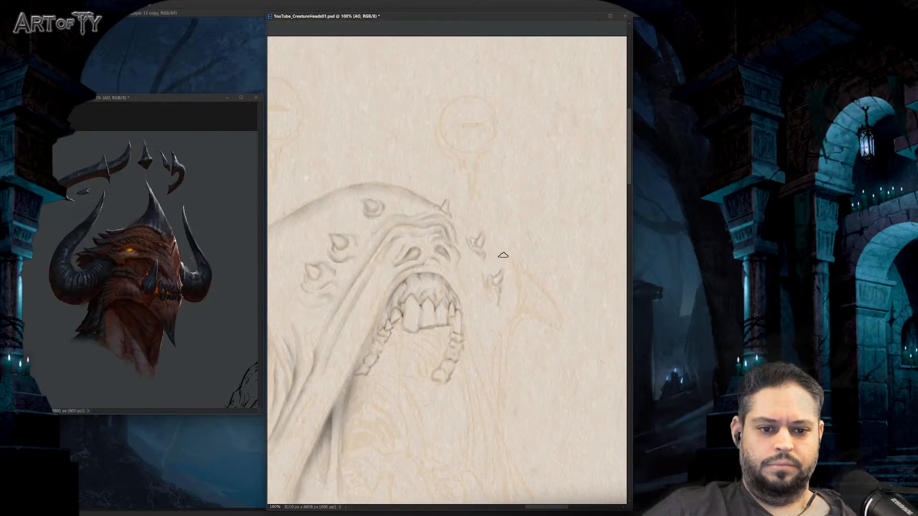
key("]")
key("]")
key("]")
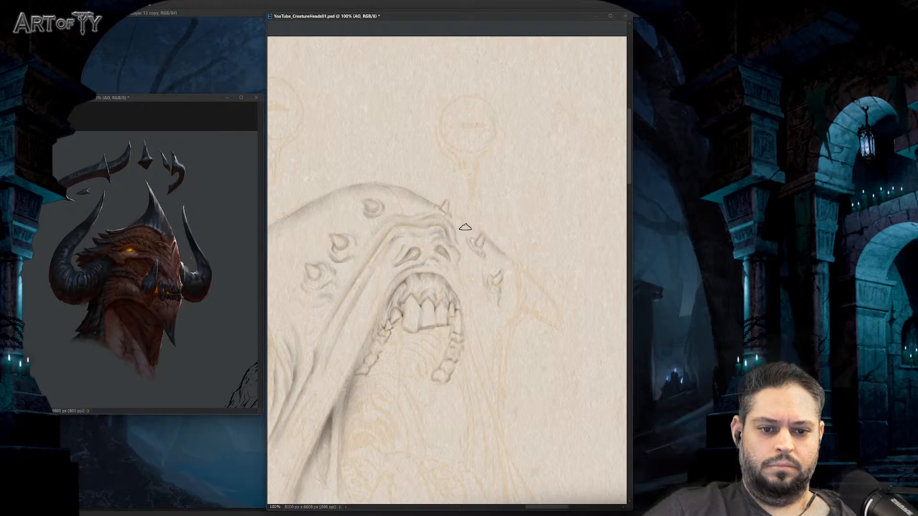
scroll(521, 296, "down", 1)
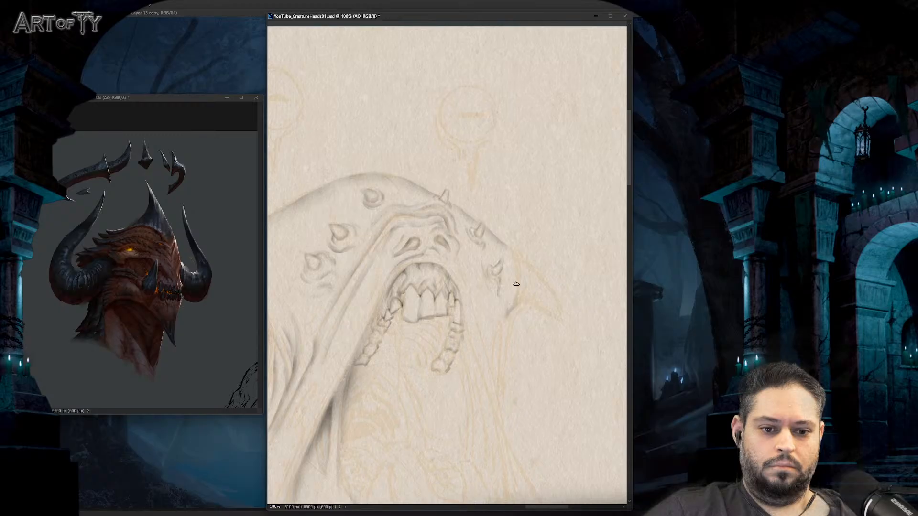
mouse_move(515, 284)
left_mouse_down()
mouse_move(507, 247)
mouse_move(518, 285)
left_mouse_up()
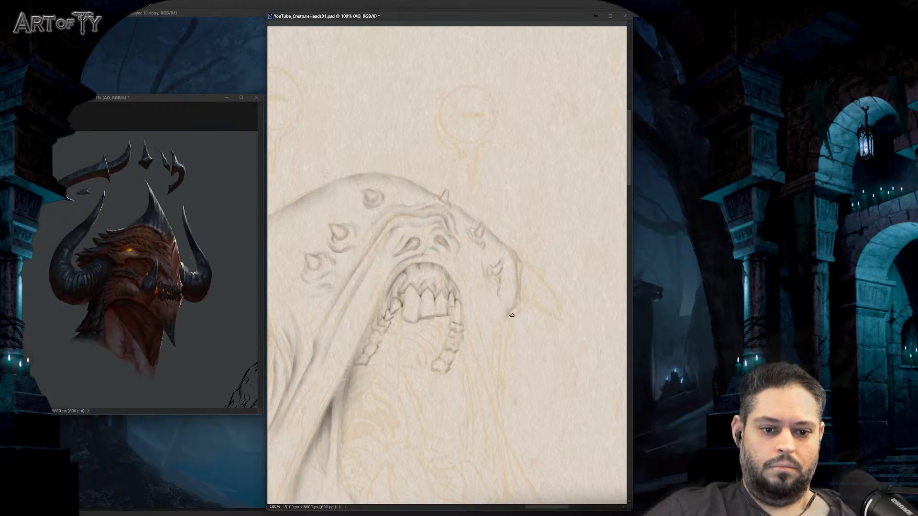
left_click_drag(510, 319, 522, 282)
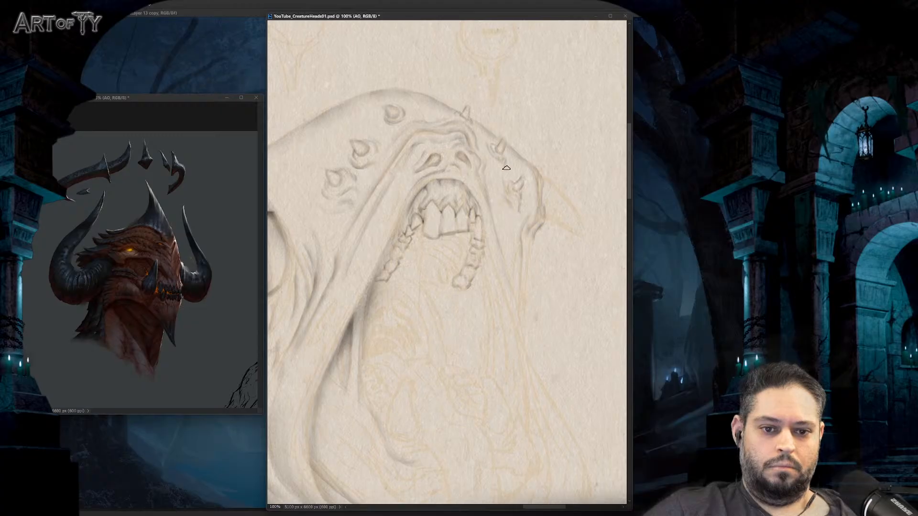
Step: Deepen the skin folds beside the mouth and add a crease on the hood between the left horn and the spikes
left_click_drag(426, 194, 468, 179)
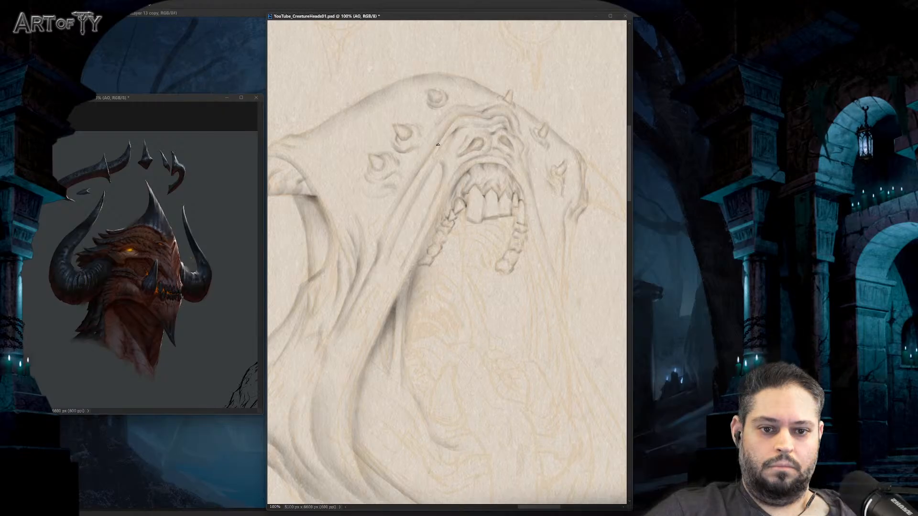
scroll(529, 220, "down", 3)
scroll(529, 220, "up", 2)
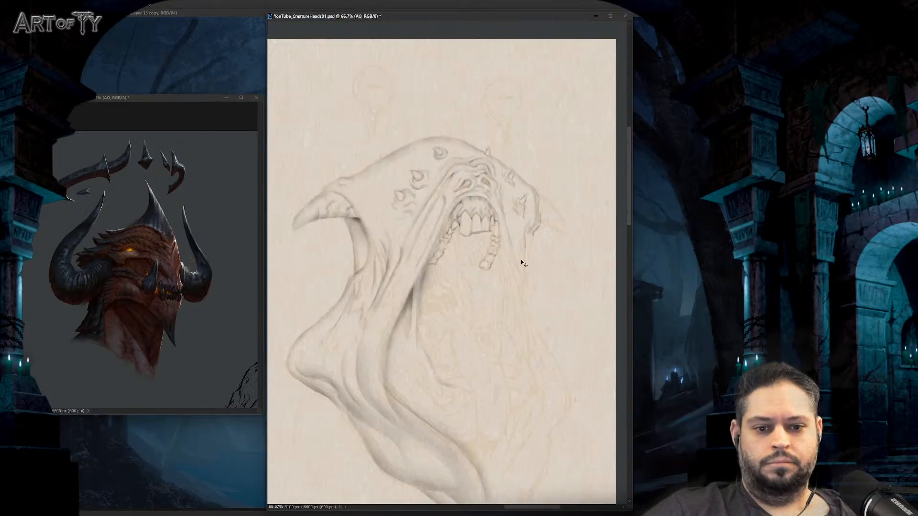
scroll(344, 215, "up", 1)
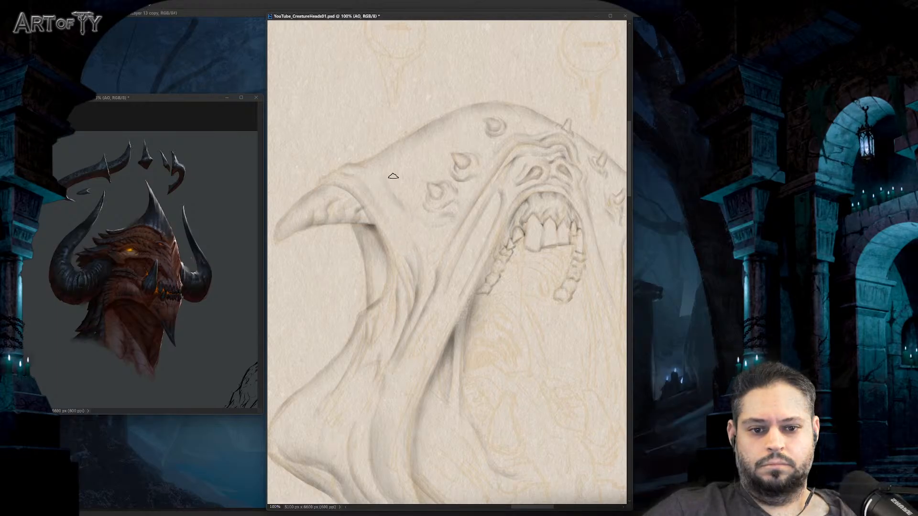
left_click_drag(465, 195, 456, 216)
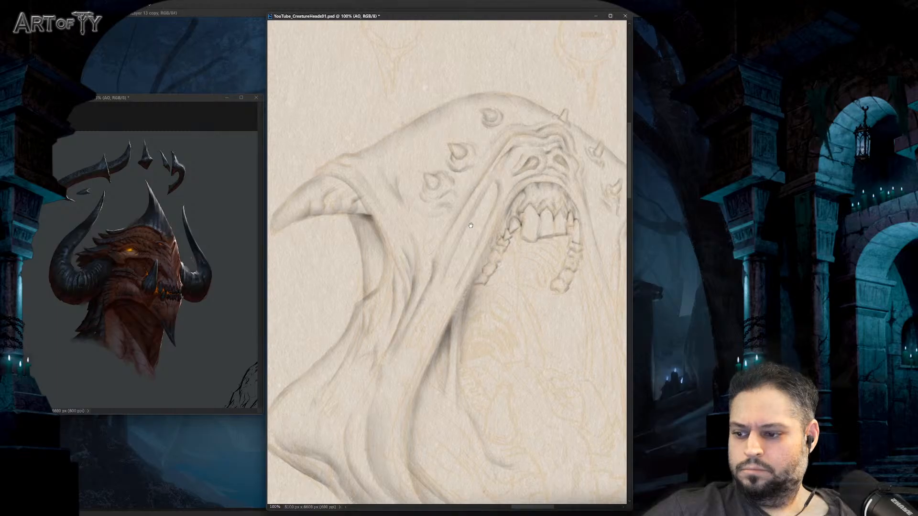
left_click_drag(452, 247, 449, 237)
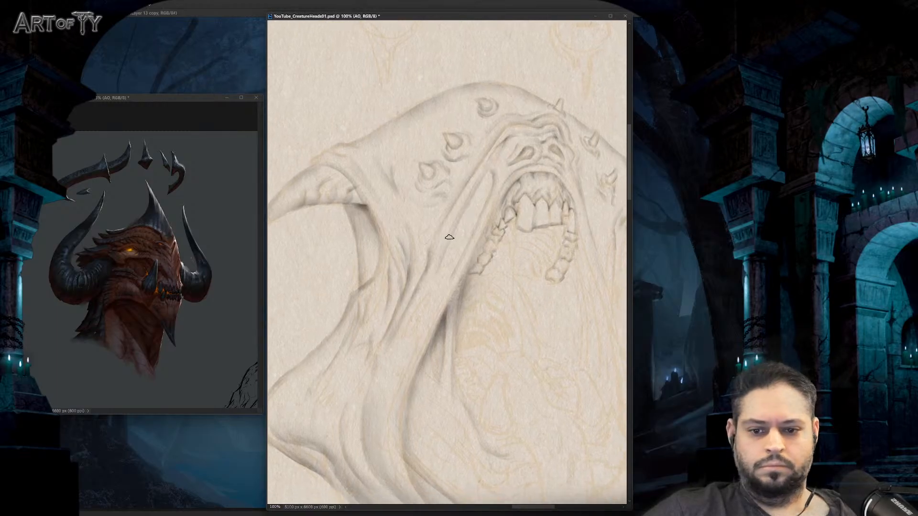
left_click_drag(482, 314, 439, 250)
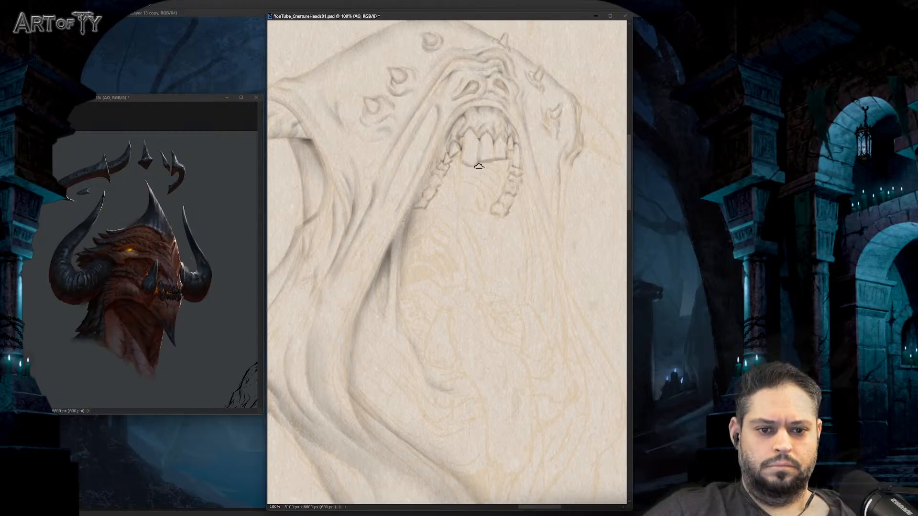
Step: Shade the curved palate ridges behind the upper teeth and the stretched skin strands down the right side of the mouth
mouse_move(498, 163)
left_mouse_down()
mouse_move(474, 180)
mouse_move(448, 177)
mouse_move(484, 179)
mouse_move(437, 192)
mouse_move(498, 199)
left_mouse_up()
mouse_move(435, 197)
left_mouse_down()
mouse_move(471, 195)
mouse_move(487, 218)
left_mouse_up()
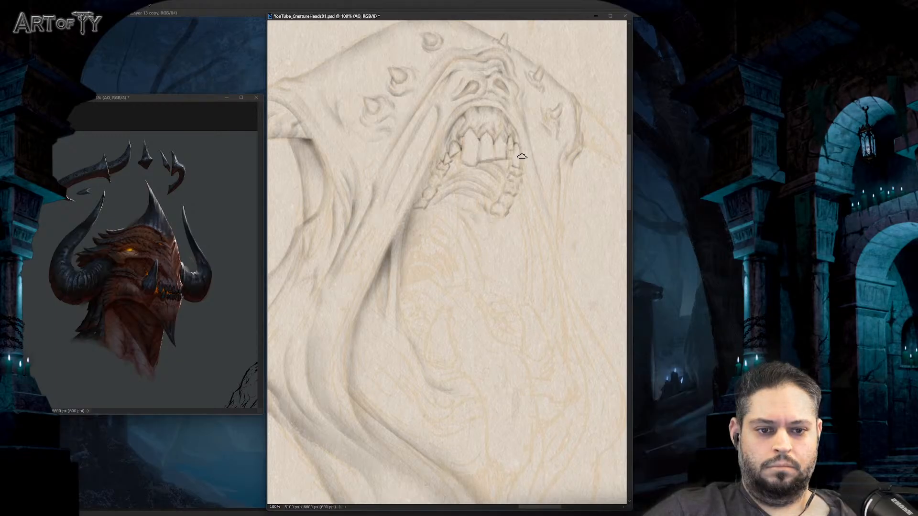
left_click_drag(521, 138, 558, 287)
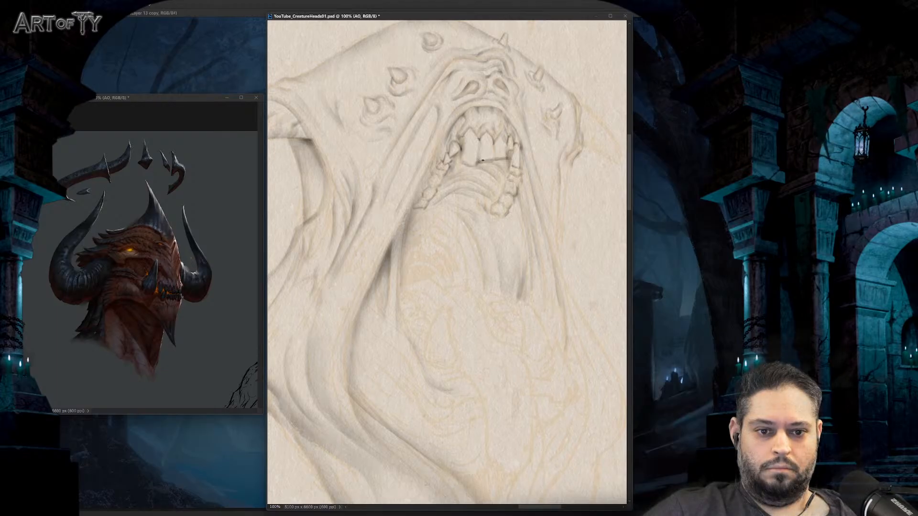
Step: Add skin creases around the spikes on the hood's left side and refine the shading over the hood and snout
left_click_drag(461, 178, 484, 245)
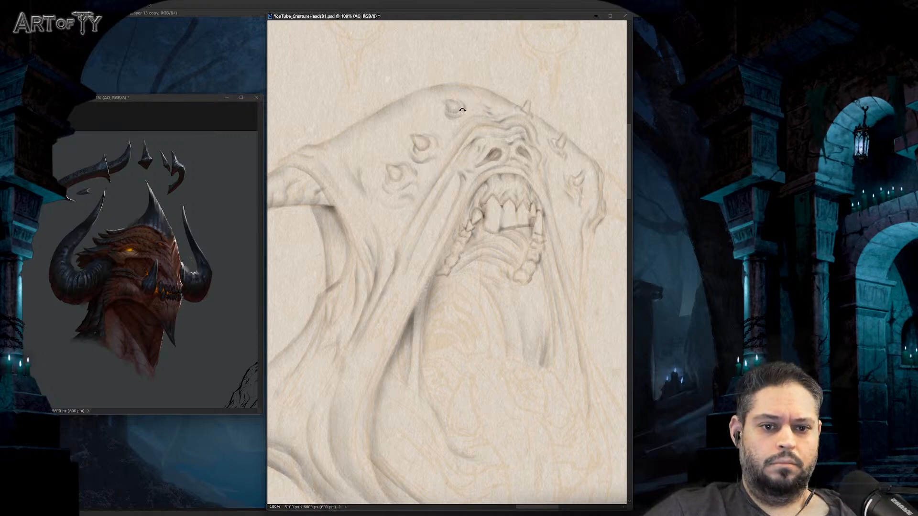
left_click_drag(482, 134, 489, 116)
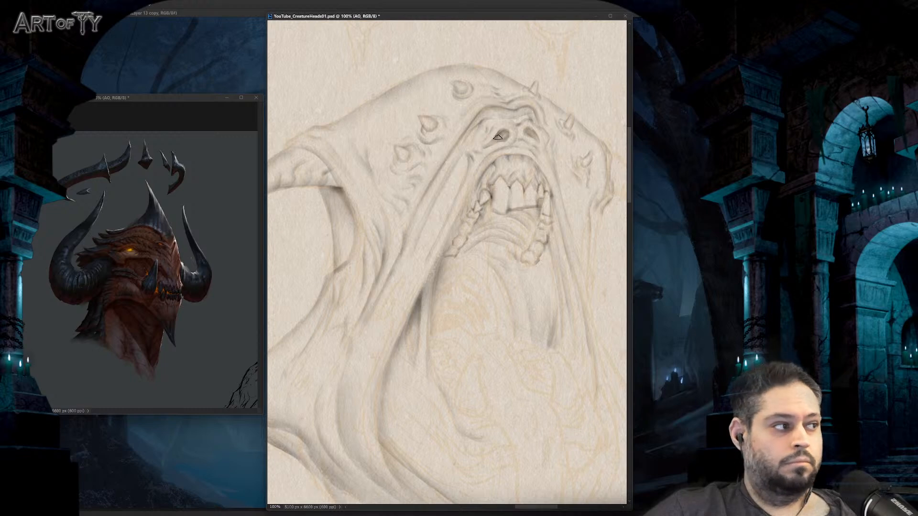
scroll(489, 138, "down", 1)
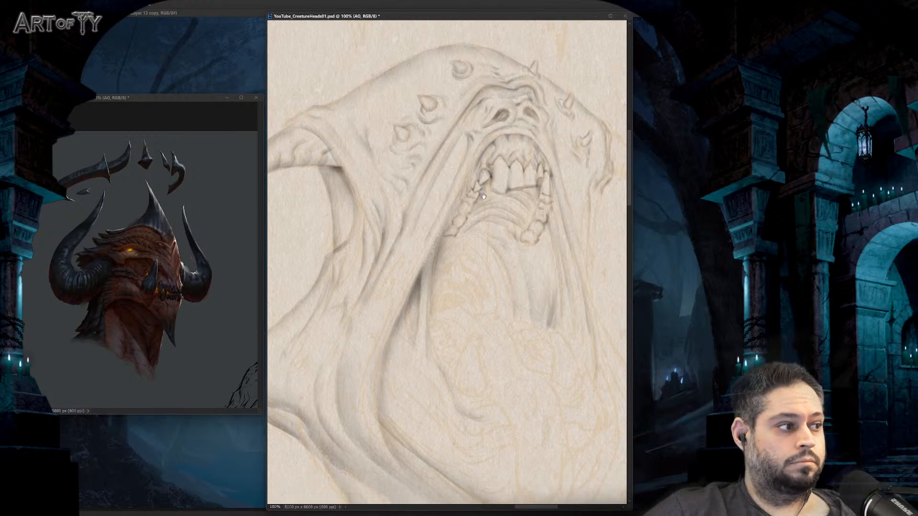
left_click_drag(492, 170, 495, 158)
scroll(461, 221, "down", 1)
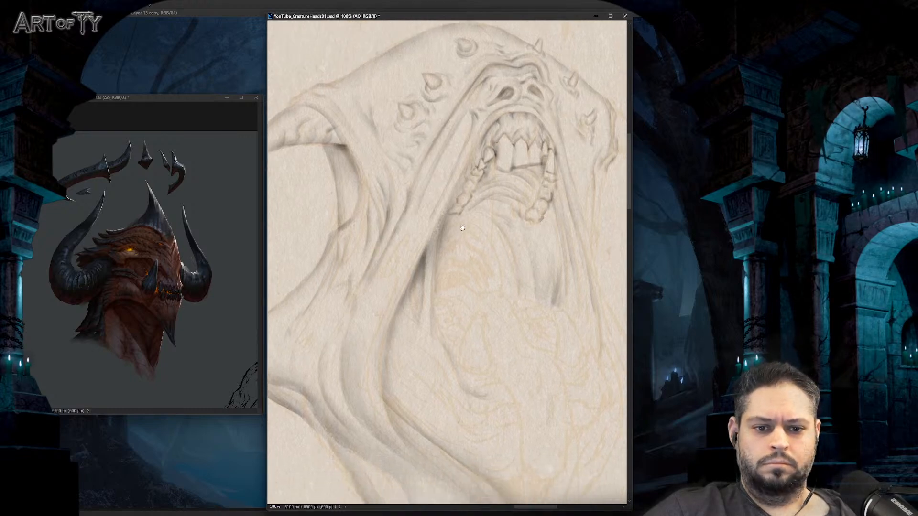
Step: Shade the skin strands at the left mouth corner, define the lower lip edge, left lower fang and tongue top, and save the file
scroll(444, 214, "down", 3)
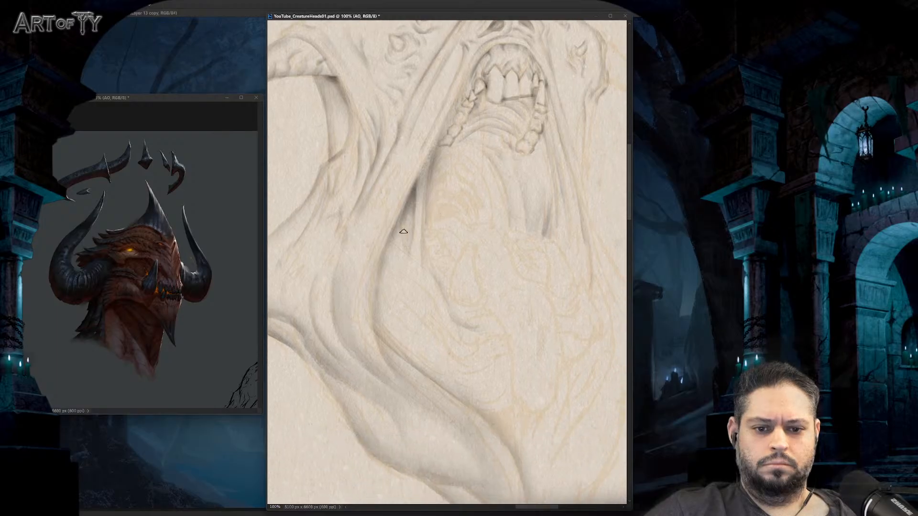
left_click_drag(407, 219, 405, 246)
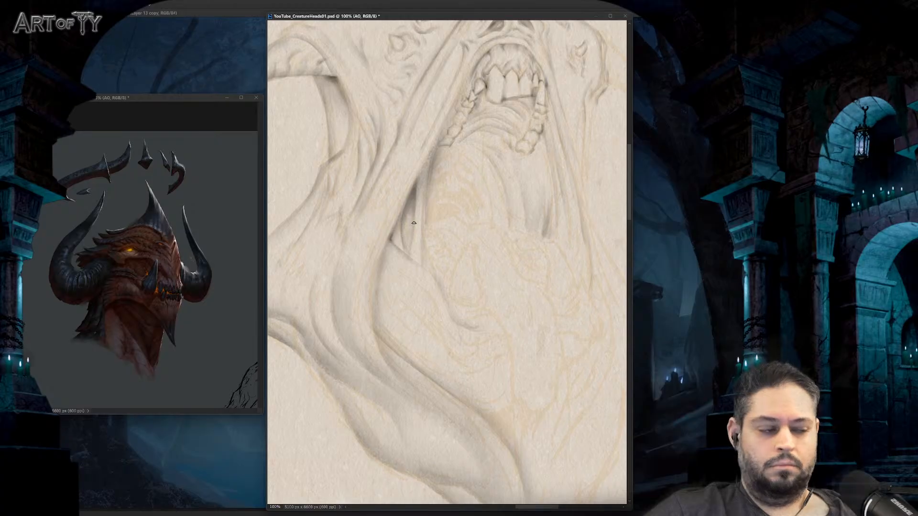
mouse_move(441, 251)
left_mouse_down()
mouse_move(432, 233)
mouse_move(449, 238)
left_mouse_up()
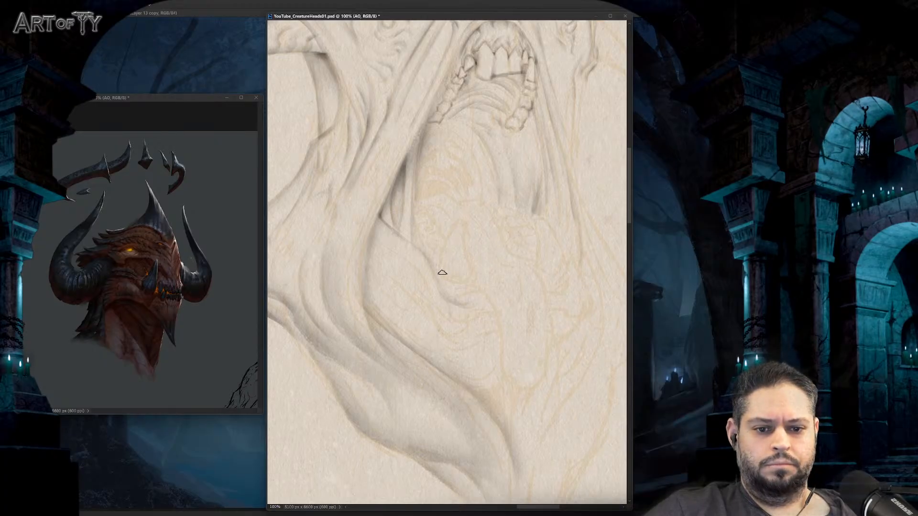
mouse_move(440, 270)
left_mouse_down()
mouse_move(470, 272)
mouse_move(464, 225)
mouse_move(455, 221)
mouse_move(449, 240)
mouse_move(449, 277)
left_mouse_up()
mouse_move(416, 211)
left_mouse_down()
mouse_move(429, 237)
mouse_move(430, 157)
left_mouse_up()
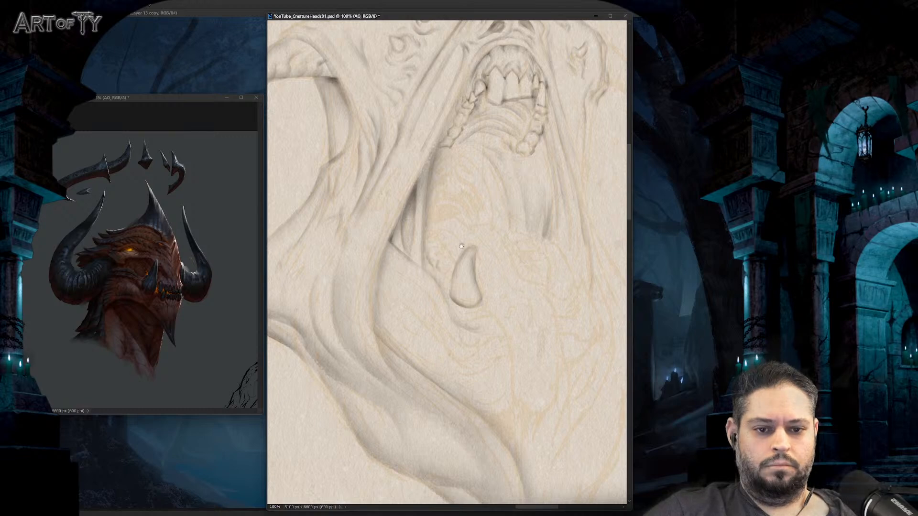
key("ctrl+s")
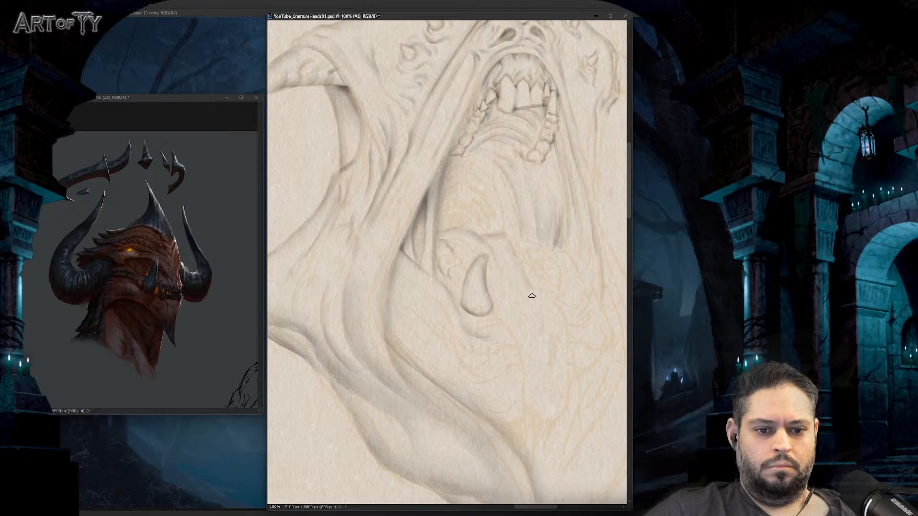
Step: Lasso the throat area above the tongue, shade it dark toward the lower left with a large brush, and deselect
key("ctrl+minus")
key("ctrl+minus")
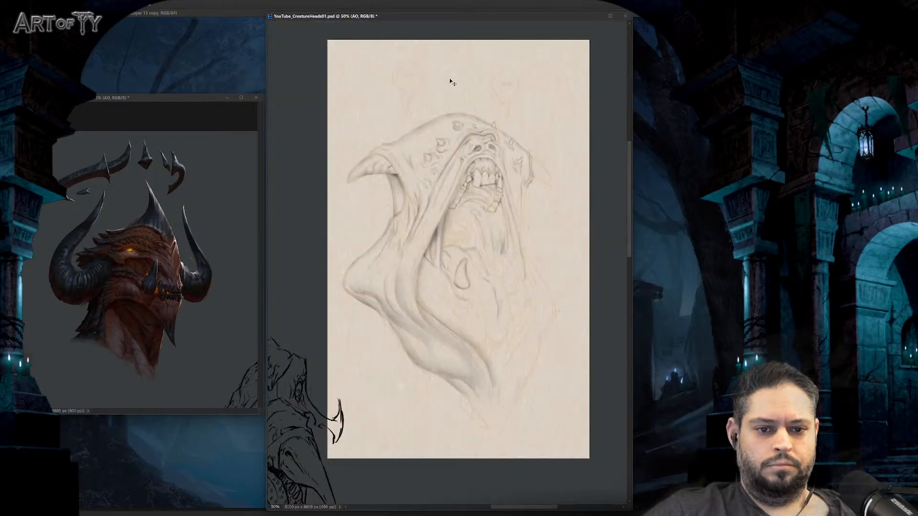
key("ctrl+plus")
left_click_drag(507, 267, 483, 259)
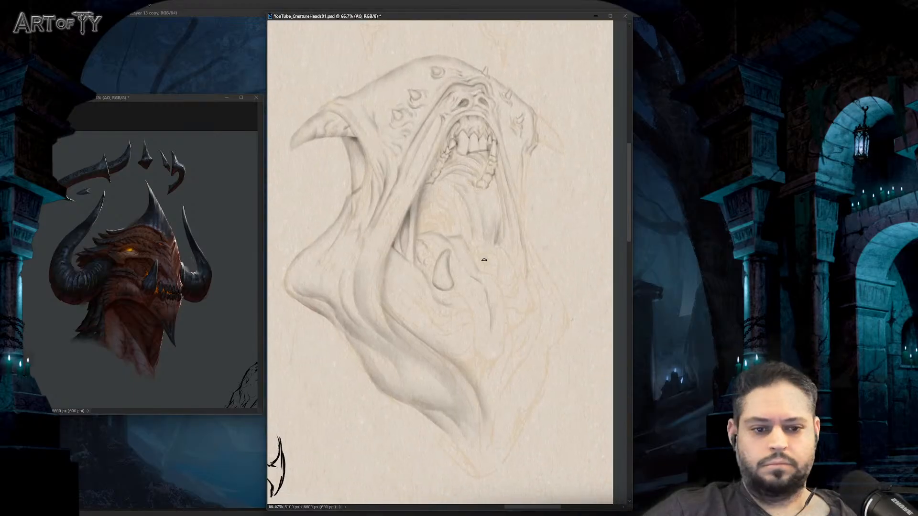
key("bracketright")
key("bracketright")
key("bracketright")
key("bracketright")
key("bracketright")
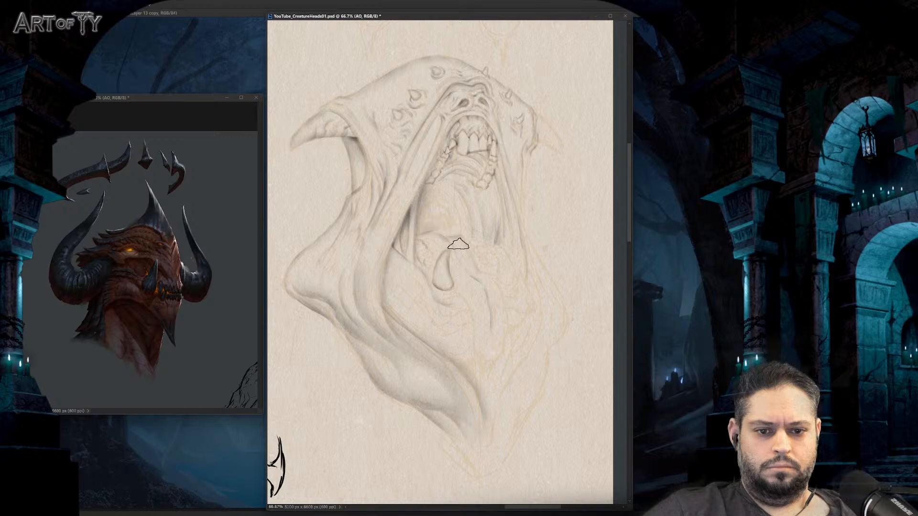
key("bracketleft")
key("bracketleft")
key("bracketleft")
key("bracketleft")
left_click_drag(423, 237, 435, 235)
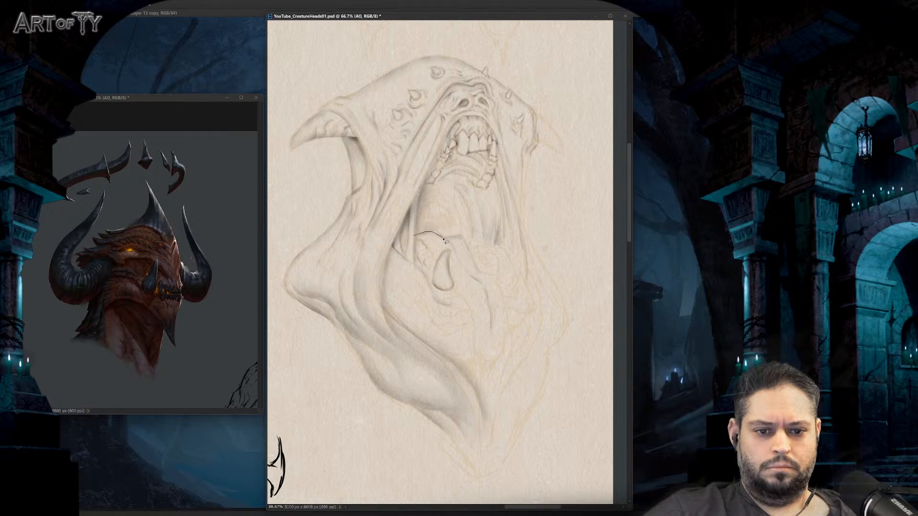
mouse_move(494, 246)
left_mouse_down()
mouse_move(471, 151)
mouse_move(425, 176)
left_mouse_up()
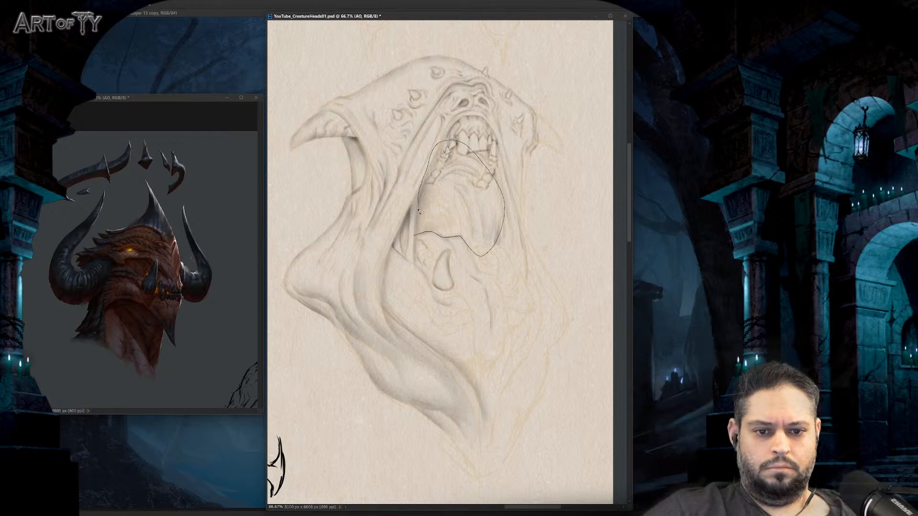
mouse_move(419, 210)
left_mouse_down()
mouse_move(476, 291)
mouse_move(426, 177)
mouse_move(455, 284)
mouse_move(416, 189)
mouse_move(465, 250)
mouse_move(478, 301)
mouse_move(426, 217)
mouse_move(476, 295)
mouse_move(446, 211)
mouse_move(487, 315)
mouse_move(436, 187)
mouse_move(484, 295)
left_mouse_up()
key("b")
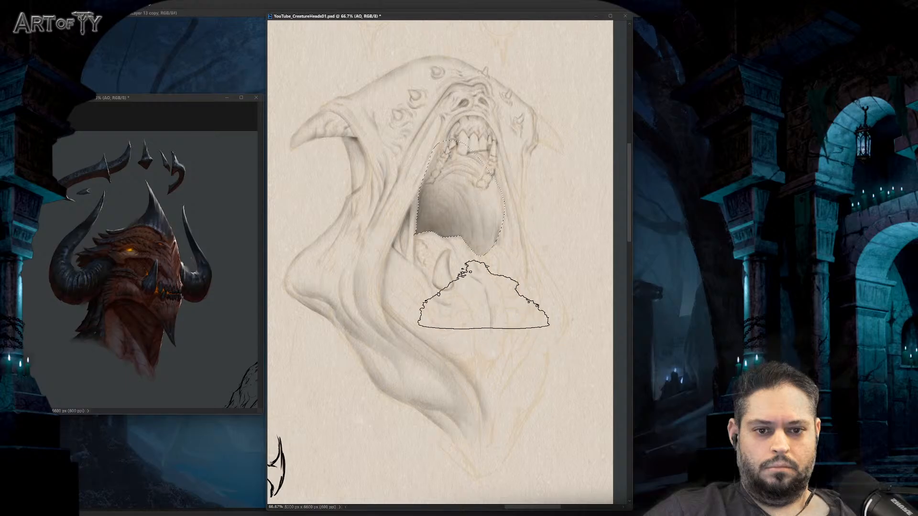
key("ctrl+d")
Step: Outline and shade the tongue hanging over the lower jaw down to its rounded tip, using a smaller brush
key("bracketleft")
key("bracketleft")
key("bracketleft")
key("bracketleft")
key("bracketleft")
key("bracketleft")
key("bracketleft")
key("bracketleft")
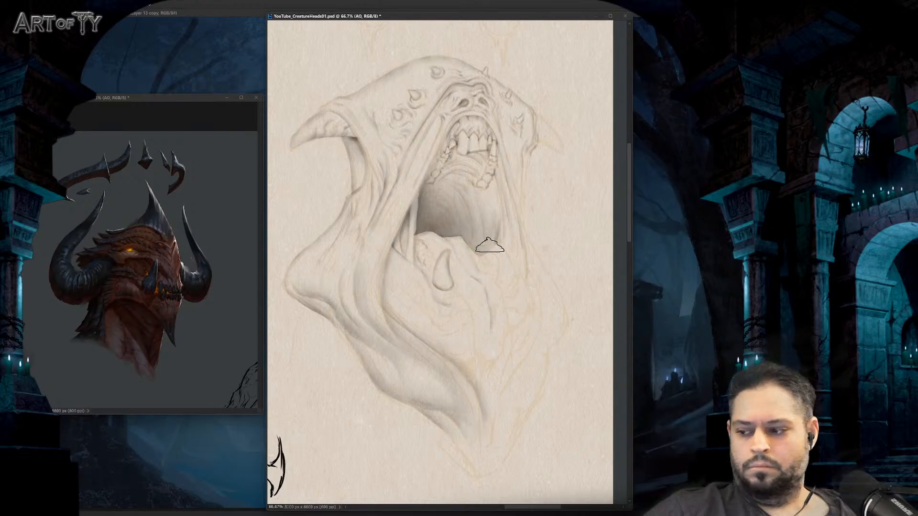
key("ctrl+1")
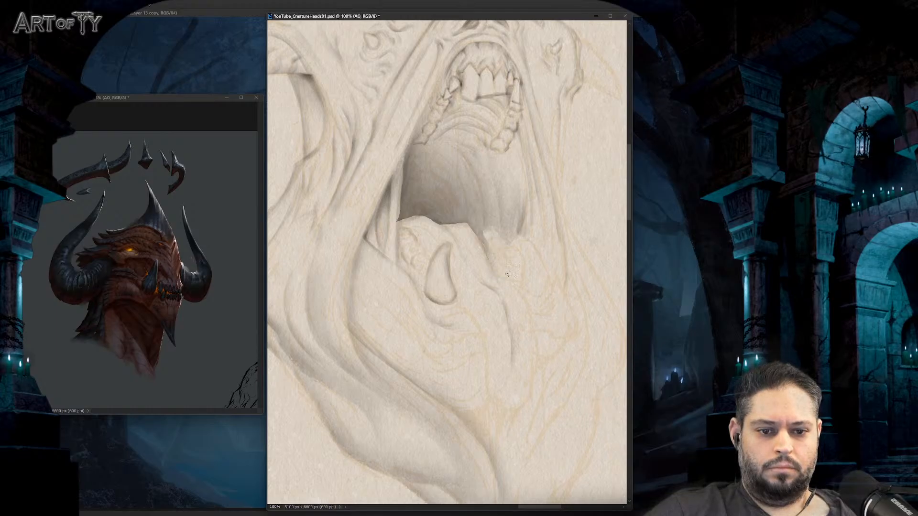
scroll(522, 288, "down", 2)
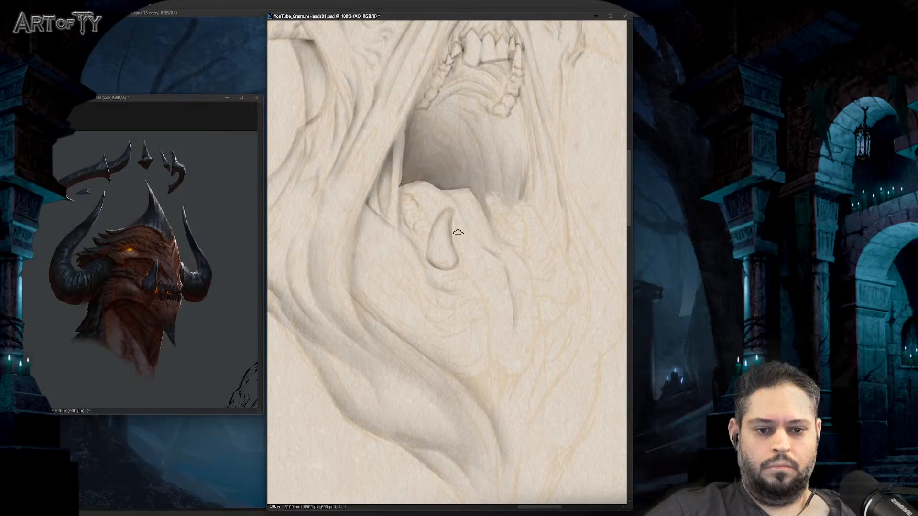
mouse_move(464, 242)
left_mouse_down()
mouse_move(468, 217)
mouse_move(492, 215)
mouse_move(482, 234)
mouse_move(465, 238)
mouse_move(491, 274)
mouse_move(470, 247)
mouse_move(488, 283)
mouse_move(493, 334)
mouse_move(506, 348)
mouse_move(534, 345)
mouse_move(522, 228)
mouse_move(527, 240)
mouse_move(486, 191)
left_mouse_up()
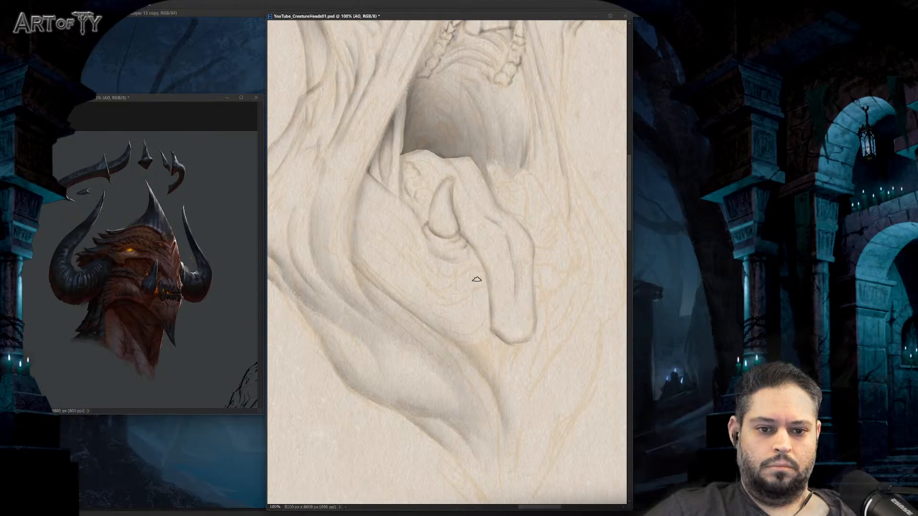
Step: Draw and shade the row of small lower teeth behind the left fang
key("ctrl+equal")
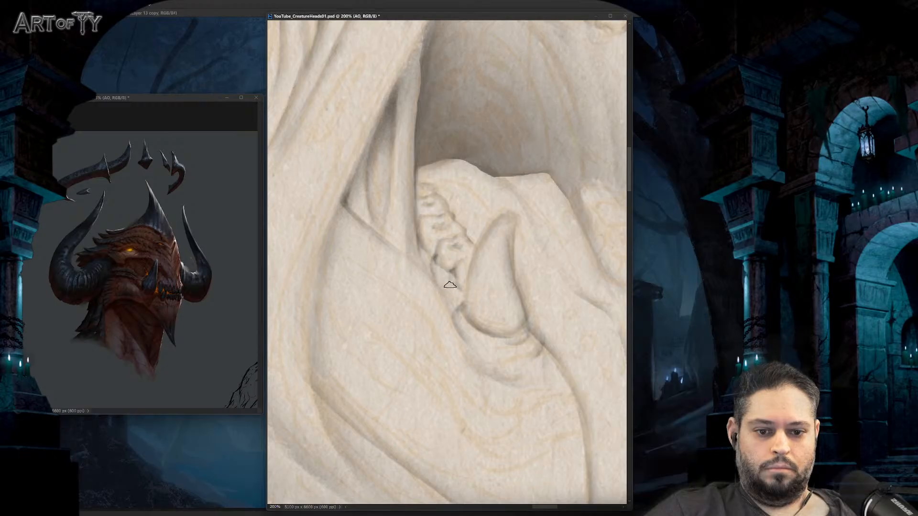
left_click_drag(445, 269, 445, 256)
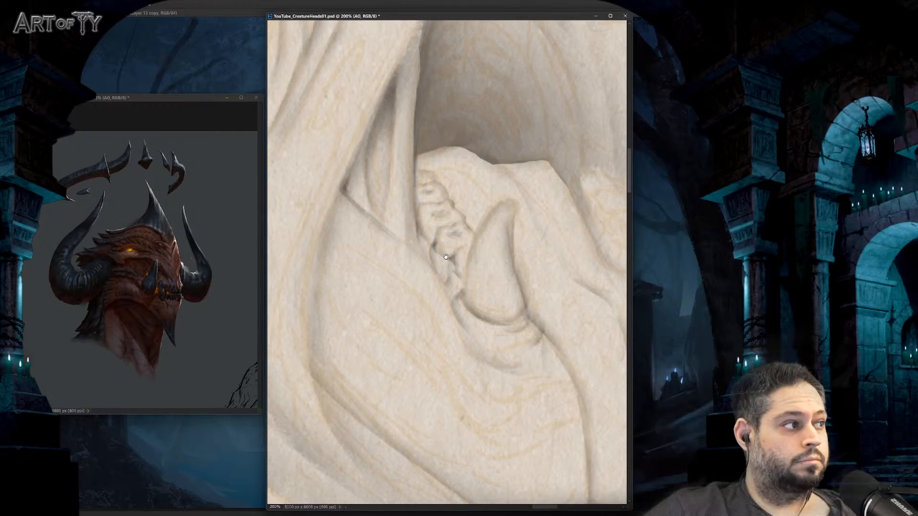
key("ctrl+minus")
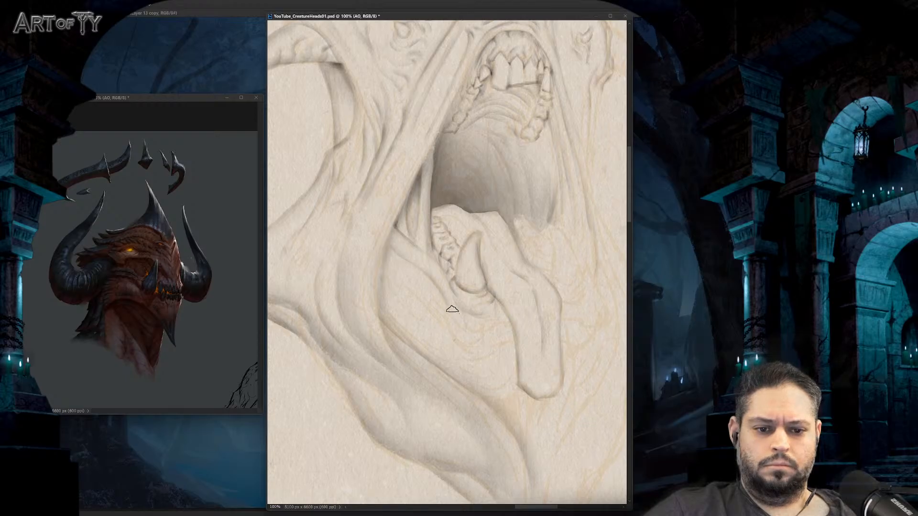
Step: Shade the wrinkled gum and skin folds below the left fang, between the lower lip and the tongue
left_click_drag(476, 302, 458, 271)
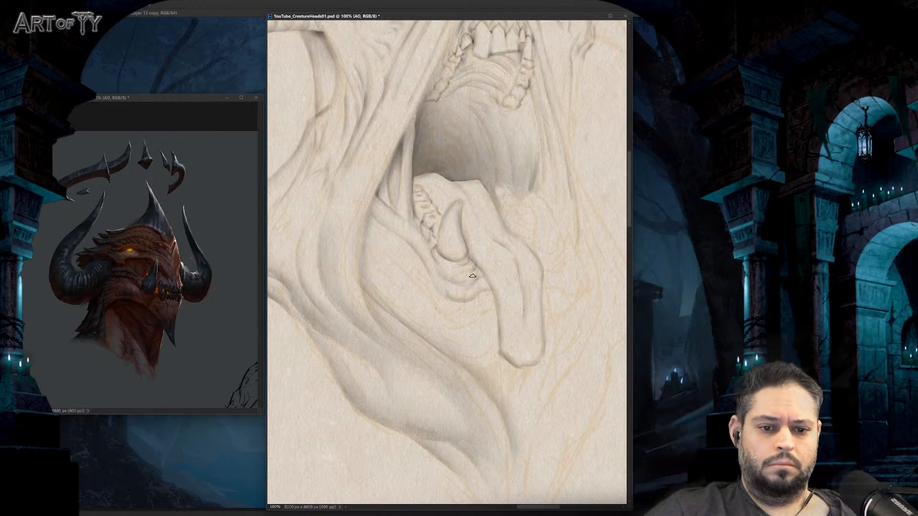
key("bracketright")
key("bracketright")
key("bracketright")
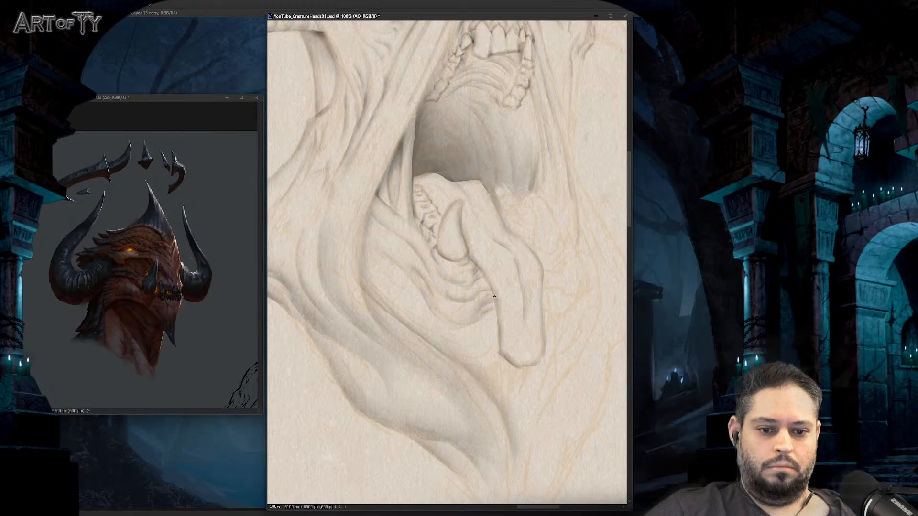
Step: Shade the stretched skin edge running down from the hood's lower right corner along the right side of the mouth
key("ctrl+minus")
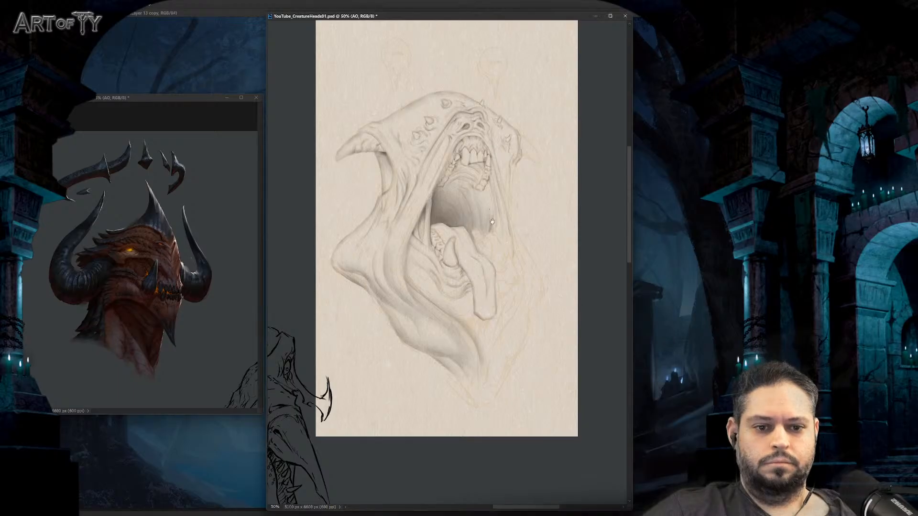
left_click_drag(521, 167, 481, 223)
key("ctrl+plus")
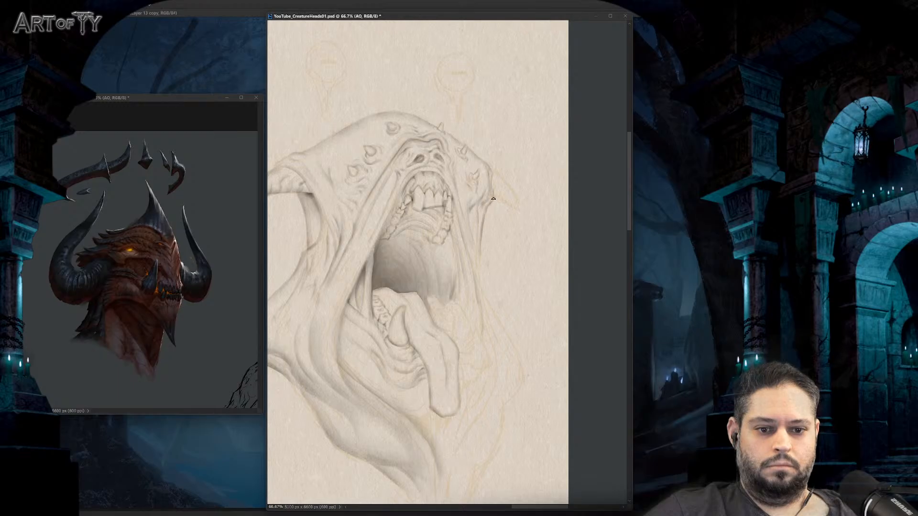
left_click_drag(488, 221, 521, 221)
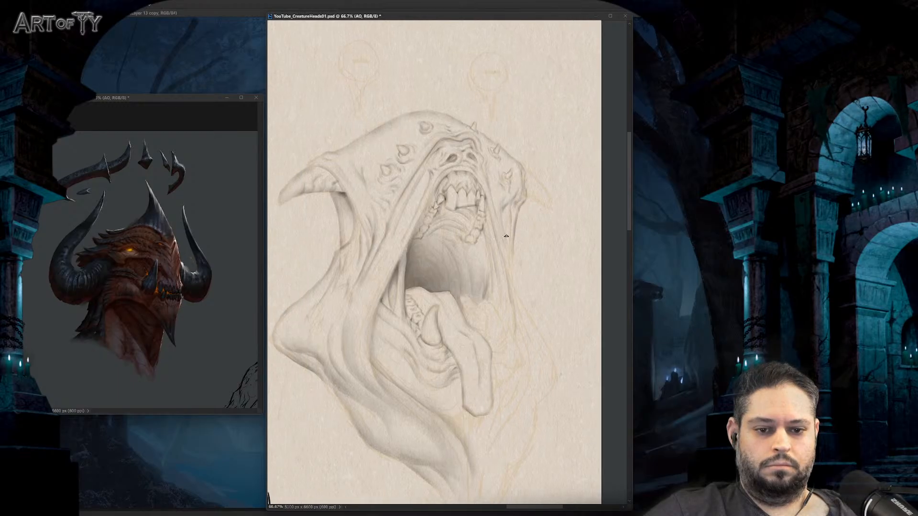
scroll(497, 206, "up", 2)
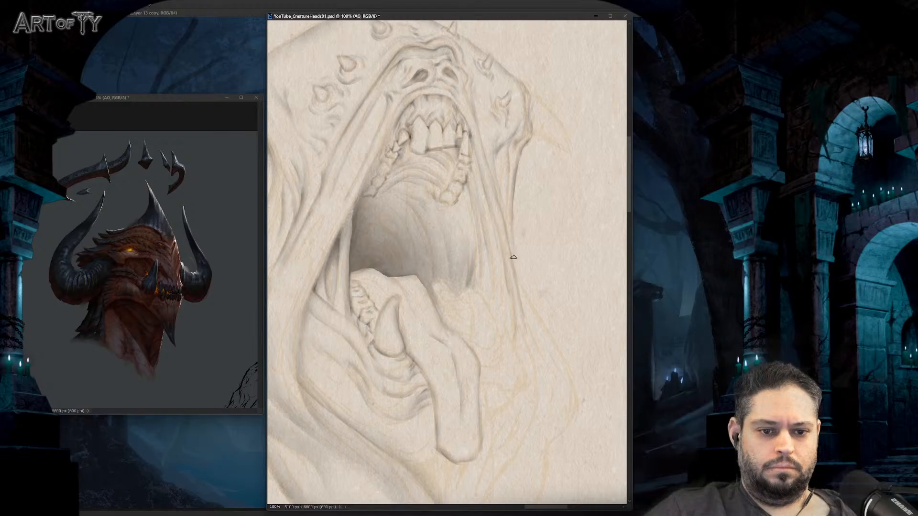
scroll(525, 135, "down", 1)
scroll(524, 135, "down", 1)
left_click_drag(503, 252, 517, 238)
scroll(518, 238, "up", 1)
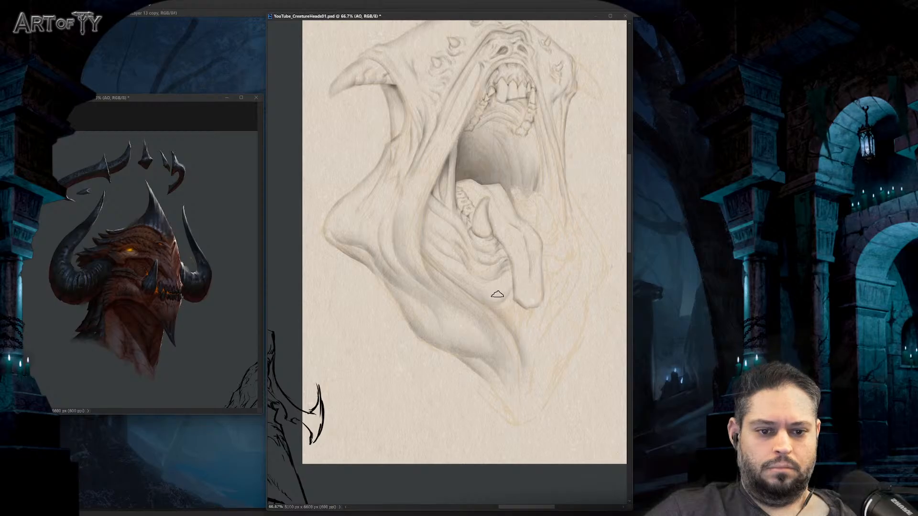
Step: Shade the chin and lower jaw folds left of the tongue and add ridges at the base of the left fang
key("bracketright")
key("bracketright")
key("bracketright")
key("bracketleft")
key("bracketleft")
key("bracketleft")
key("bracketleft")
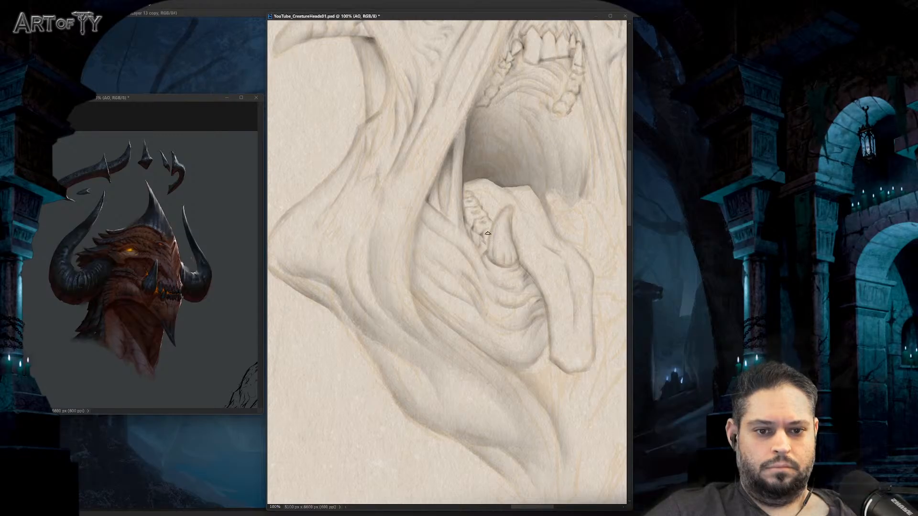
left_click_drag(490, 232, 520, 234)
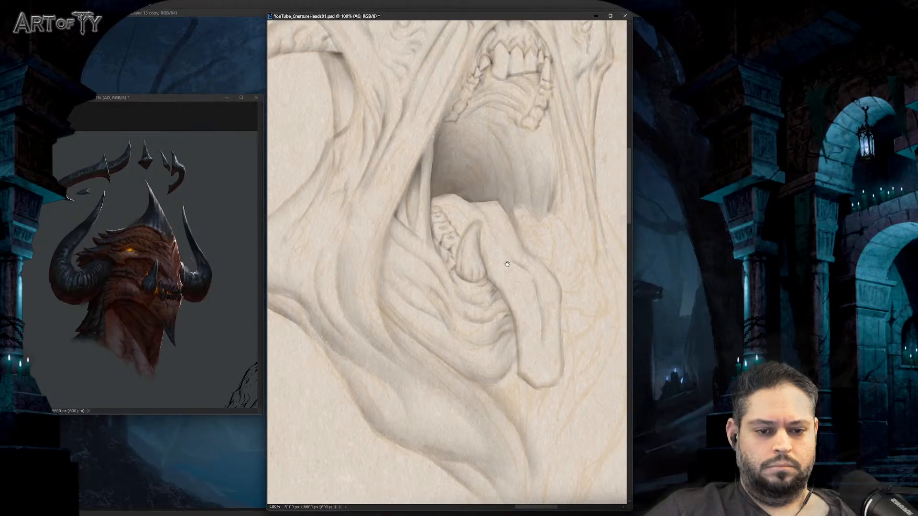
Step: Outline and shade the right lower teeth and fang, plus the gum folds and chin bulge right of the tongue
left_click_drag(507, 264, 486, 238)
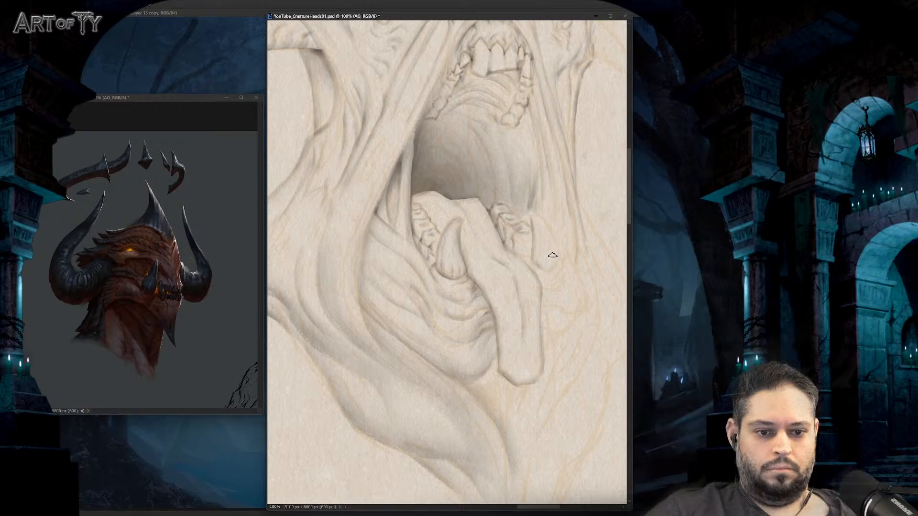
mouse_move(552, 263)
left_mouse_down()
mouse_move(536, 218)
mouse_move(537, 261)
left_mouse_up()
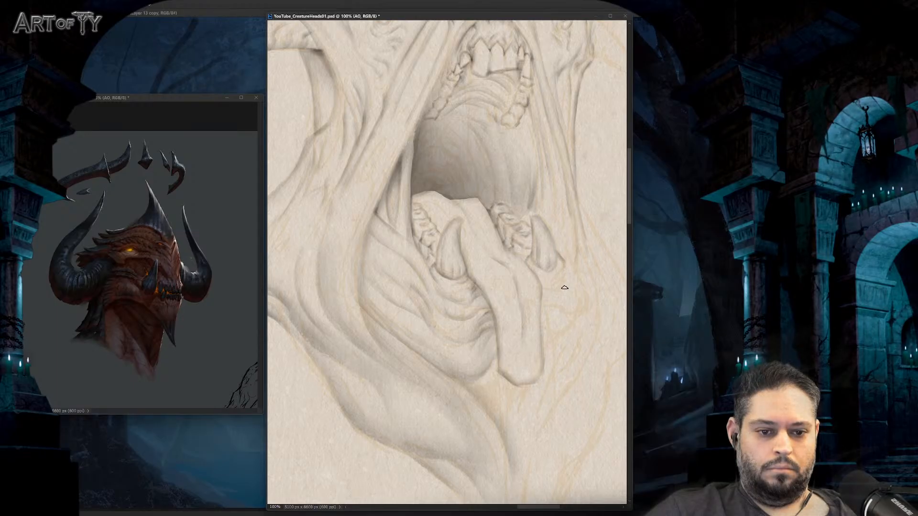
mouse_move(567, 268)
left_mouse_down()
mouse_move(545, 249)
mouse_move(526, 254)
left_mouse_up()
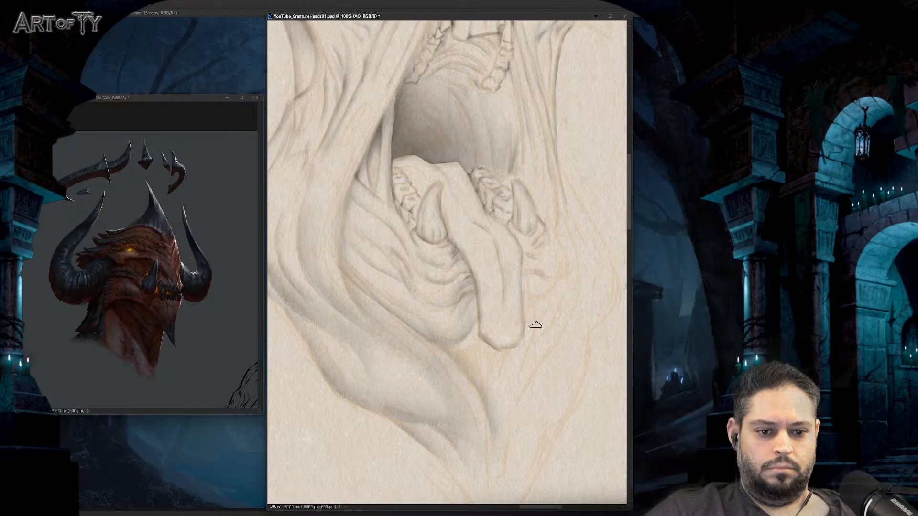
mouse_move(535, 325)
left_mouse_down()
mouse_move(553, 303)
mouse_move(561, 272)
mouse_move(553, 276)
left_mouse_up()
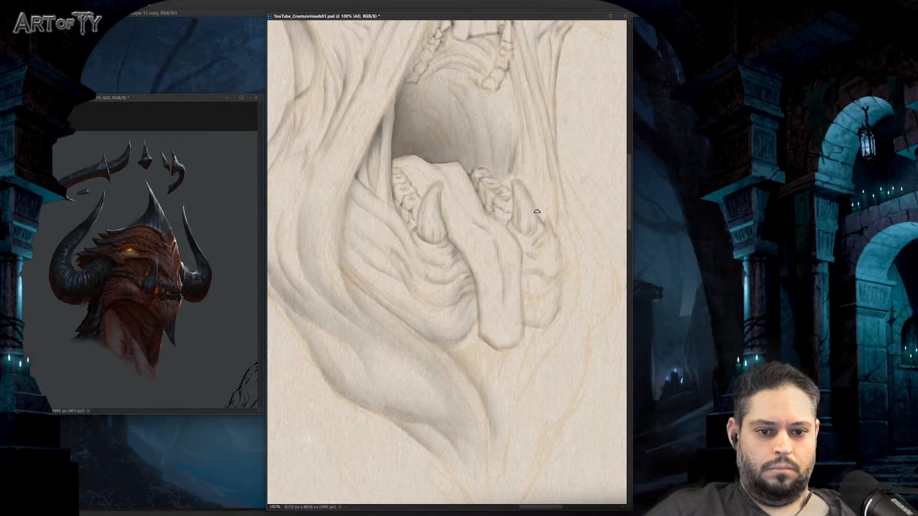
Step: Shade the gum edge just right of the right lower fang and undo the last stroke
left_click_drag(537, 211, 554, 267)
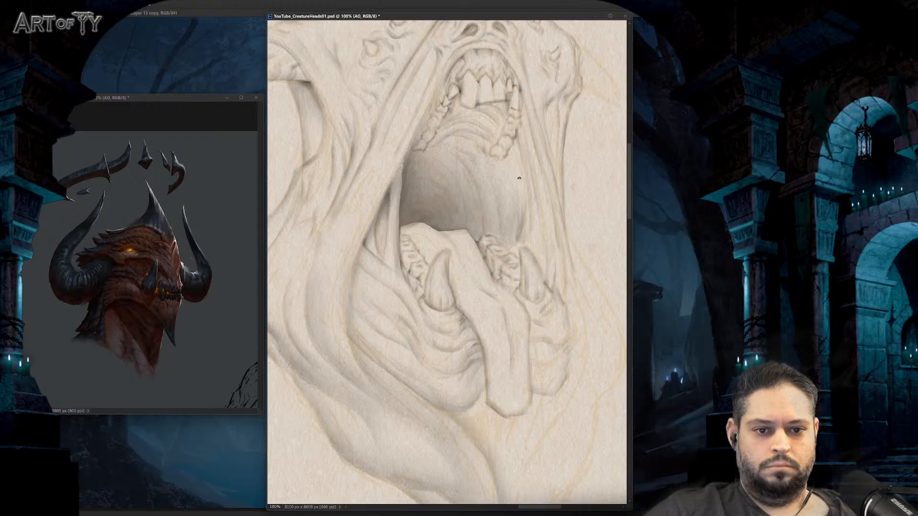
scroll(520, 196, "up", 2)
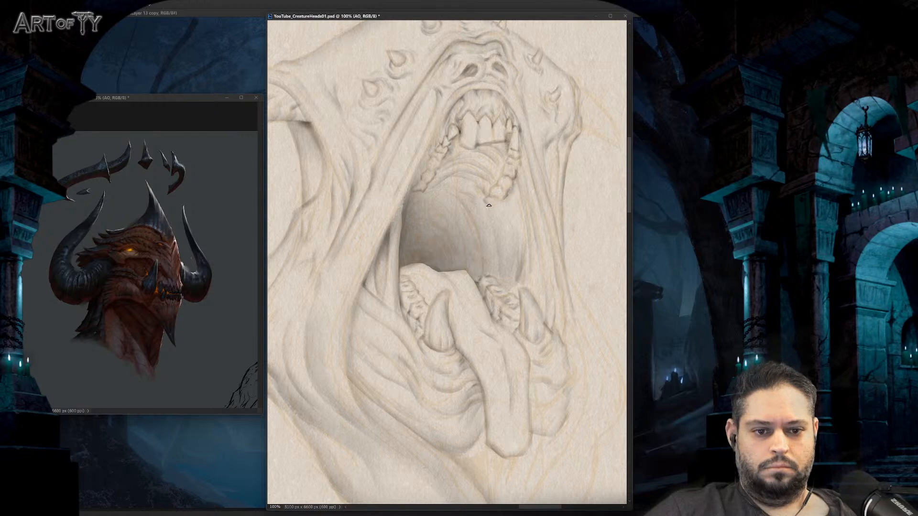
scroll(497, 275, "up", 2)
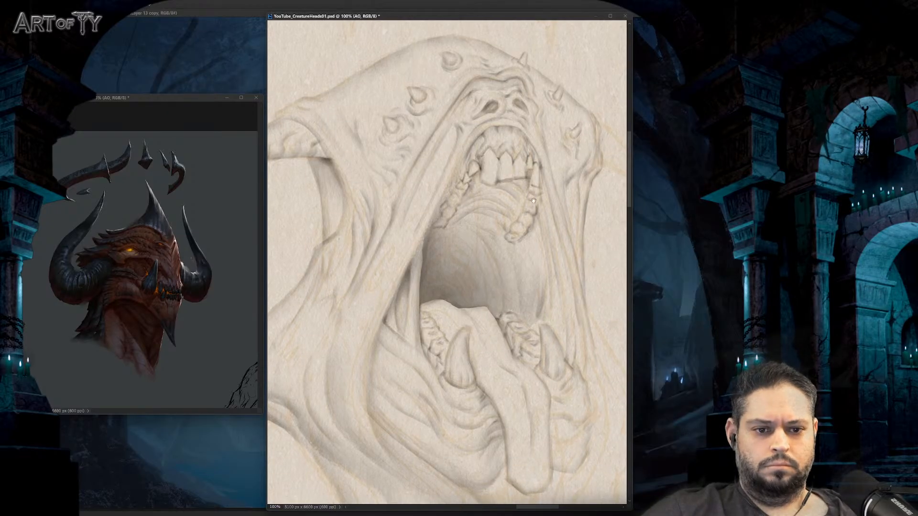
key("ctrl+z")
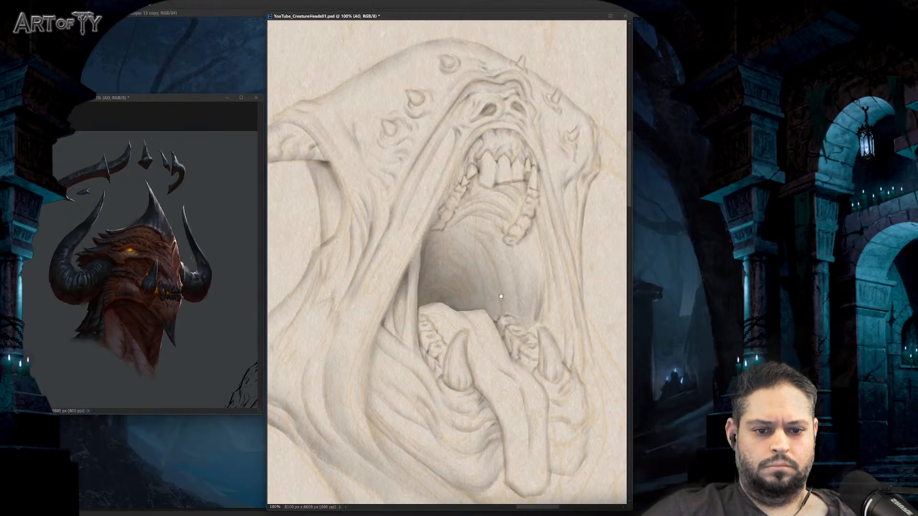
Step: Deepen the soft shading around the right lower fang and along the gum folds bordering the tongue, varying the brush size
scroll(501, 296, "down", 3)
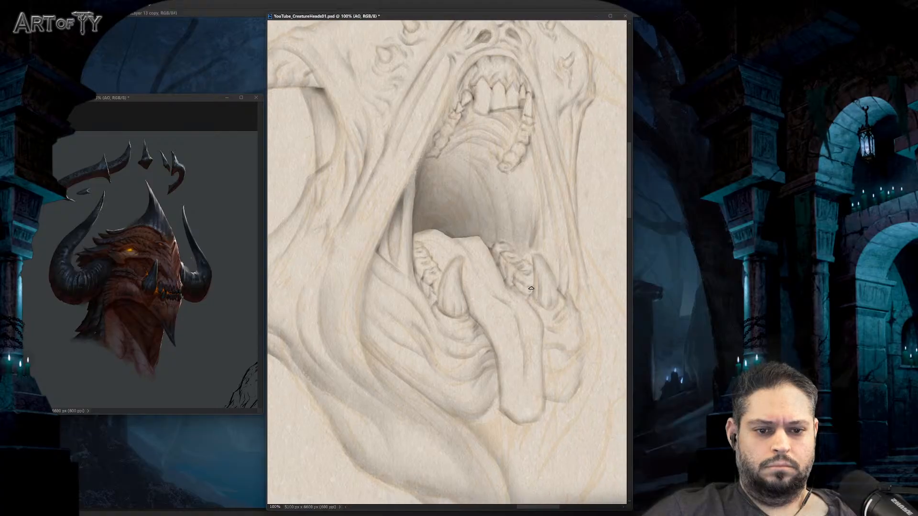
key("bracketright")
key("bracketright")
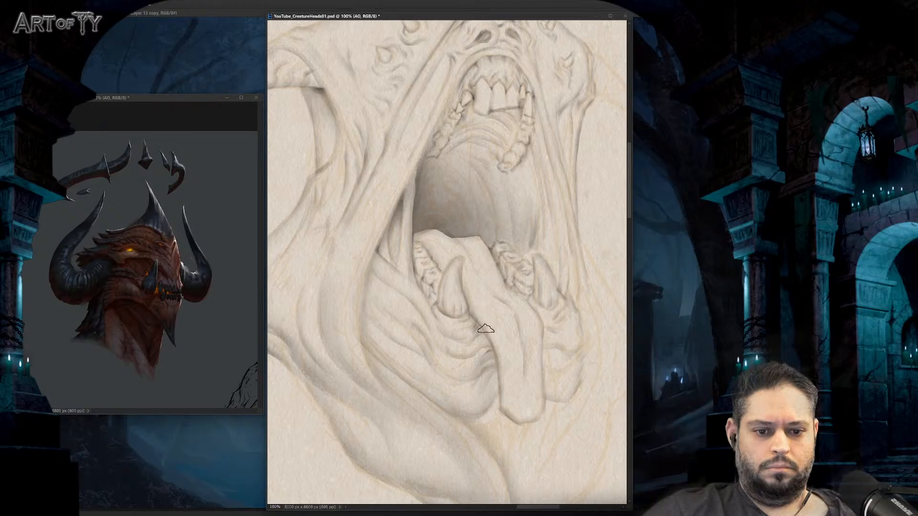
key("bracketleft")
key("bracketleft")
scroll(477, 320, "down", 2)
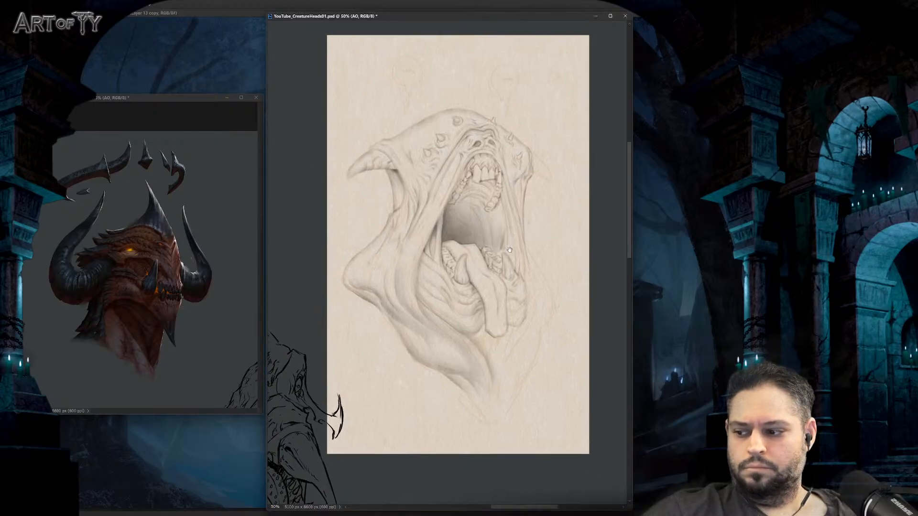
scroll(435, 239, "up", 2)
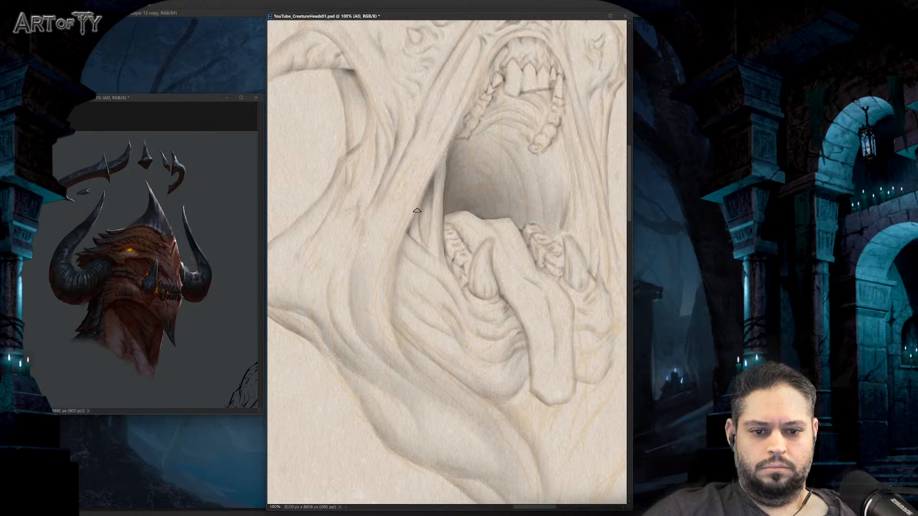
Step: Darken the underside of the chin bulges beside the tongue tip and shade the skin crease beneath them, varying the brush size
left_click_drag(508, 341, 413, 217)
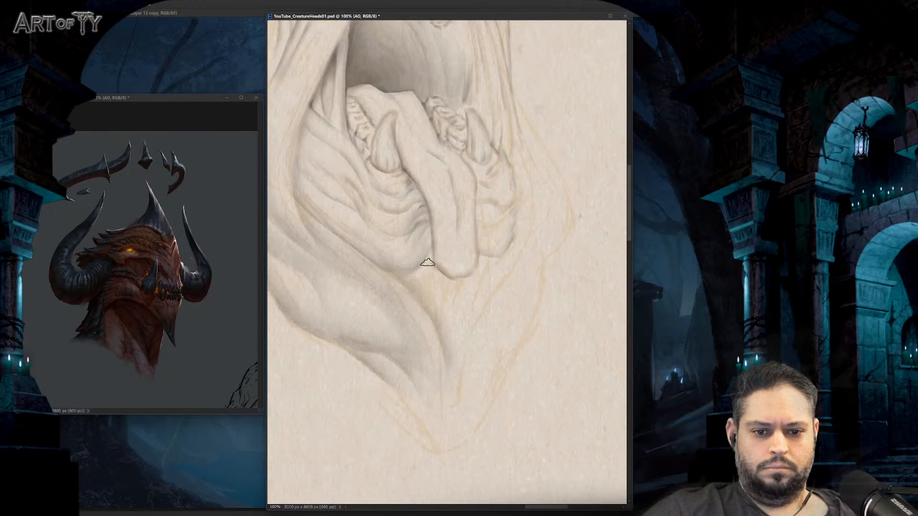
key("bracketleft")
key("bracketleft")
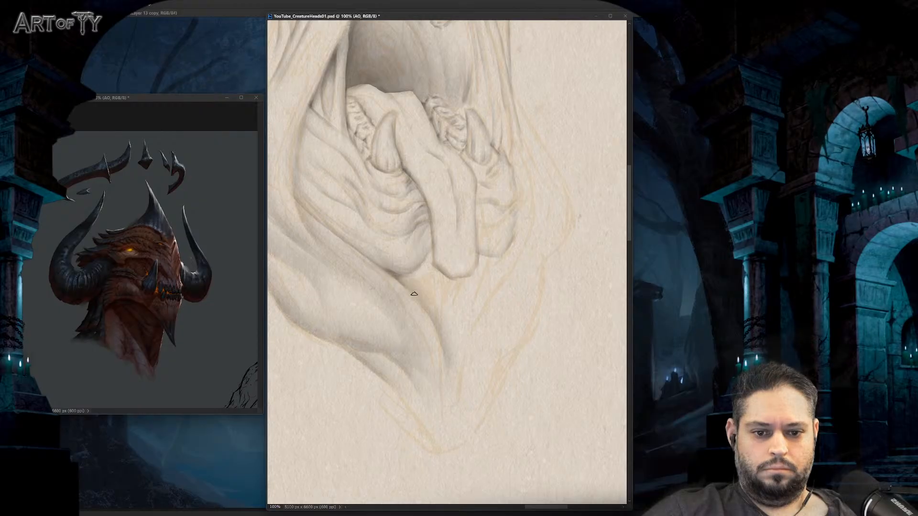
key("bracketright")
key("bracketright")
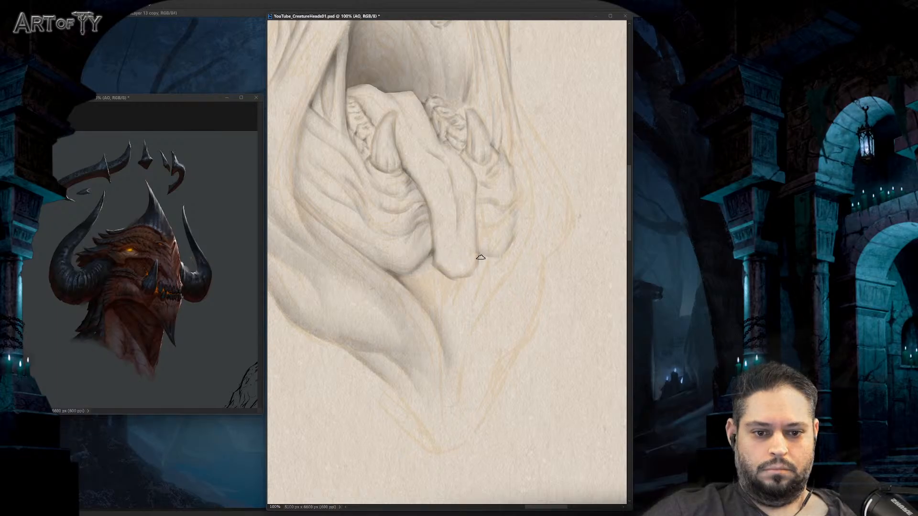
key("bracketright")
key("bracketright")
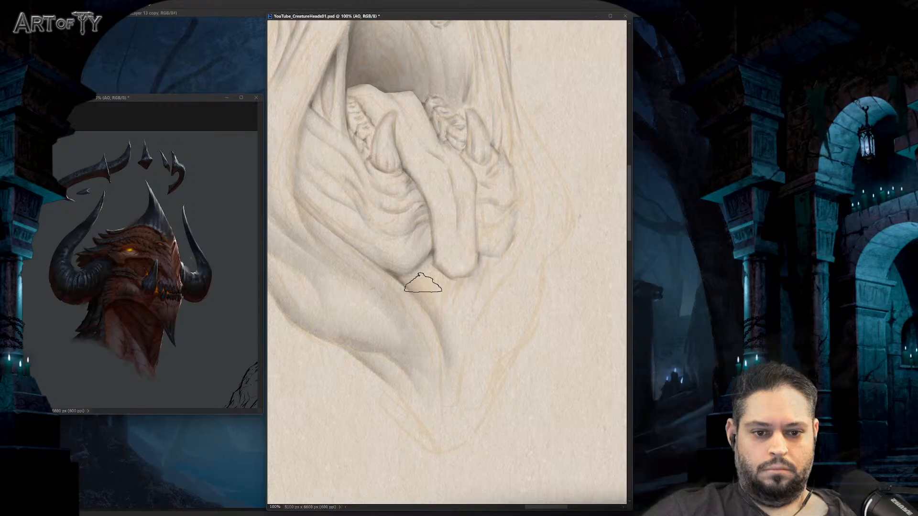
Step: Shade the skin folds beneath the tongue with a smaller brush, defining the ridges that converge towards the chin
key("bracketleft")
key("bracketleft")
left_click_drag(445, 320, 410, 274)
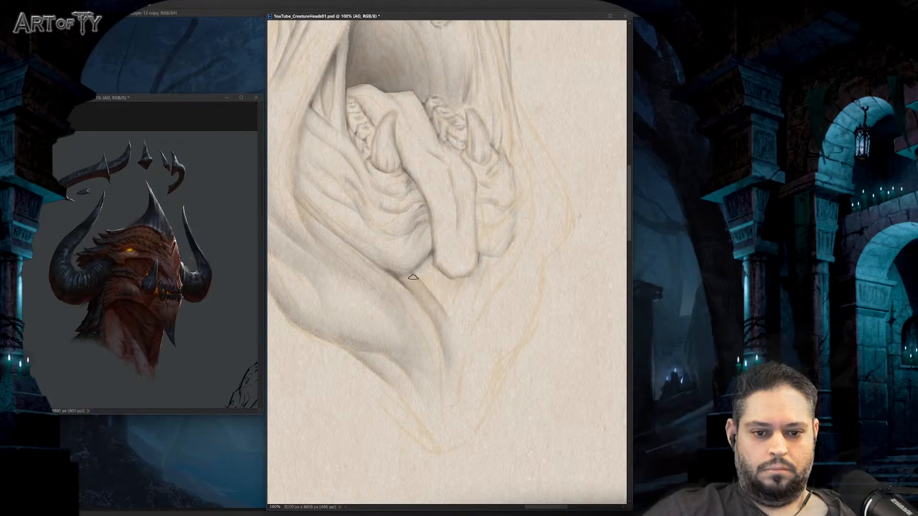
mouse_move(451, 329)
left_mouse_down()
mouse_move(467, 297)
mouse_move(454, 317)
mouse_move(453, 286)
mouse_move(437, 293)
mouse_move(427, 261)
mouse_move(447, 311)
mouse_move(444, 287)
mouse_move(505, 275)
left_mouse_up()
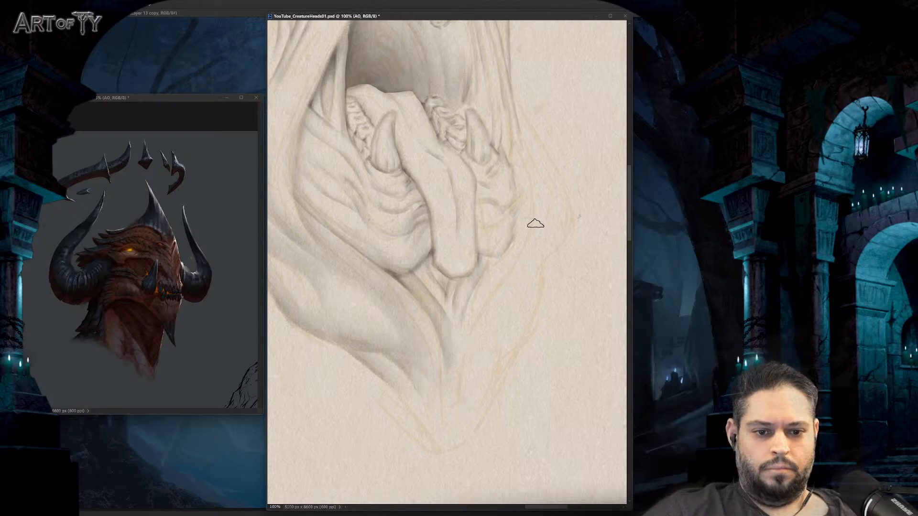
mouse_move(533, 222)
left_mouse_down()
mouse_move(470, 349)
mouse_move(472, 339)
mouse_move(463, 405)
mouse_move(447, 398)
mouse_move(417, 295)
mouse_move(422, 312)
mouse_move(407, 289)
mouse_move(380, 278)
mouse_move(381, 287)
mouse_move(310, 228)
mouse_move(413, 345)
left_mouse_up()
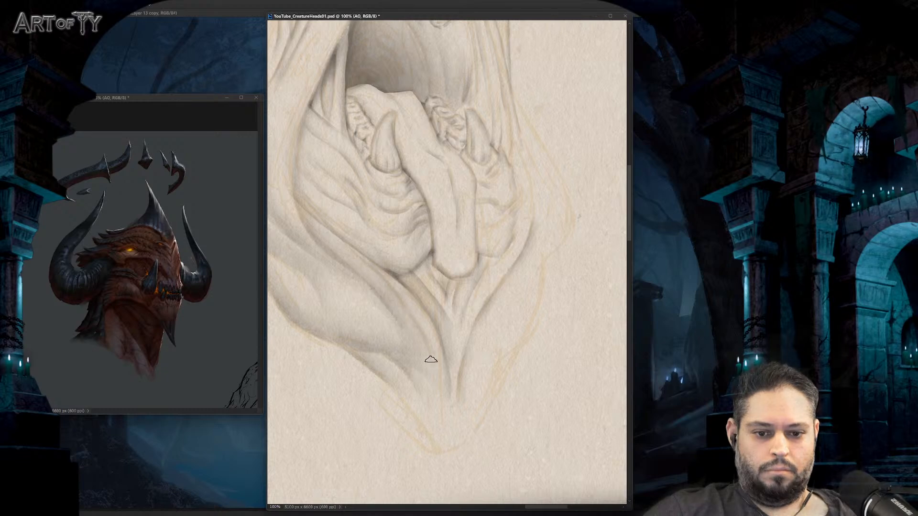
Step: Shade the chin and the outer contour of the lower jaw up to the right-hand jaw corner
scroll(430, 369, "down", 2)
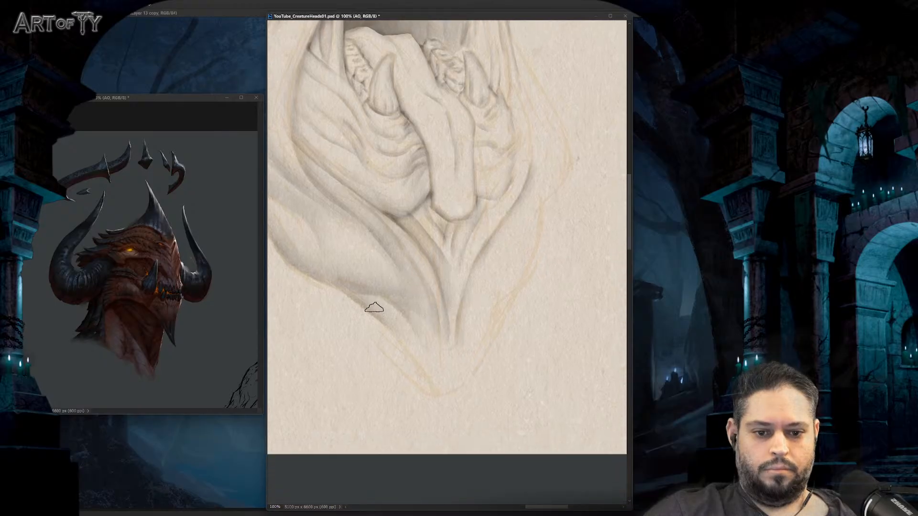
mouse_move(373, 308)
left_mouse_down()
mouse_move(414, 353)
mouse_move(467, 378)
mouse_move(432, 369)
mouse_move(473, 324)
mouse_move(486, 351)
mouse_move(522, 264)
mouse_move(485, 335)
mouse_move(521, 273)
mouse_move(537, 175)
mouse_move(539, 204)
mouse_move(560, 139)
mouse_move(545, 182)
left_mouse_up()
key("bracketleft")
key("bracketleft")
key("bracketleft")
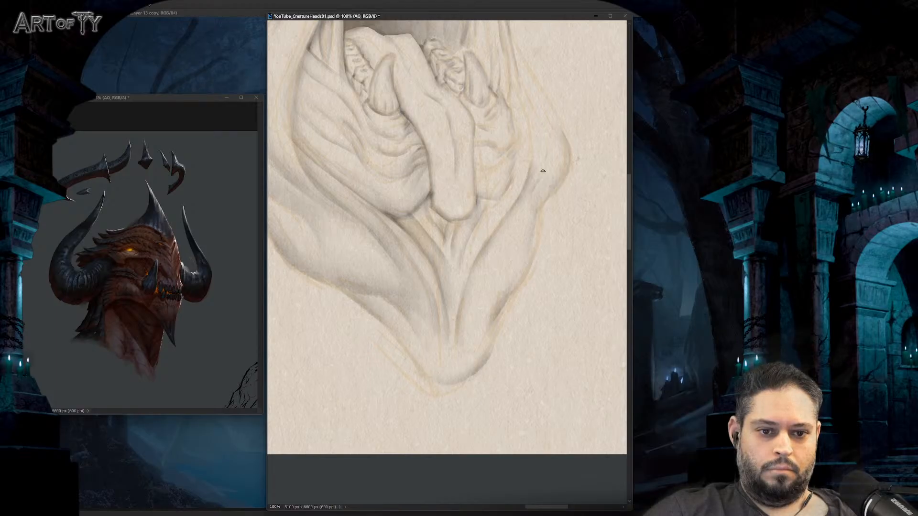
Step: Deepen the soft shading on the right-hand side of the jaw and cheek down to the jaw corner
key("ctrl+minus")
key("ctrl+minus")
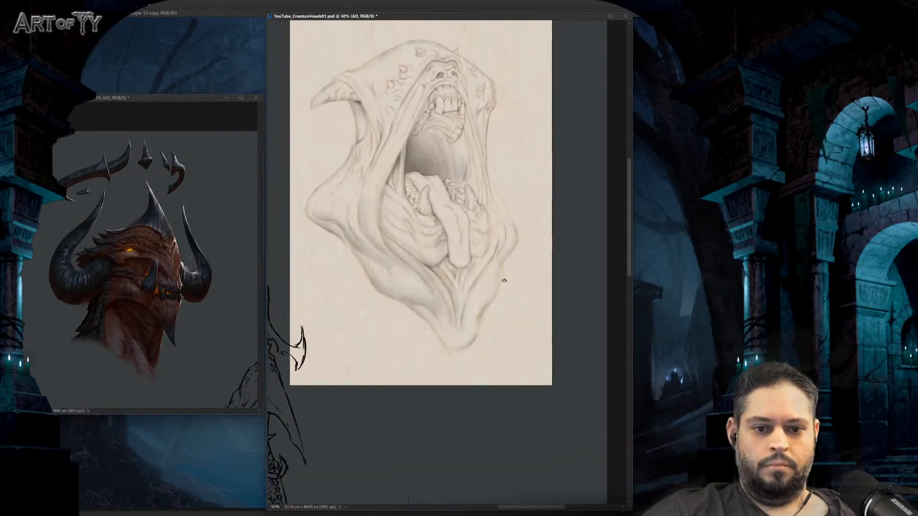
key("bracketright")
key("bracketright")
key("bracketright")
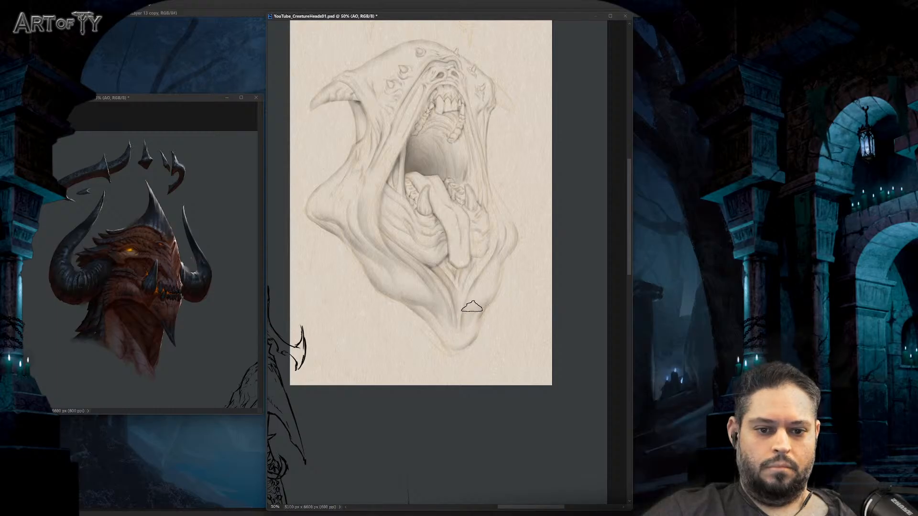
left_click_drag(517, 211, 513, 257)
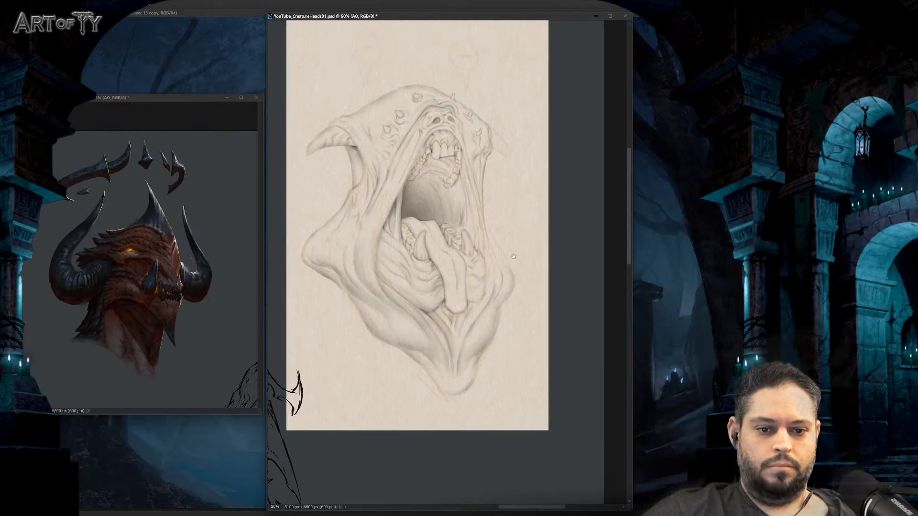
key("ctrl+plus")
left_click_drag(498, 330, 495, 296)
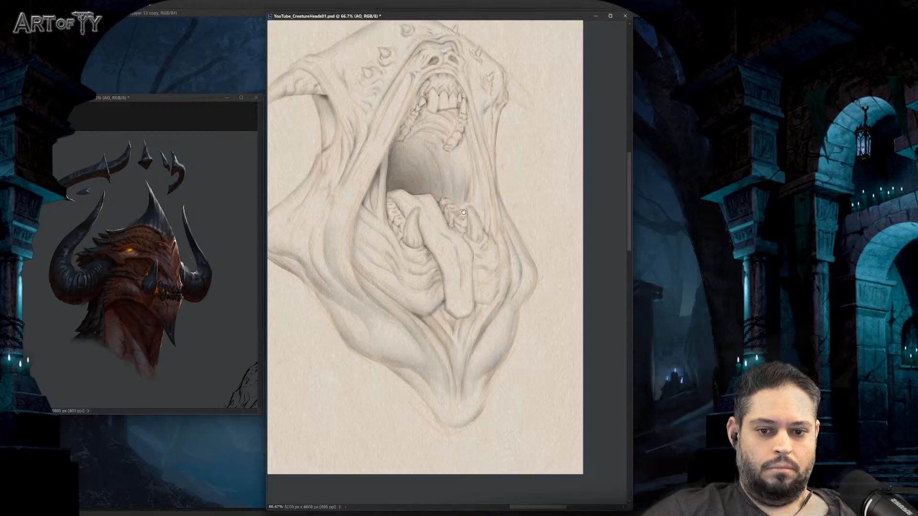
Step: Shade the broad left-hand cheek folds with a larger brush and darken the flesh around the lower teeth and tongue
left_click_drag(326, 210, 368, 248)
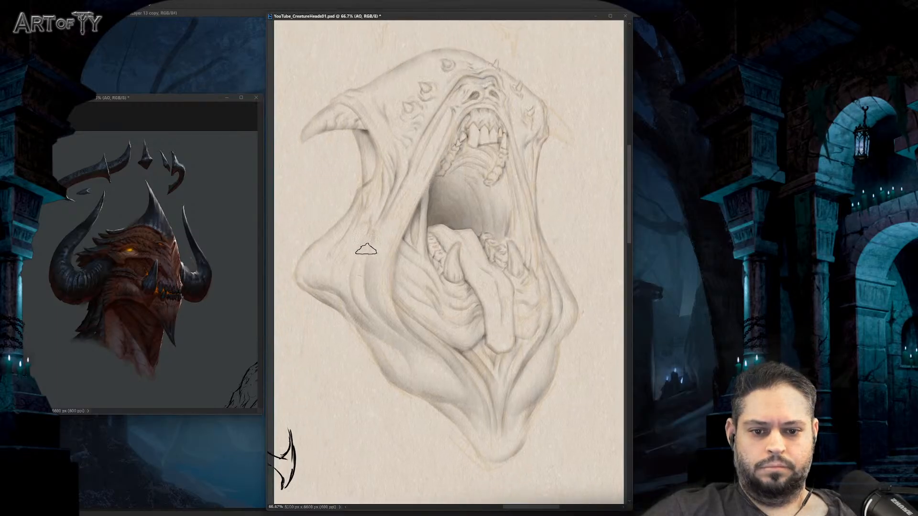
key("bracketright")
key("bracketright")
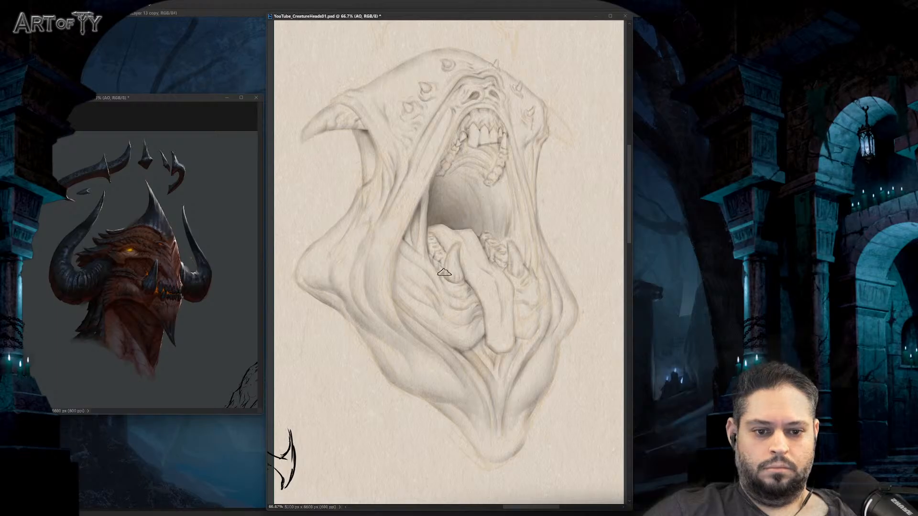
left_click_drag(444, 272, 442, 268)
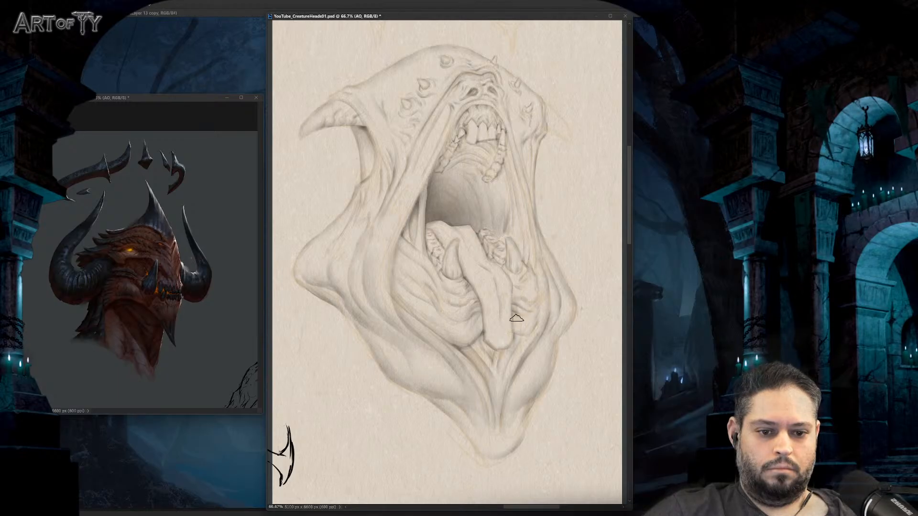
Step: Lasso the area under the lower gums and tongue tip, brush a soft cast shadow inside it, and deselect
left_click_drag(511, 334, 543, 283)
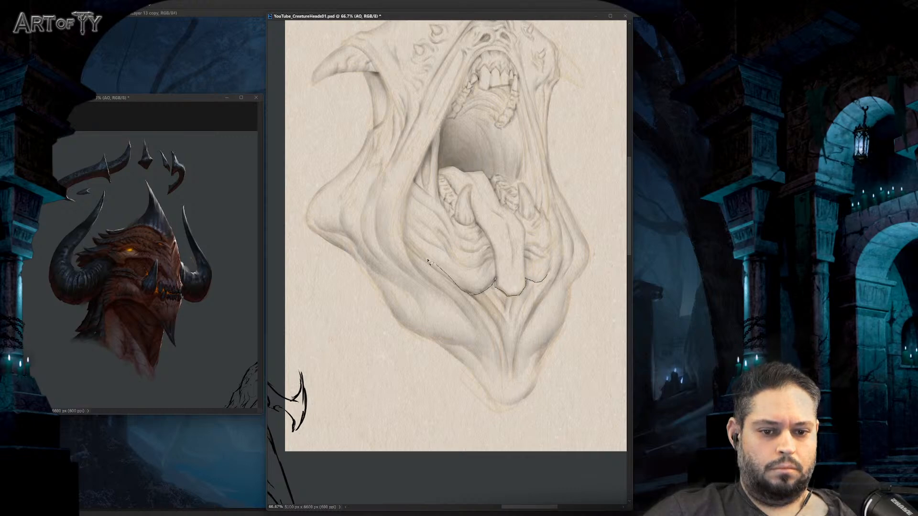
mouse_move(428, 261)
left_mouse_down()
mouse_move(517, 377)
mouse_move(550, 278)
left_mouse_up()
key("b")
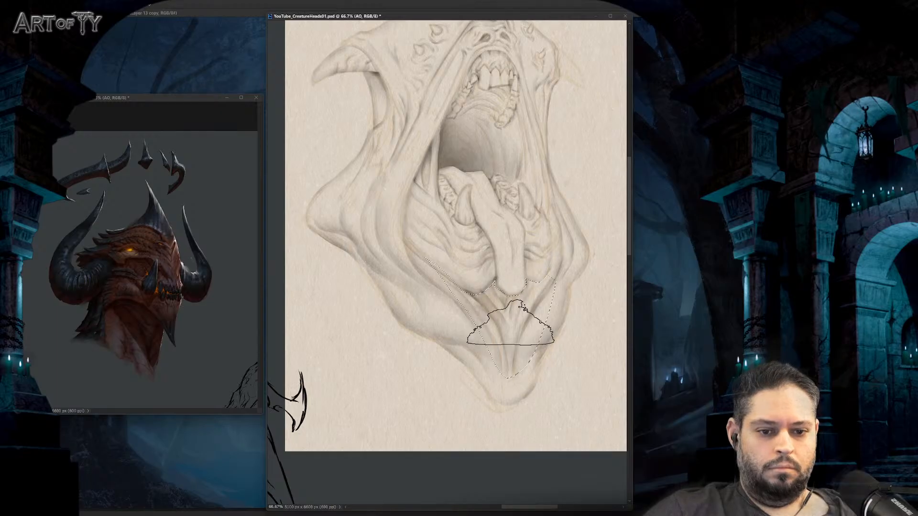
key("bracketleft")
key("bracketleft")
key("bracketleft")
key("bracketleft")
key("bracketleft")
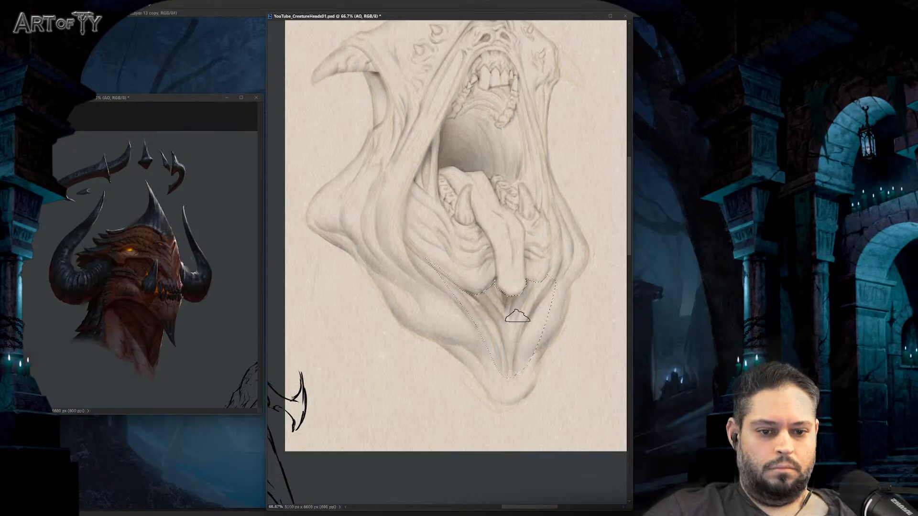
key("bracketright")
key("bracketright")
key("bracketright")
key("bracketright")
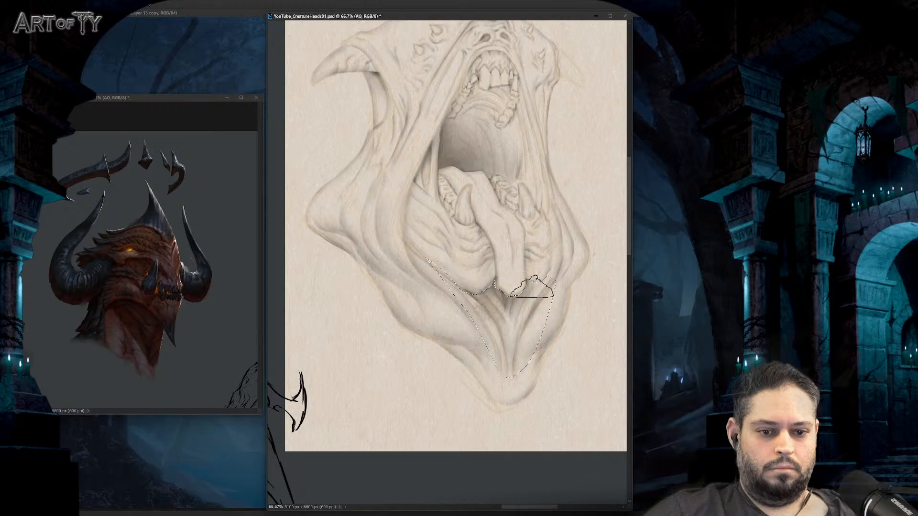
mouse_move(543, 277)
left_mouse_down()
mouse_move(514, 318)
mouse_move(491, 301)
left_mouse_up()
key("ctrl+d")
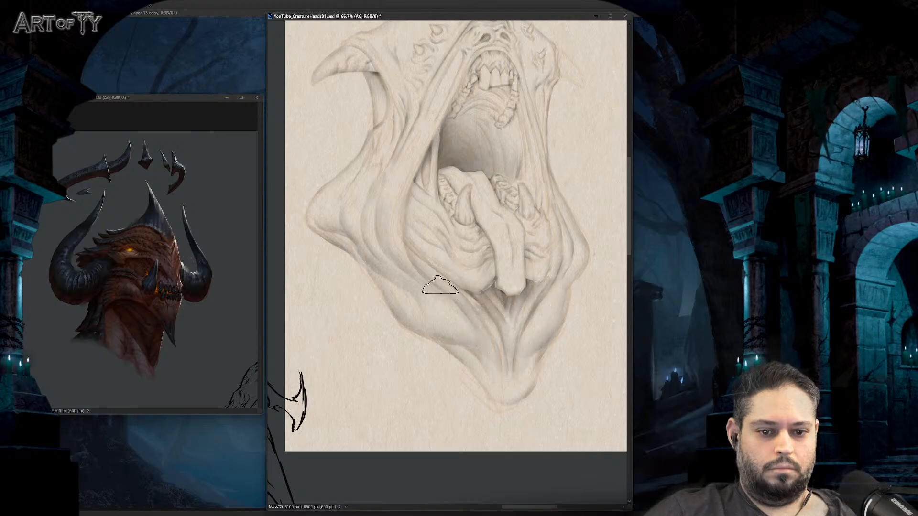
Step: Refine the shading of the right-hand lower gum folds, tusk base and jaw notch with a small brush
key("bracketleft")
key("bracketleft")
key("bracketleft")
key("bracketleft")
key("bracketleft")
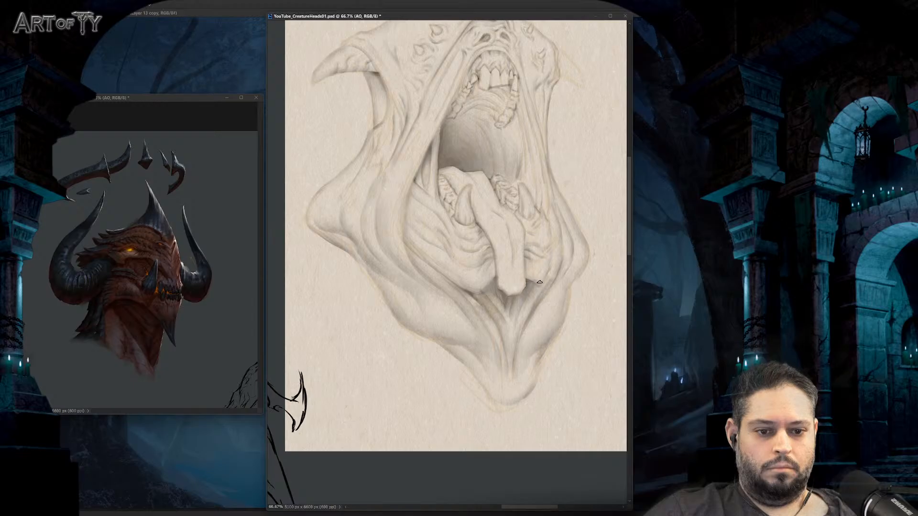
left_click_drag(549, 238, 543, 281)
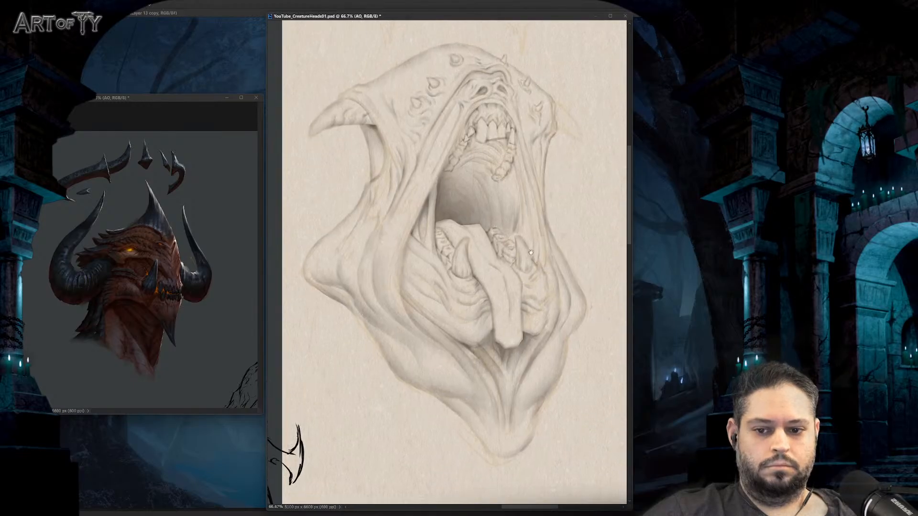
left_click_drag(498, 190, 494, 166)
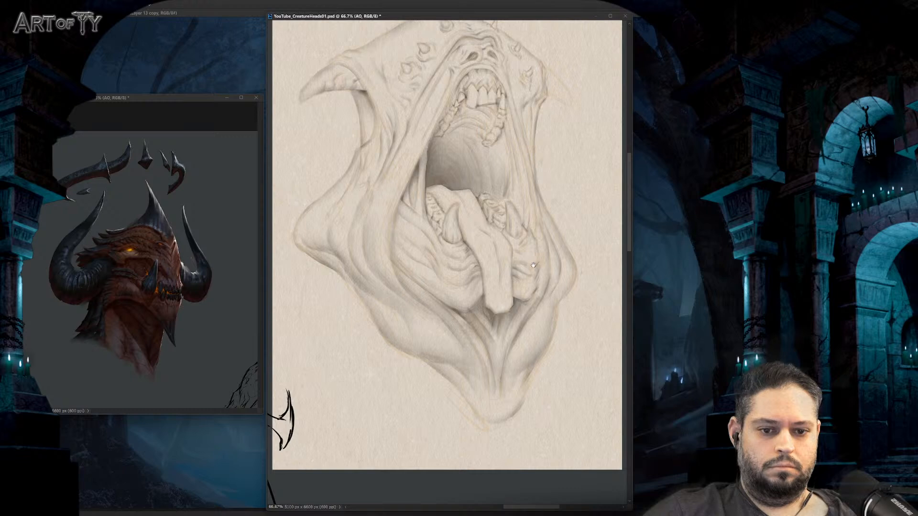
left_click_drag(532, 265, 532, 267)
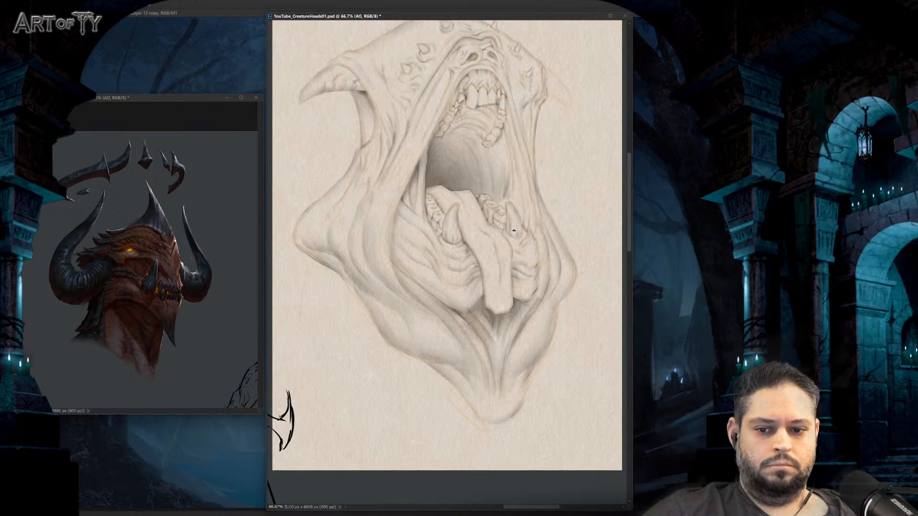
left_click_drag(508, 223, 507, 220)
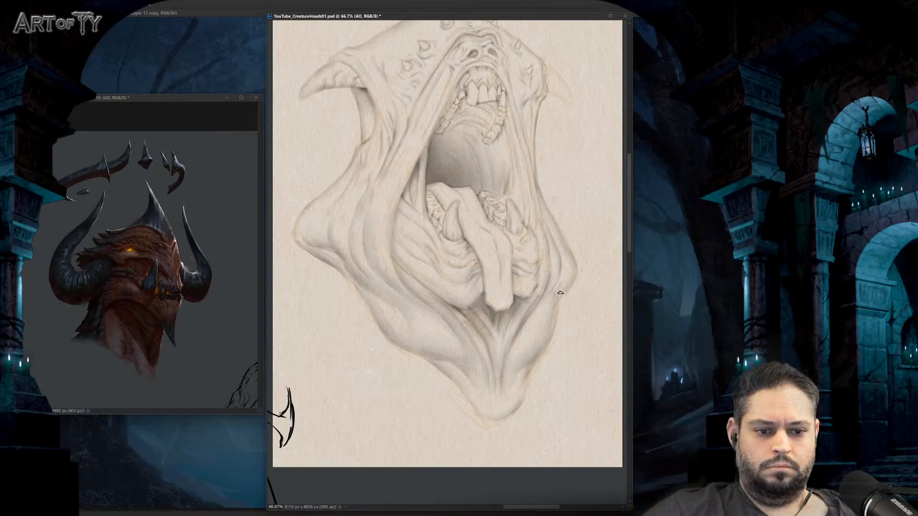
left_click_drag(559, 295, 565, 314)
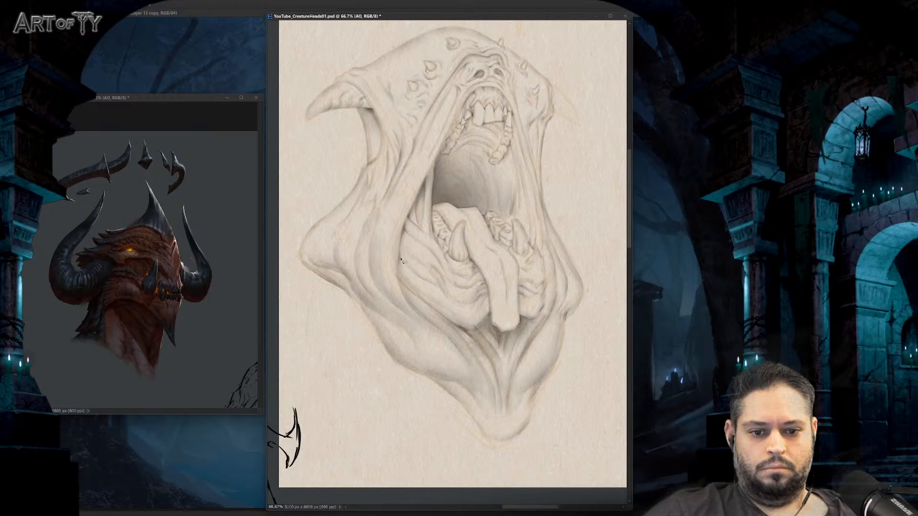
Step: Lasso the crease along the left-hand inner lip, shade the occlusion shadow inside it, and deselect
left_click_drag(399, 266, 399, 282)
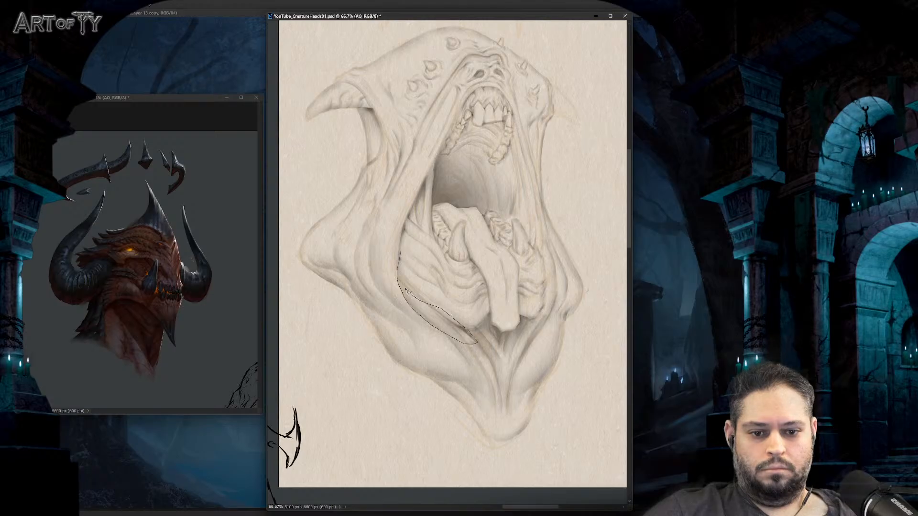
mouse_move(405, 290)
left_mouse_down()
mouse_move(401, 272)
mouse_move(433, 321)
left_mouse_up()
key("b")
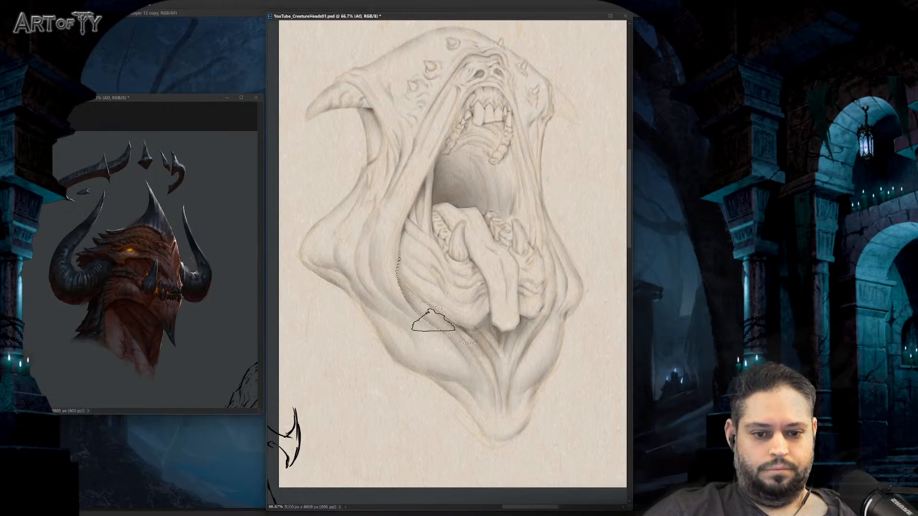
key("ctrl+d")
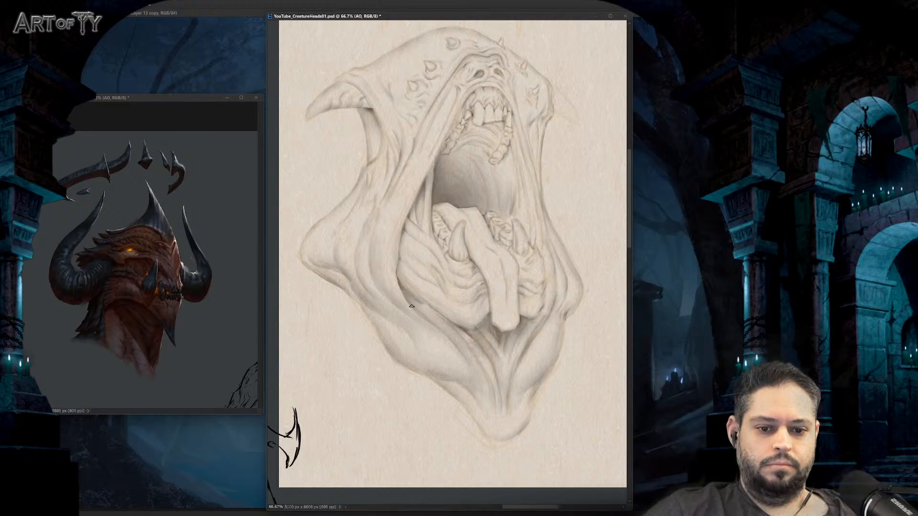
Step: Darken the recess between the right-hand lower tusk and the cheek, and deepen the adjoining mouth-corner crease
key("ctrl+minus")
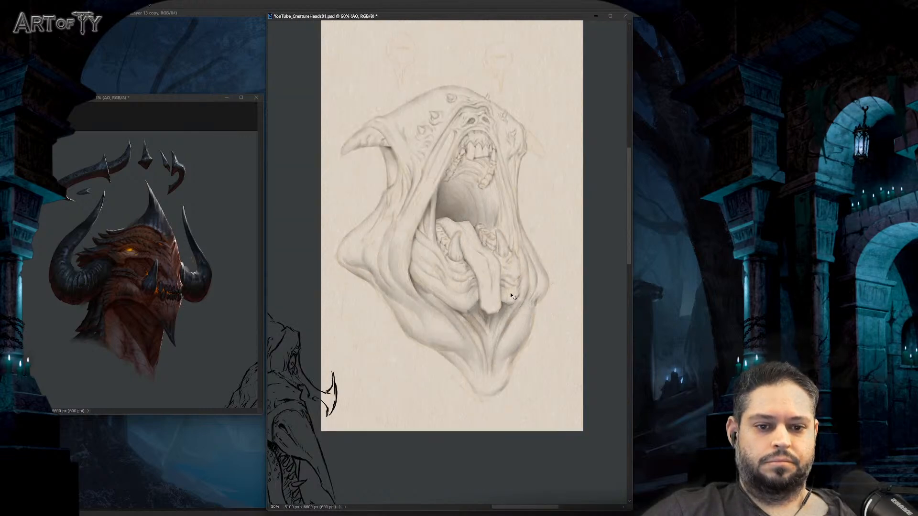
key("ctrl+plus")
key("ctrl+plus")
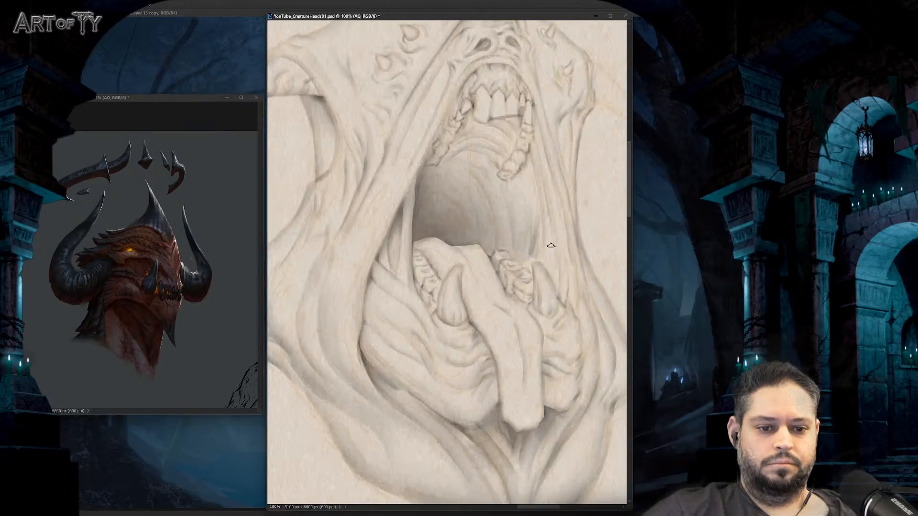
mouse_move(546, 273)
left_mouse_down()
mouse_move(516, 276)
mouse_move(522, 287)
left_mouse_up()
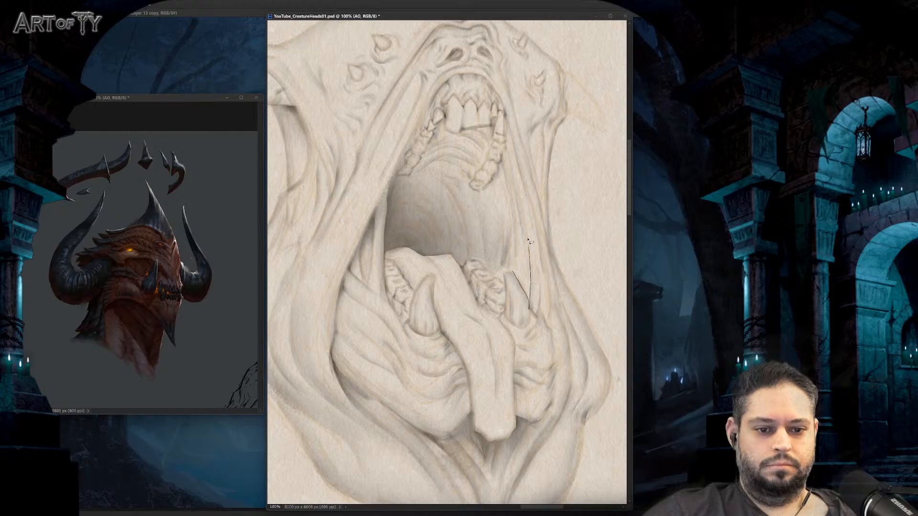
key("ctrl+z")
key("bracketright")
key("bracketright")
key("bracketright")
key("bracketright")
mouse_move(529, 304)
left_mouse_down()
mouse_move(524, 242)
mouse_move(524, 314)
mouse_move(537, 266)
left_mouse_up()
key("bracketleft")
key("bracketleft")
key("bracketleft")
key("bracketleft")
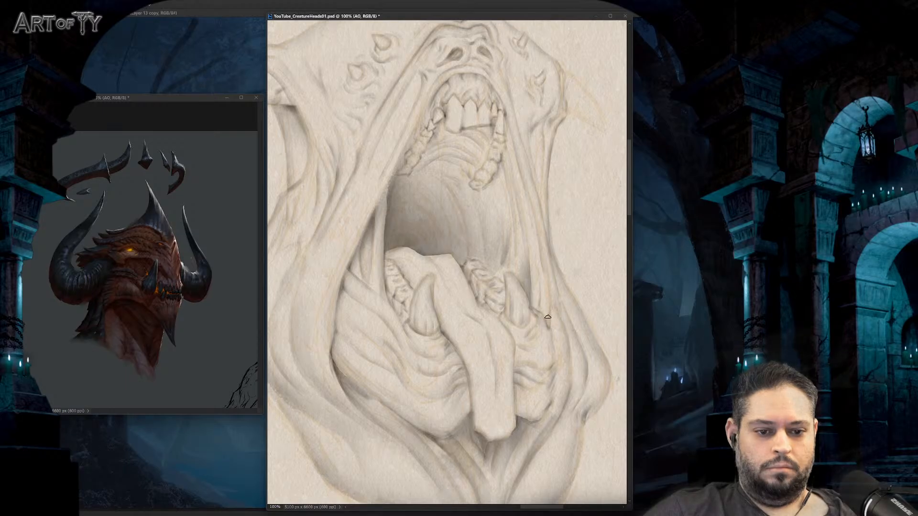
mouse_move(548, 317)
left_mouse_down()
mouse_move(546, 282)
mouse_move(542, 309)
left_mouse_up()
key("bracketright")
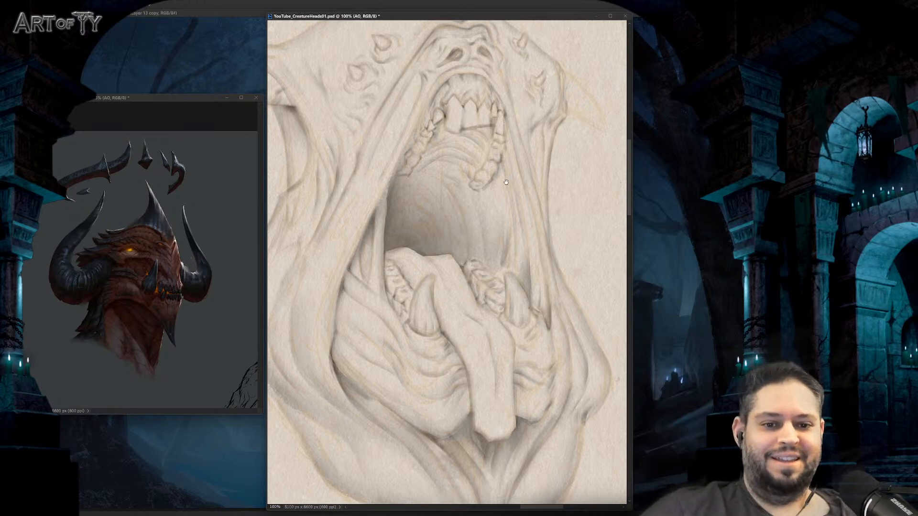
Step: Shade the wrinkles and spike bases on the upper left cheek and forehead with a smaller brush
left_click_drag(340, 114, 347, 153)
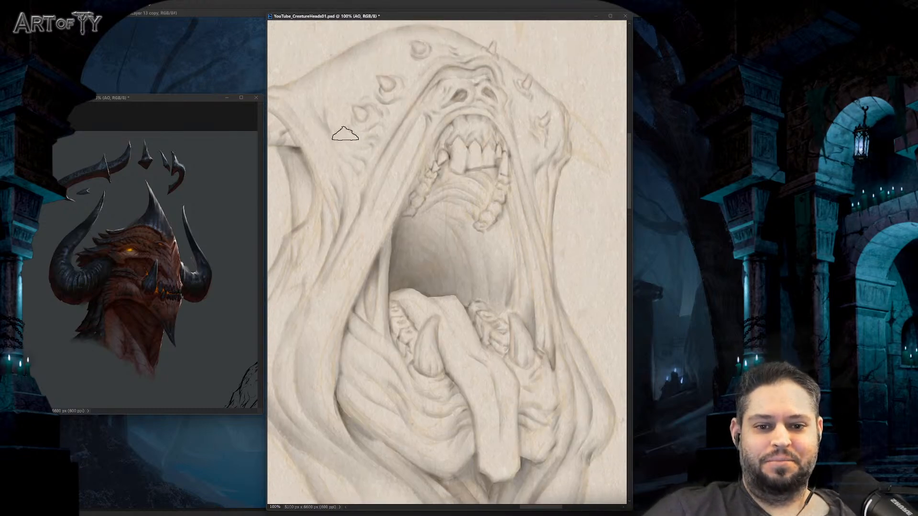
key("[")
key("[")
key("[")
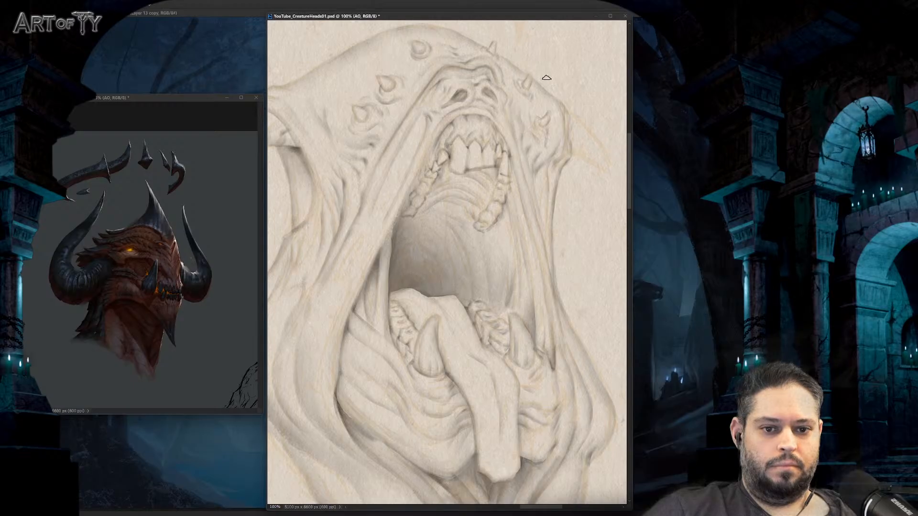
key("ctrl+minus")
key("ctrl+minus")
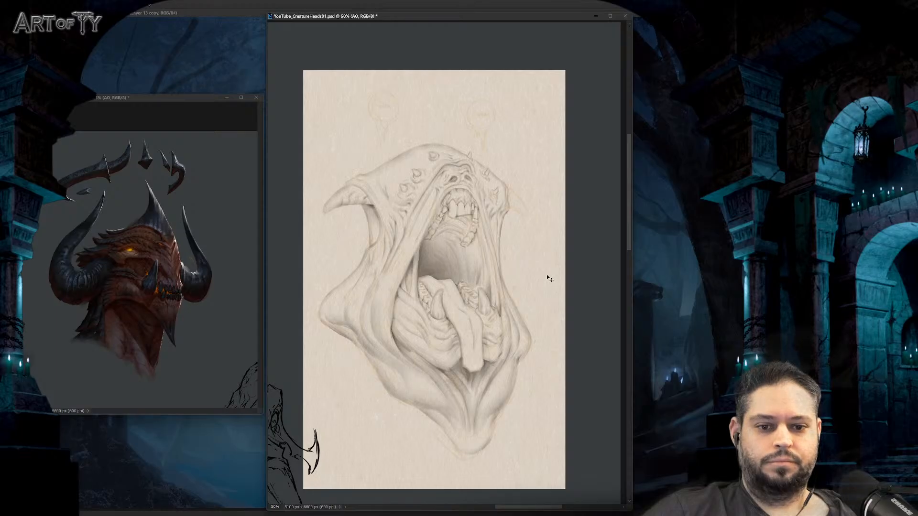
key("ctrl+plus")
left_click_drag(447, 172, 484, 183)
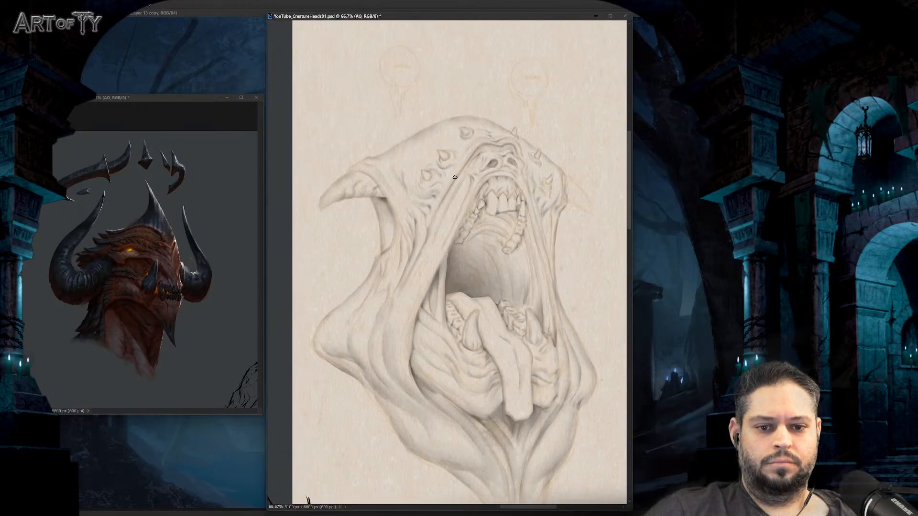
Step: Deepen the soft shadows around the spikes and wrinkles on the left-hand cheek and forehead
key("ctrl+plus")
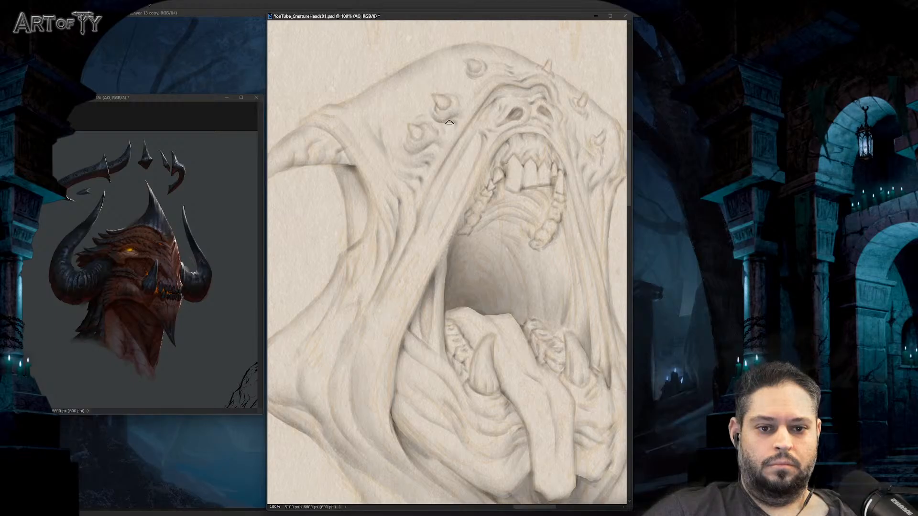
scroll(466, 129, "up", 3)
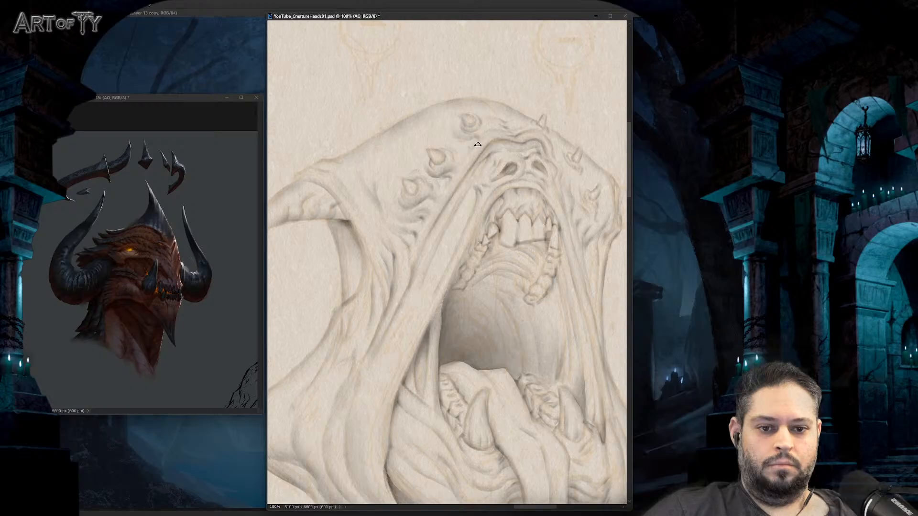
left_click_drag(458, 174, 532, 204)
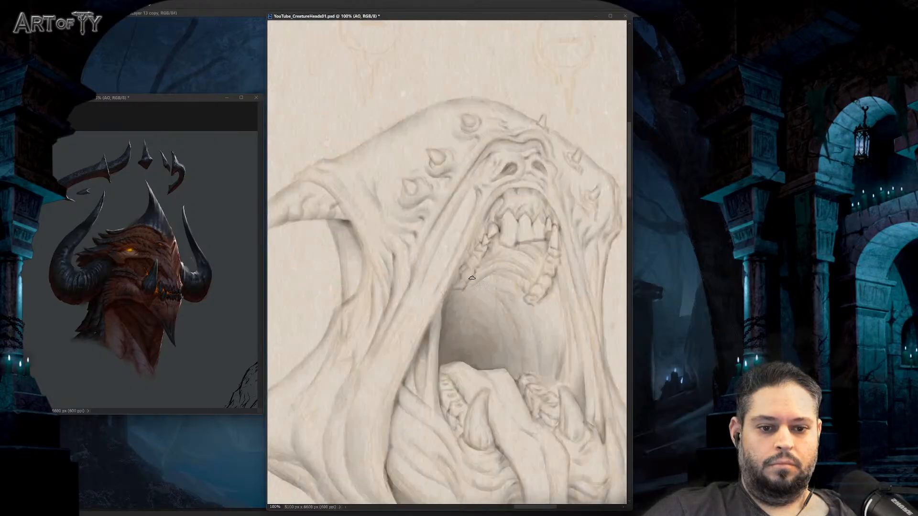
Step: Adjust the brush size and shade the bases of the spikes on the right-hand cheek
key("bracketright")
key("bracketright")
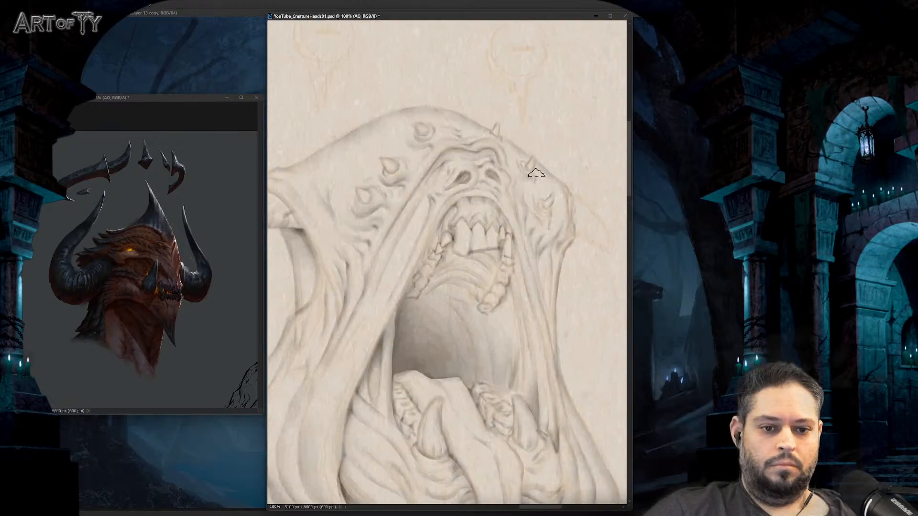
key("bracketleft")
key("bracketleft")
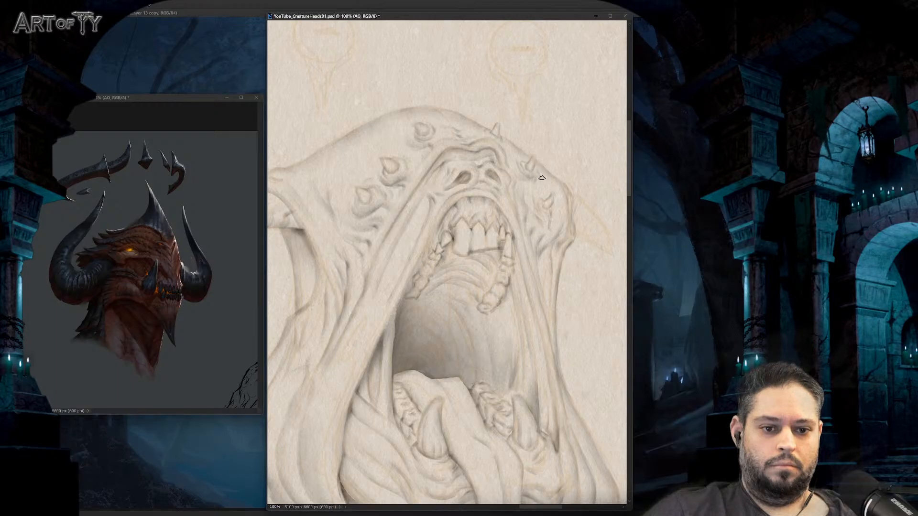
key("bracketright")
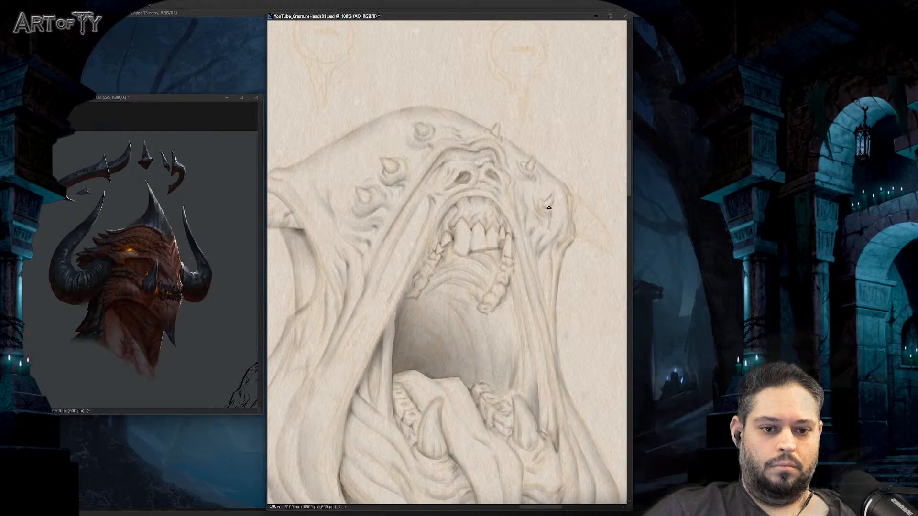
Step: Define the small forehead spikes and the brow folds above the nostrils with fine shading strokes
left_click_drag(458, 200, 519, 218)
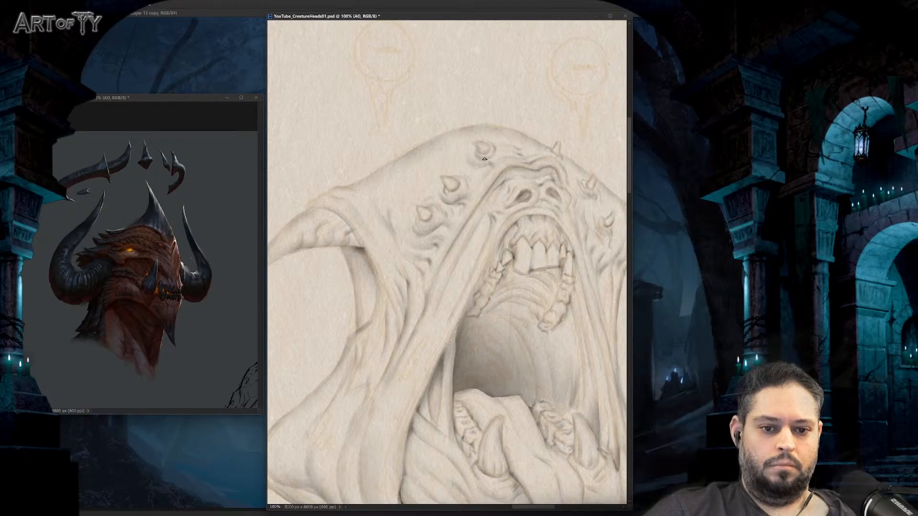
left_click_drag(571, 173, 531, 165)
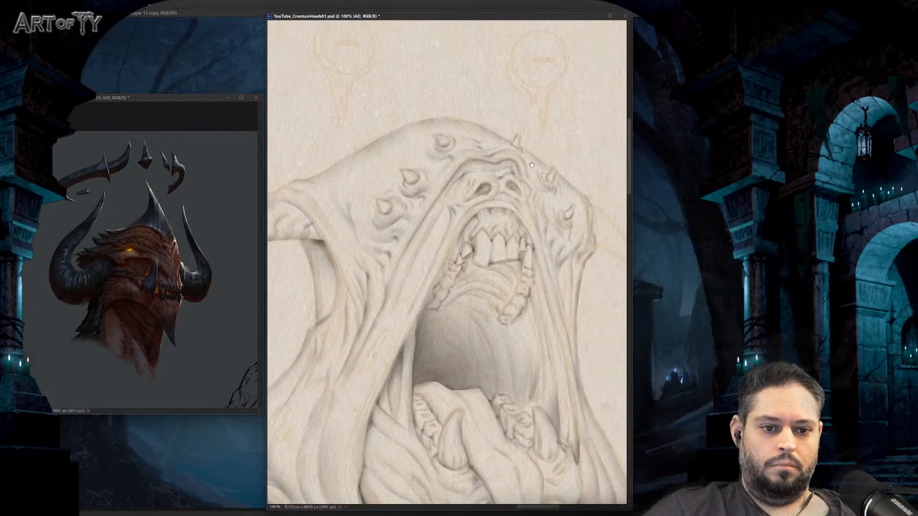
left_click_drag(585, 104, 599, 94)
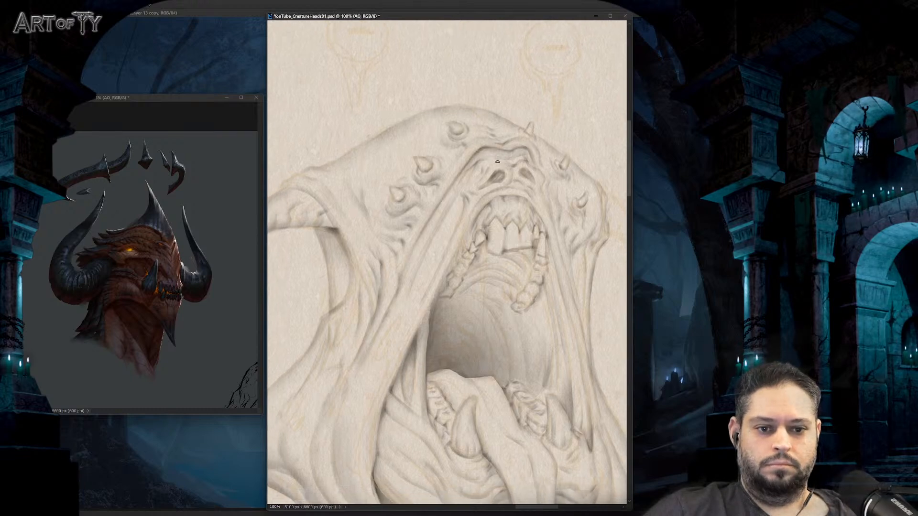
Step: Shade the ridges of the left-hand horn and the skin fold wrapping around its base
left_click_drag(470, 211, 538, 146)
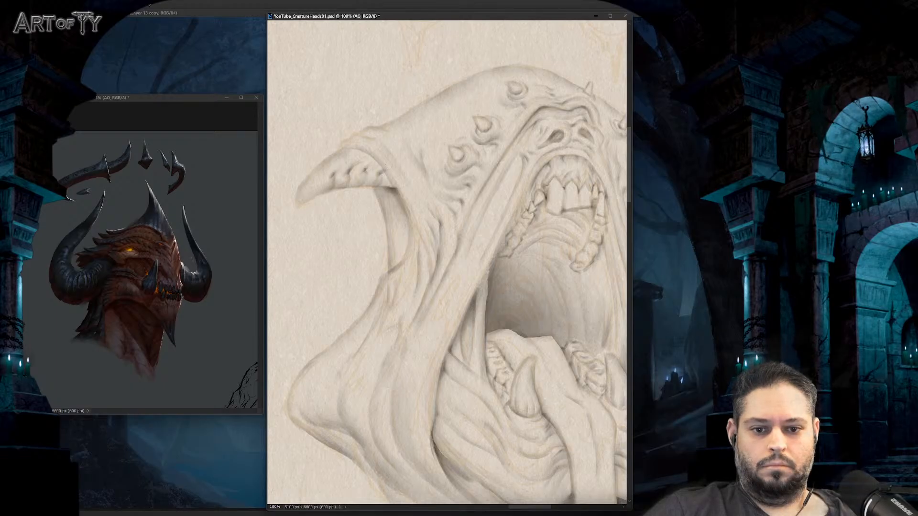
left_click_drag(403, 175, 404, 174)
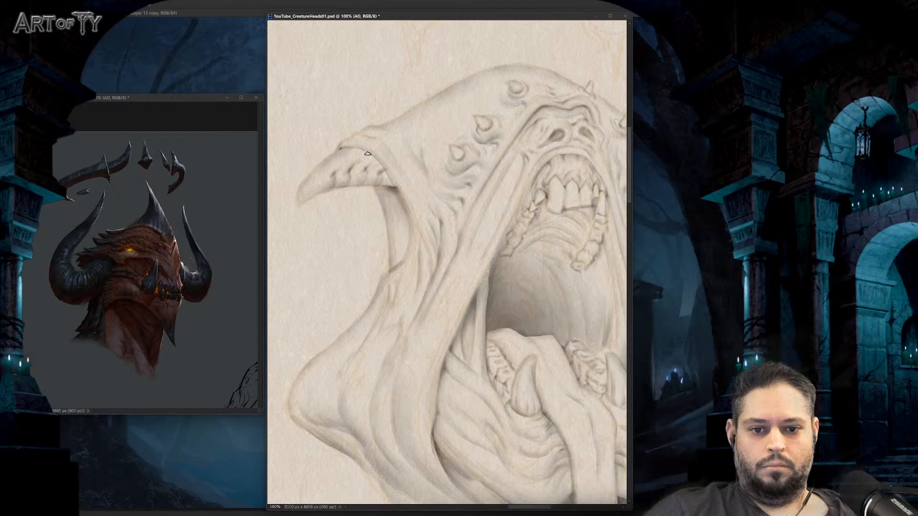
left_click_drag(356, 180, 360, 166)
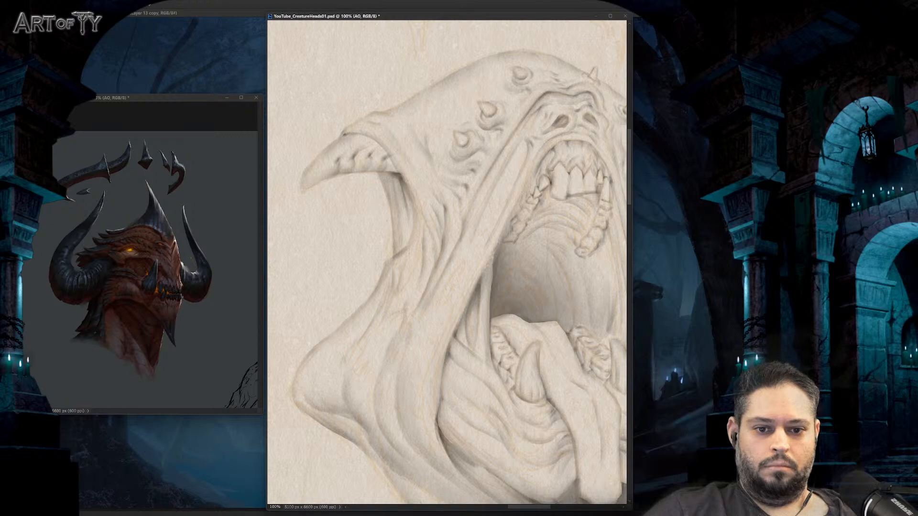
Step: Add shadows to the stretched skin behind the left-hand horn and to the folds of the lower left cheek
left_click_drag(439, 210, 445, 173)
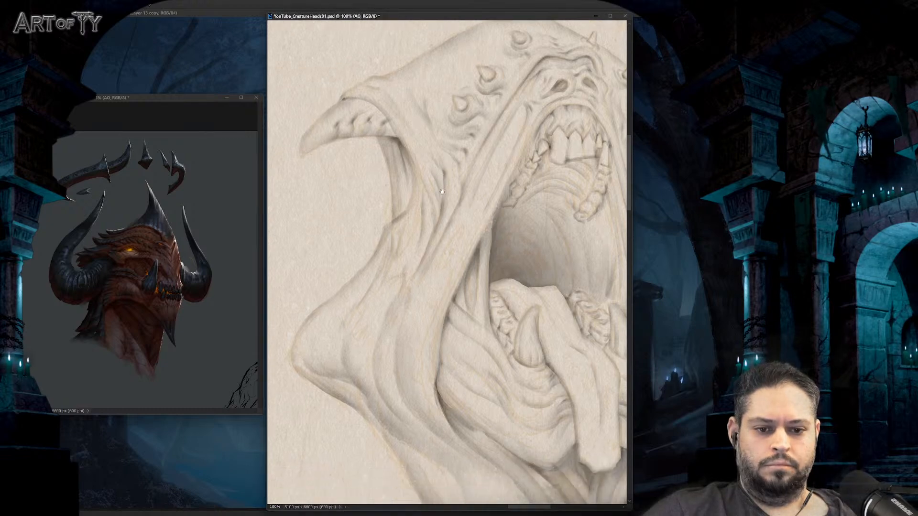
left_click_drag(431, 241, 434, 182)
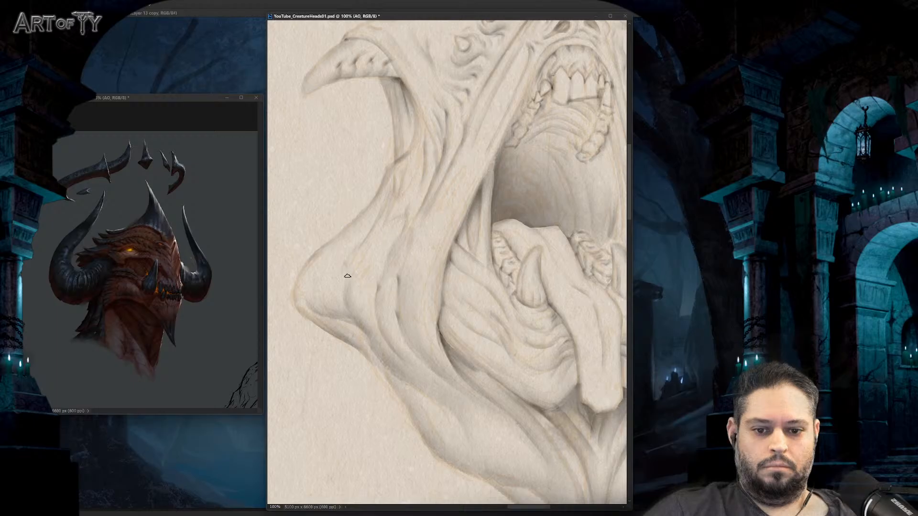
key("ctrl+minus")
key("ctrl+minus")
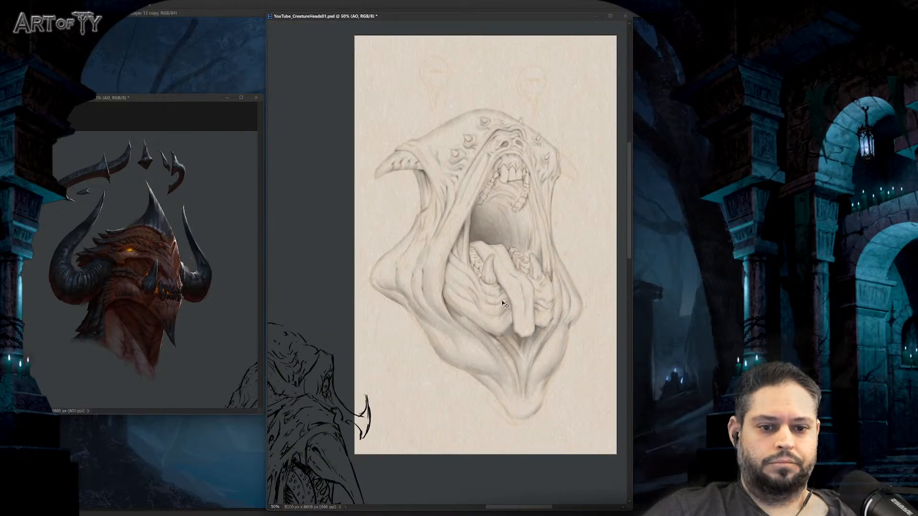
Step: Refine the shading around the upper teeth, gums and palate ridges
key("ctrl+plus")
key("ctrl+plus")
scroll(500, 248, "up", 3)
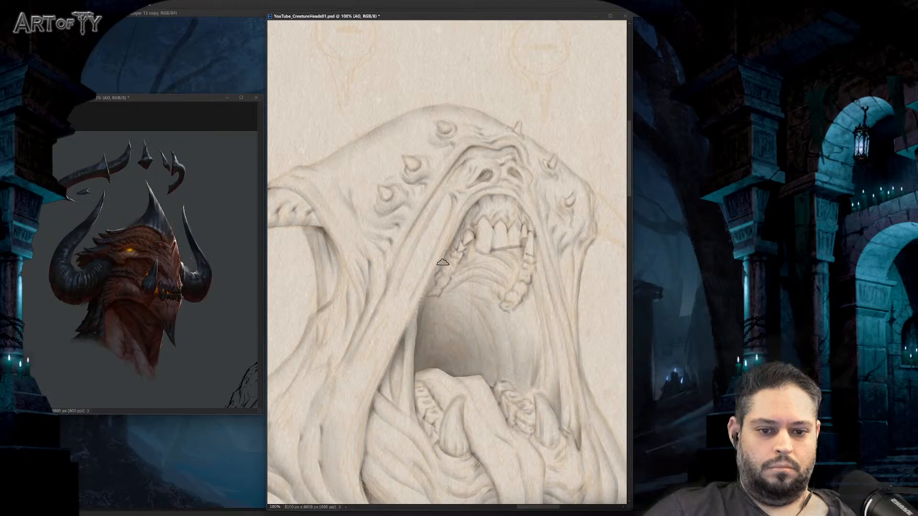
scroll(418, 373, "down", 2)
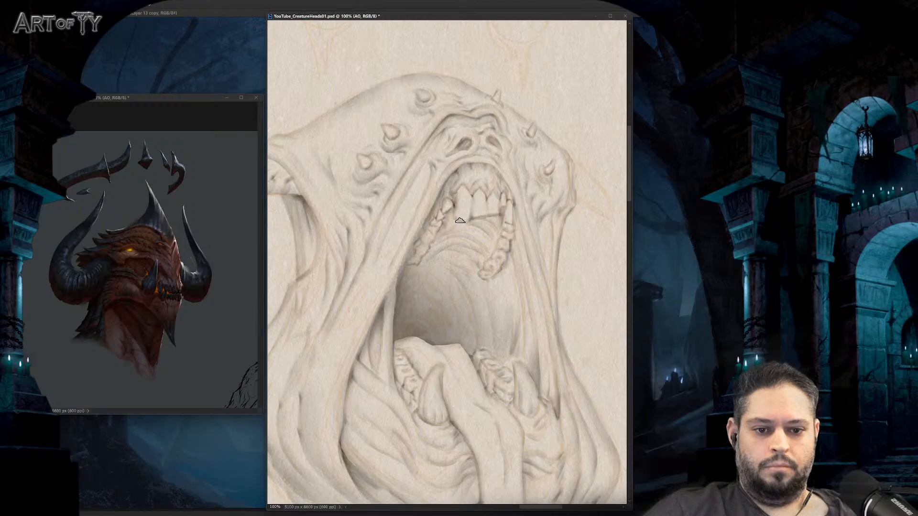
scroll(482, 225, "down", 1)
scroll(482, 225, "down", 1)
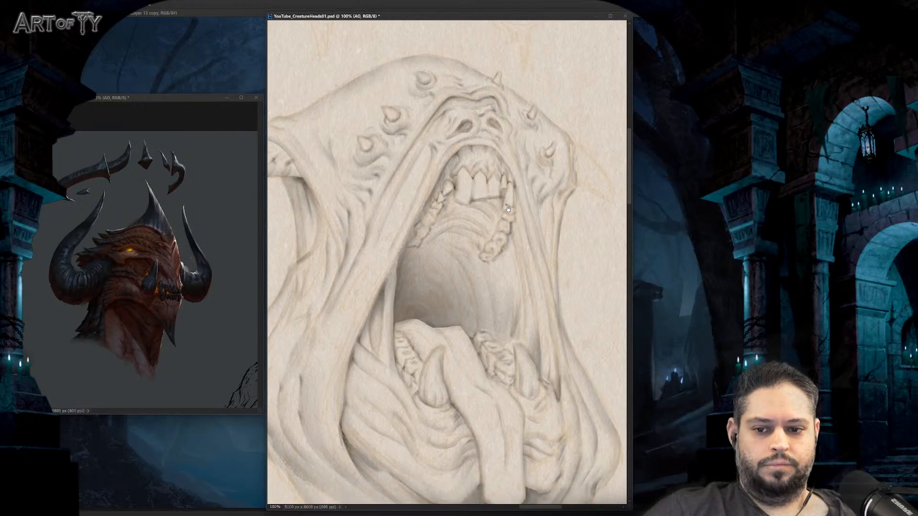
scroll(507, 197, "down", 1)
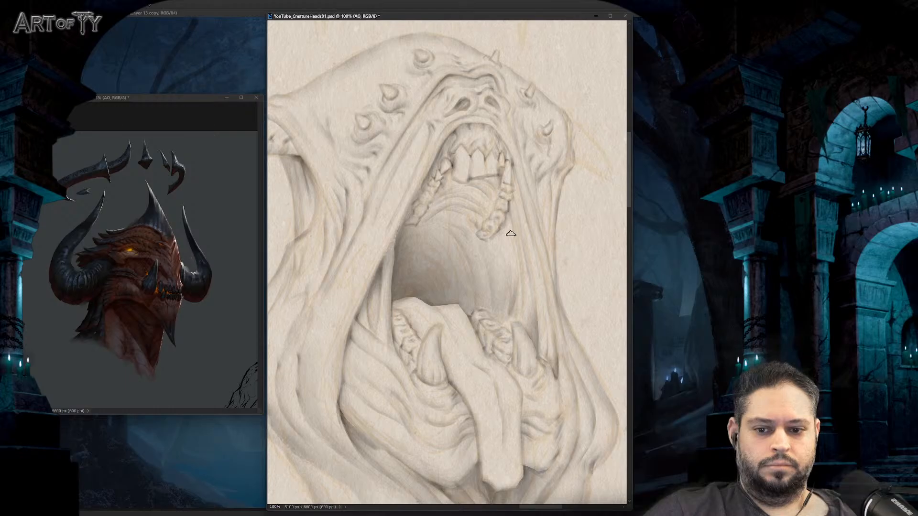
Step: Rework the shading around the right-hand lower teeth and the back of the tongue, undoing unwanted strokes
key("ctrl+z")
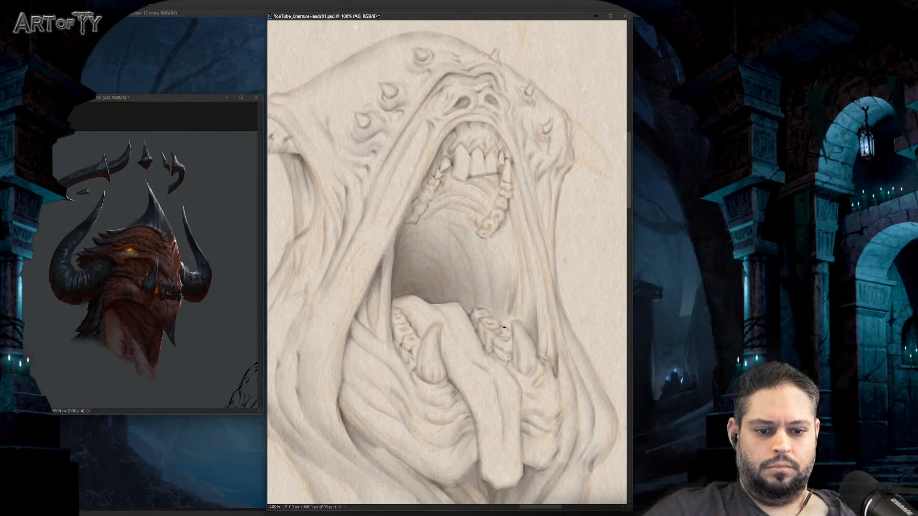
key("ctrl+z")
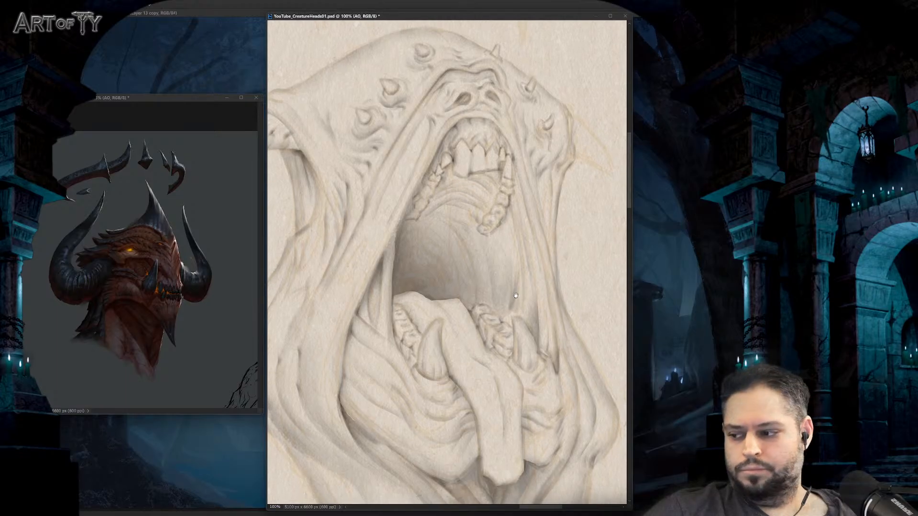
key("ctrl+z")
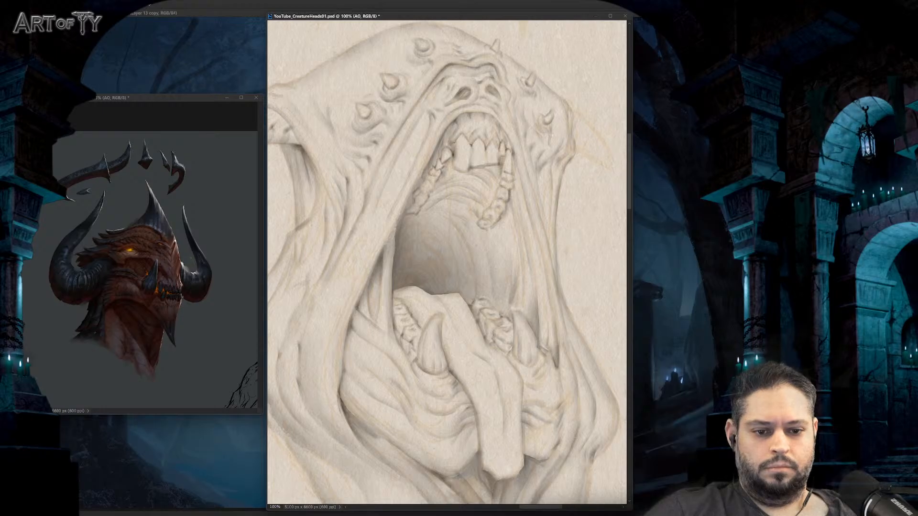
key("ctrl+z")
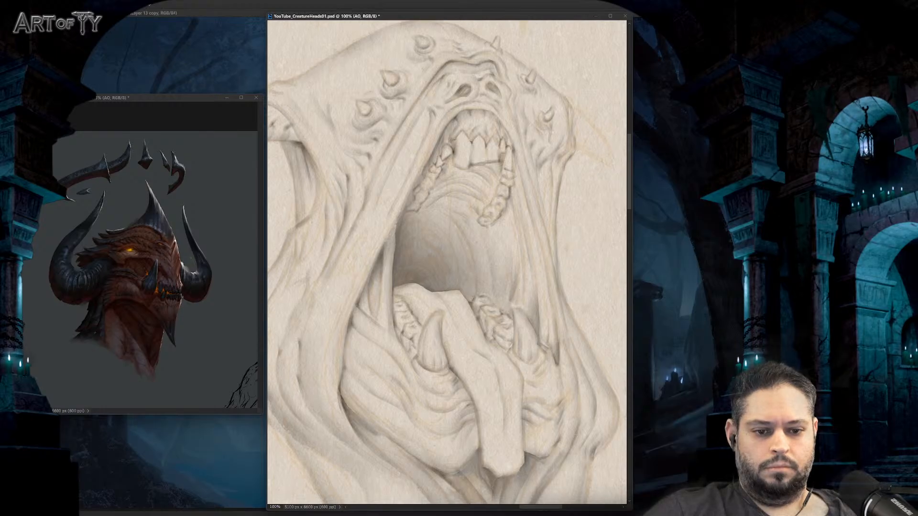
key("ctrl+z")
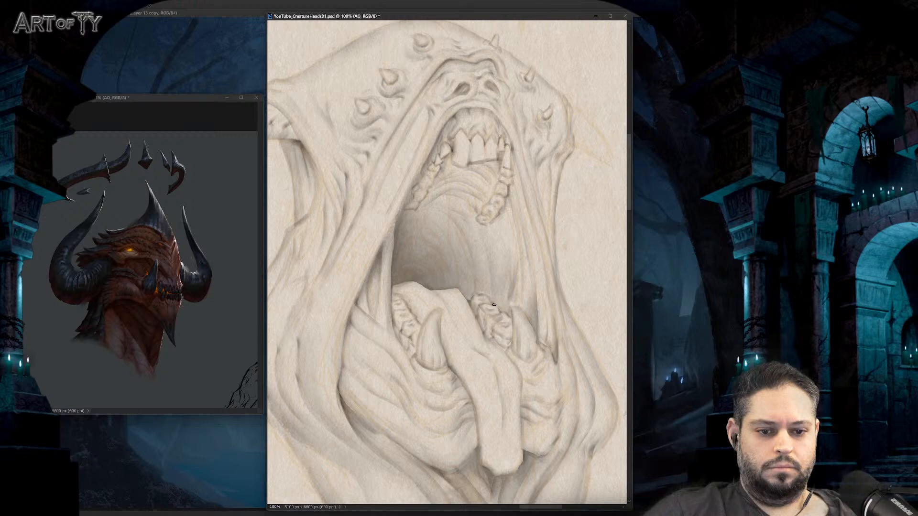
key("ctrl+shift+z")
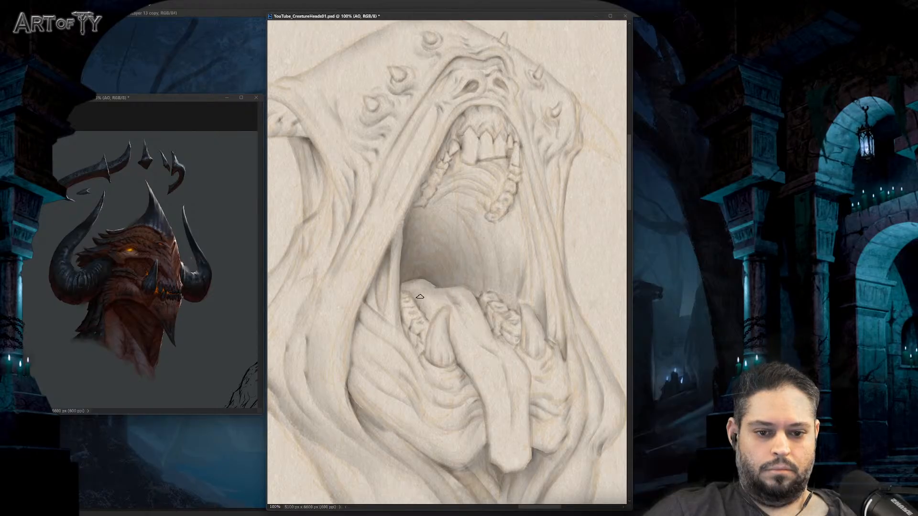
Step: Shade the gaps between the left-hand lower teeth and beside the tusk with a smaller brush
left_click_drag(456, 300, 468, 278)
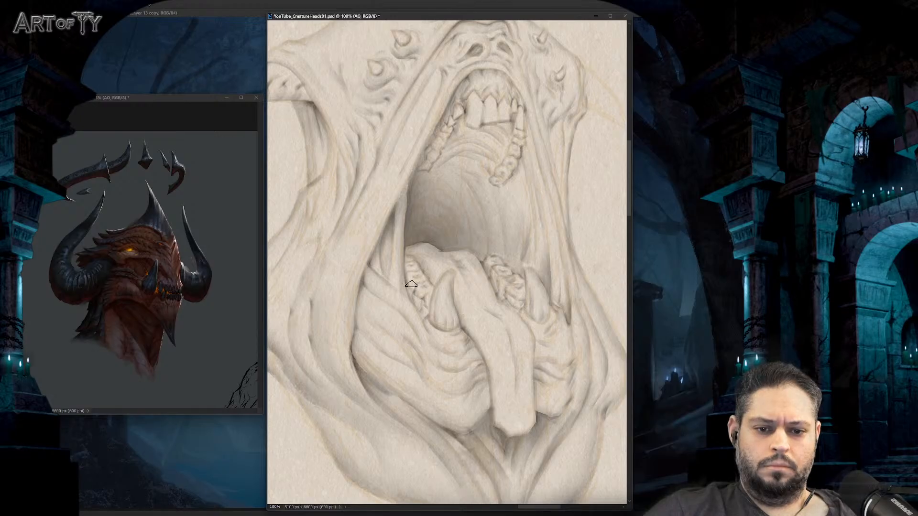
key("ctrl+plus")
key("bracketleft")
key("bracketleft")
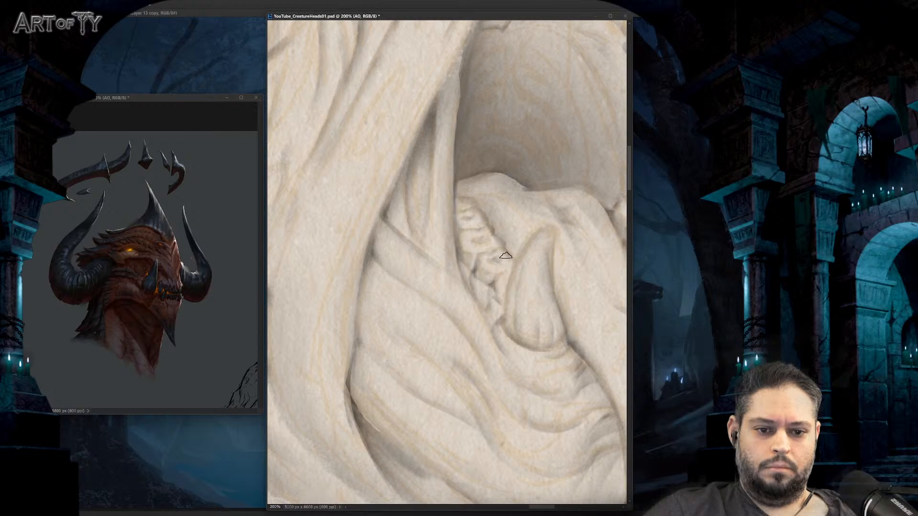
Step: Define the right-hand lower teeth and add fine ridges to the adjoining tusk
scroll(506, 256, "right", 3)
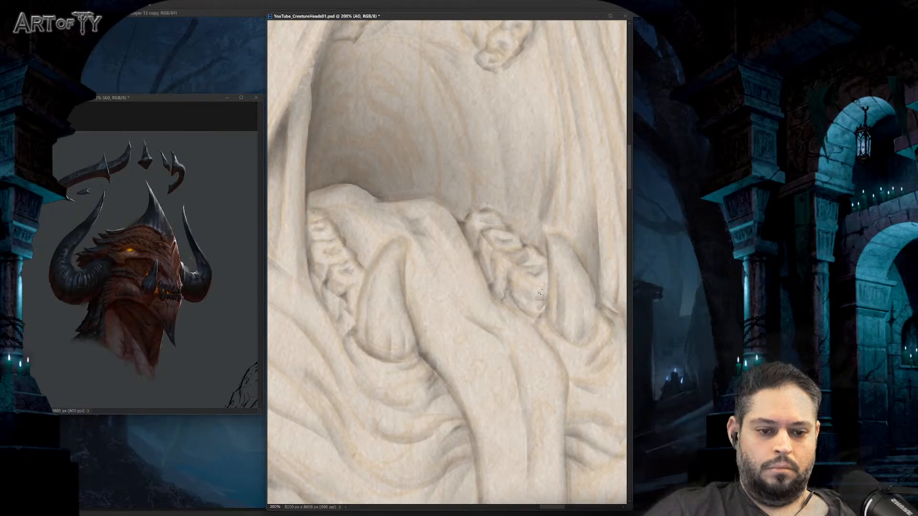
left_click_drag(559, 286, 512, 272)
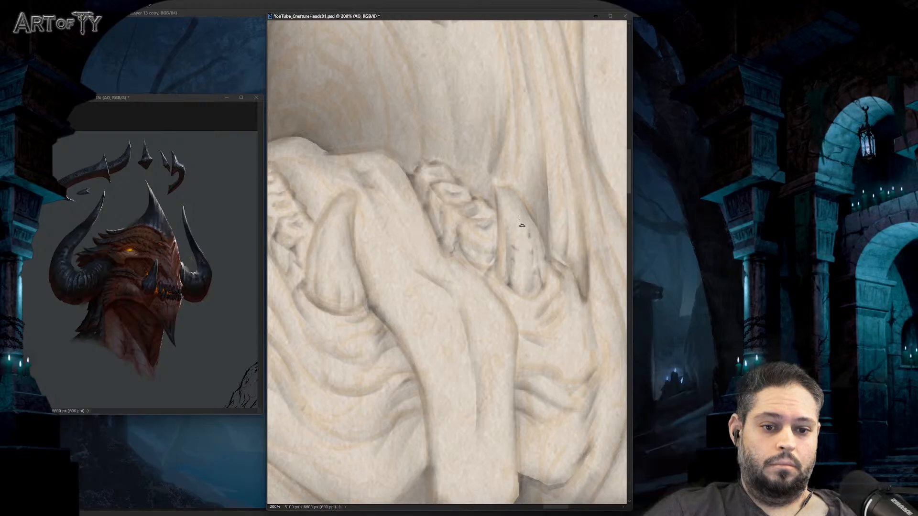
left_click_drag(543, 309, 534, 292)
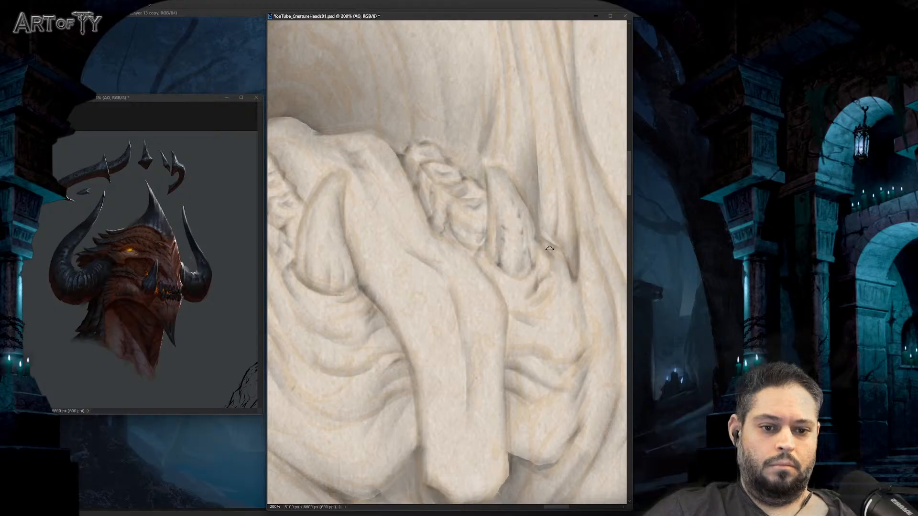
Step: Deepen the gum folds below the right-hand lower tusk and alongside the tongue
mouse_move(525, 288)
left_mouse_down()
mouse_move(514, 266)
mouse_move(537, 263)
left_mouse_up()
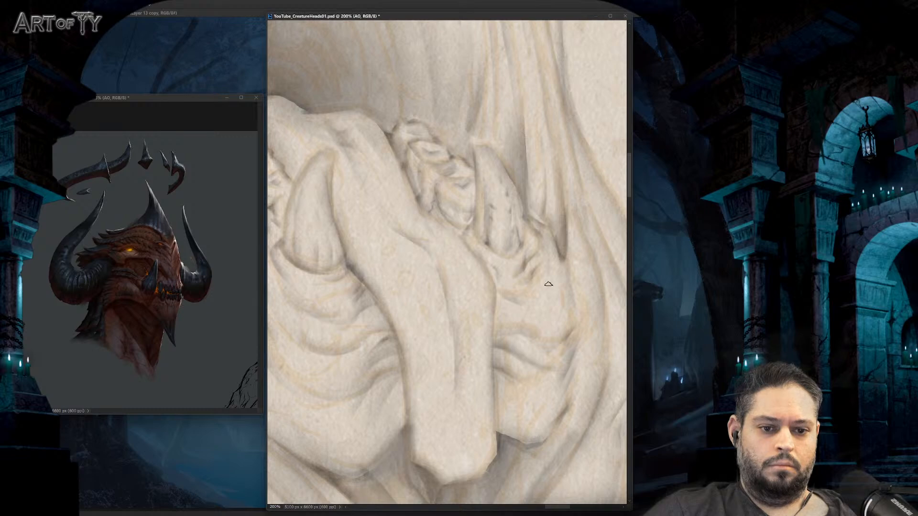
left_click_drag(504, 243, 487, 199)
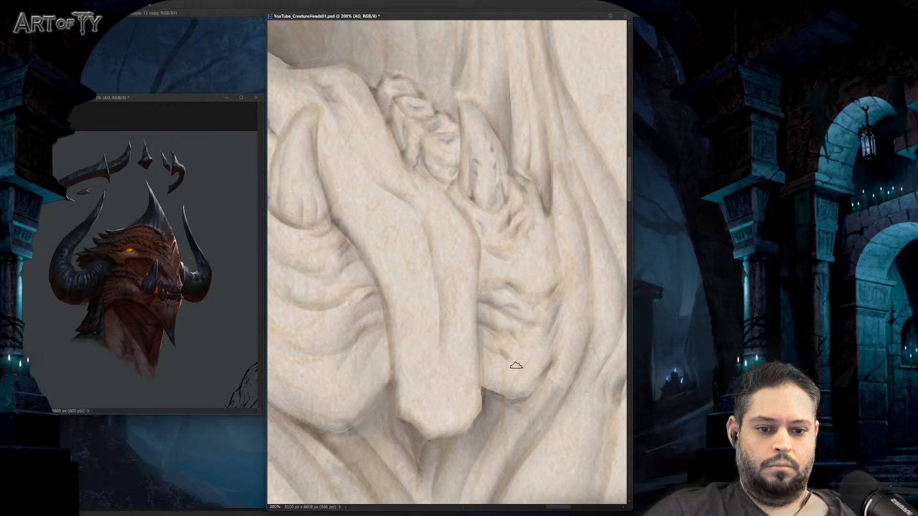
key("ctrl+minus")
key("ctrl+minus")
left_click_drag(435, 253, 461, 238)
key("ctrl+plus")
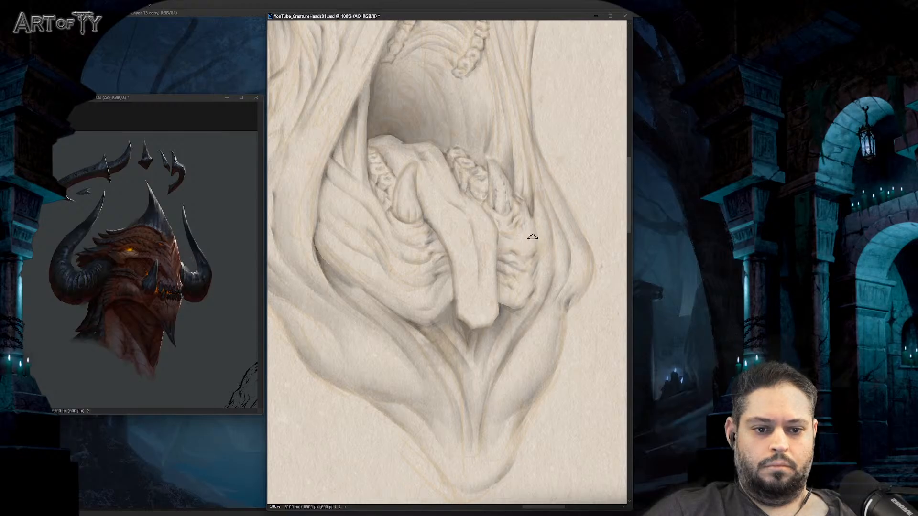
key("ctrl+minus")
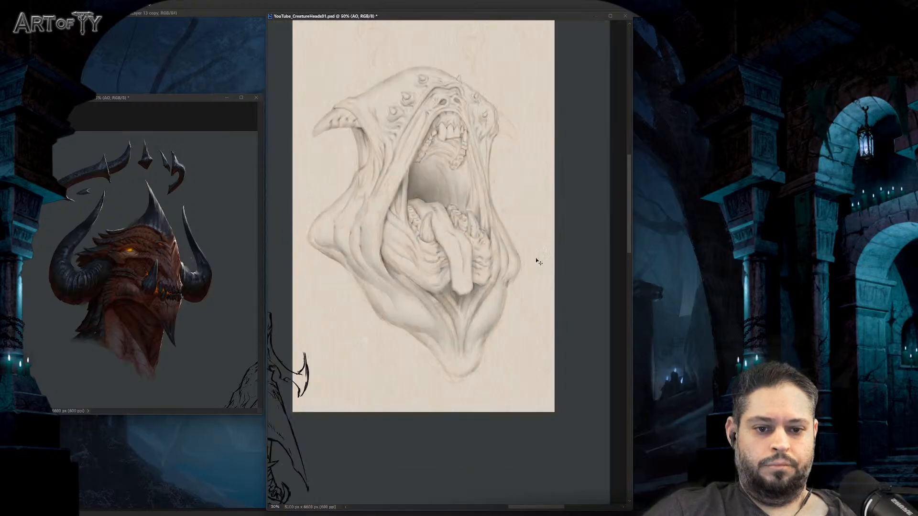
key("ctrl+plus")
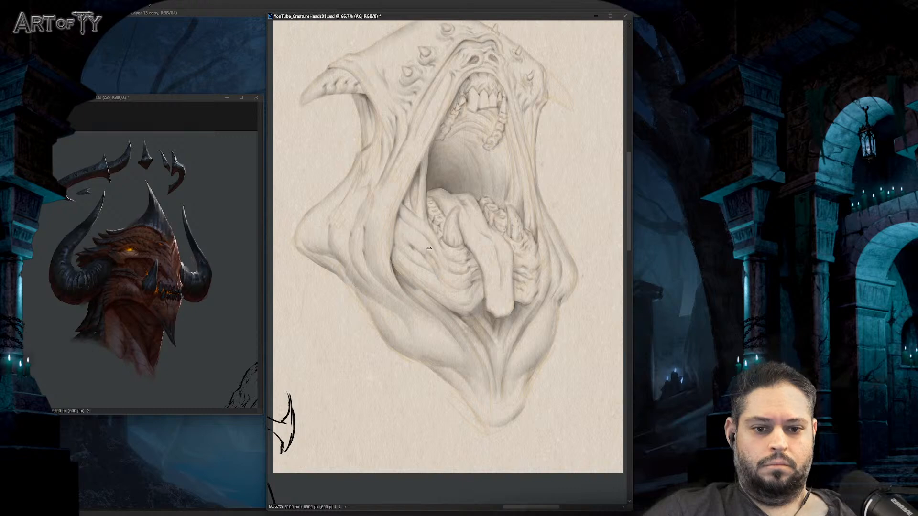
Step: Shade the creature's right-hand horn with a larger brush, darkening its edges and adding notches along its base
key("bracketright")
key("bracketright")
key("bracketright")
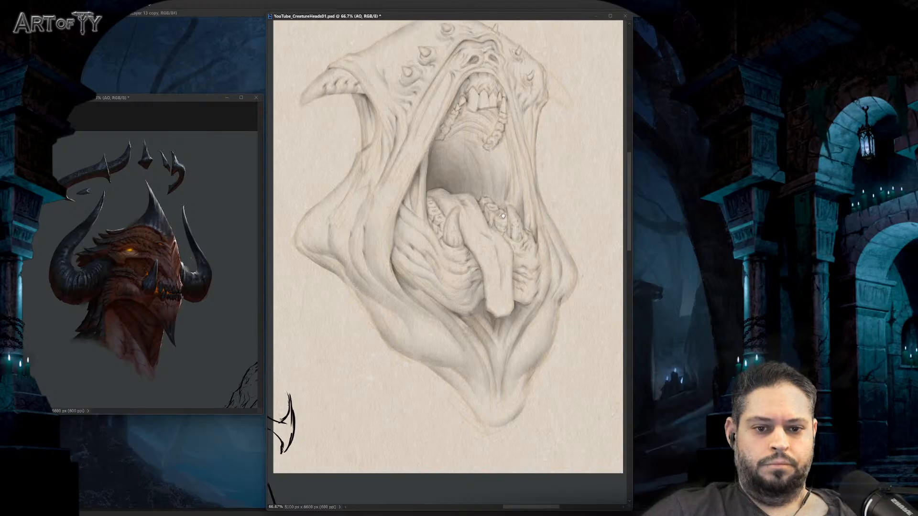
left_click_drag(500, 219, 501, 261)
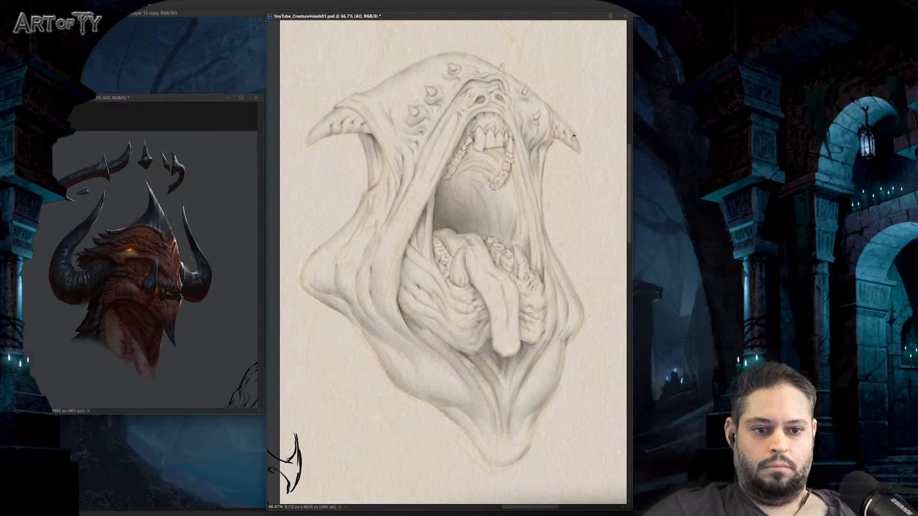
left_click_drag(390, 86, 424, 130)
key("ctrl+plus")
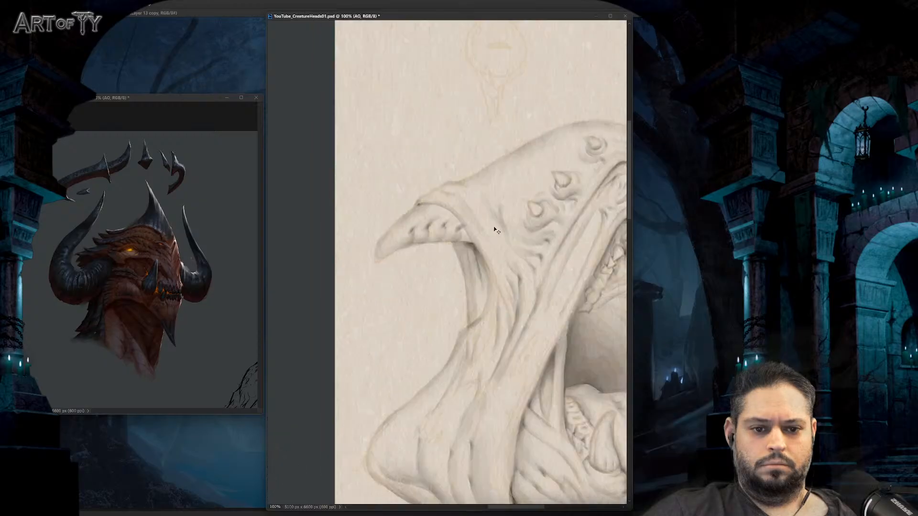
left_click_drag(532, 170, 464, 219)
key("ctrl+minus")
key("ctrl+minus")
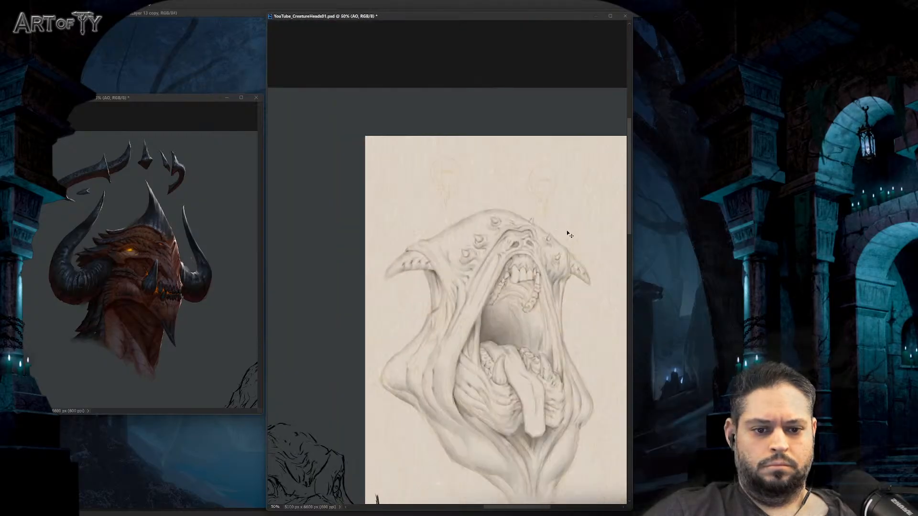
Step: Deepen the fold shadows across the left-hand lower gum
left_click_drag(549, 235, 532, 77)
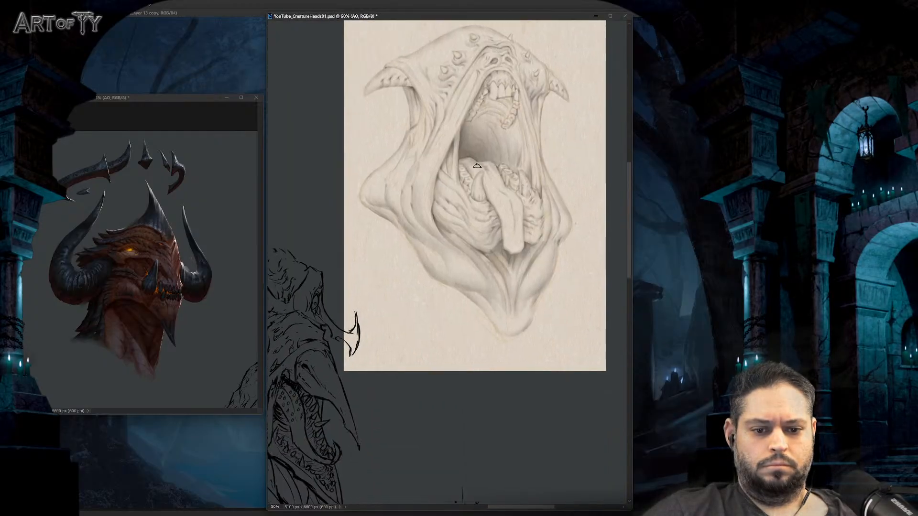
key("ctrl+plus")
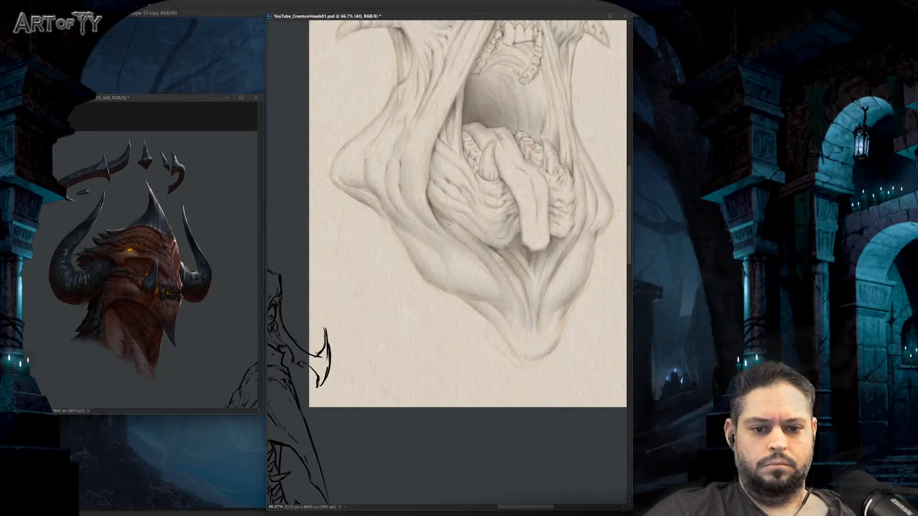
key("ctrl+plus")
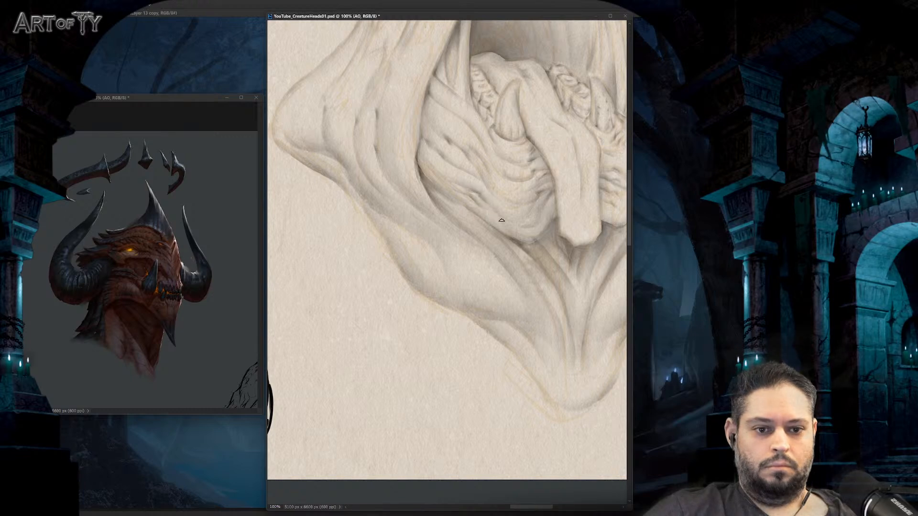
scroll(502, 219, "up", 3)
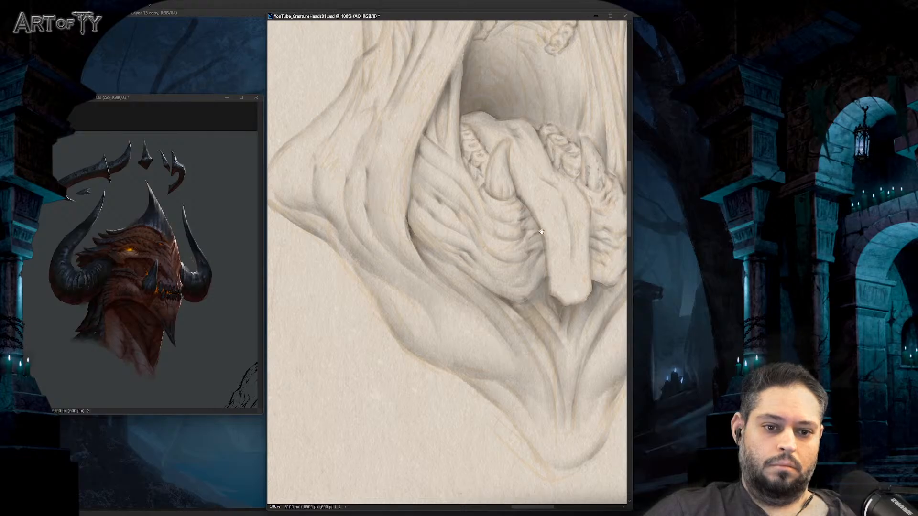
Step: Paint notched creases down the middle of the tongue and soften the shading around them, varying the brush size
left_click_drag(541, 232, 463, 247)
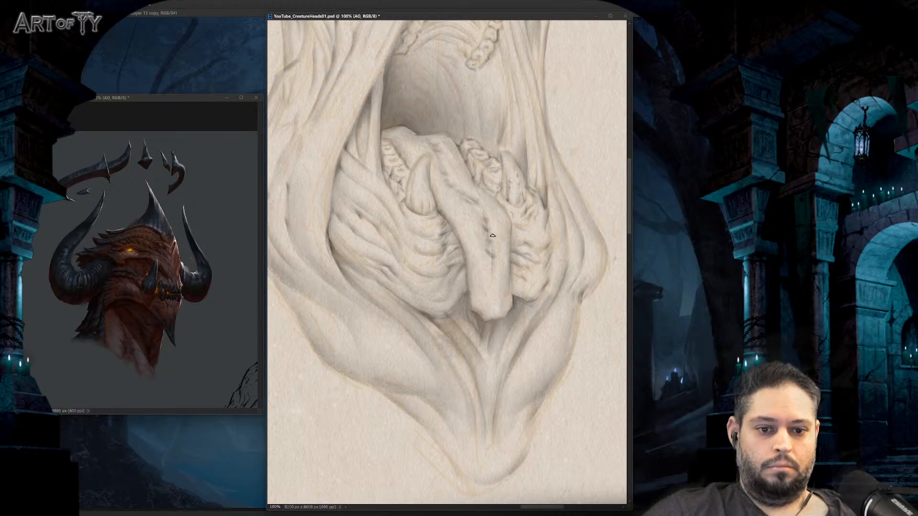
left_click_drag(437, 166, 470, 231)
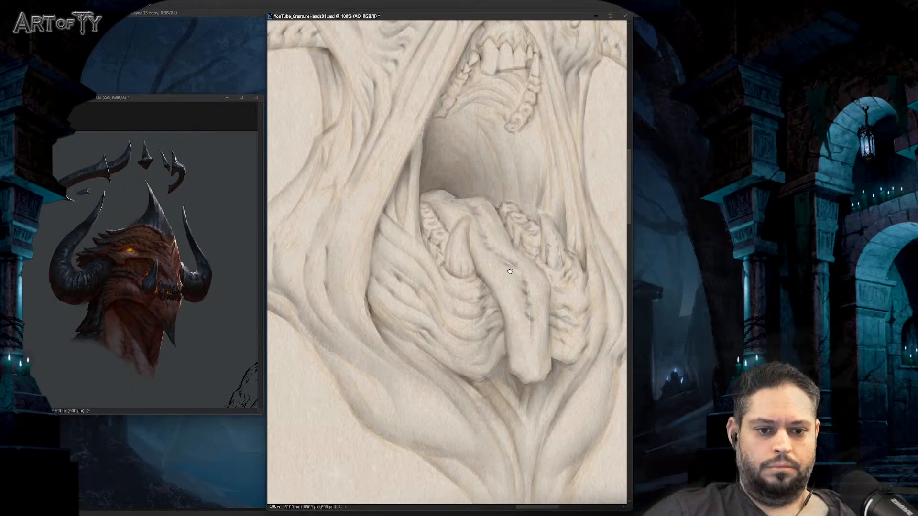
left_click_drag(577, 278, 539, 258)
key("bracketright")
key("bracketright")
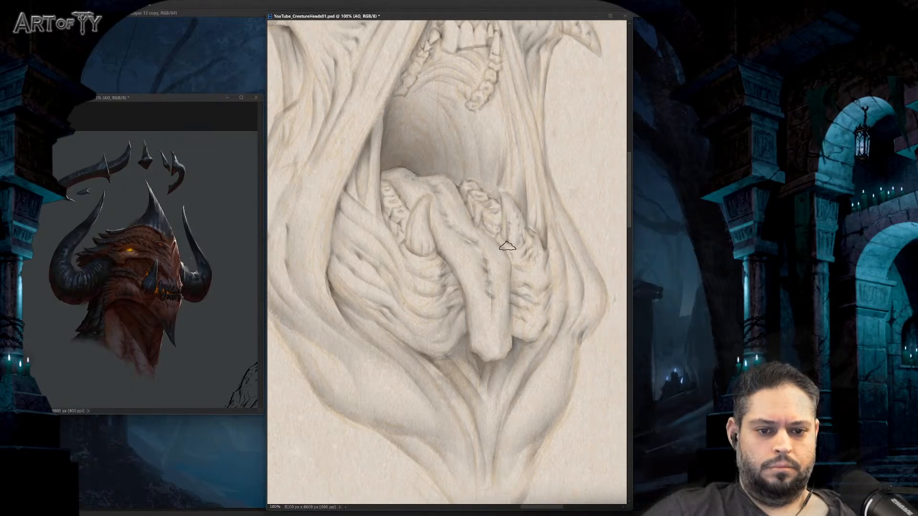
key("bracketleft")
key("bracketleft")
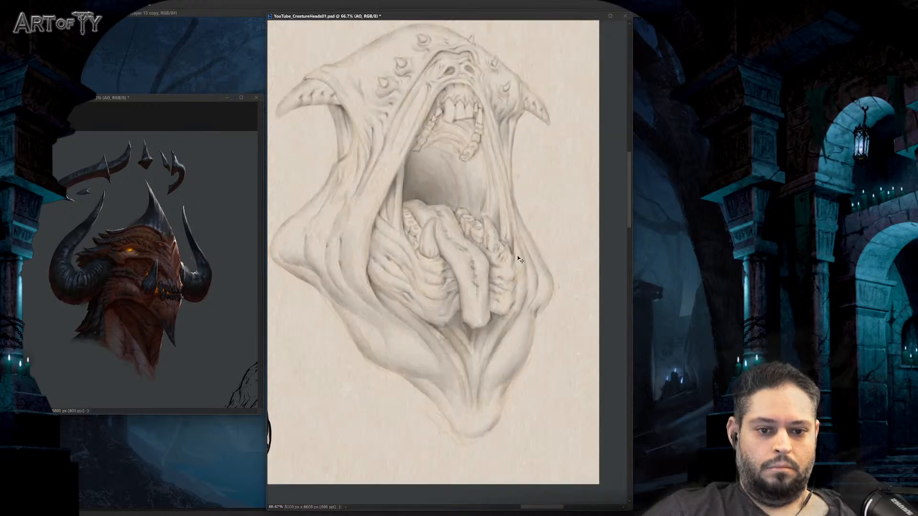
Step: Darken the left-hand cheek folds and add a short crease on the lower jaw beneath the gum
scroll(524, 374, "down", 2)
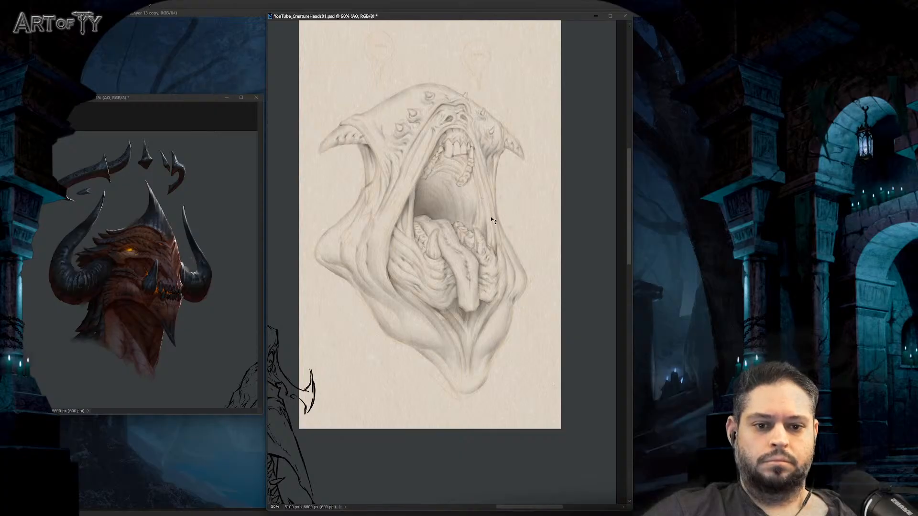
left_click_drag(485, 198, 500, 252)
scroll(420, 287, "up", 1)
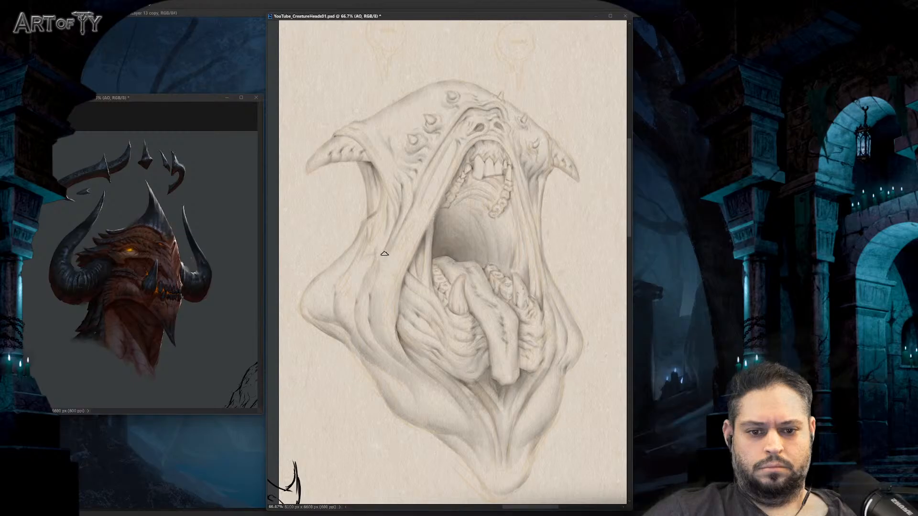
left_click_drag(384, 254, 400, 236)
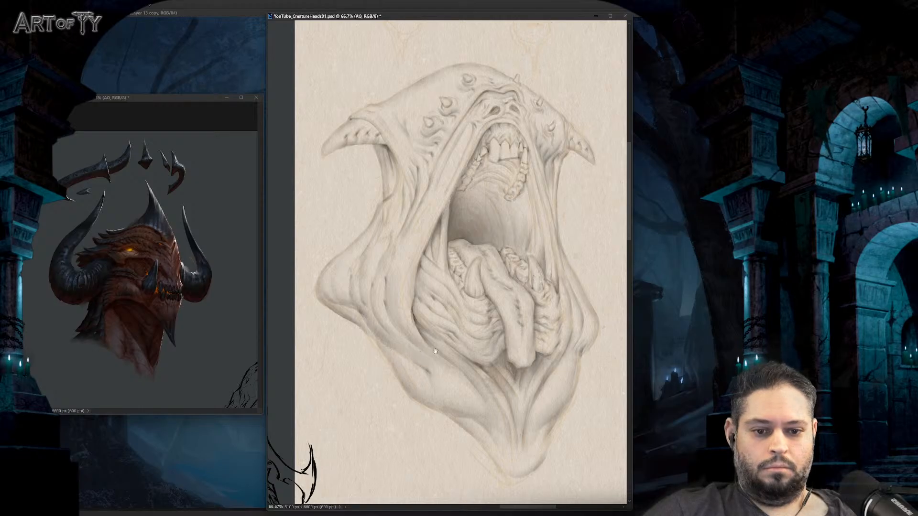
left_click_drag(435, 351, 406, 320)
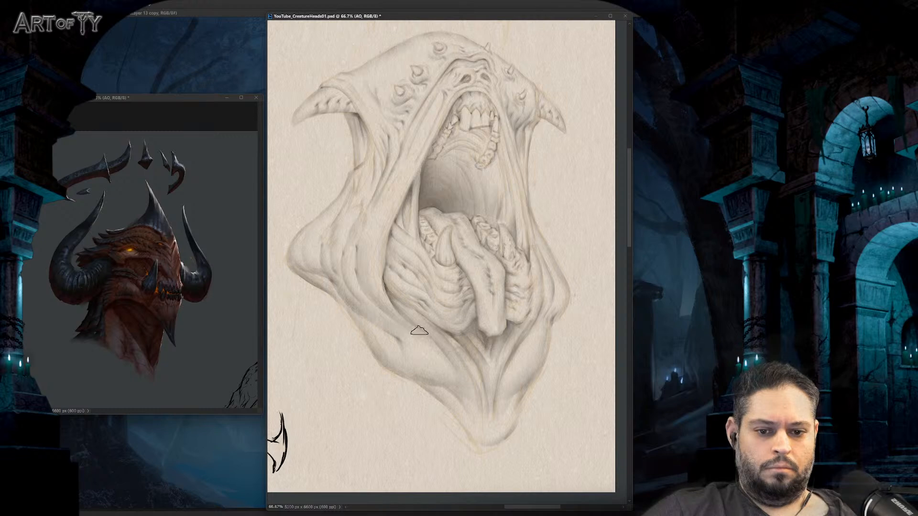
Step: Shade the brow and wrinkles around the left-hand spikes and snout with a large brush
key("ctrl+minus")
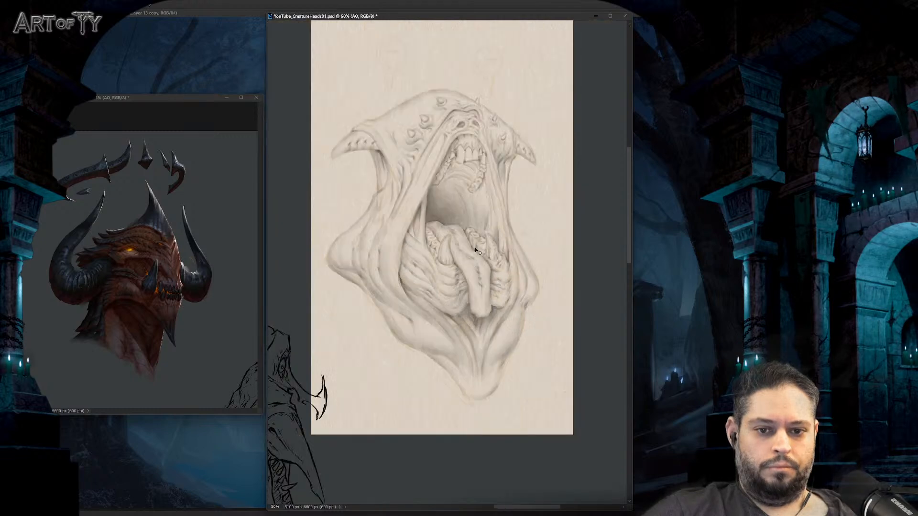
key("ctrl+minus")
key("ctrl+plus")
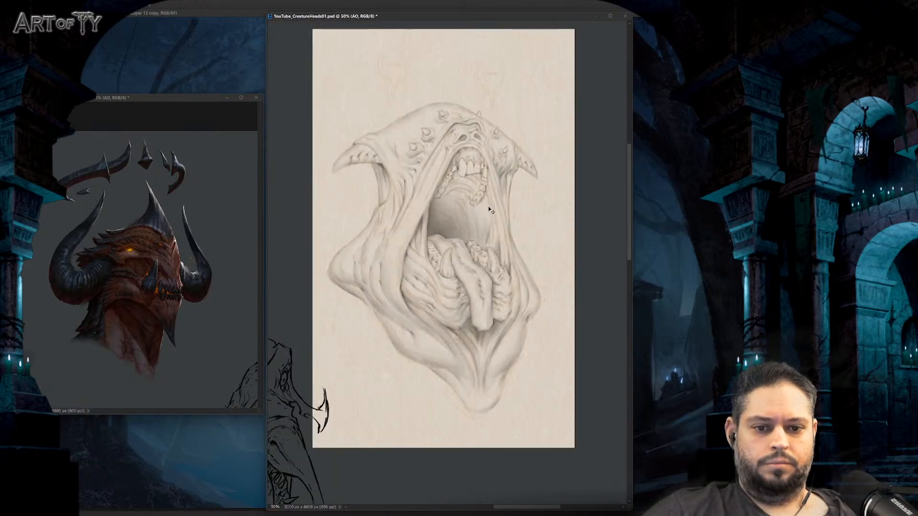
key("ctrl+plus")
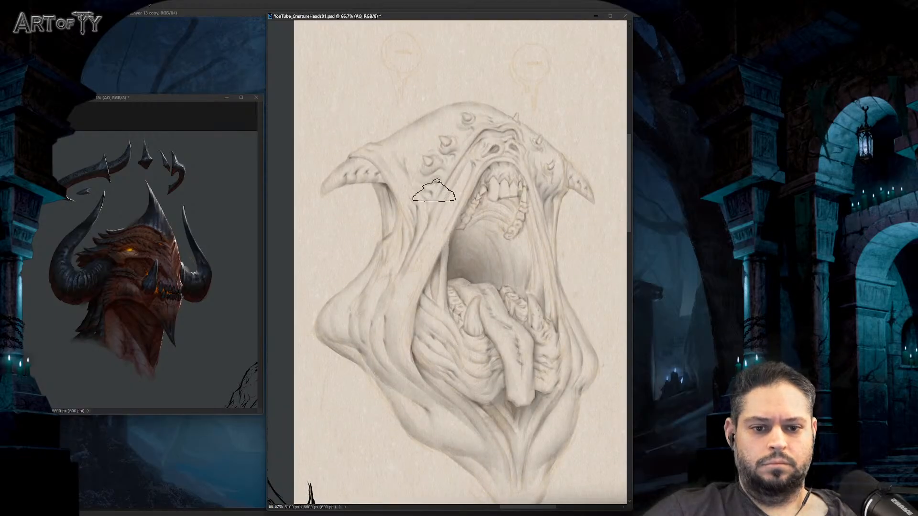
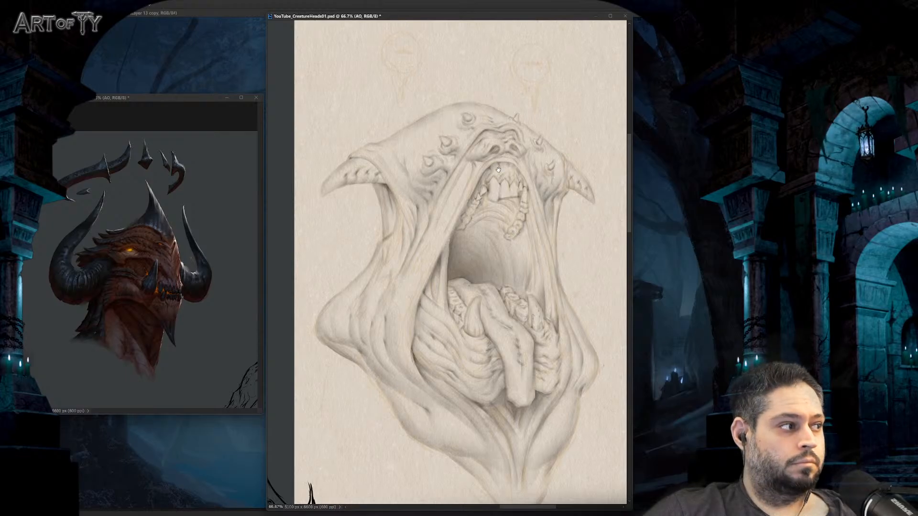
Step: Refine the shadows between the upper front teeth and the row of small left-hand upper teeth
scroll(498, 169, "up", 1)
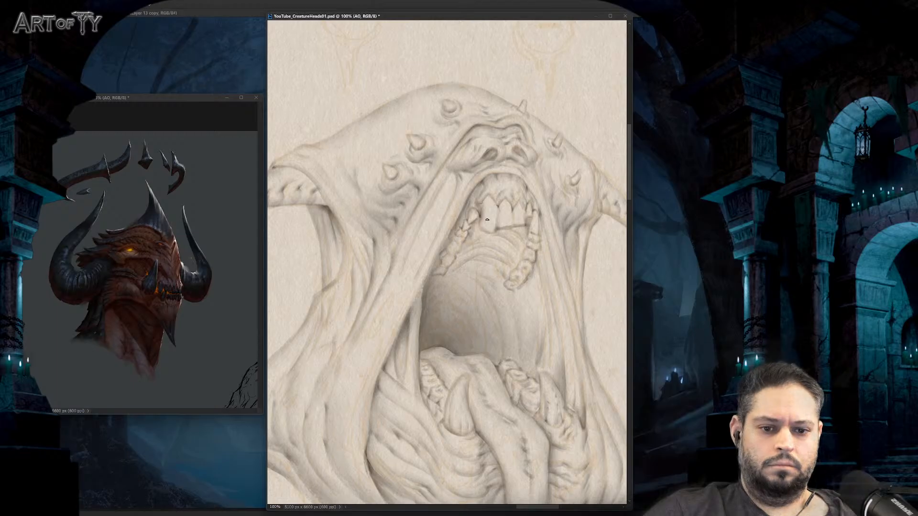
scroll(460, 238, "down", 1)
scroll(460, 237, "up", 1)
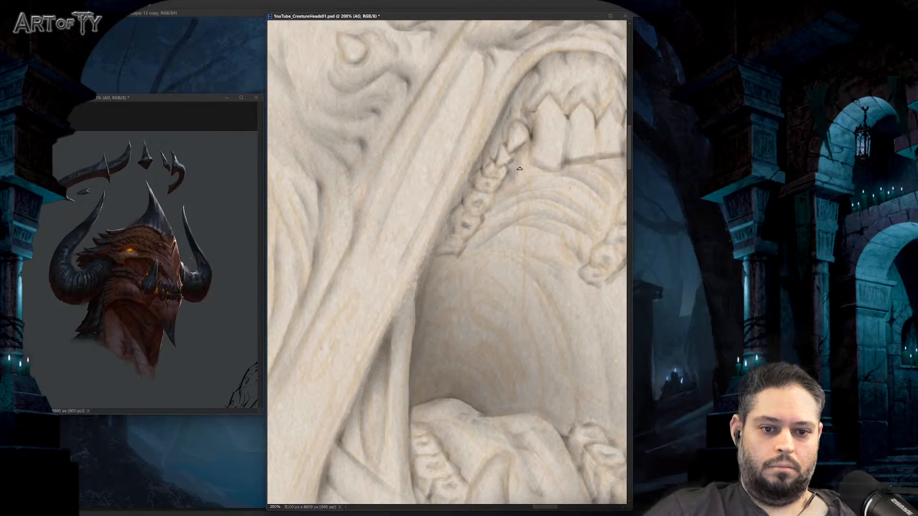
scroll(520, 169, "down", 3)
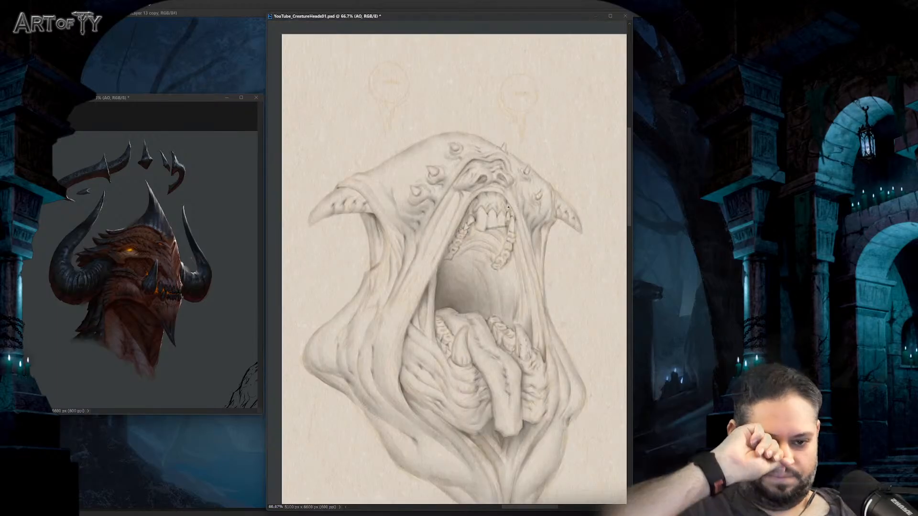
left_click_drag(509, 232, 508, 228)
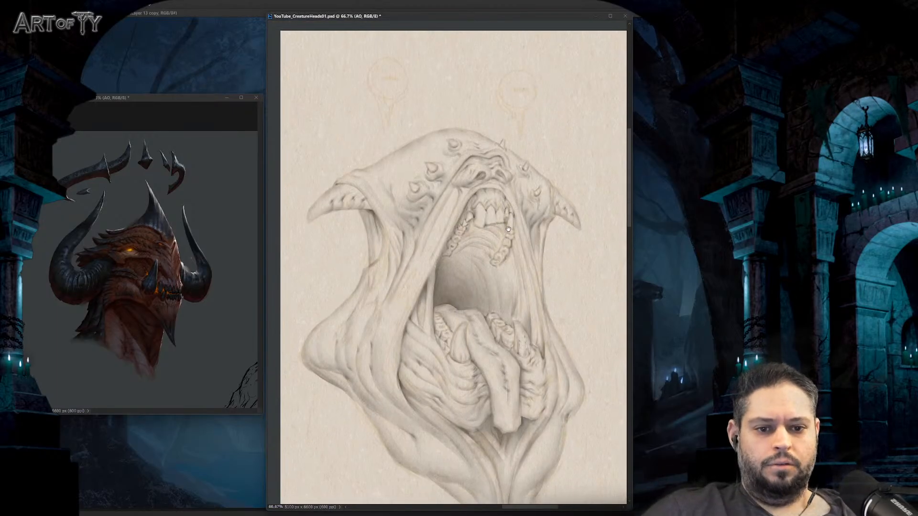
Step: Deepen the skin folds below the left-hand spikes, adding a dark crease beside the stretched edge of the mouth
scroll(421, 253, "up", 1)
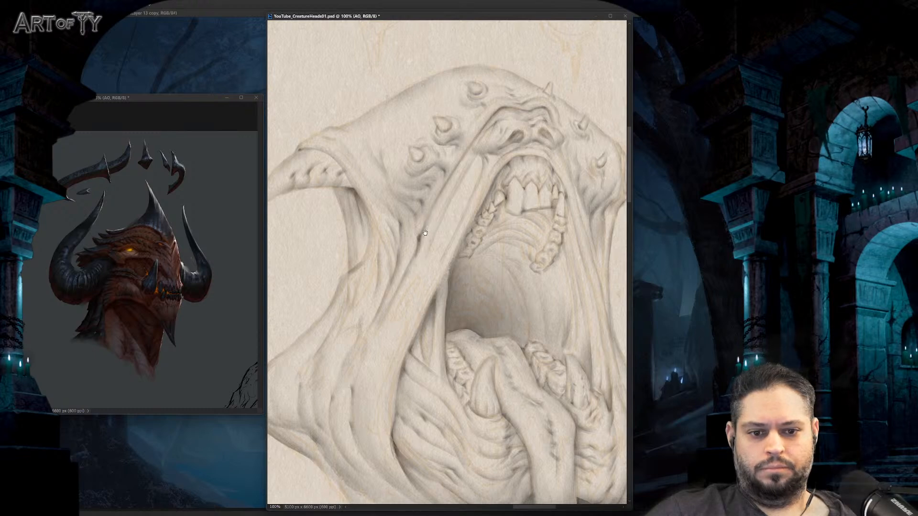
left_click_drag(415, 245, 427, 245)
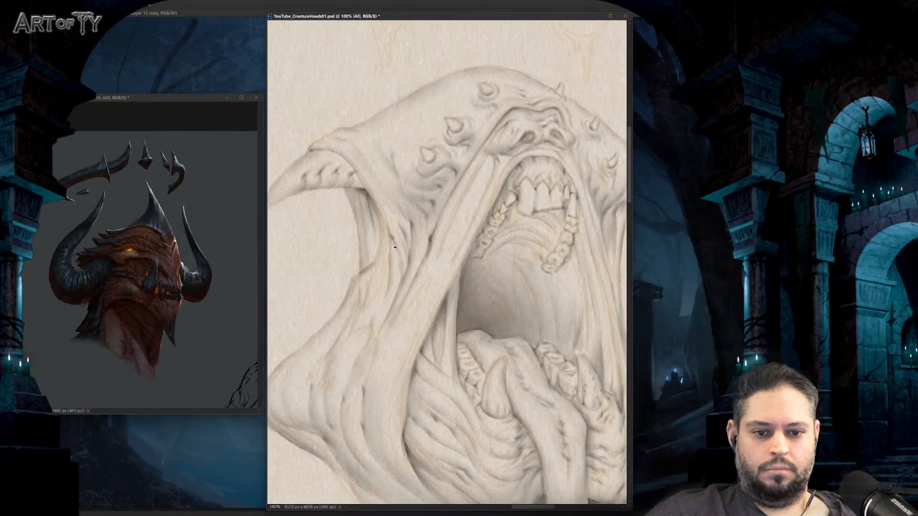
key("ctrl+minus")
key("ctrl+minus")
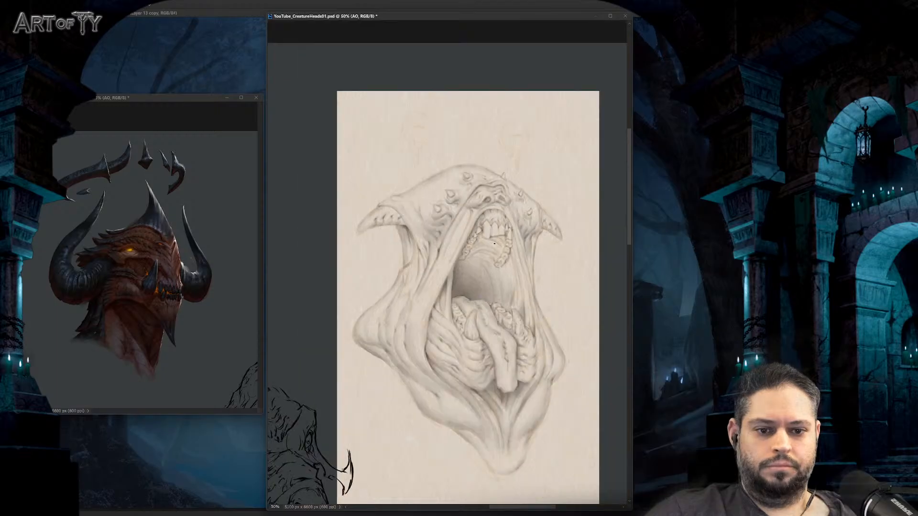
left_click_drag(496, 245, 476, 293)
key("ctrl+plus")
key("ctrl+plus")
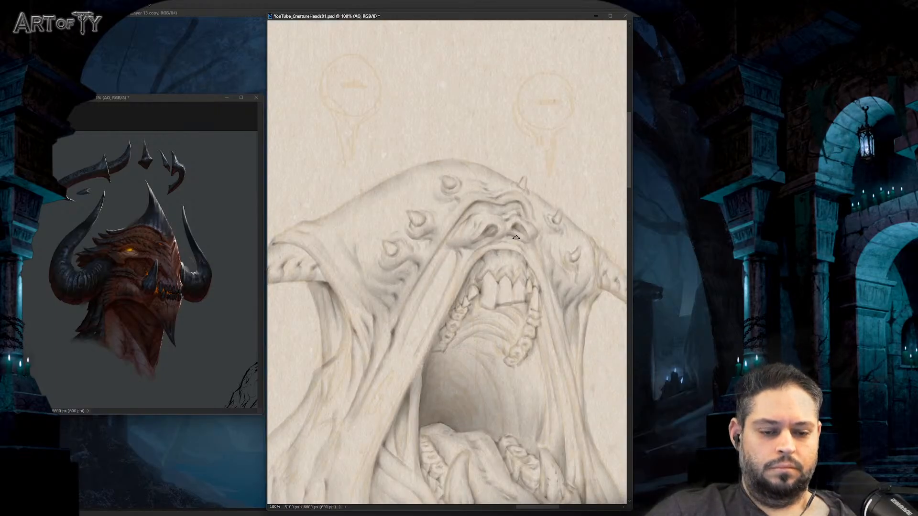
key("ctrl+minus")
key("ctrl+minus")
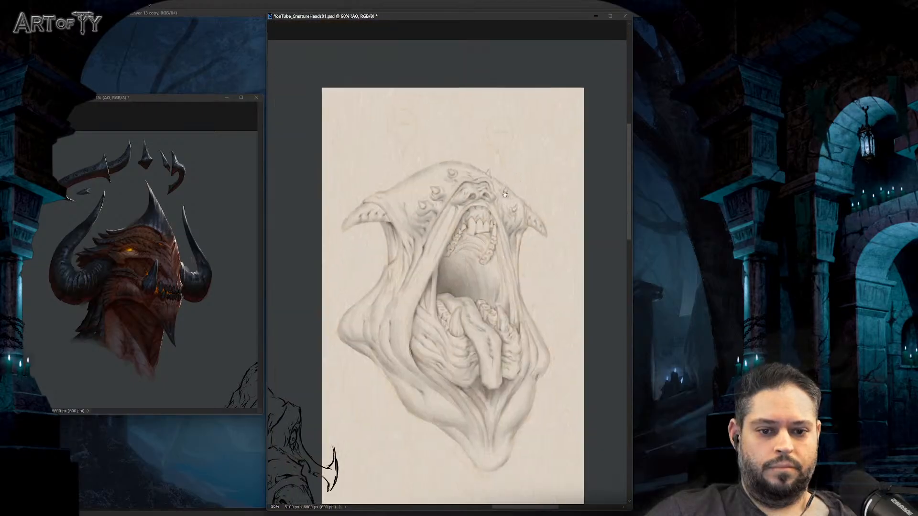
left_click_drag(511, 256, 513, 212)
key("ctrl+plus")
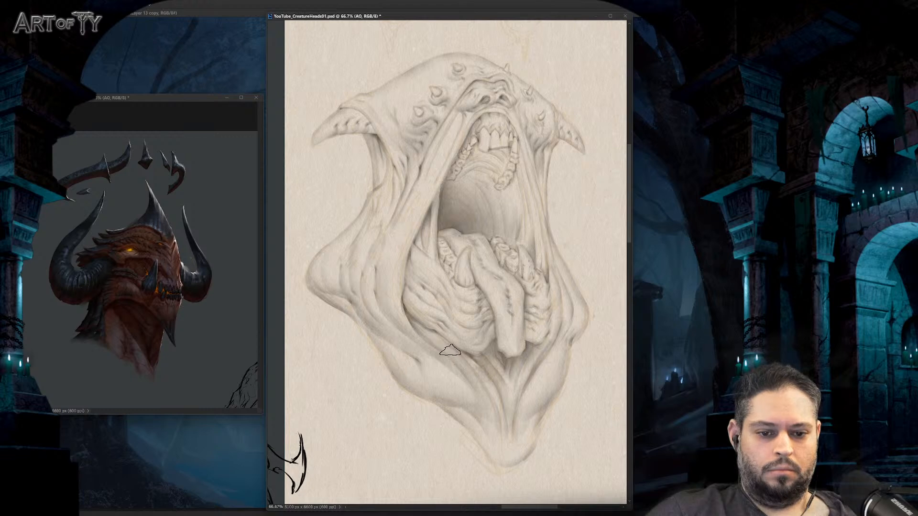
Step: Shade the jaw folds beneath the gums and tongue with a smaller brush, deepening the creases running into the chin
key("bracketleft")
key("bracketleft")
key("bracketleft")
key("bracketleft")
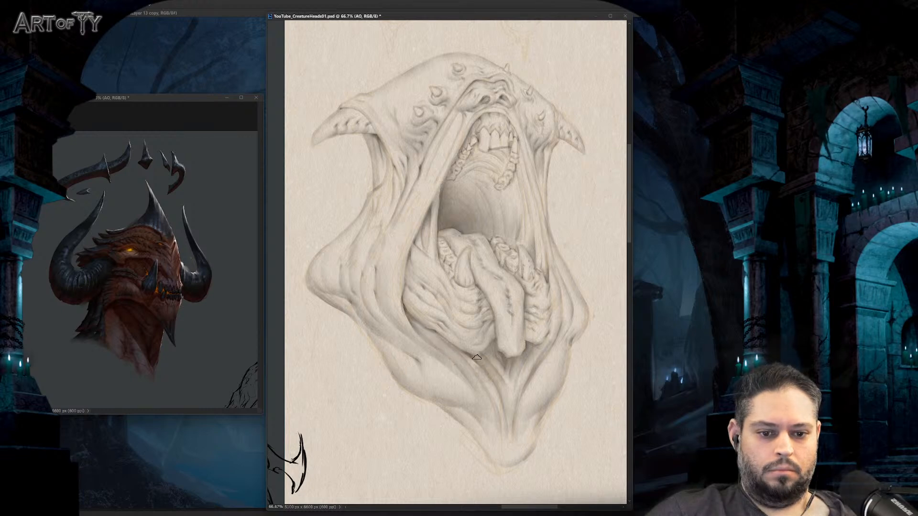
key("bracketleft")
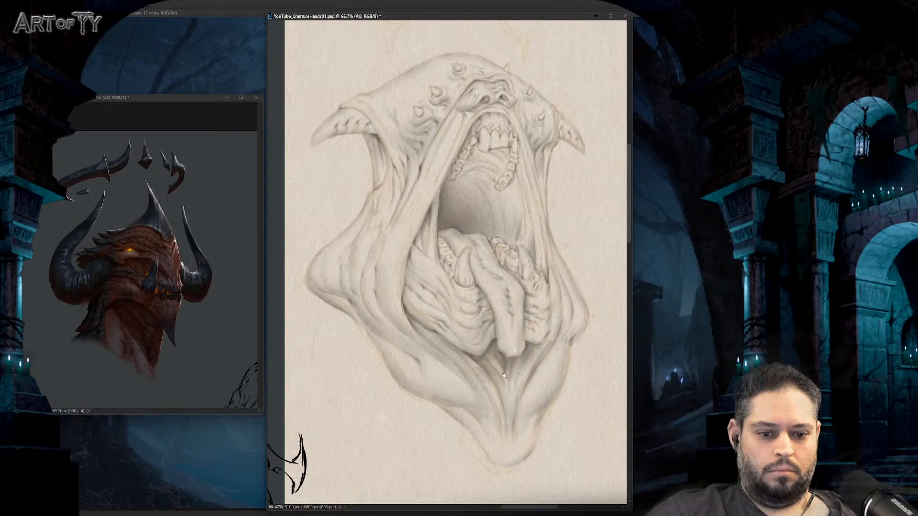
scroll(503, 375, "down", 1)
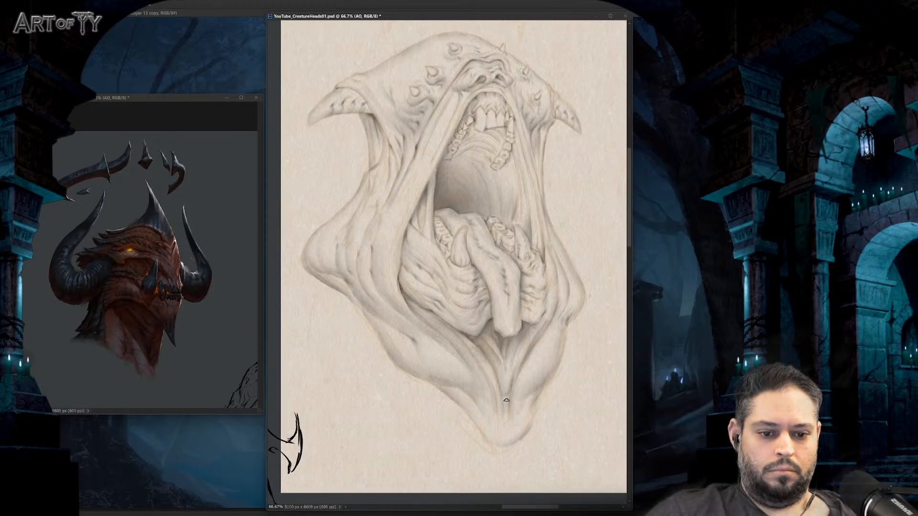
scroll(483, 390, "down", 1)
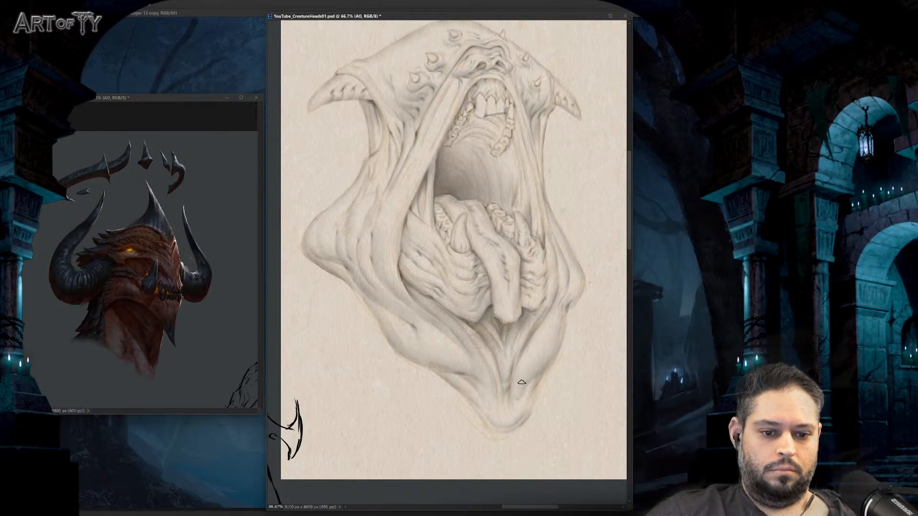
scroll(540, 340, "up", 2)
left_click_drag(540, 340, 542, 346)
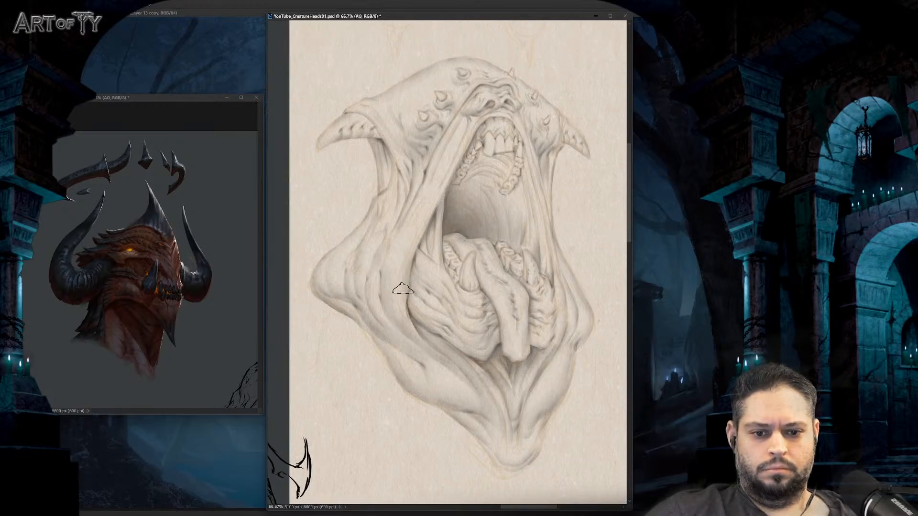
Step: Sharpen the shadow along the inner crease of the left-hand stretched mouth edge with a smaller brush
key("bracketleft")
key("bracketleft")
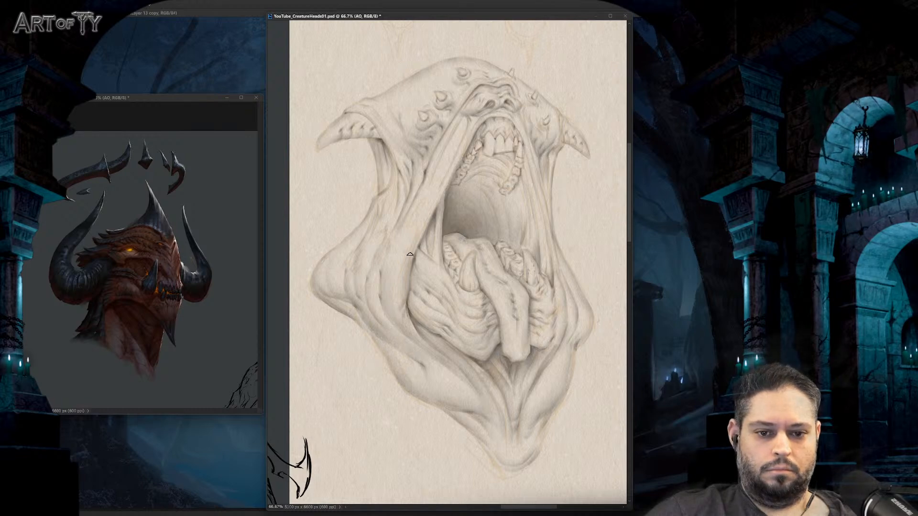
left_click_drag(556, 242, 553, 307)
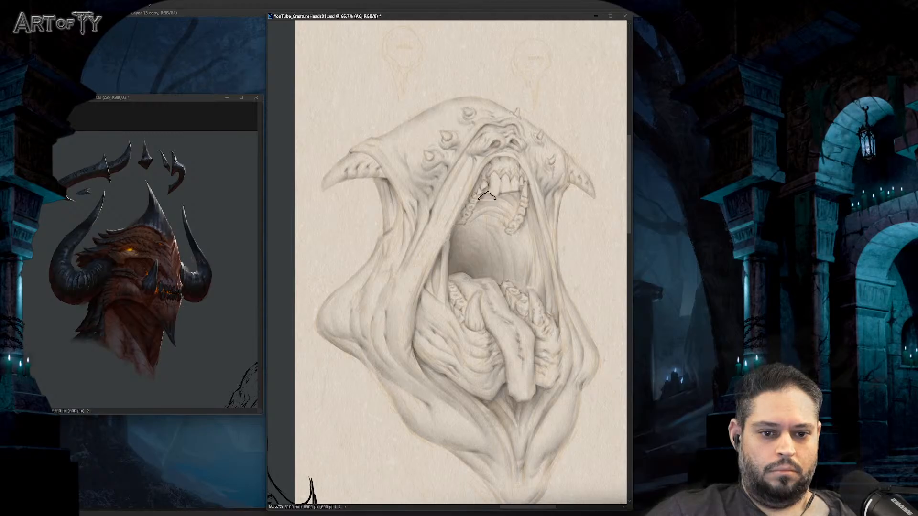
Step: Darken the palate behind the upper teeth and paint curved ridges across the roof of the mouth
key("bracketright")
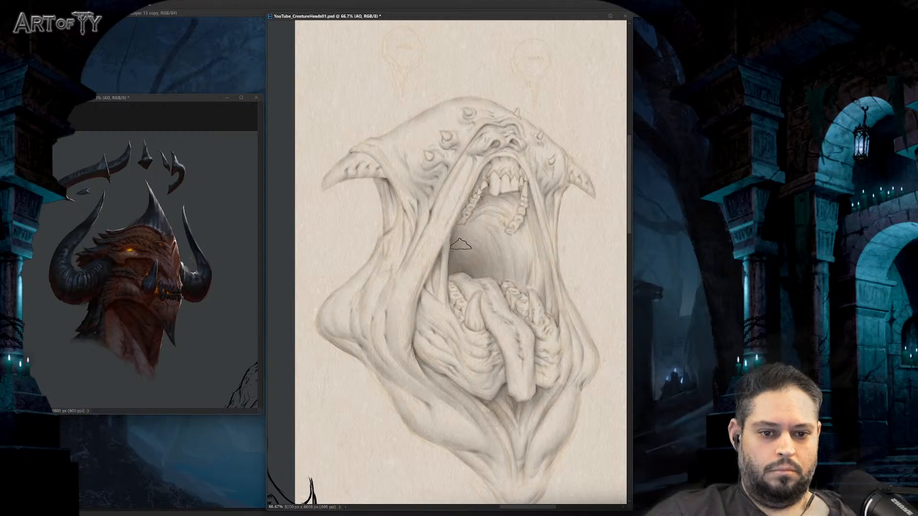
key("bracketright")
key("bracketleft")
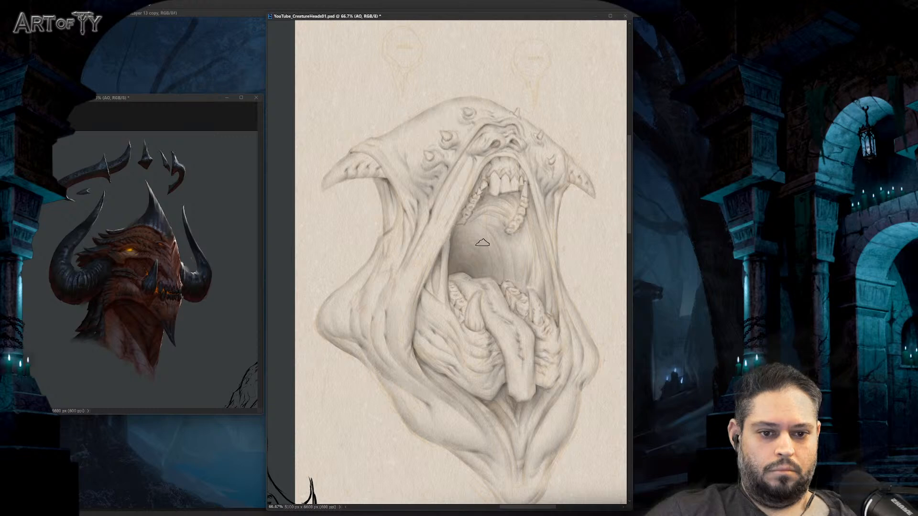
key("bracketleft")
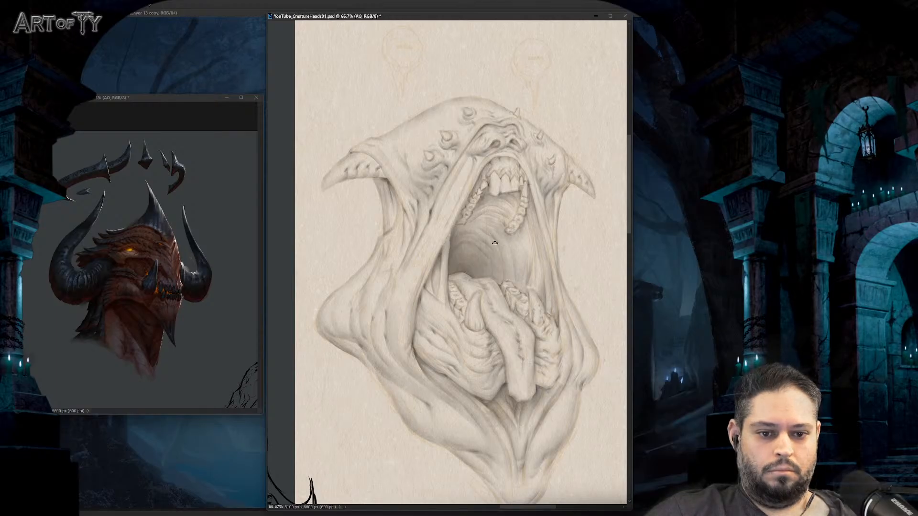
Step: Extend the curved ridges down the throat walls behind the tongue, undoing a stray stroke
mouse_move(498, 301)
left_mouse_down()
mouse_move(557, 221)
mouse_move(552, 241)
left_mouse_up()
key("ctrl+plus")
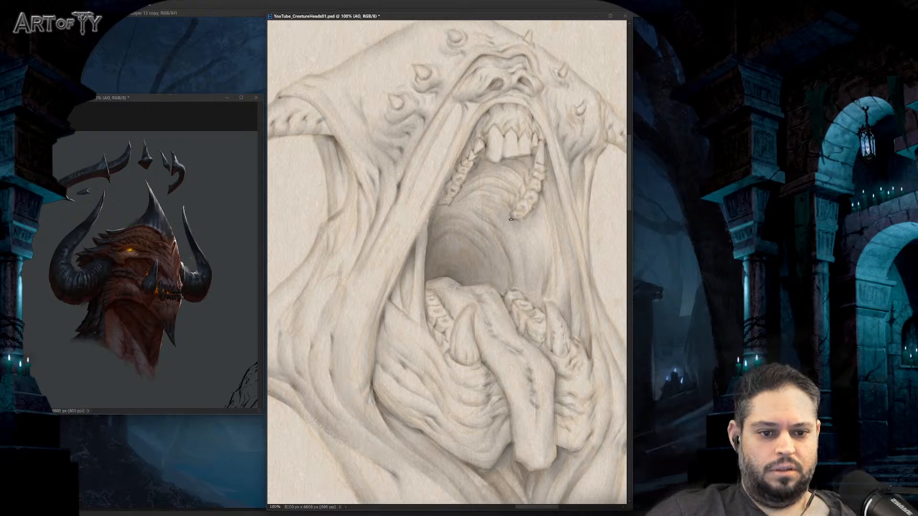
key("ctrl+z")
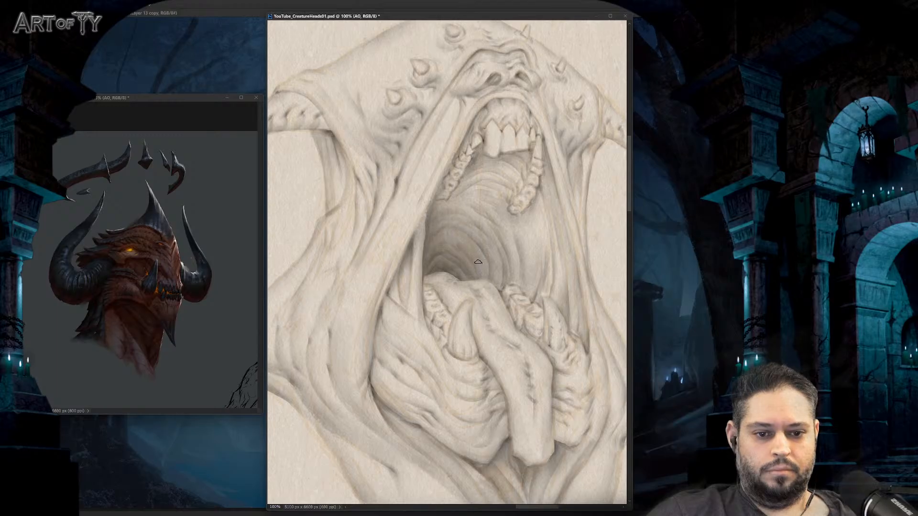
Step: Paint the uvula hanging at the back of the throat and darken the arch around it
key("ctrl+minus")
key("ctrl+minus")
key("ctrl+plus")
key("ctrl+plus")
key("ctrl+plus")
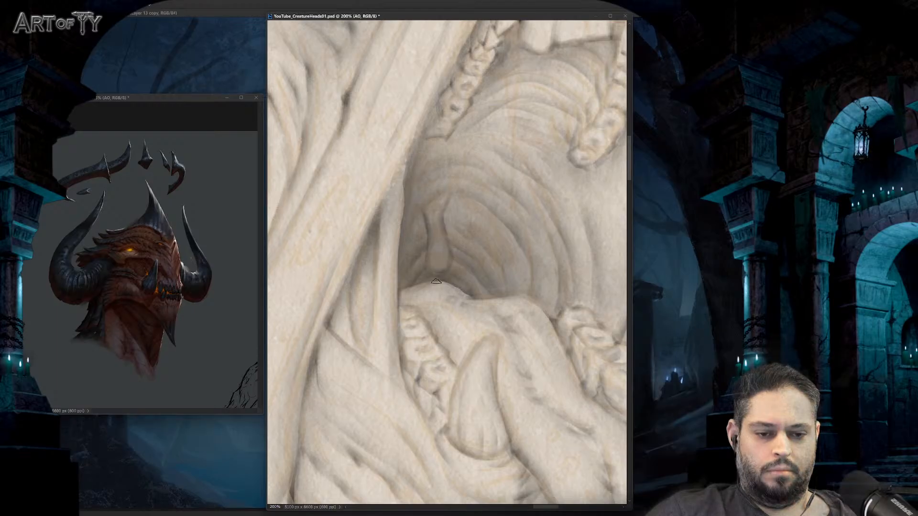
key("ctrl+minus")
key("ctrl+minus")
key("ctrl+minus")
key("ctrl+plus")
key("ctrl+plus")
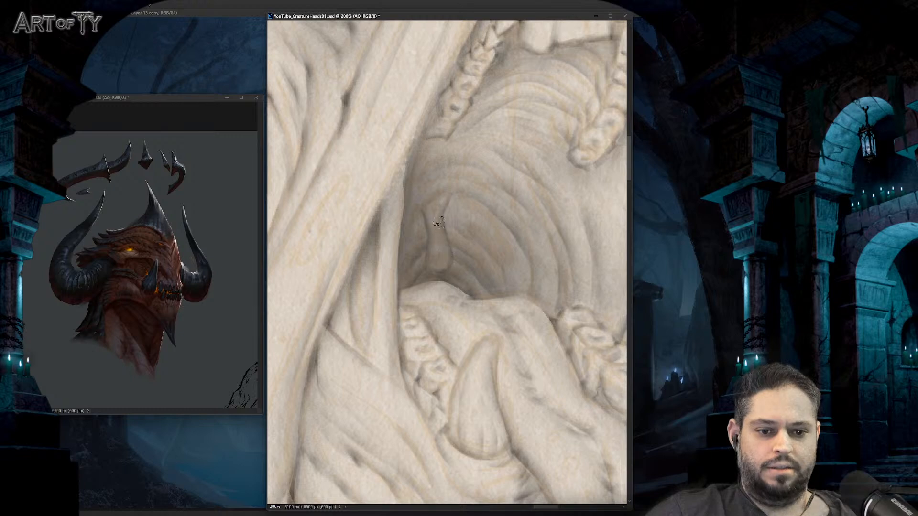
key("b")
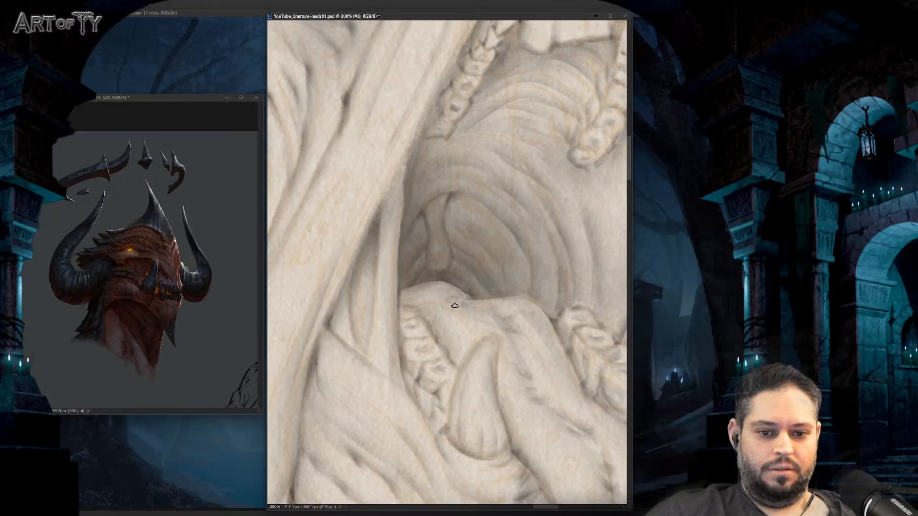
Step: Add fleshy folds with dark creases to the throat wall beside the uvula
key("ctrl+minus")
key("ctrl+minus")
key("ctrl+minus")
key("ctrl+plus")
key("ctrl+plus")
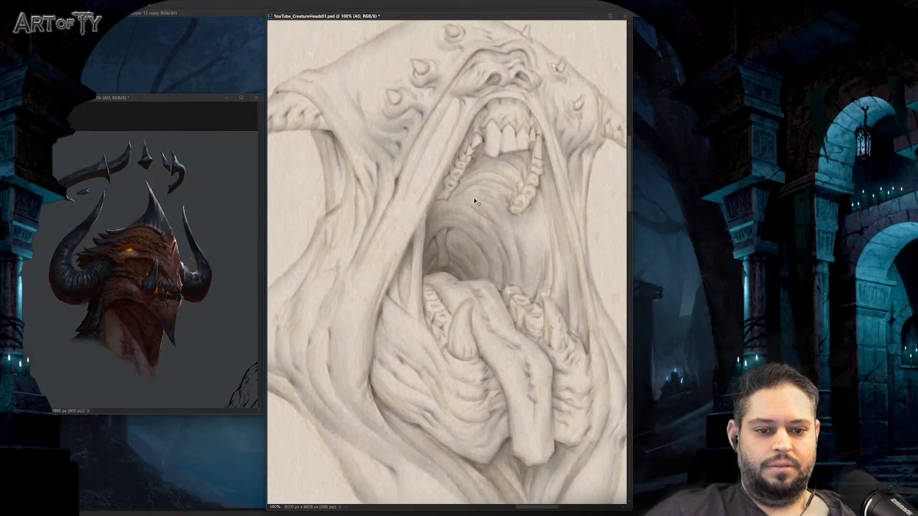
key("ctrl+plus")
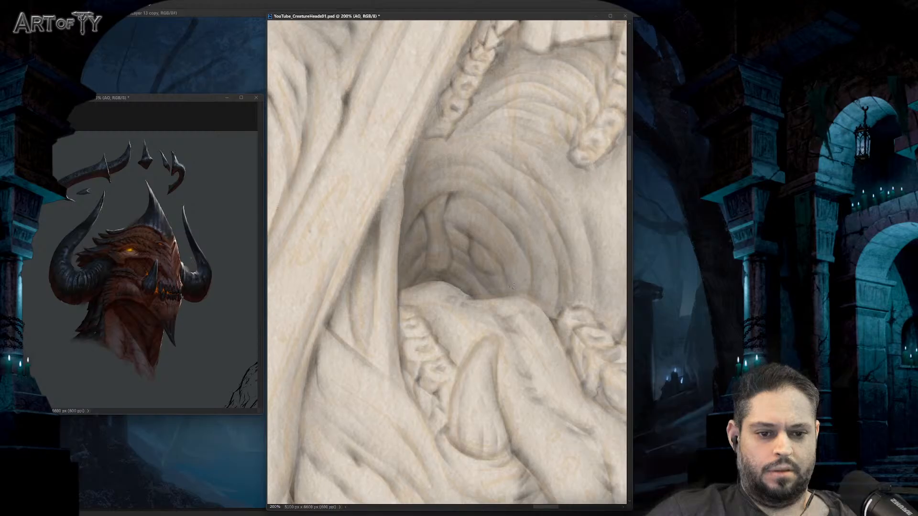
key("ctrl+minus")
key("ctrl+minus")
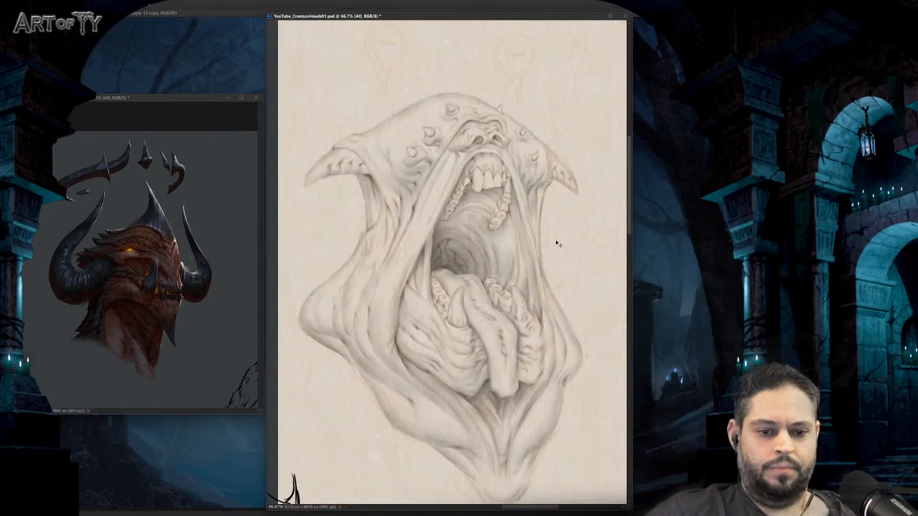
key("ctrl+plus")
key("ctrl+plus")
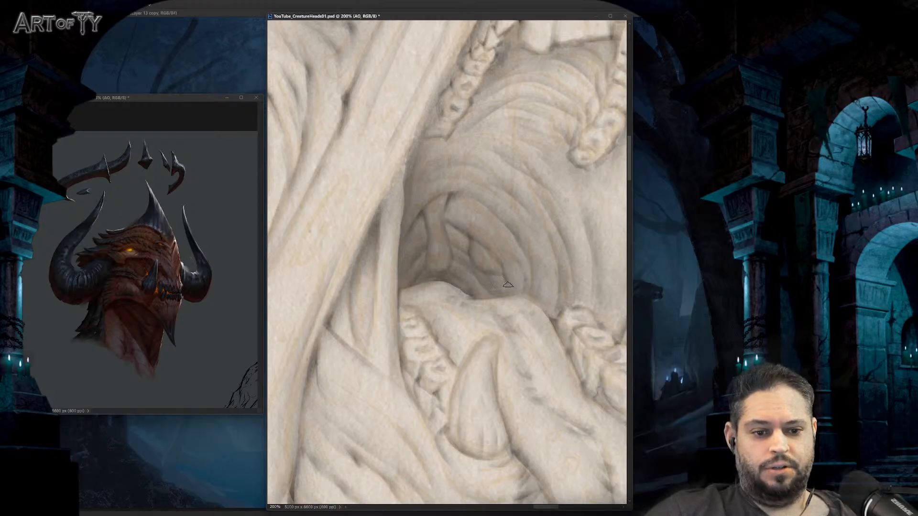
Step: Shade the area where the back of the tongue meets the throat, varying the brush size for soft and tight shadows
key("bracketright")
key("bracketright")
key("bracketright")
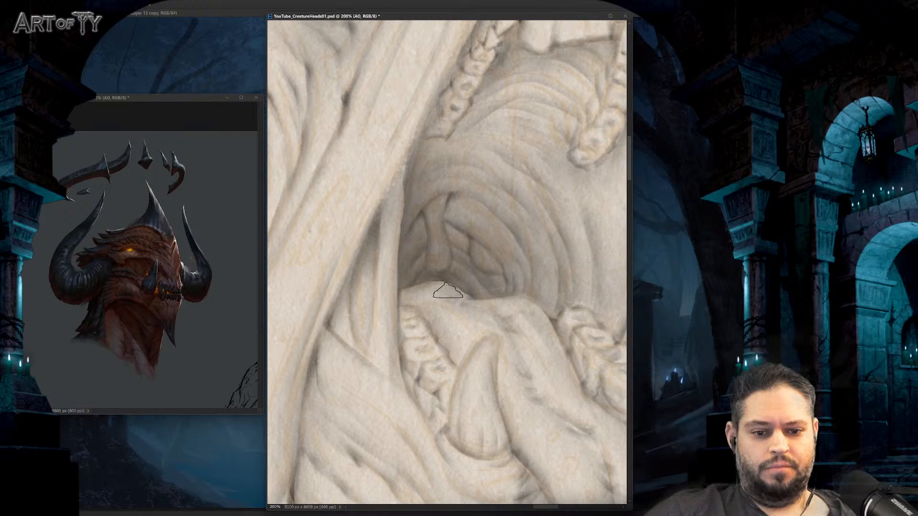
key("bracketleft")
key("bracketleft")
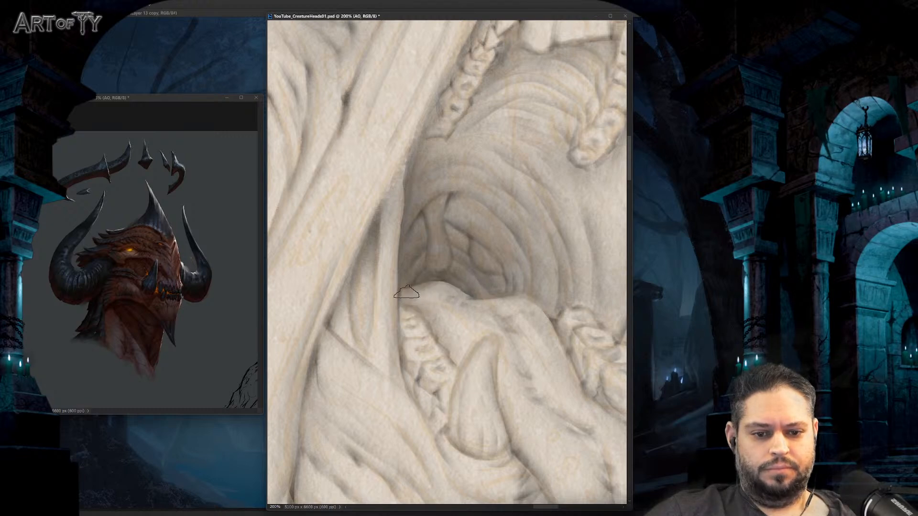
key("bracketleft")
key("bracketleft")
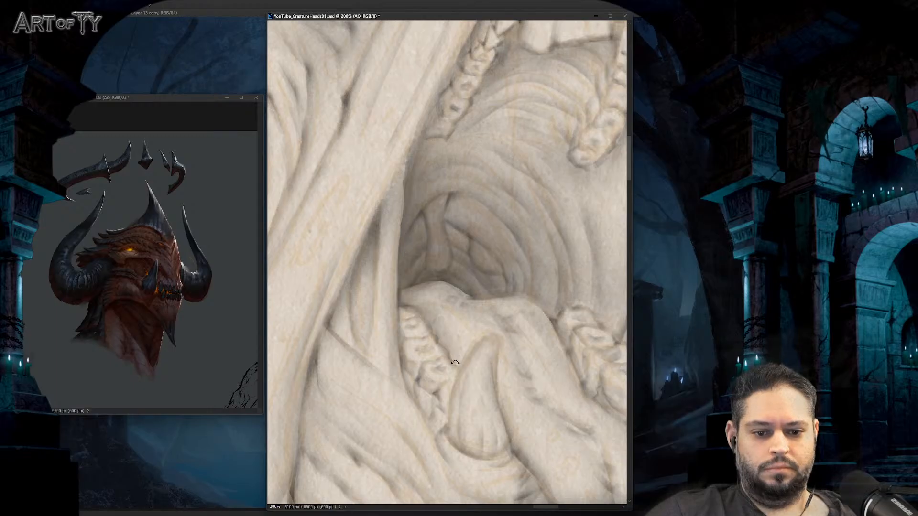
Step: Deepen the shadows between the small lower left-hand teeth and around the large tusk beside them
left_click_drag(422, 368, 430, 329)
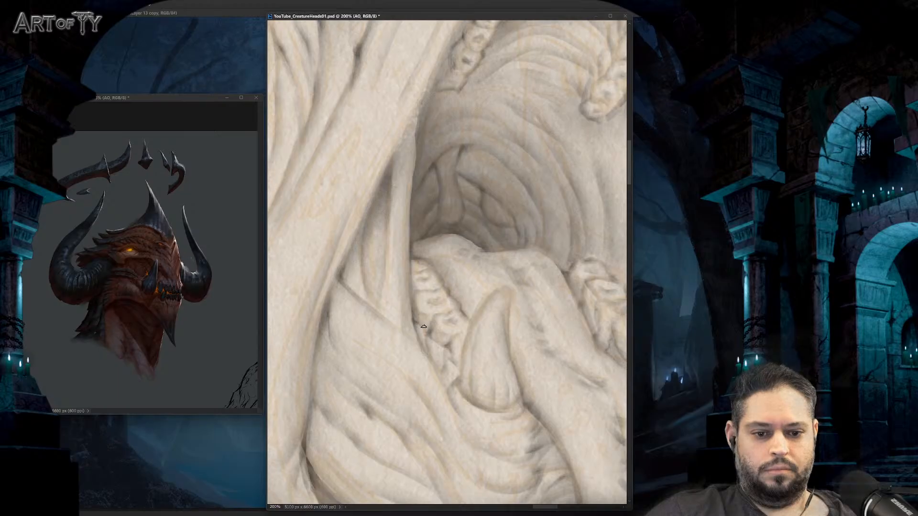
left_click_drag(423, 327, 409, 287)
key("bracketright")
key("bracketright")
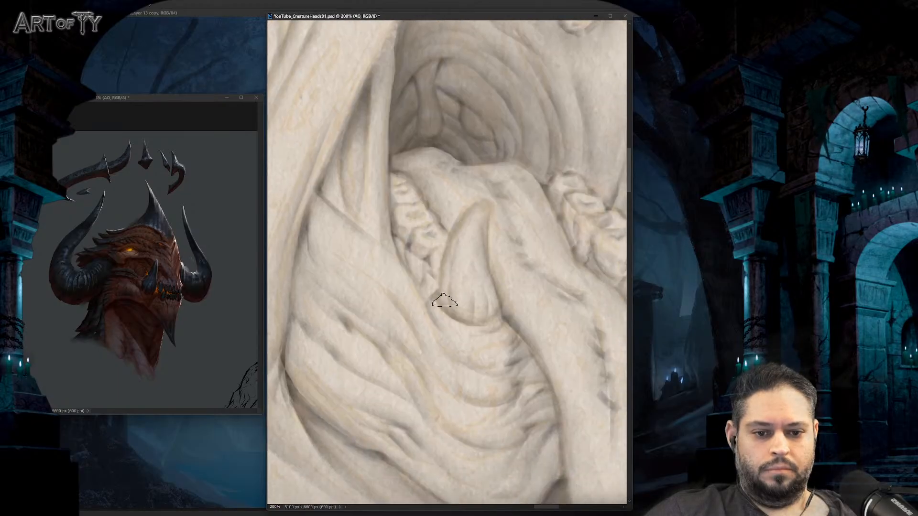
key("bracketleft")
key("bracketleft")
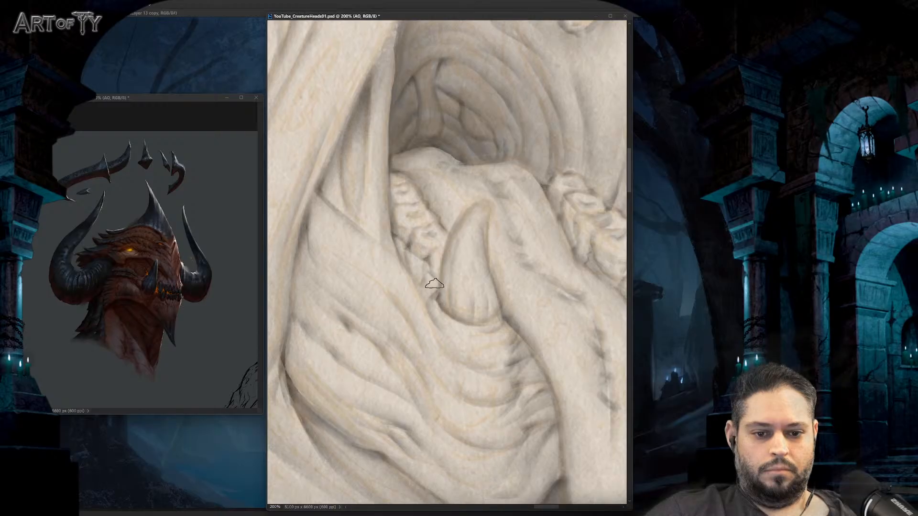
key("bracketright")
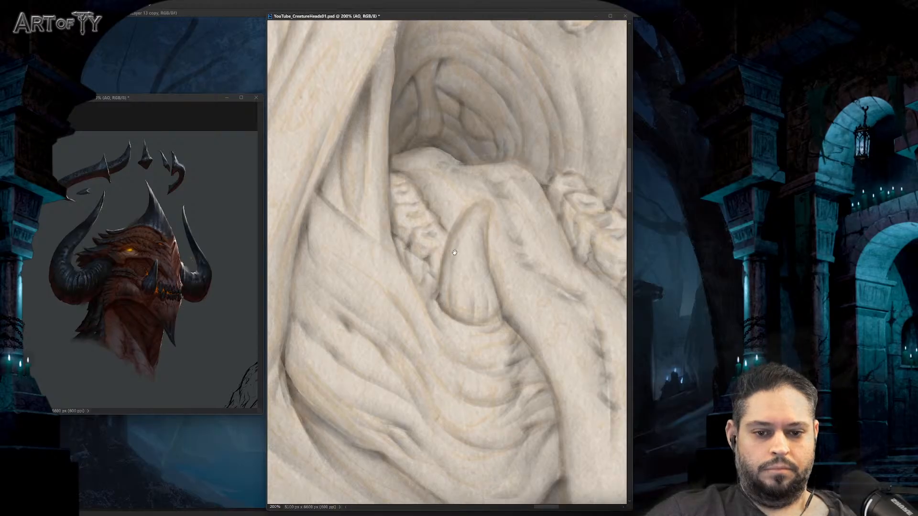
Step: Paint a narrow slit-shaped hollow into the stretched skin band left of the mouth opening
mouse_move(457, 250)
left_mouse_down()
mouse_move(459, 293)
mouse_move(459, 219)
left_mouse_up()
key("h")
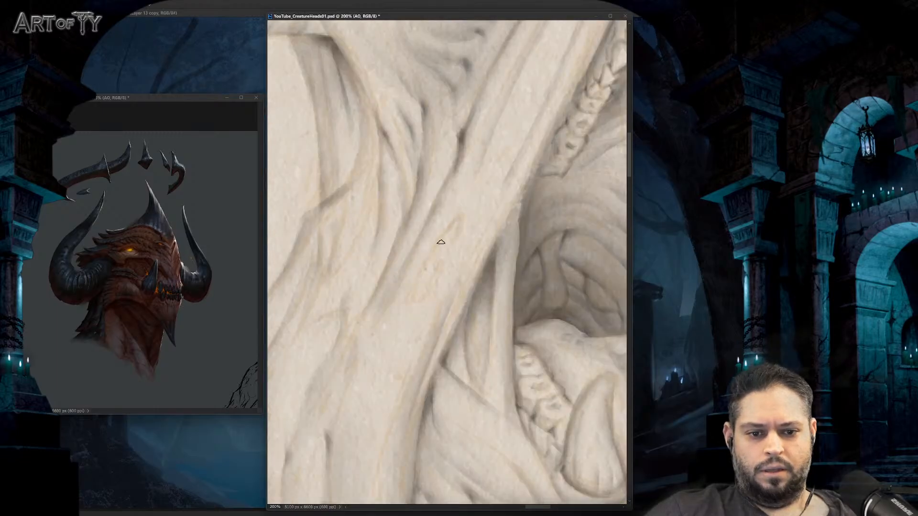
mouse_move(419, 295)
left_mouse_down()
mouse_move(460, 219)
mouse_move(420, 303)
left_mouse_up()
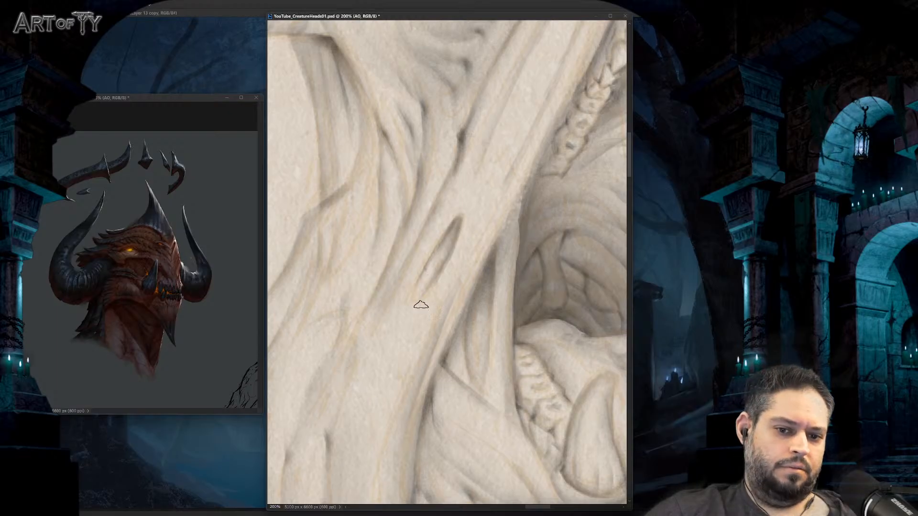
Step: Shade the lower gum folds and the left-hand inner mouth edge, switching between larger and smaller brush sizes
key("ctrl+0")
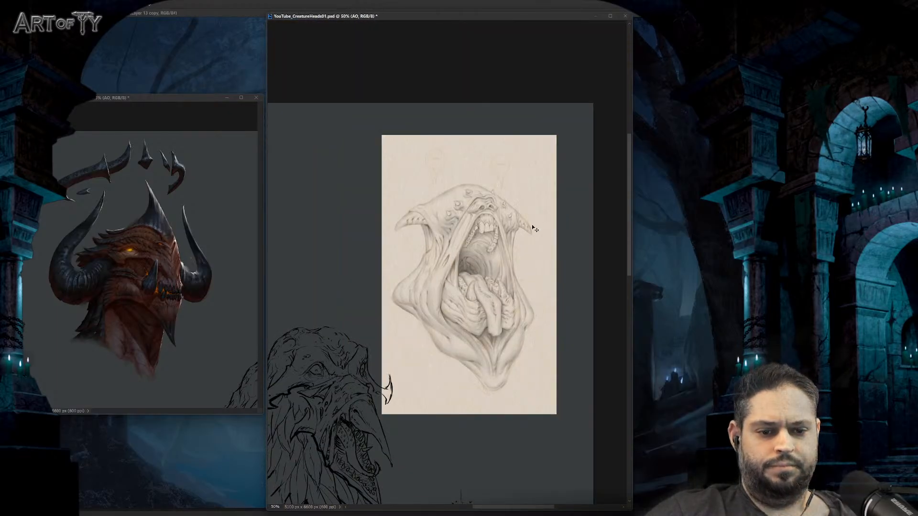
left_click_drag(496, 269, 496, 237)
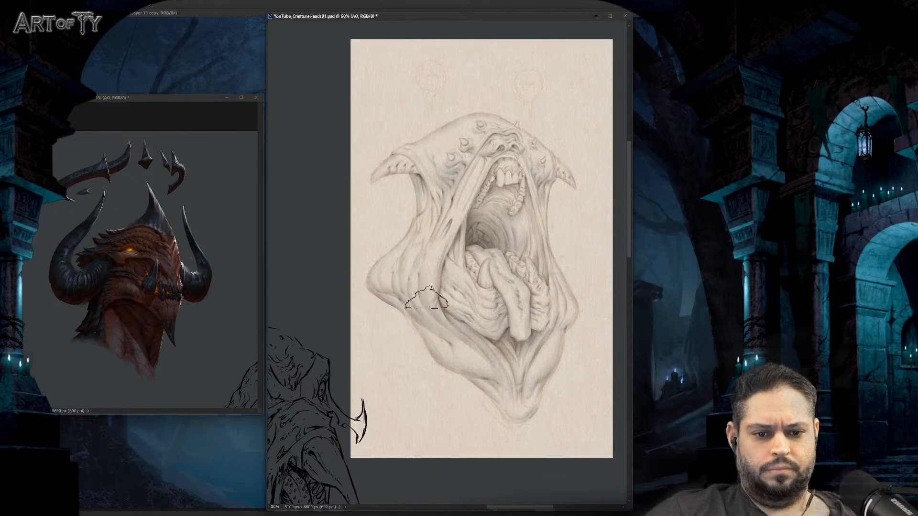
key("bracketleft")
key("bracketleft")
key("bracketleft")
key("bracketleft")
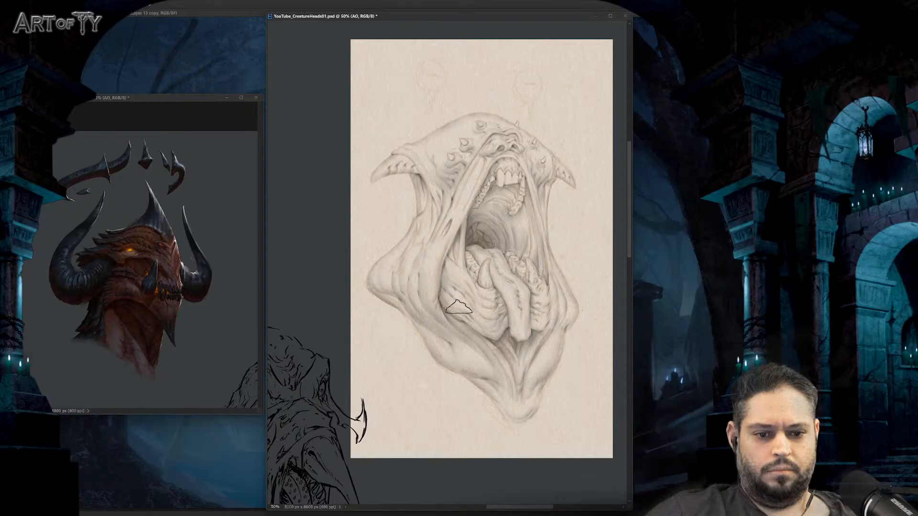
key("bracketright")
key("bracketright")
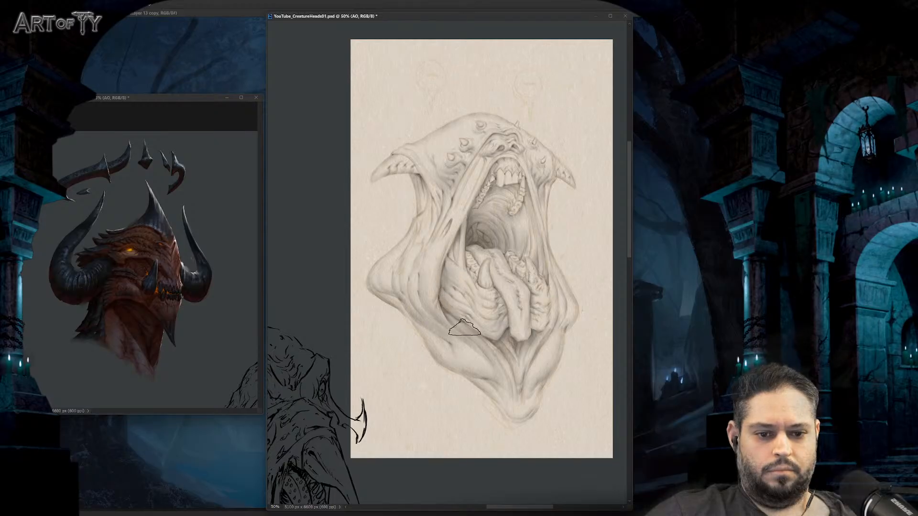
key("bracketleft")
key("bracketleft")
key("bracketleft")
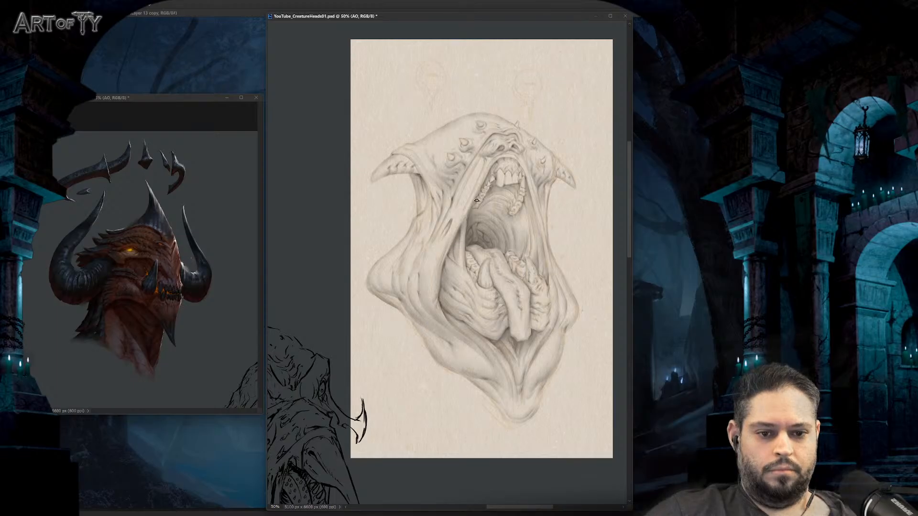
Step: Deepen the shadow on the upper gum between the front teeth and the nose with a smaller brush
key("ctrl+plus")
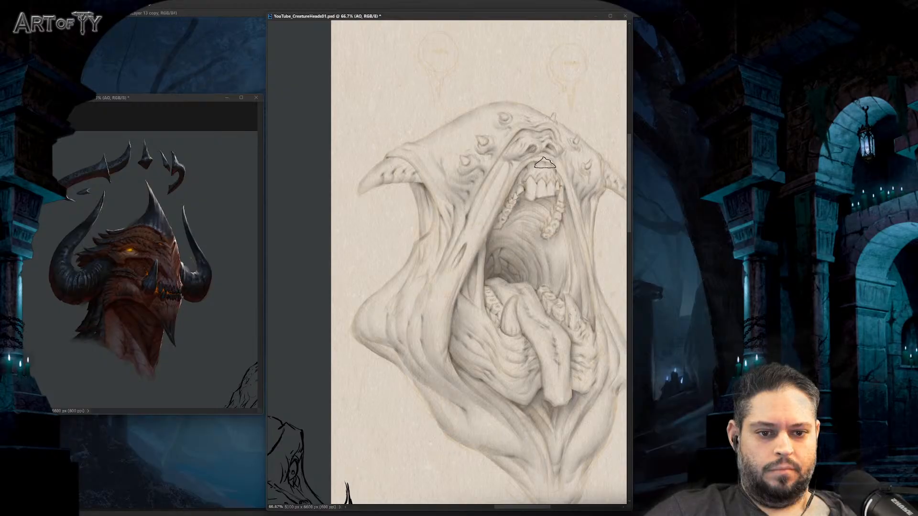
key("bracketleft")
key("bracketleft")
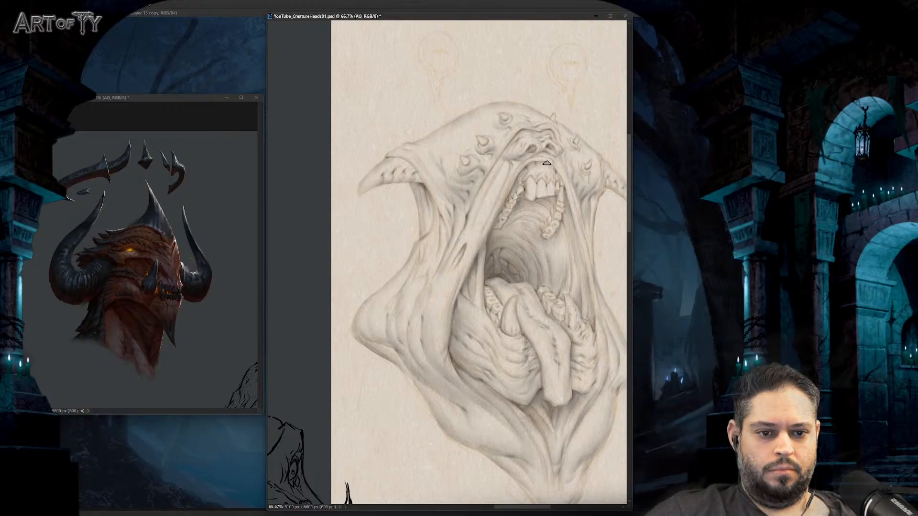
Step: Refine the soft shadows on the left-hand side of the head, from the brow down to the cheek folds and jaw edge
key("ctrl+plus")
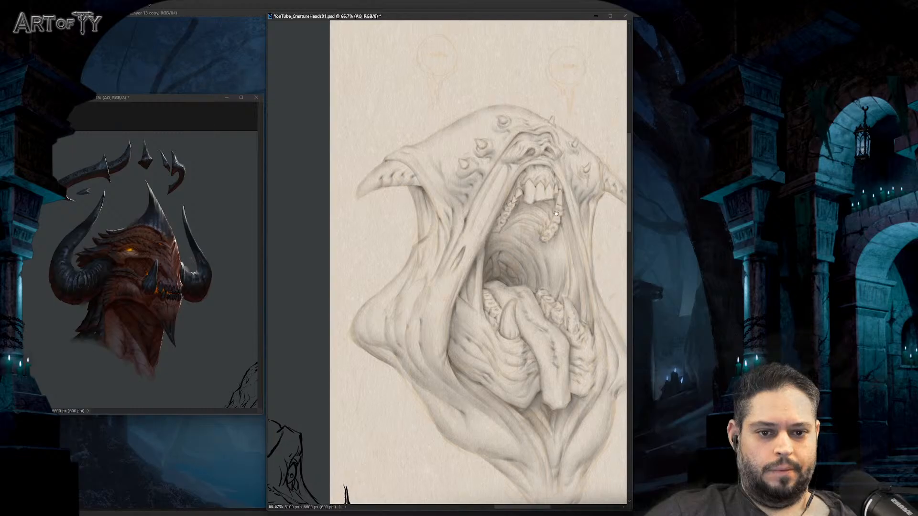
mouse_move(507, 194)
left_mouse_down()
mouse_move(537, 251)
mouse_move(495, 191)
left_mouse_up()
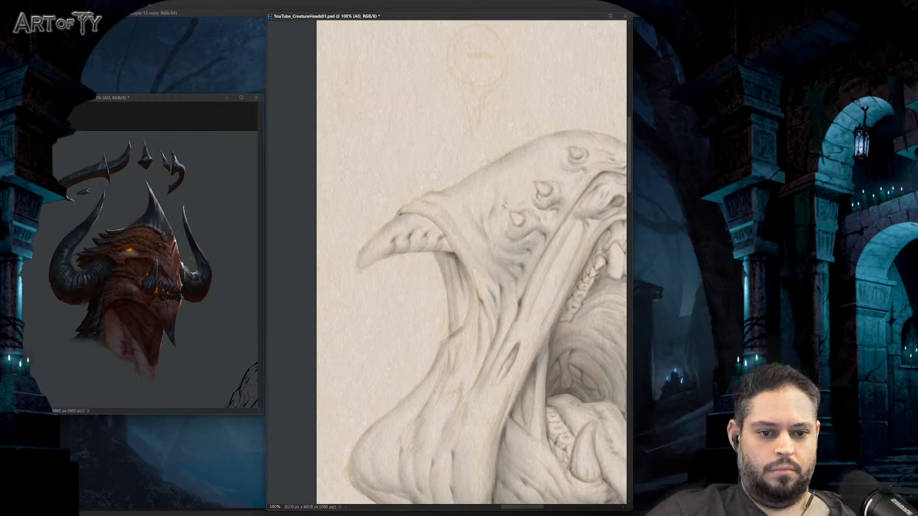
scroll(505, 210, "down", 1)
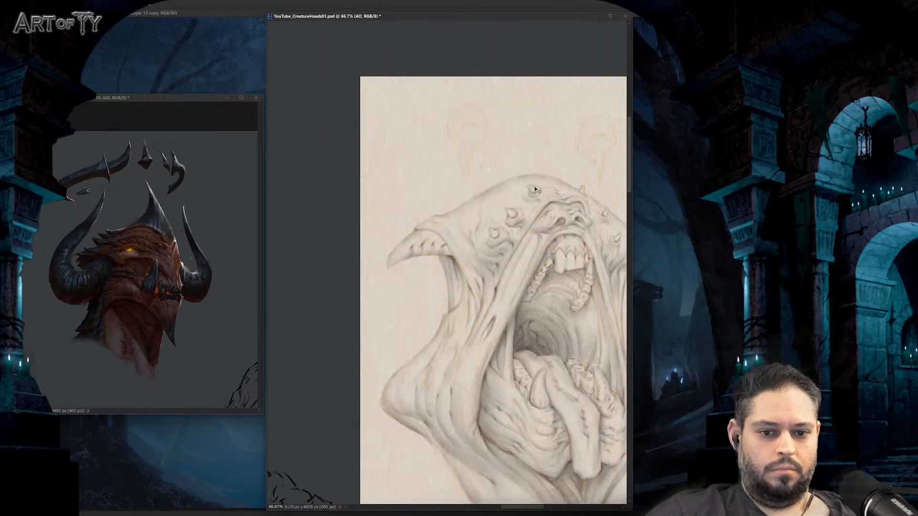
scroll(505, 211, "up", 1)
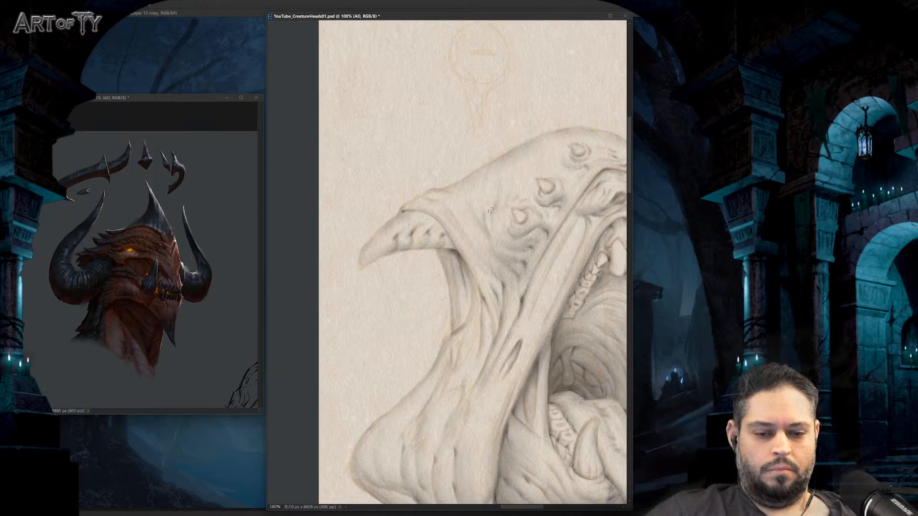
left_click_drag(477, 331, 477, 264)
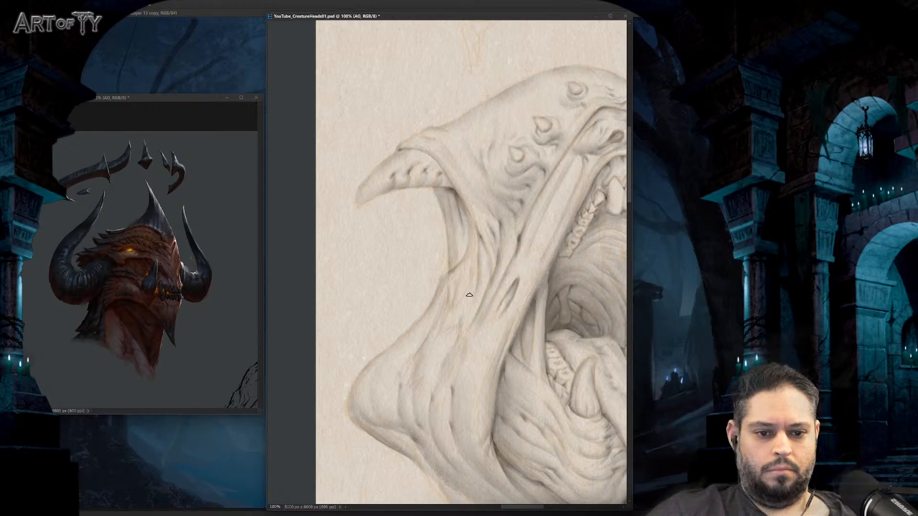
left_click_drag(446, 323, 445, 267)
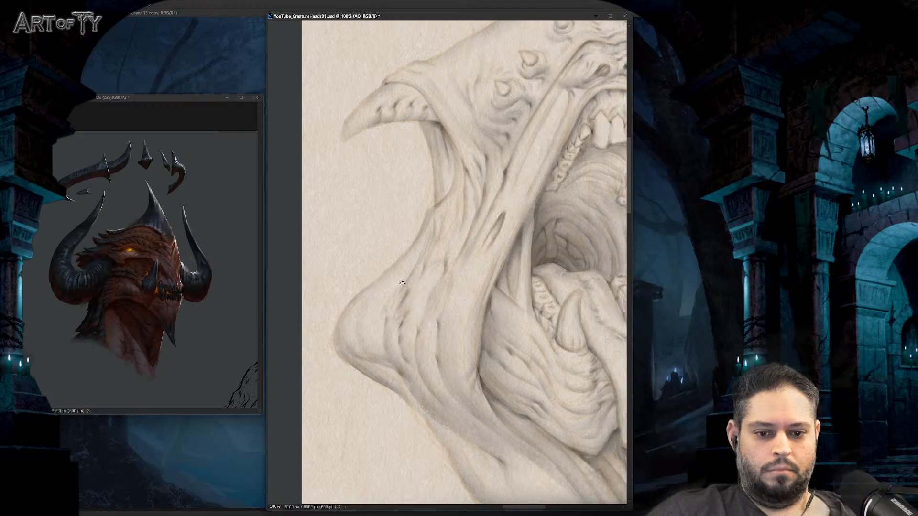
key("ctrl+minus")
key("ctrl+minus")
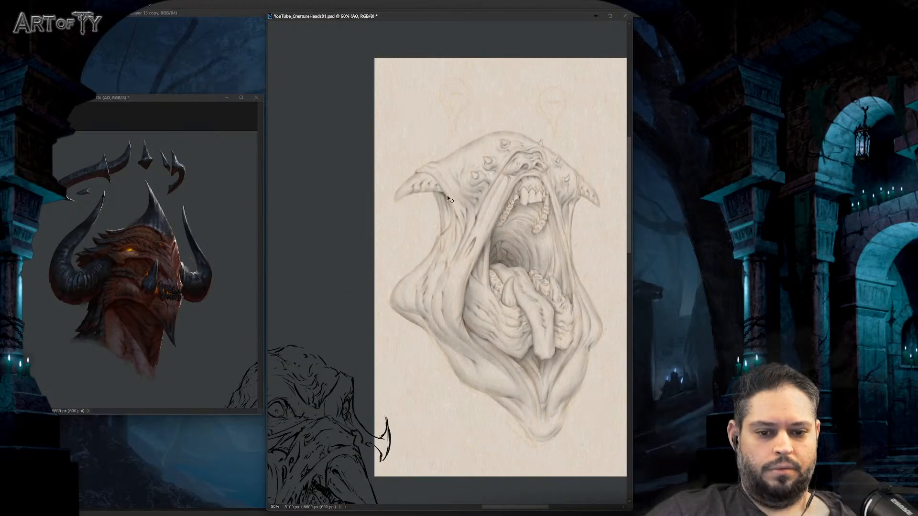
key("ctrl+plus")
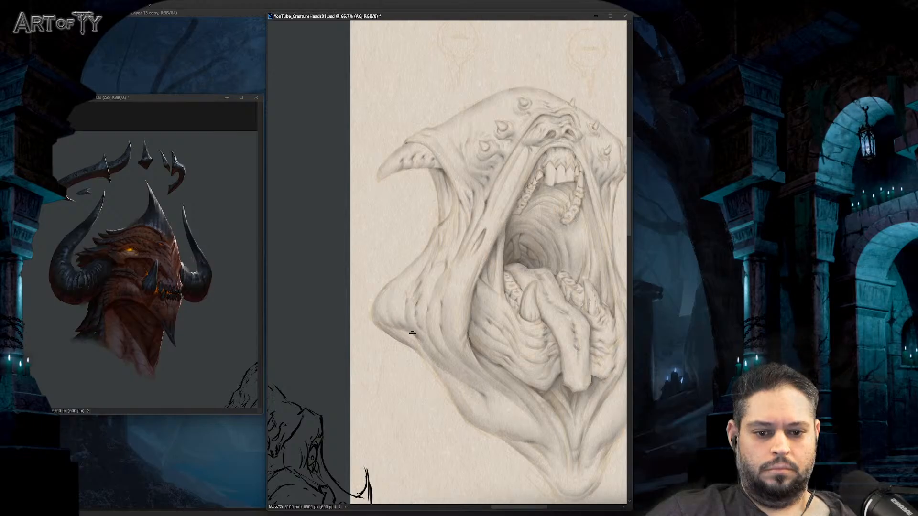
key("ctrl+z")
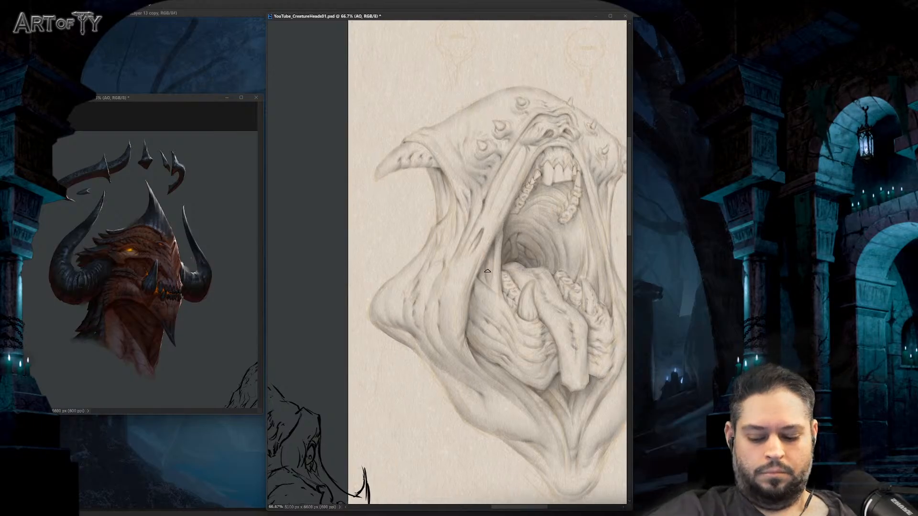
Step: Deepen the shadows at the back of the mouth and around the lower right-hand teeth
left_click_drag(584, 252, 553, 264)
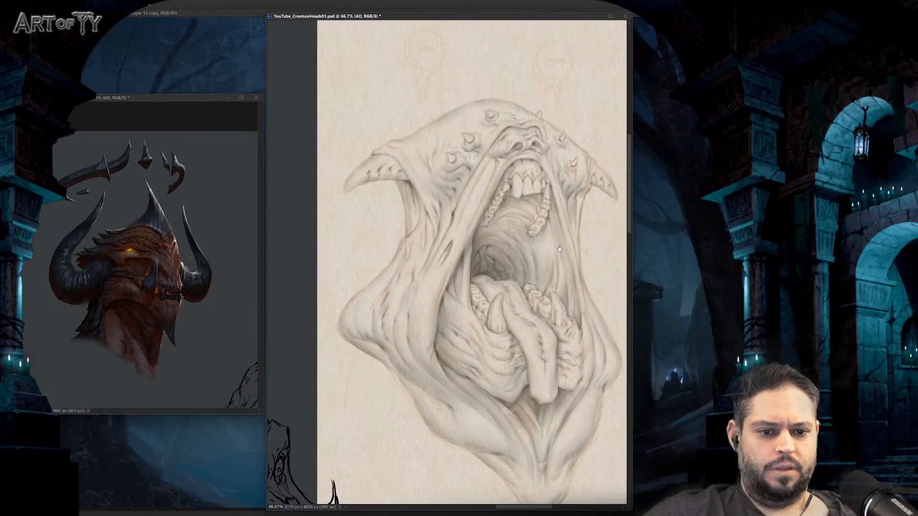
left_click_drag(555, 300, 519, 236)
key("ctrl+z")
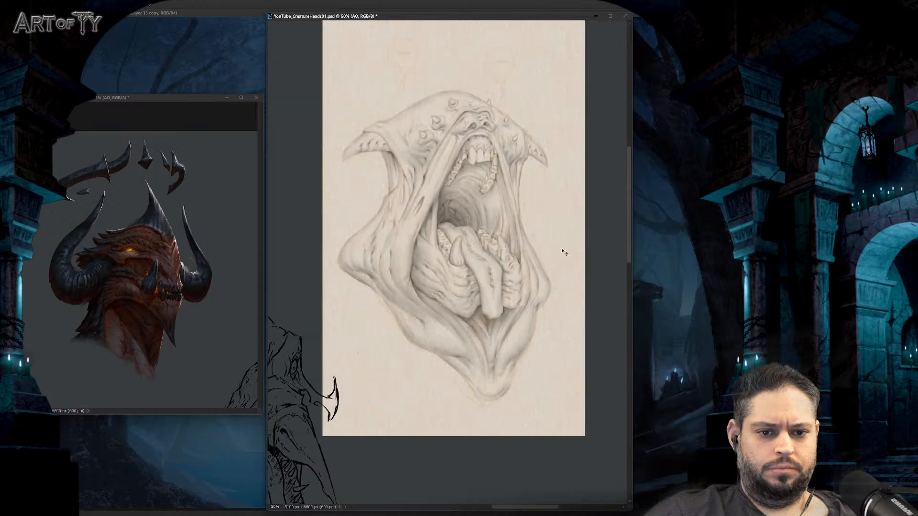
key("ctrl+shift+z")
left_click_drag(546, 231, 517, 274)
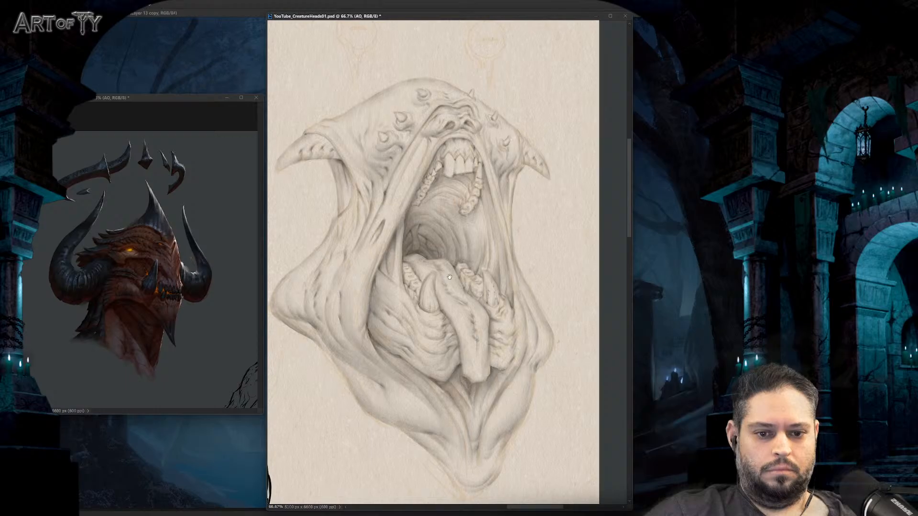
left_click_drag(406, 285, 416, 281)
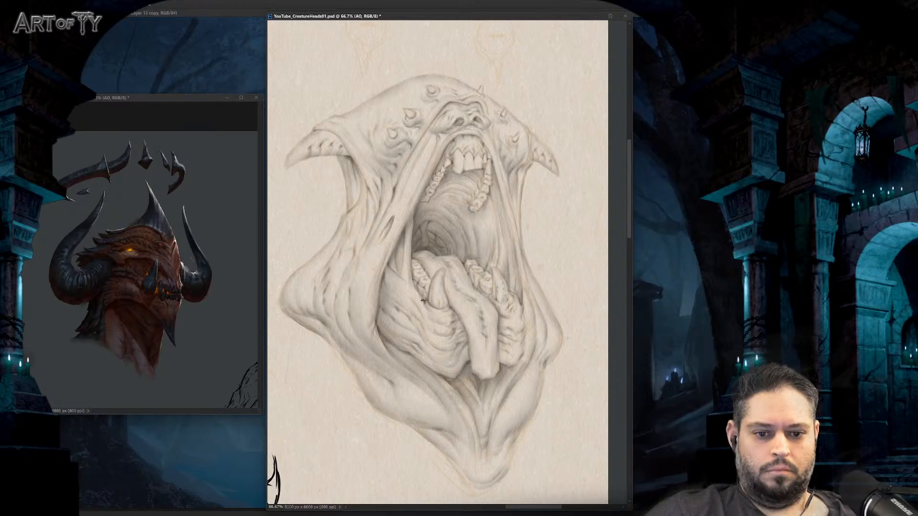
left_click_drag(463, 397, 511, 295)
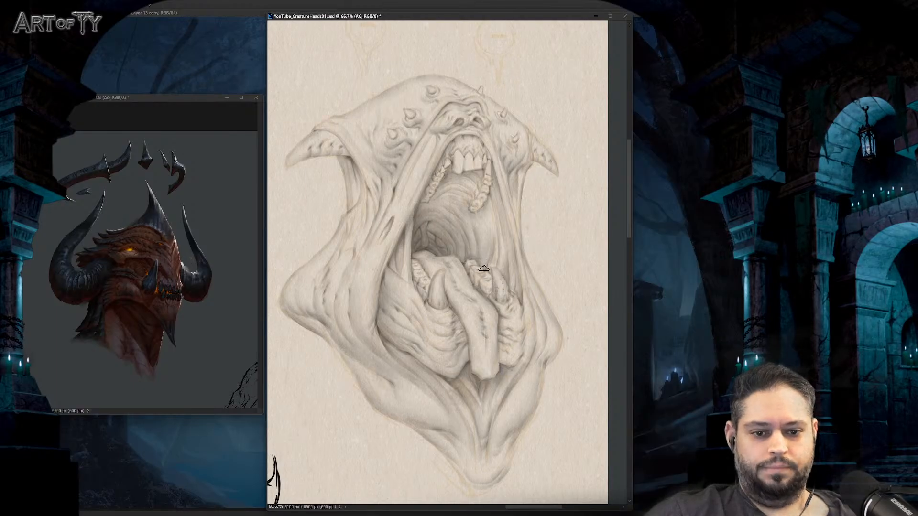
Step: Paint a dark shadow in the gap between the front teeth and the upper right-hand row of teeth
scroll(472, 329, "down", 2)
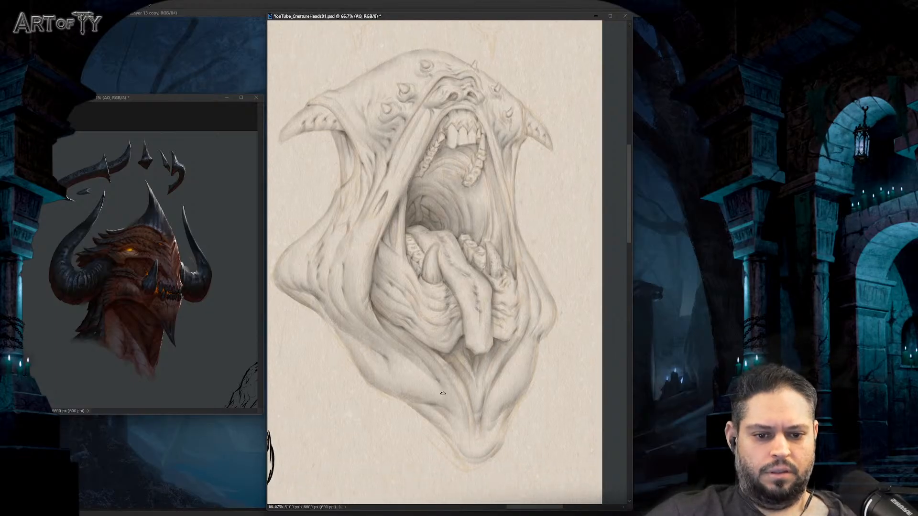
key("ctrl+minus")
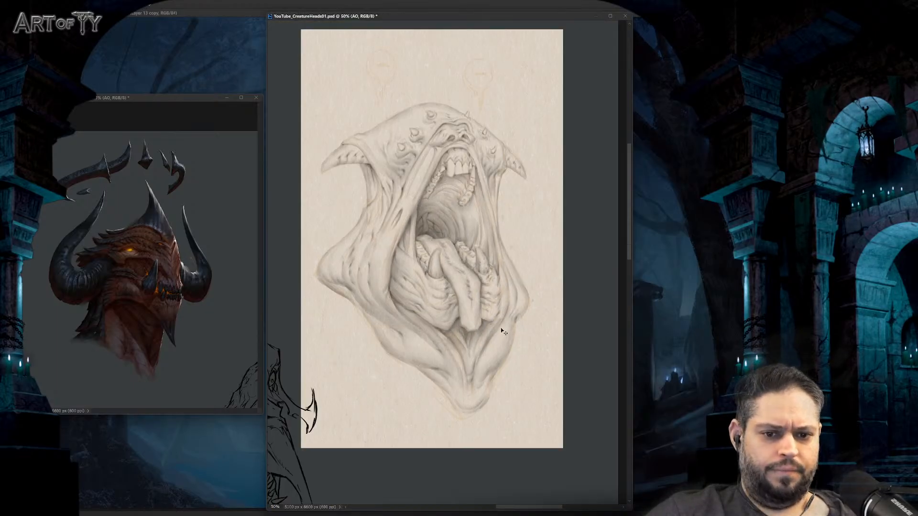
key("ctrl+plus")
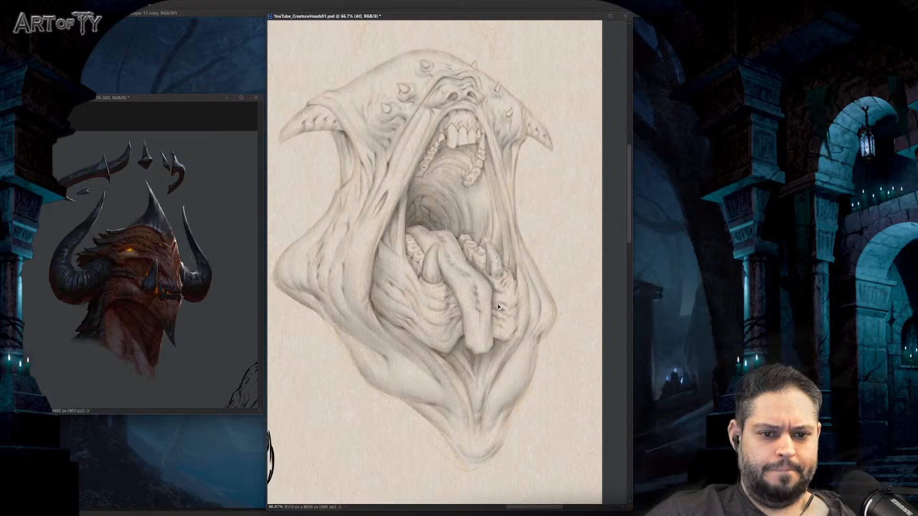
key("ctrl+minus")
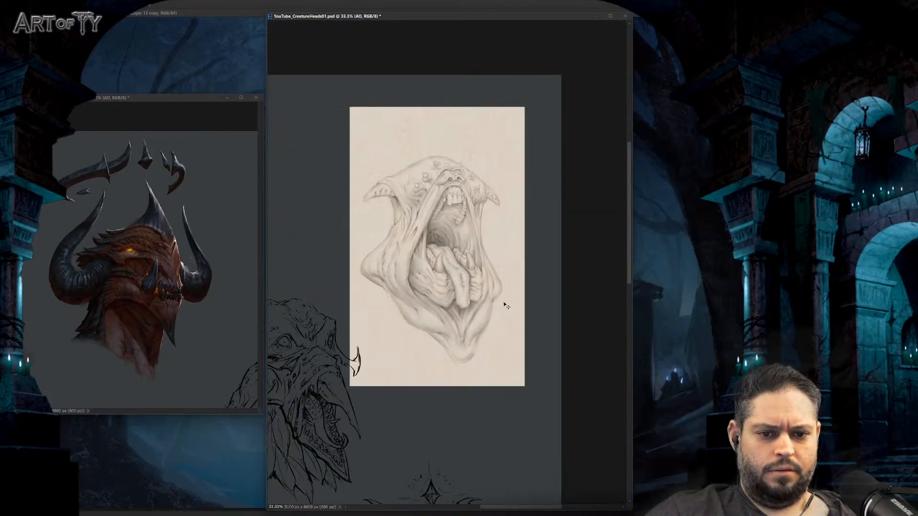
key("ctrl+plus")
scroll(506, 303, "up", 2)
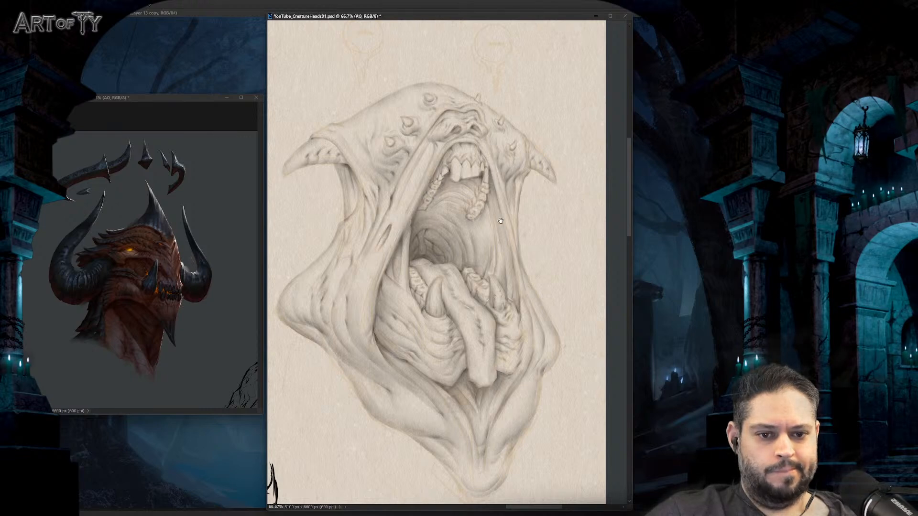
scroll(483, 260, "up", 2)
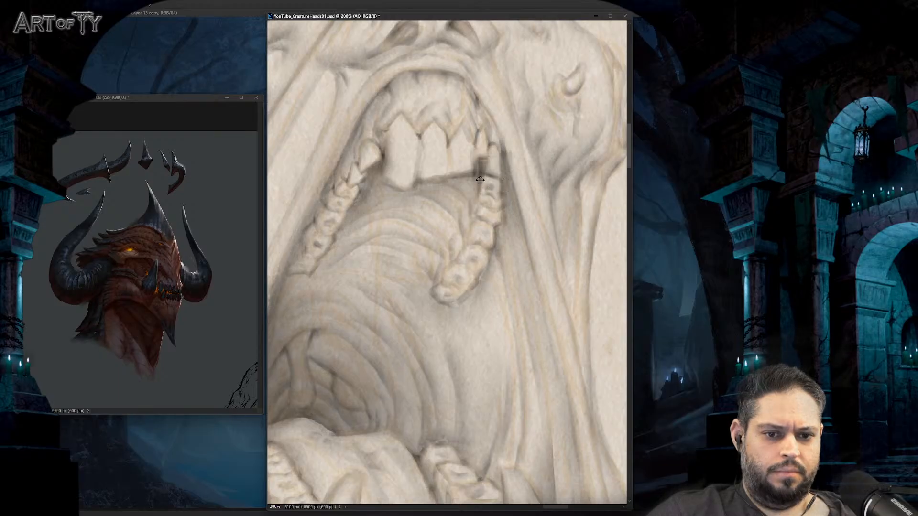
key("ctrl+minus")
key("ctrl+minus")
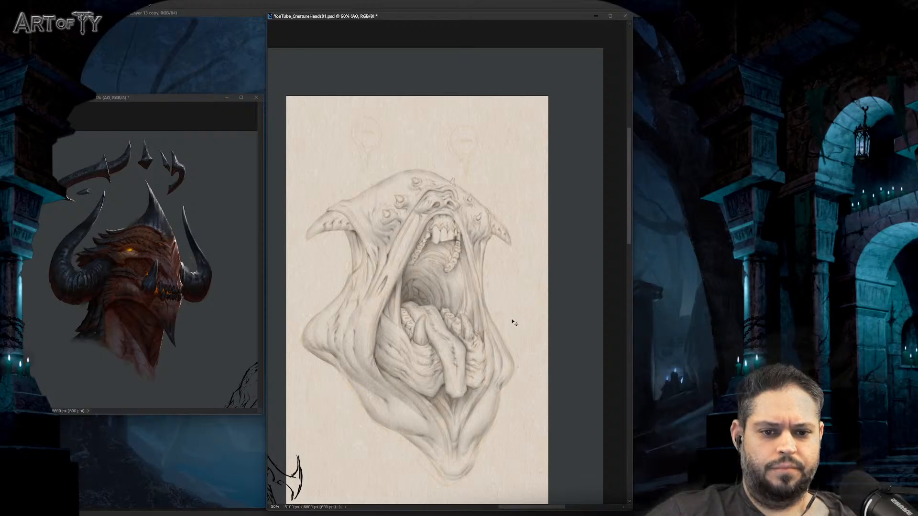
Step: Darken the nostrils and refine the shading on the right-hand side of the brow
key("ctrl+plus")
key("ctrl+plus")
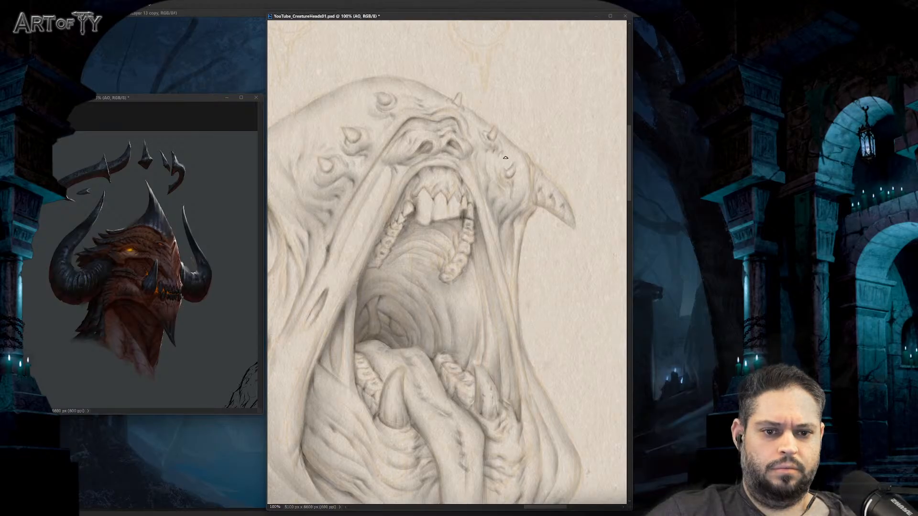
left_click_drag(495, 217, 505, 212)
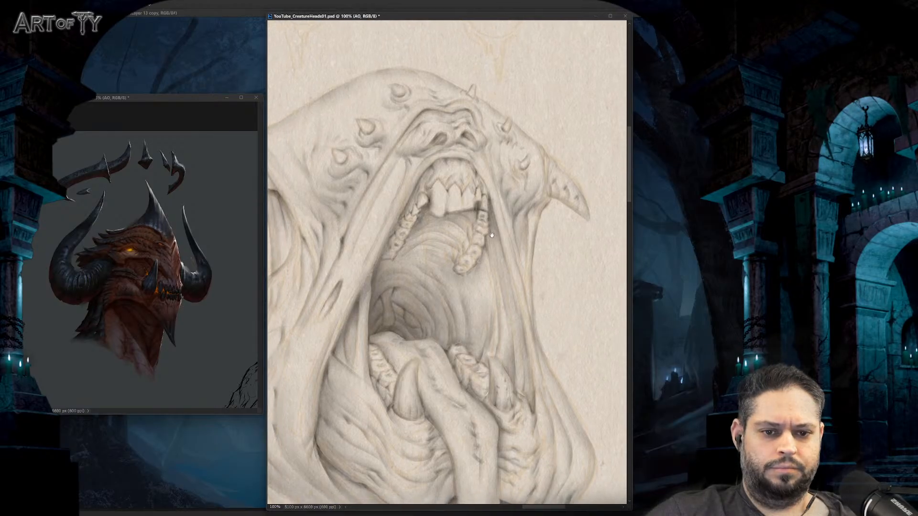
left_click_drag(497, 256, 519, 293)
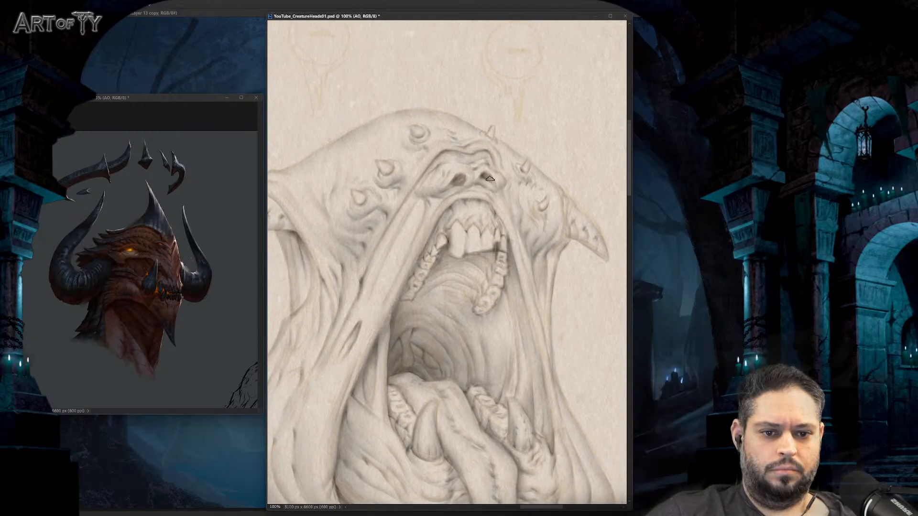
left_click_drag(487, 244, 491, 237)
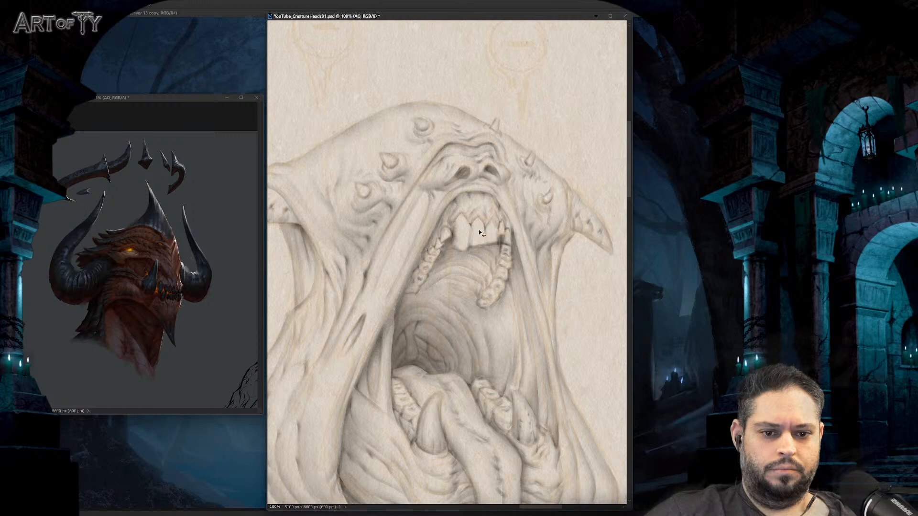
Step: Refine the shadows beneath the tongue tip and along the lower lip and chin folds
key("ctrl+plus")
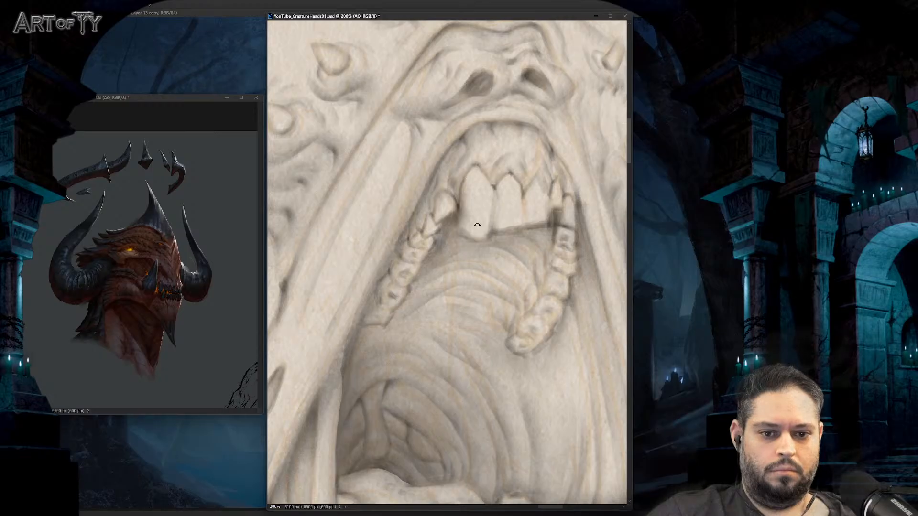
scroll(509, 171, "down", 6)
scroll(471, 201, "down", 2)
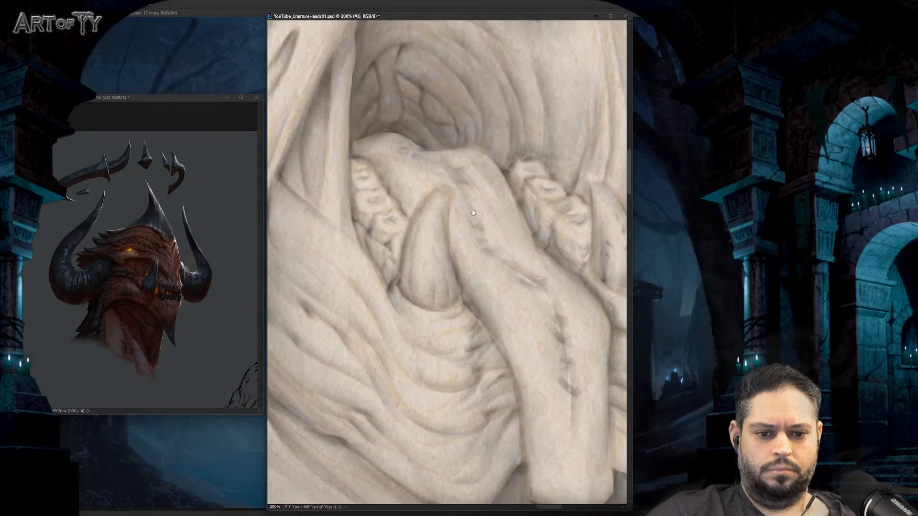
scroll(497, 241, "right", 5)
scroll(478, 234, "down", 1)
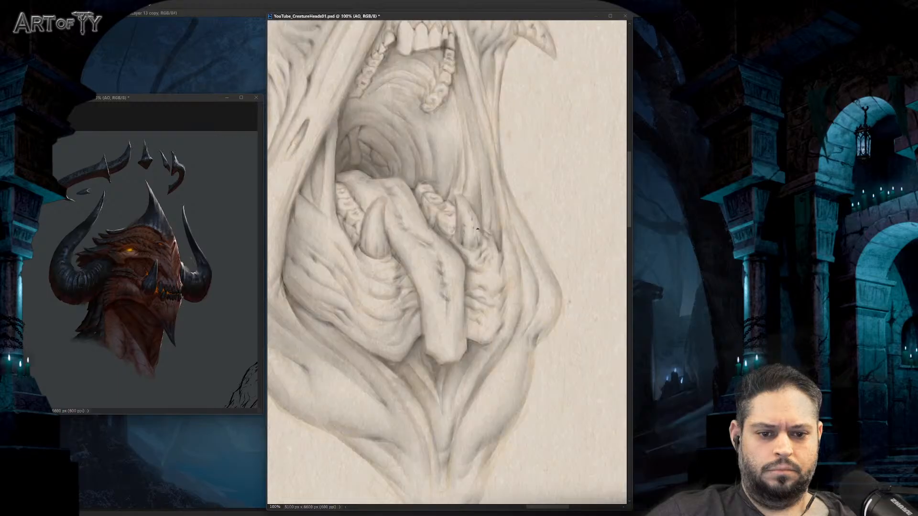
left_click_drag(481, 235, 545, 229)
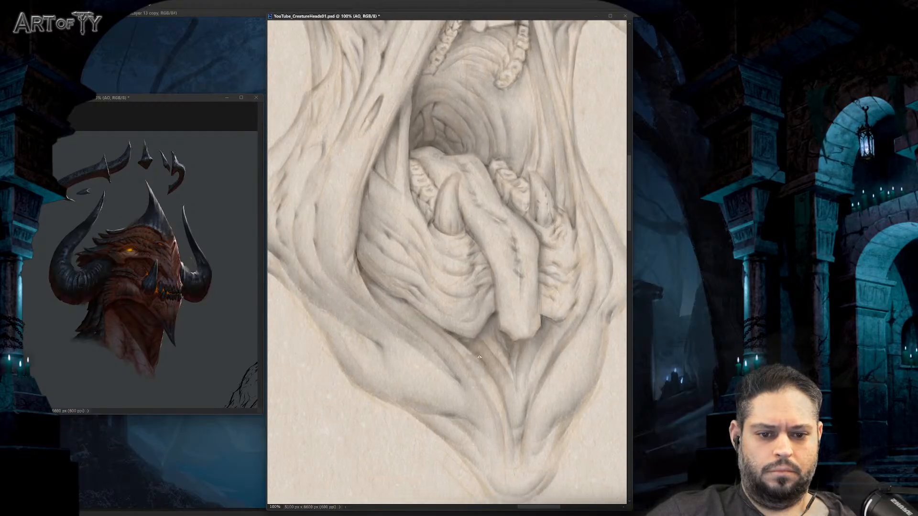
left_click_drag(524, 325, 487, 314)
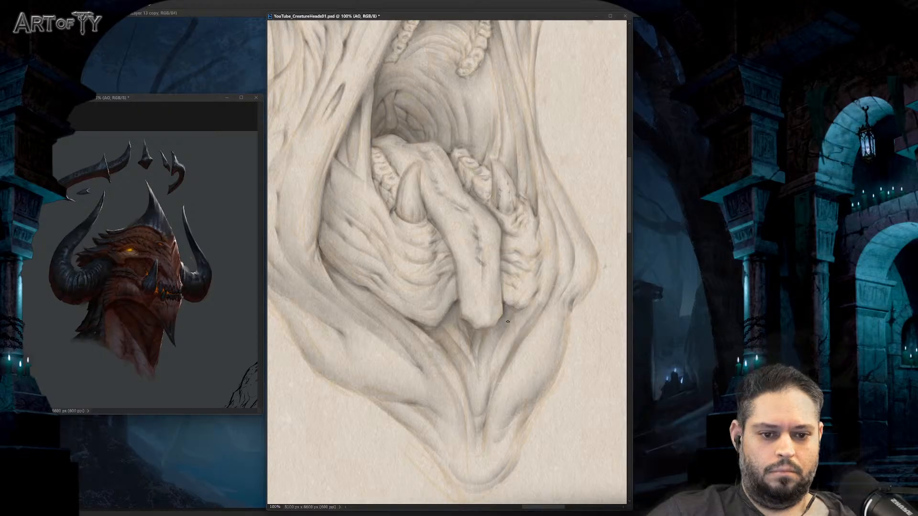
key("ctrl+minus")
key("ctrl+minus")
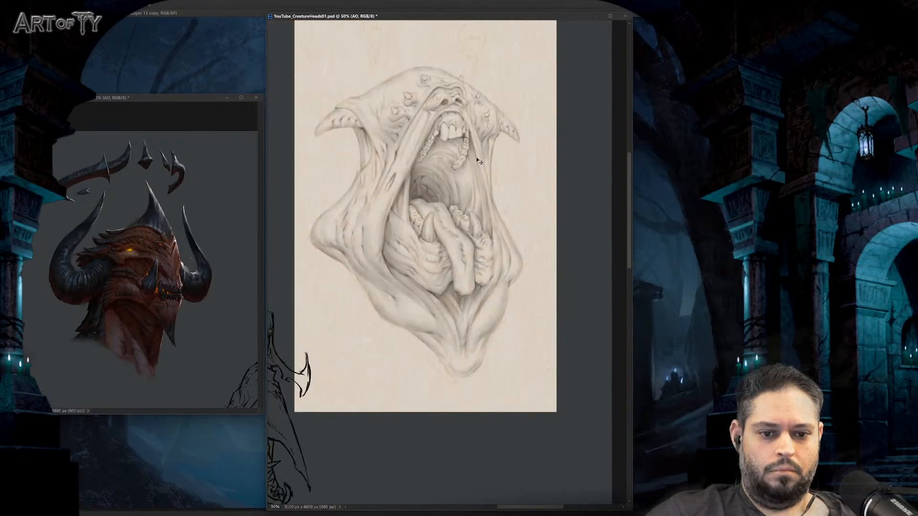
Step: Shade fine vertical folds into the upper gum and darken the gaps between the front teeth
key("ctrl+plus")
left_click_drag(441, 140, 499, 231)
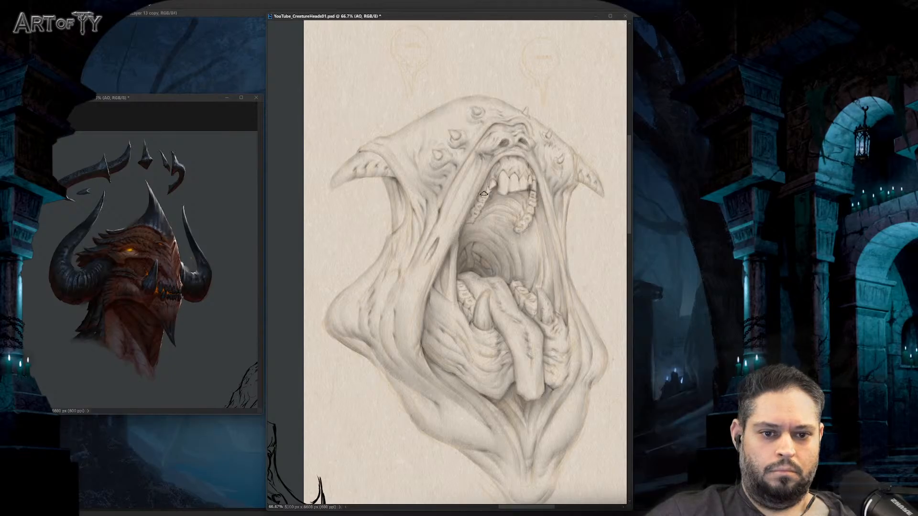
scroll(505, 195, "up", 2)
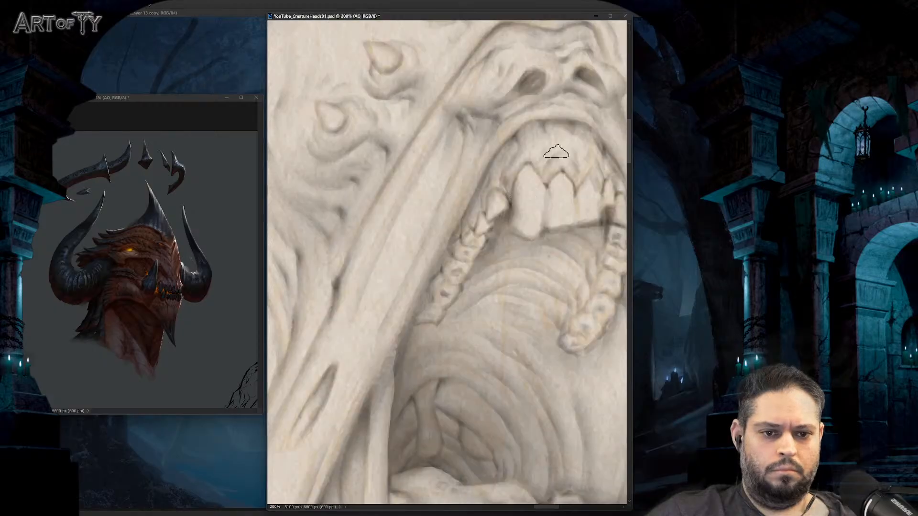
left_click_drag(535, 139, 481, 224)
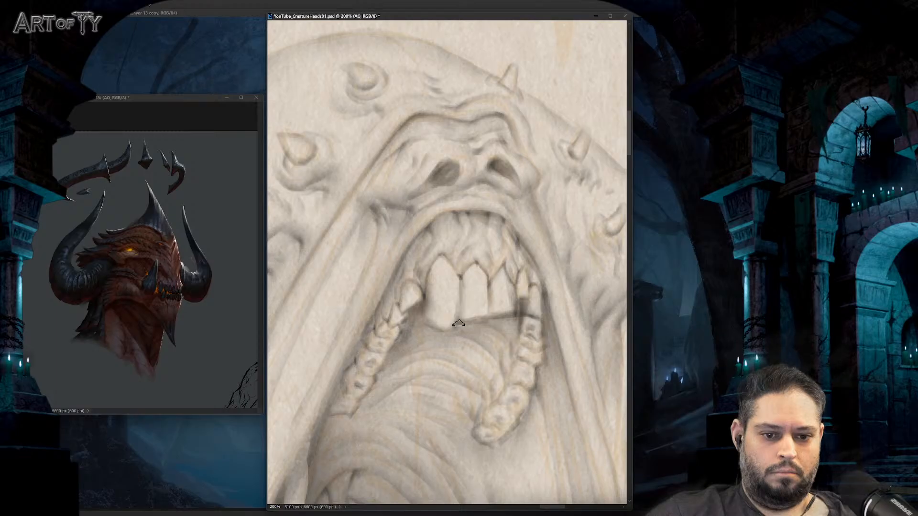
key("ctrl+minus")
key("ctrl+minus")
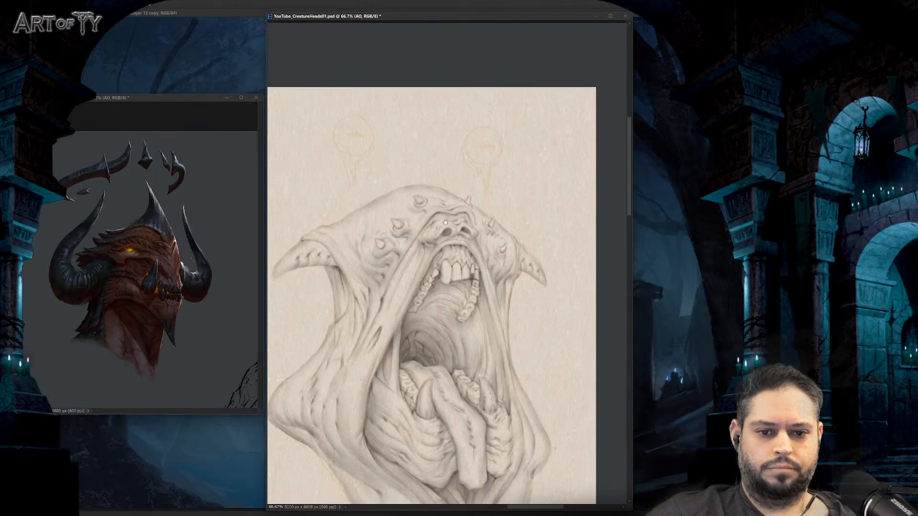
Step: Refine the shading around the small spikes on both sides of the creature's forehead and brow
key("ctrl+plus")
key("ctrl+plus")
scroll(483, 196, "up", 2)
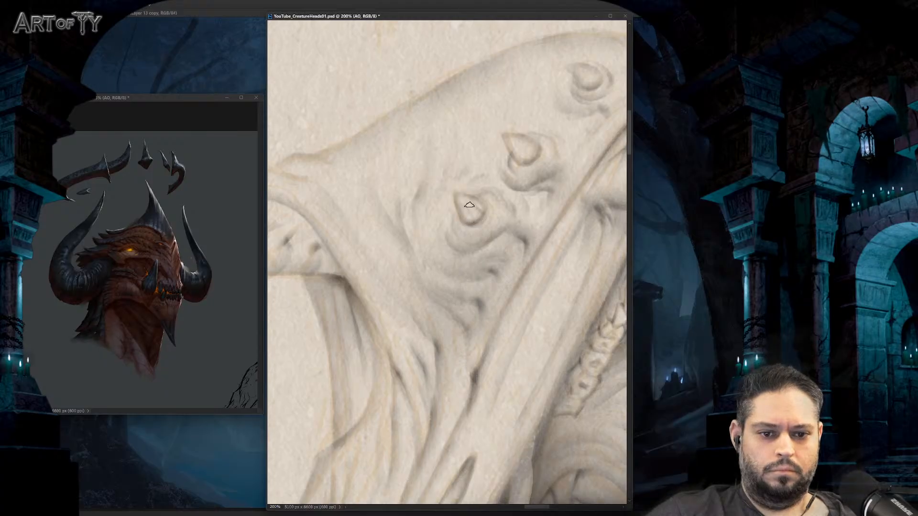
scroll(473, 229, "up", 3)
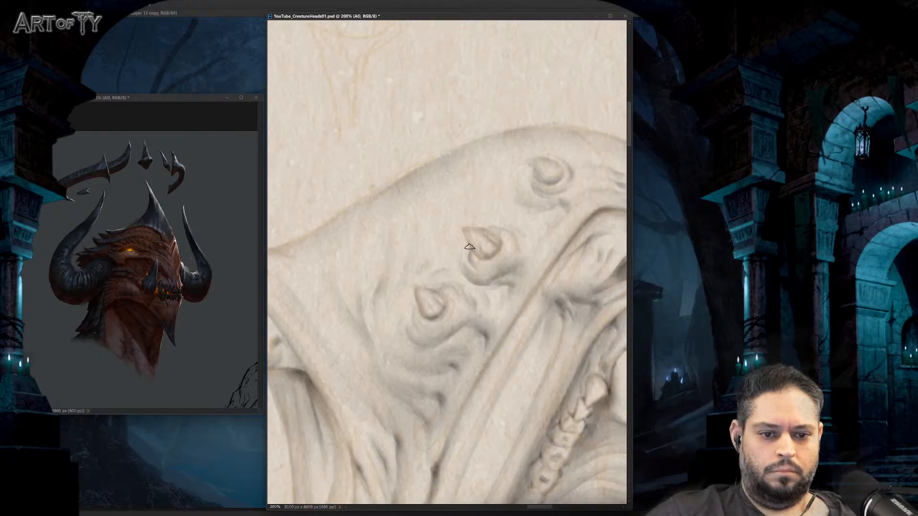
left_click_drag(543, 224, 471, 265)
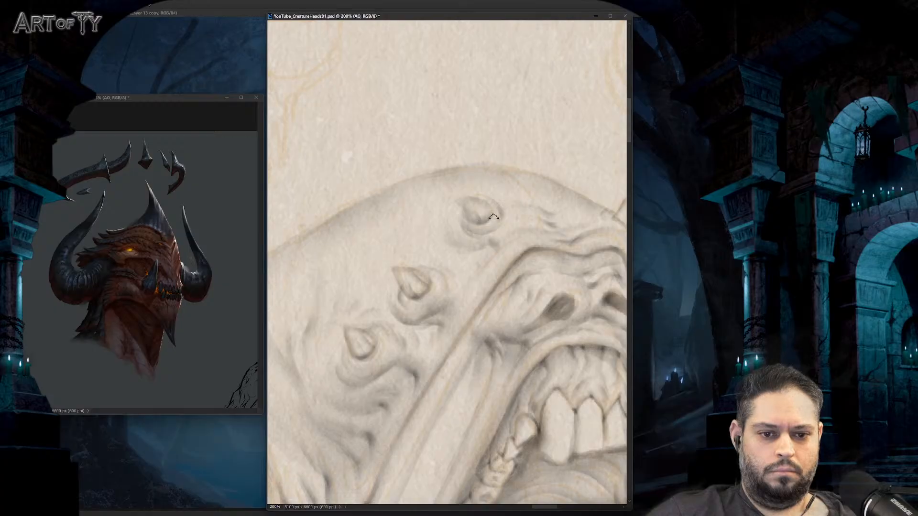
left_click_drag(511, 199, 488, 217)
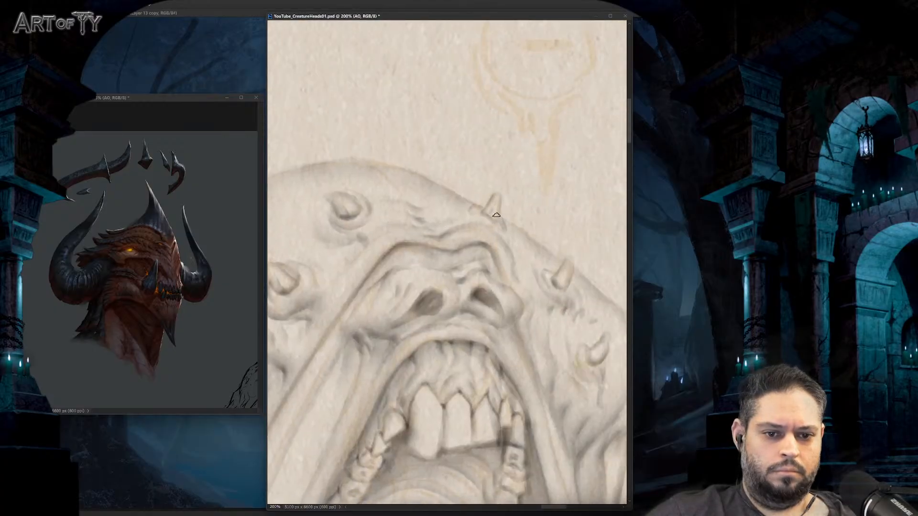
left_click_drag(533, 239, 517, 225)
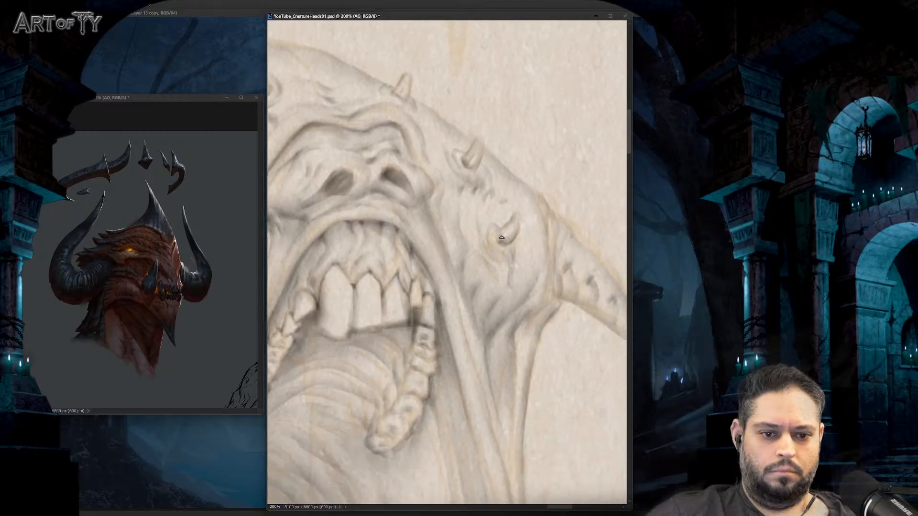
Step: Darken the notches along the underside of the large left-hand head horn
scroll(497, 249, "down", 4)
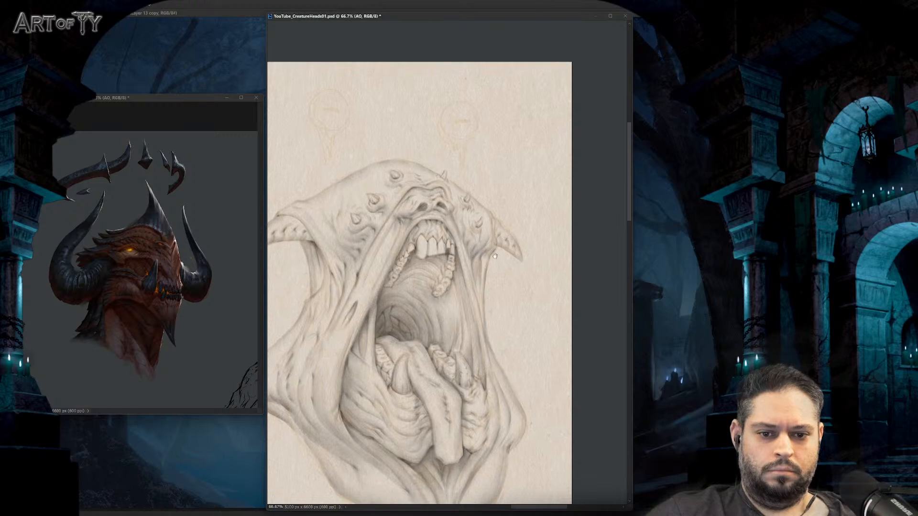
left_click_drag(494, 256, 504, 263)
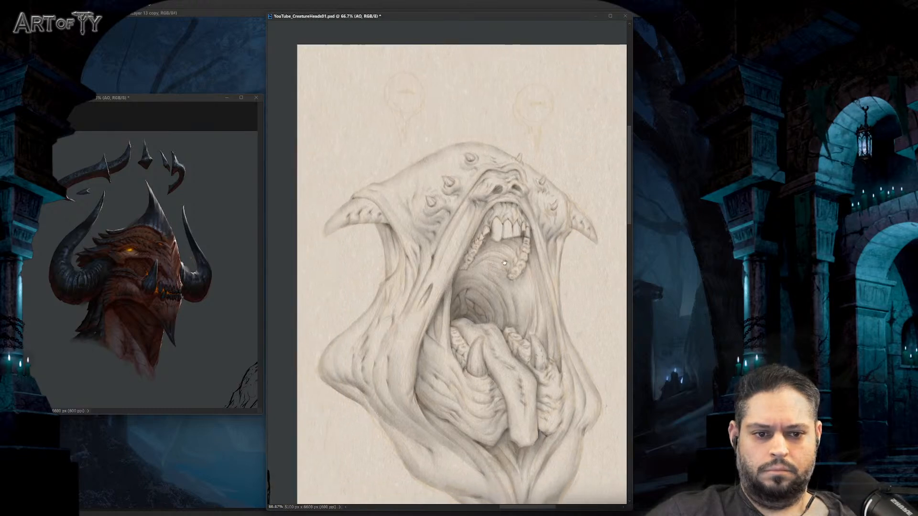
scroll(505, 262, "up", 4)
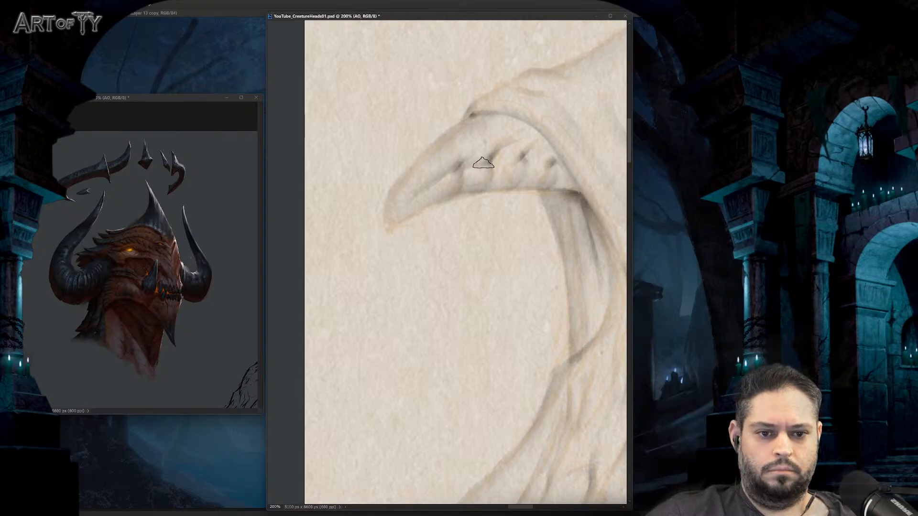
mouse_move(483, 163)
left_mouse_down()
mouse_move(519, 144)
mouse_move(500, 166)
mouse_move(504, 152)
mouse_move(530, 141)
mouse_move(531, 162)
mouse_move(550, 148)
left_mouse_up()
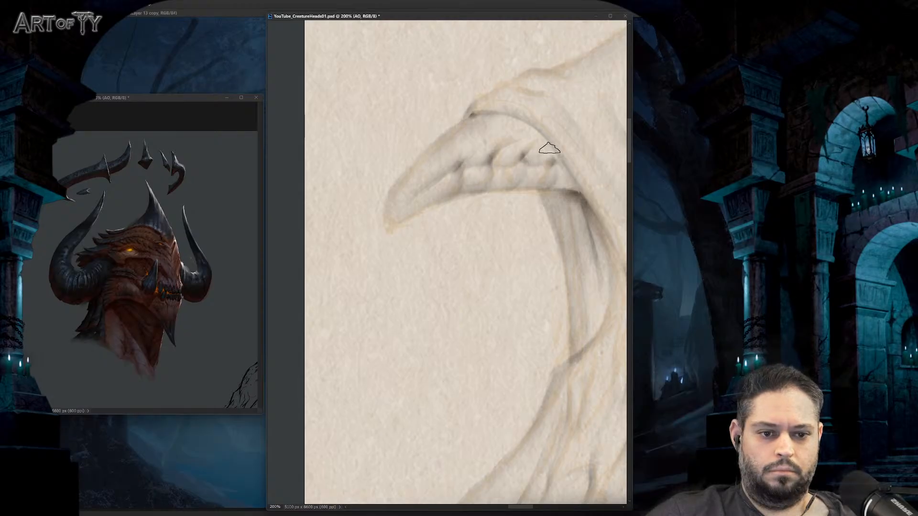
key("ctrl+minus")
key("ctrl+minus")
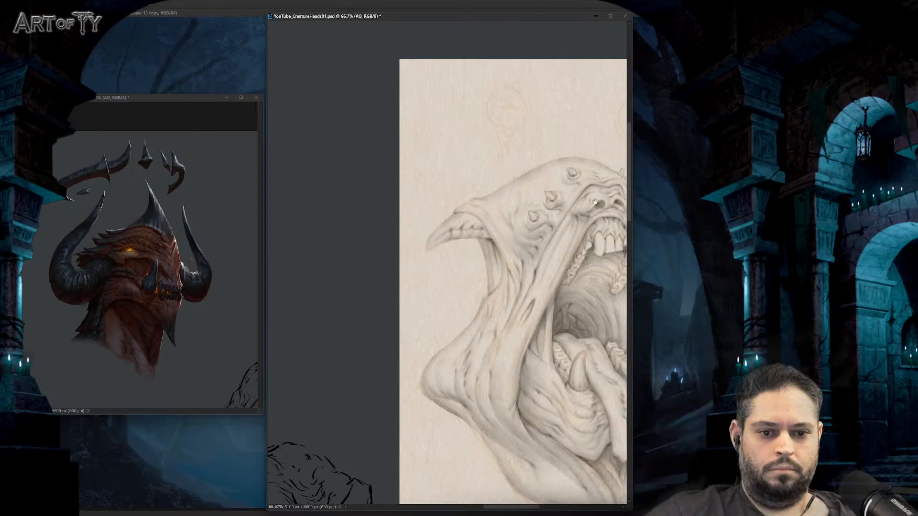
Step: Shade the notches in the smaller right-hand head horn
key("ctrl+1")
key("ctrl+shift+h")
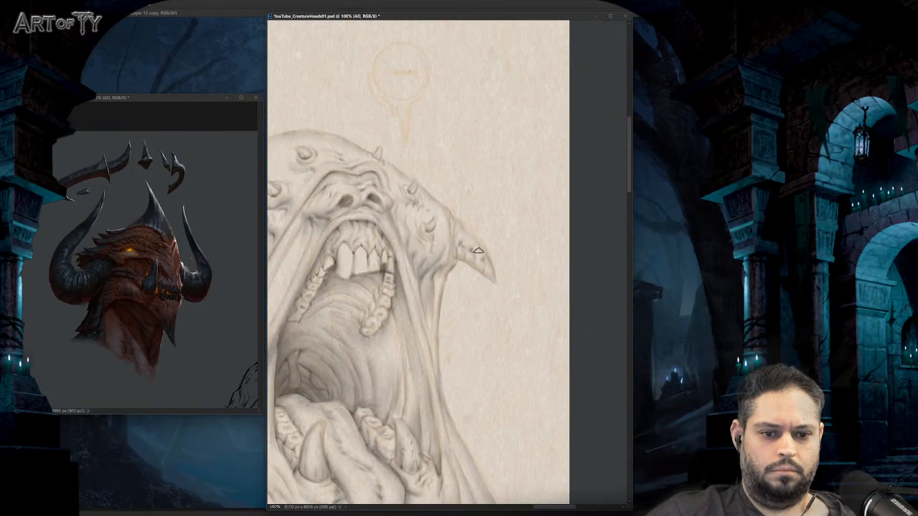
left_click_drag(452, 349, 452, 228)
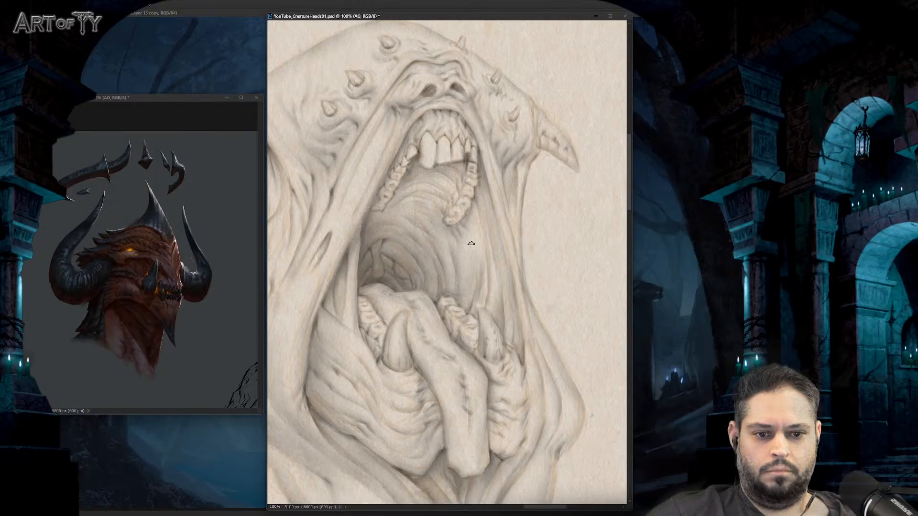
Step: Refine the dark folds deep in the throat and the shadow behind the base of the tongue
key("ctrl+z")
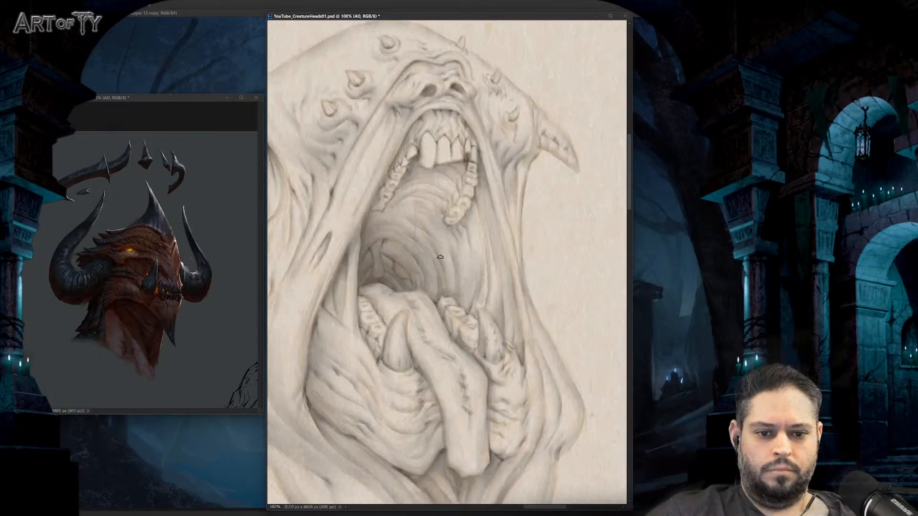
key("ctrl+shift+z")
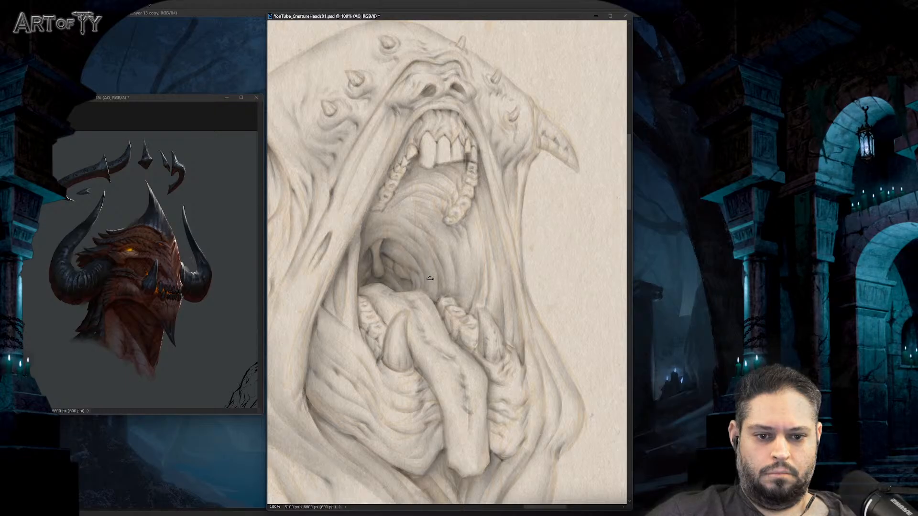
left_click_drag(433, 292, 463, 271)
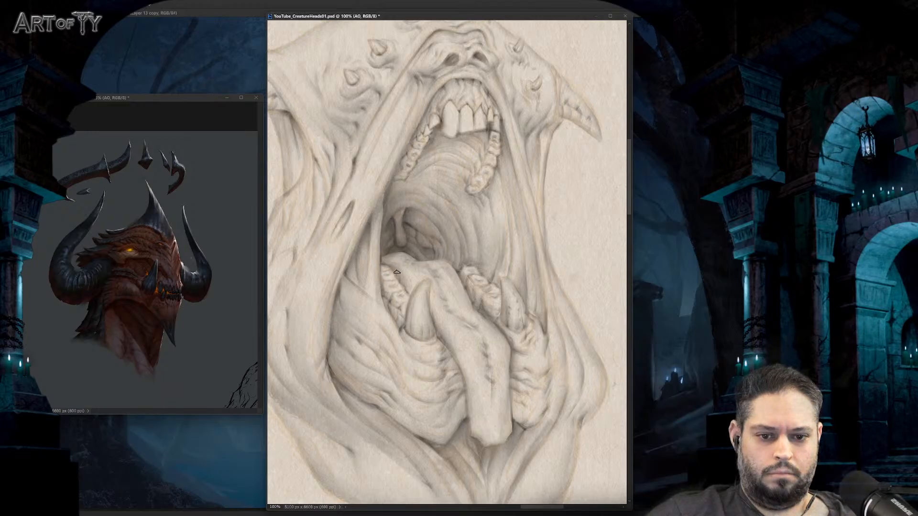
left_click_drag(429, 288, 435, 283)
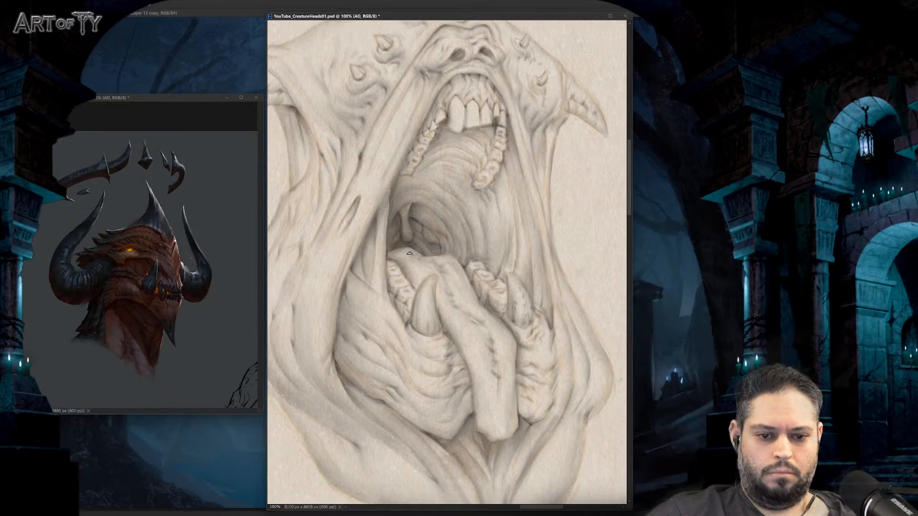
Step: Refine the gum folds beside the tongue and the soft shadows on the chin below it
mouse_move(479, 321)
left_mouse_down()
mouse_move(461, 298)
mouse_move(518, 302)
mouse_move(487, 261)
mouse_move(487, 232)
mouse_move(473, 216)
left_mouse_up()
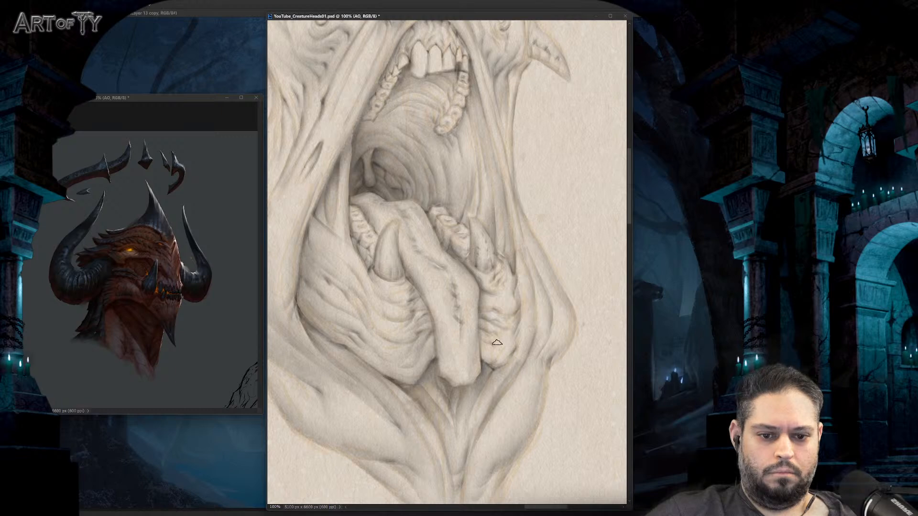
left_click_drag(463, 319, 474, 319)
key("ctrl+minus")
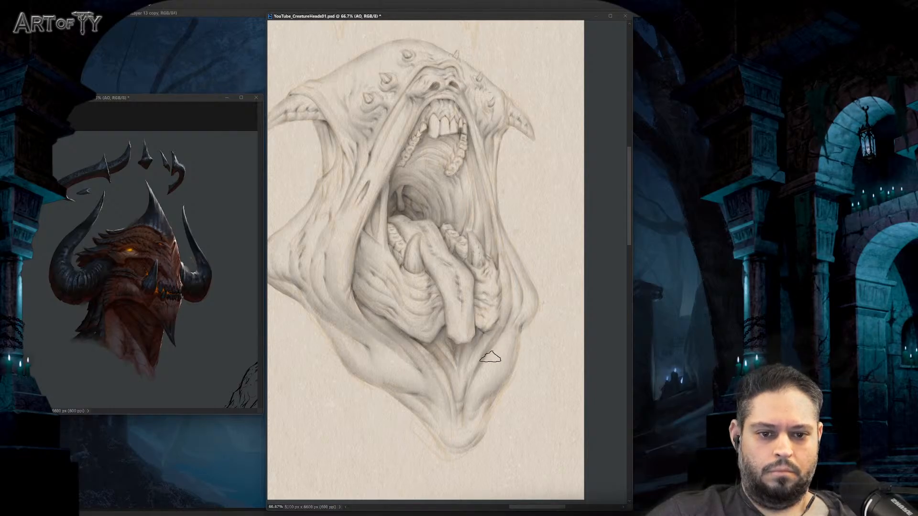
key("ctrl+minus")
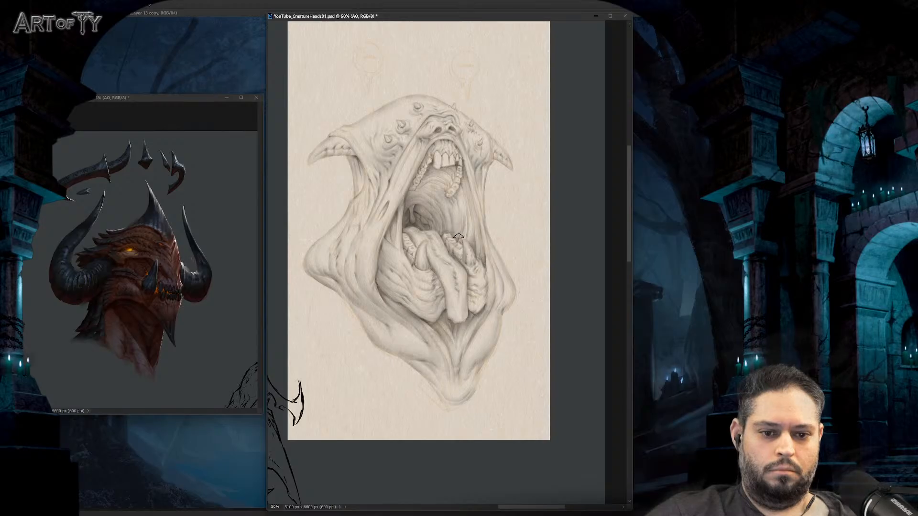
Step: Deepen the fold shadows across the left-hand forehead and cheek of the creature
left_click_drag(370, 266, 384, 280)
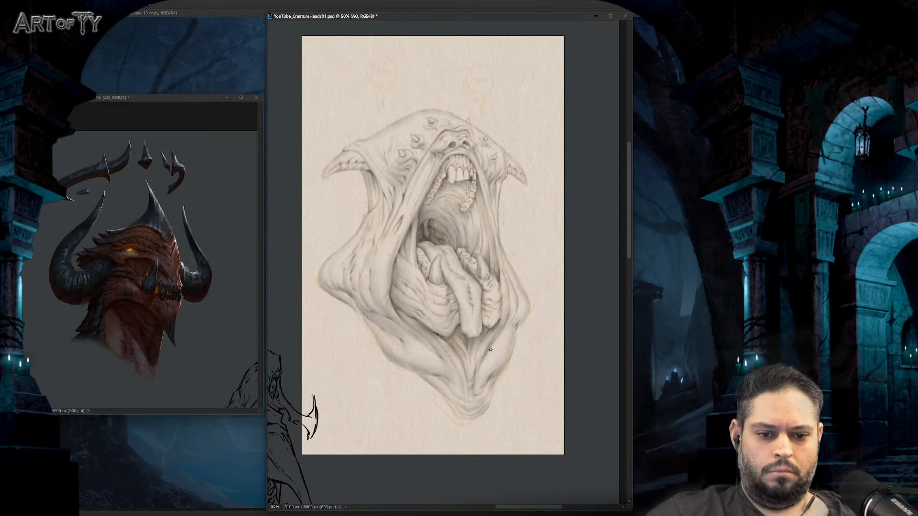
key("ctrl+plus")
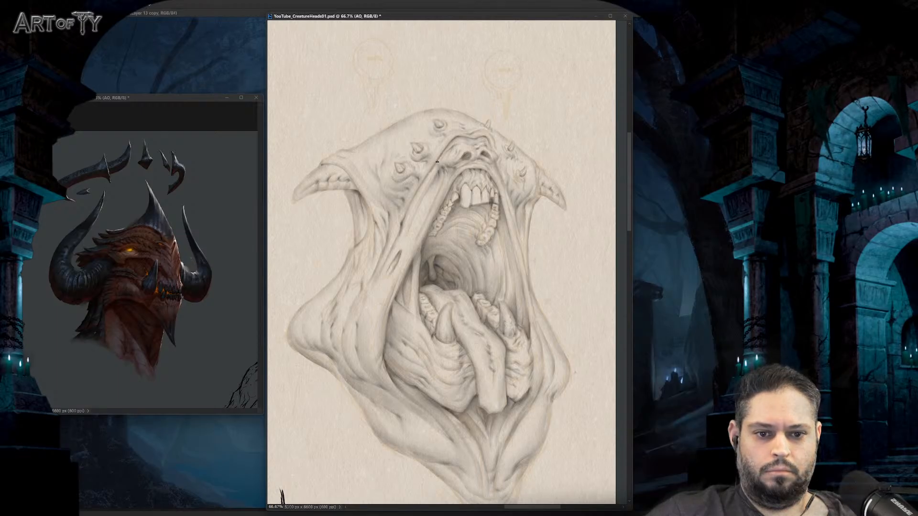
key("ctrl+z")
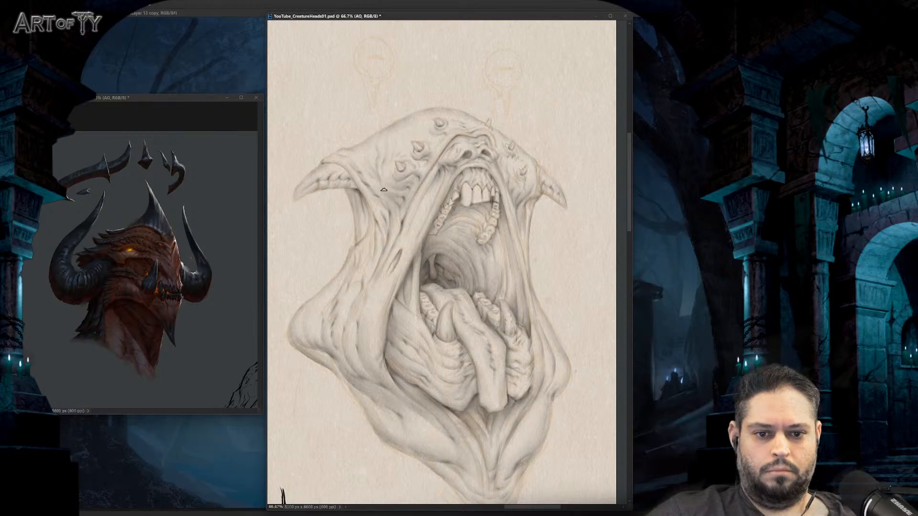
scroll(455, 172, "down", 2)
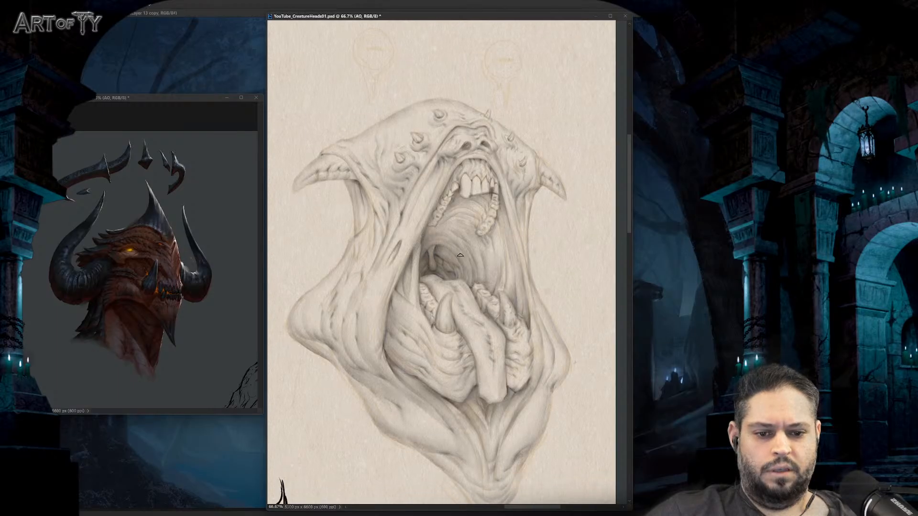
Step: Paint a broader shadow on the stretched skin beneath the large left-hand head horn
key("ctrl+minus")
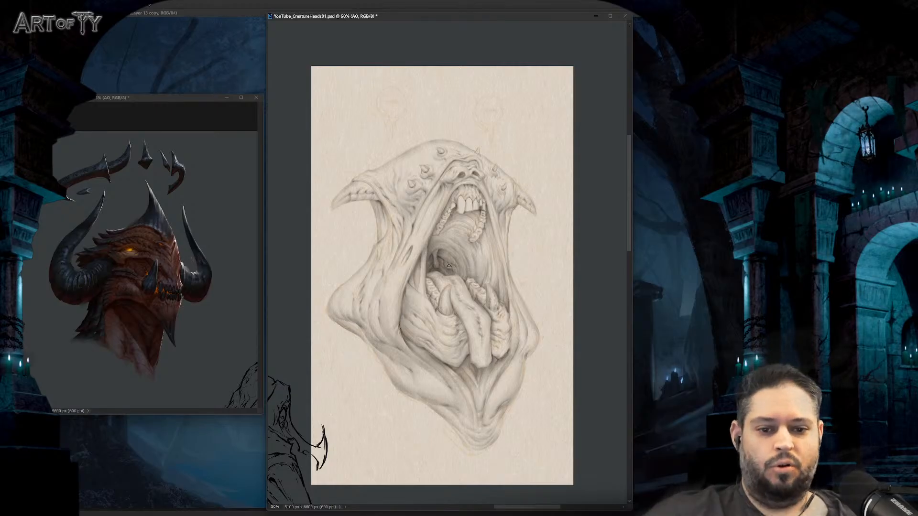
left_click_drag(425, 275, 434, 282)
key("ctrl+plus")
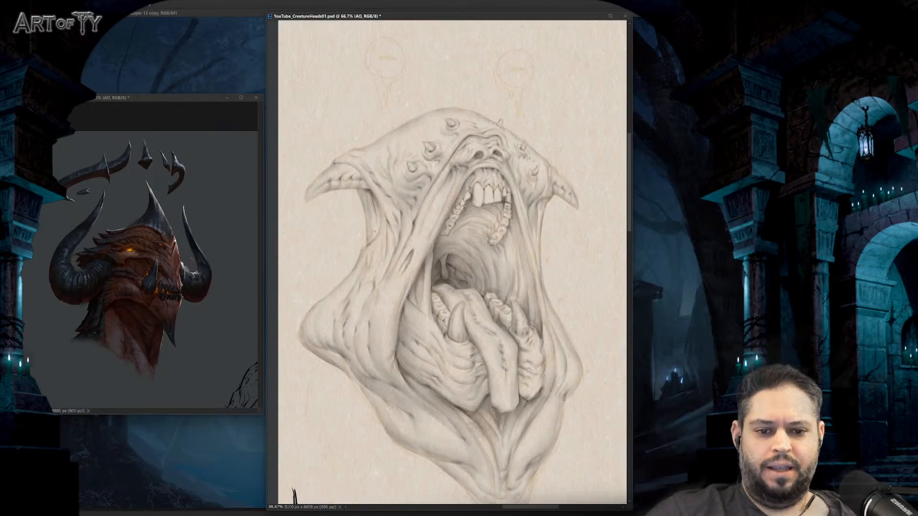
scroll(373, 232, "up", 1)
key("ctrl+minus")
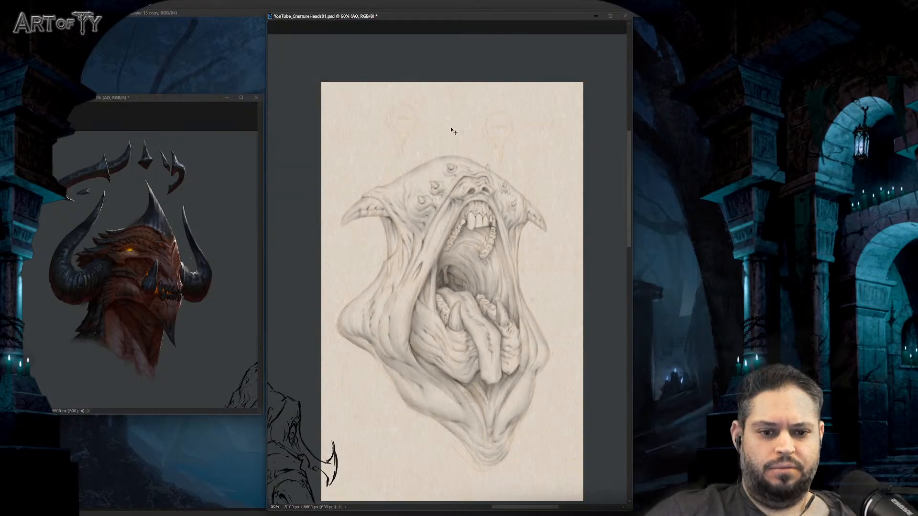
key("ctrl+plus")
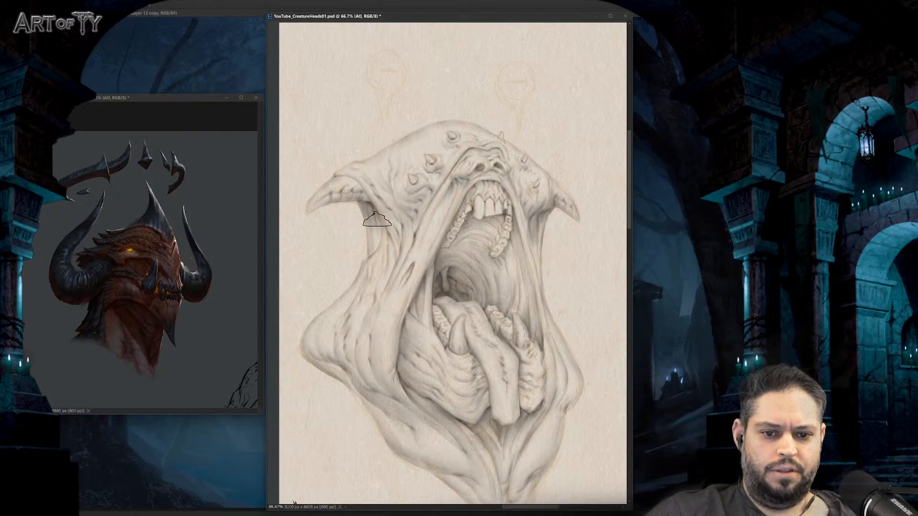
key("h")
left_click(400, 301)
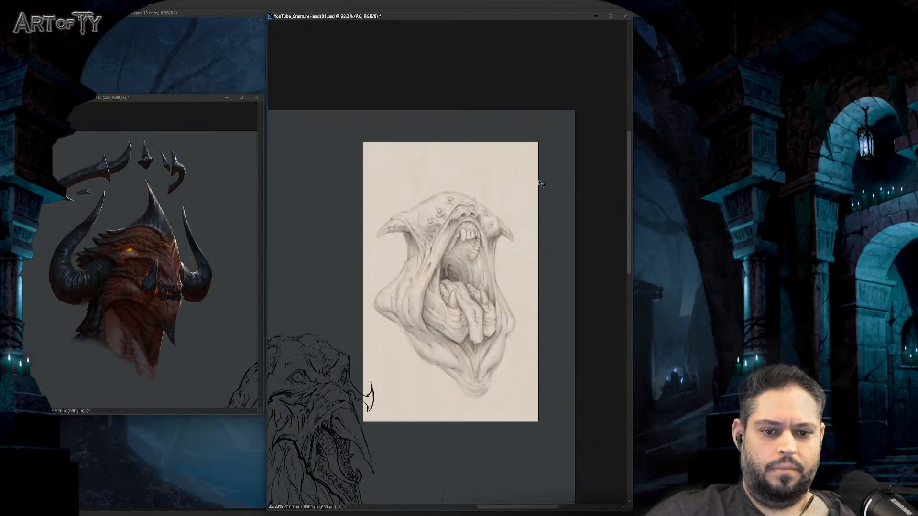
Step: Shade the lower jaw and chin with soft, broad shadows, varying the brush size
key("ctrl+minus")
key("ctrl+minus")
key("ctrl+plus")
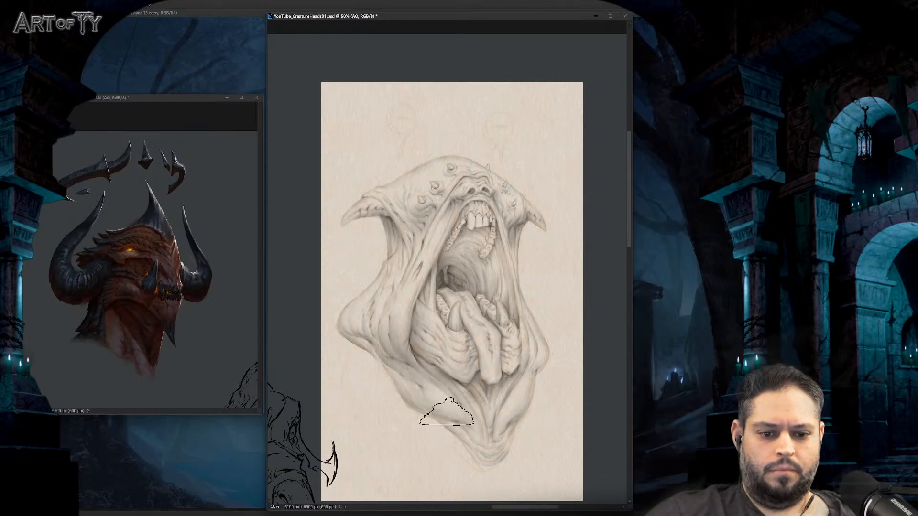
key("bracketright")
key("bracketright")
key("bracketright")
key("bracketleft")
key("bracketleft")
key("bracketleft")
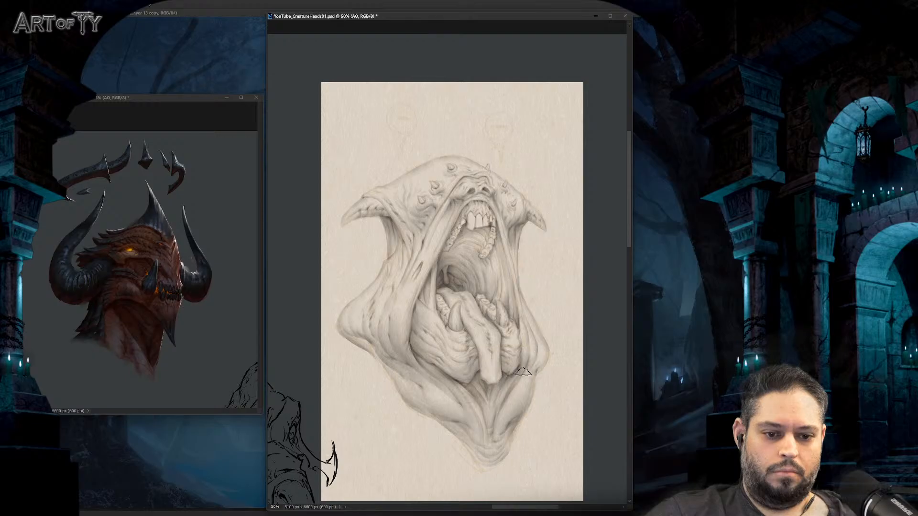
Step: Darken the inside of the mouth, from the palate and throat to the back teeth, with a larger brush
key("]")
key("]")
key("]")
key("]")
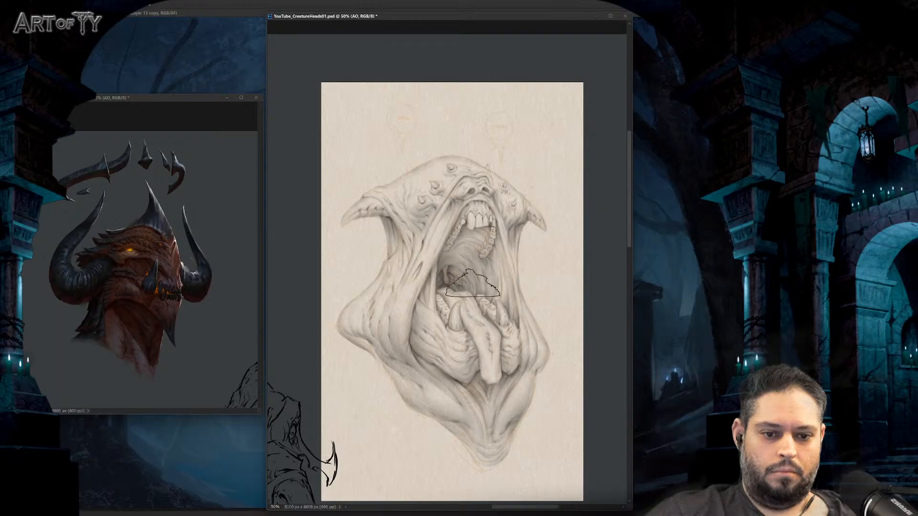
key("[")
key("[")
key("]")
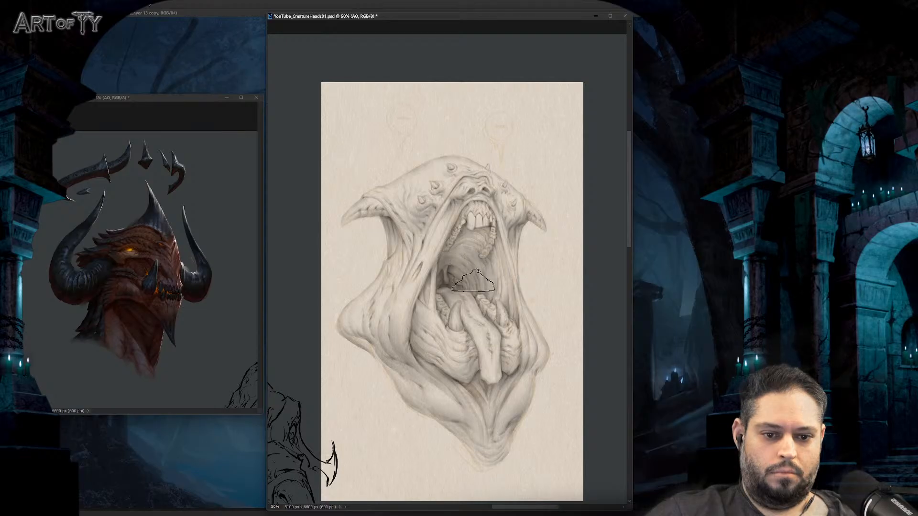
key("[")
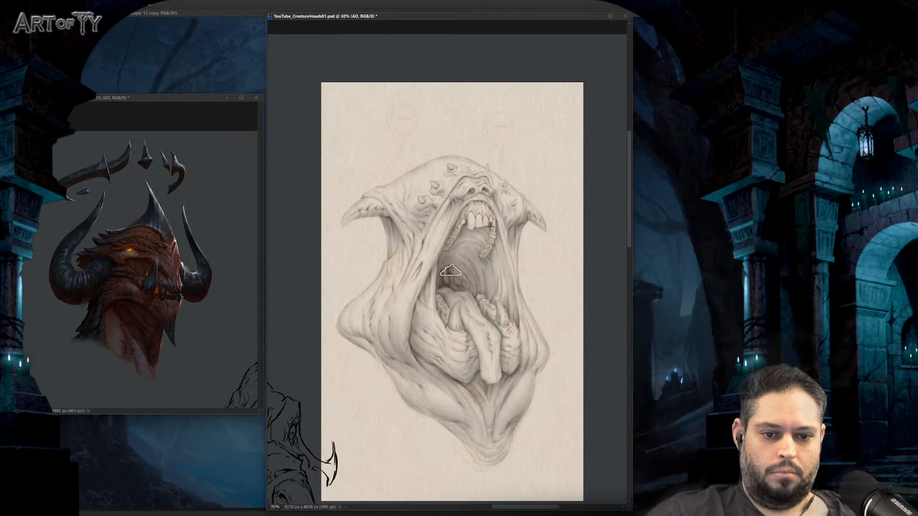
key("ctrl+minus")
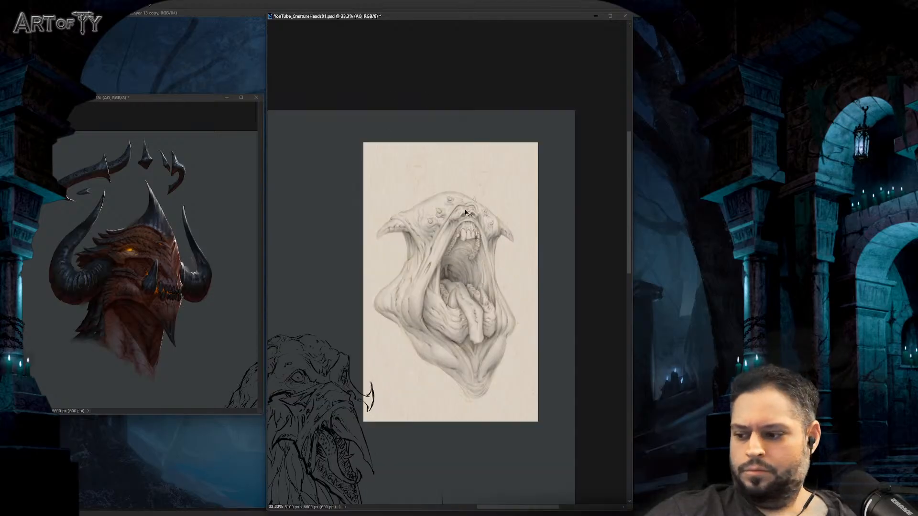
key("ctrl+plus")
key("ctrl+plus")
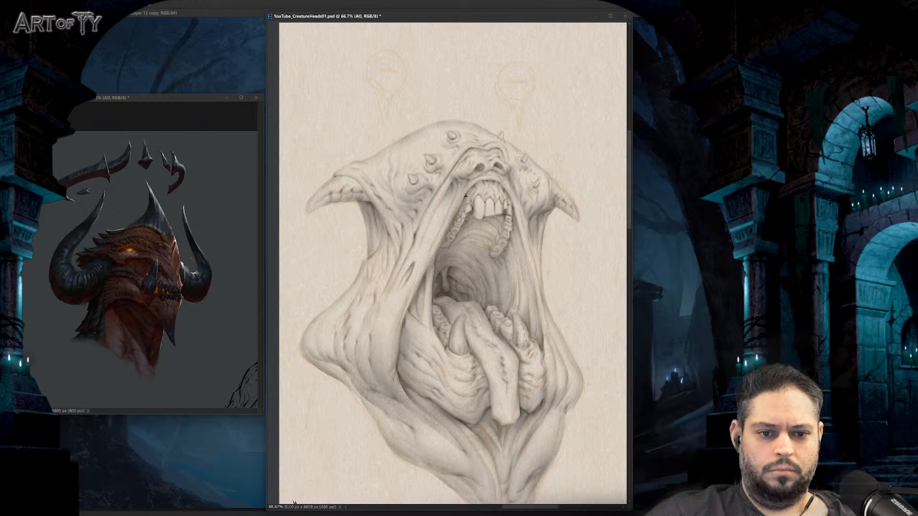
Step: Shade the rim of the left-hand floating eyeball above the head and start the fleshy edge along its underside
key("ctrl+plus")
key("ctrl+plus")
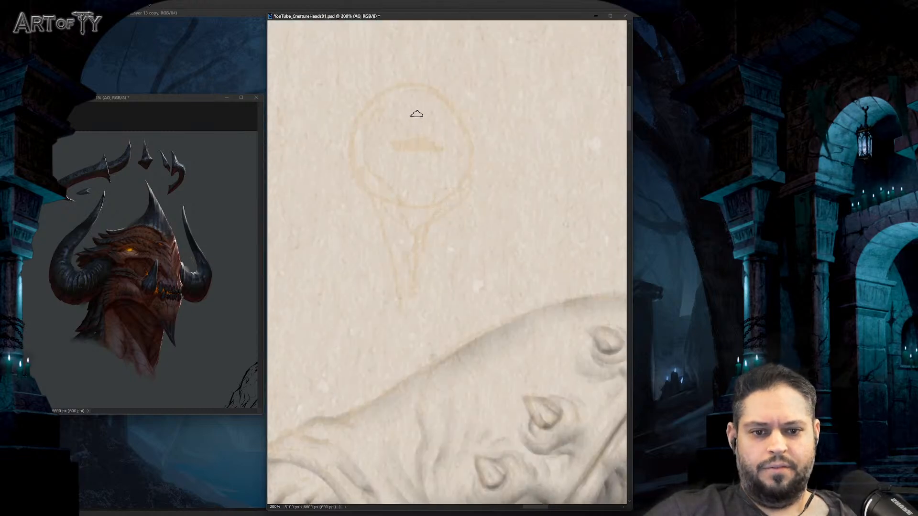
mouse_move(360, 133)
left_mouse_down()
mouse_move(378, 107)
mouse_move(375, 172)
mouse_move(360, 147)
mouse_move(416, 200)
mouse_move(405, 192)
mouse_move(461, 164)
mouse_move(441, 188)
mouse_move(451, 118)
mouse_move(457, 151)
mouse_move(431, 112)
mouse_move(456, 125)
mouse_move(461, 153)
mouse_move(455, 130)
mouse_move(456, 144)
mouse_move(411, 108)
mouse_move(441, 115)
mouse_move(414, 98)
left_mouse_up()
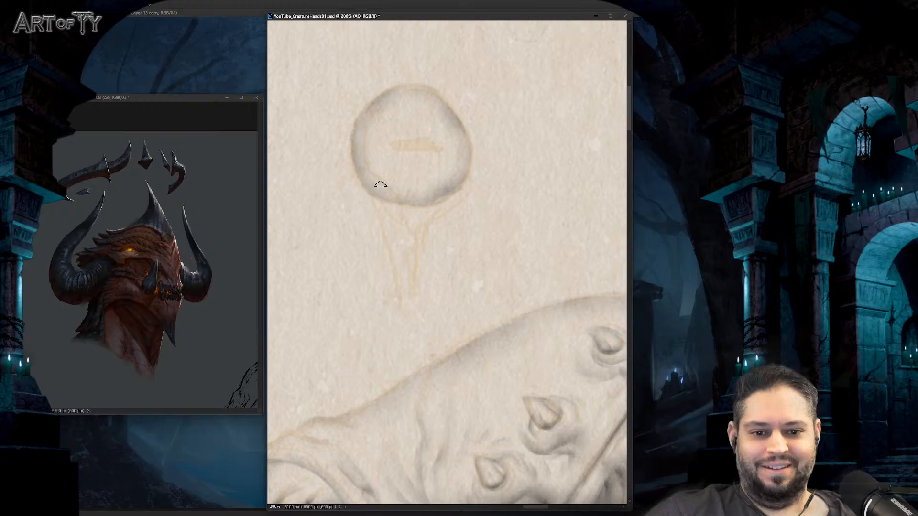
mouse_move(390, 210)
left_mouse_down()
mouse_move(368, 180)
mouse_move(363, 143)
left_mouse_up()
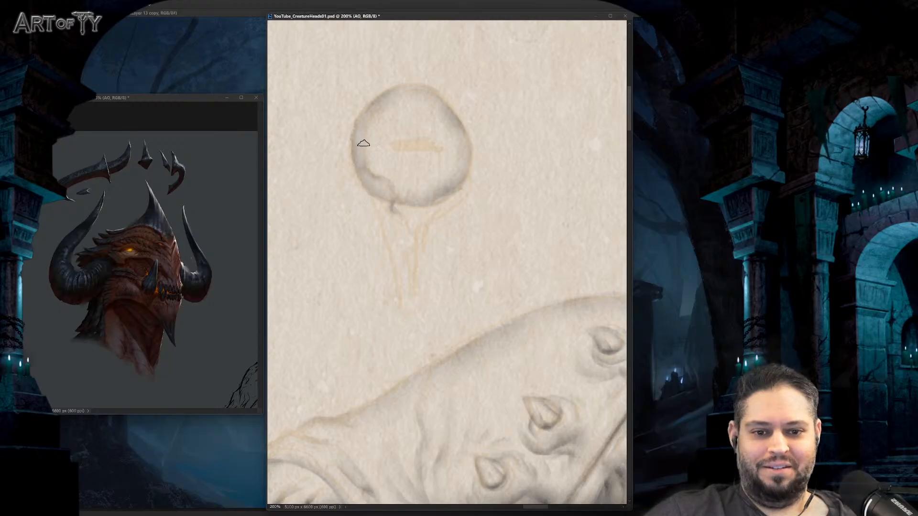
left_click_drag(462, 172, 407, 214)
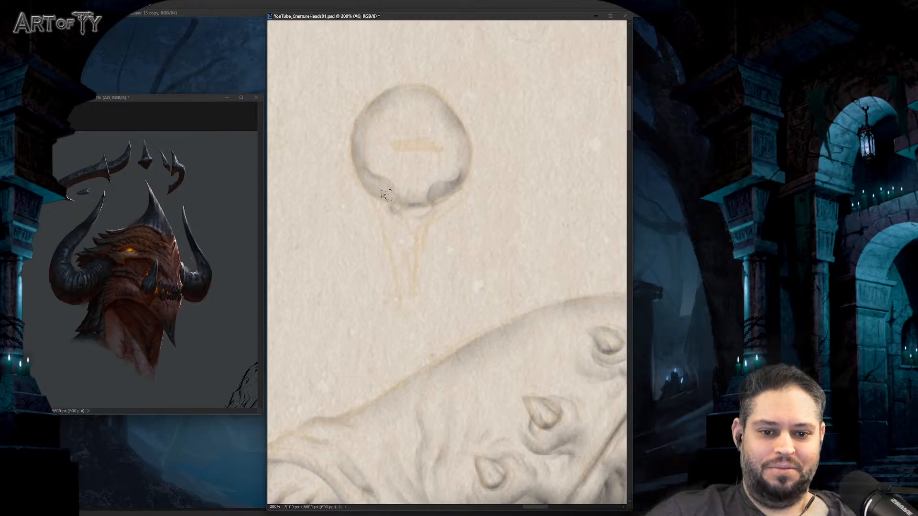
Step: Paint dripping flesh strands beneath the left-hand eyeball and lumpy tissue along its sides
left_click_drag(363, 174, 396, 241)
left_click_drag(373, 185, 410, 309)
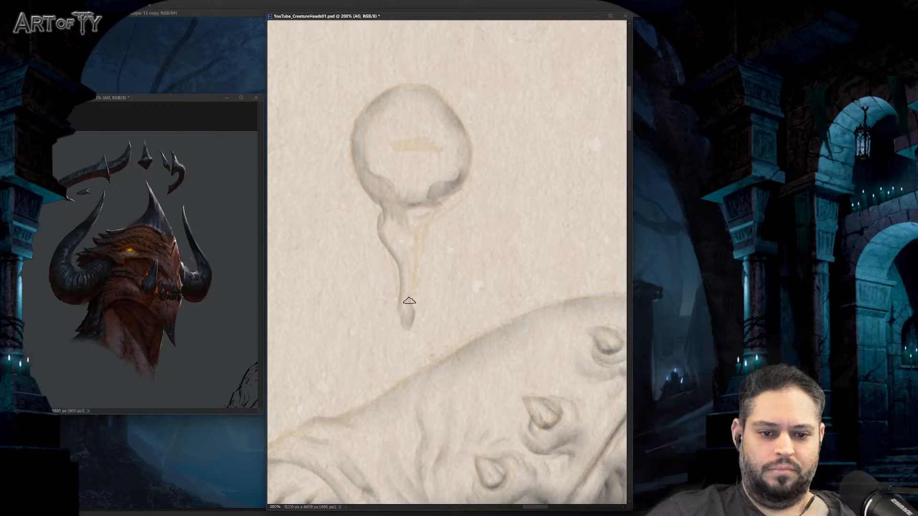
mouse_move(416, 239)
left_mouse_down()
mouse_move(419, 298)
mouse_move(427, 224)
mouse_move(460, 175)
mouse_move(419, 220)
left_mouse_up()
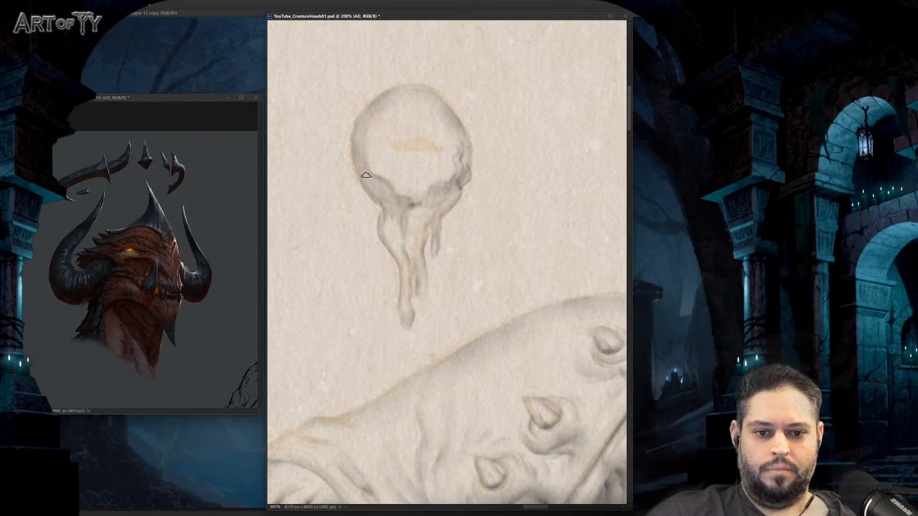
left_click_drag(353, 129, 354, 160)
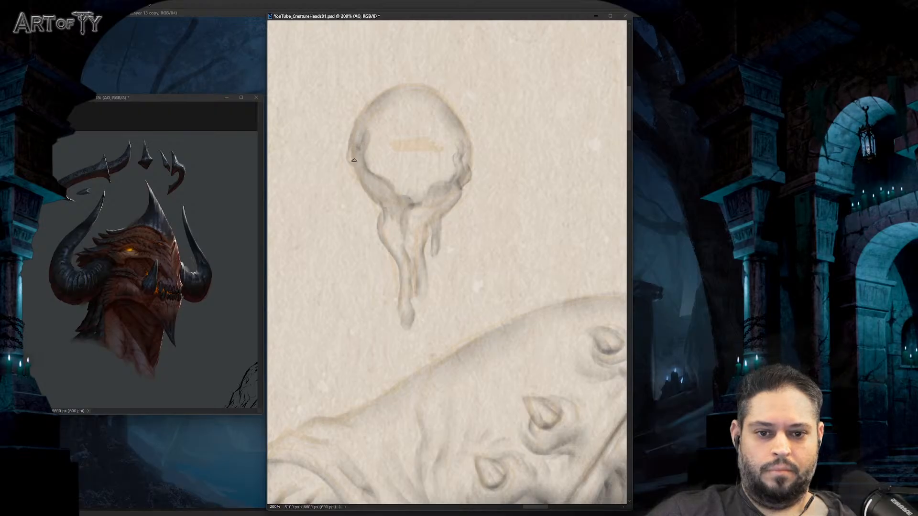
left_click_drag(366, 199, 373, 203)
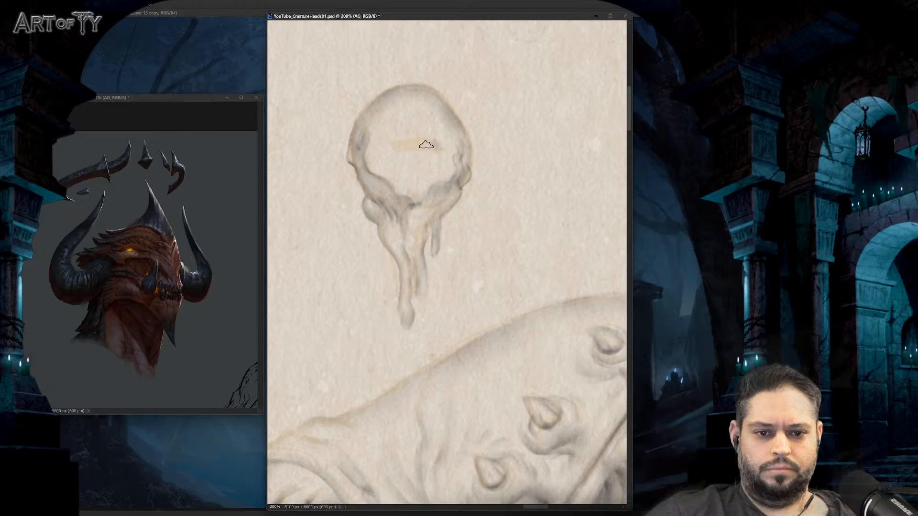
Step: Paint the horizontal slit pupil of the left-hand eyeball and softly shade its lower half with a larger brush
left_click_drag(426, 145, 394, 142)
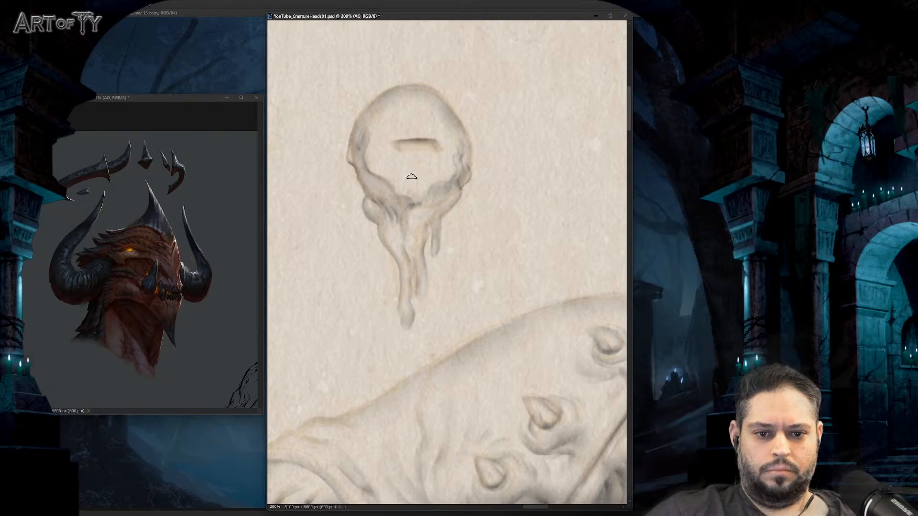
key("bracketright")
key("bracketright")
key("bracketright")
key("bracketright")
key("bracketright")
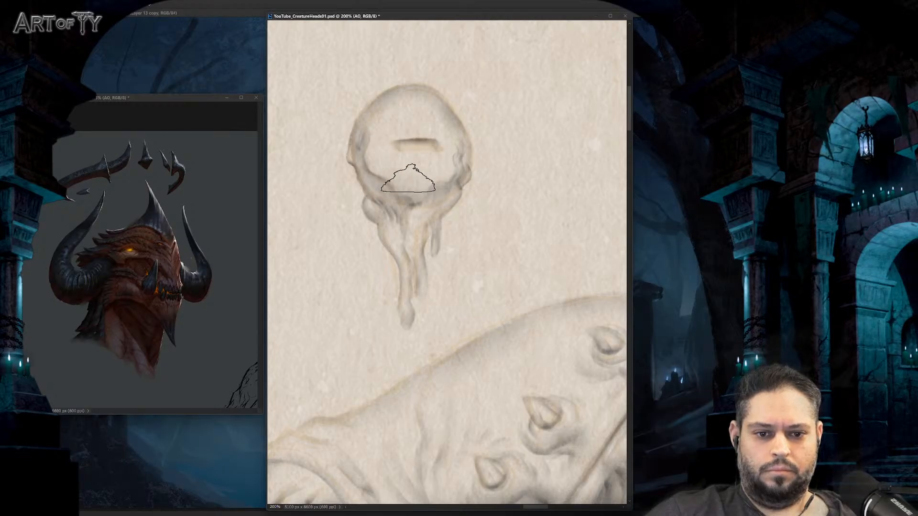
mouse_move(408, 180)
left_mouse_down()
mouse_move(455, 152)
mouse_move(436, 129)
mouse_move(390, 110)
mouse_move(402, 234)
left_mouse_up()
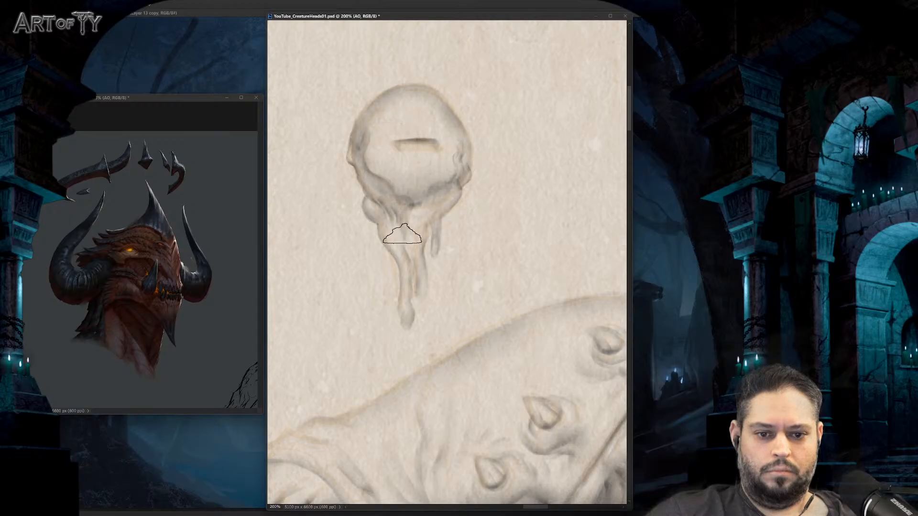
Step: Deepen the shadows between the left-hand eyeball's drips with a smaller brush
key("bracketleft")
key("bracketleft")
key("bracketleft")
key("bracketleft")
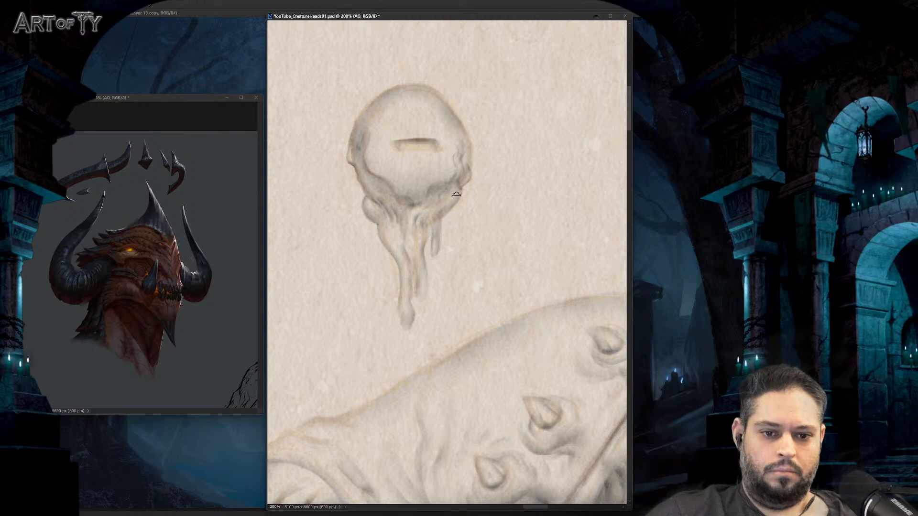
mouse_move(393, 236)
left_mouse_down()
mouse_move(405, 282)
mouse_move(423, 303)
mouse_move(410, 285)
left_mouse_up()
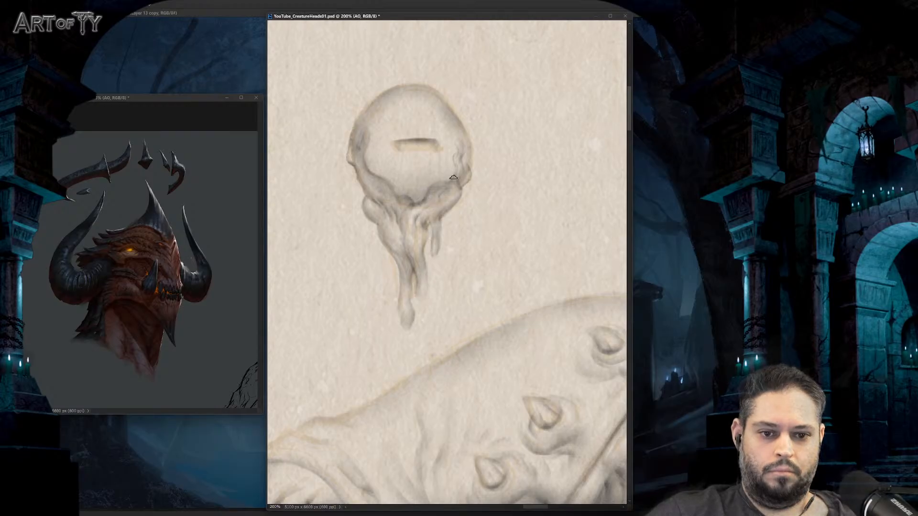
Step: Save the creature head document
key("ctrl+minus")
key("ctrl+minus")
key("ctrl+minus")
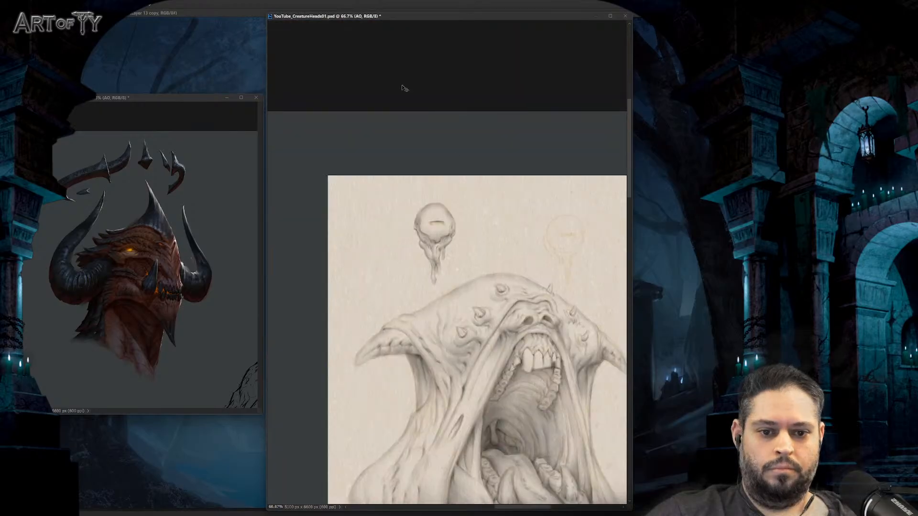
left_click_drag(523, 196, 483, 108)
left_click_drag(509, 214, 506, 196)
key("ctrl+s")
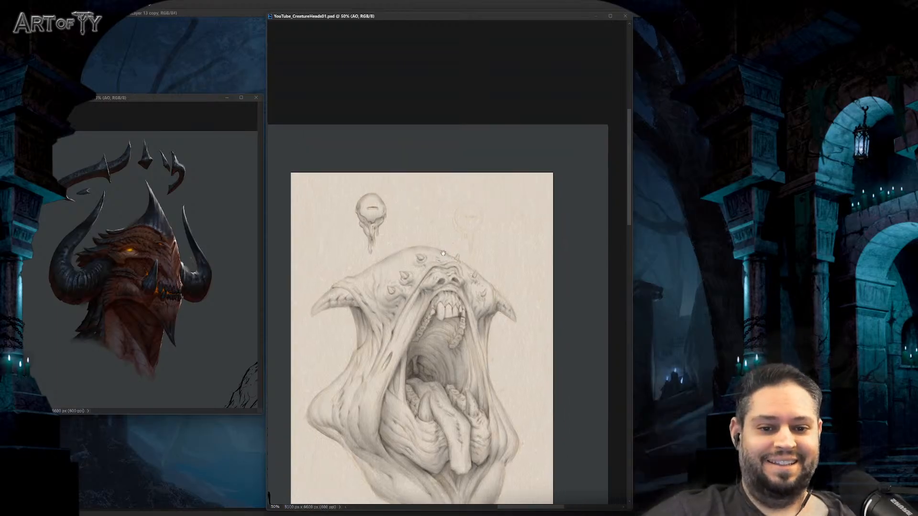
Step: Shade the right-hand floating eyeball as a soft sphere with a larger brush
scroll(443, 253, "up", 3)
key("bracketright")
key("bracketright")
key("bracketright")
key("bracketright")
key("bracketright")
key("bracketright")
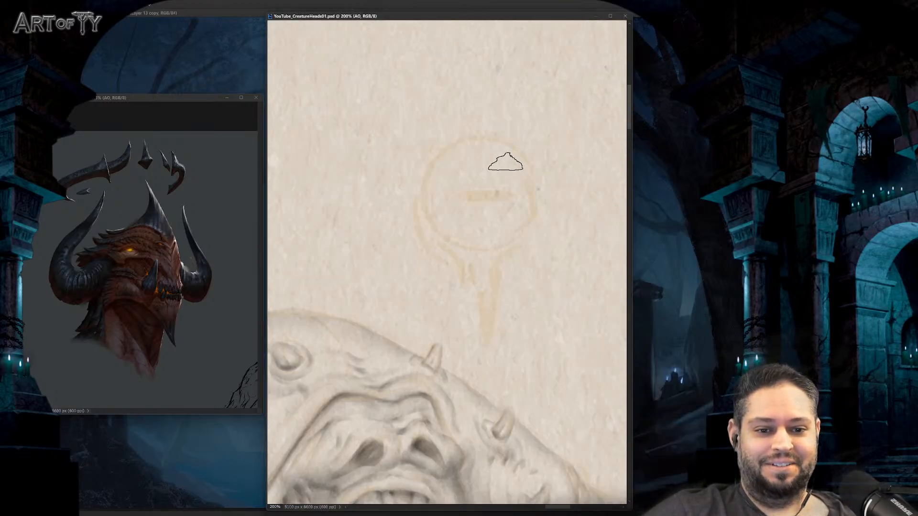
left_click_drag(500, 152, 487, 152)
mouse_move(468, 152)
left_mouse_down()
mouse_move(437, 199)
mouse_move(454, 177)
mouse_move(449, 225)
mouse_move(462, 191)
mouse_move(439, 213)
mouse_move(491, 225)
mouse_move(441, 215)
mouse_move(520, 208)
mouse_move(486, 239)
mouse_move(505, 182)
mouse_move(495, 239)
mouse_move(504, 173)
mouse_move(509, 233)
mouse_move(503, 152)
mouse_move(521, 198)
left_mouse_up()
key("bracketleft")
key("bracketleft")
key("bracketleft")
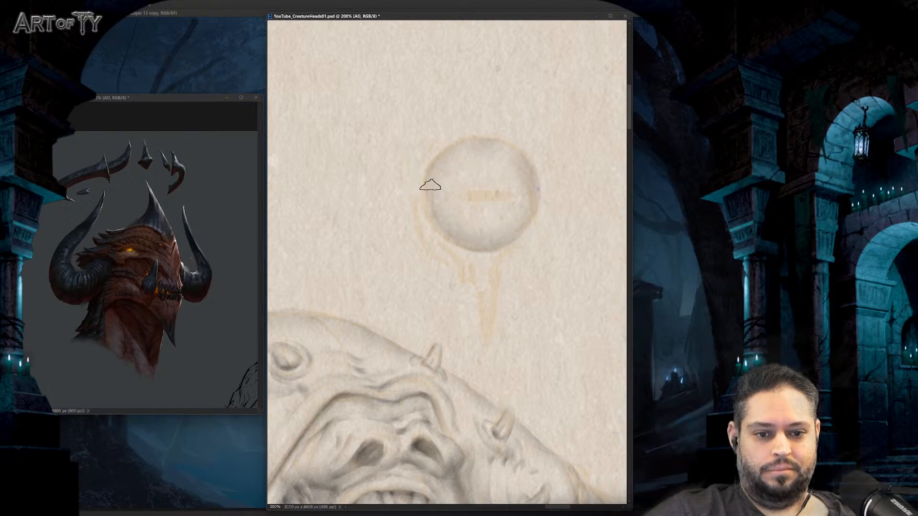
Step: Paint the fleshy membrane wrapping the lower half of the right-hand eyeball and the drips hanging beneath it
mouse_move(430, 184)
left_mouse_down()
mouse_move(418, 214)
mouse_move(468, 279)
mouse_move(456, 273)
mouse_move(464, 293)
mouse_move(468, 268)
mouse_move(479, 338)
mouse_move(487, 262)
left_mouse_up()
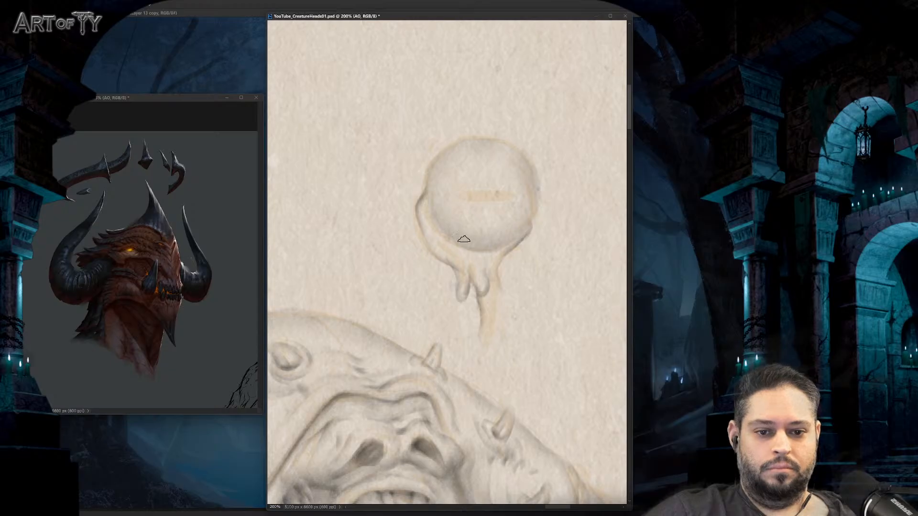
mouse_move(452, 213)
left_mouse_down()
mouse_move(469, 238)
mouse_move(430, 200)
left_mouse_up()
mouse_move(463, 231)
left_mouse_down()
mouse_move(494, 247)
mouse_move(542, 217)
mouse_move(534, 191)
mouse_move(534, 213)
left_mouse_up()
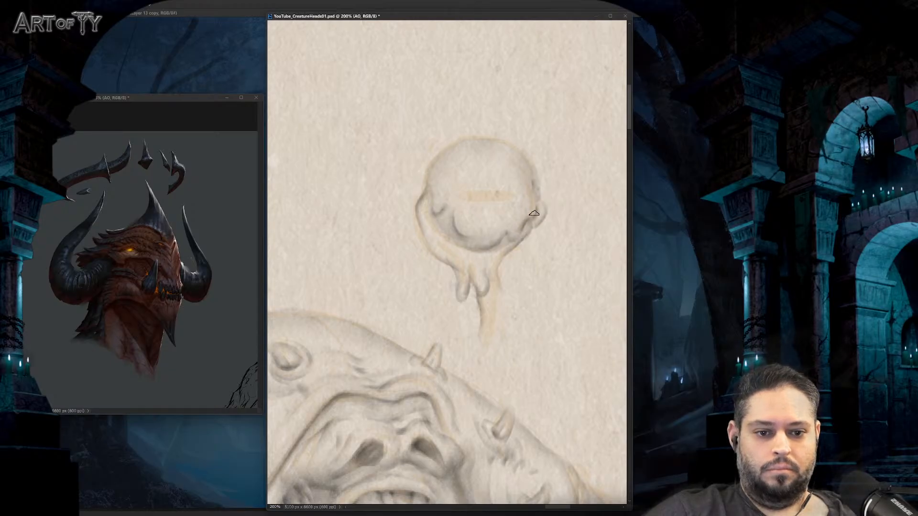
mouse_move(501, 265)
left_mouse_down()
mouse_move(479, 299)
mouse_move(486, 353)
mouse_move(496, 339)
mouse_move(493, 266)
left_mouse_up()
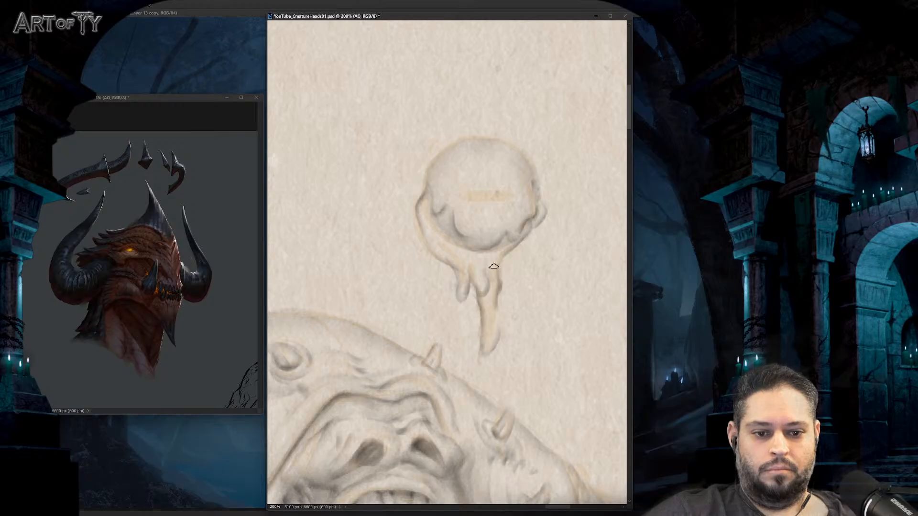
mouse_move(479, 299)
left_mouse_down()
mouse_move(485, 335)
mouse_move(489, 281)
left_mouse_up()
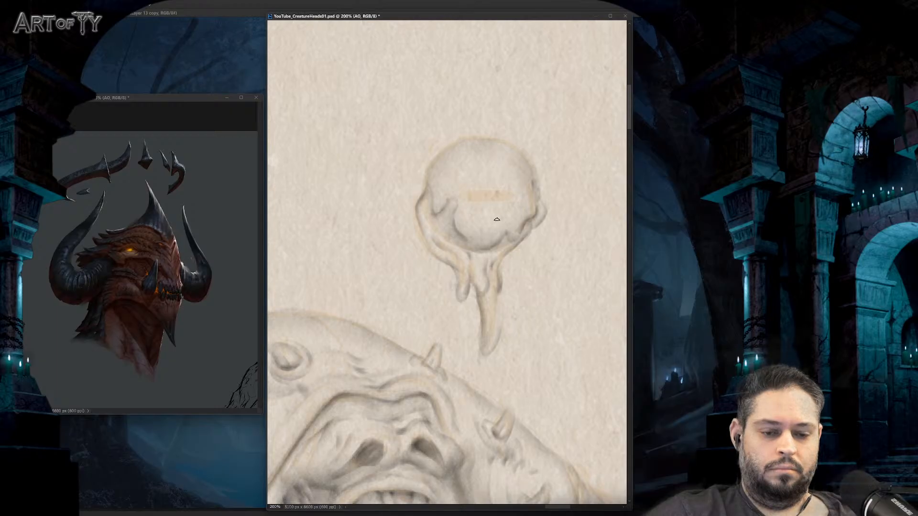
Step: Paint the right-hand eyeball's slit pupil, darken its drips and soften the shading on the left-hand edge of its membrane
left_click_drag(508, 193, 471, 193)
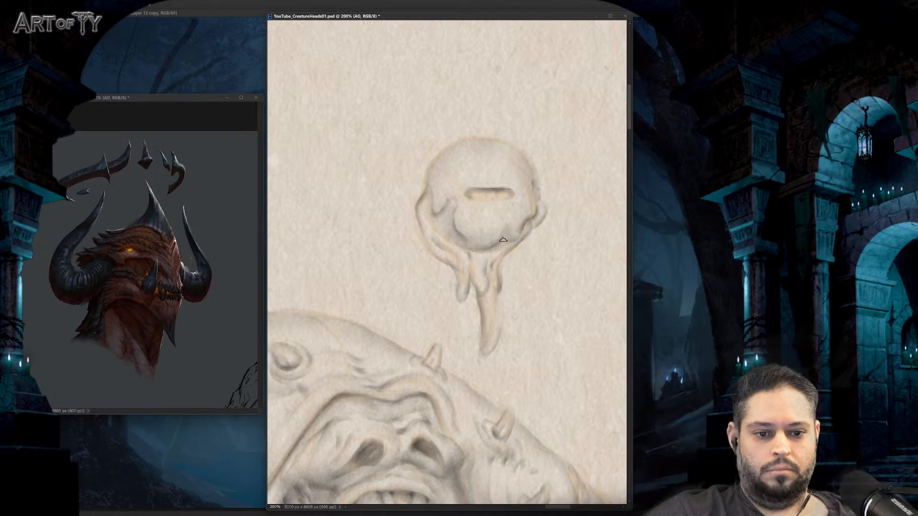
mouse_move(480, 289)
left_mouse_down()
mouse_move(487, 257)
mouse_move(487, 273)
mouse_move(533, 232)
mouse_move(511, 252)
mouse_move(454, 259)
mouse_move(433, 244)
mouse_move(474, 267)
mouse_move(450, 261)
mouse_move(462, 287)
mouse_move(467, 269)
mouse_move(491, 308)
mouse_move(479, 301)
mouse_move(490, 347)
mouse_move(501, 269)
mouse_move(490, 329)
left_mouse_up()
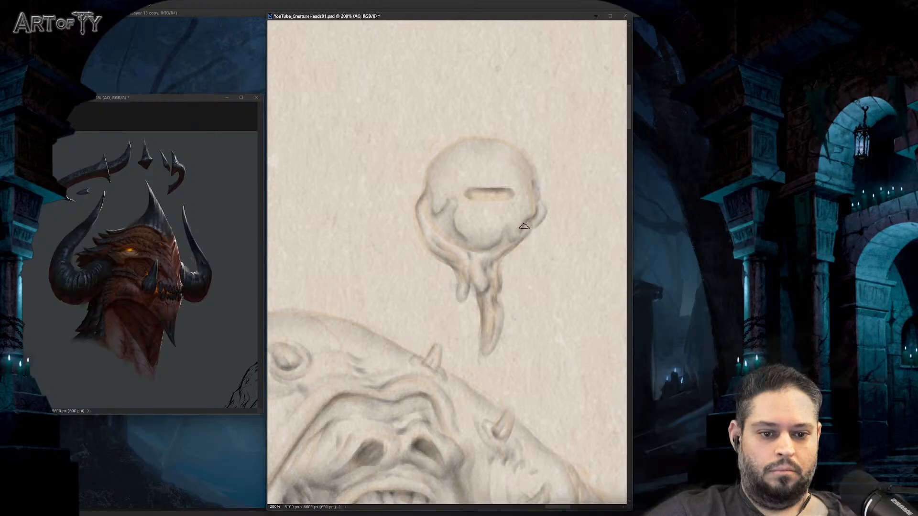
key("bracketright")
key("bracketright")
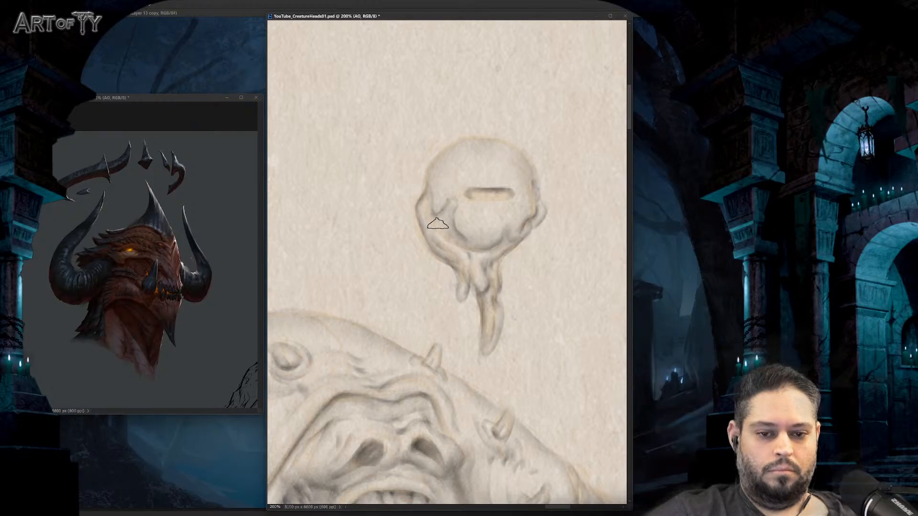
right_click(436, 219)
left_click(422, 206)
key("bracketleft")
key("bracketleft")
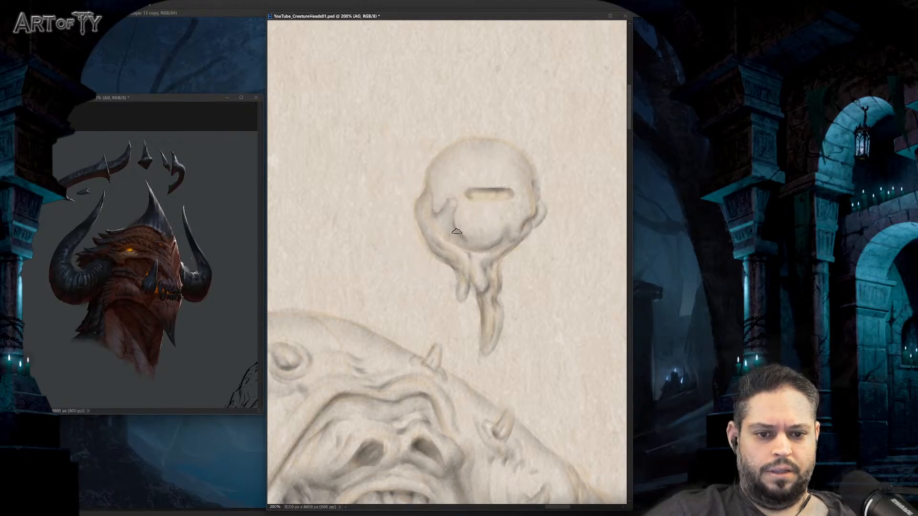
Step: Examine the shading of both eyeballs, the horns, forehead, mouth and right-hand cheek up close and at full view
key("ctrl+minus")
key("ctrl+minus")
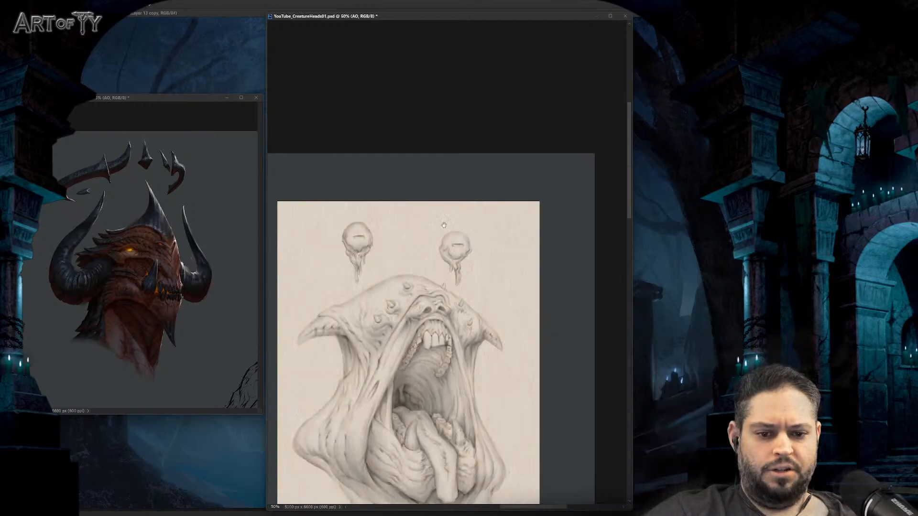
key("ctrl+plus")
key("ctrl+plus")
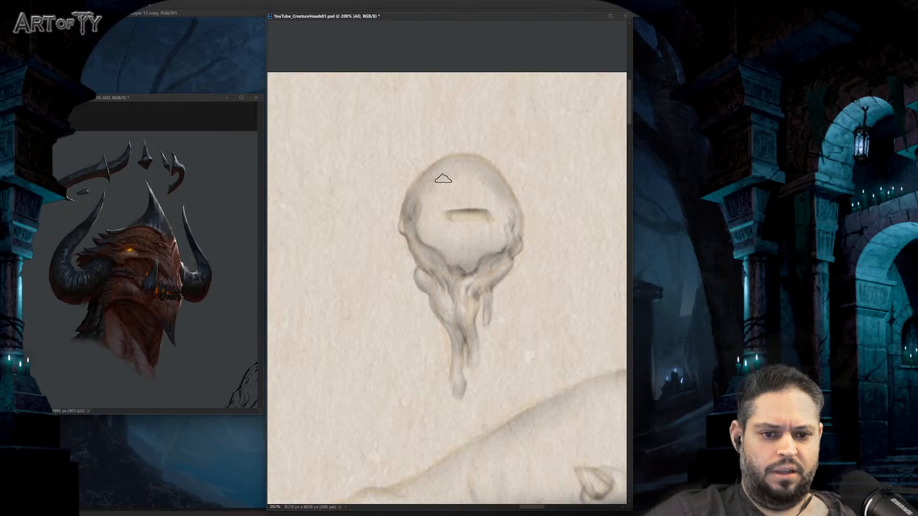
left_click_drag(440, 294, 411, 64)
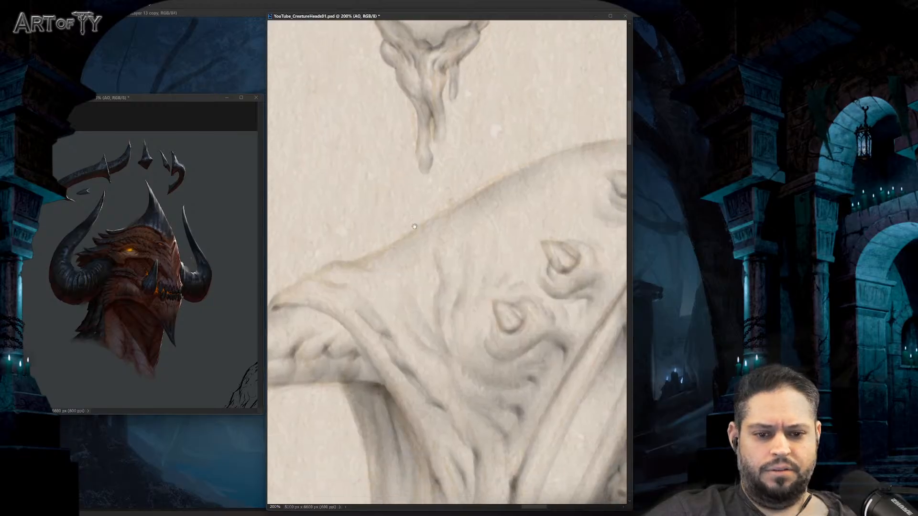
left_click_drag(411, 286, 492, 172)
left_click_drag(381, 227, 458, 227)
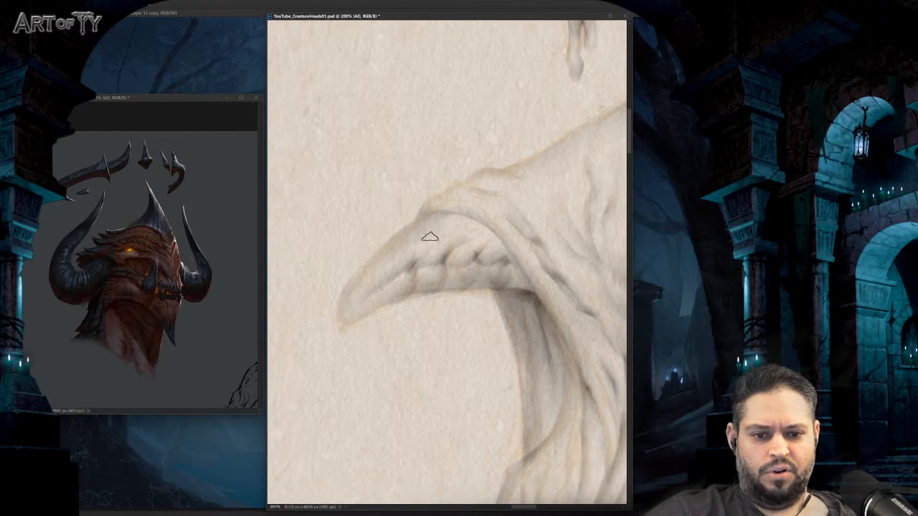
left_click_drag(508, 204, 288, 300)
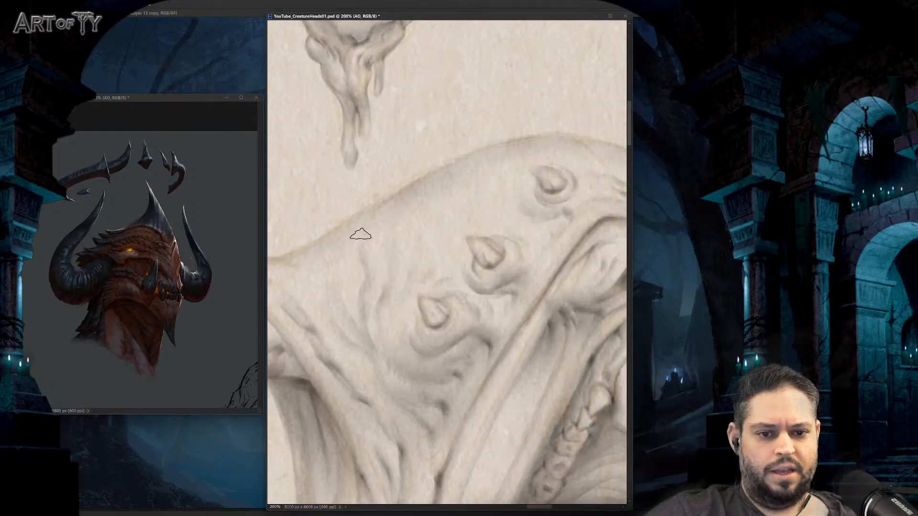
left_click_drag(588, 174, 420, 212)
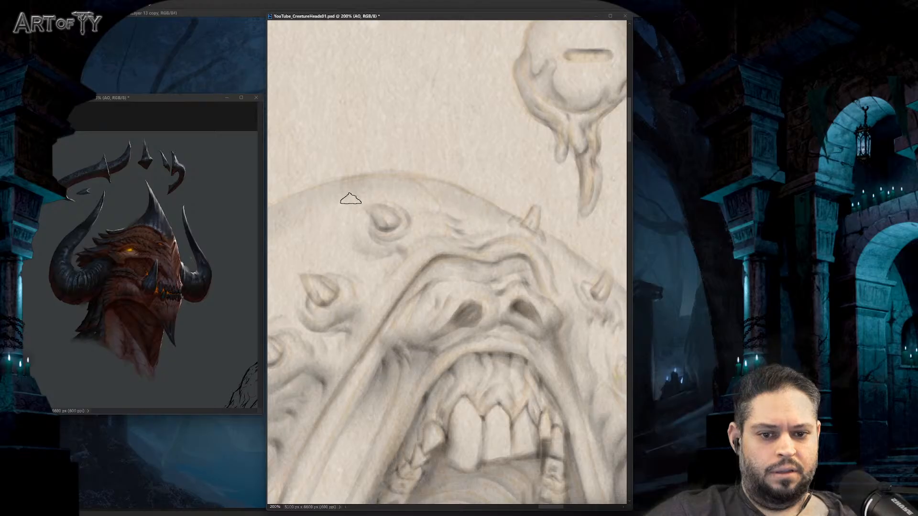
left_click_drag(326, 227, 175, 182)
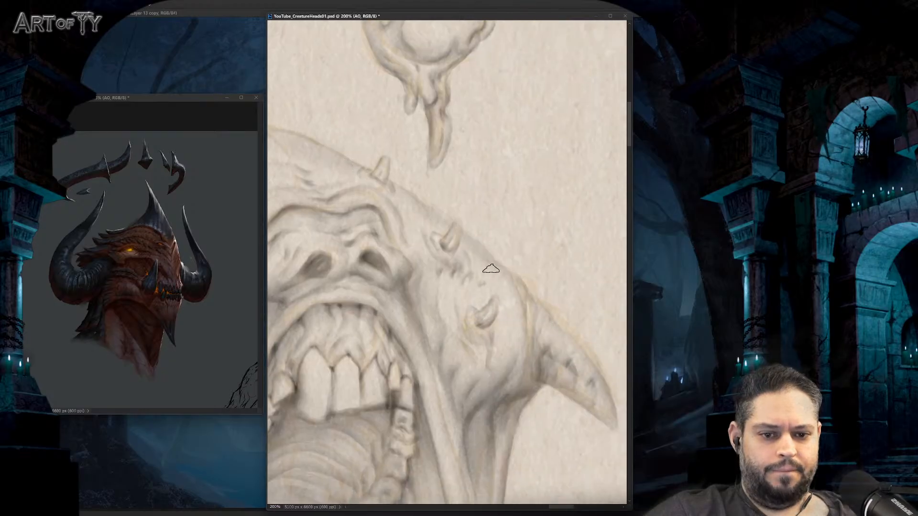
scroll(497, 269, "down", 5)
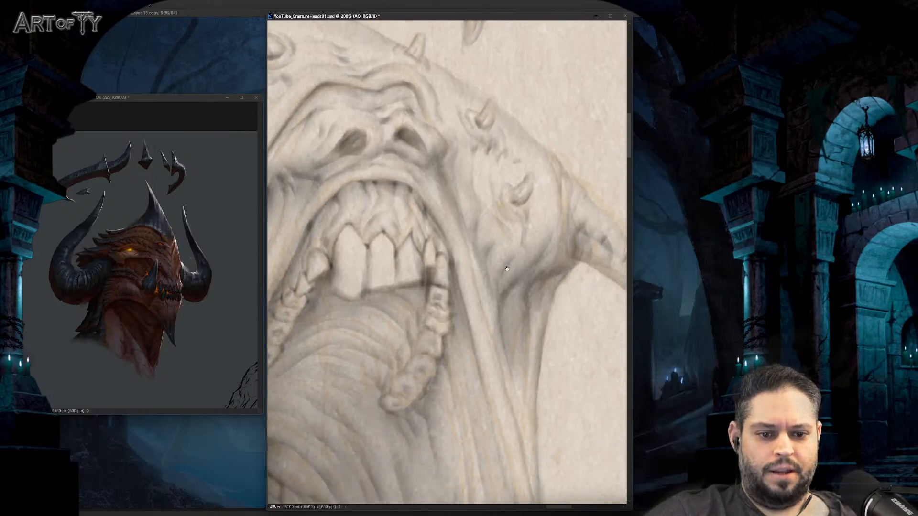
key("ctrl+minus")
left_click_drag(506, 266, 463, 201)
key("ctrl+plus")
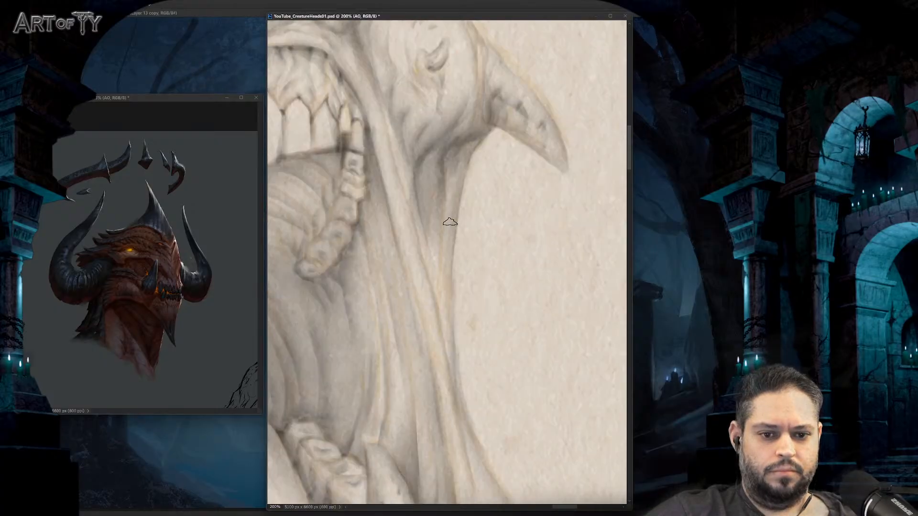
key("ctrl+minus")
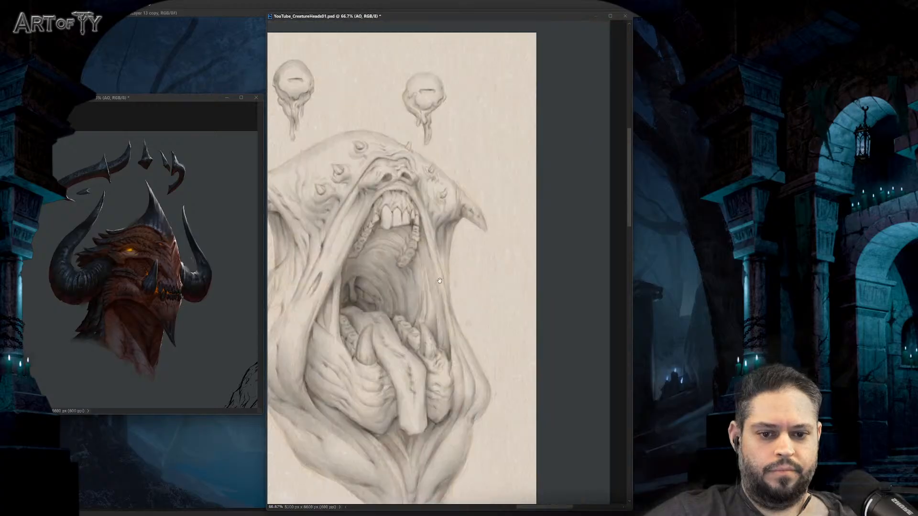
Step: Examine the jaw, chin, left-hand cheek, horn and mouth shading up close and at full view
key("ctrl+plus")
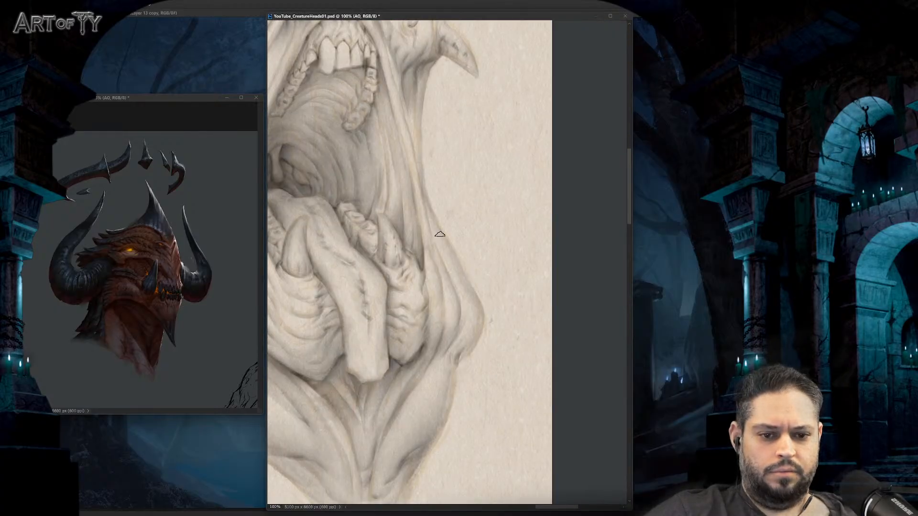
key("ctrl+minus")
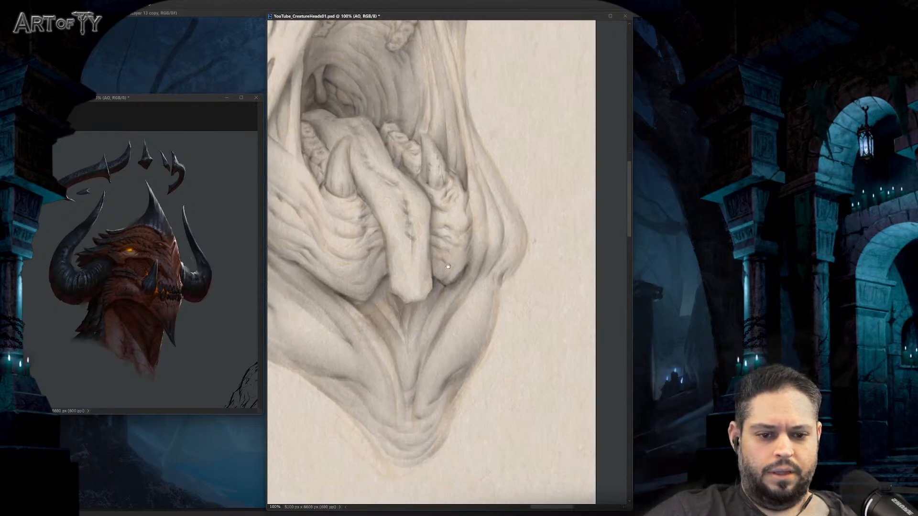
key("h")
key("ctrl+plus")
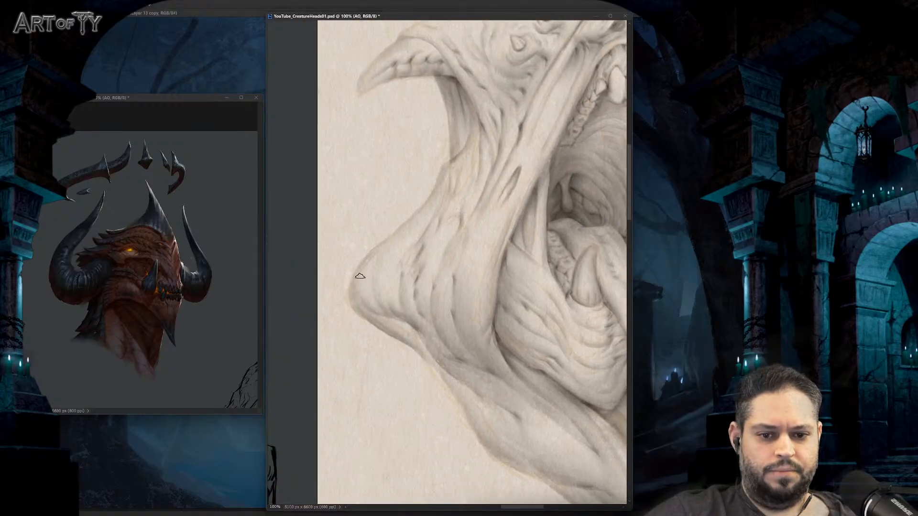
scroll(427, 239, "up", 3)
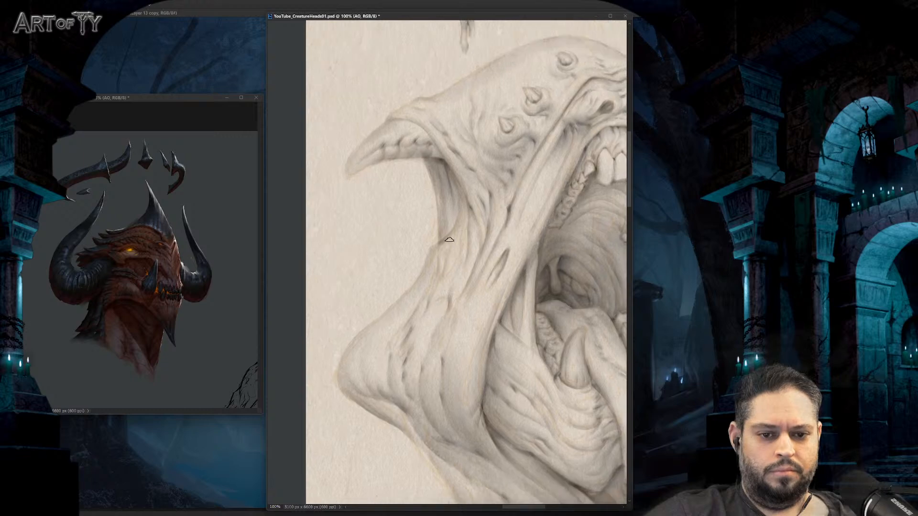
left_click_drag(497, 248, 485, 253)
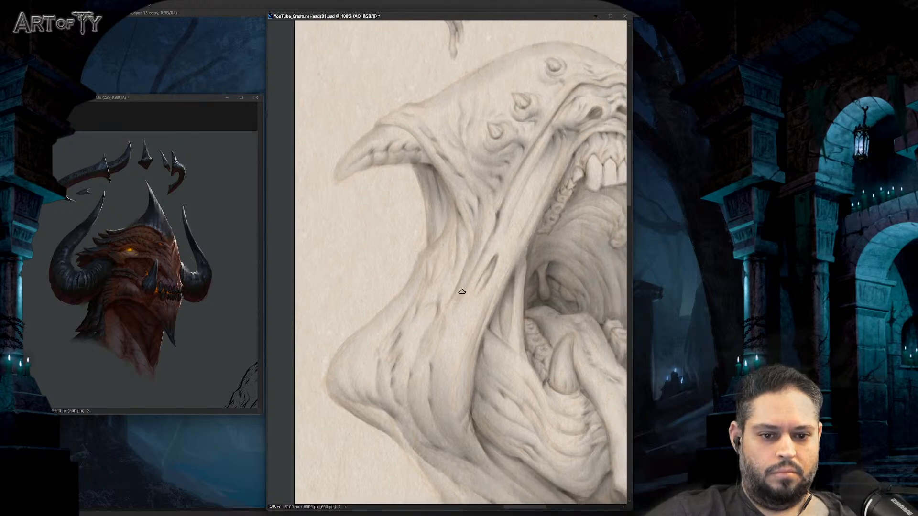
scroll(456, 274, "down", 2)
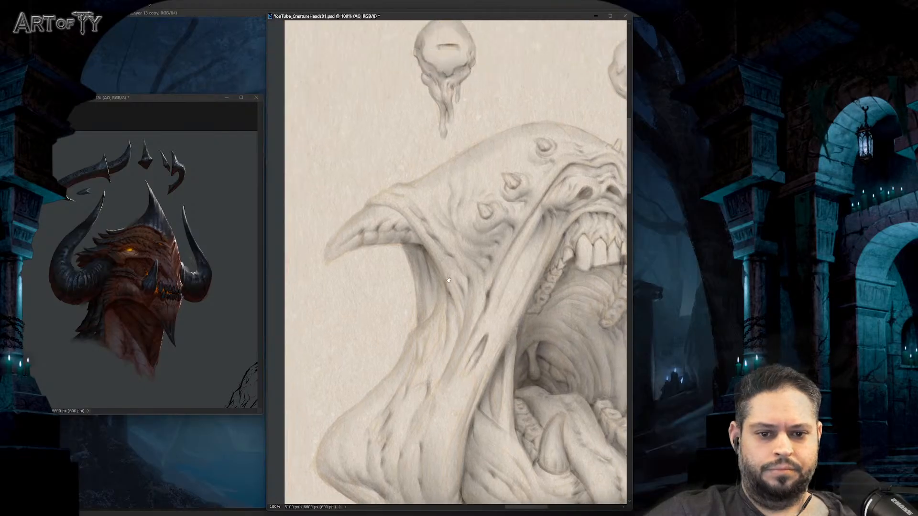
scroll(536, 205, "down", 2)
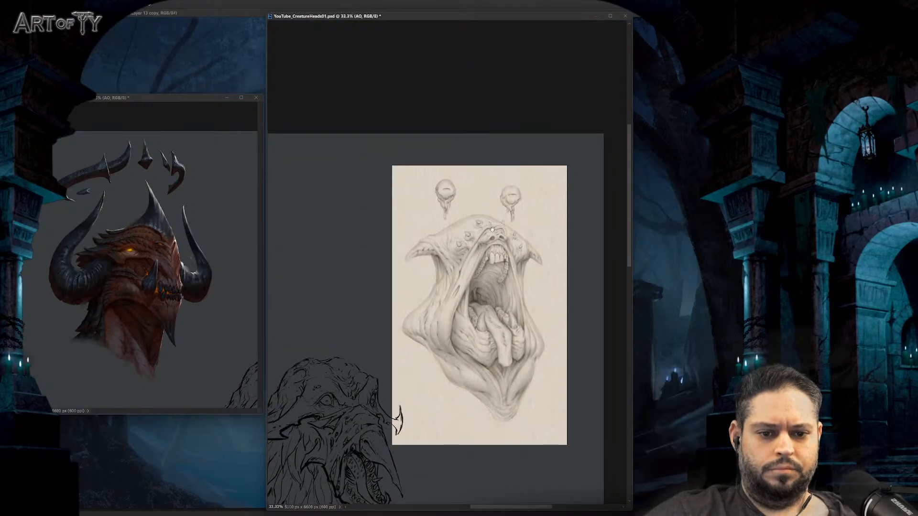
left_click_drag(465, 246, 436, 187)
scroll(436, 186, "up", 1)
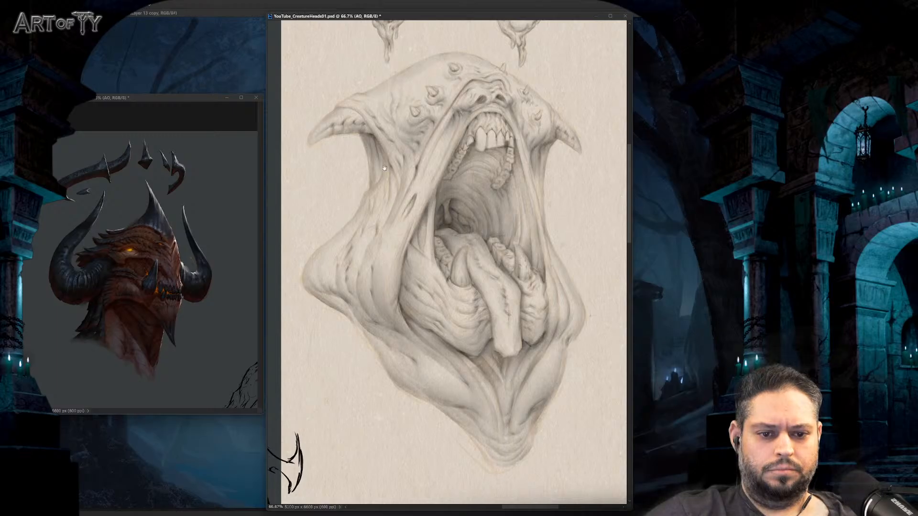
left_click_drag(502, 295, 471, 253)
scroll(471, 253, "up", 1)
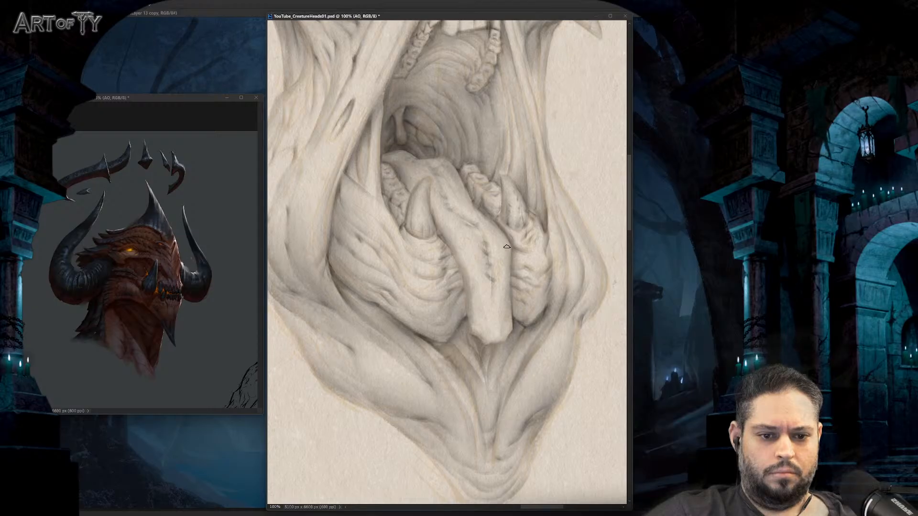
Step: Deepen the shadow beneath the tip of the hanging tongue with a larger brush
key("h")
left_click(517, 288)
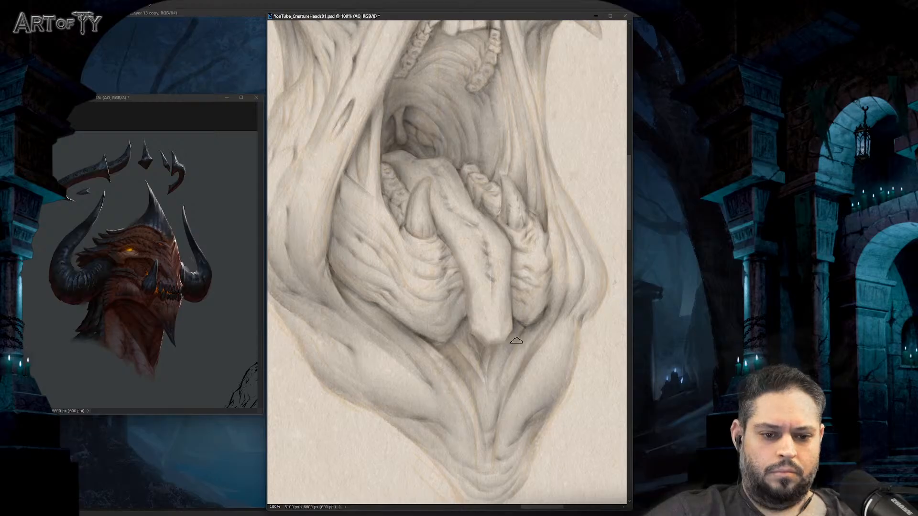
key("bracketright")
key("bracketright")
key("bracketright")
key("bracketright")
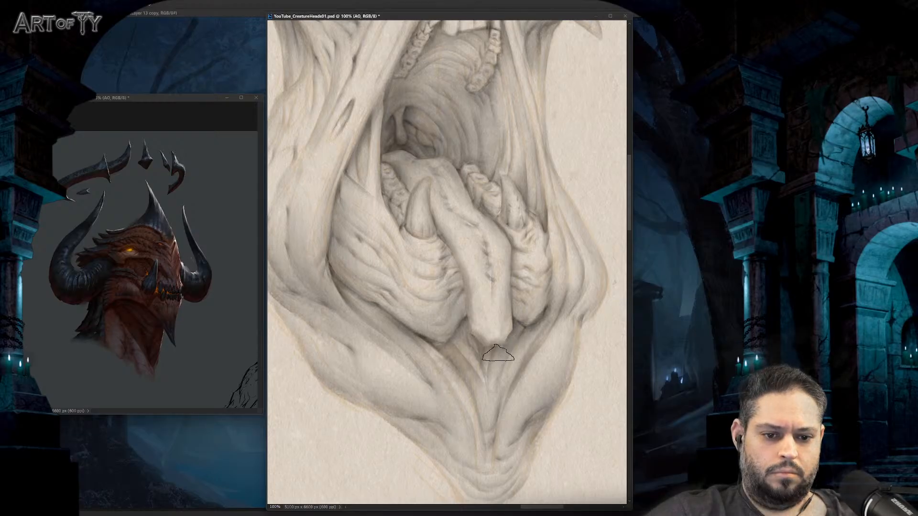
key("bracketright")
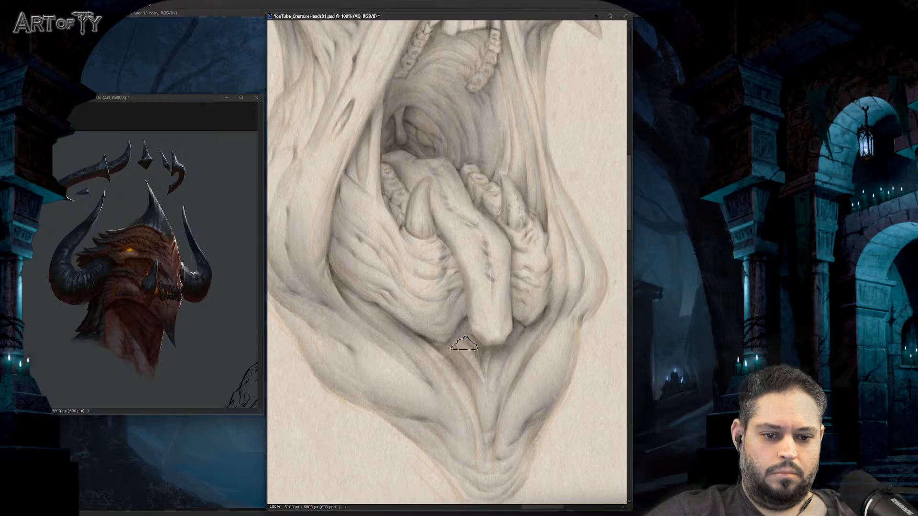
Step: Check the floating eyeballs and forehead up close, and review the overall shading with the full sketch in view
key("ctrl+minus")
key("ctrl+minus")
left_click_drag(533, 273, 493, 224)
key("ctrl+plus")
key("ctrl+plus")
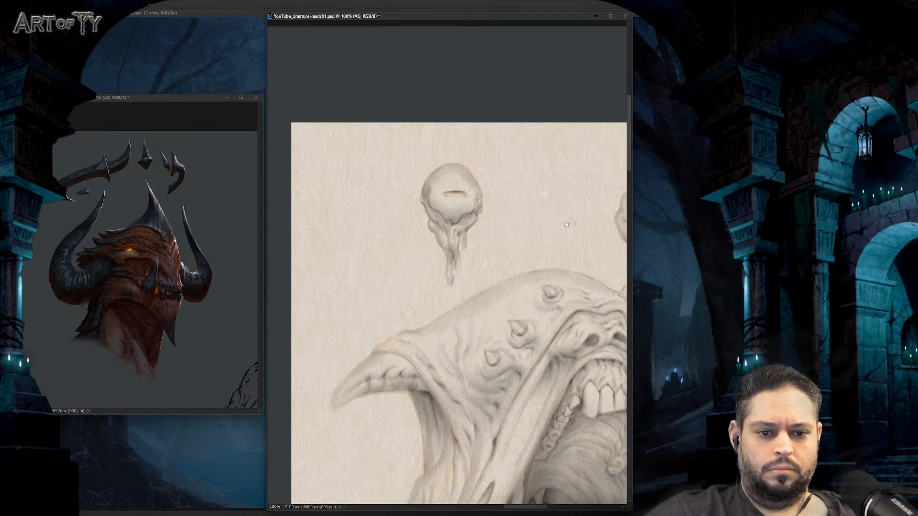
scroll(488, 210, "right", 5)
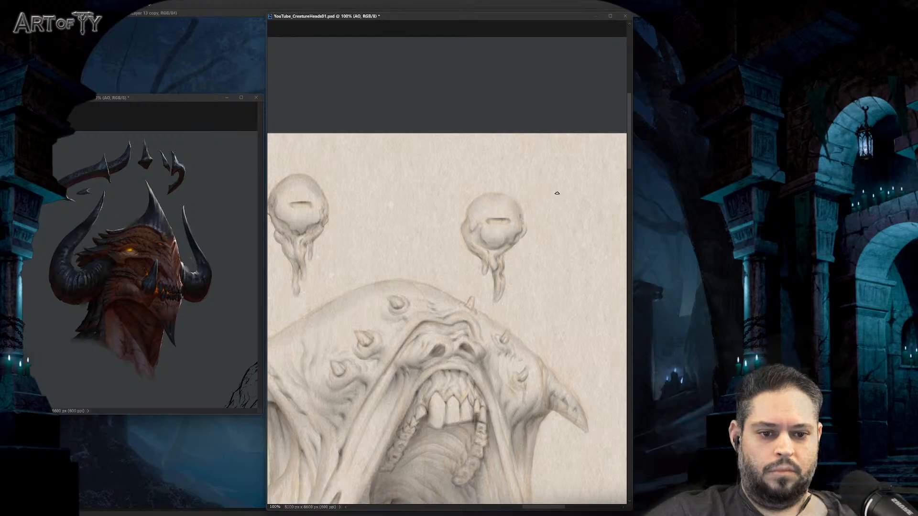
key("ctrl+minus")
key("ctrl+minus")
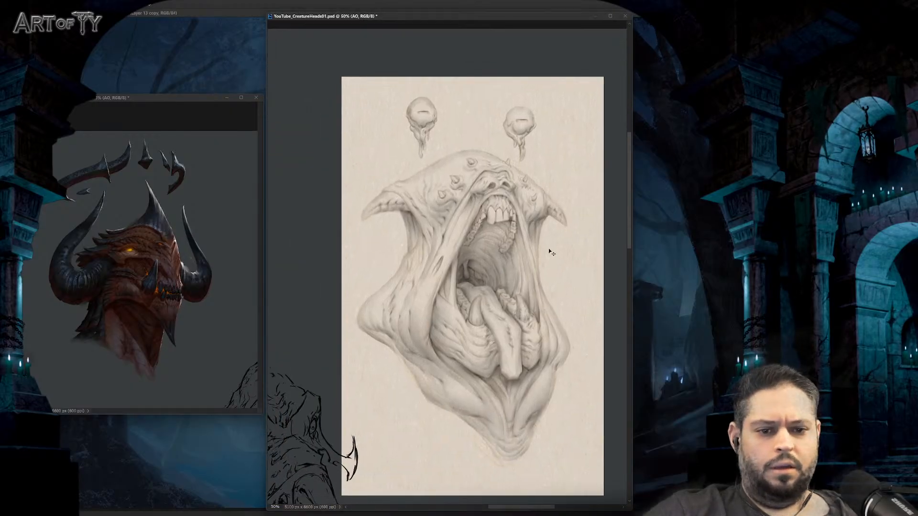
Step: Duplicate the AO layer to intensify the creature's shading, and turn the copy off to compare with the original AO layer
key("ctrl+j")
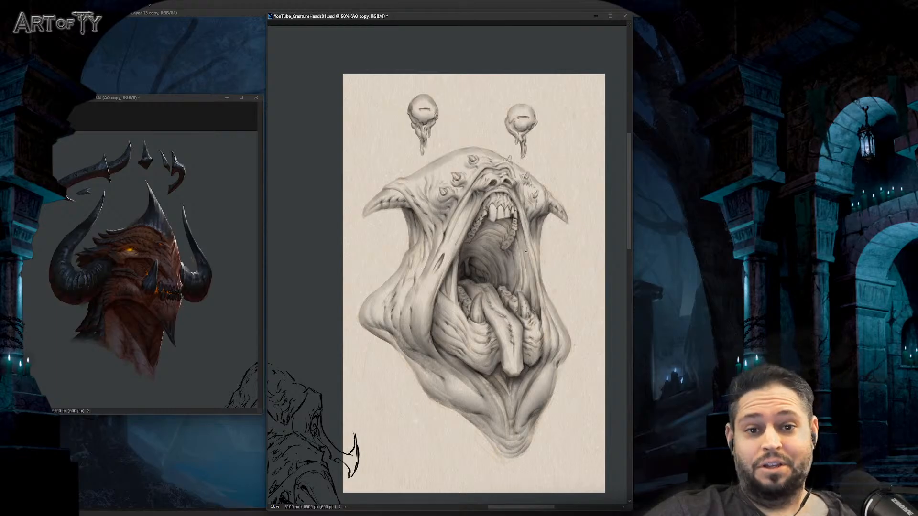
scroll(517, 228, "down", 1)
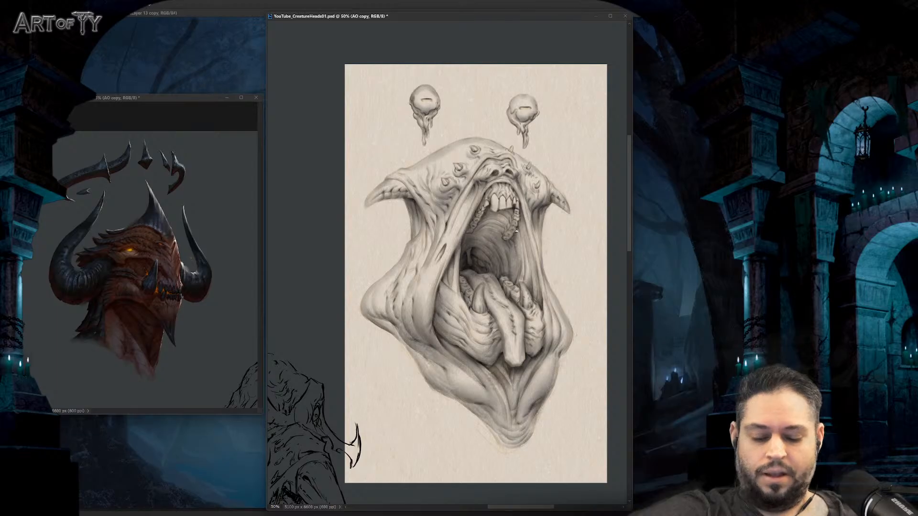
left_click_drag(517, 231, 511, 228)
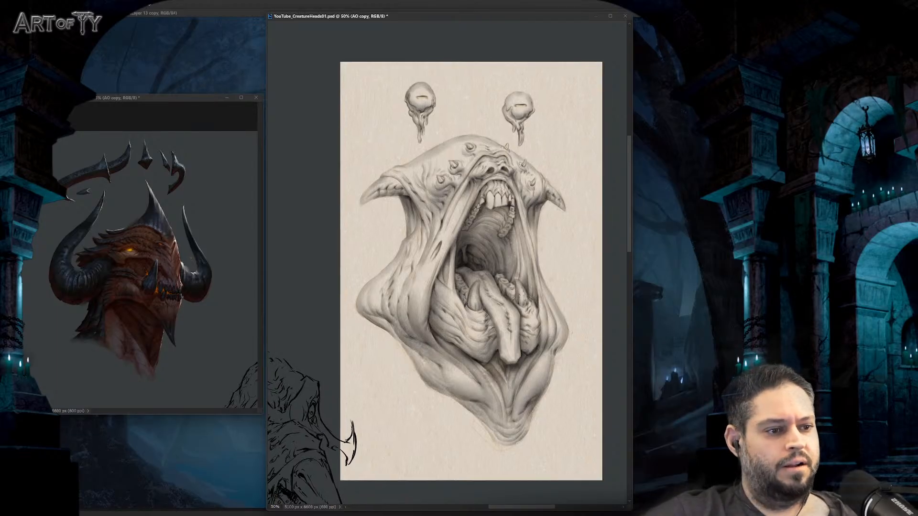
key("Delete")
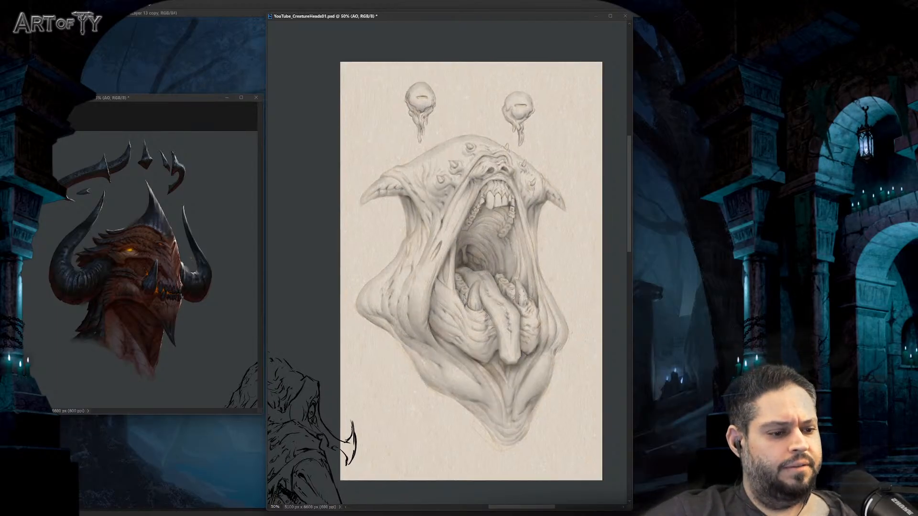
Step: Try tinting the AO shading with a Color Balance adjustment layer
key("alt+bracketright")
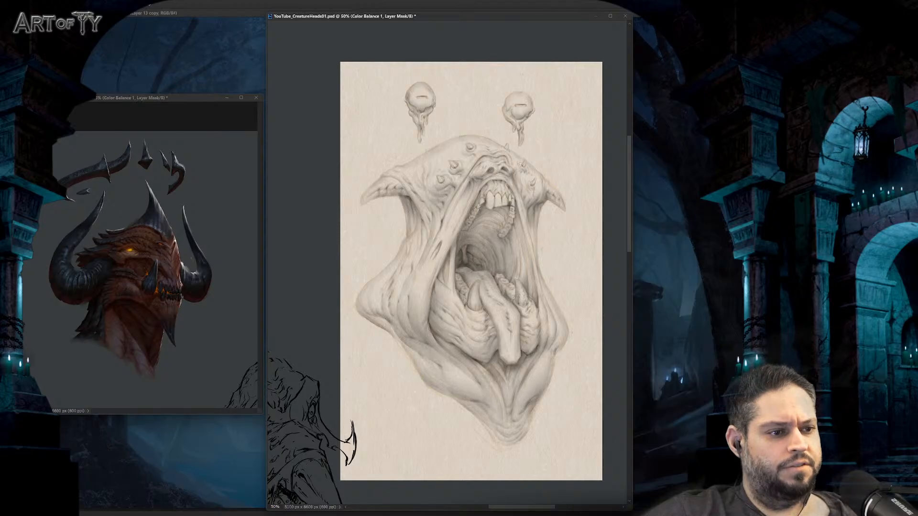
key("ctrl+2")
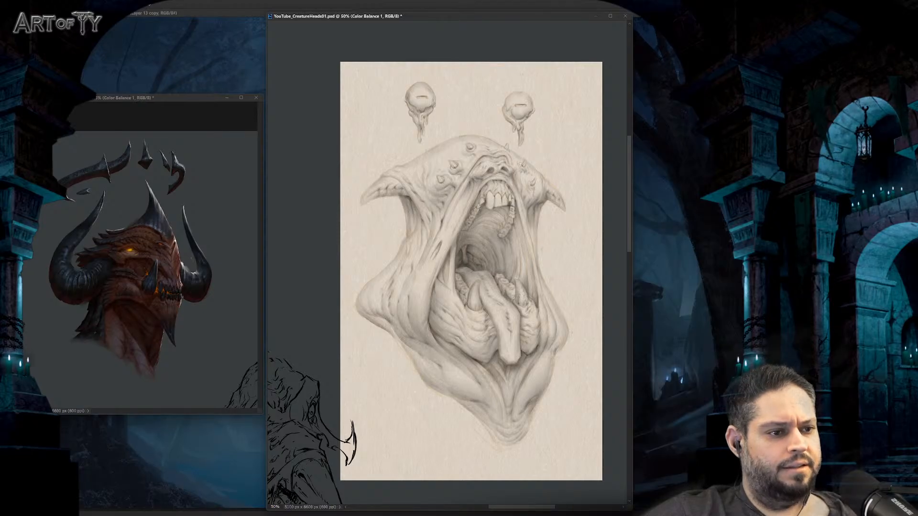
key("alt+bracketleft")
key("alt+bracketright")
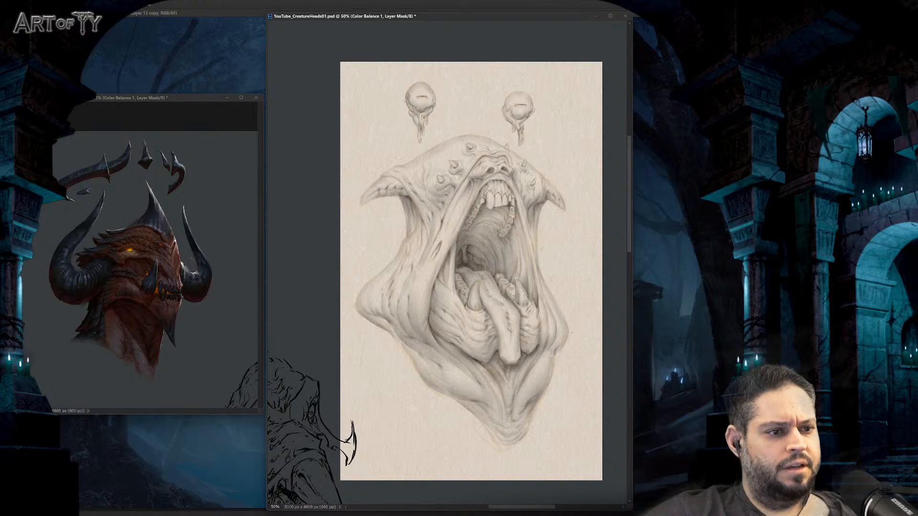
key("ctrl+2")
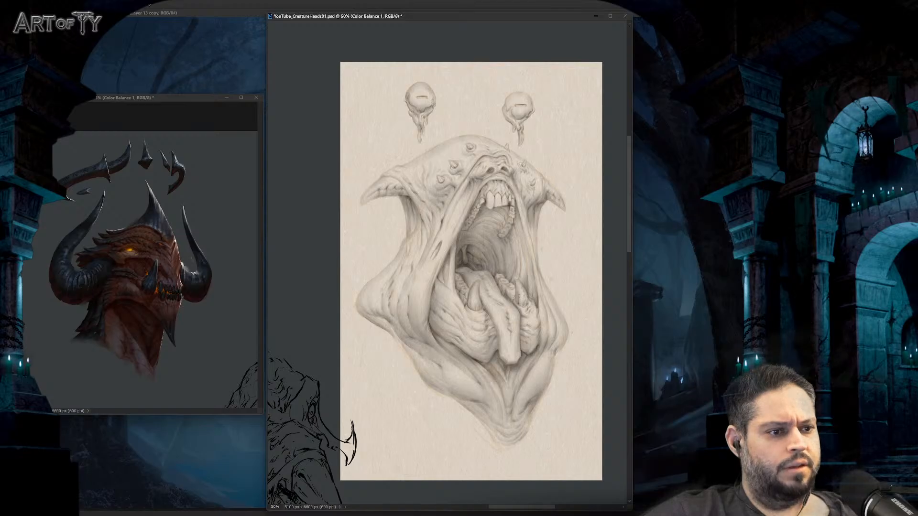
key("alt+bracketleft")
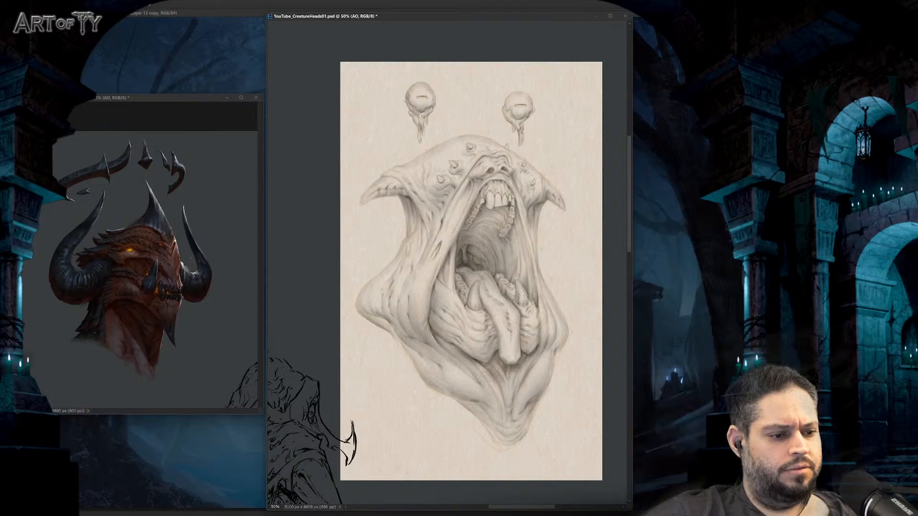
Step: Tint the AO shading reddish brown with a Hue/Saturation adjustment layer and bring back the darker duplicated shading
key("alt+bracketright")
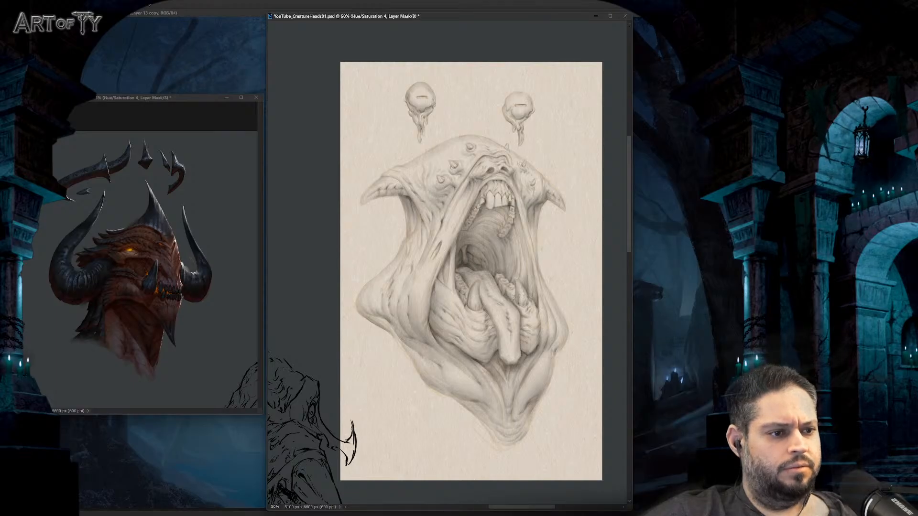
key("ctrl+2")
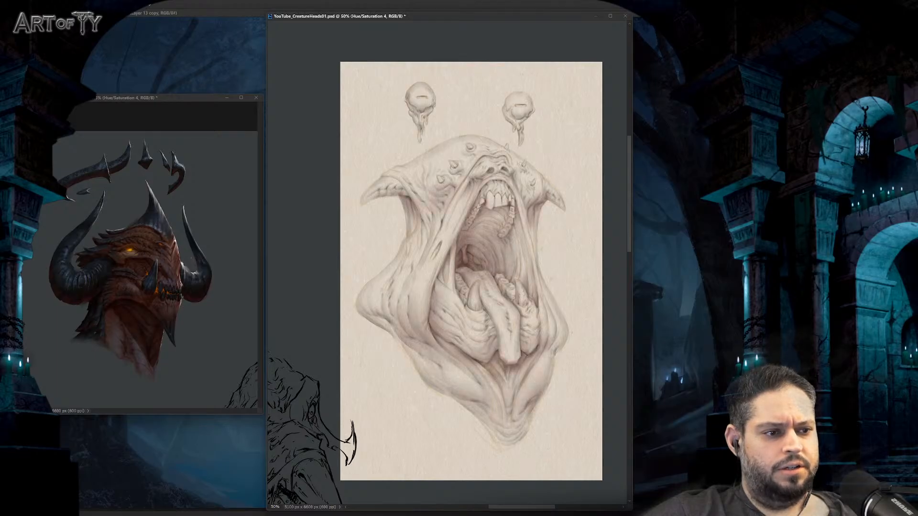
key("Delete")
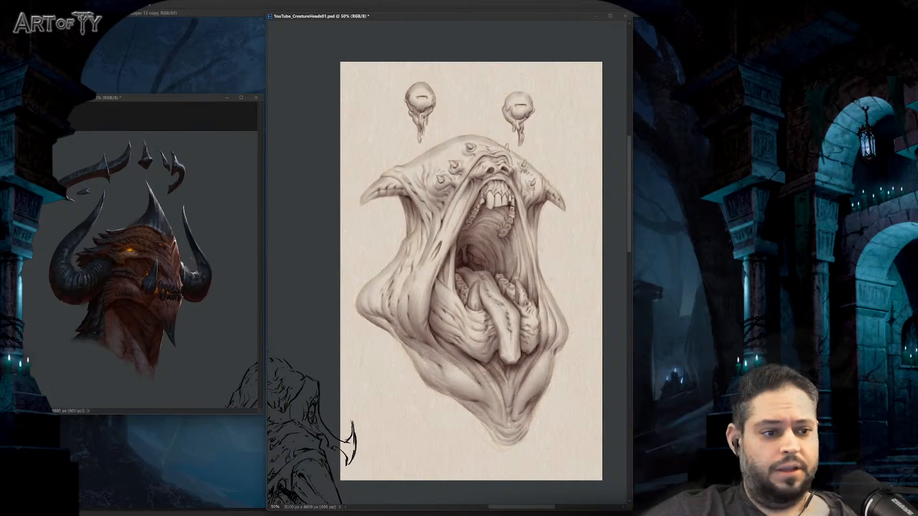
Step: Add a new layer for the creature head and put it in a new group with a Green label and Pass Through mode
key("alt+bracketleft")
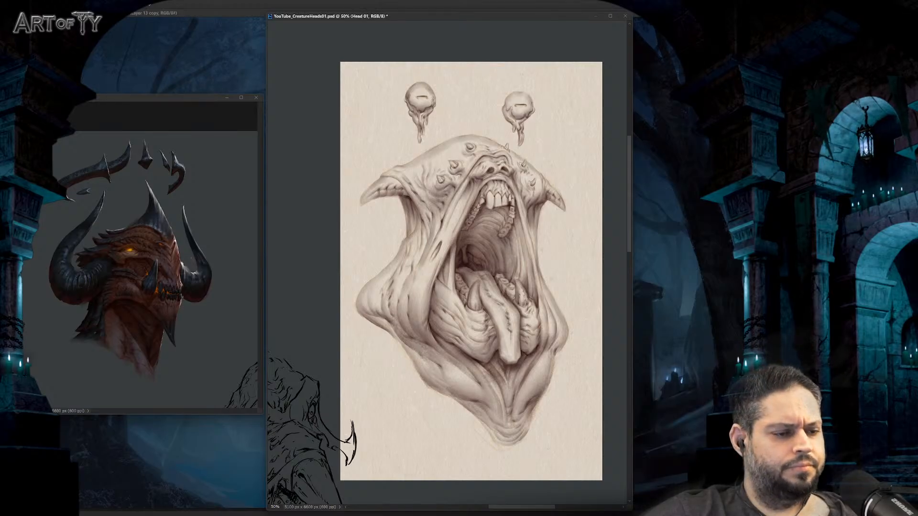
key("alt+bracketright")
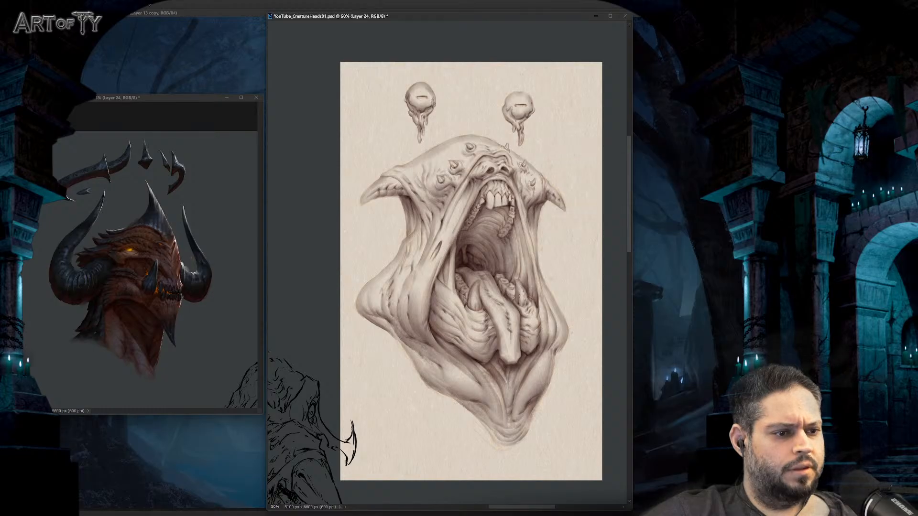
key("alt+bracketleft")
key("alt+bracketright")
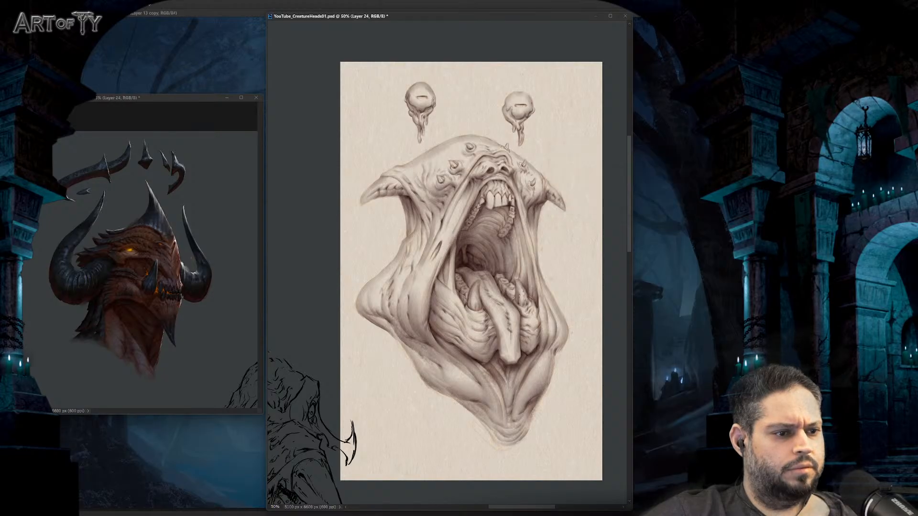
key("ctrl+g")
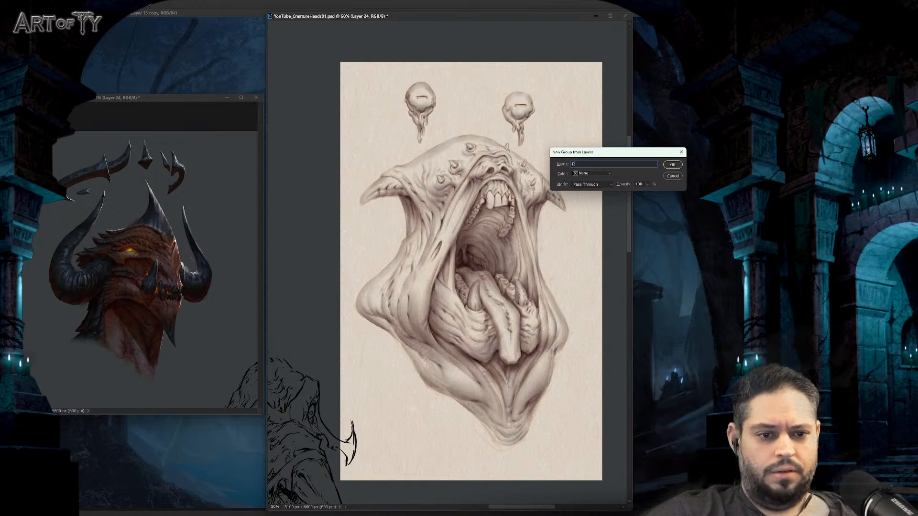
left_click(591, 173)
left_click(588, 209)
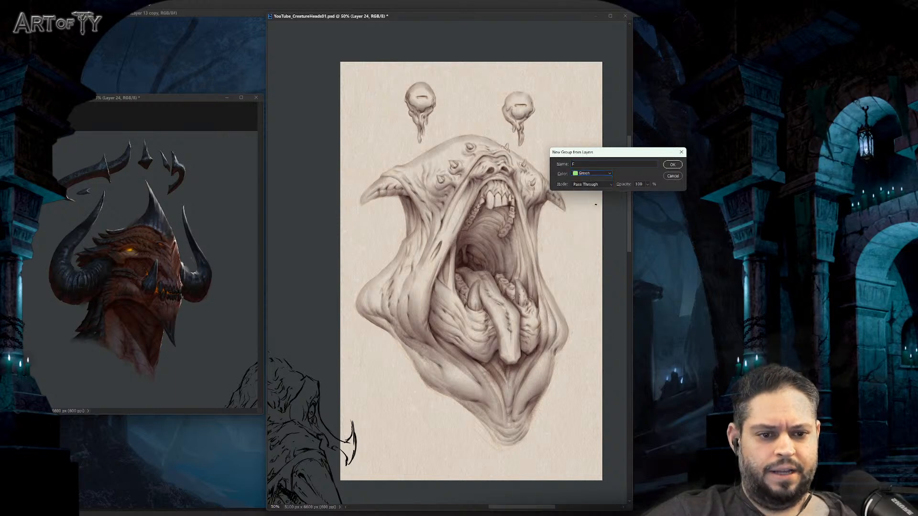
left_click(671, 165)
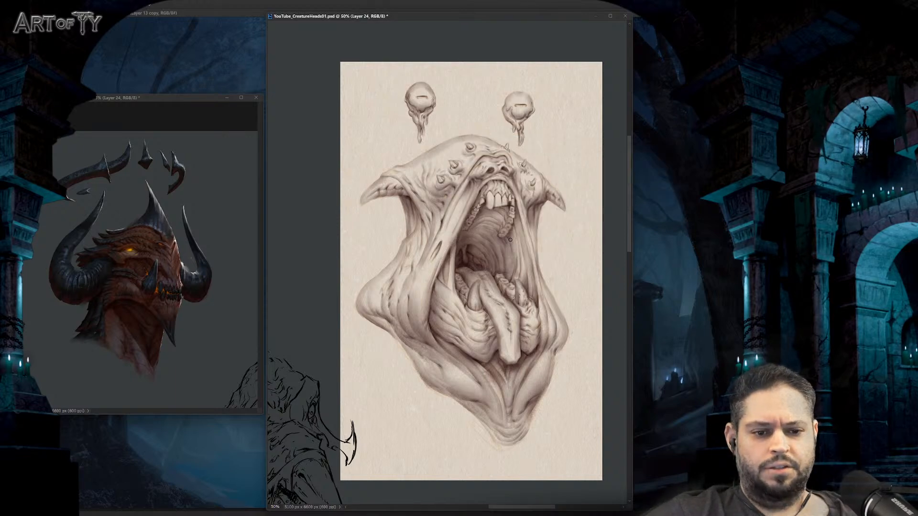
left_click_drag(510, 239, 513, 239)
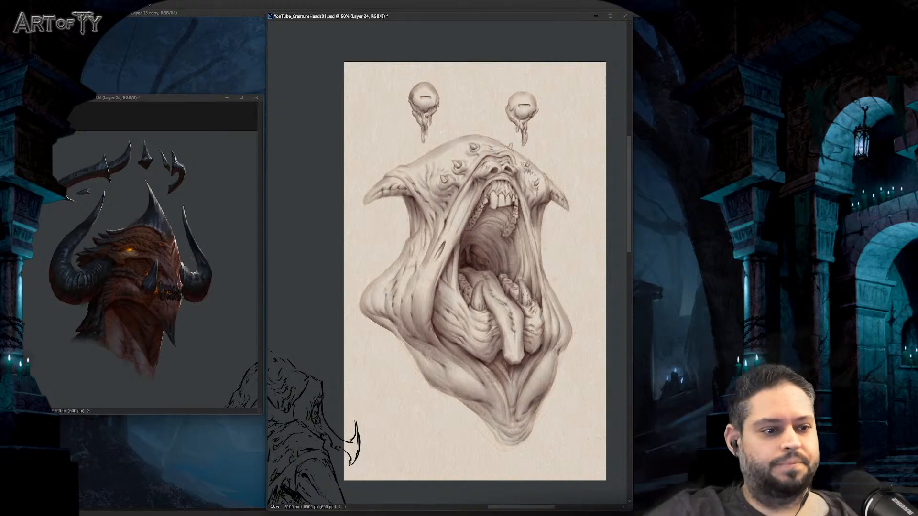
left_click_drag(526, 243, 530, 243)
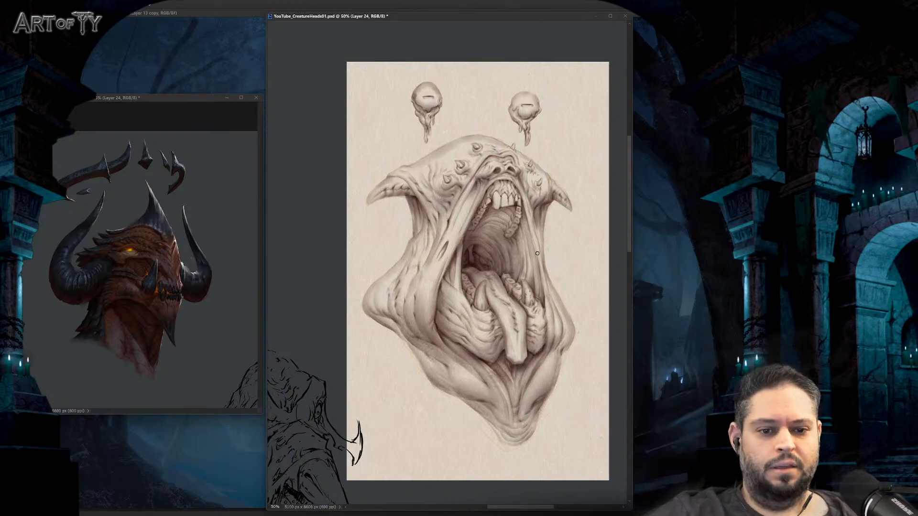
Step: Switch to the FLAT brush preset and try a first stroke at the tip of the creature's left horn
right_click(534, 253)
left_click(536, 291)
left_click_drag(534, 292, 536, 288)
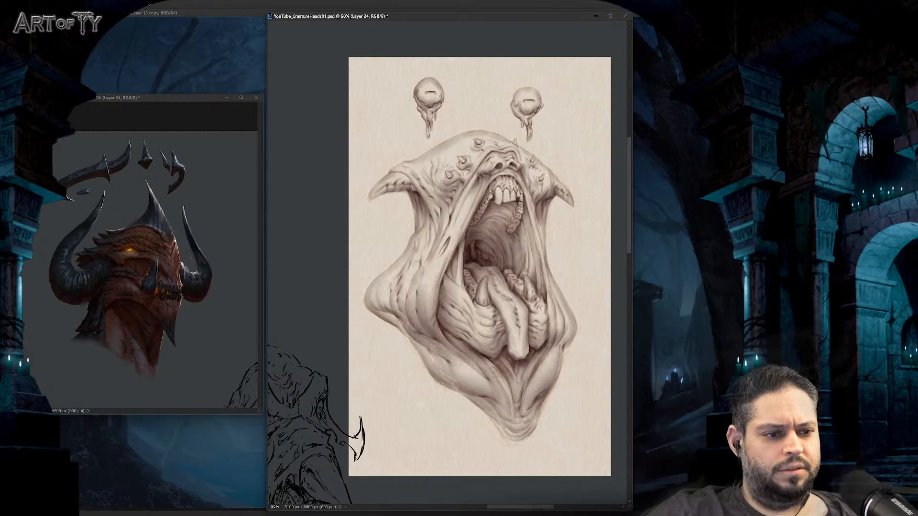
left_click_drag(510, 248, 529, 259)
right_click(530, 260)
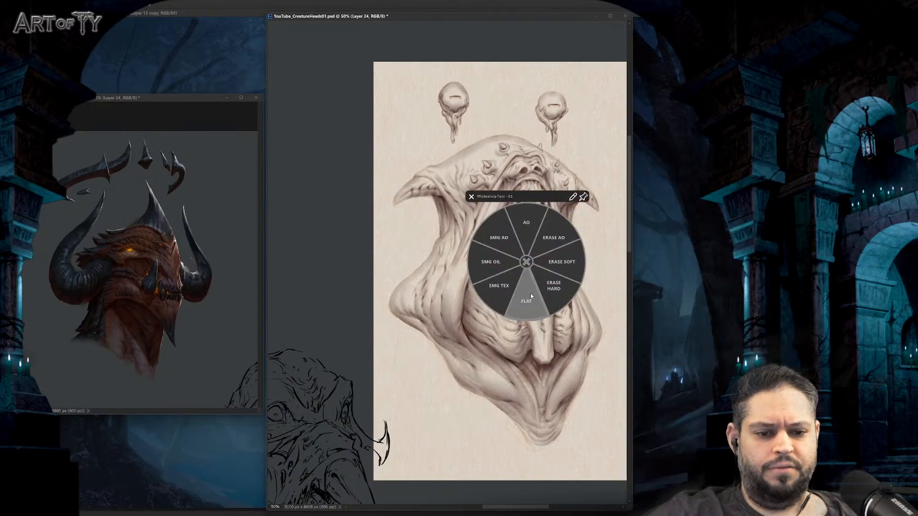
left_click(529, 294)
key("ctrl+plus")
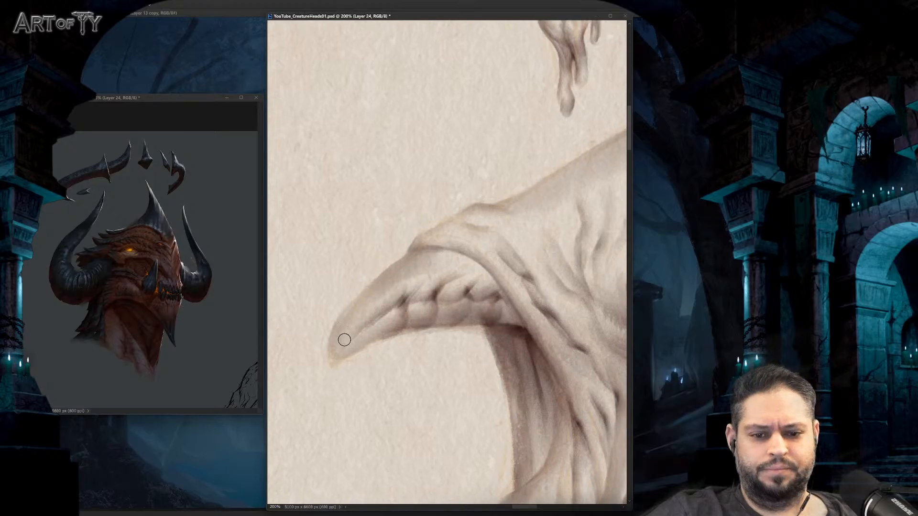
left_click_drag(344, 338, 365, 301)
key("ctrl+z")
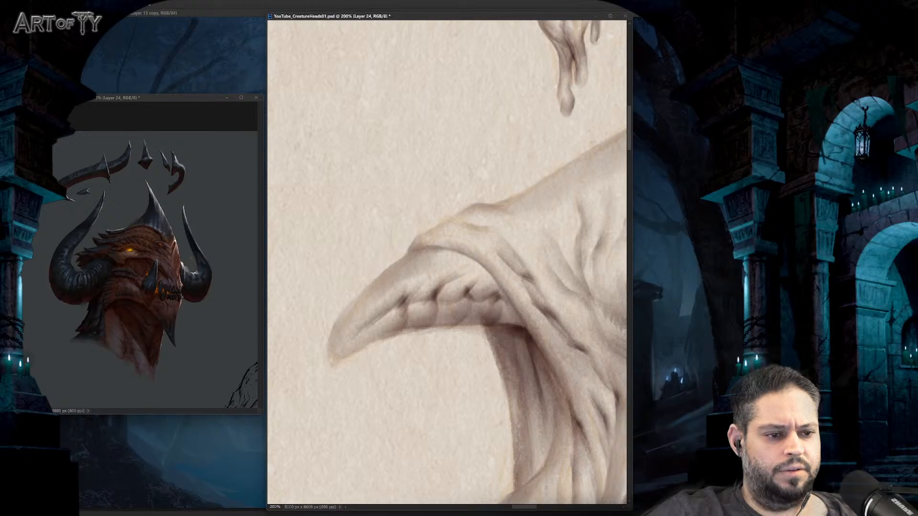
Step: Trace the upper edge of the left horn up to the brow with a mauve flat-brush line
left_click_drag(488, 239, 411, 289)
mouse_move(329, 350)
left_mouse_down()
mouse_move(335, 324)
mouse_move(365, 292)
mouse_move(472, 206)
mouse_move(516, 206)
left_mouse_up()
key("e")
mouse_move(497, 250)
left_mouse_down()
mouse_move(430, 297)
mouse_move(432, 281)
left_mouse_up()
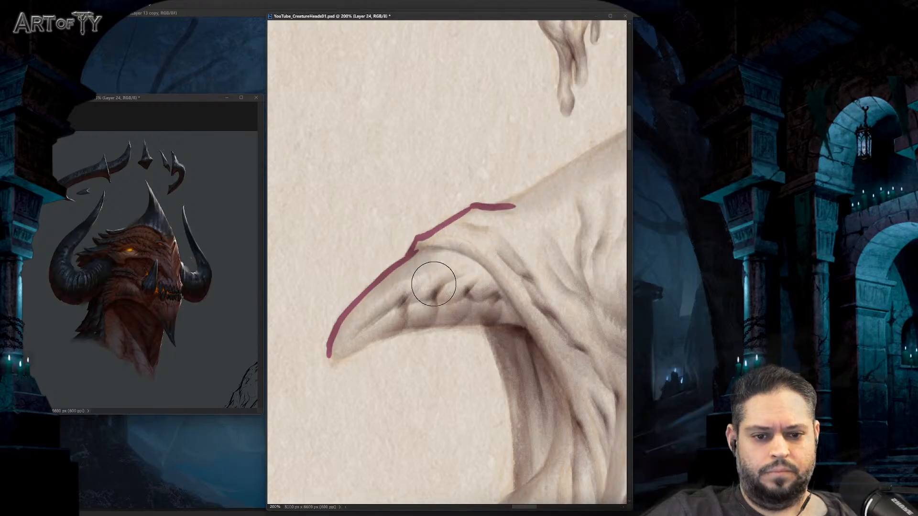
Step: Continue the mauve outline under the left horn, down the neck and cheek, and along the jaw to the chin
scroll(432, 280, "down", 3)
mouse_move(322, 278)
left_mouse_down()
mouse_move(419, 245)
mouse_move(457, 241)
mouse_move(487, 260)
mouse_move(436, 222)
mouse_move(469, 260)
mouse_move(453, 211)
mouse_move(476, 332)
mouse_move(470, 269)
mouse_move(473, 377)
mouse_move(507, 234)
mouse_move(469, 301)
mouse_move(504, 225)
left_mouse_up()
left_click_drag(353, 377, 512, 220)
mouse_move(358, 390)
left_mouse_down()
mouse_move(371, 246)
mouse_move(359, 266)
mouse_move(369, 313)
mouse_move(437, 356)
mouse_move(361, 352)
mouse_move(435, 399)
mouse_move(369, 319)
mouse_move(459, 422)
mouse_move(397, 285)
mouse_move(446, 364)
mouse_move(480, 391)
mouse_move(358, 329)
mouse_move(478, 399)
left_mouse_up()
mouse_move(478, 399)
left_mouse_down()
mouse_move(361, 309)
mouse_move(425, 370)
mouse_move(458, 375)
mouse_move(466, 389)
left_mouse_up()
mouse_move(466, 390)
left_mouse_down()
mouse_move(422, 327)
mouse_move(373, 283)
mouse_move(432, 359)
mouse_move(458, 382)
mouse_move(497, 395)
mouse_move(408, 413)
mouse_move(426, 412)
mouse_move(458, 383)
mouse_move(493, 286)
mouse_move(447, 401)
left_mouse_up()
Step: Outline the right side of the jaw from the chin up around the bulging cheek in mauve
mouse_move(435, 433)
left_mouse_down()
mouse_move(442, 399)
mouse_move(511, 293)
mouse_move(481, 379)
left_mouse_up()
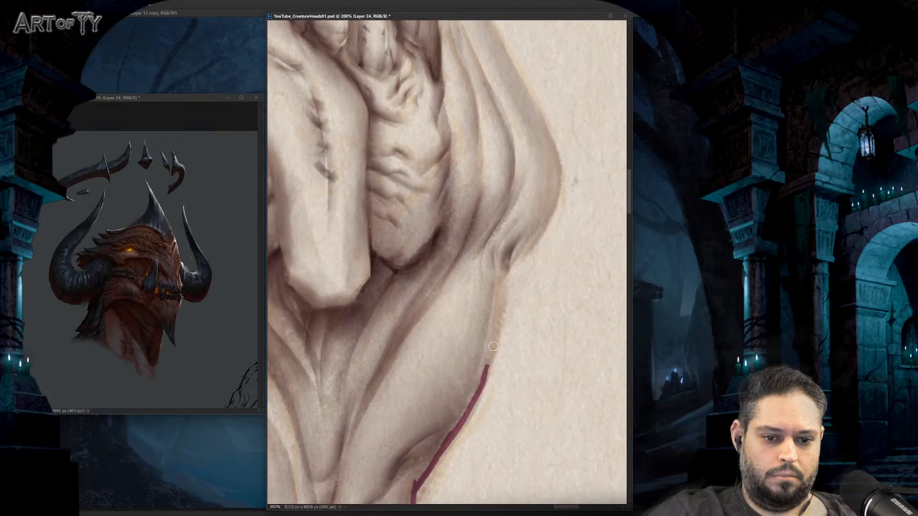
left_click_drag(493, 346, 506, 268)
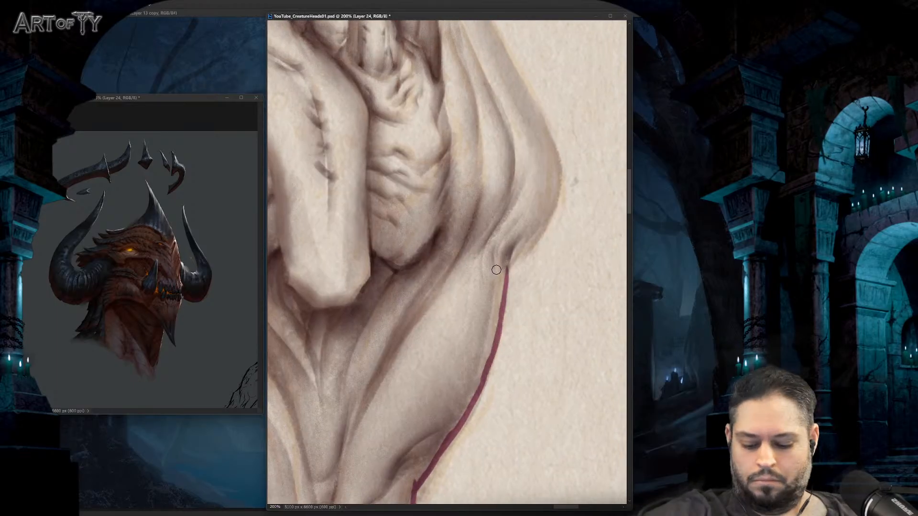
left_click_drag(479, 152, 453, 202)
mouse_move(478, 329)
left_mouse_down()
mouse_move(526, 265)
mouse_move(531, 211)
mouse_move(504, 403)
mouse_move(468, 329)
mouse_move(502, 429)
mouse_move(448, 330)
mouse_move(469, 383)
left_mouse_up()
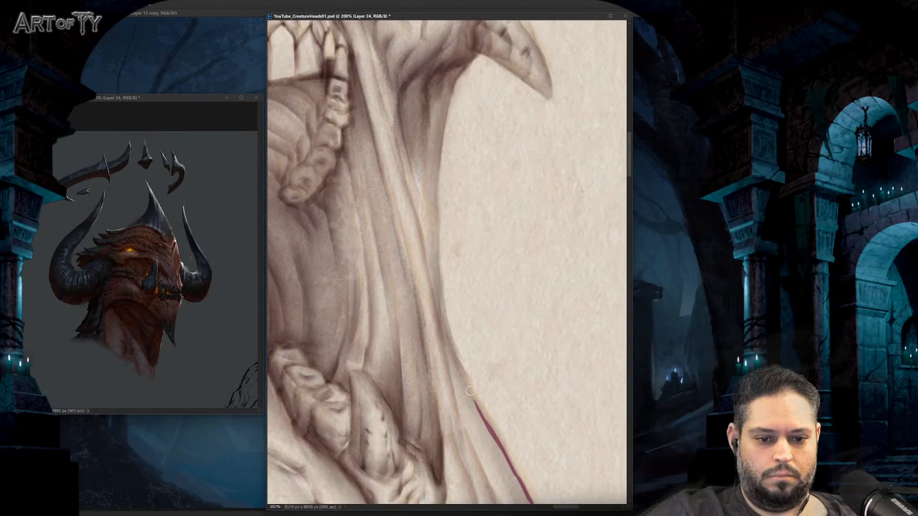
Step: Trace the right side of the neck and both edges of the right horn in mauve
left_click_drag(485, 427, 454, 356)
mouse_move(471, 398)
left_mouse_down()
mouse_move(444, 311)
mouse_move(462, 409)
mouse_move(450, 299)
mouse_move(451, 277)
mouse_move(454, 334)
mouse_move(464, 244)
left_mouse_up()
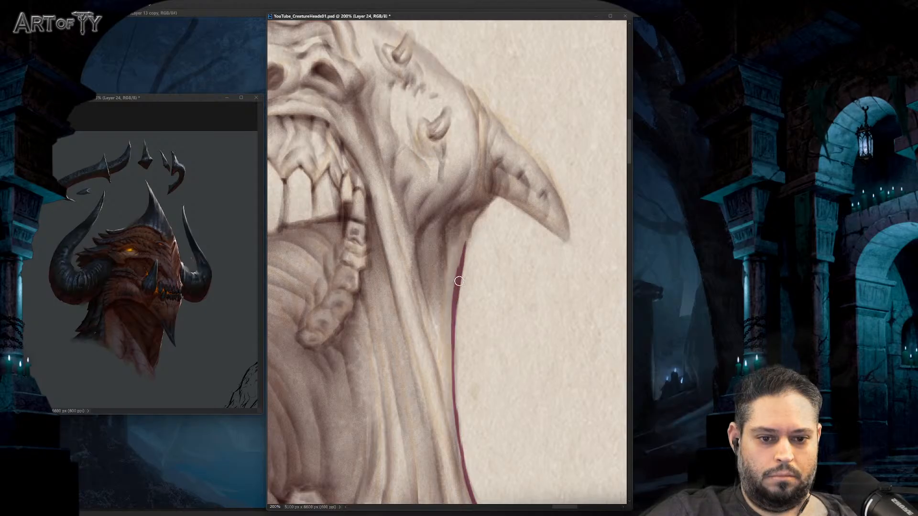
mouse_move(459, 281)
left_mouse_down()
mouse_move(474, 216)
mouse_move(470, 222)
mouse_move(499, 185)
mouse_move(439, 296)
mouse_move(508, 343)
left_mouse_up()
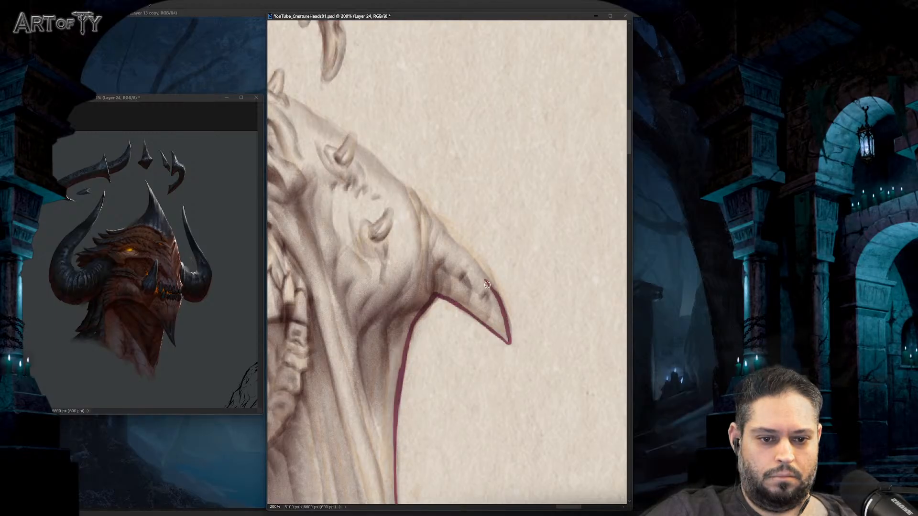
left_click_drag(480, 272, 477, 266)
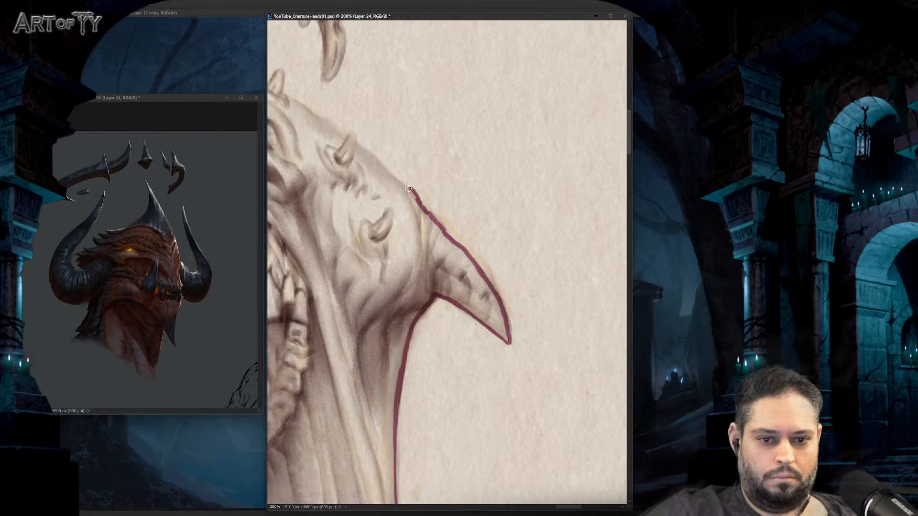
mouse_move(406, 185)
left_mouse_down()
mouse_move(425, 330)
mouse_move(442, 326)
mouse_move(420, 305)
mouse_move(488, 377)
mouse_move(453, 345)
left_mouse_up()
Step: Outline the right side of the forehead, following the small spikes that stick out of it
key("ctrl+plus")
left_click_drag(413, 323, 392, 314)
mouse_move(393, 314)
left_mouse_down()
mouse_move(455, 381)
mouse_move(409, 350)
mouse_move(412, 323)
left_mouse_up()
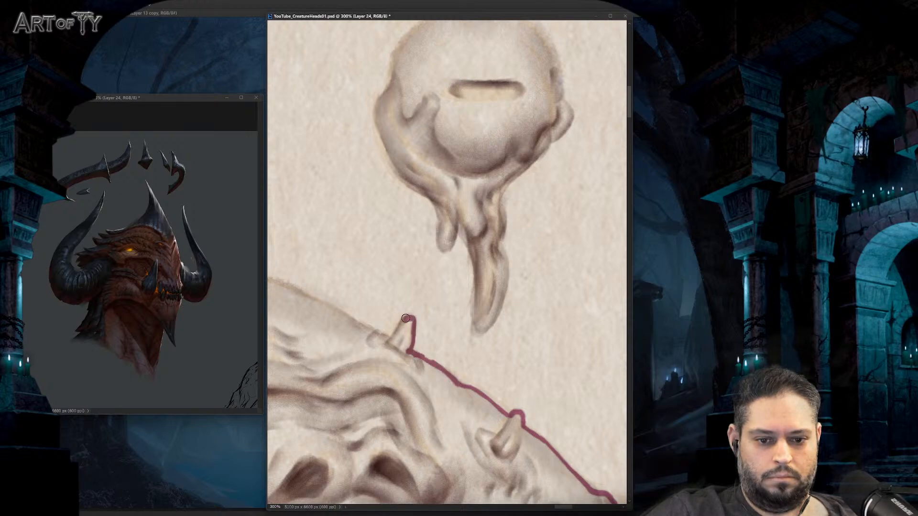
mouse_move(396, 332)
left_mouse_down()
mouse_move(412, 322)
mouse_move(461, 372)
mouse_move(432, 380)
mouse_move(440, 388)
mouse_move(397, 360)
left_mouse_up()
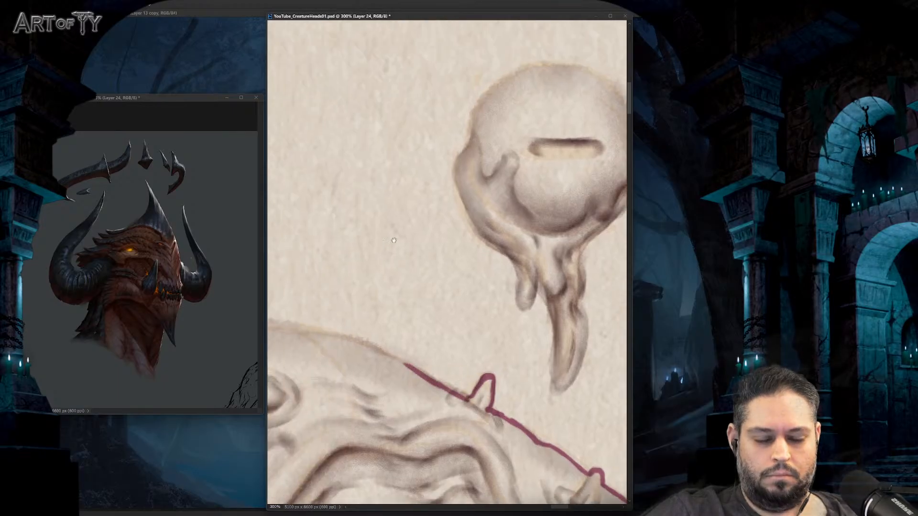
Step: Close the head's outline by tracing the crown from the forehead spikes over to the left horn
left_click_drag(300, 307, 412, 178)
mouse_move(363, 195)
left_mouse_down()
mouse_move(416, 197)
mouse_move(496, 224)
left_mouse_up()
scroll(382, 235, "left", 5)
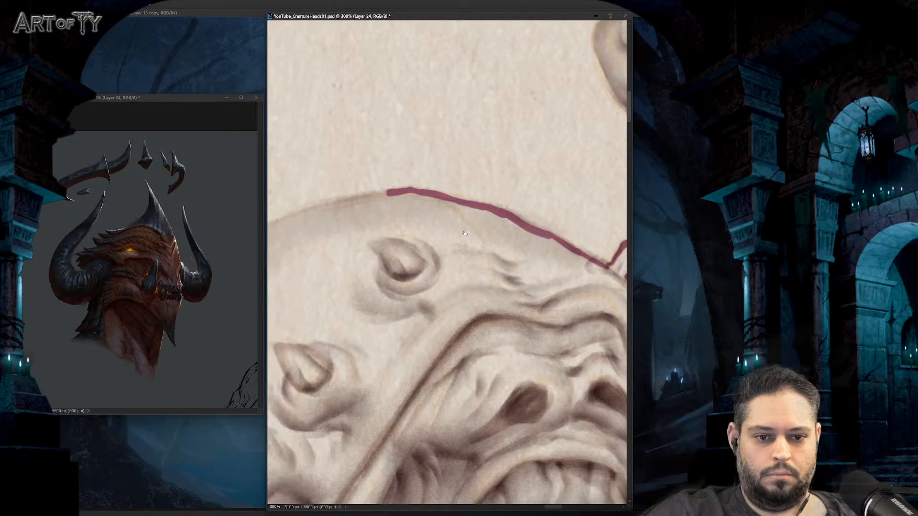
mouse_move(367, 231)
left_mouse_down()
mouse_move(429, 200)
mouse_move(386, 220)
mouse_move(552, 166)
left_mouse_up()
left_click_drag(415, 231, 450, 230)
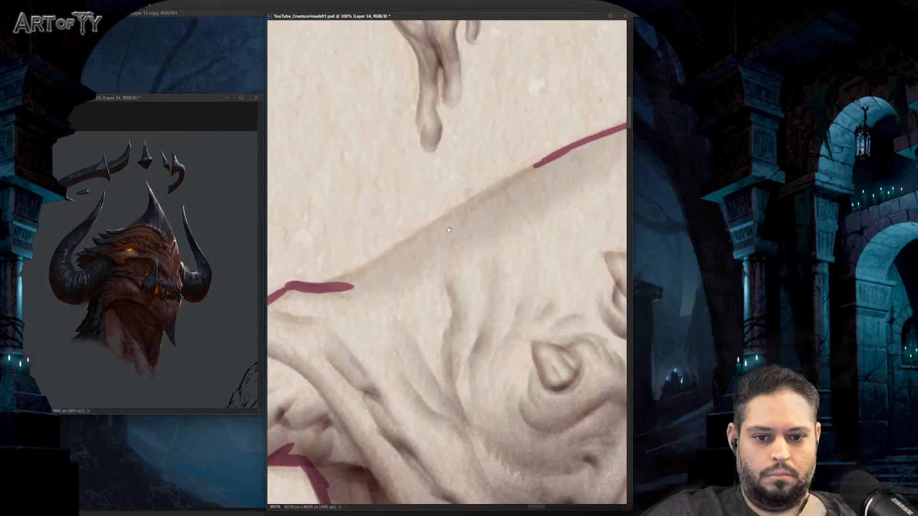
left_click_drag(331, 283, 529, 169)
left_click_drag(463, 104, 466, 306)
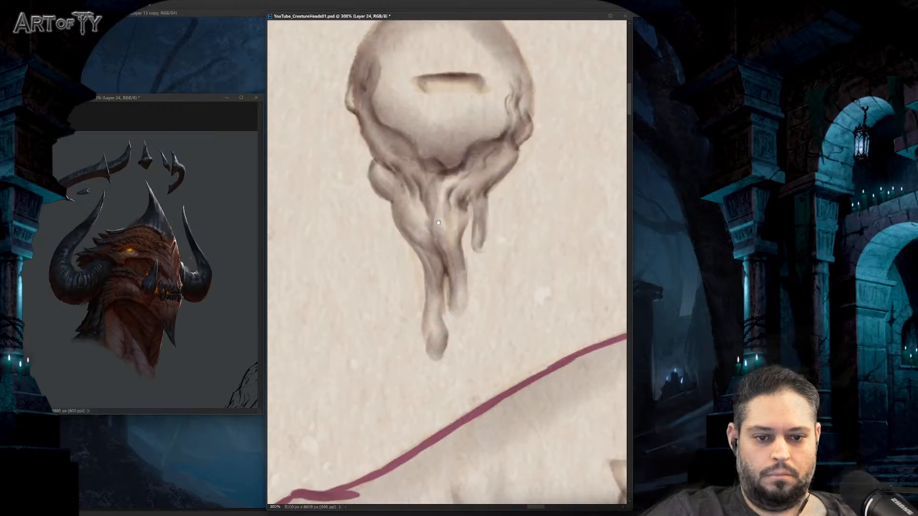
scroll(466, 306, "down", 5)
left_click_drag(418, 275, 418, 138)
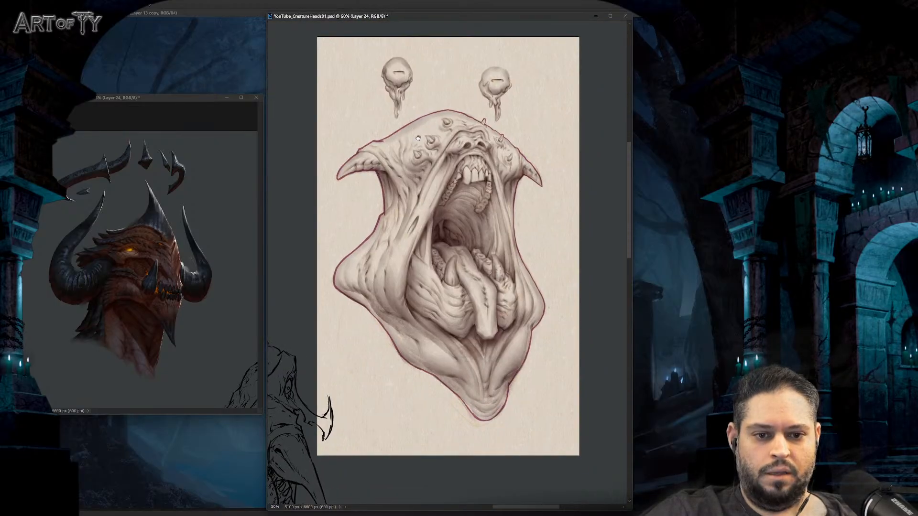
scroll(418, 143, "up", 2)
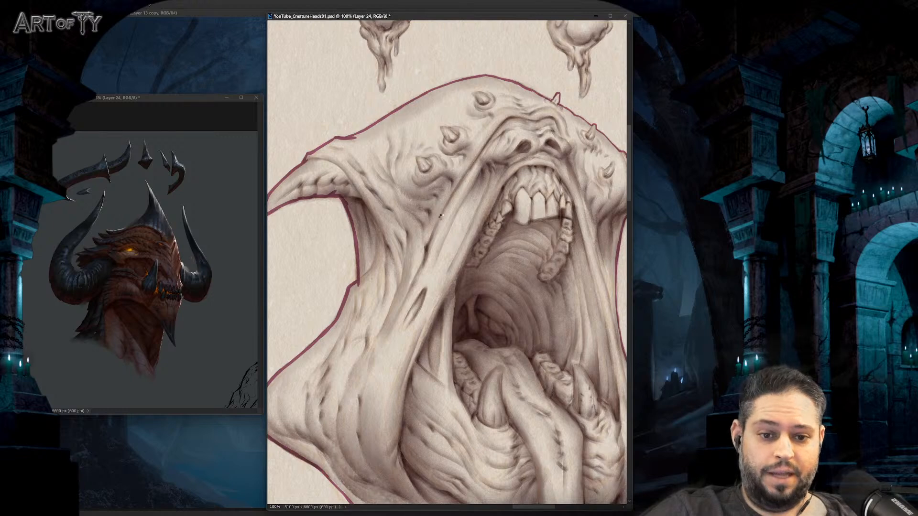
key("alt+BackSpace")
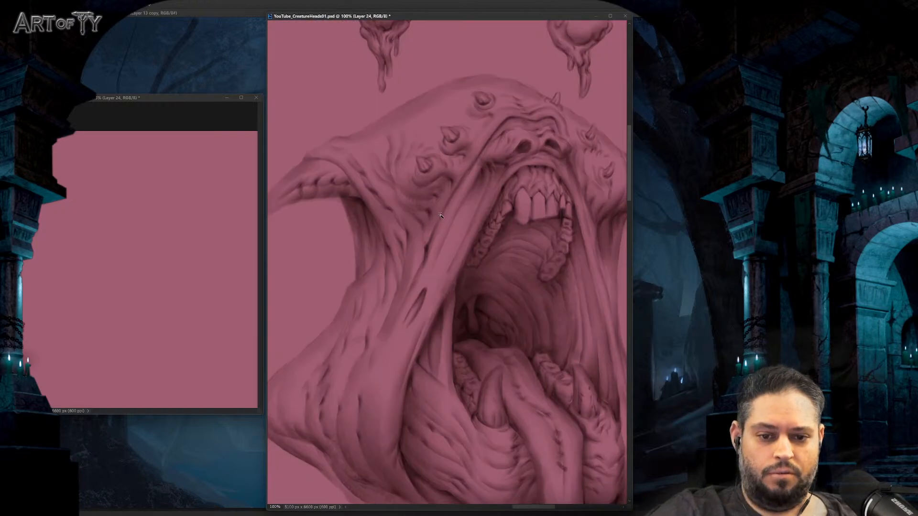
key("ctrl+z")
mouse_move(437, 216)
left_mouse_down()
mouse_move(514, 207)
mouse_move(457, 131)
mouse_move(444, 218)
left_mouse_up()
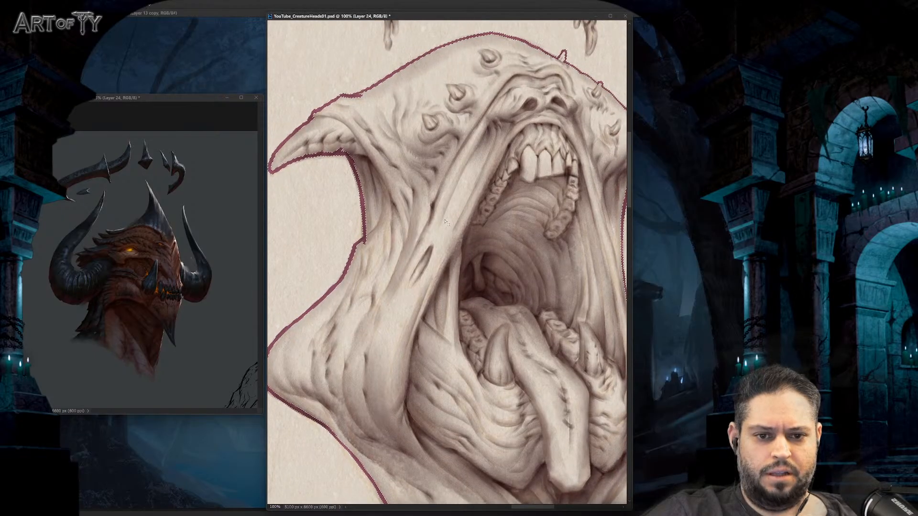
key("ctrl+d")
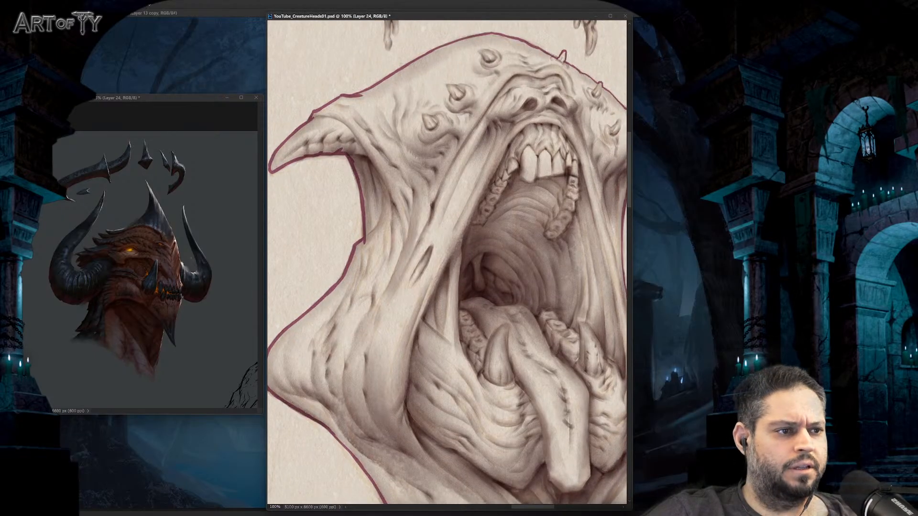
Step: Fill the closed head outline with the flat mauve colour
left_click(500, 200)
scroll(500, 201, "up", 5)
scroll(502, 287, "up", 3)
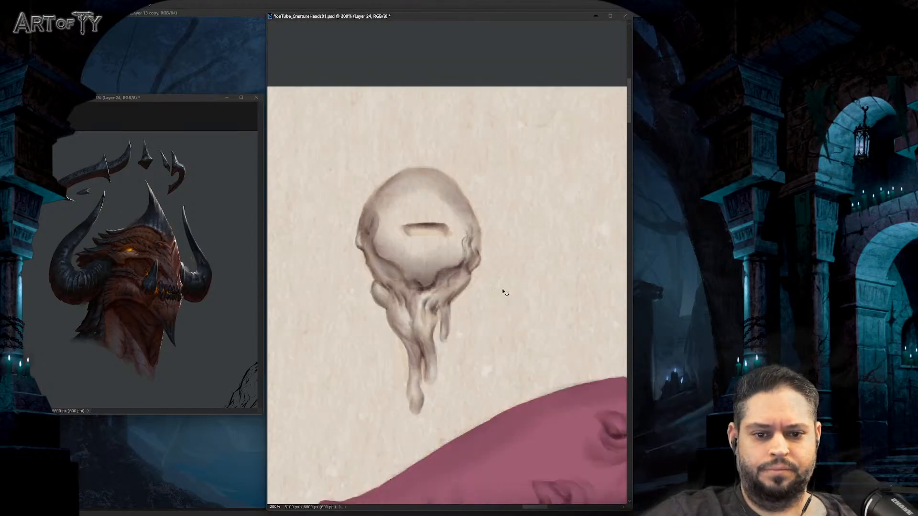
Step: Outline the top and right side of the left floating eyeball and its right-hand drips in mauve
mouse_move(383, 245)
left_mouse_down()
mouse_move(371, 222)
mouse_move(394, 160)
mouse_move(428, 139)
mouse_move(489, 127)
mouse_move(527, 161)
mouse_move(537, 149)
mouse_move(523, 157)
mouse_move(541, 194)
mouse_move(546, 252)
left_mouse_up()
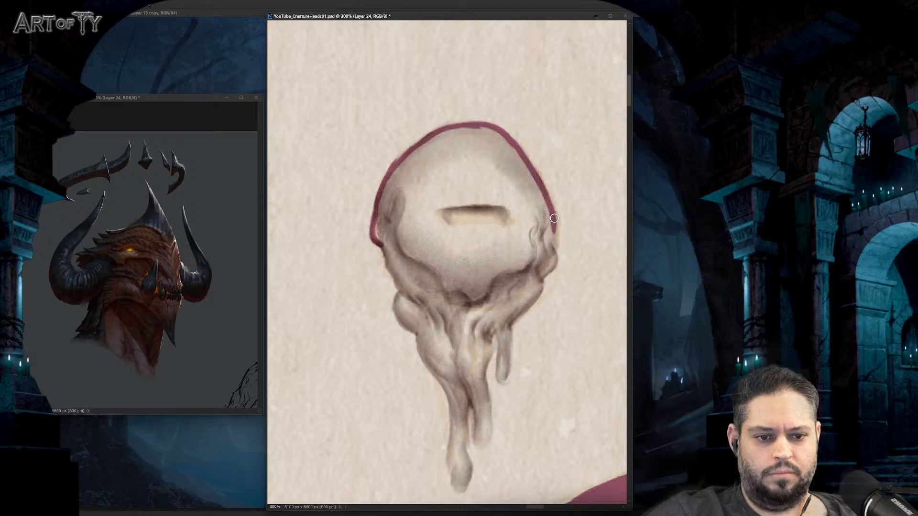
left_click_drag(554, 218, 553, 246)
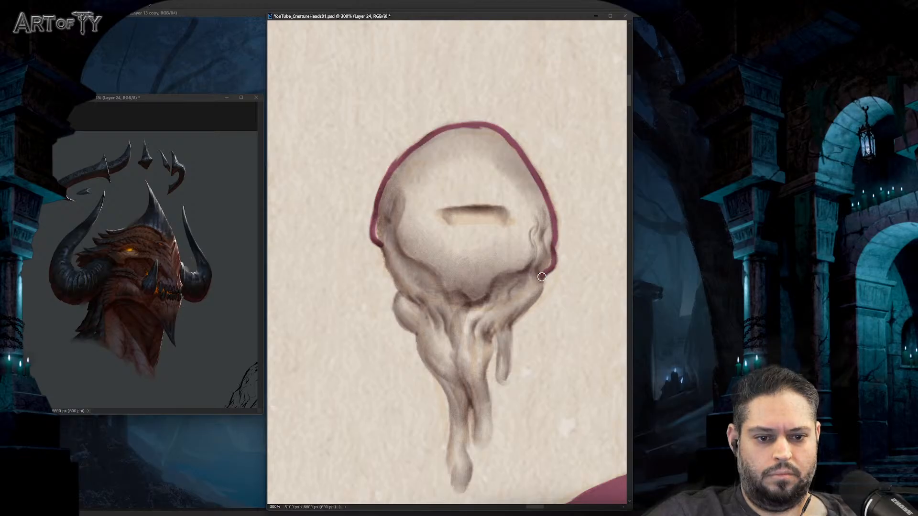
mouse_move(539, 288)
left_mouse_down()
mouse_move(507, 325)
mouse_move(506, 365)
mouse_move(492, 336)
left_mouse_up()
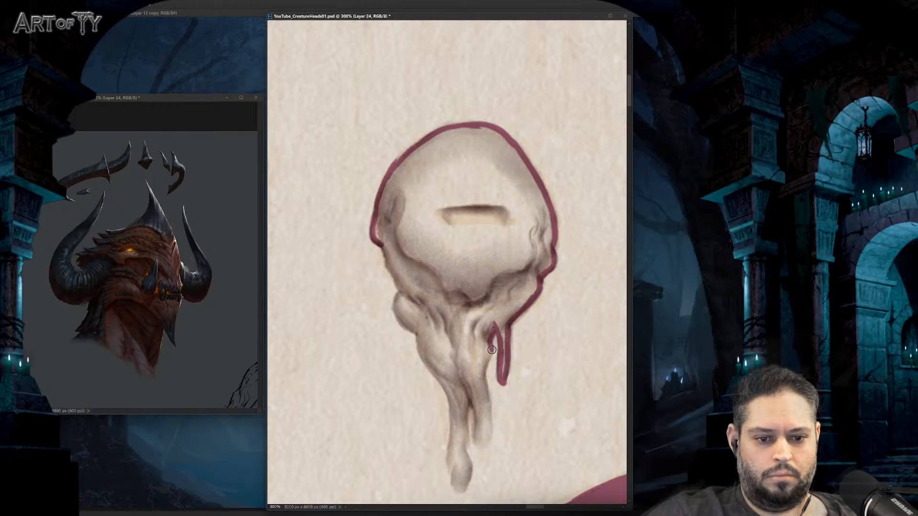
mouse_move(484, 401)
left_mouse_down()
mouse_move(487, 411)
mouse_move(487, 403)
left_mouse_up()
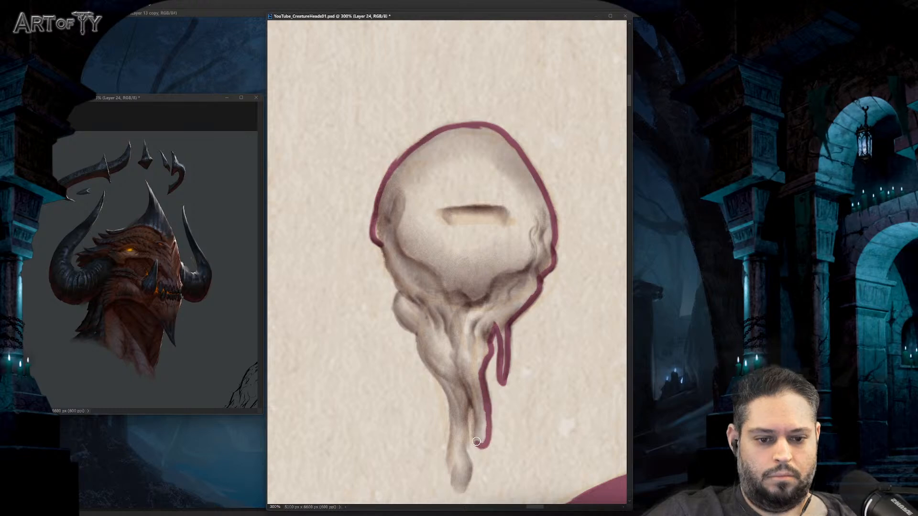
Step: Close the left eyeball's outline around the lowest drips and up its left side
left_click_drag(476, 442, 470, 382)
scroll(471, 382, "down", 3)
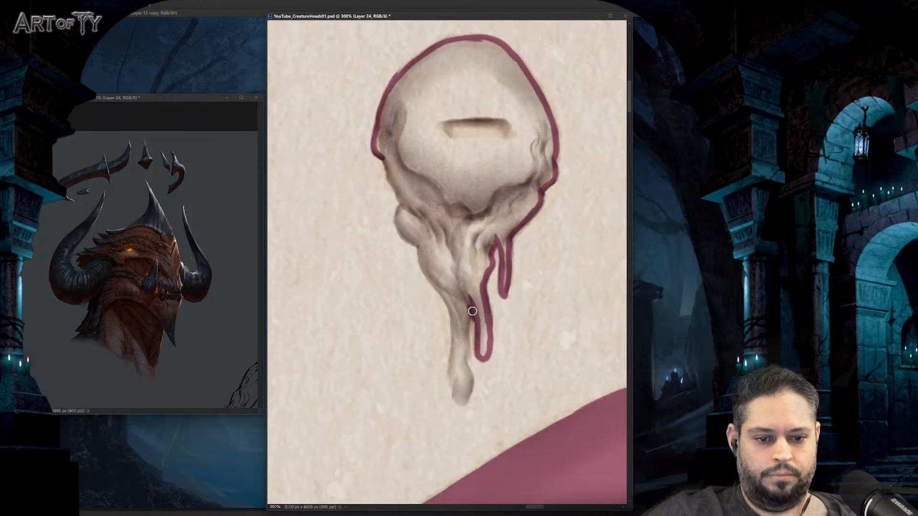
left_click_drag(472, 311, 467, 319)
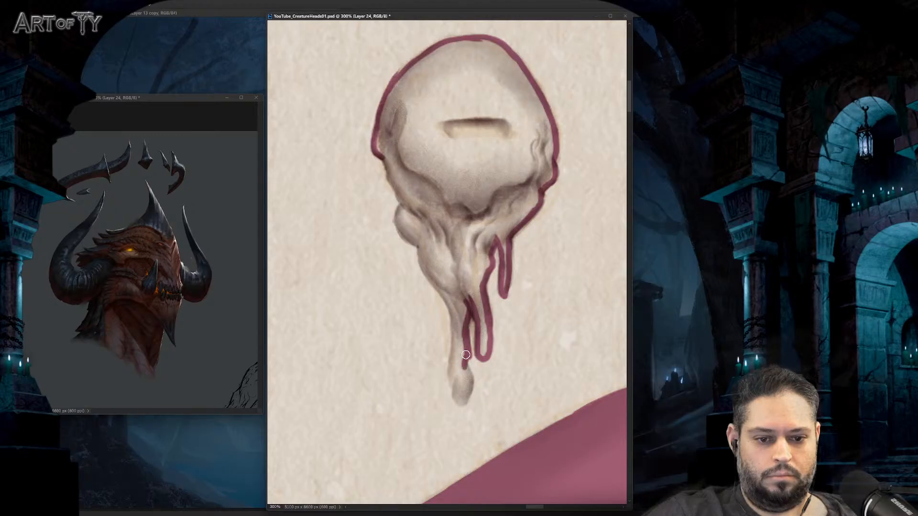
left_click_drag(462, 404, 451, 374)
mouse_move(455, 334)
left_mouse_down()
mouse_move(454, 348)
mouse_move(450, 296)
mouse_move(451, 311)
mouse_move(425, 266)
mouse_move(422, 234)
mouse_move(453, 332)
left_mouse_up()
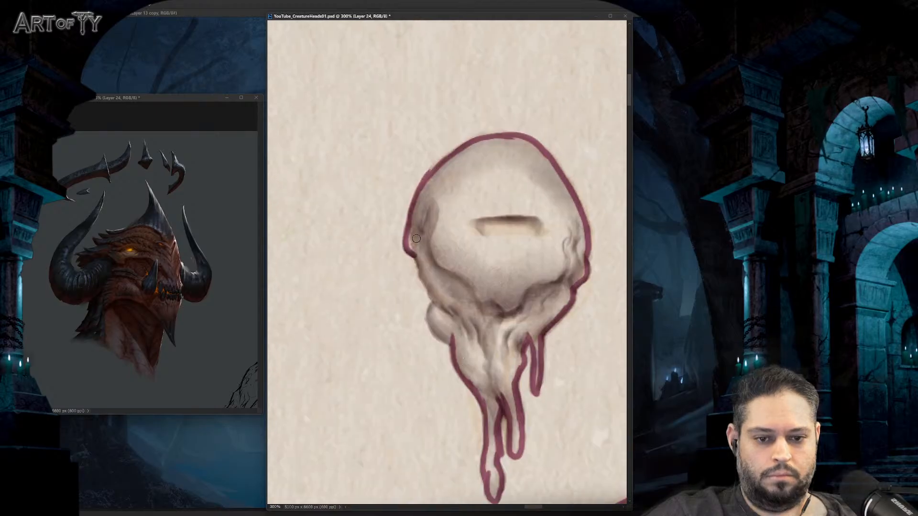
mouse_move(417, 239)
left_mouse_down()
mouse_move(438, 294)
mouse_move(449, 343)
left_mouse_up()
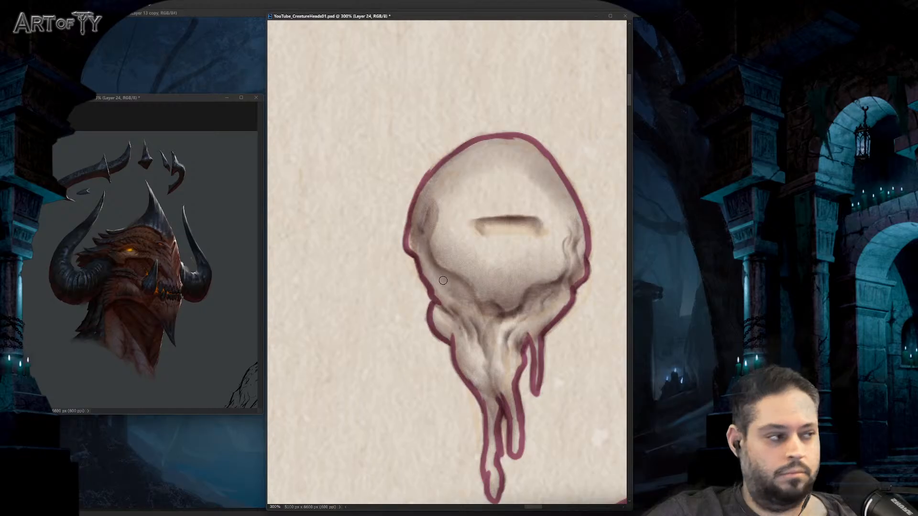
left_click_drag(455, 293, 448, 294)
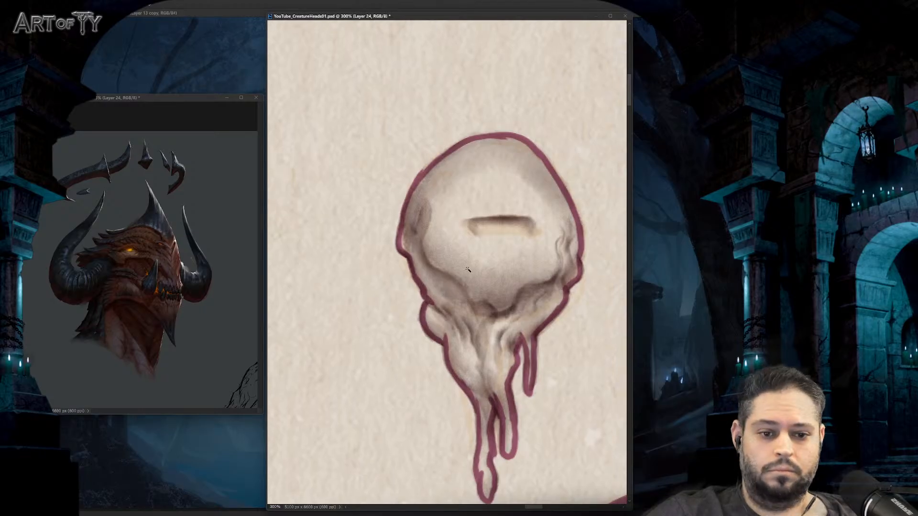
Step: Fill the outlined left eyeball and its drips with mauve
left_click(453, 157)
scroll(452, 156, "down", 2)
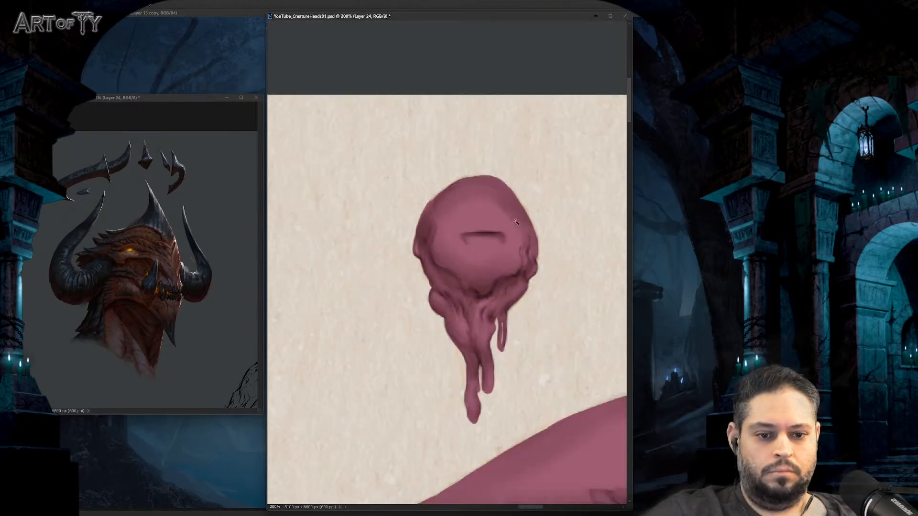
scroll(506, 334, "up", 2)
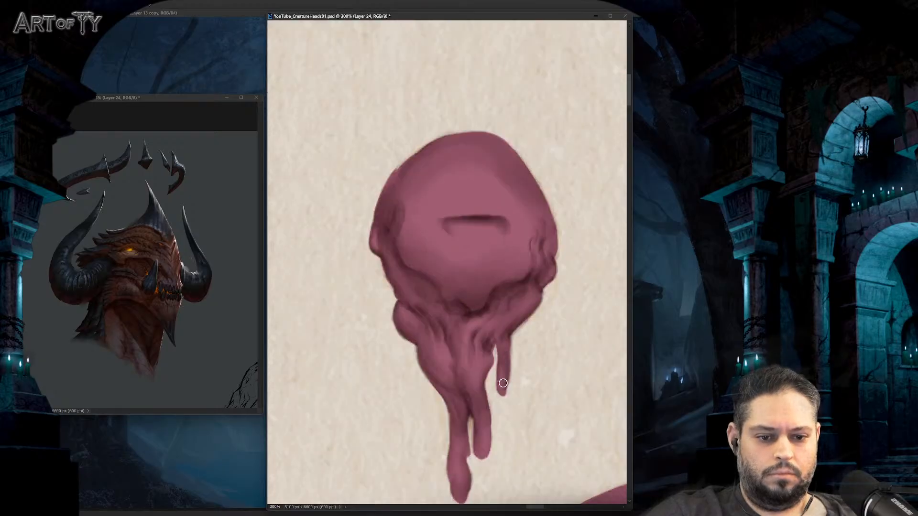
Step: Trace a mauve outline around the right floating eyeball and its hanging drips
scroll(508, 355, "down", 3)
scroll(403, 261, "up", 3)
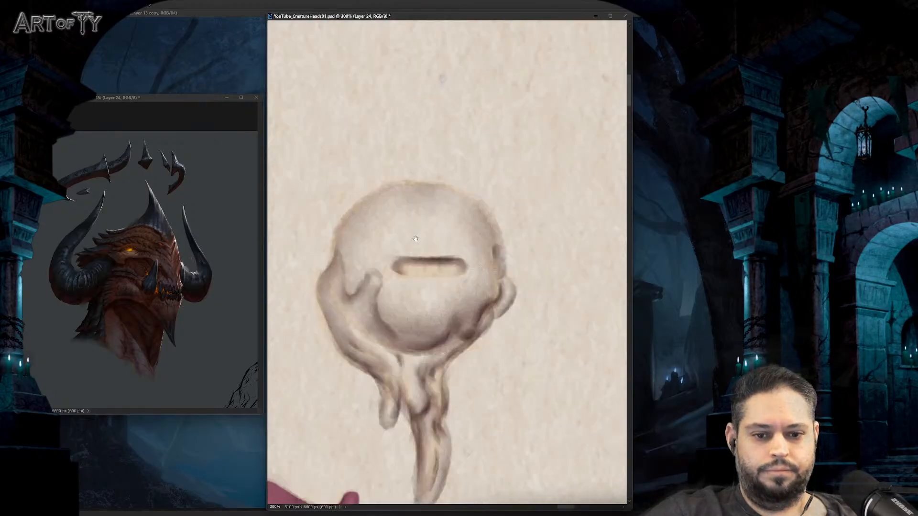
mouse_move(420, 235)
left_mouse_down()
mouse_move(402, 283)
mouse_move(425, 337)
mouse_move(456, 356)
mouse_move(470, 382)
mouse_move(443, 304)
mouse_move(440, 329)
mouse_move(442, 317)
mouse_move(447, 332)
mouse_move(457, 290)
mouse_move(474, 363)
mouse_move(460, 291)
left_mouse_up()
mouse_move(460, 291)
left_mouse_down()
mouse_move(463, 344)
mouse_move(487, 281)
mouse_move(487, 295)
mouse_move(482, 215)
mouse_move(461, 283)
mouse_move(485, 245)
mouse_move(492, 254)
mouse_move(504, 240)
mouse_move(495, 253)
mouse_move(508, 232)
mouse_move(495, 205)
mouse_move(508, 275)
mouse_move(490, 215)
left_mouse_up()
mouse_move(366, 249)
left_mouse_down()
mouse_move(428, 258)
mouse_move(397, 242)
mouse_move(432, 205)
mouse_move(472, 190)
mouse_move(515, 202)
mouse_move(553, 233)
left_mouse_up()
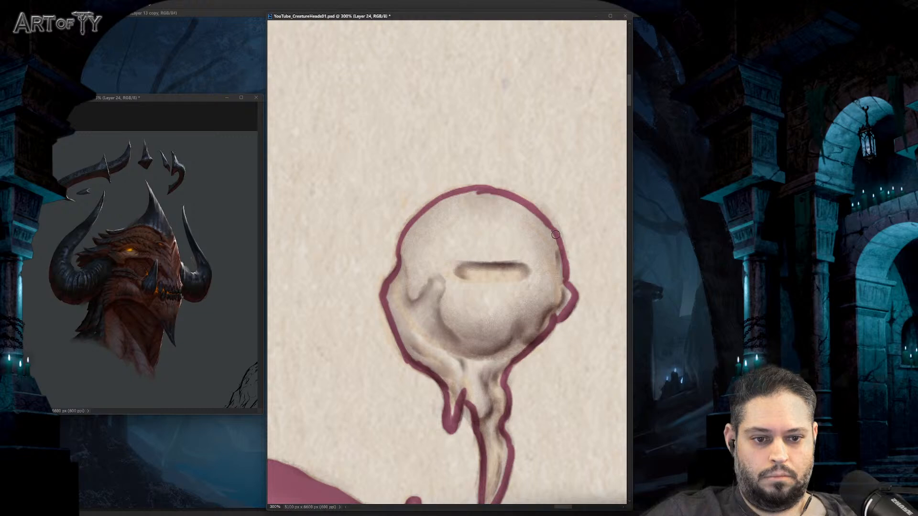
Step: Fill the outlined right floating eyeball and its hanging drips with the mauve base colour
key("w")
left_click(489, 262)
key("alt+BackSpace")
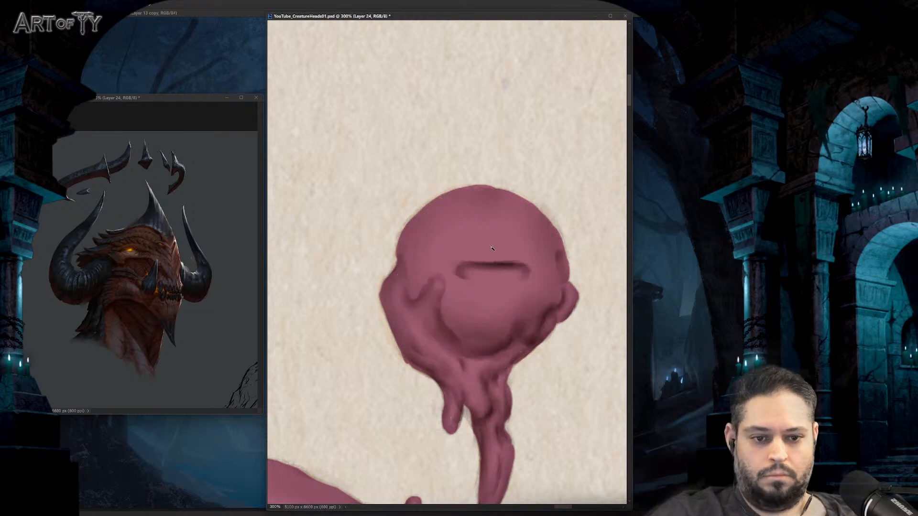
scroll(489, 262, "down", 8)
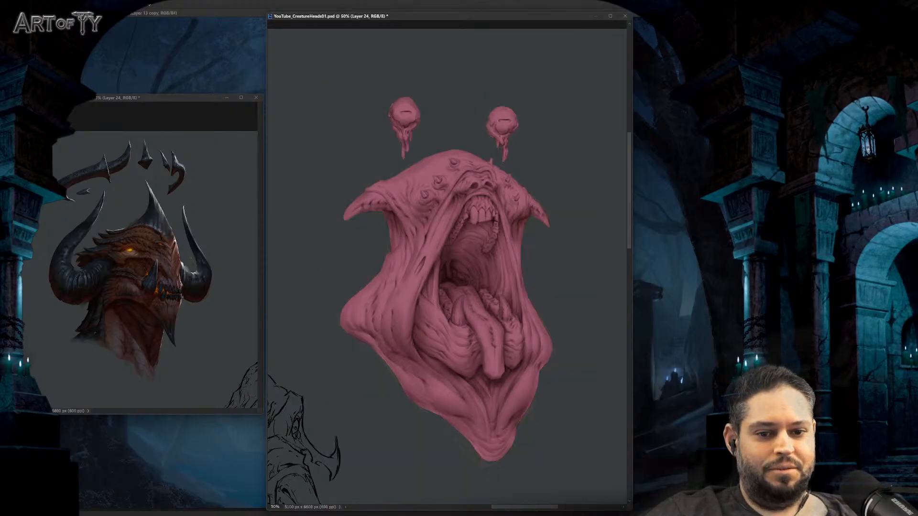
left_click_drag(480, 176, 496, 170)
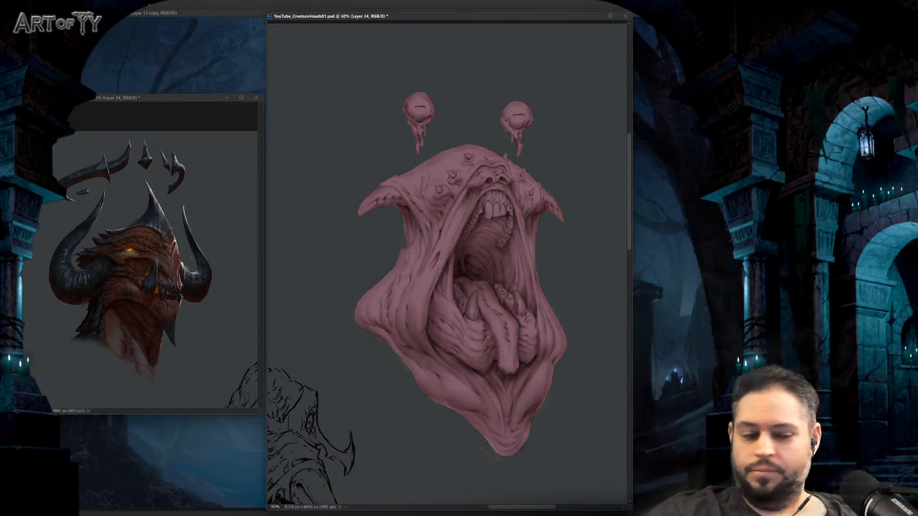
Step: Close the smaller second view of the creature heads document and shift the remaining document window slightly
key("ctrl+minus")
key("ctrl+minus")
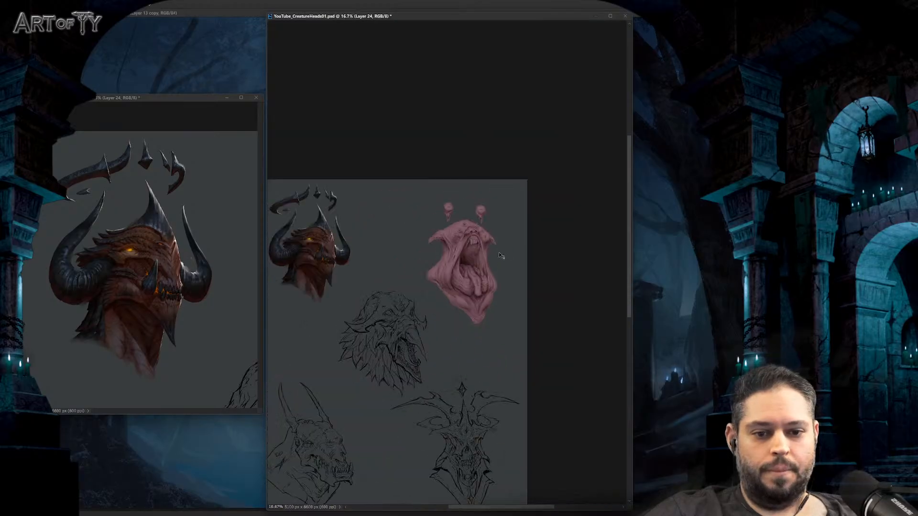
scroll(421, 211, "up", 2)
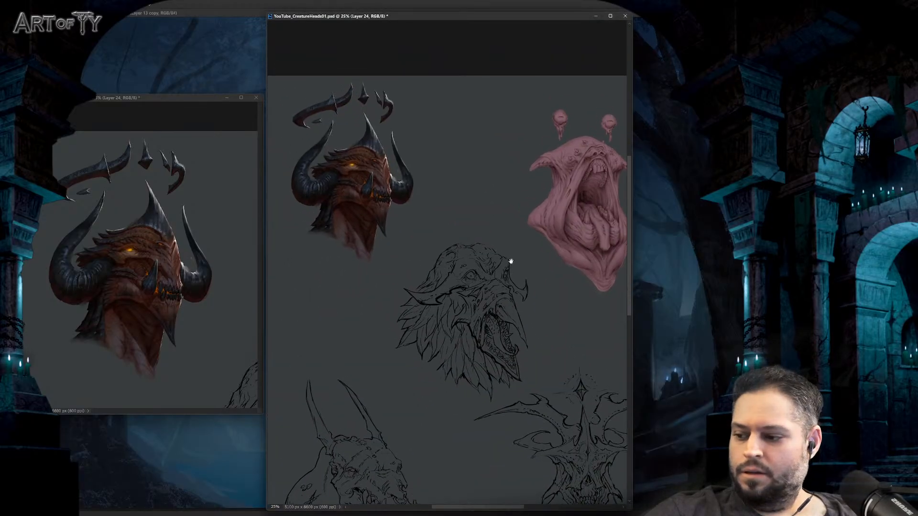
left_click(256, 97)
left_click_drag(595, 190, 587, 207)
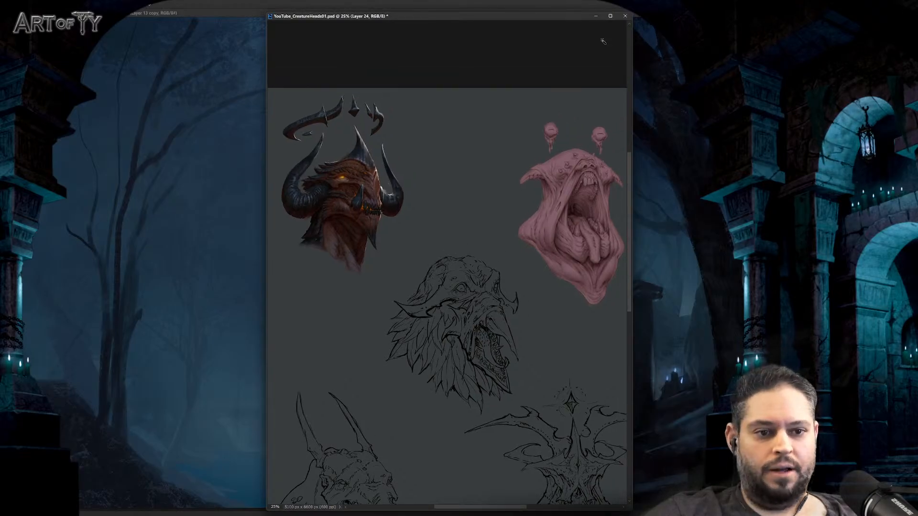
left_click_drag(555, 19, 546, 21)
scroll(516, 191, "down", 1)
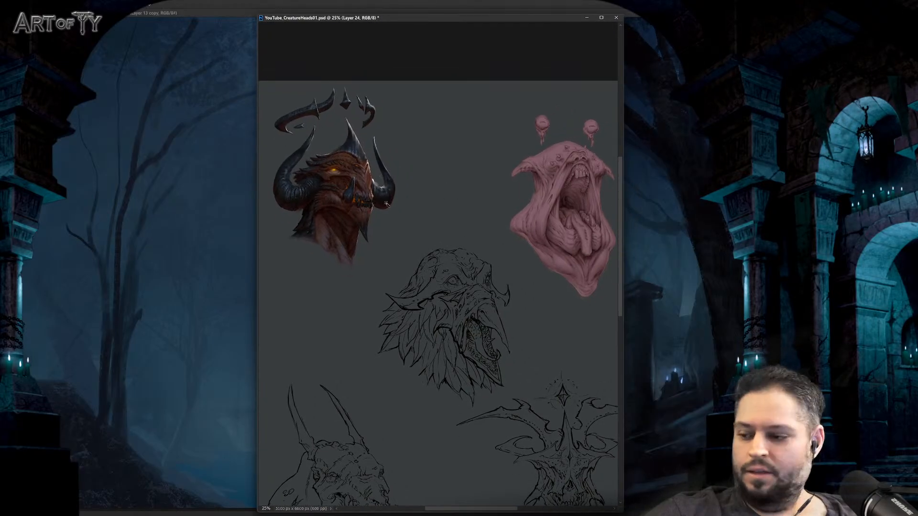
left_click_drag(503, 196, 467, 199)
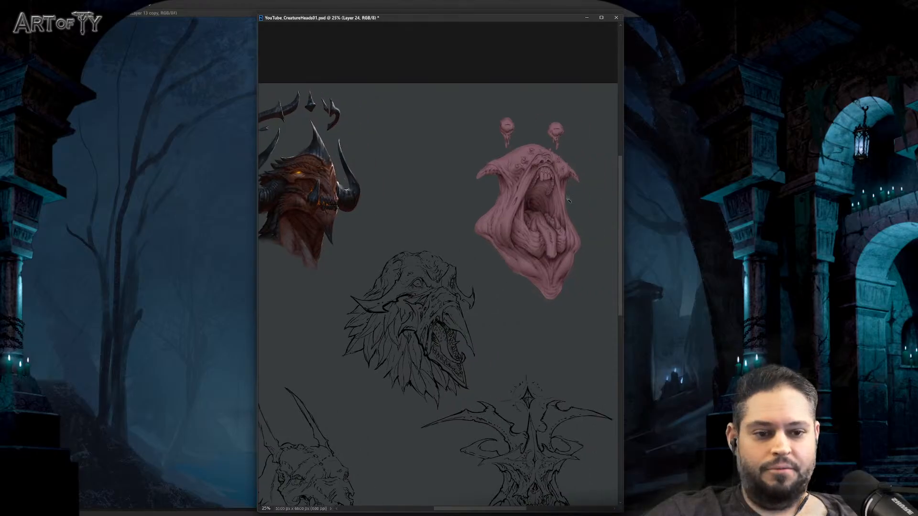
left_click_drag(515, 165, 538, 239)
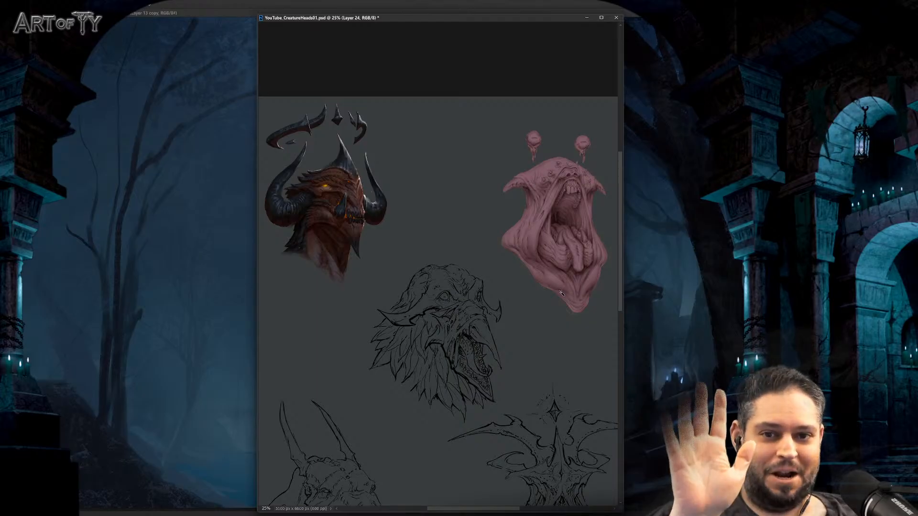
key("super")
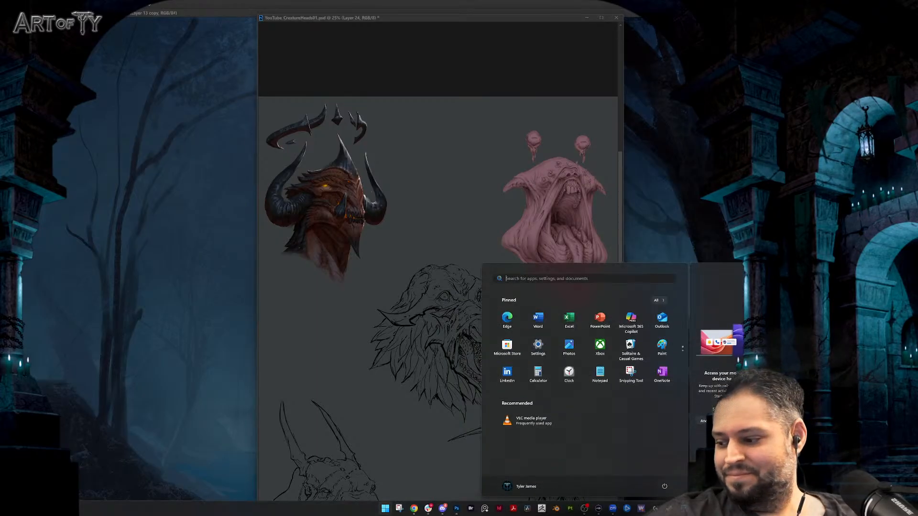
key("super")
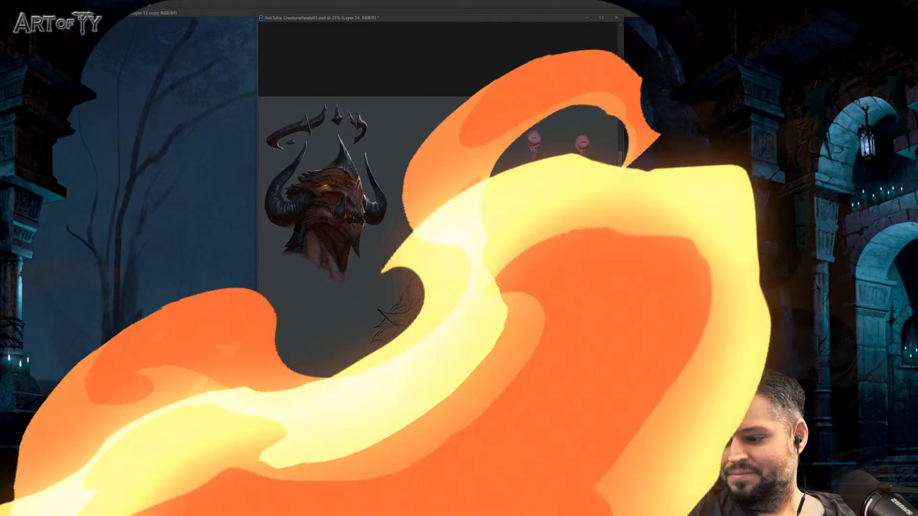